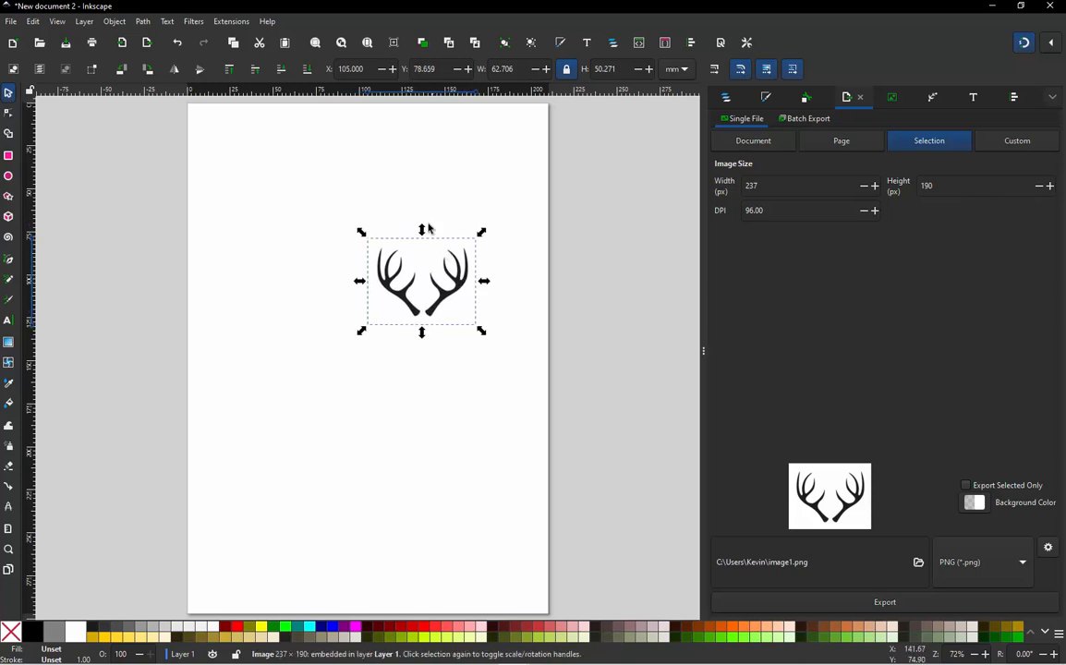
Draw a rectangle about 54 mm wide and 41 mm high closely around the pair of antlers in the image
scroll(450, 268, up, 3)
click(602, 264)
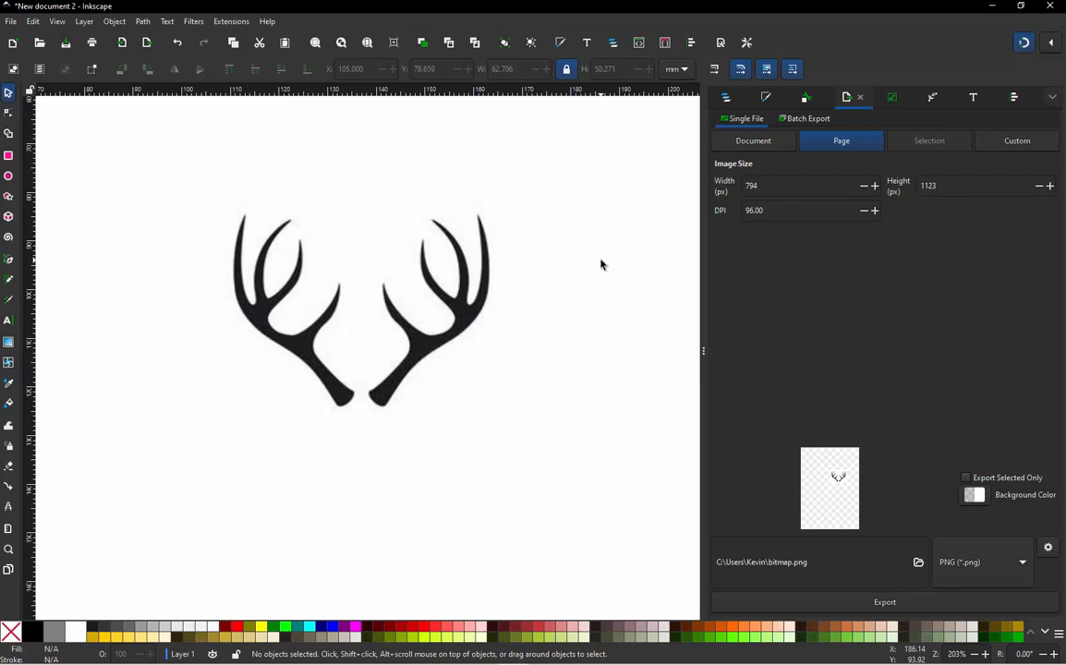
click(406, 342)
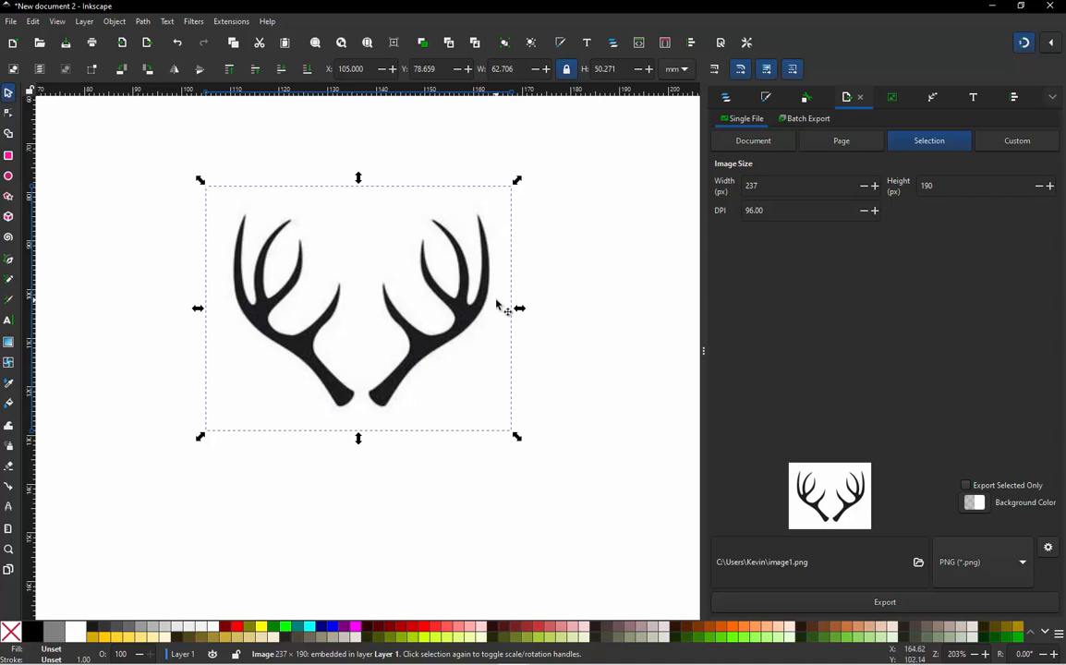
click(8, 155)
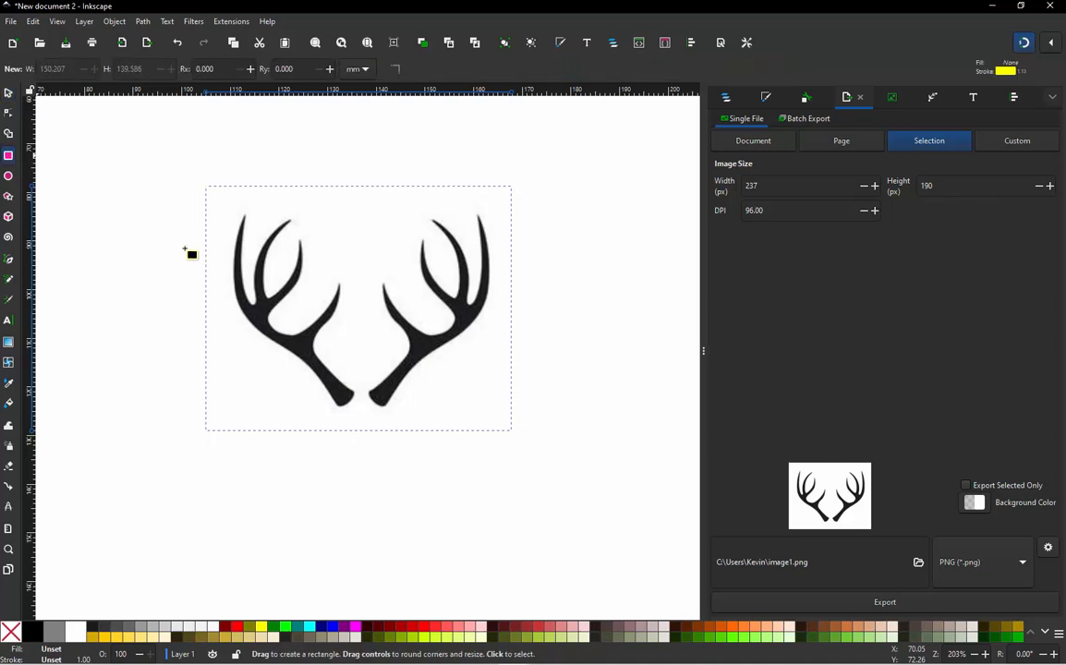
drag(231, 212, 491, 412)
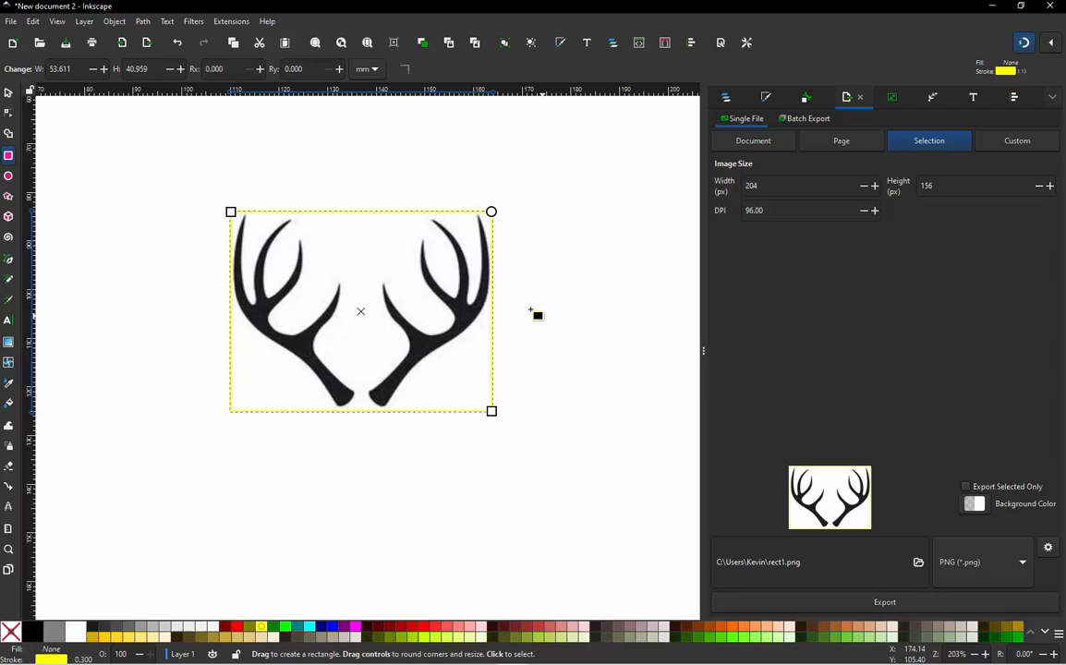
click(8, 92)
ctrl+scroll(182, 280, up, 2)
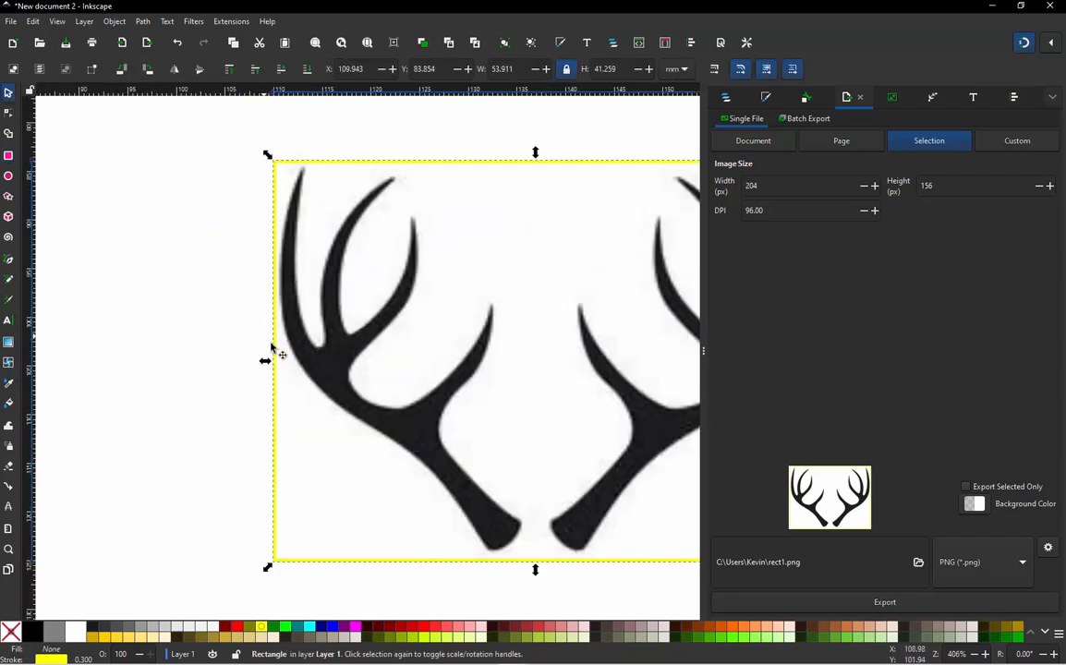
ctrl+scroll(284, 164, down, 1)
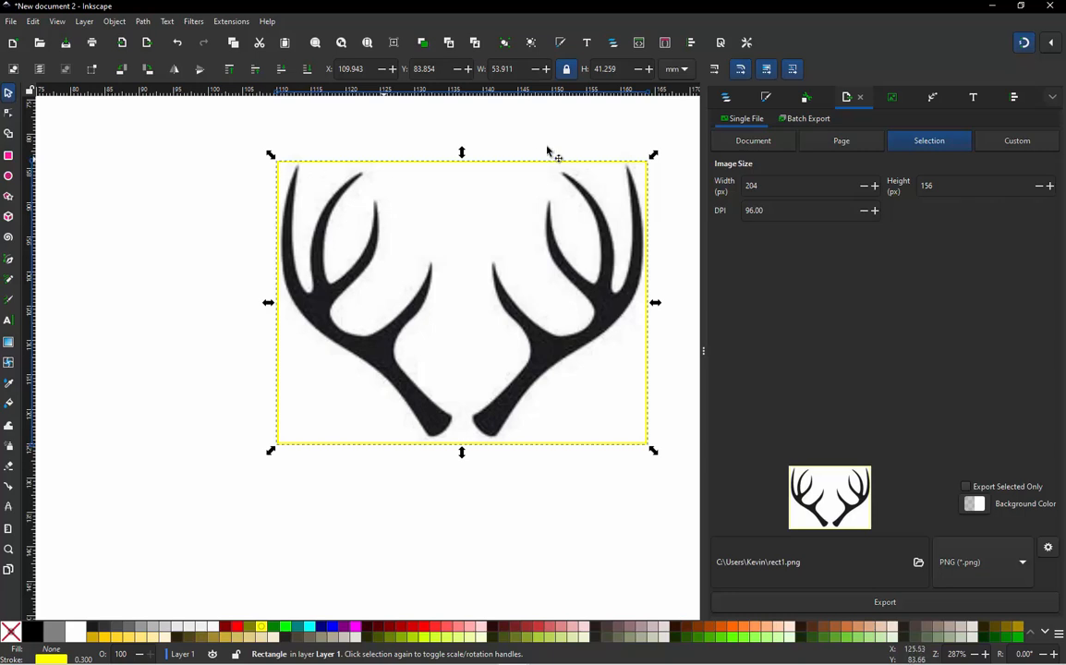
ctrl+scroll(240, 279, down, 1)
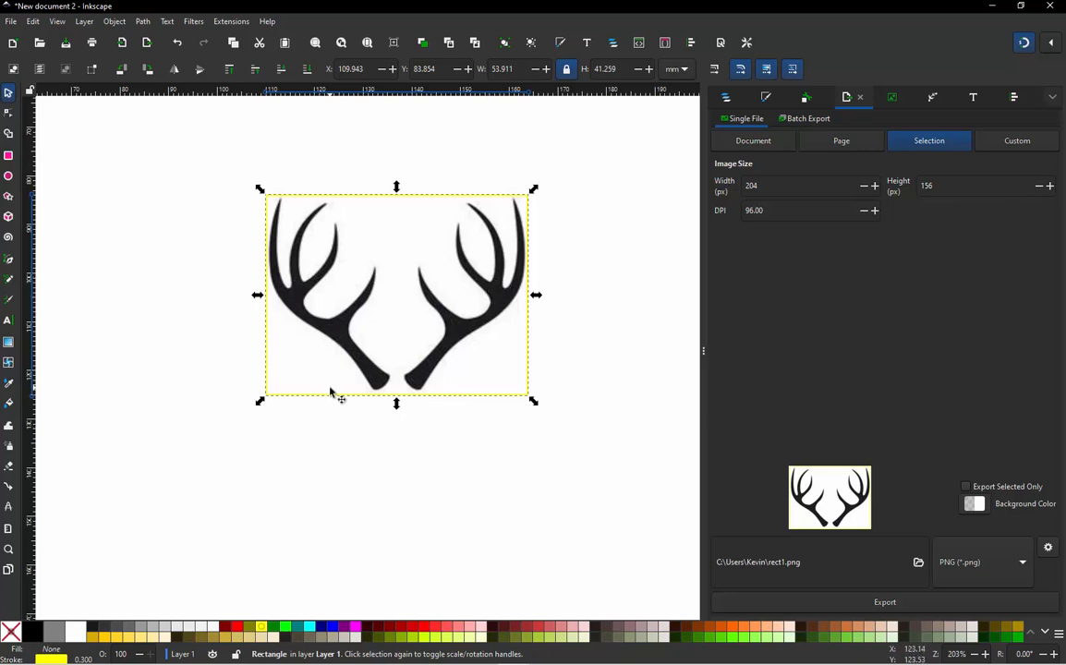
Show the document's layers and objects and expand Layer 1 to list its contents
click(155, 414)
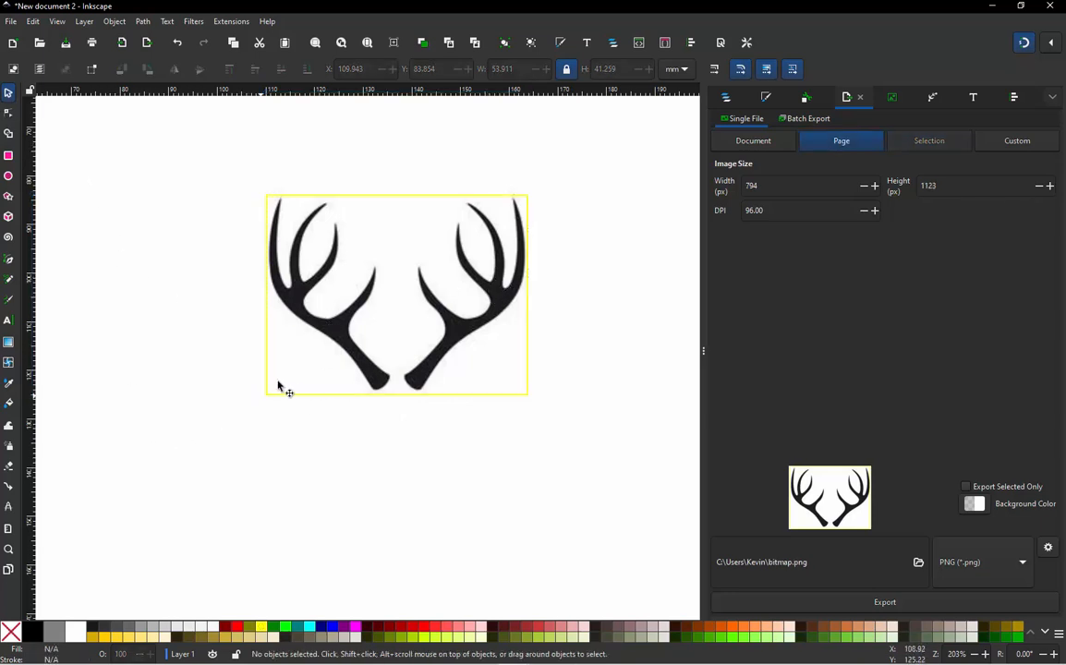
click(727, 98)
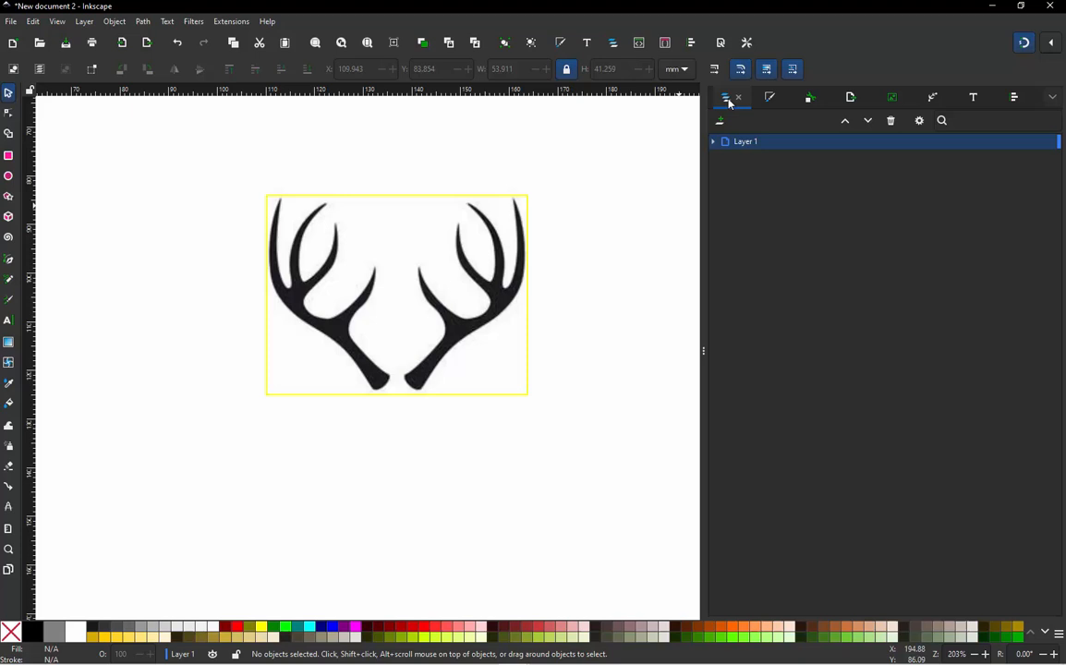
click(714, 142)
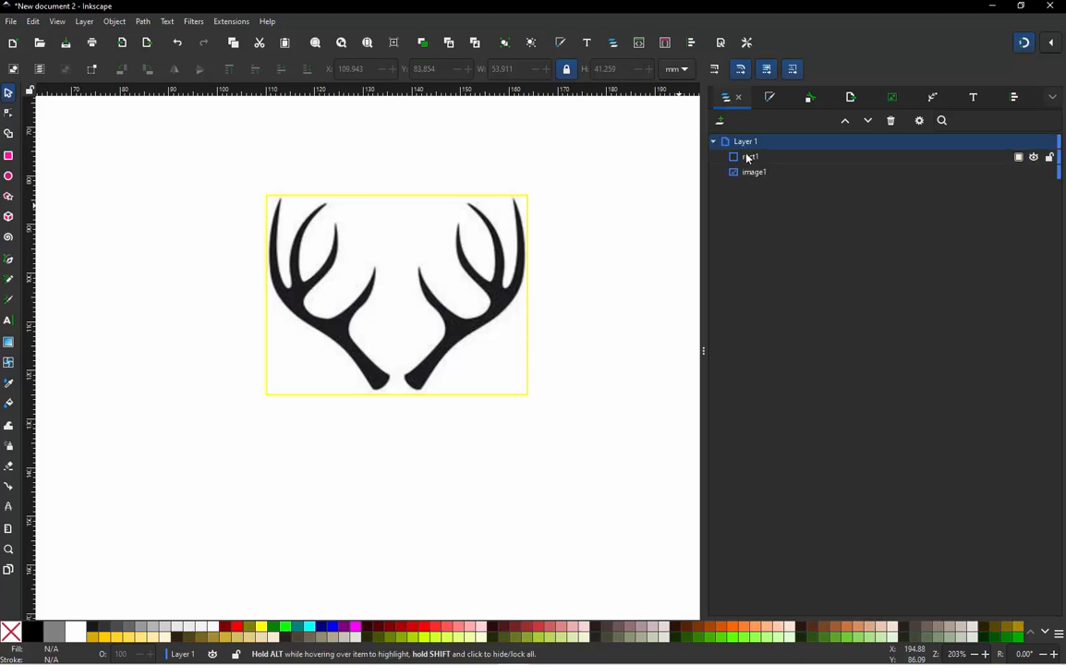
Select the rectangle and the image together from the object list, and clear the selection
click(749, 159)
click(755, 172)
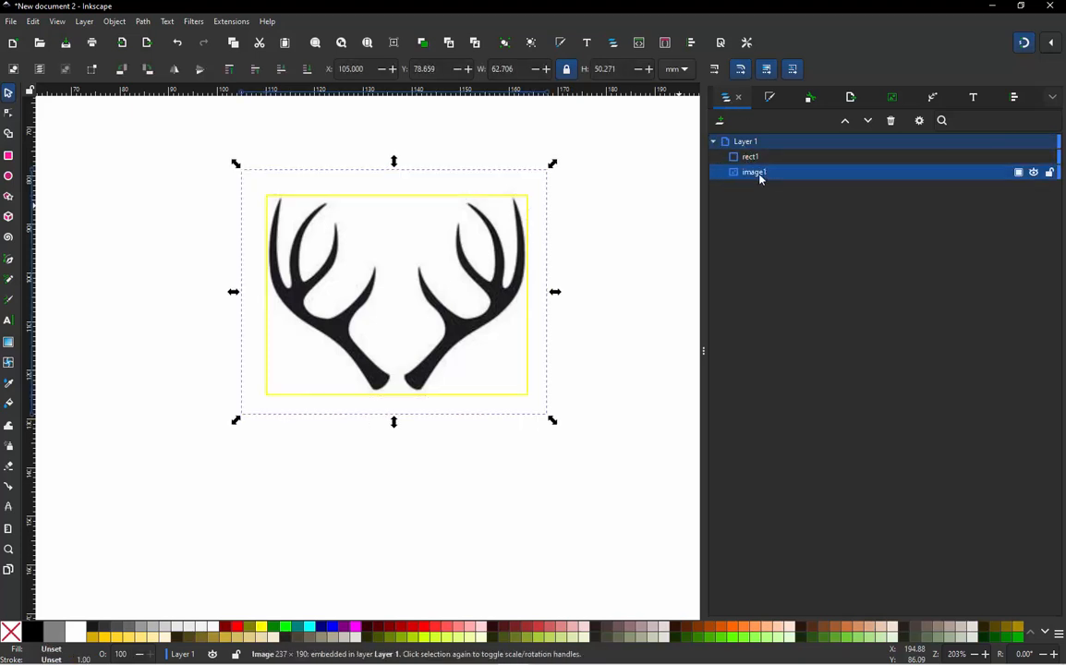
click(752, 158)
shift+click(756, 173)
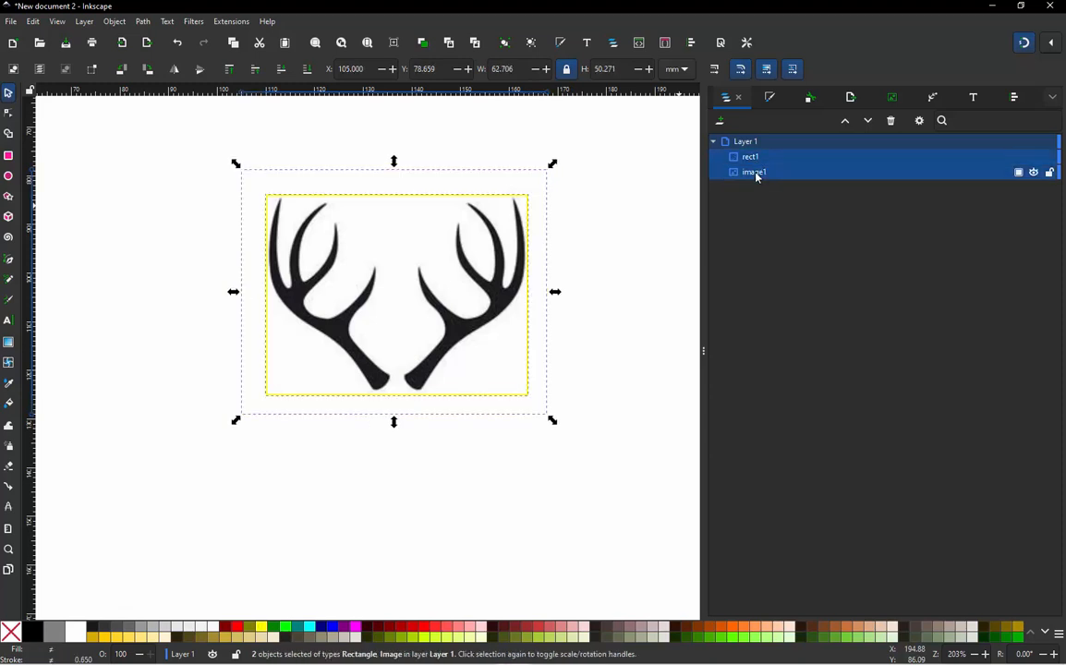
click(752, 159)
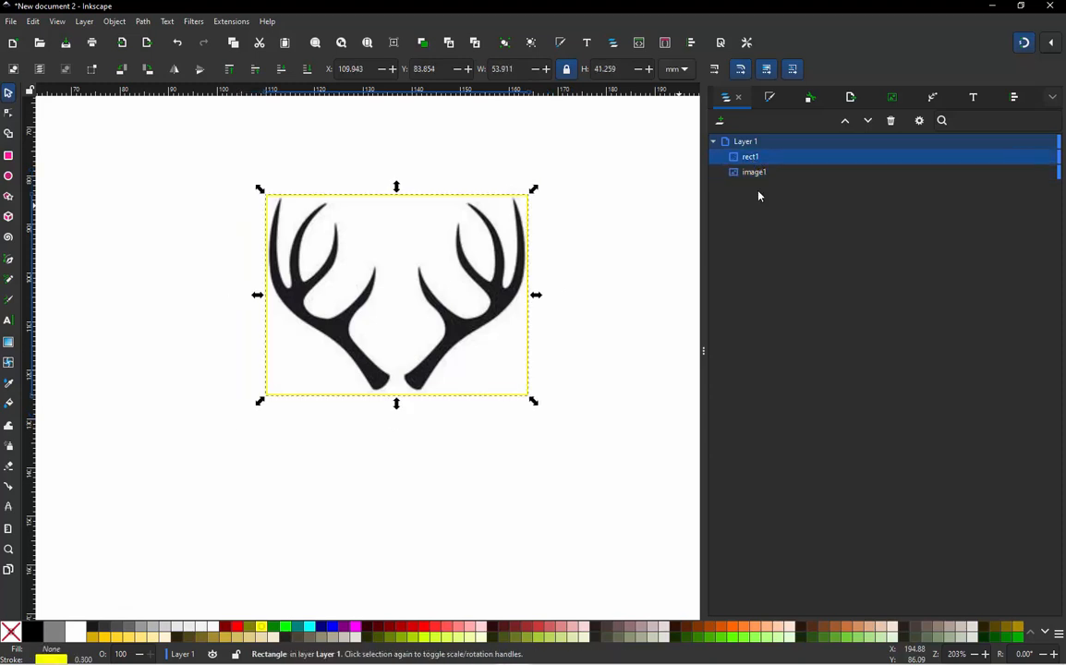
shift+click(763, 180)
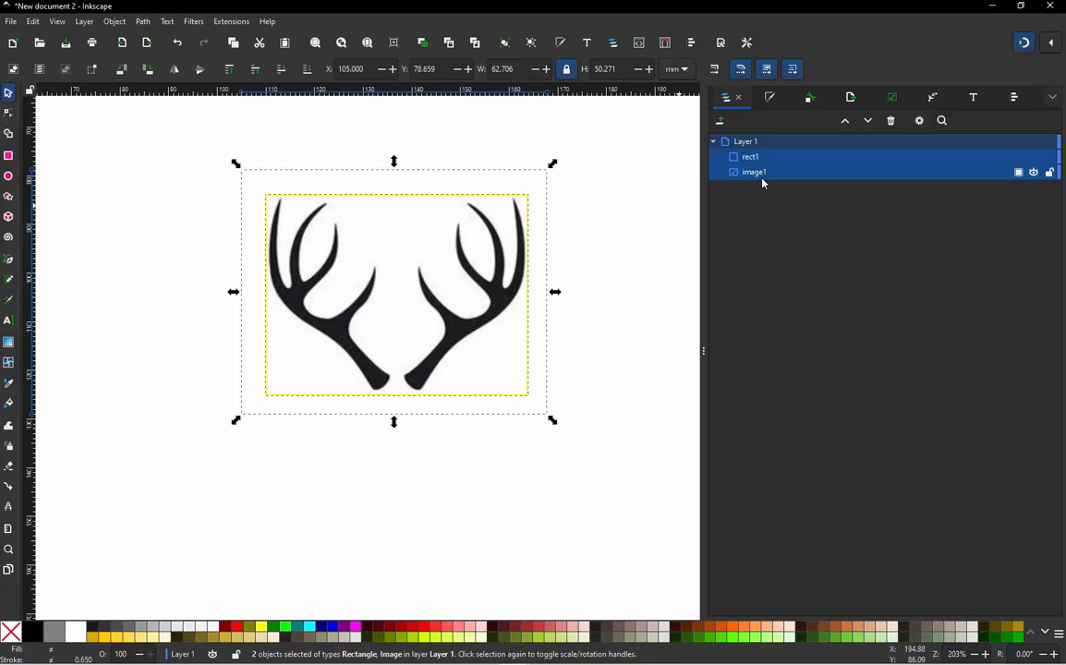
click(614, 257)
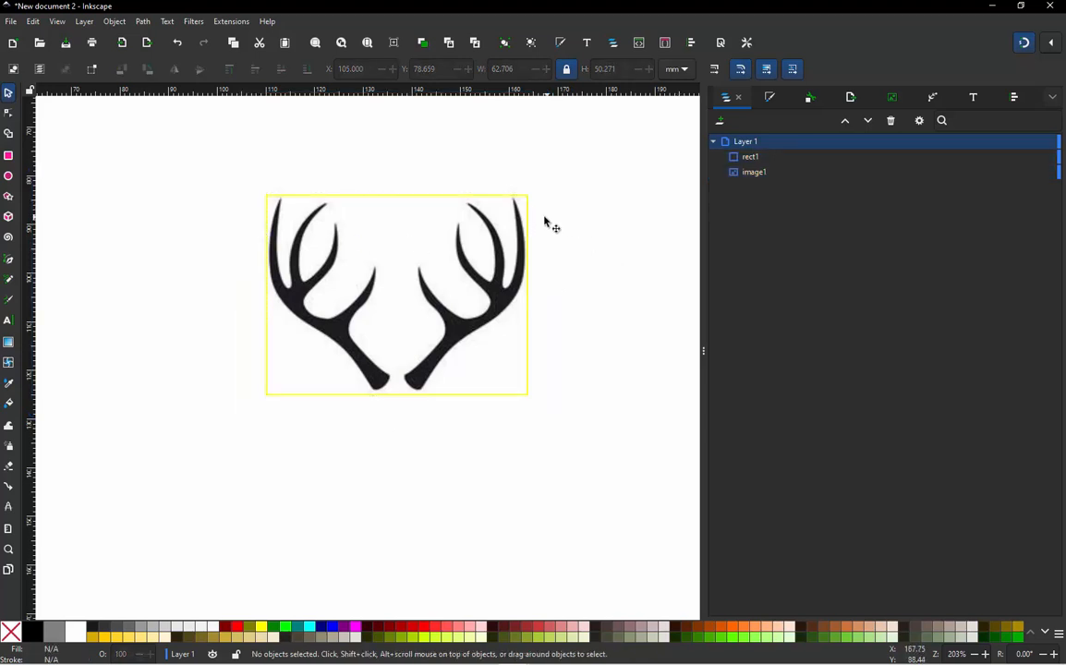
Select the yellow rectangle together with the antler image and set the rectangle as the image's clip
click(528, 216)
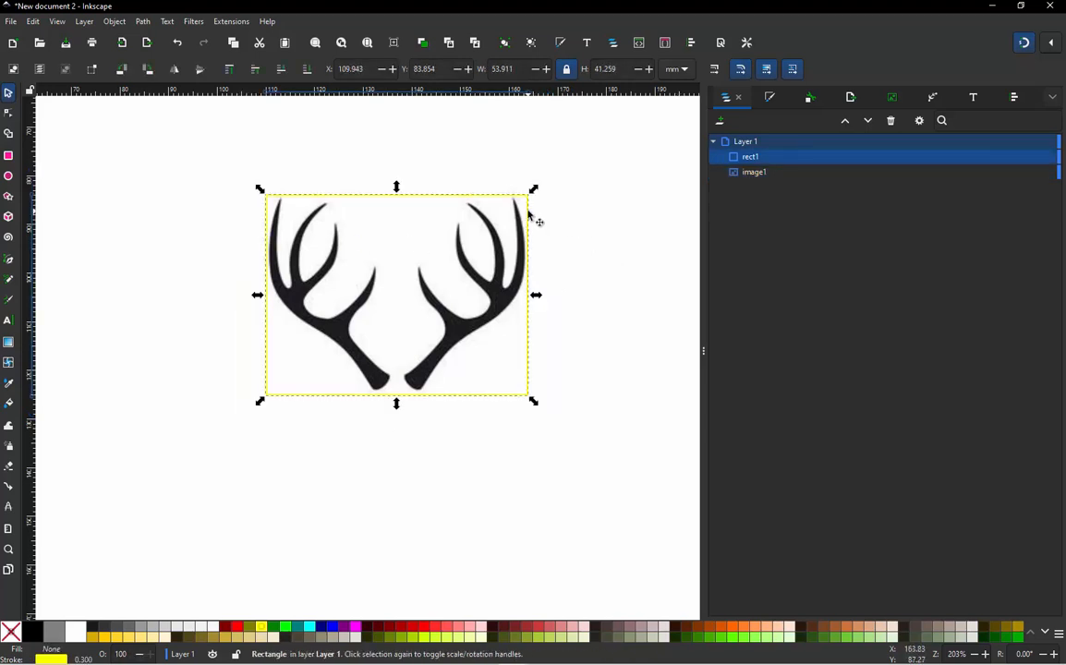
shift+click(441, 187)
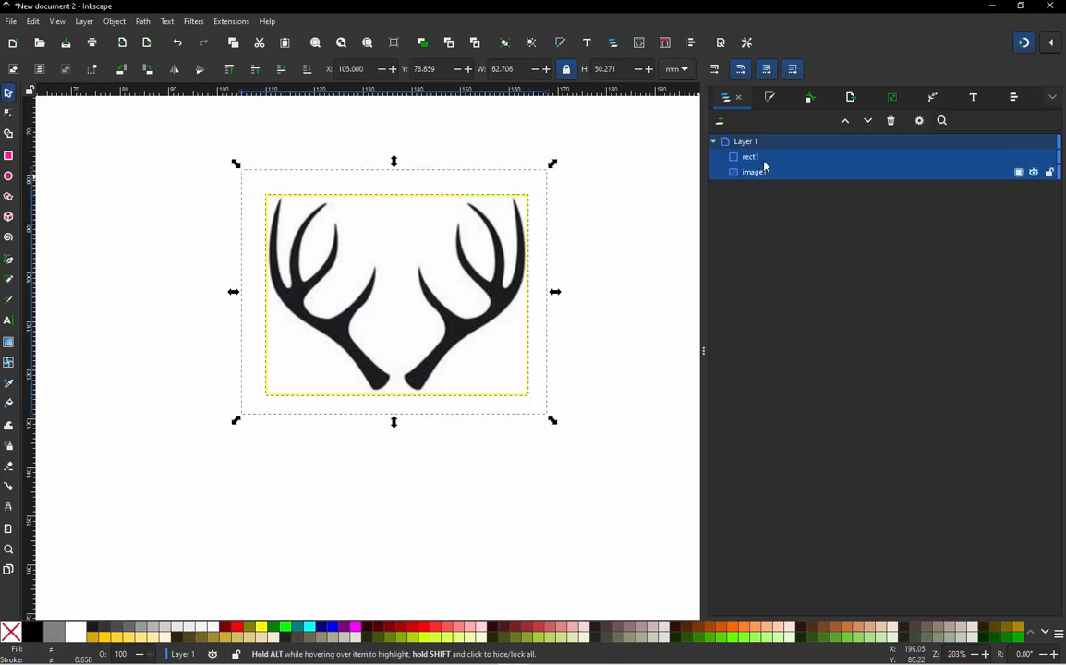
click(118, 23)
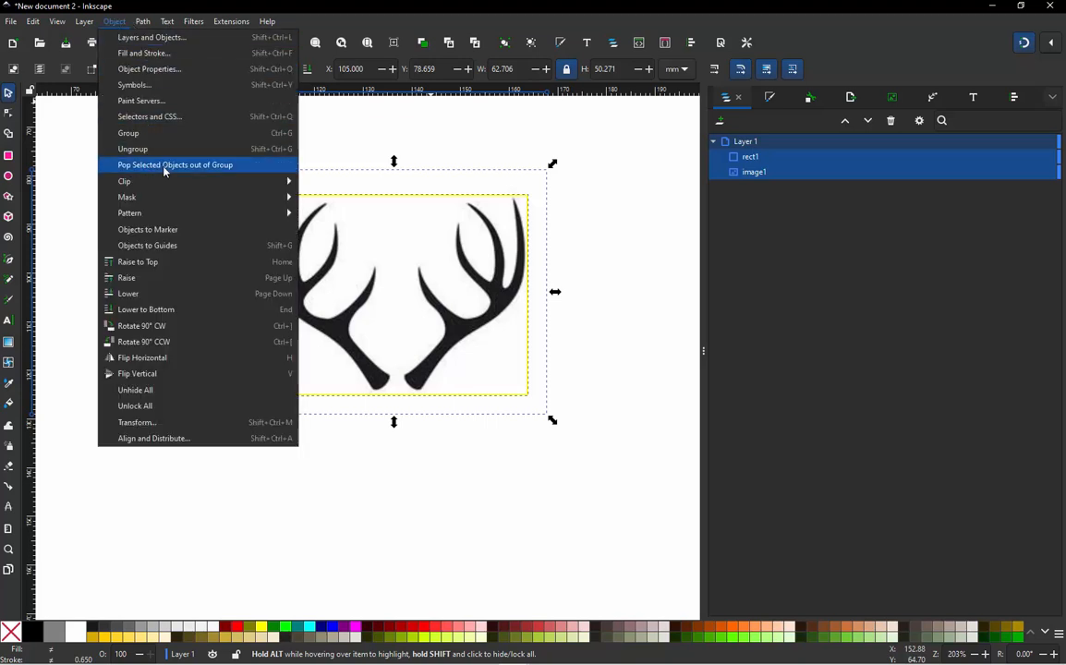
mouse_move(270, 184)
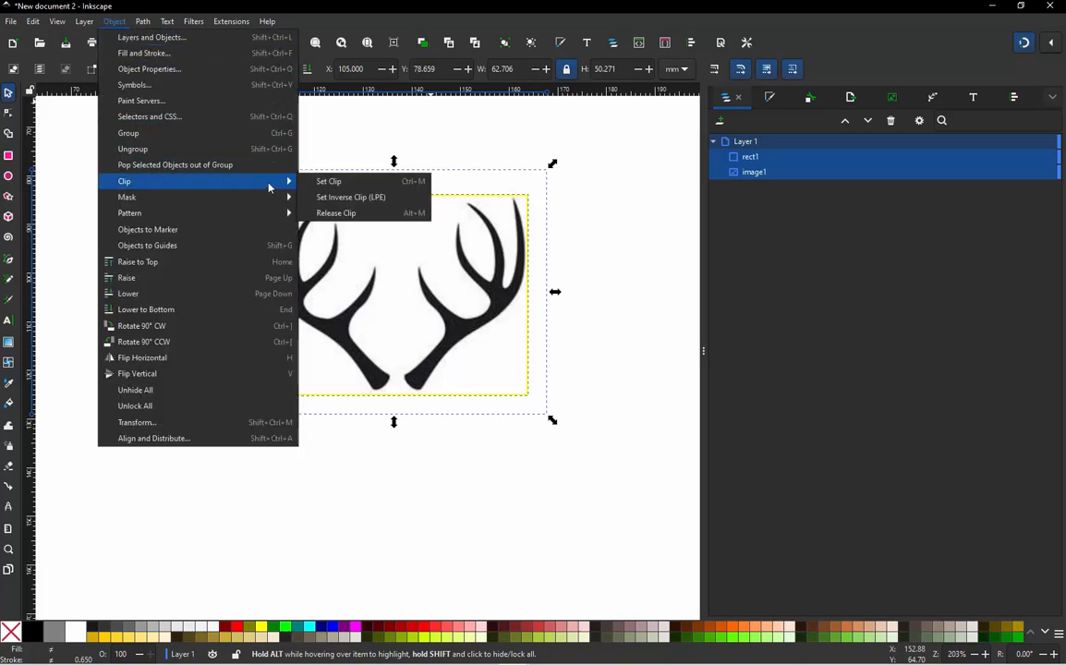
click(321, 183)
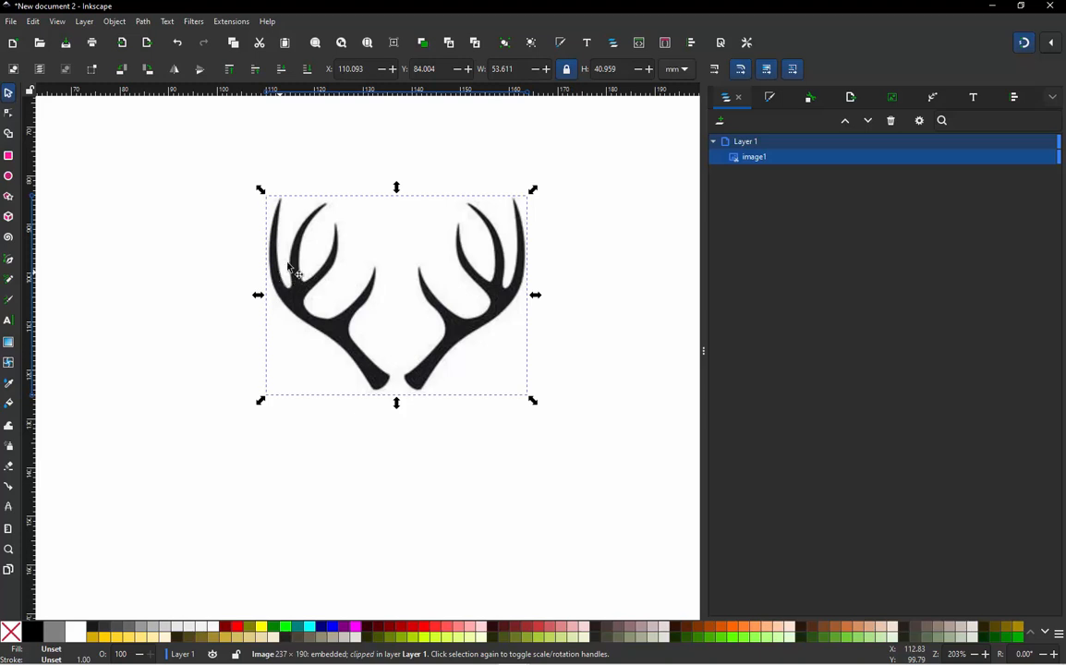
Switch the measurement unit to inches and set the clipped image's width to 3.8 in with the proportions locked
click(687, 73)
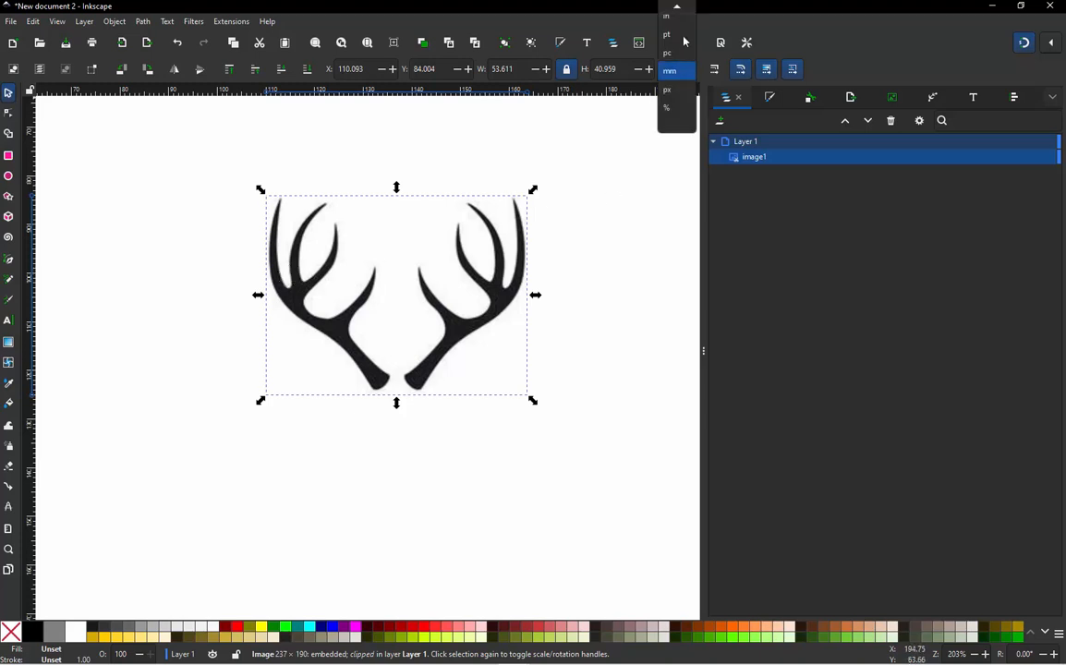
click(679, 25)
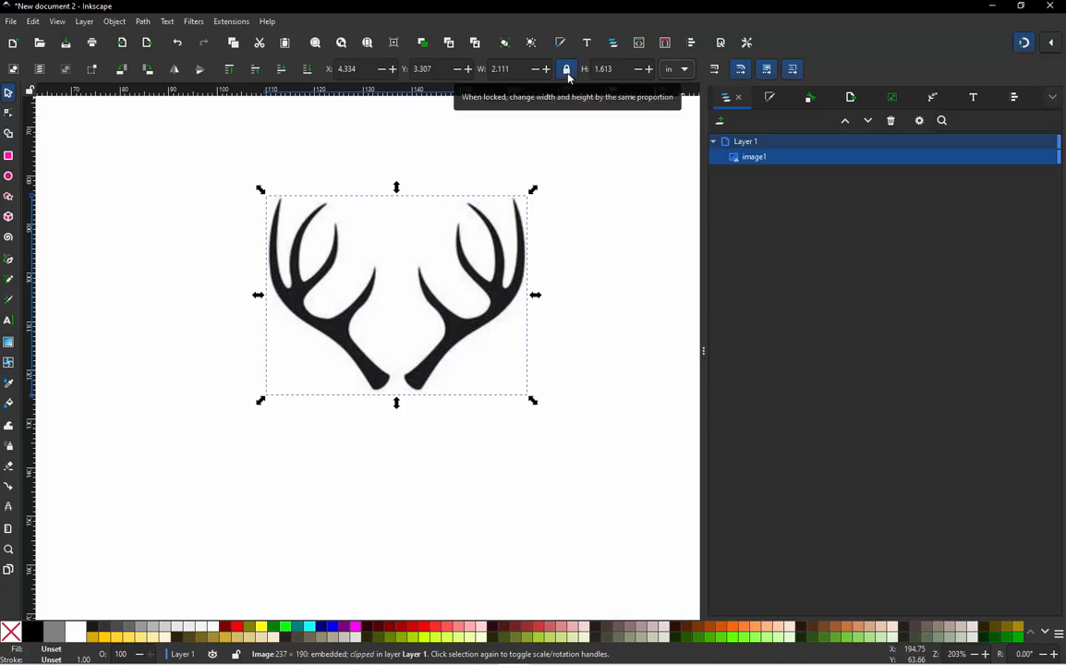
double_click(514, 69)
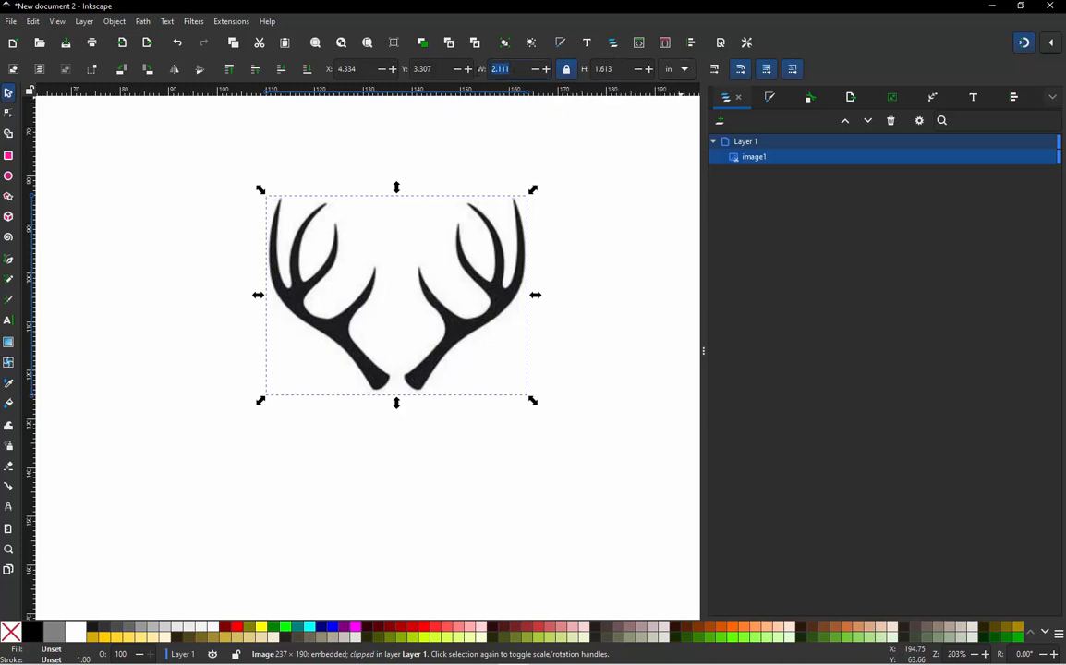
text(3.8)
key(Return)
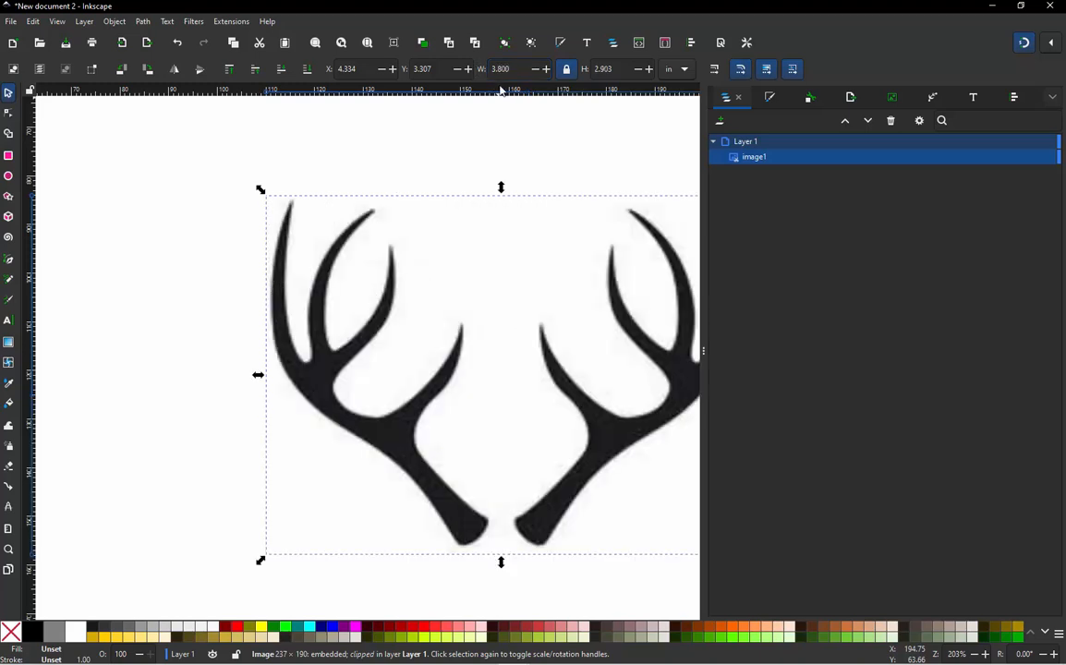
click(232, 187)
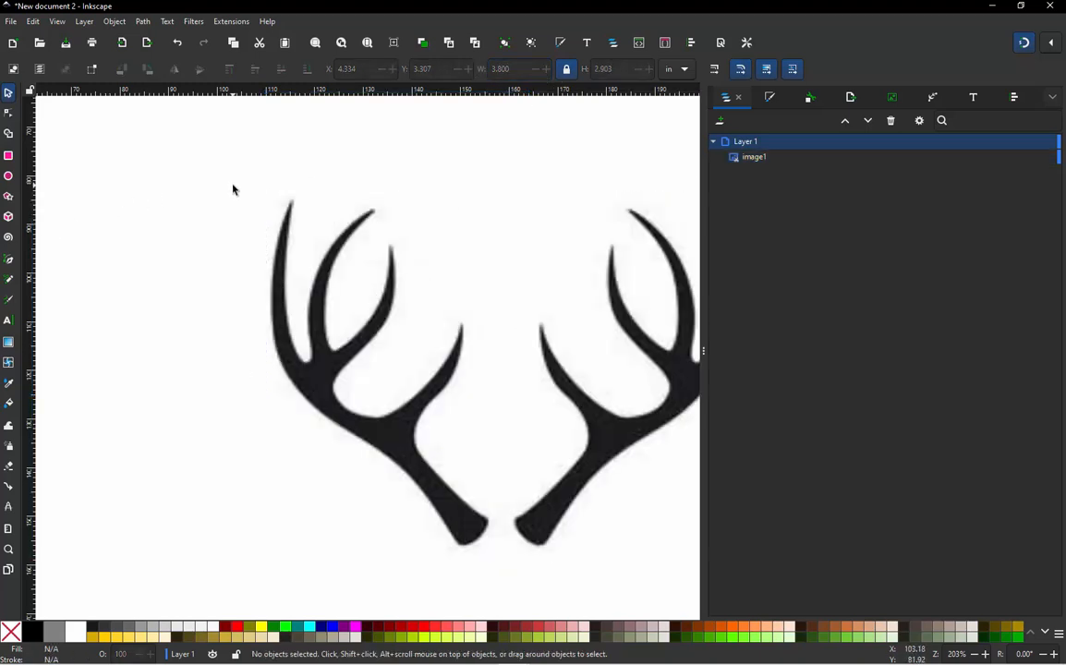
Move the antler image to about X 2.74 in, Y 2.94 in on the page, and lock it
ctrl+scroll(232, 185, down, 1)
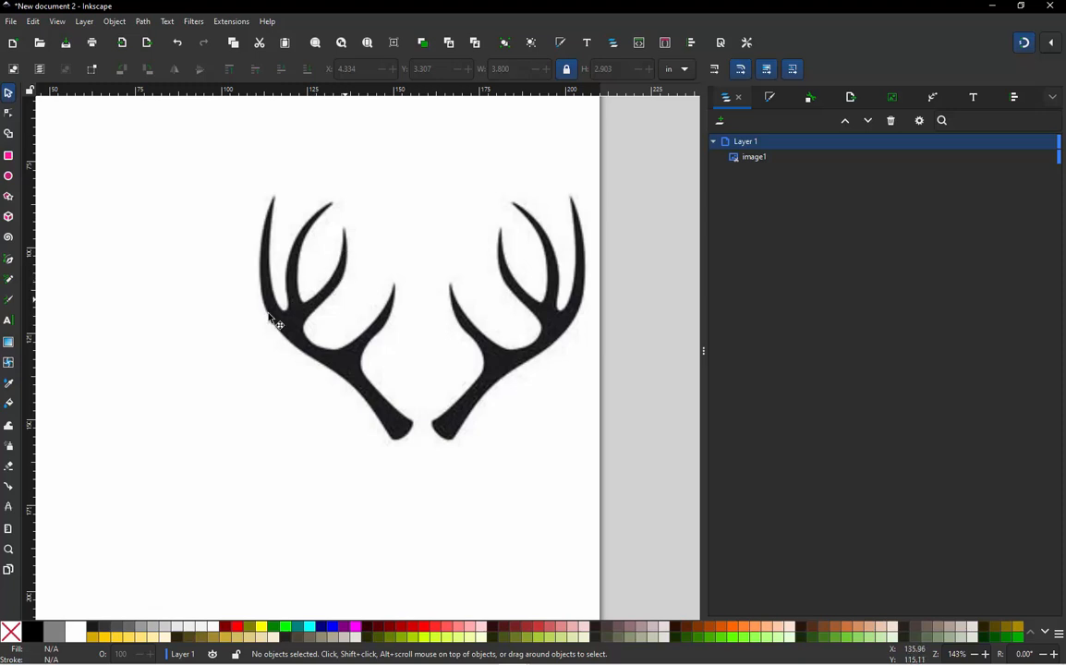
drag(324, 310, 146, 271)
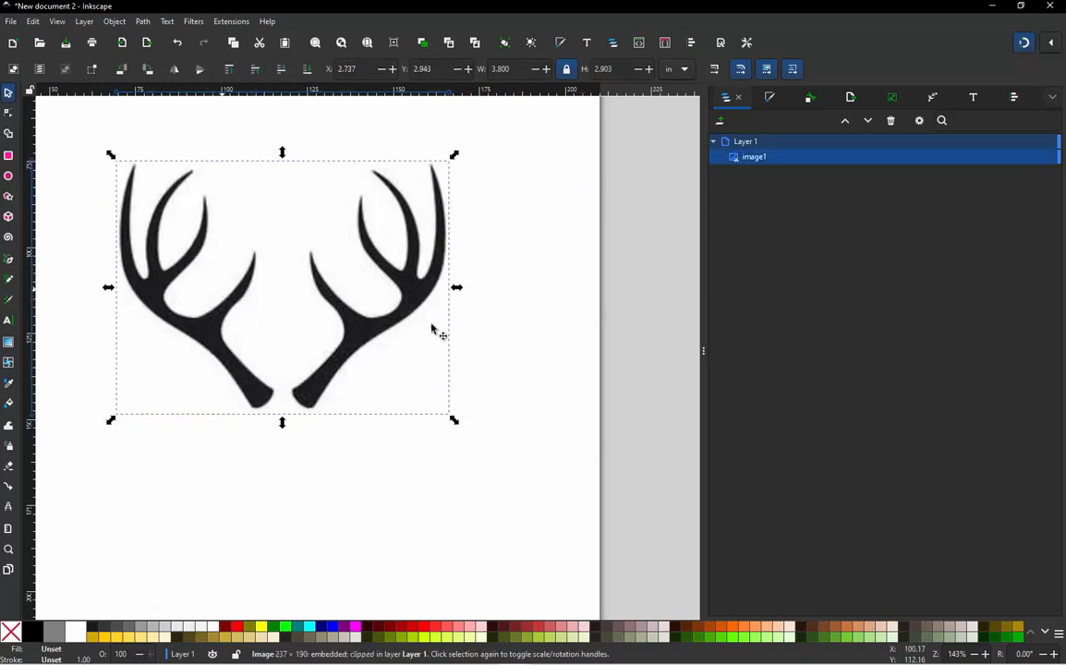
ctrl+scroll(501, 342, down, 1)
ctrl+scroll(286, 269, up, 1)
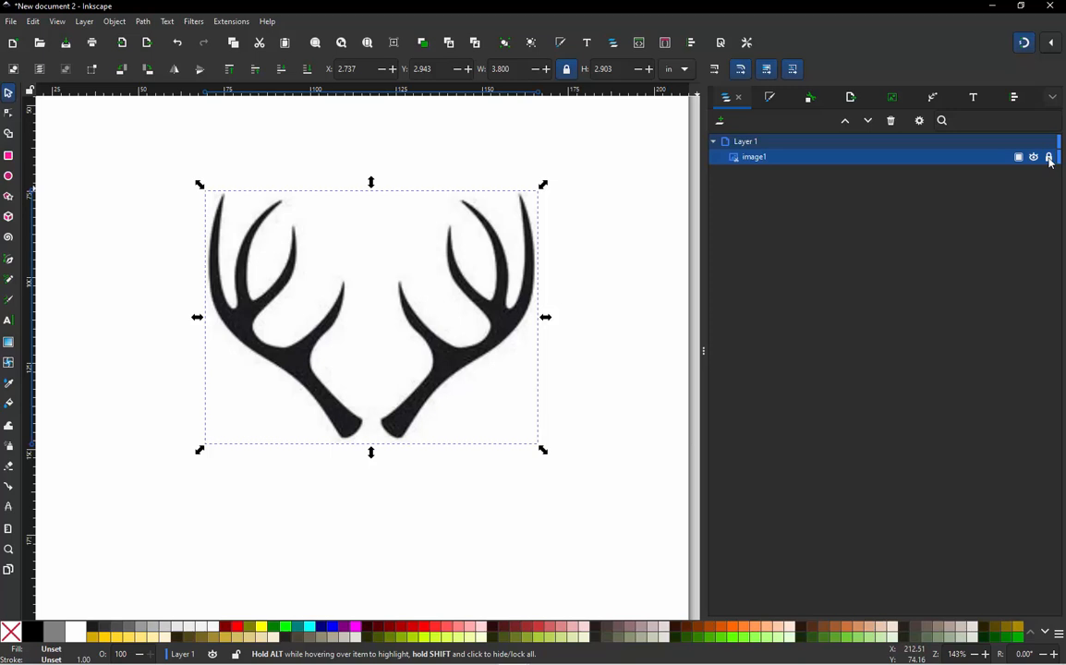
Reduce the antler image's opacity to 47% and add a new layer named Layer 2 above Layer 1
click(1018, 159)
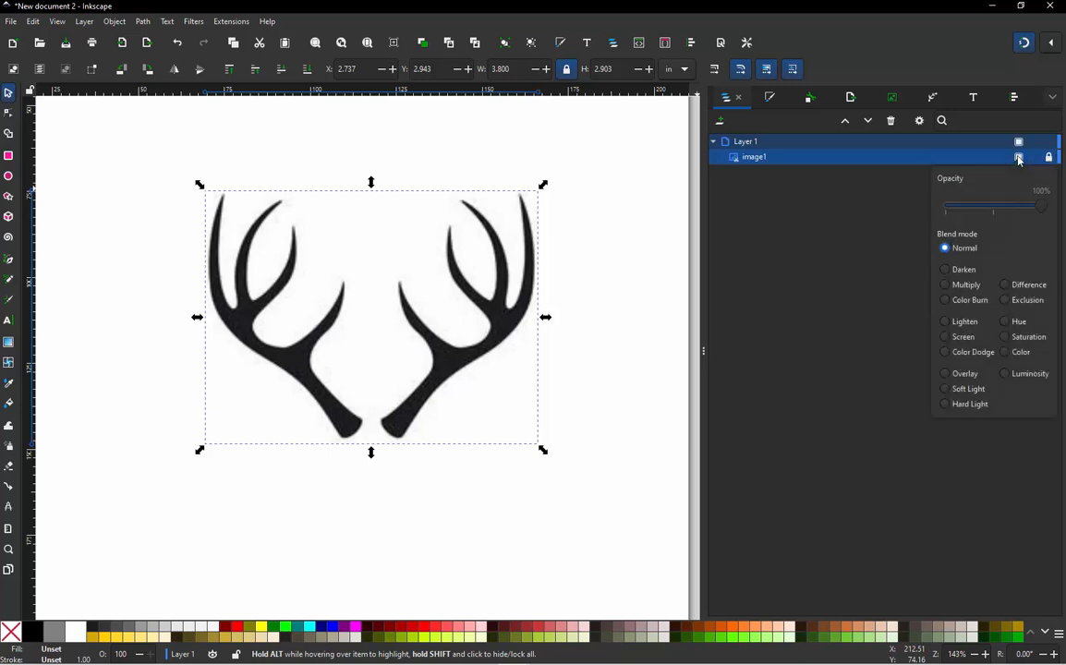
drag(1040, 207, 991, 215)
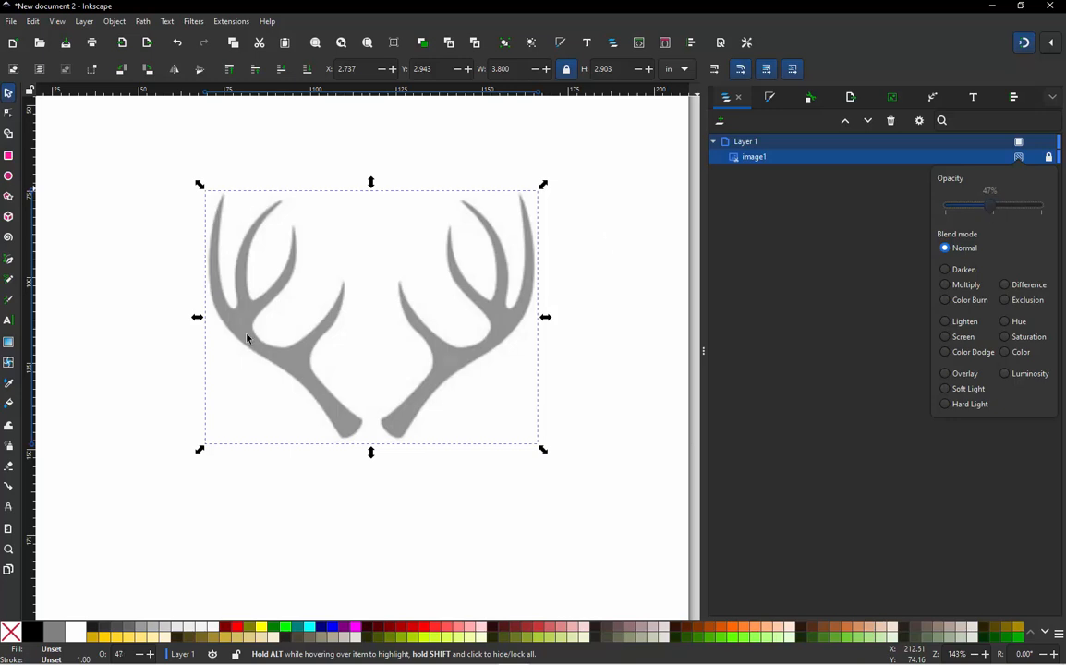
click(146, 315)
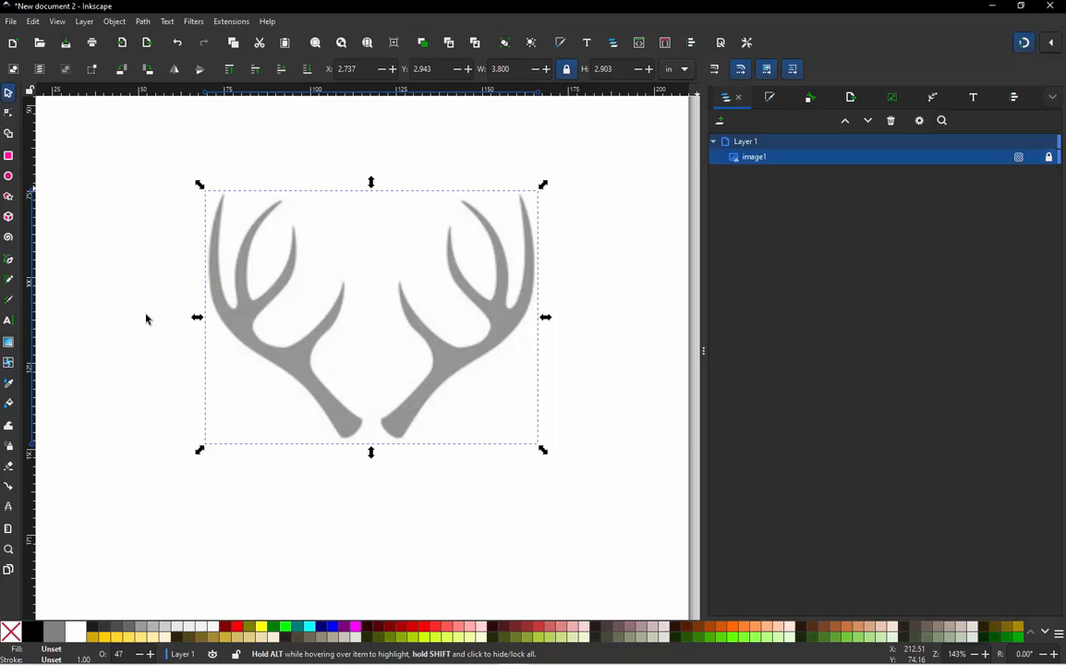
click(722, 123)
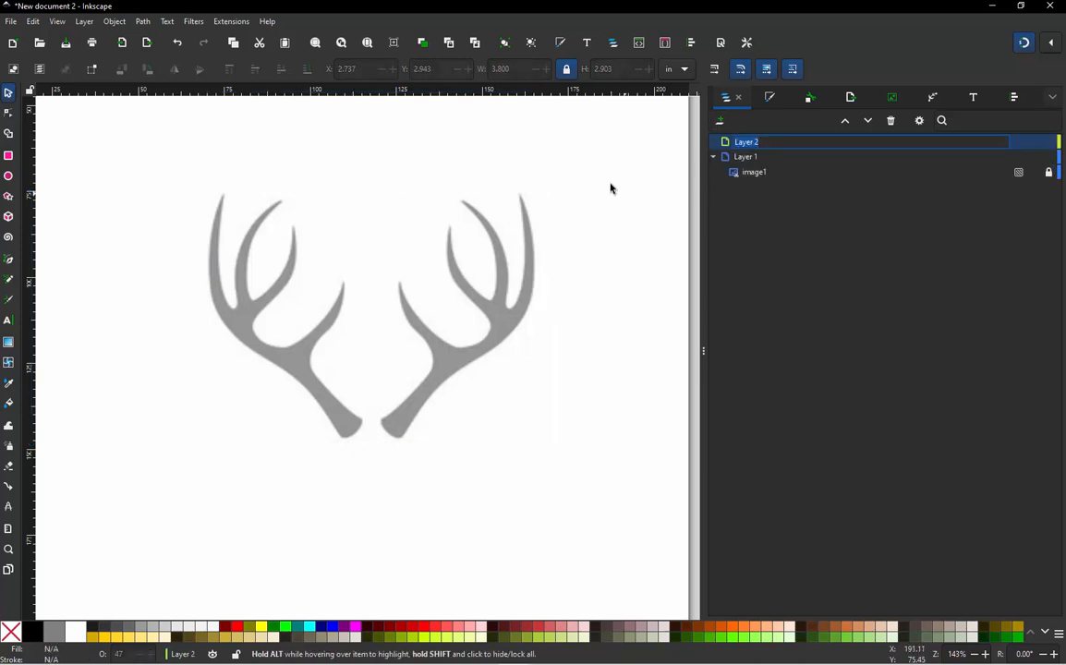
key(Return)
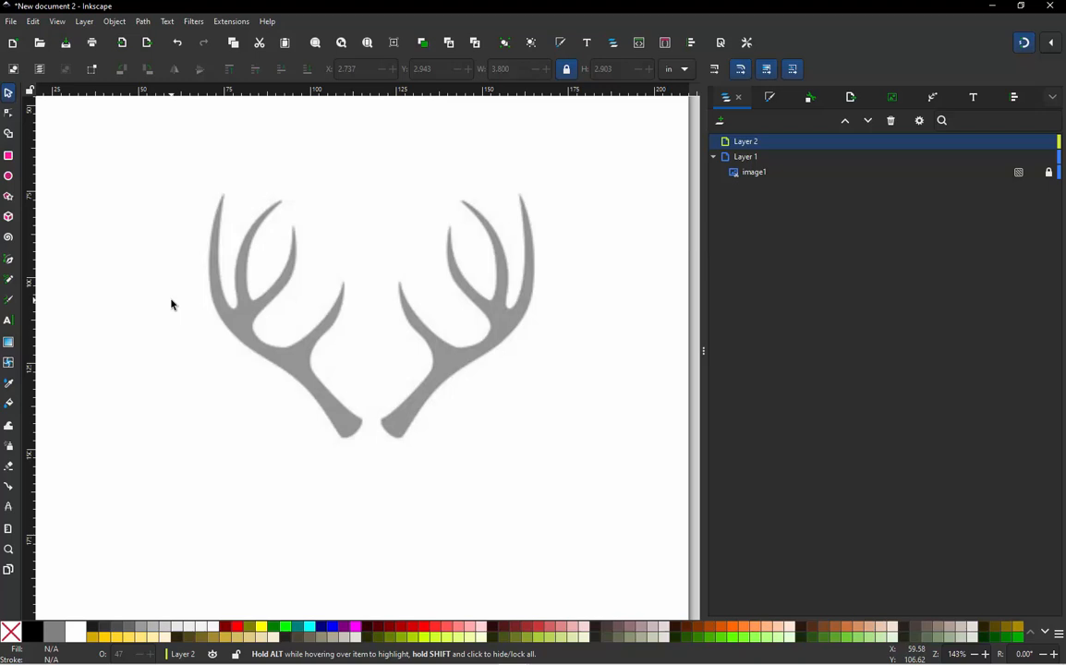
Start a straight-segment Pen path at the tip of the left antler's lowest tine and zigzag between the edges along its narrow end
click(9, 260)
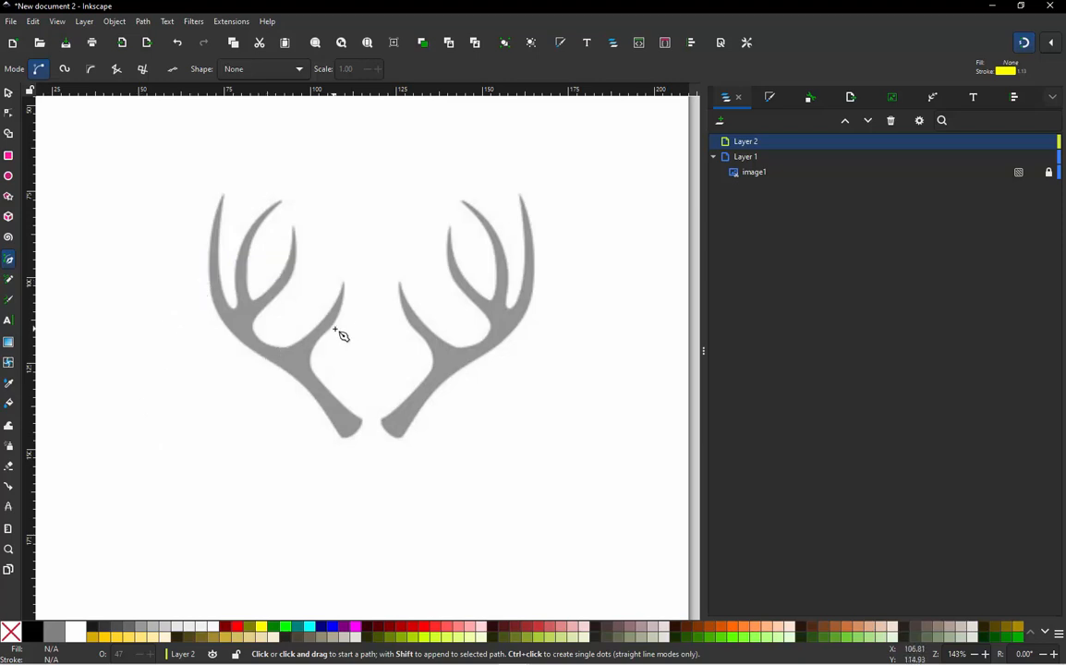
ctrl+scroll(342, 323, up, 4)
ctrl+scroll(351, 248, up, 2)
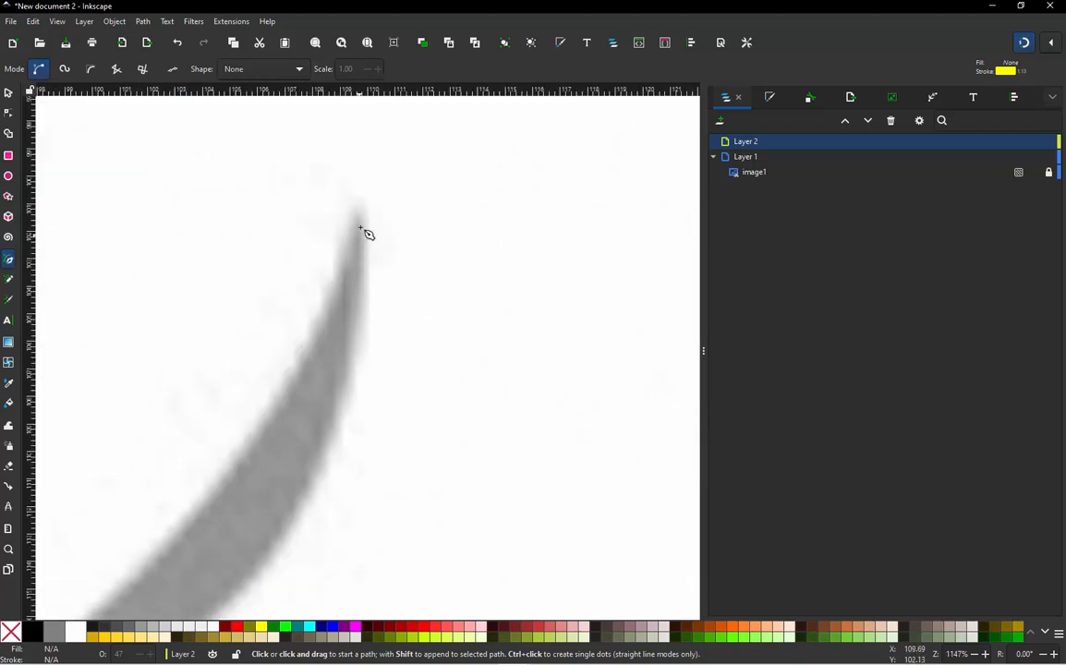
click(359, 205)
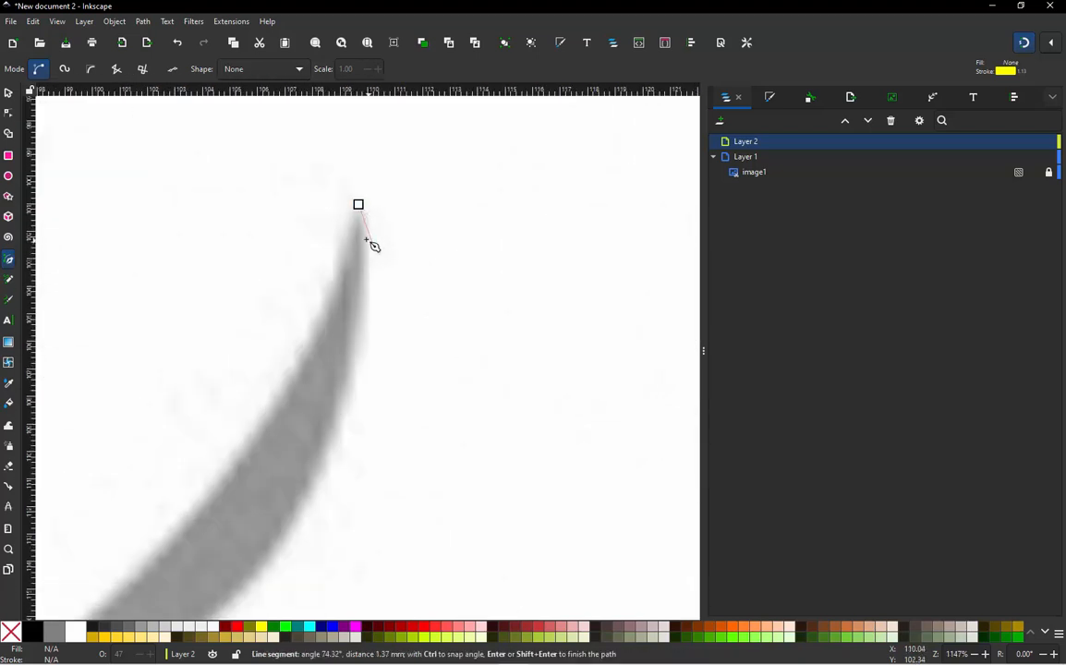
click(349, 250)
click(359, 314)
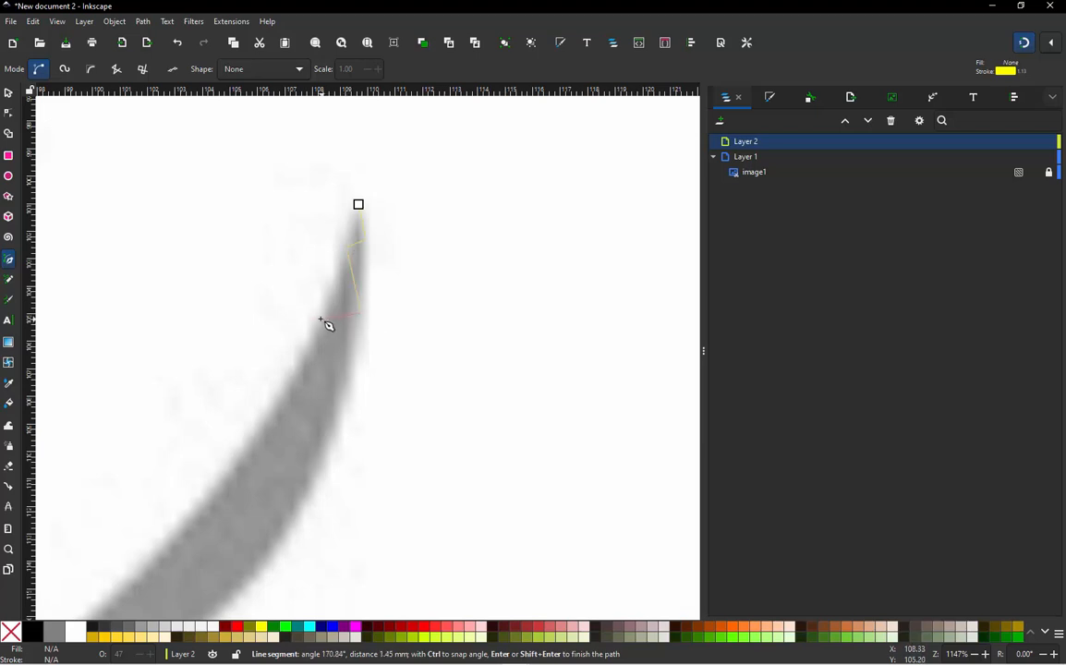
click(321, 319)
click(349, 360)
click(298, 372)
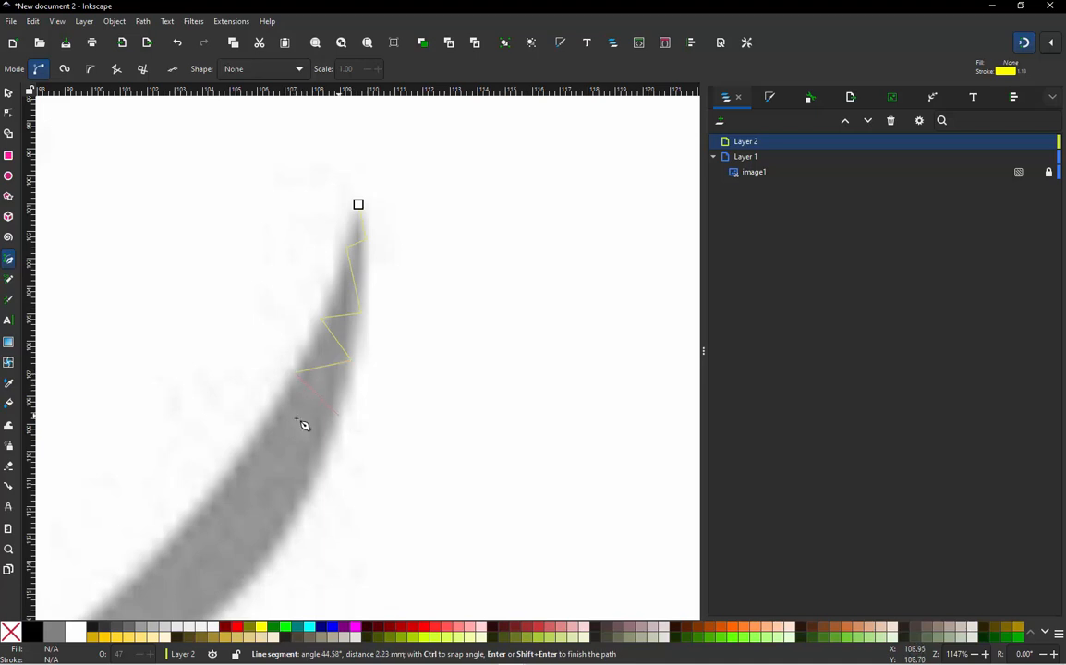
click(337, 414)
click(267, 417)
Continue the zigzag path edge to edge down the middle of the left antler's lowest tine
scroll(371, 334, down, 2)
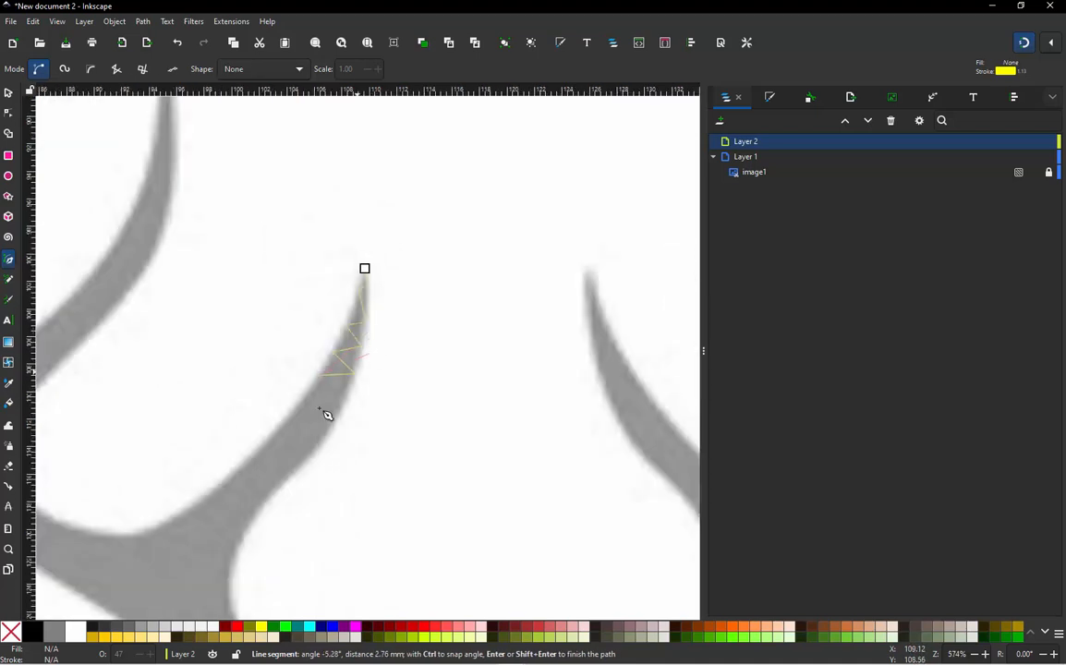
scroll(327, 414, up, 1)
click(365, 386)
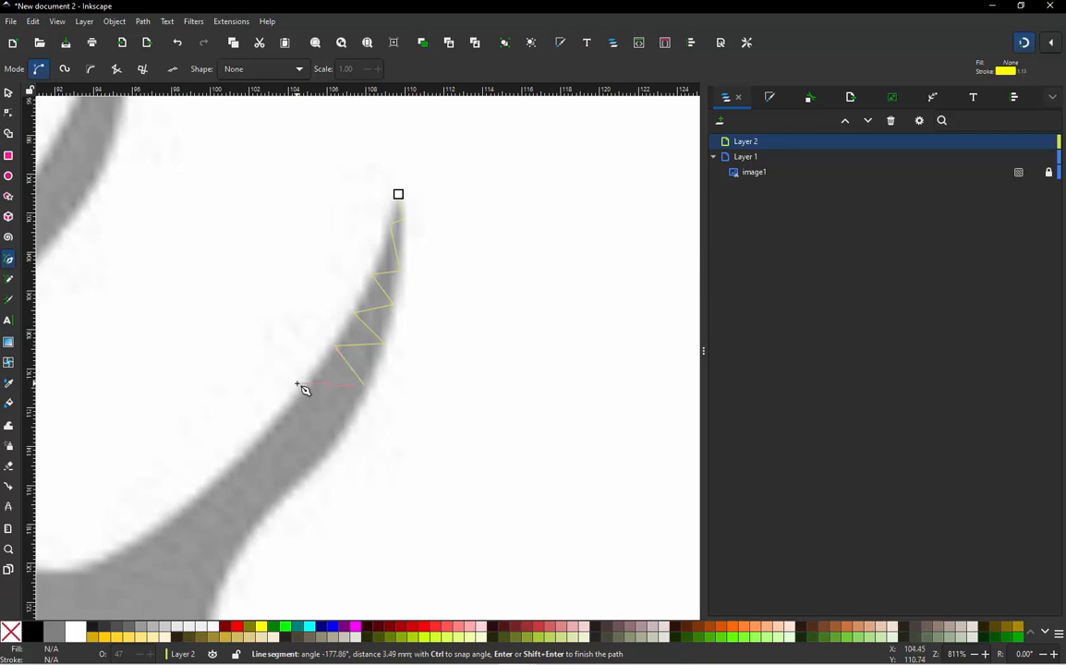
click(305, 386)
click(339, 440)
click(278, 425)
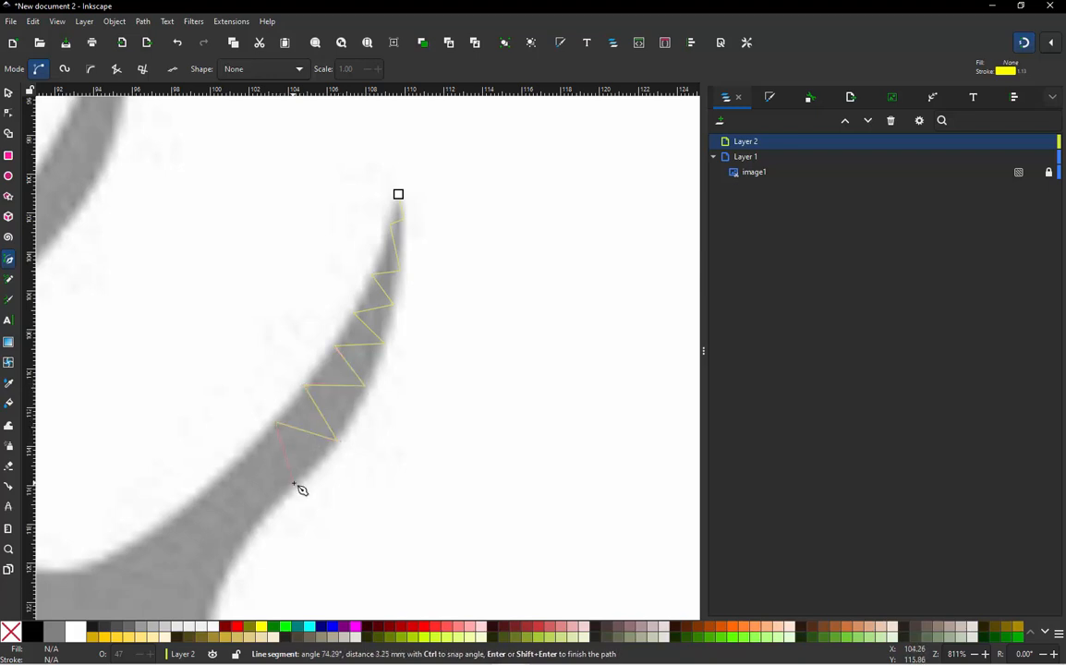
click(292, 479)
Extend the zigzag with longer segments across the widening base of the lowest tine, up to the main beam's upper edge
scroll(435, 340, down, 2)
scroll(318, 434, up, 2)
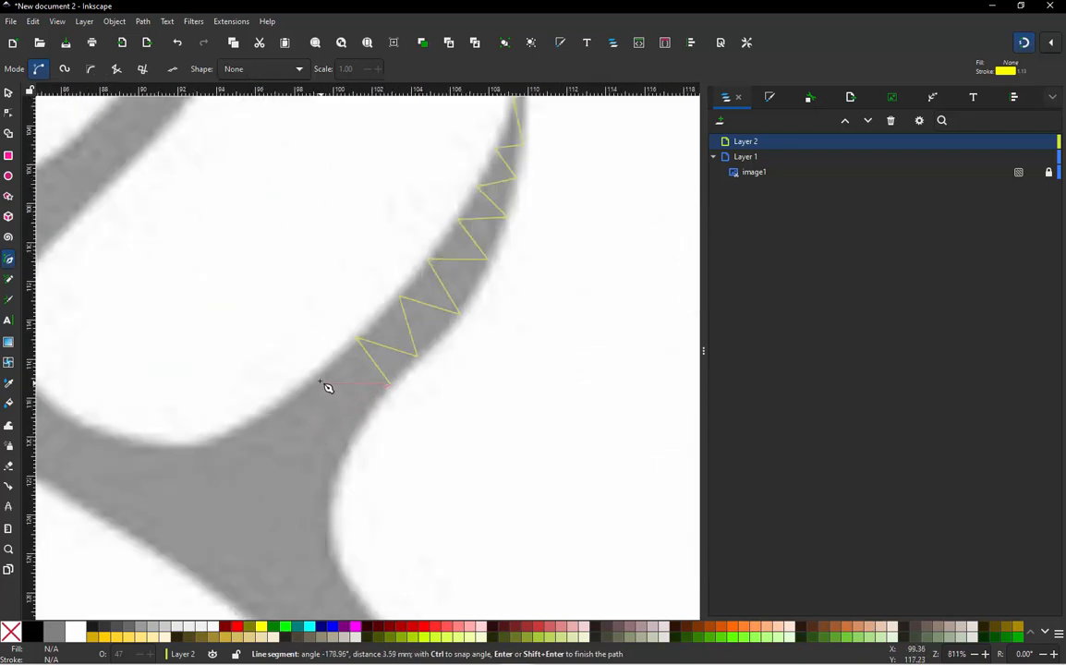
click(318, 375)
click(346, 440)
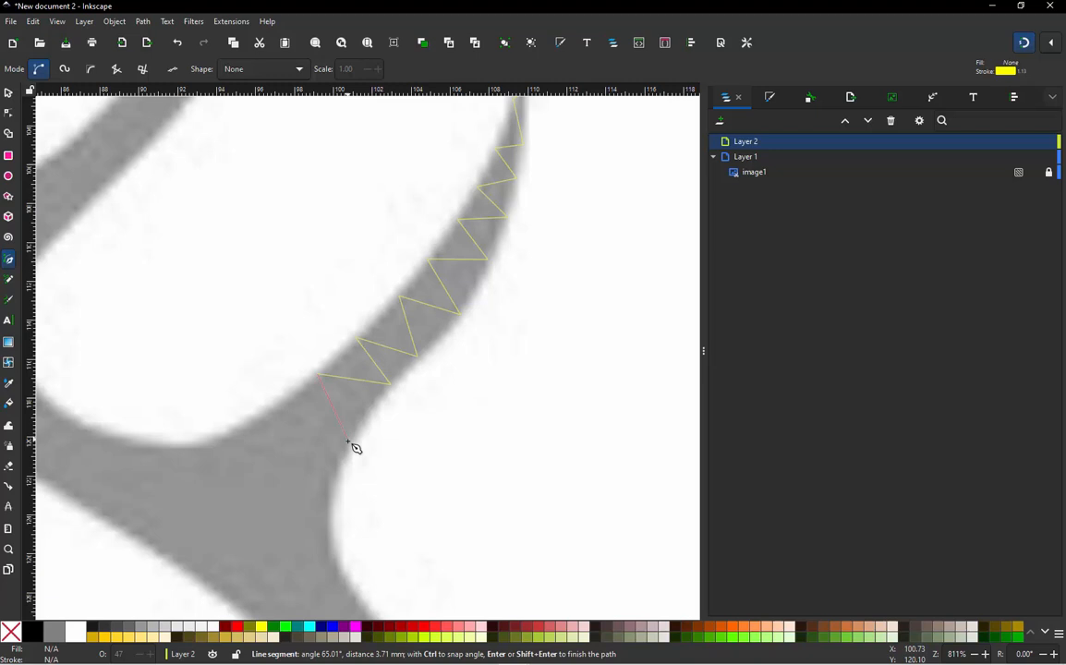
click(278, 407)
click(327, 498)
click(236, 432)
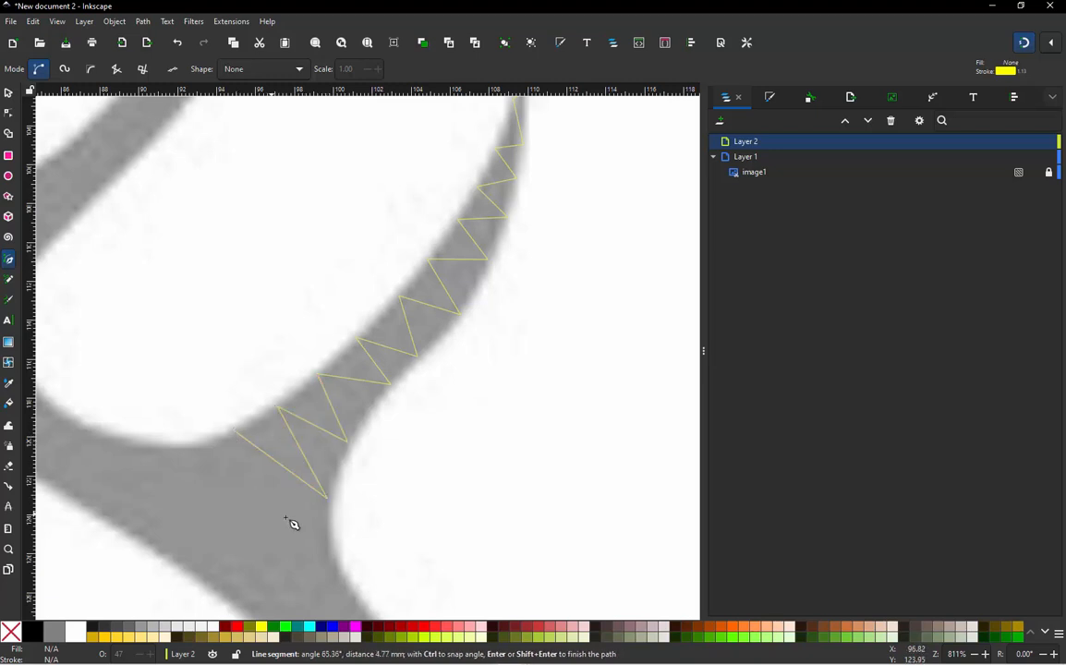
click(325, 544)
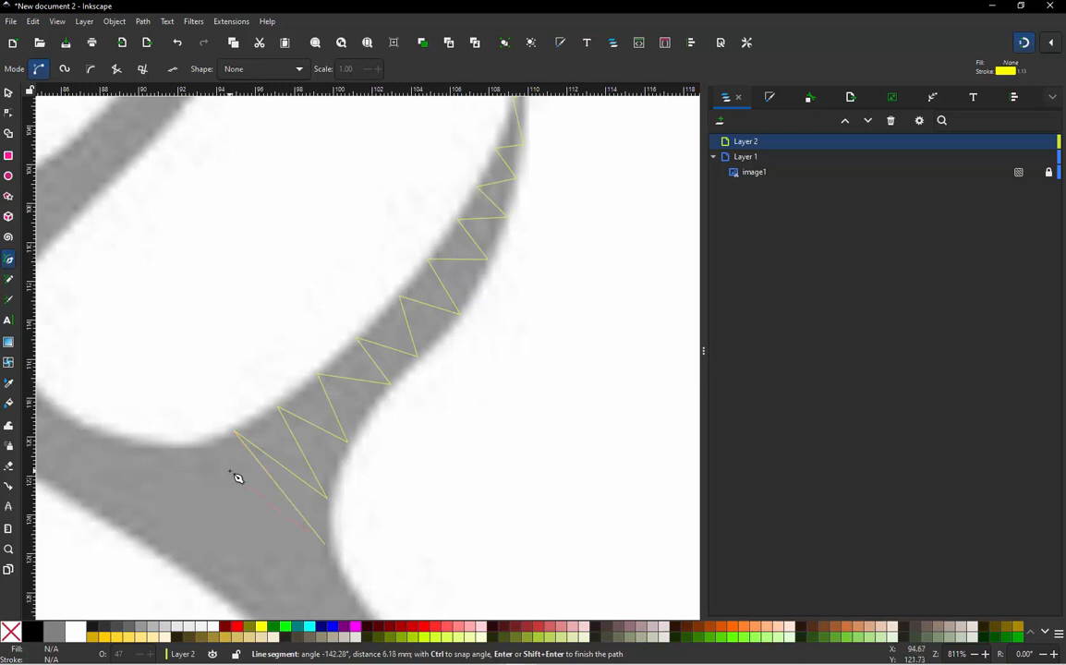
click(188, 451)
Finish the lowest tine's zigzag as an open path at the beam's upper edge and deselect it
scroll(198, 452, down, 1)
scroll(448, 193, up, 1)
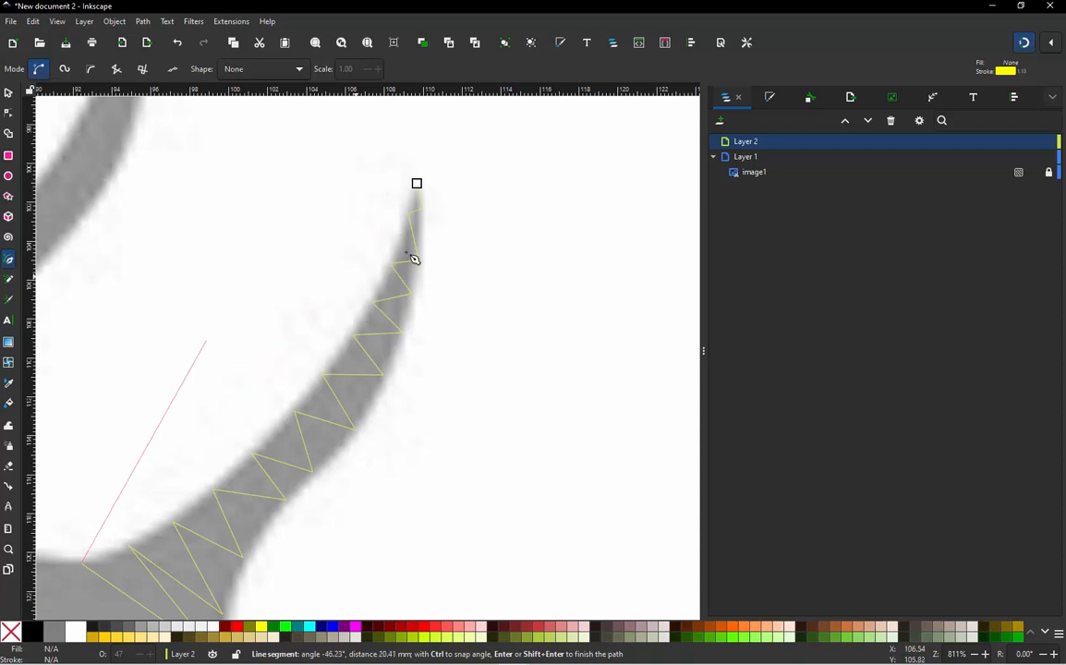
scroll(491, 317, down, 1)
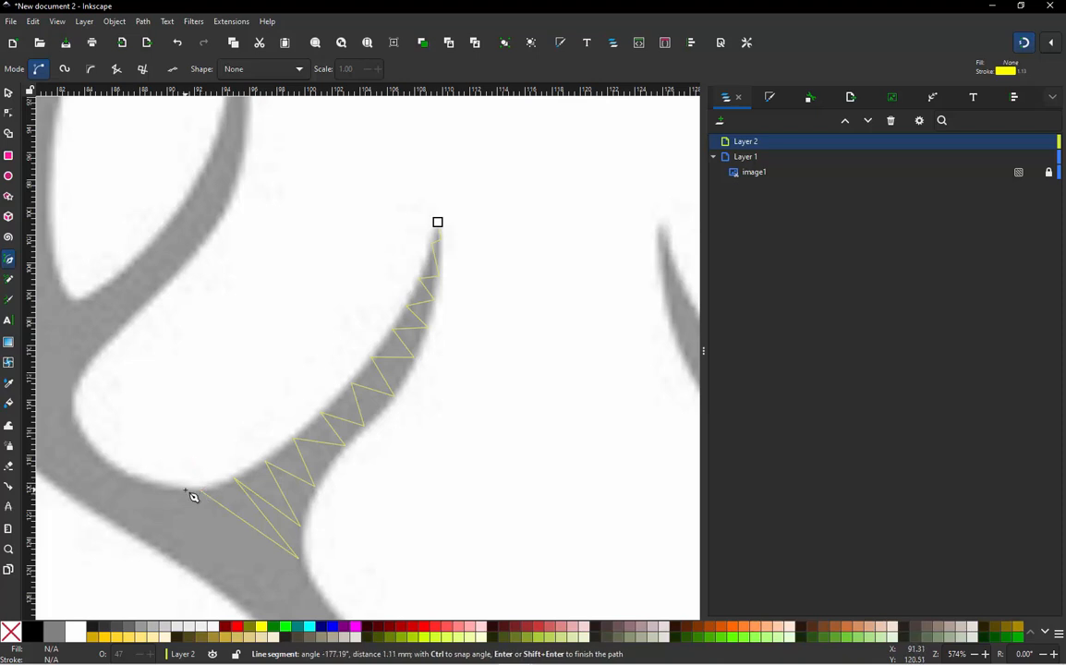
click(199, 491)
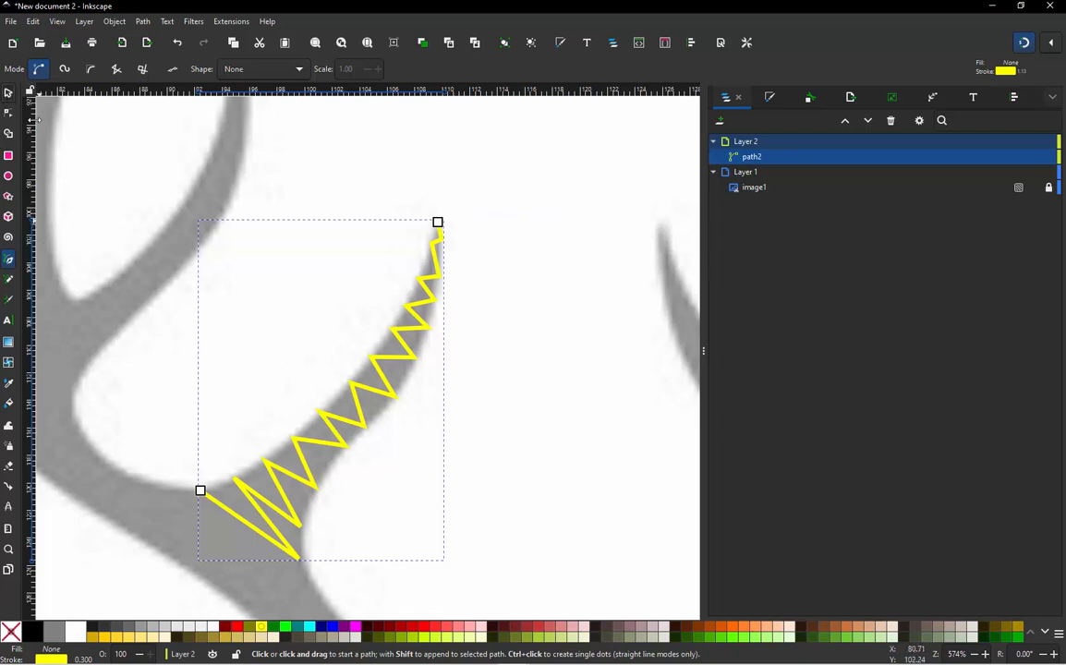
click(8, 93)
scroll(416, 435, down, 2)
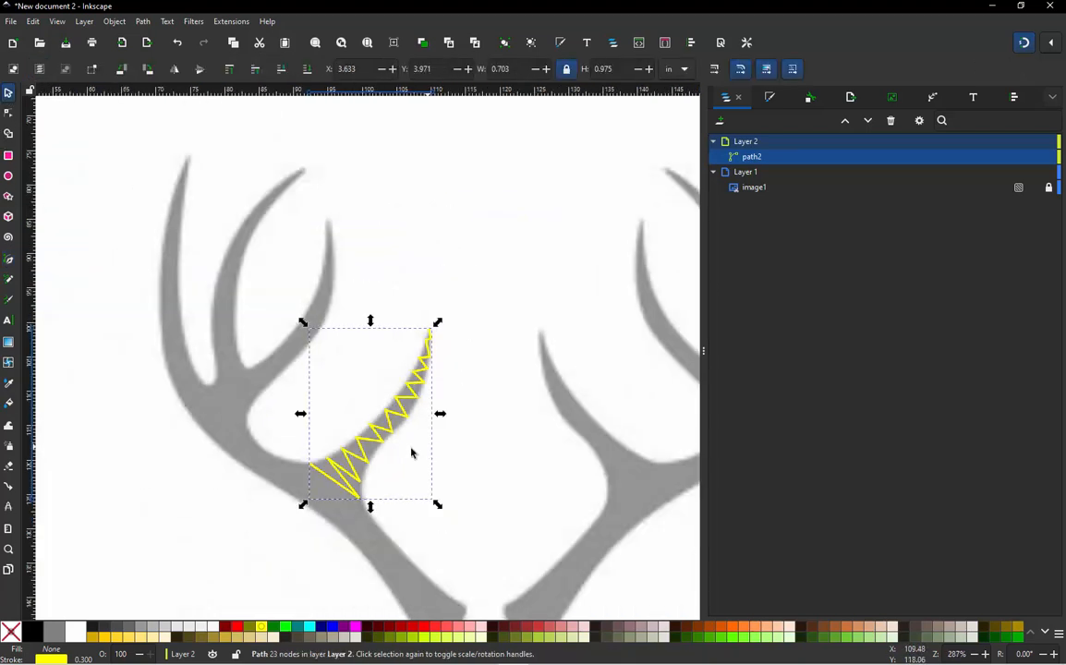
click(159, 463)
Start a second Pen path at the tip of the left antler's next tine up and zigzag between the edges along its narrow end
scroll(311, 216, up, 4)
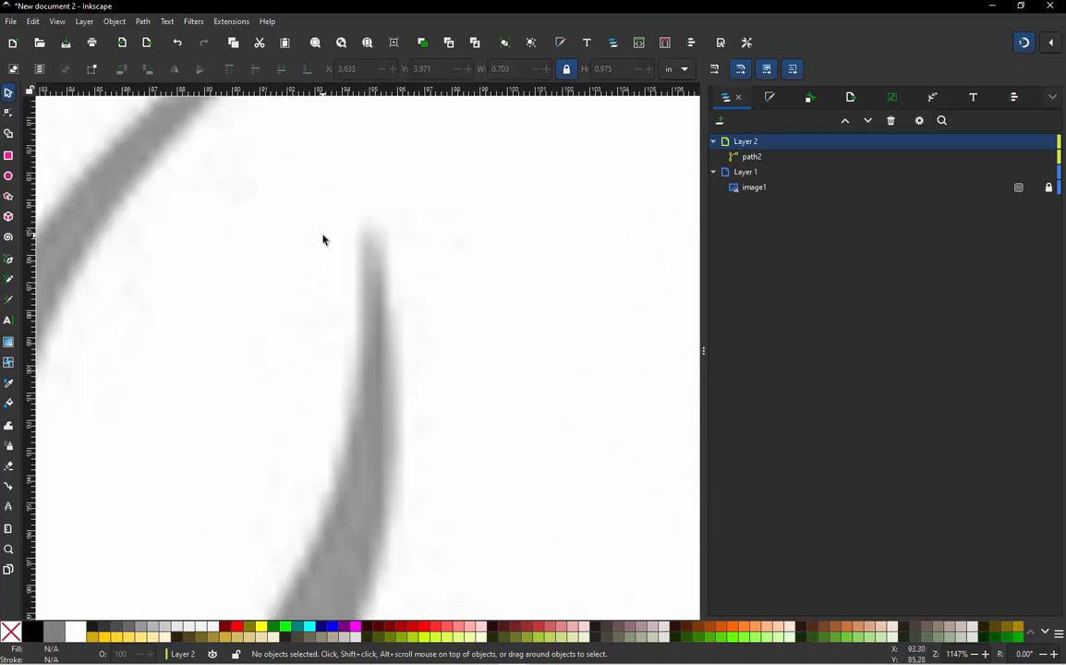
key(b)
click(360, 215)
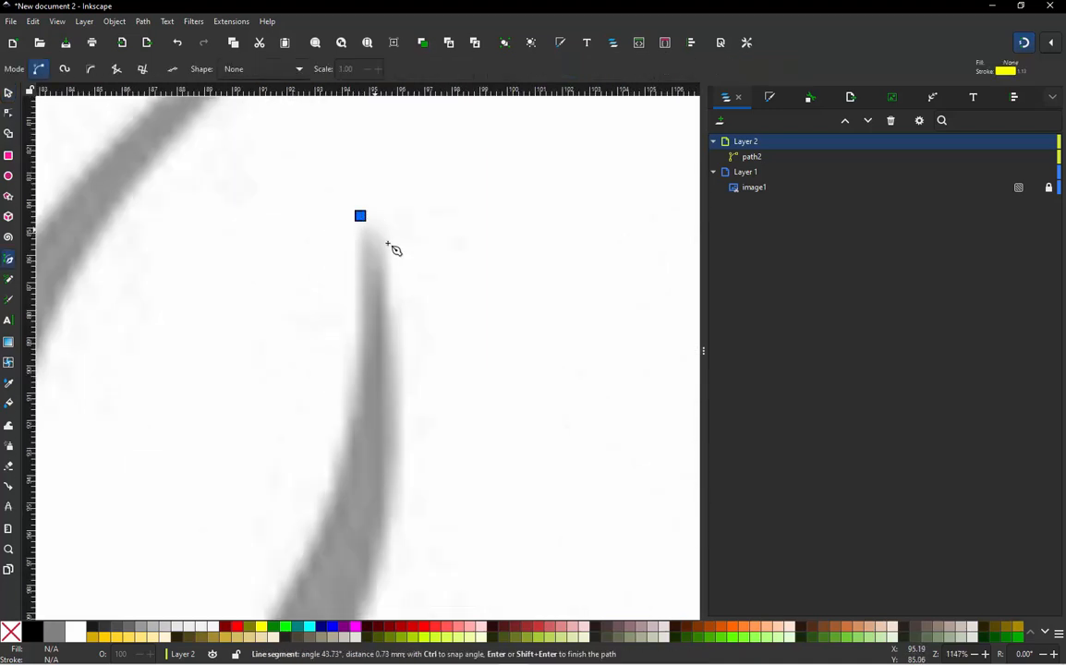
click(389, 247)
click(358, 253)
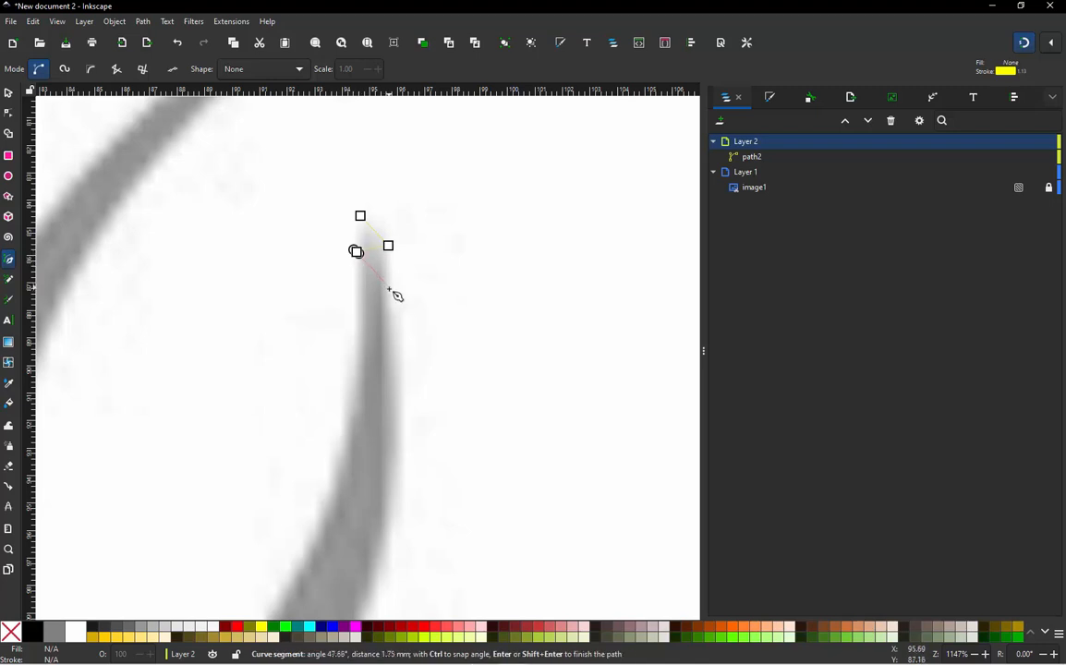
click(354, 304)
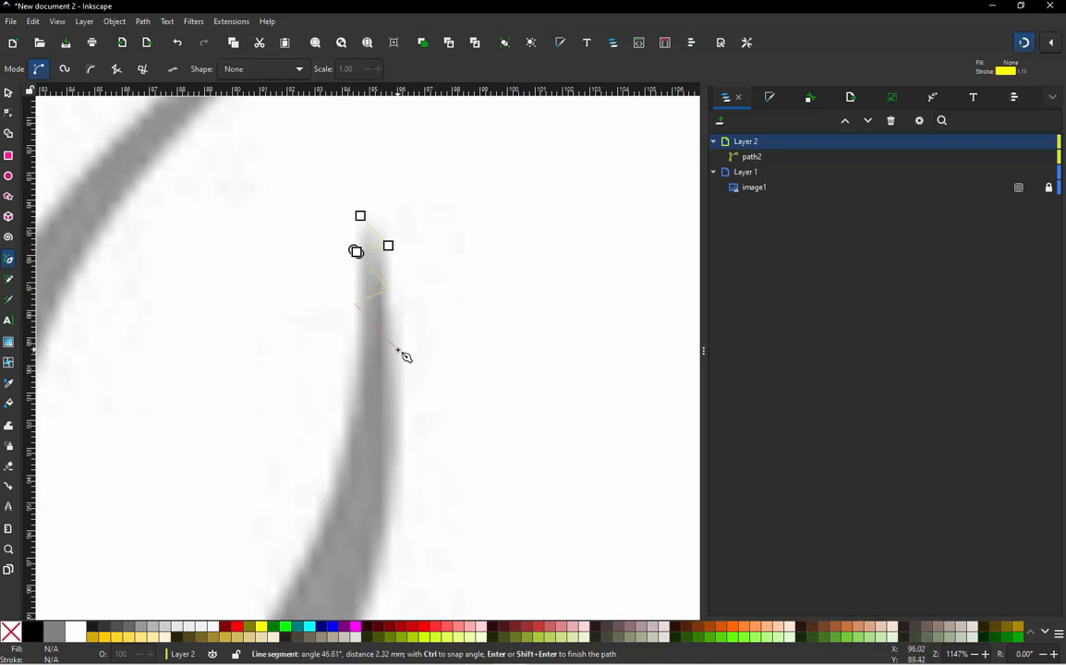
click(393, 350)
click(357, 368)
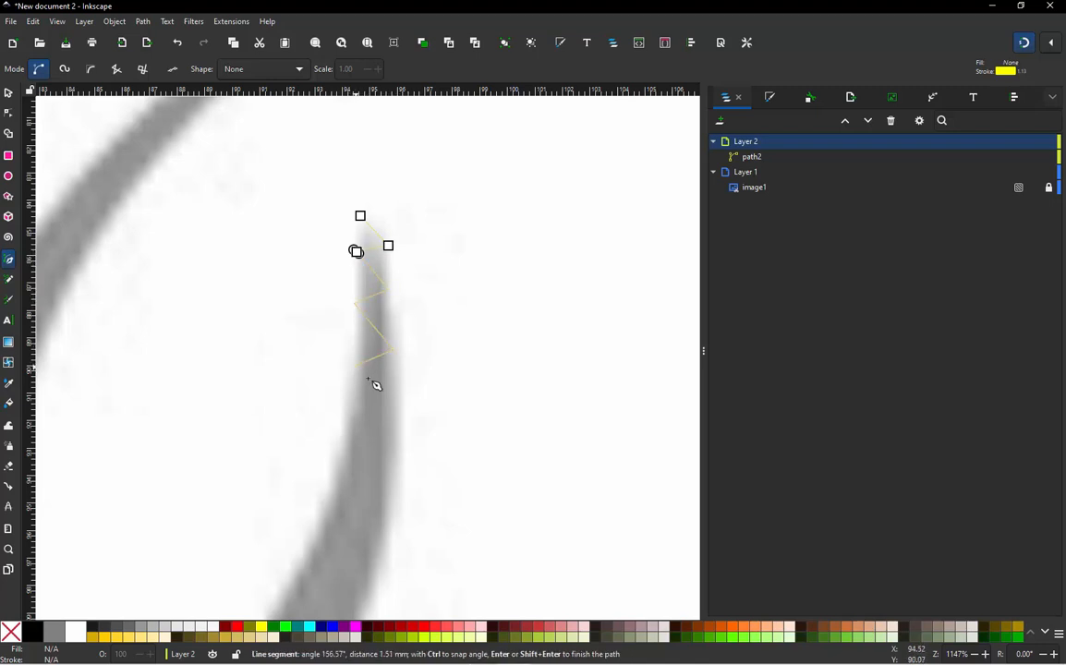
Continue the second zigzag edge to edge along the nearly vertical upper part of the tine
click(393, 406)
click(344, 422)
click(391, 464)
click(341, 469)
click(382, 519)
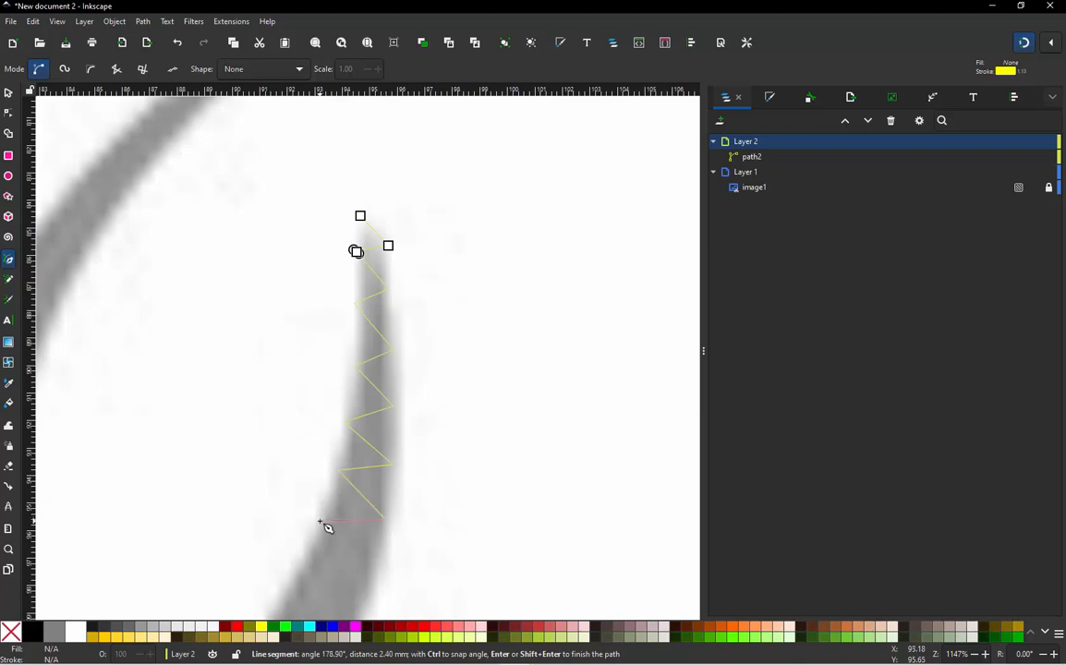
click(321, 526)
Carry the second zigzag around the bend of the tine with wider edge-to-edge segments
ctrl+scroll(401, 363, down, 2)
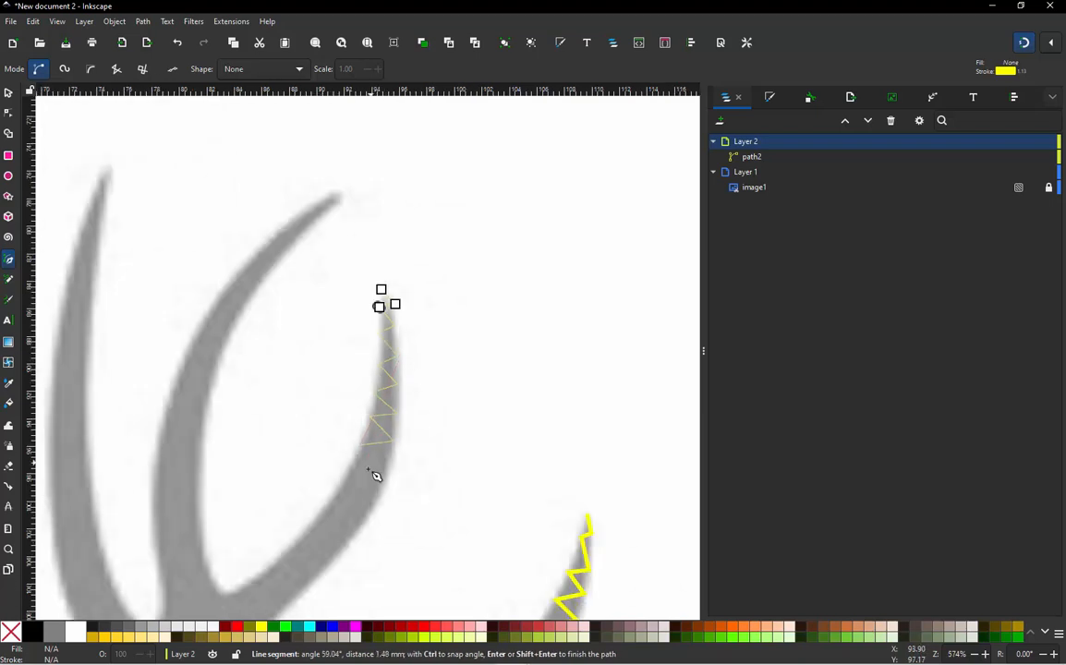
ctrl+scroll(370, 476, up, 2)
click(398, 481)
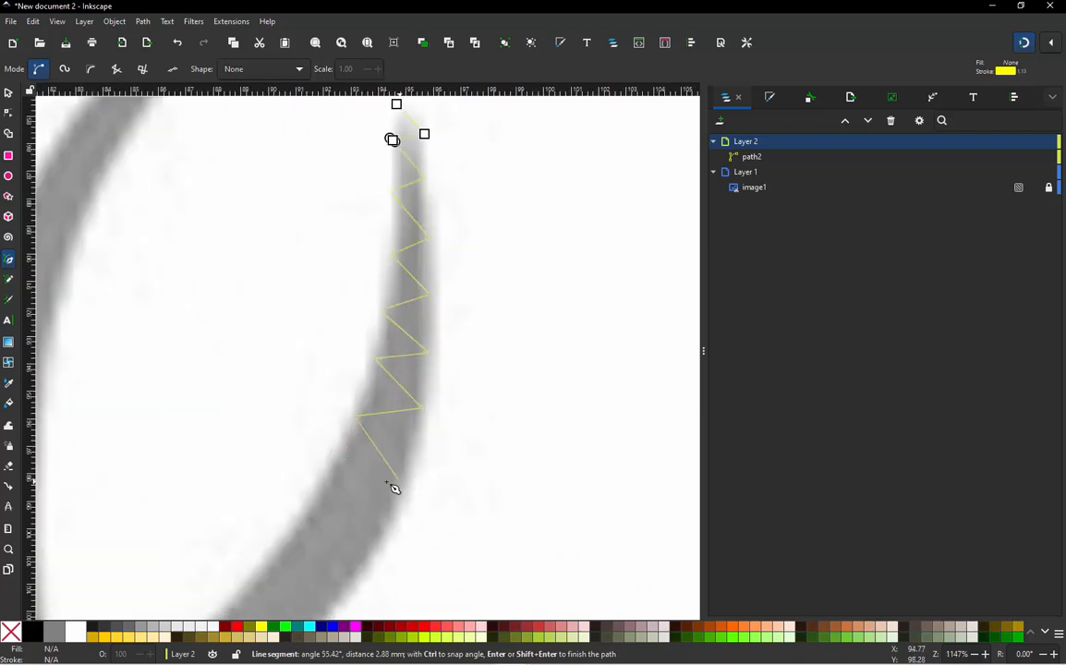
click(334, 468)
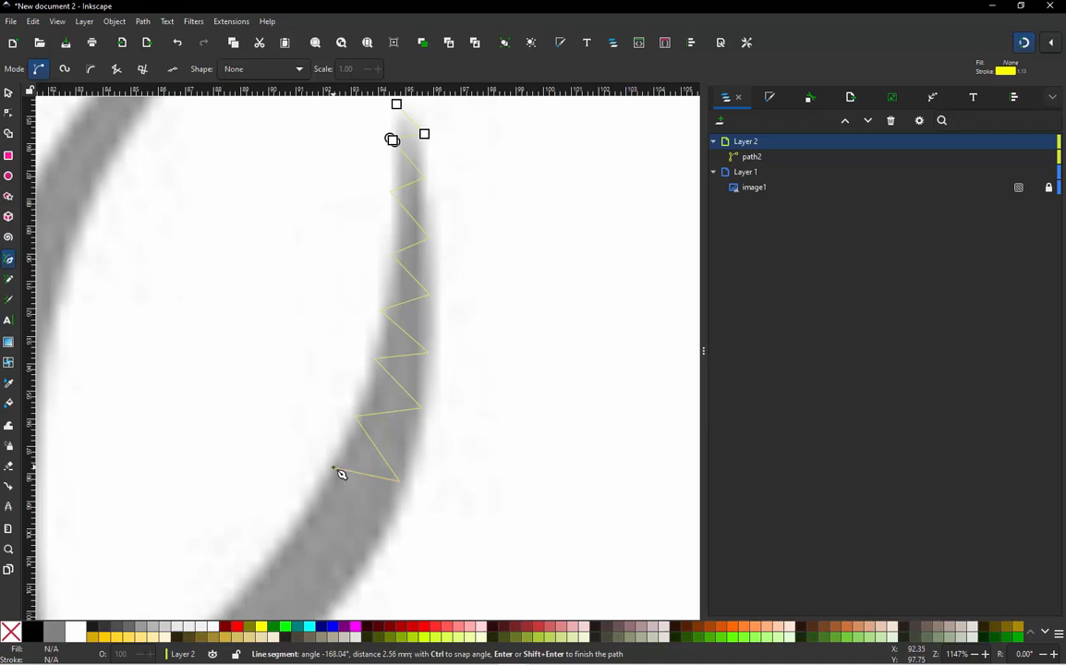
click(377, 534)
click(302, 526)
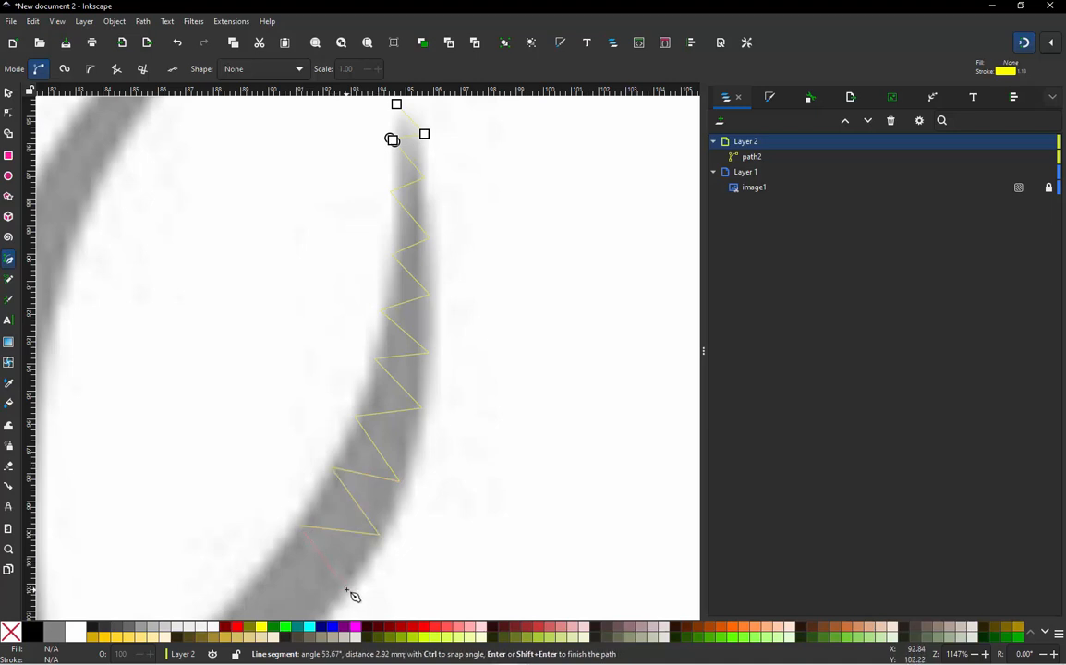
click(348, 589)
Extend the second zigzag along the slanted lower part of the tine, almost to the fork with the neighbouring tine
ctrl+scroll(507, 326, down, 2)
ctrl+scroll(381, 502, up, 2)
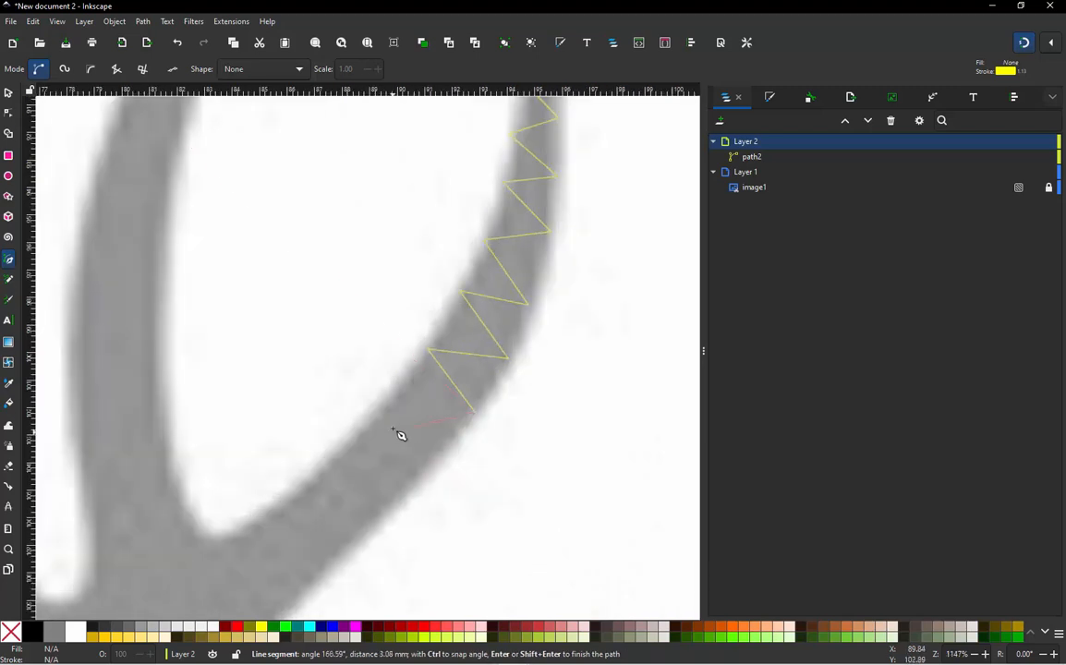
click(391, 396)
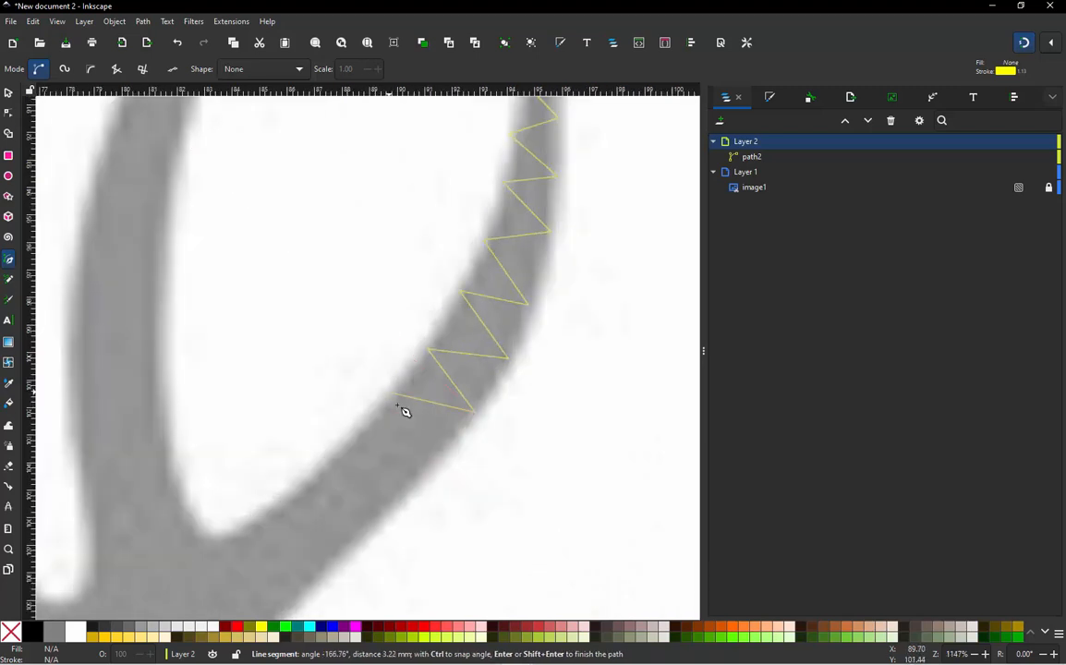
click(421, 470)
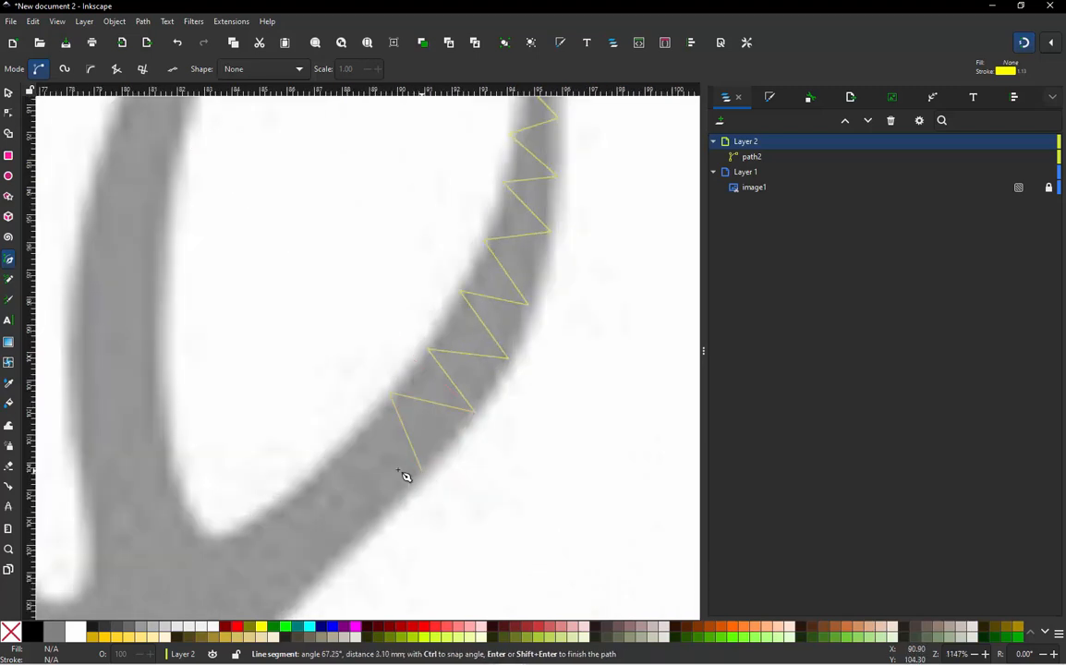
click(352, 440)
click(361, 530)
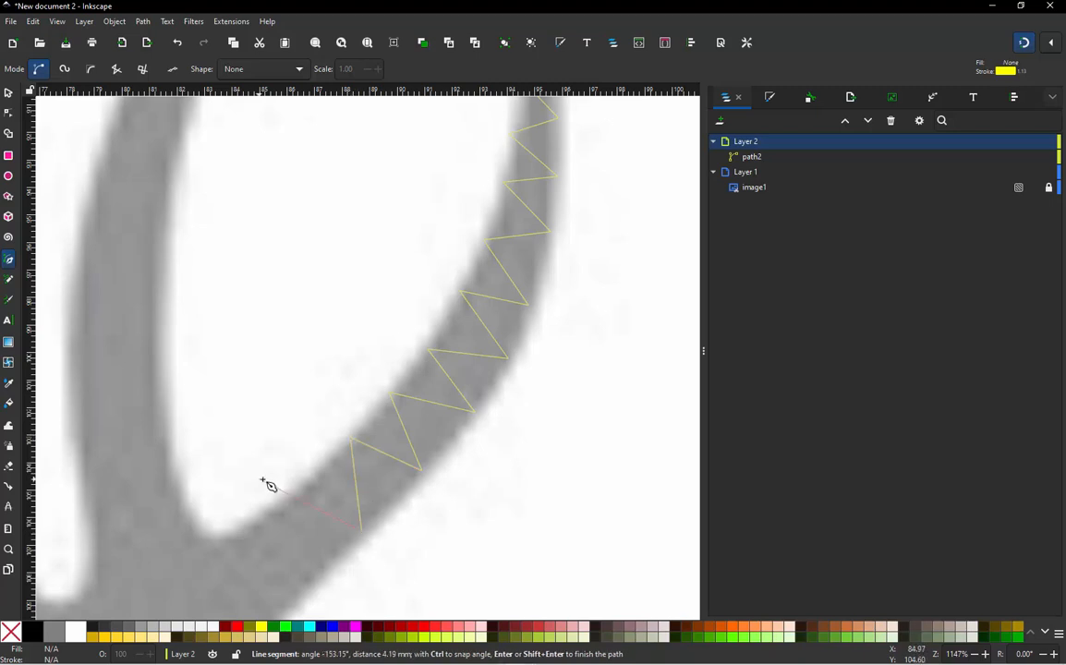
click(295, 491)
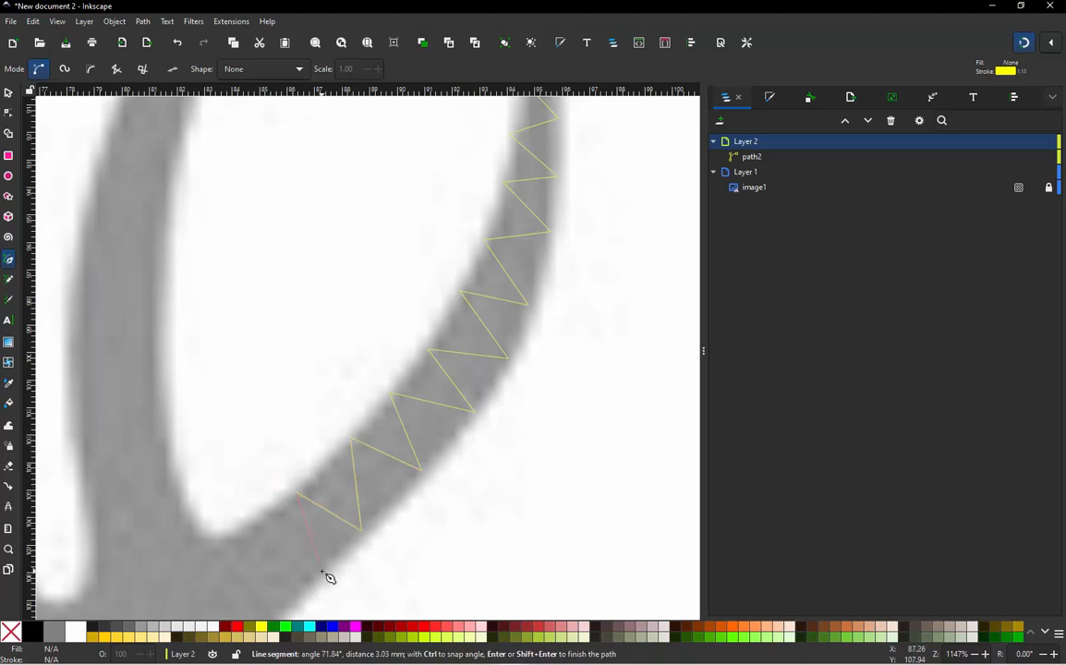
click(322, 569)
click(251, 525)
Carry the second zigzag down the last stretch of the tine to the fork with the neighbouring tine
scroll(355, 367, down, 2)
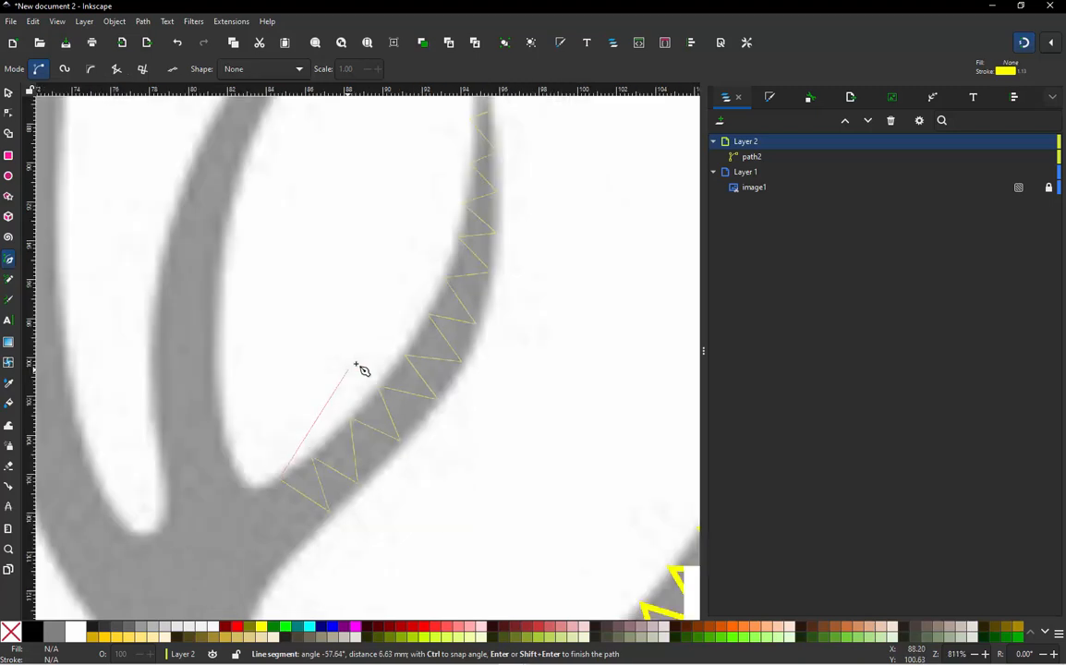
scroll(335, 435, up, 1)
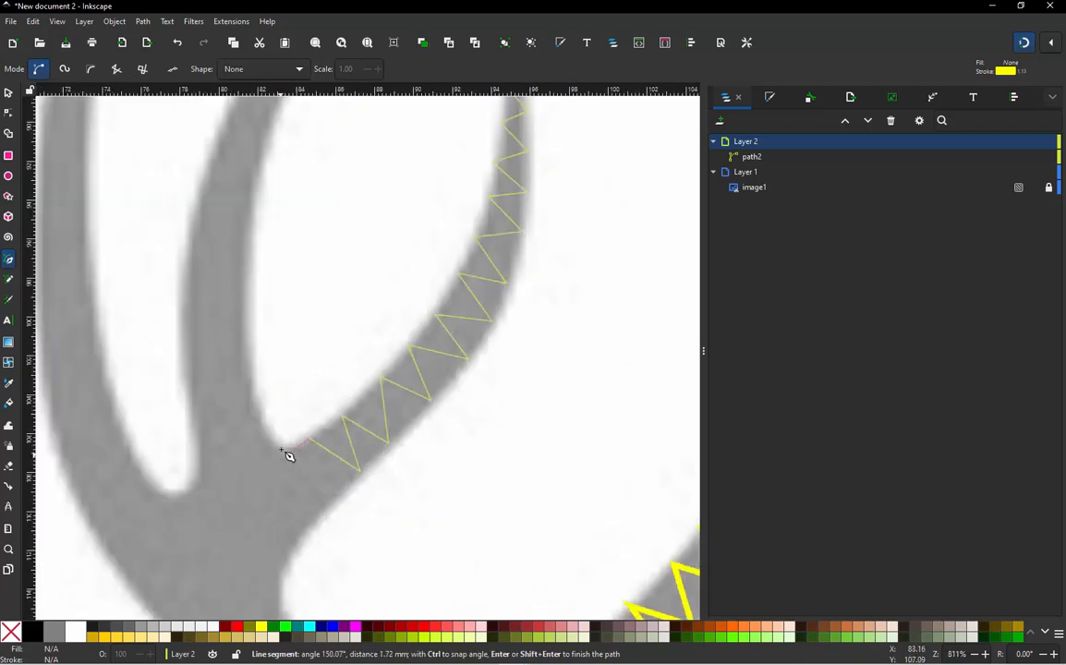
click(323, 507)
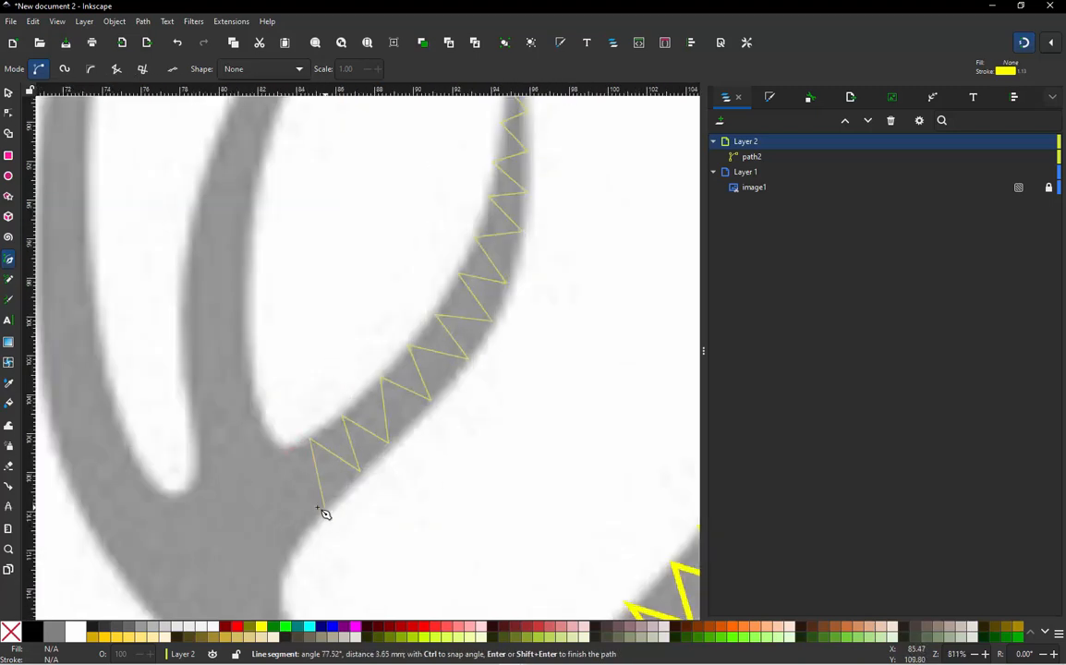
click(283, 458)
scroll(263, 395, down, 1)
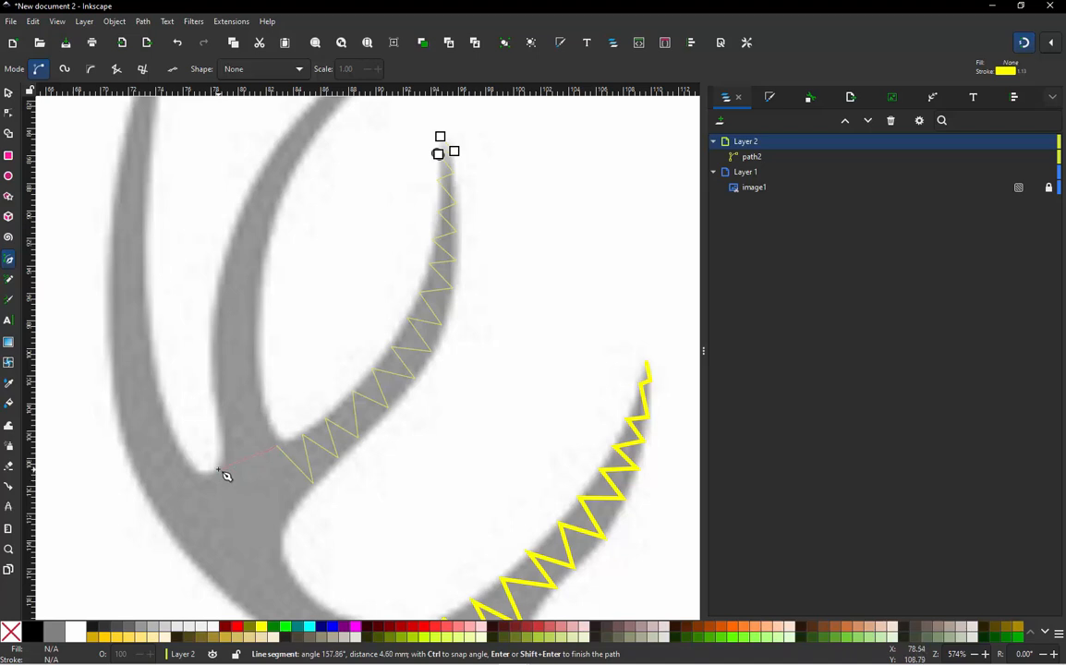
Extend the second zigzag past the fork with longer edge-to-edge segments across the base shared with the neighbouring tine
scroll(225, 474, up, 2)
click(360, 549)
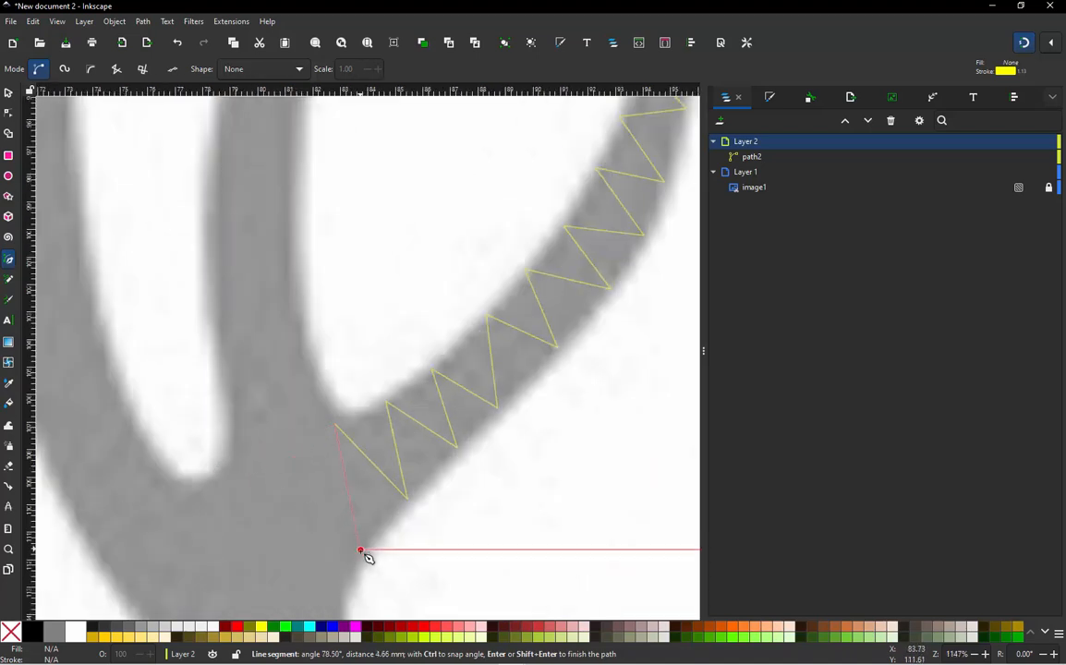
click(267, 457)
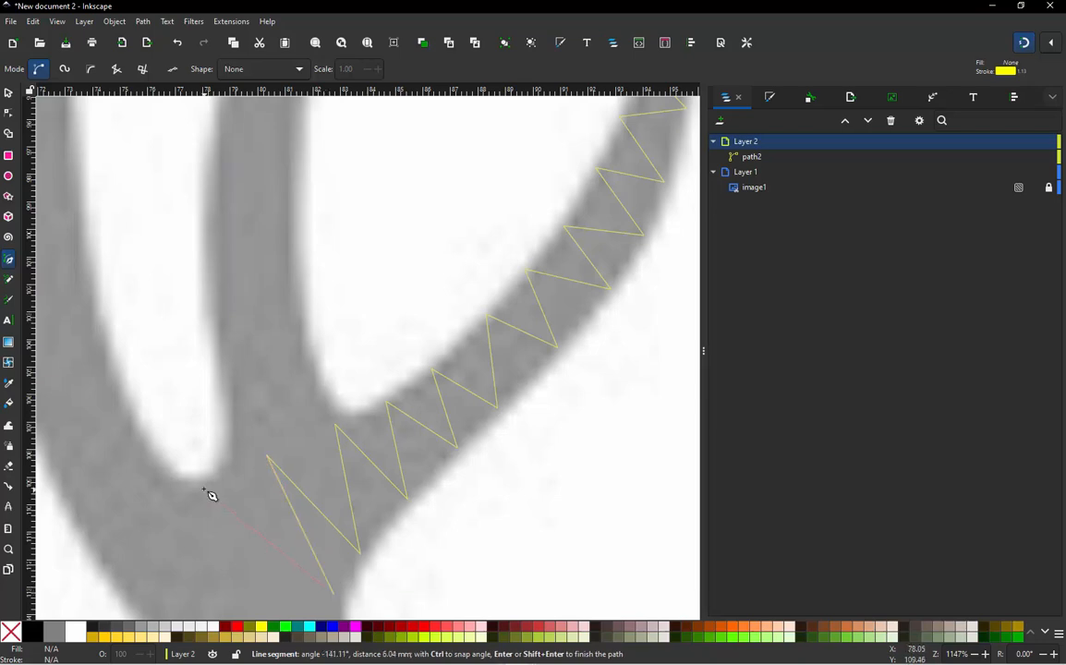
click(204, 426)
scroll(204, 426, down, 2)
scroll(250, 471, up, 2)
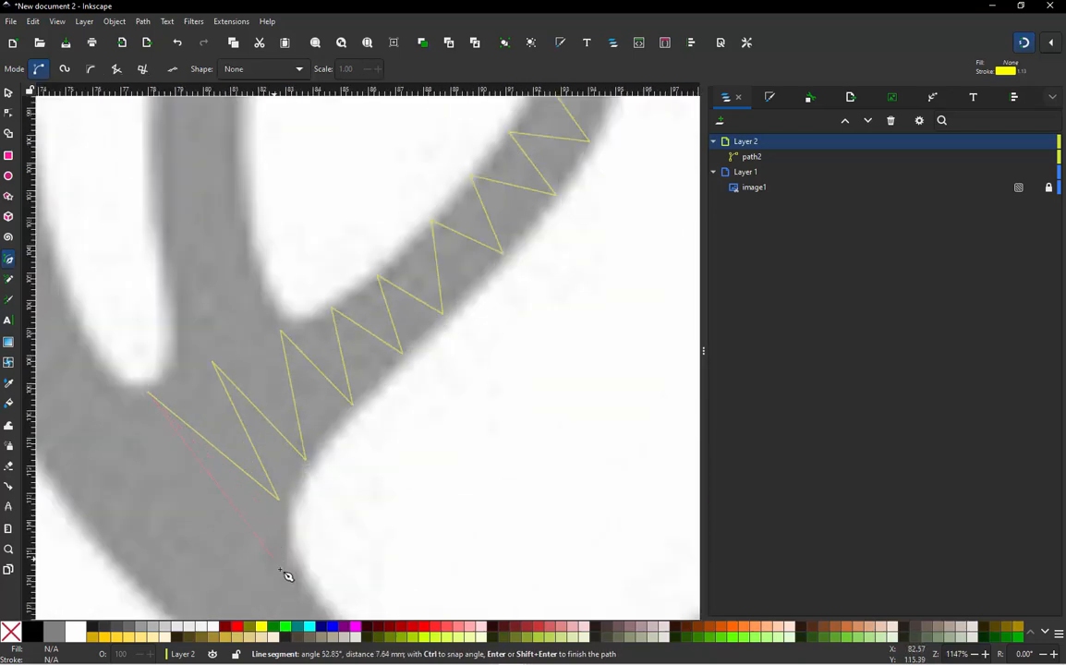
Add the last long segments where the base meets the main beam, finish the second zigzag path and deselect it
click(286, 567)
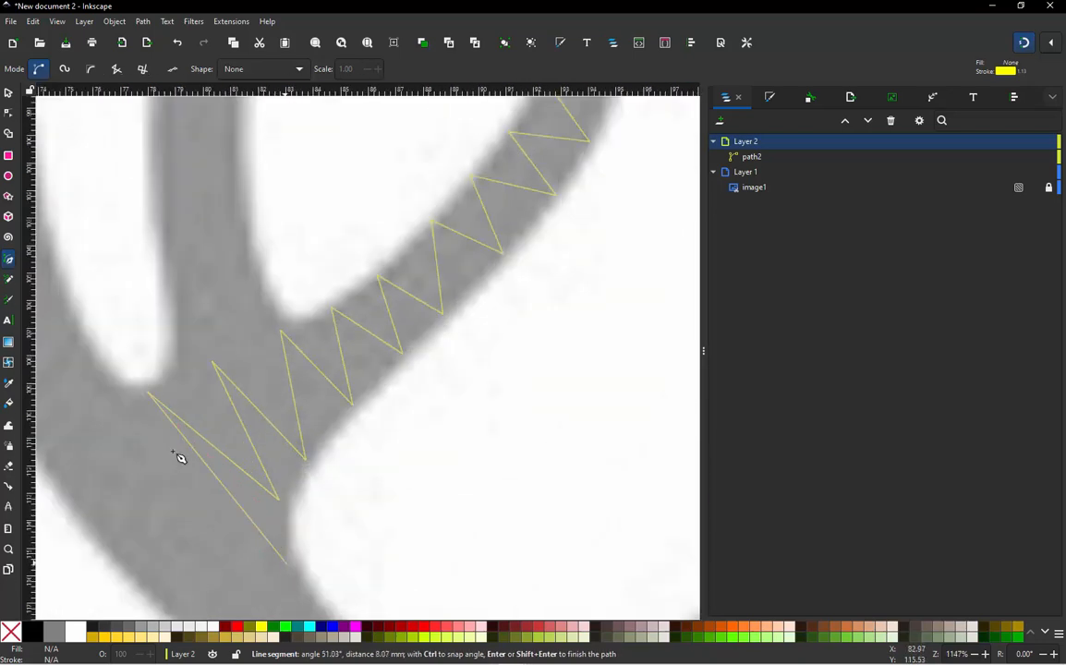
click(129, 403)
key(Return)
scroll(217, 462, down, 3)
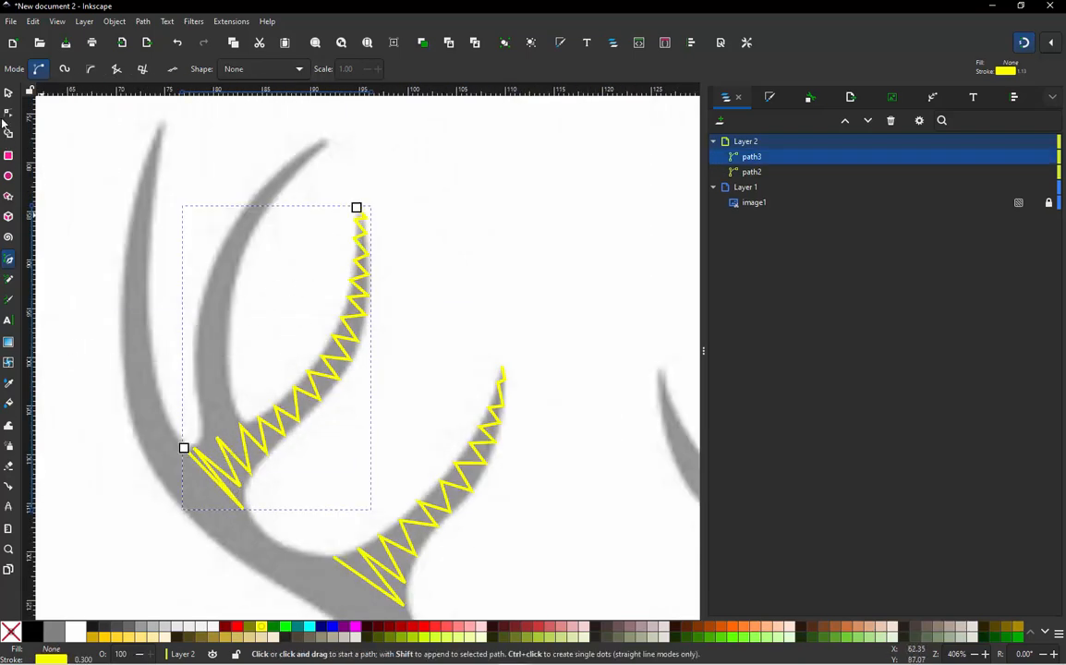
click(8, 94)
scroll(204, 400, down, 1)
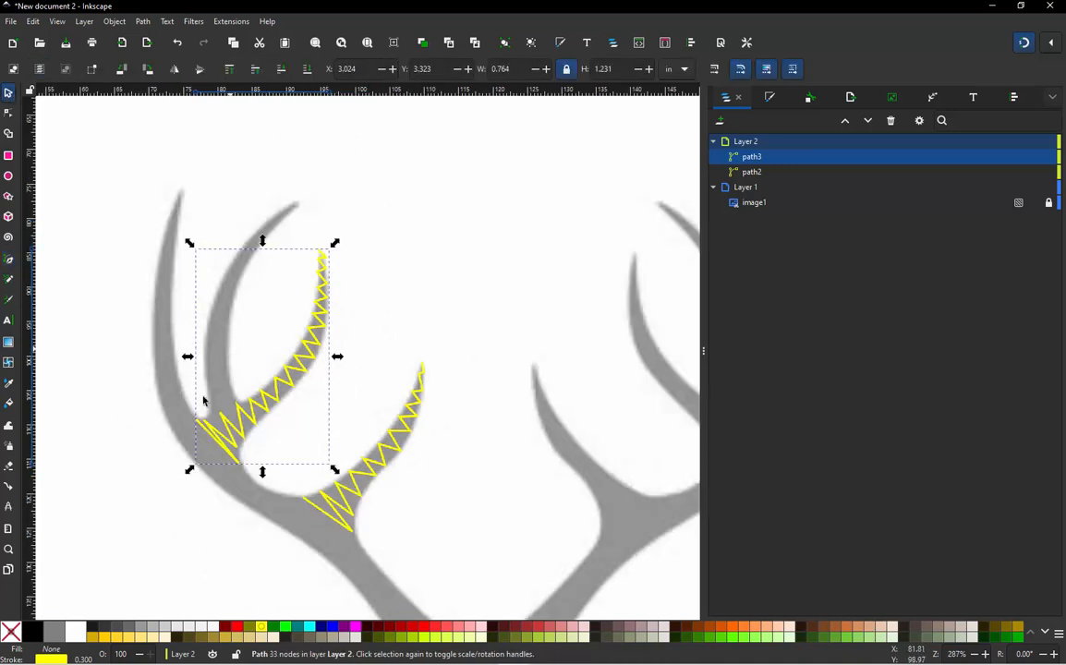
key(Escape)
Start a third Pen path at the tip of the left antler's next tine and zigzag between the edges along its narrow end
scroll(277, 209, up, 4)
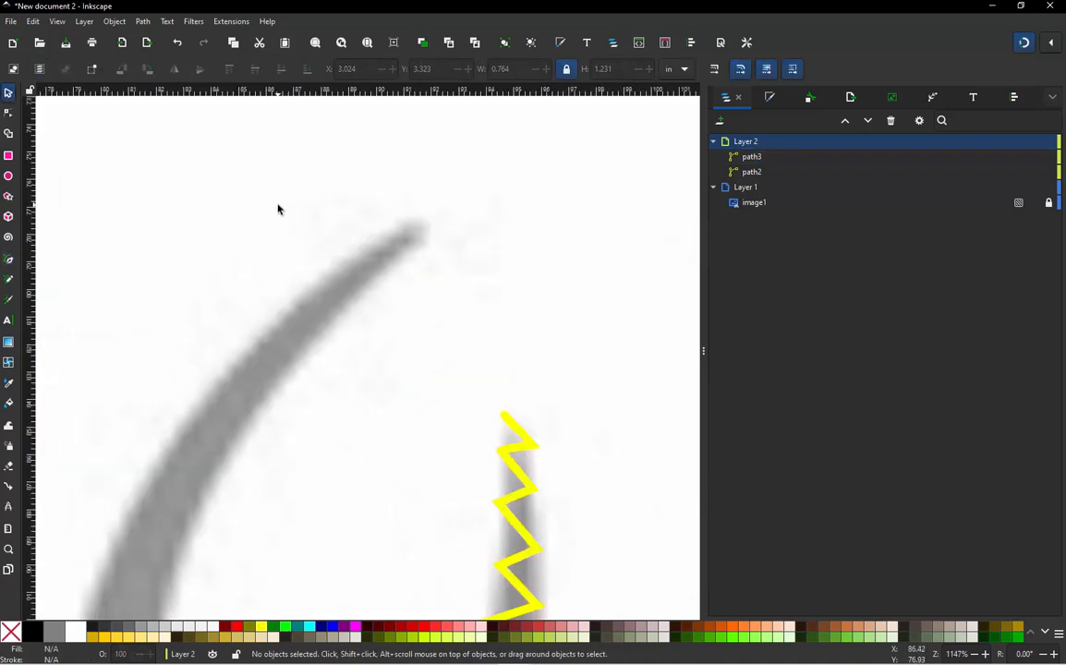
key(b)
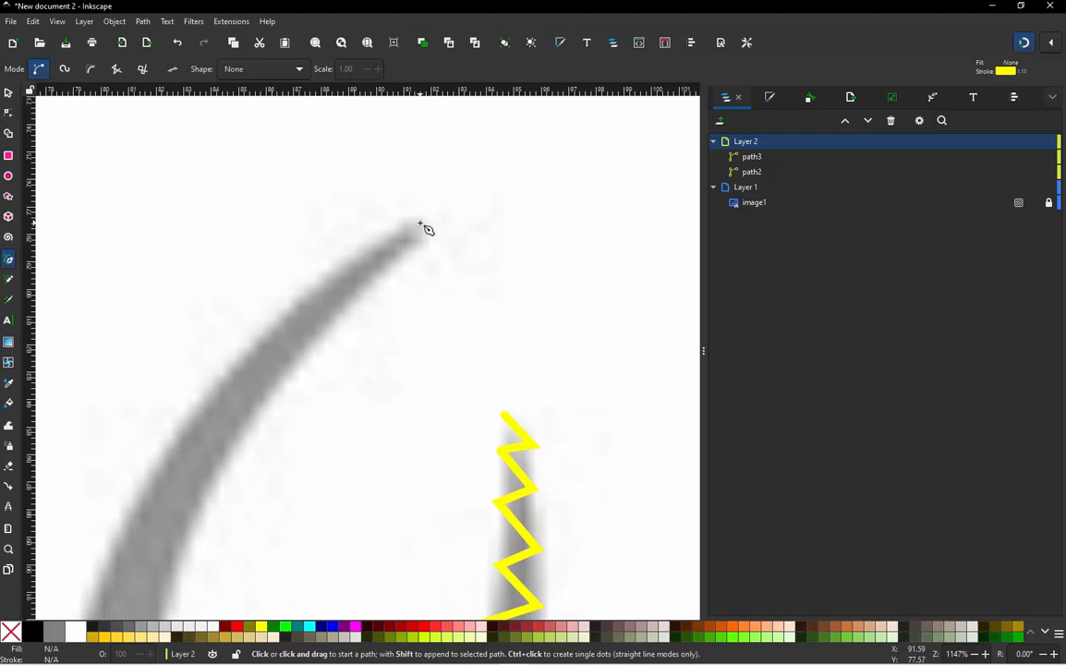
click(420, 223)
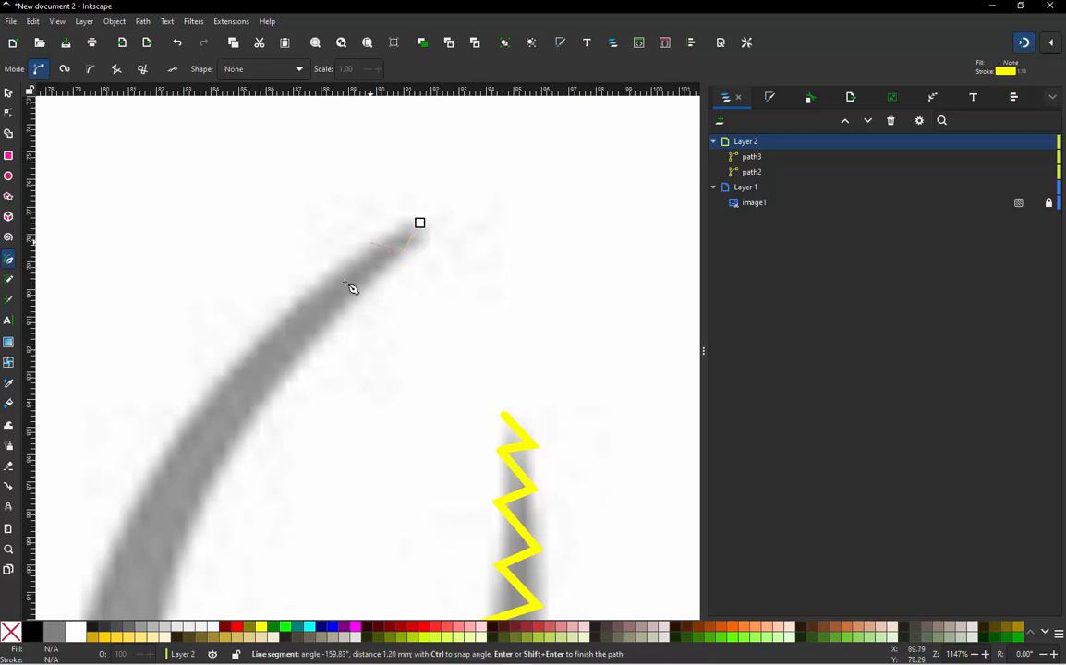
click(370, 243)
click(326, 325)
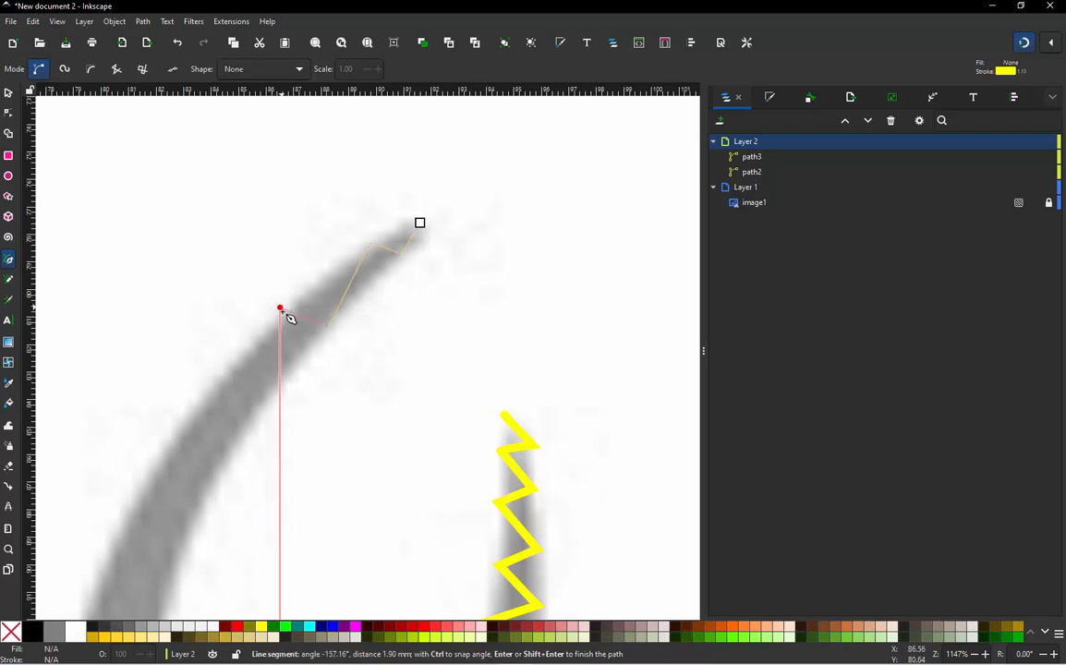
click(280, 313)
click(280, 377)
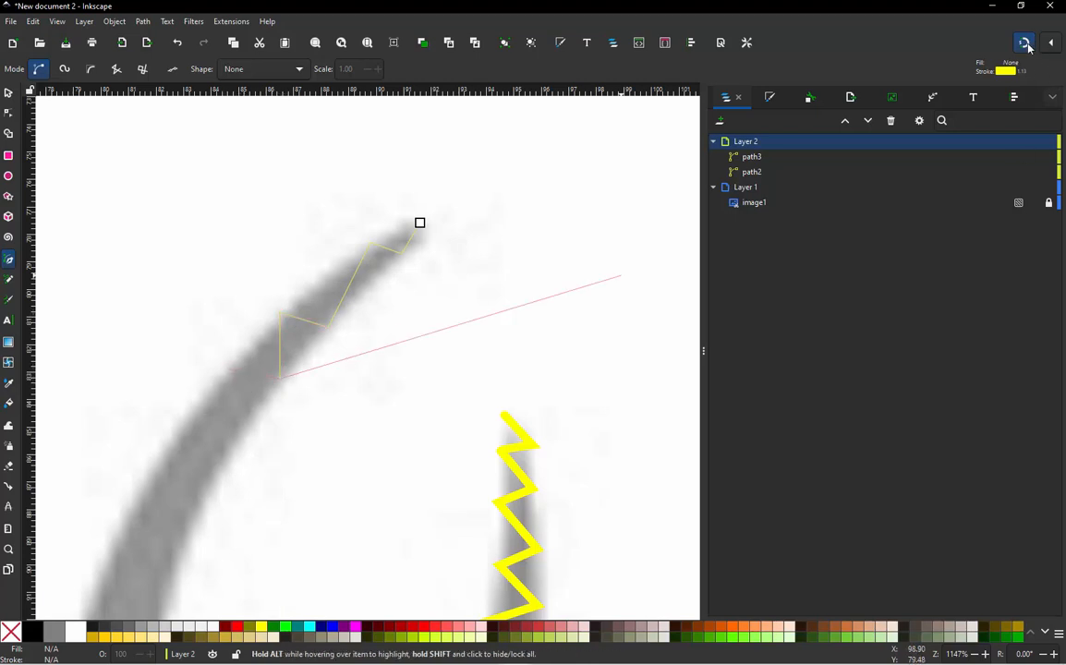
Turn off snapping and continue the third zigzag edge to edge along the curved upper part of the tine
click(227, 372)
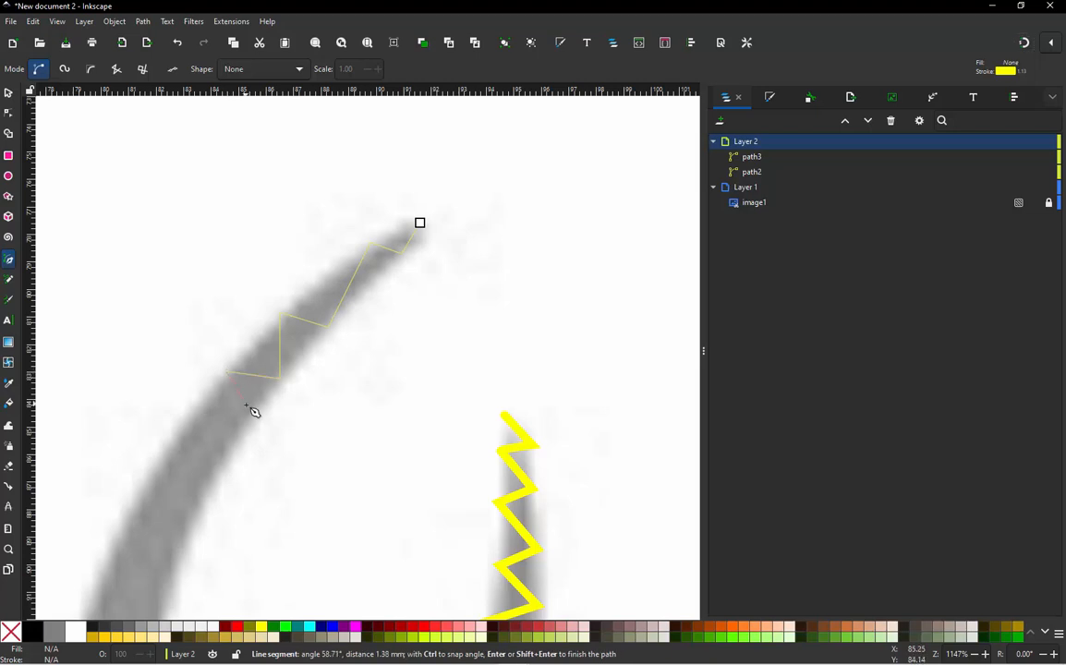
click(194, 424)
scroll(315, 316, down, 1)
scroll(310, 314, down, 1)
scroll(261, 385, up, 2)
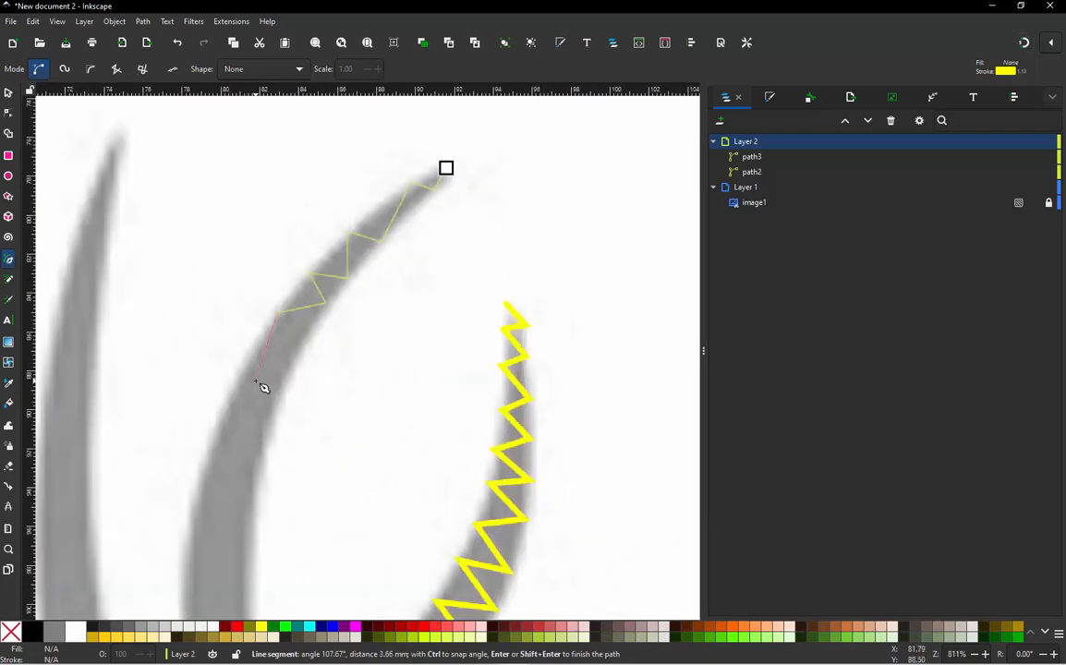
click(327, 351)
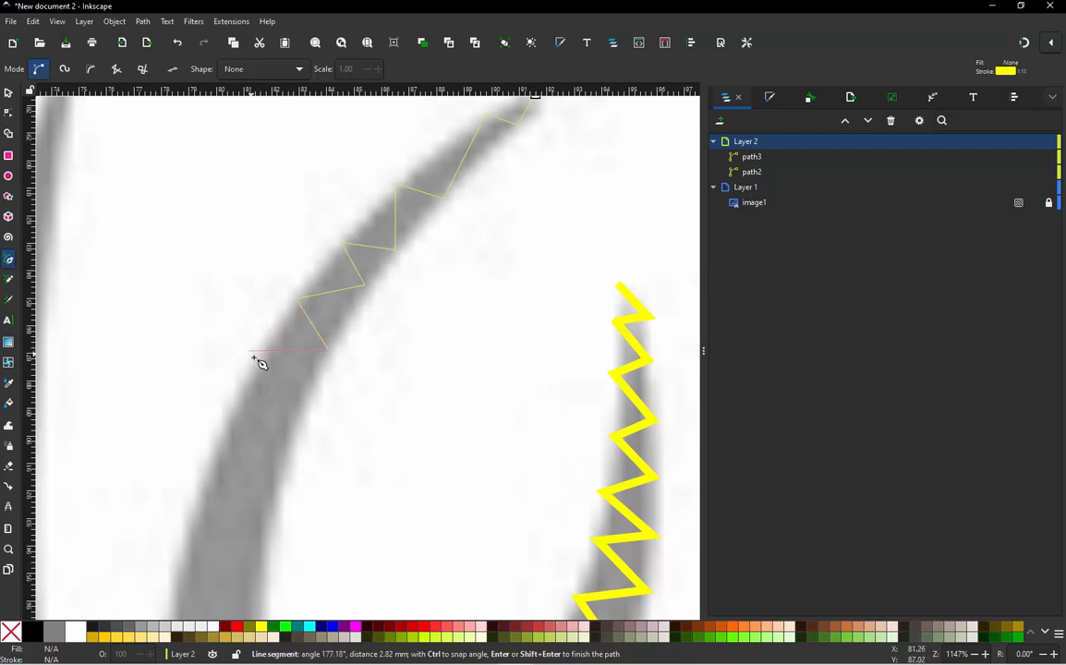
click(257, 358)
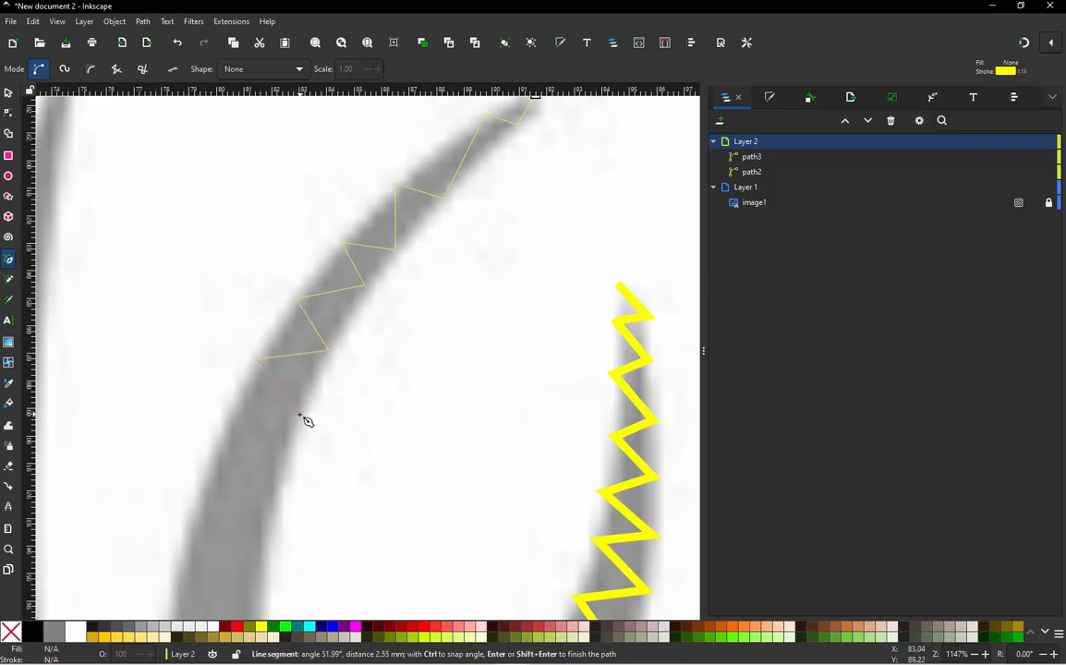
scroll(306, 421, down, 1)
click(299, 416)
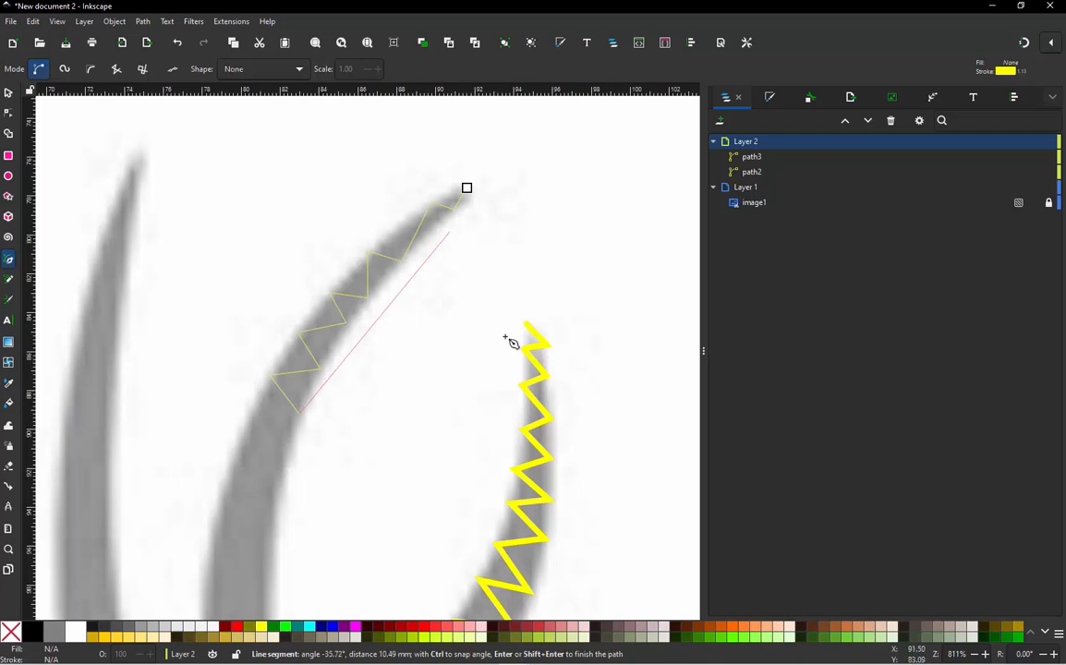
Extend the third zigzag along the middle of the tine with much longer edge-to-edge segments
scroll(417, 190, down, 2)
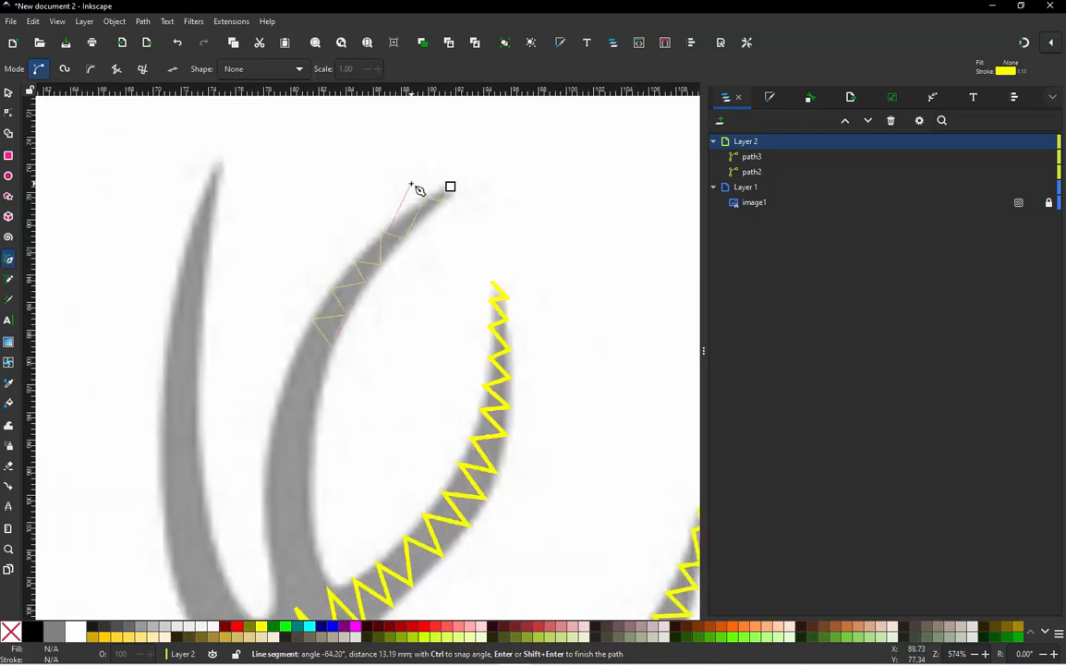
scroll(370, 321, up, 3)
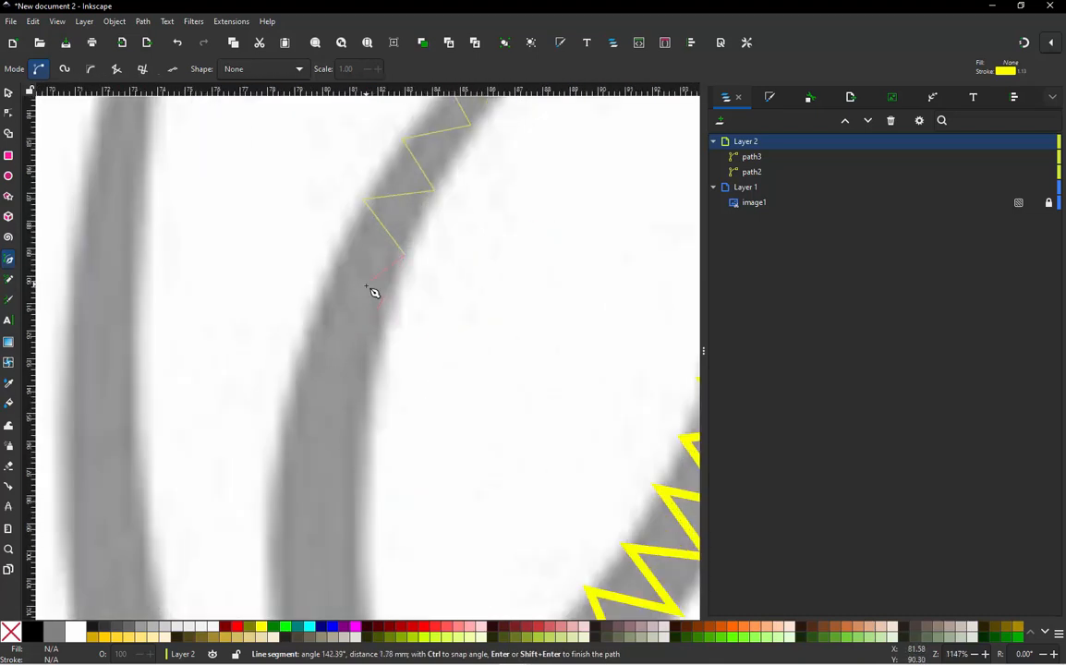
click(296, 377)
click(353, 492)
click(269, 579)
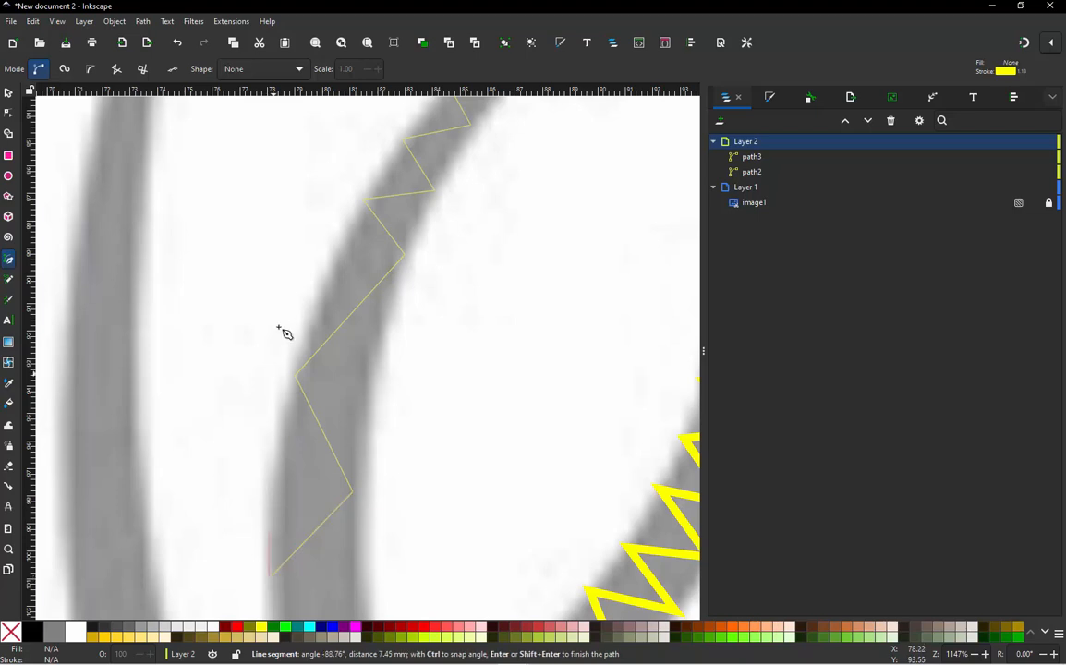
scroll(281, 333, down, 2)
scroll(288, 286, up, 1)
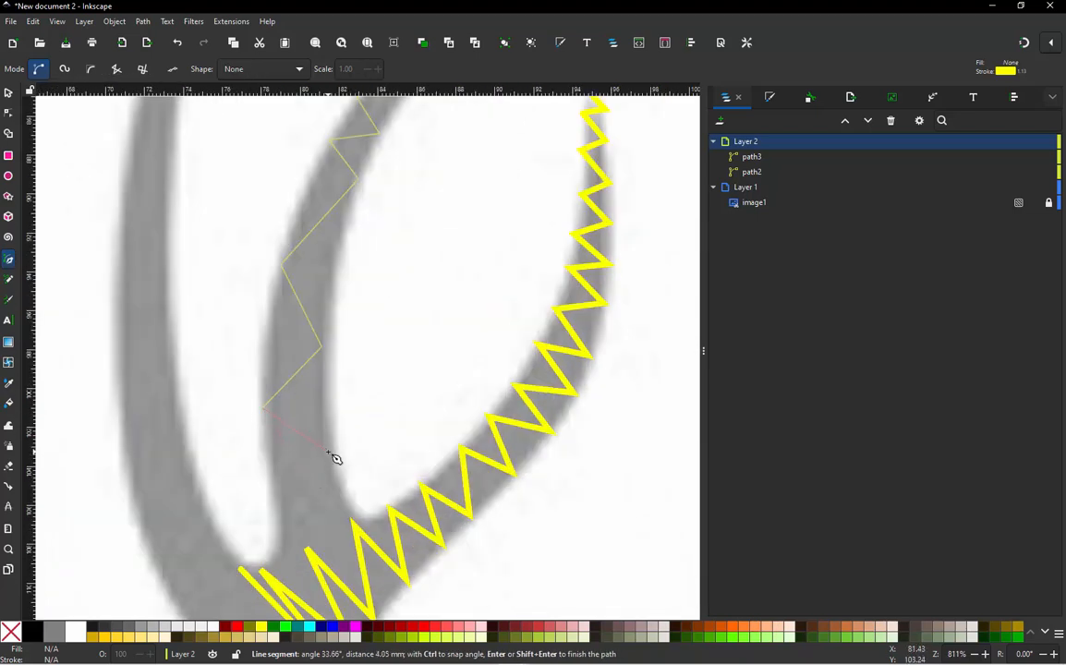
Carry the third zigzag down to the tine's base and finish the path at the fork beside the second zigzag
click(331, 455)
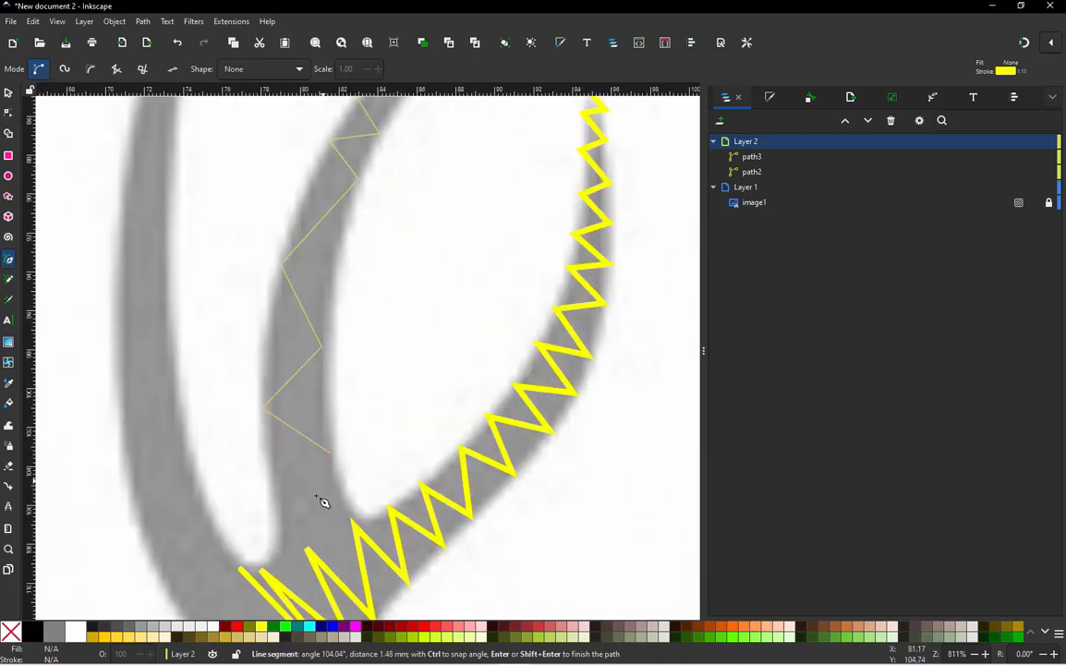
click(279, 551)
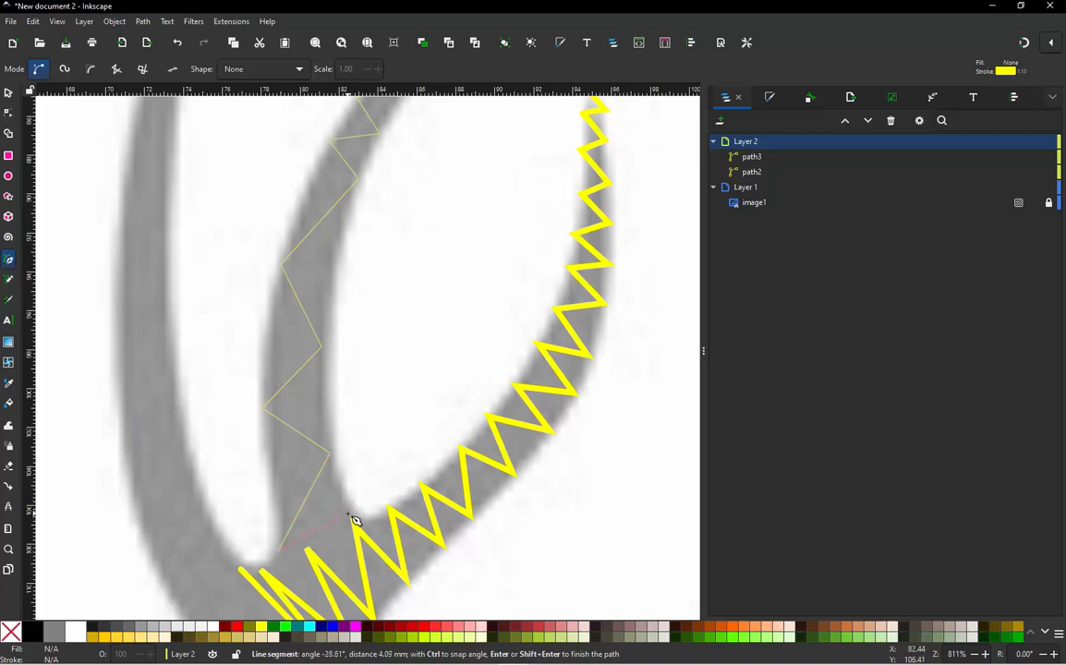
double_click(349, 513)
scroll(351, 510, down, 1)
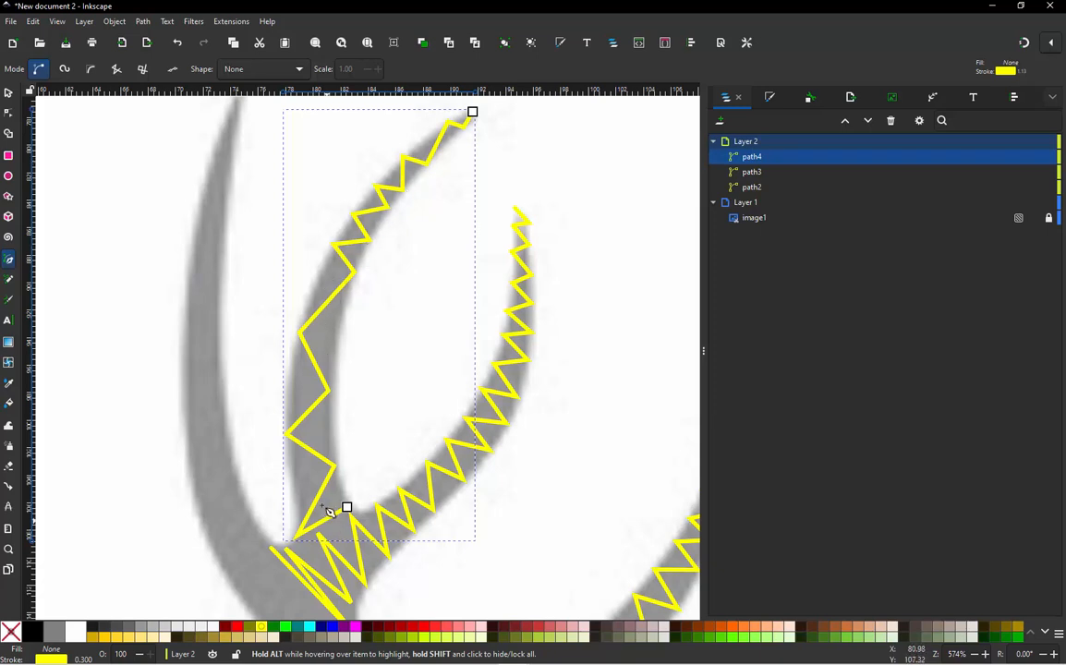
Start a fourth Pen path at the tip of the left antler's outermost tine and zigzag along its narrow end
scroll(362, 347, down, 2)
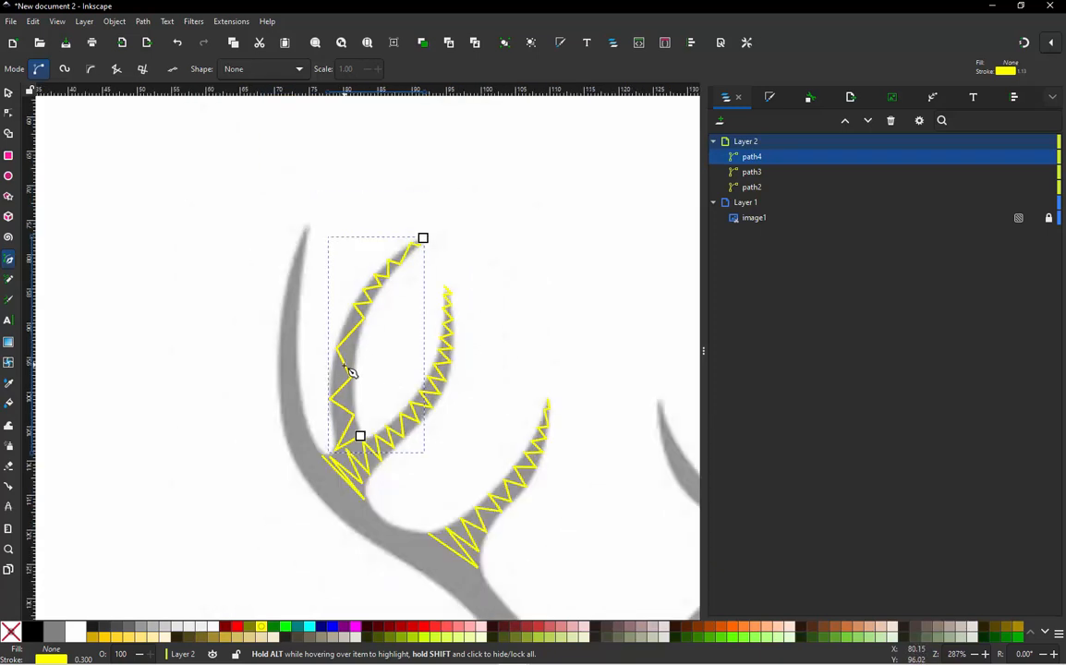
scroll(331, 283, down, 1)
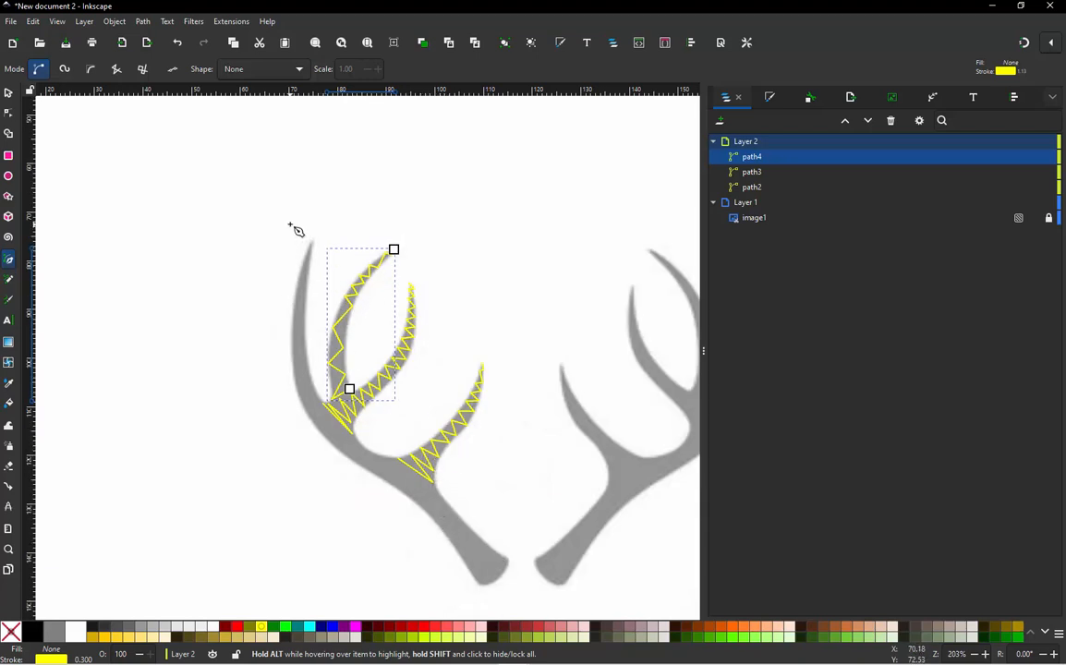
scroll(340, 257, up, 6)
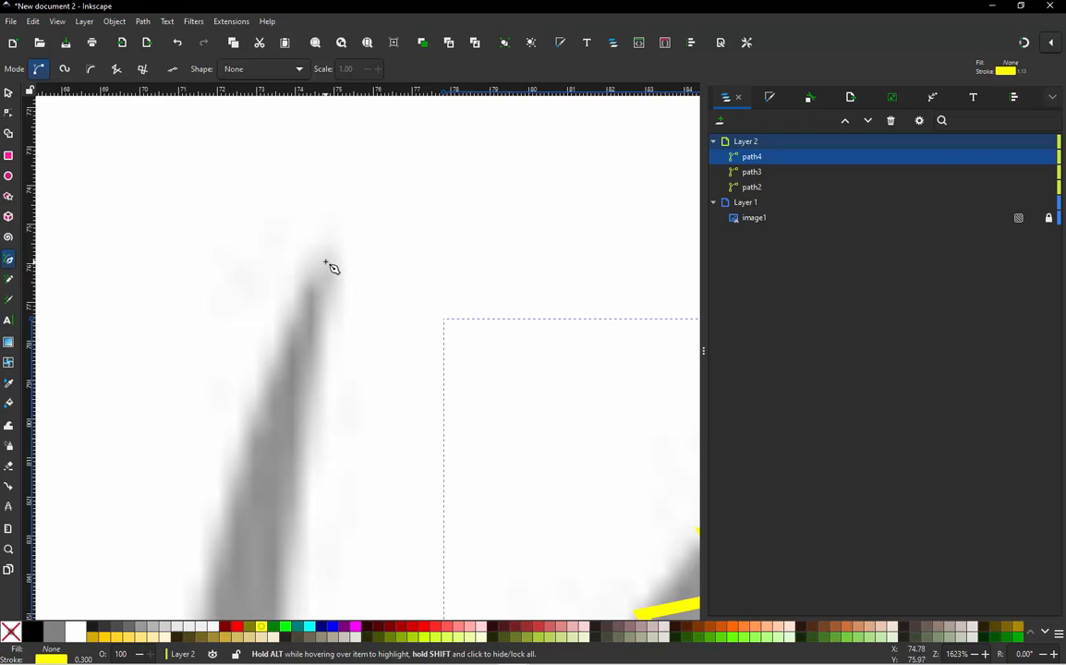
click(325, 262)
click(268, 384)
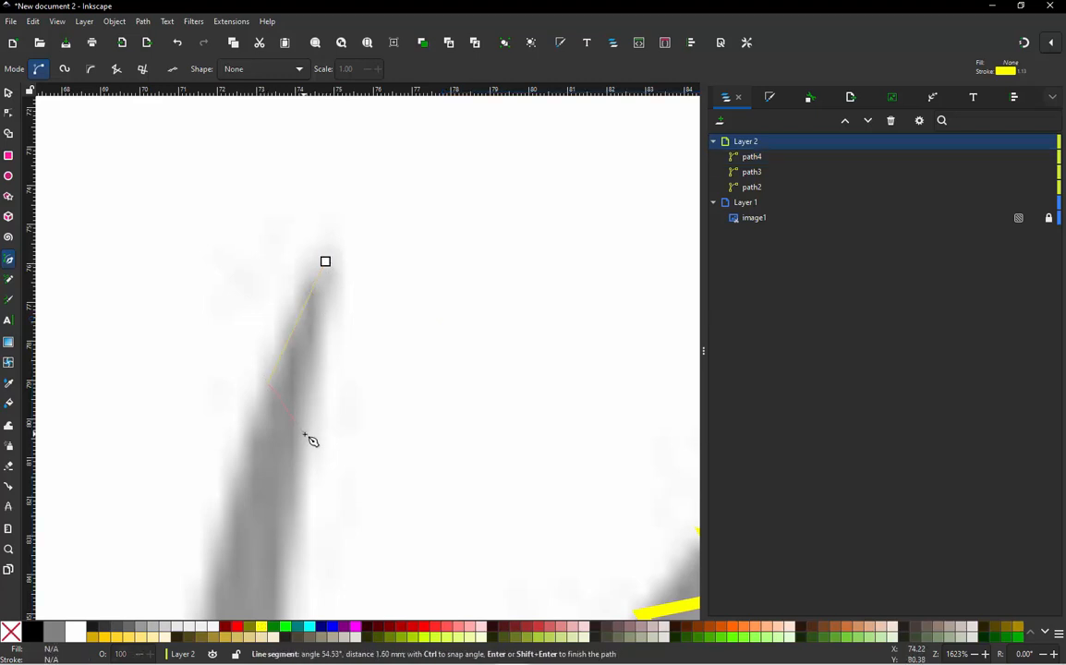
scroll(303, 273, down, 4)
scroll(288, 357, up, 1)
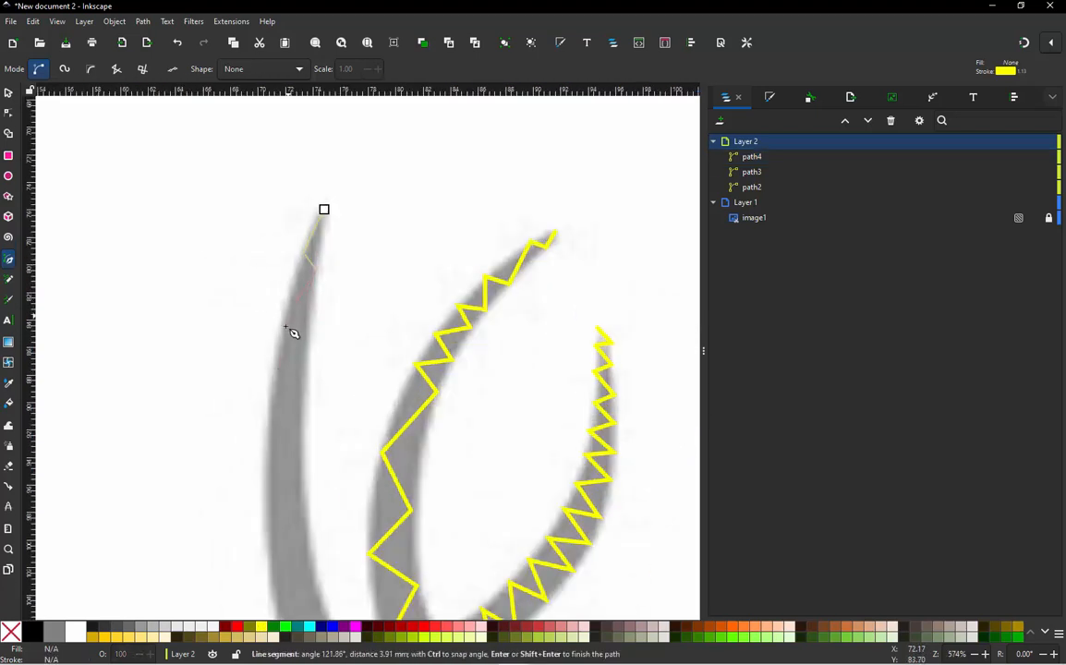
scroll(292, 333, up, 1)
Continue the fourth zigzag edge to edge down the outermost tine with long segments, as far as its lower bend
click(282, 319)
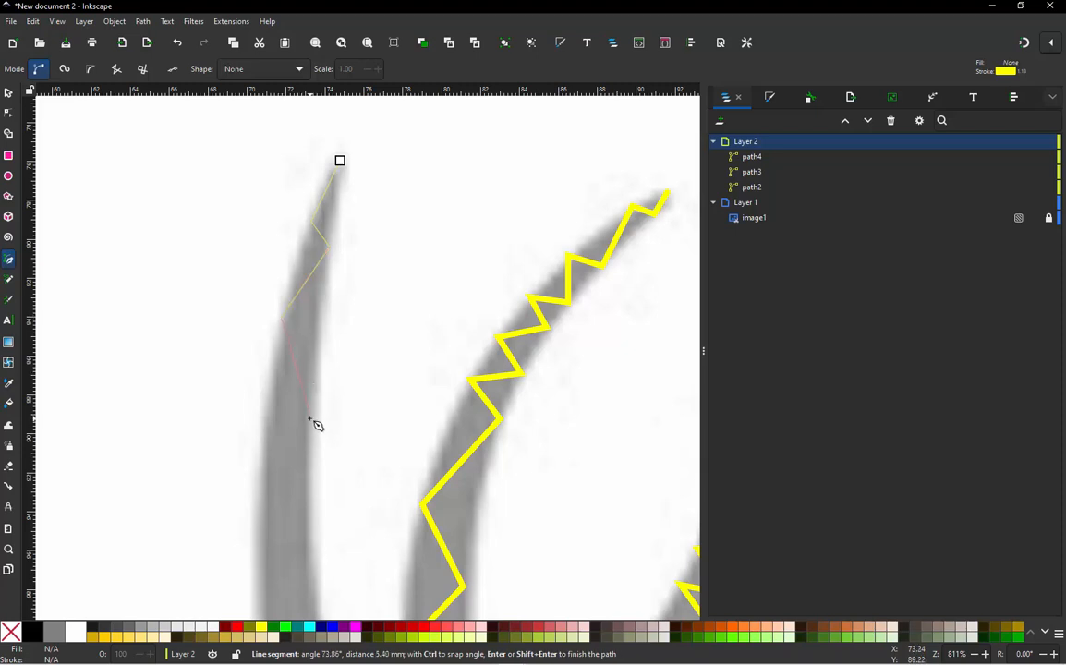
click(308, 421)
click(263, 473)
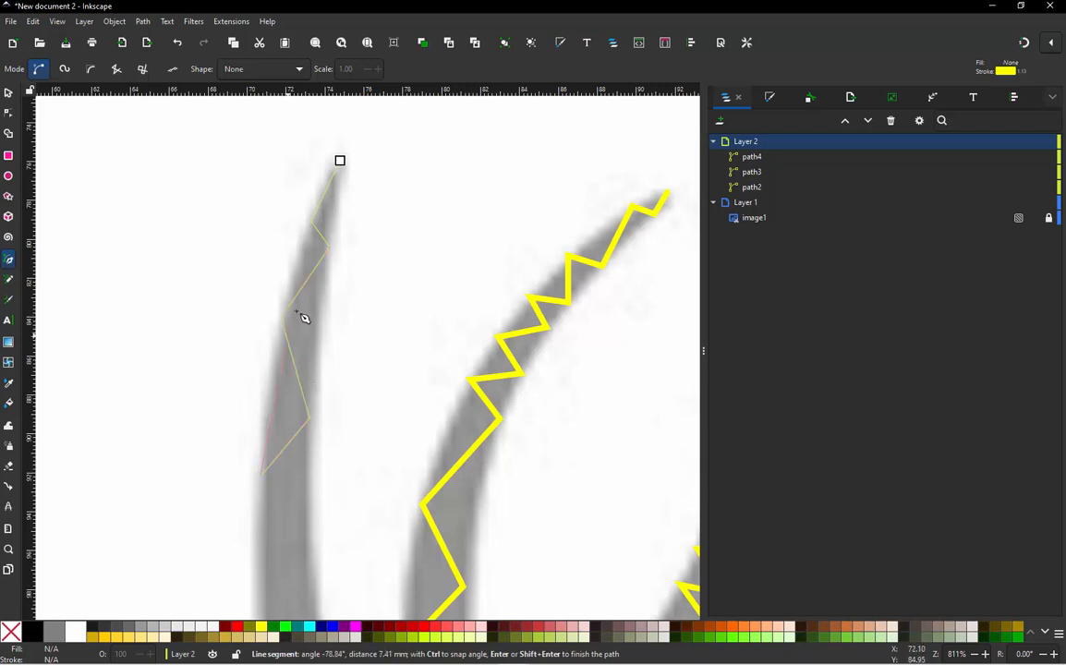
scroll(303, 318, down, 2)
scroll(290, 516, up, 1)
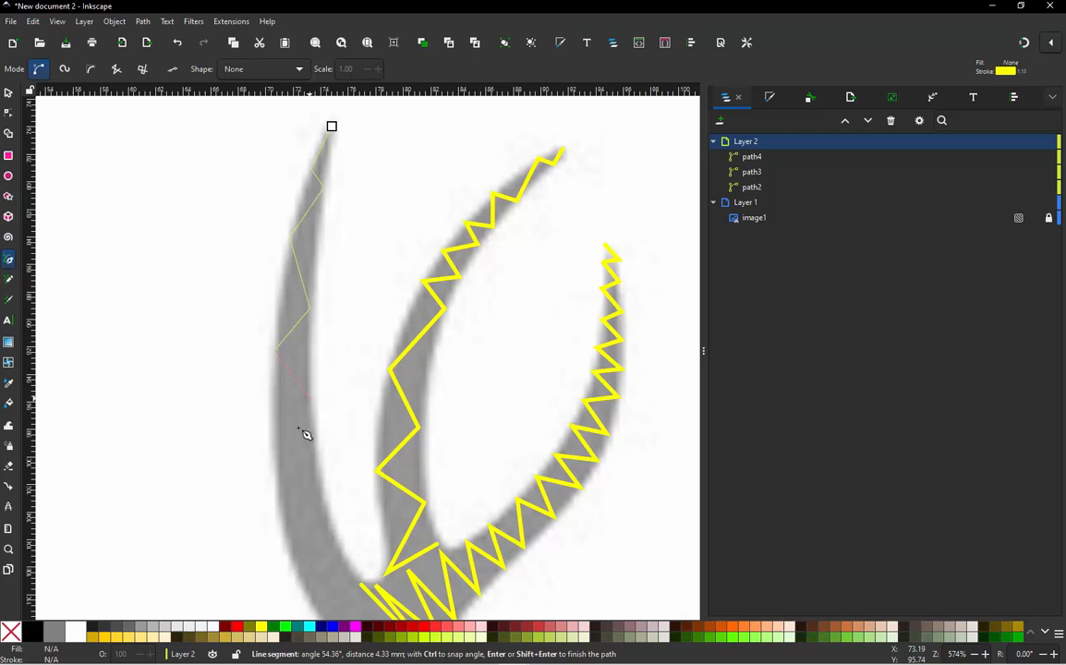
click(309, 399)
click(276, 471)
click(321, 492)
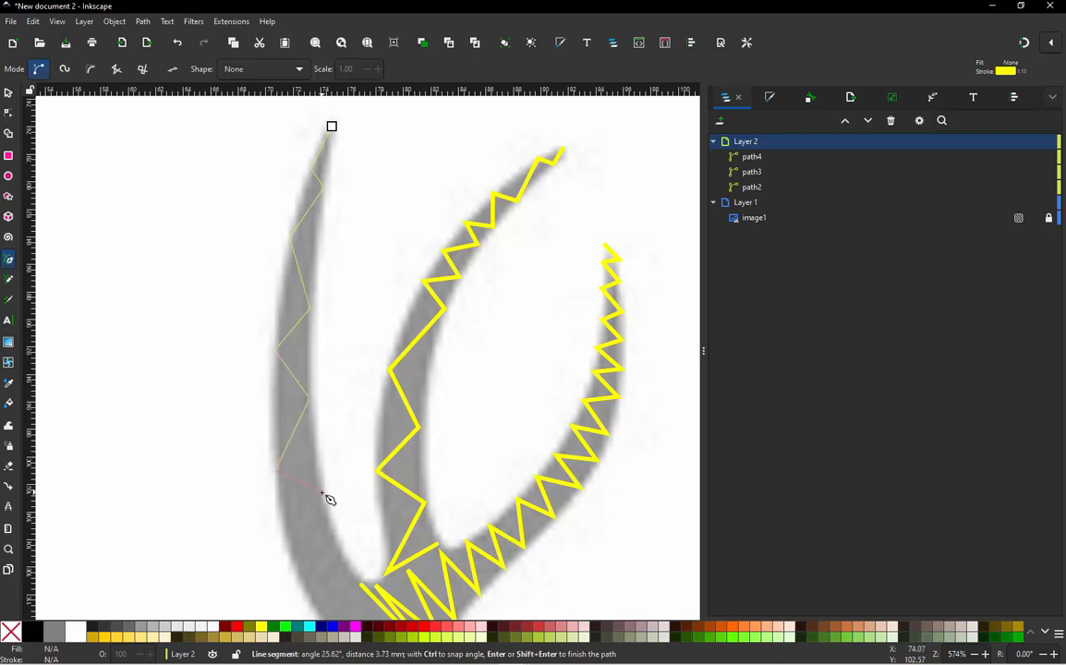
click(298, 574)
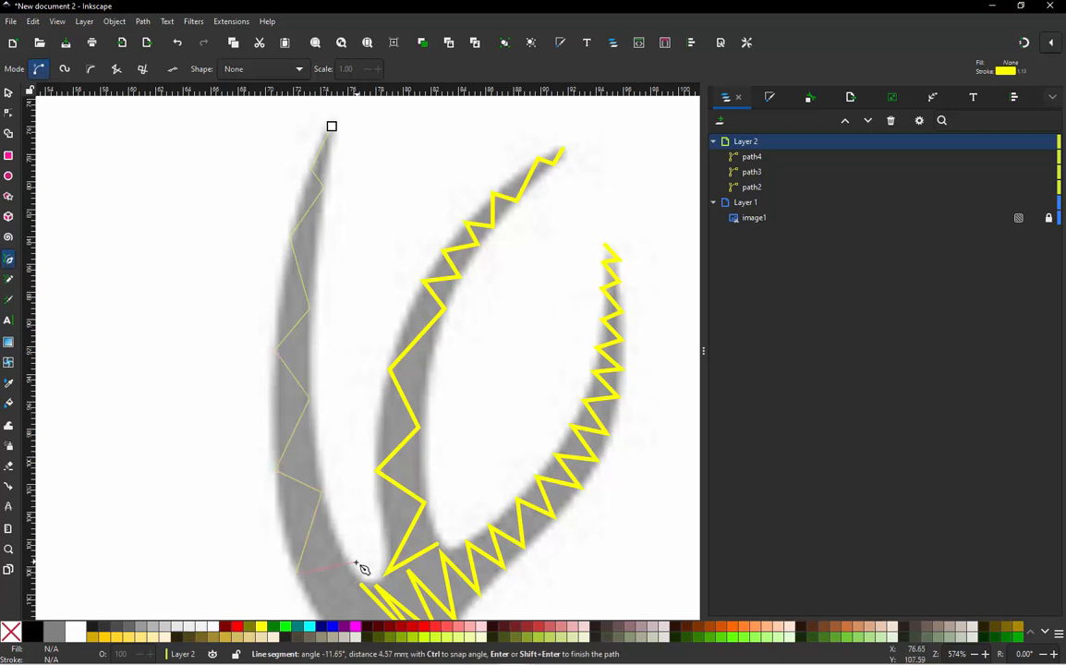
Carry the fourth zigzag through the upper fork, alternating between the antler's outer edge and the ends of the second and third zigzags
scroll(290, 328, down, 4)
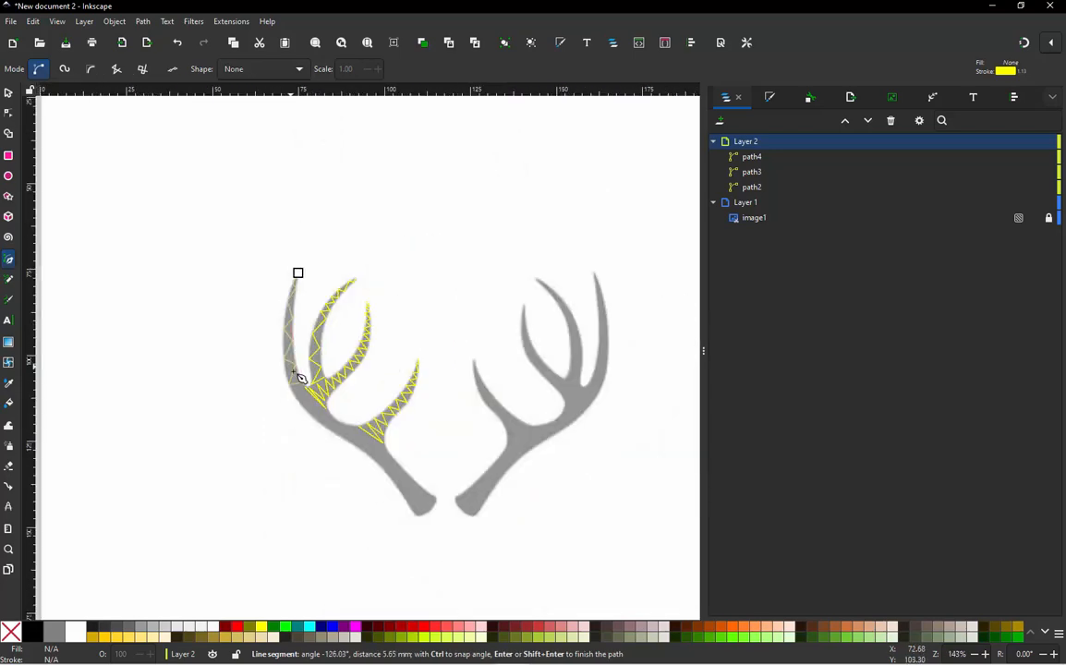
scroll(298, 369, up, 3)
scroll(342, 406, up, 1)
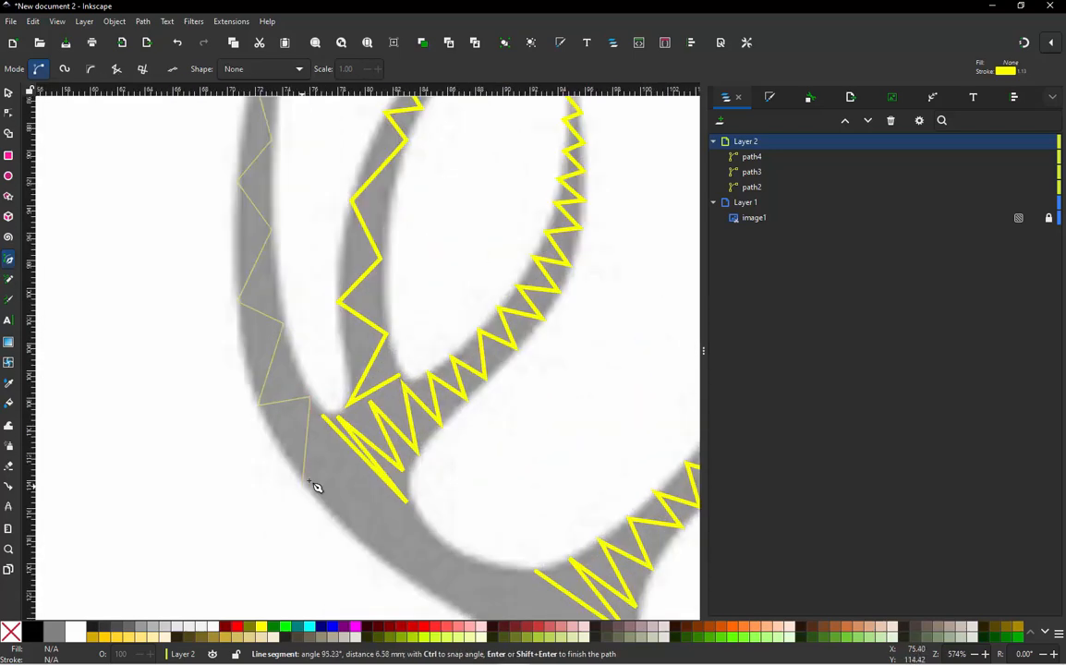
click(313, 459)
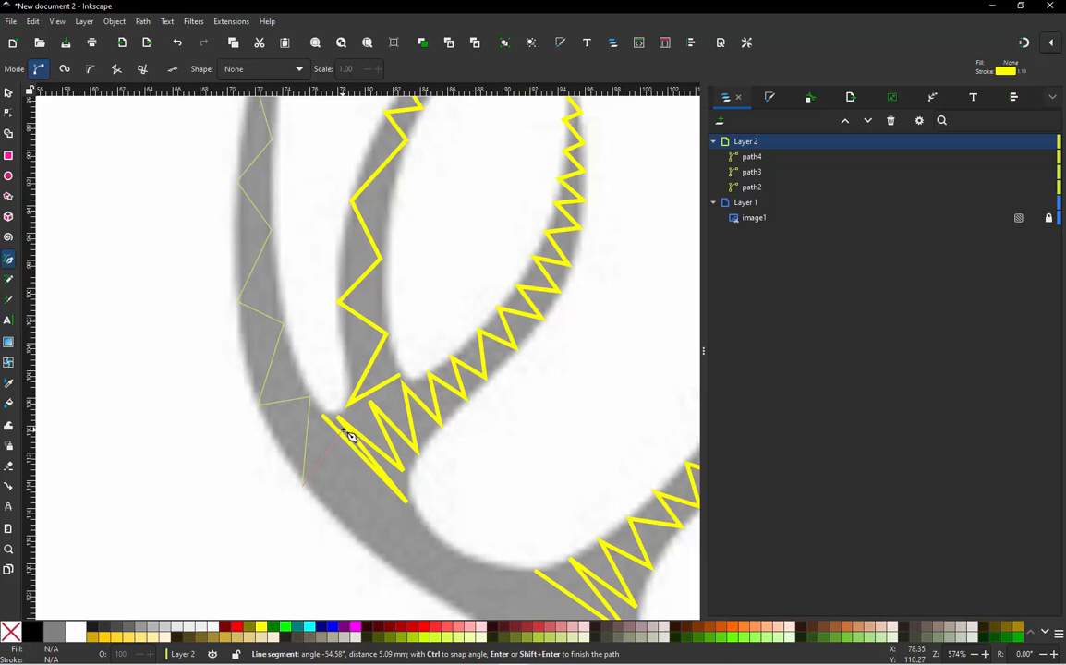
click(342, 433)
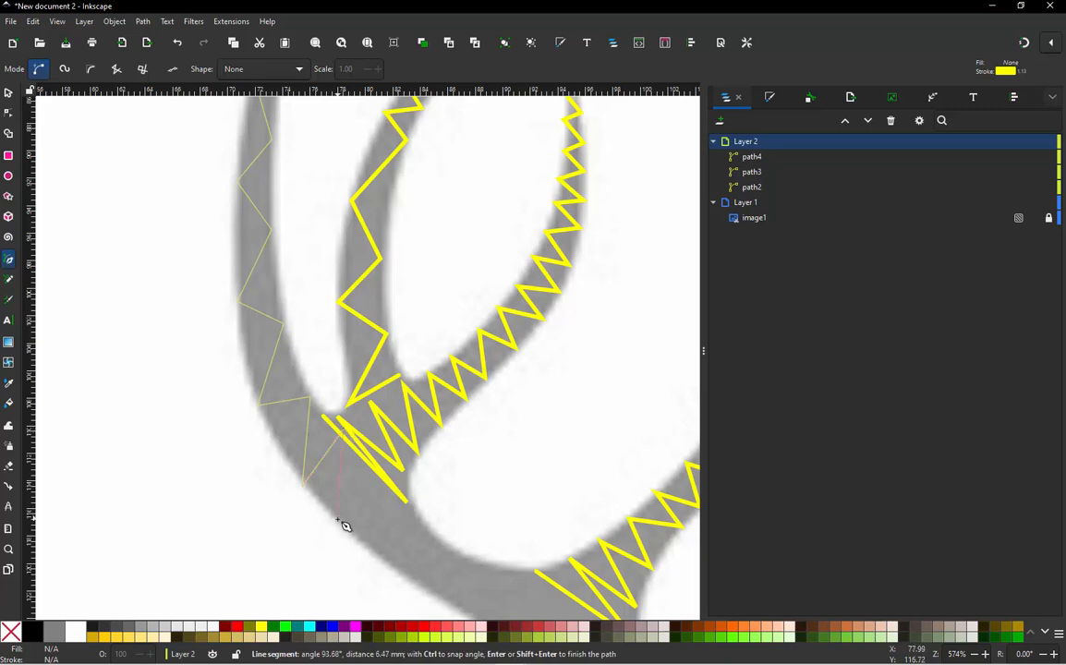
click(339, 522)
click(404, 499)
click(407, 576)
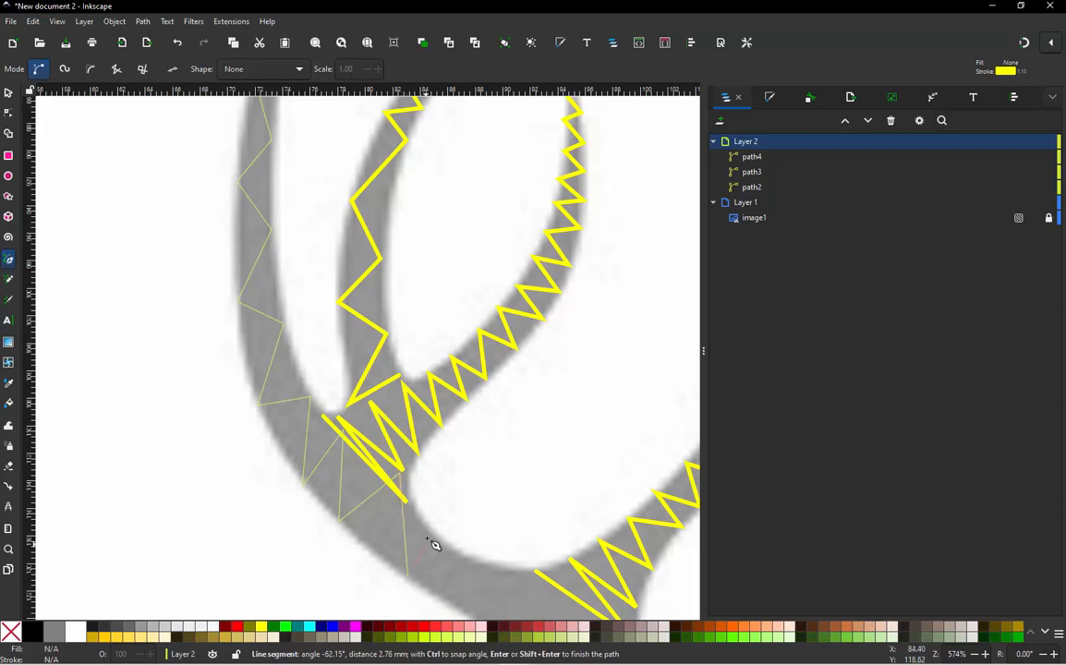
Extend the fourth zigzag along the main beam between the two forks, up to the start of the lowest tine's zigzag
scroll(431, 526, down, 2)
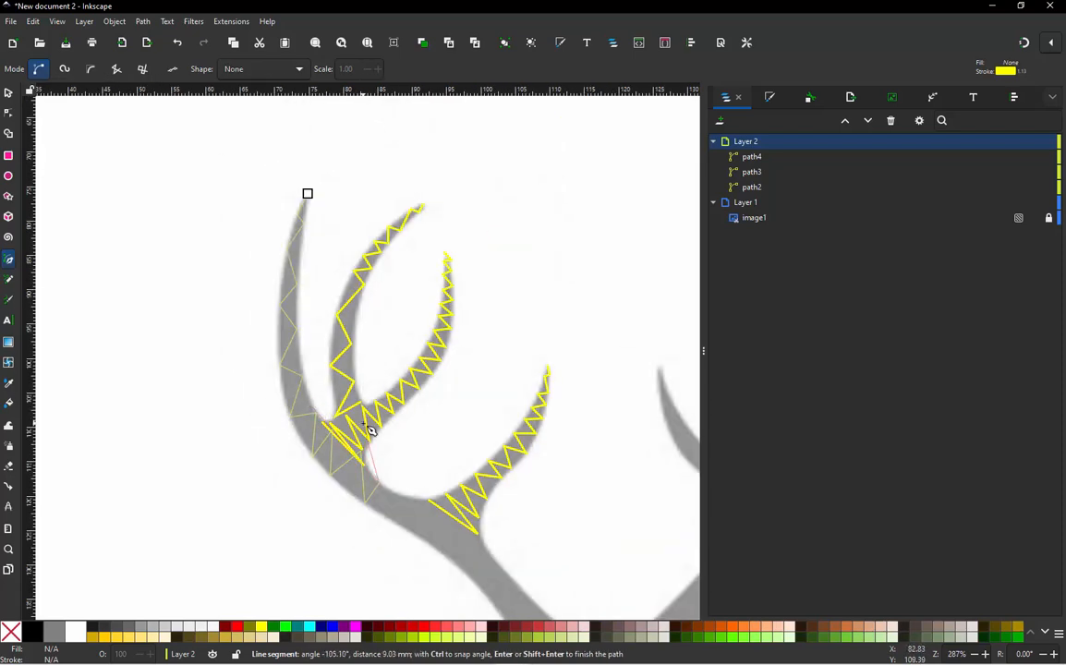
scroll(388, 444, down, 2)
scroll(416, 467, up, 3)
scroll(368, 482, up, 2)
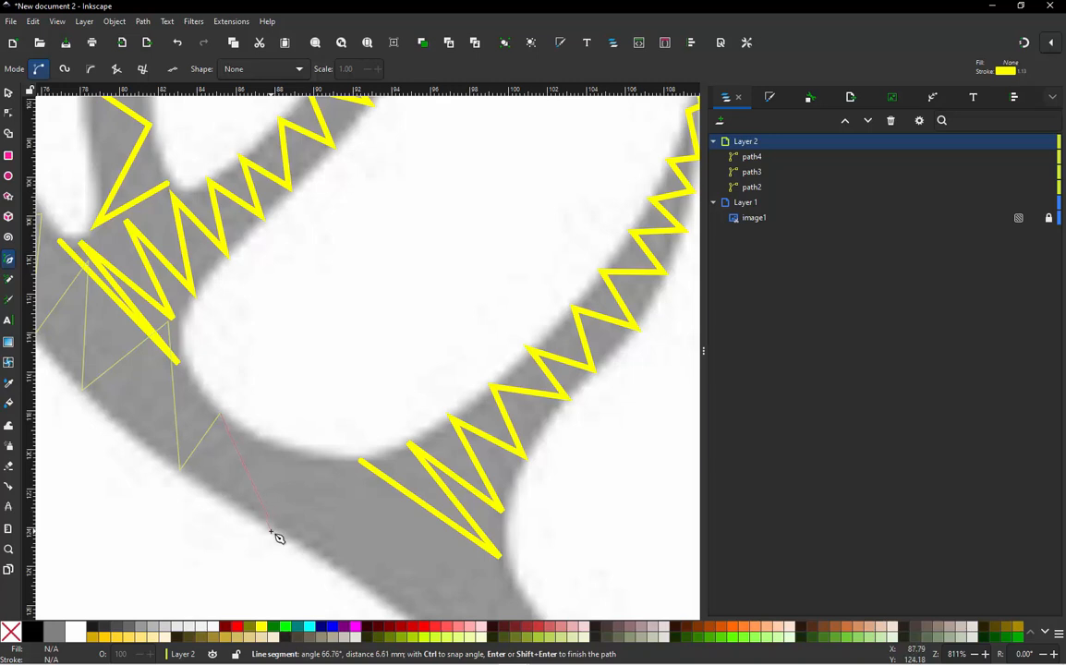
click(274, 531)
click(325, 459)
click(329, 566)
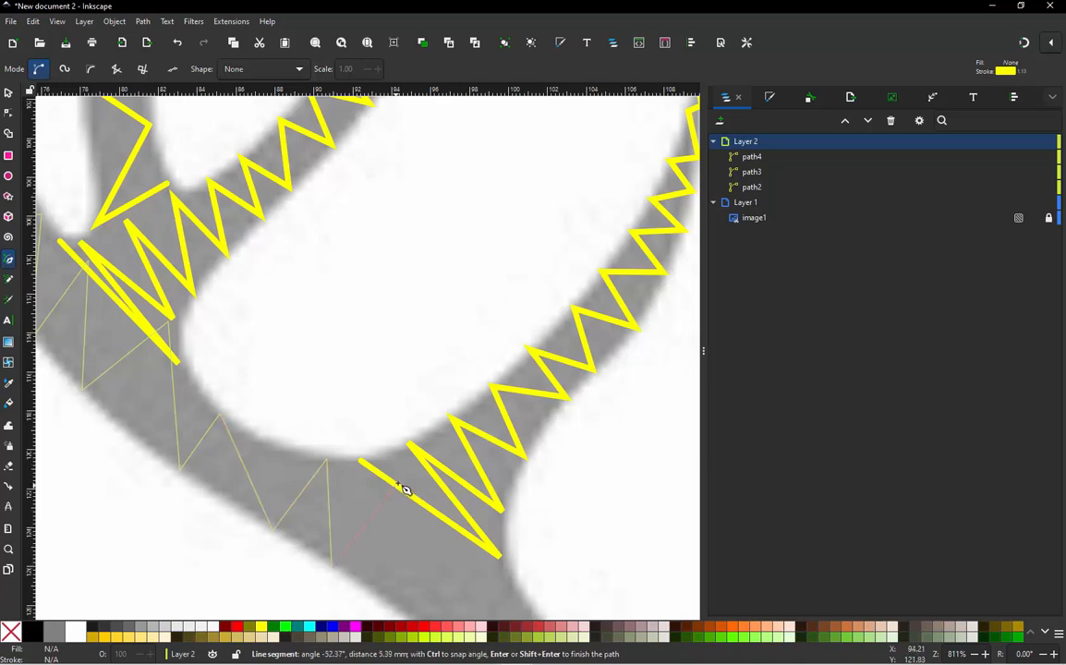
click(402, 481)
Continue the fourth zigzag across the lower fork, passing the end of the lowest tine's zigzag to the beam's inner edge
scroll(381, 409, down, 4)
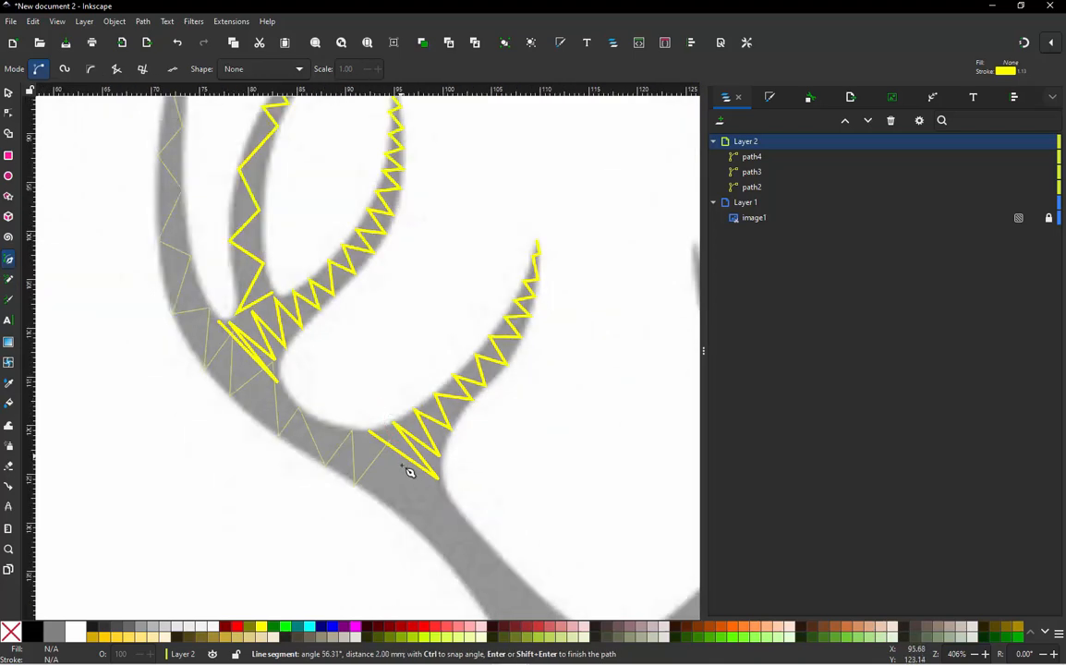
scroll(409, 472, up, 4)
click(380, 545)
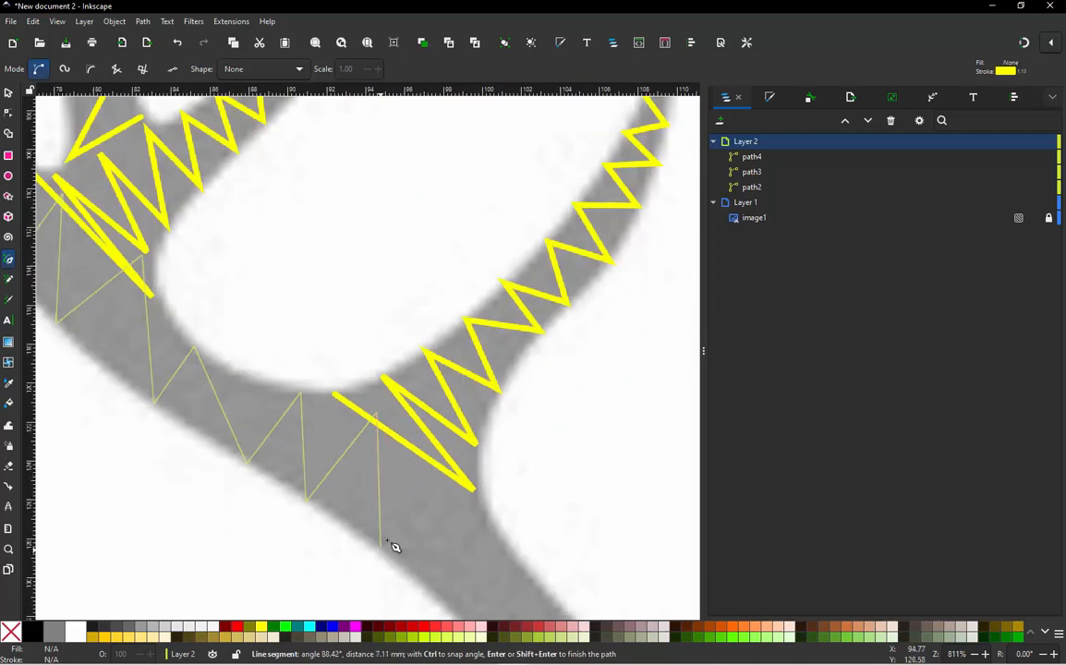
click(463, 472)
scroll(354, 382, down, 1)
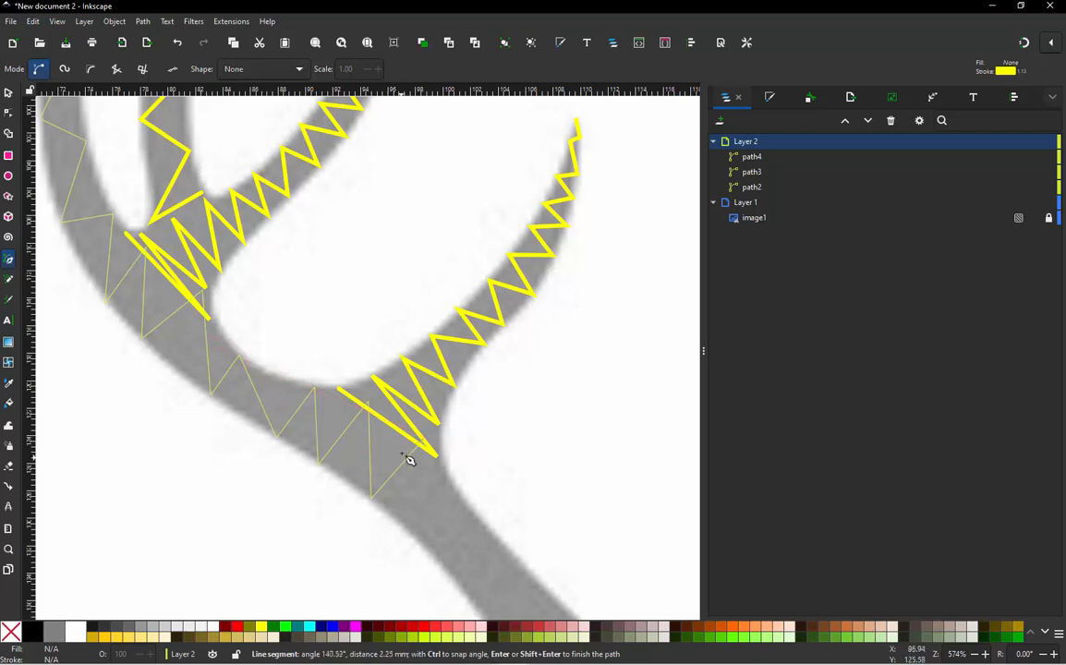
scroll(356, 371, down, 1)
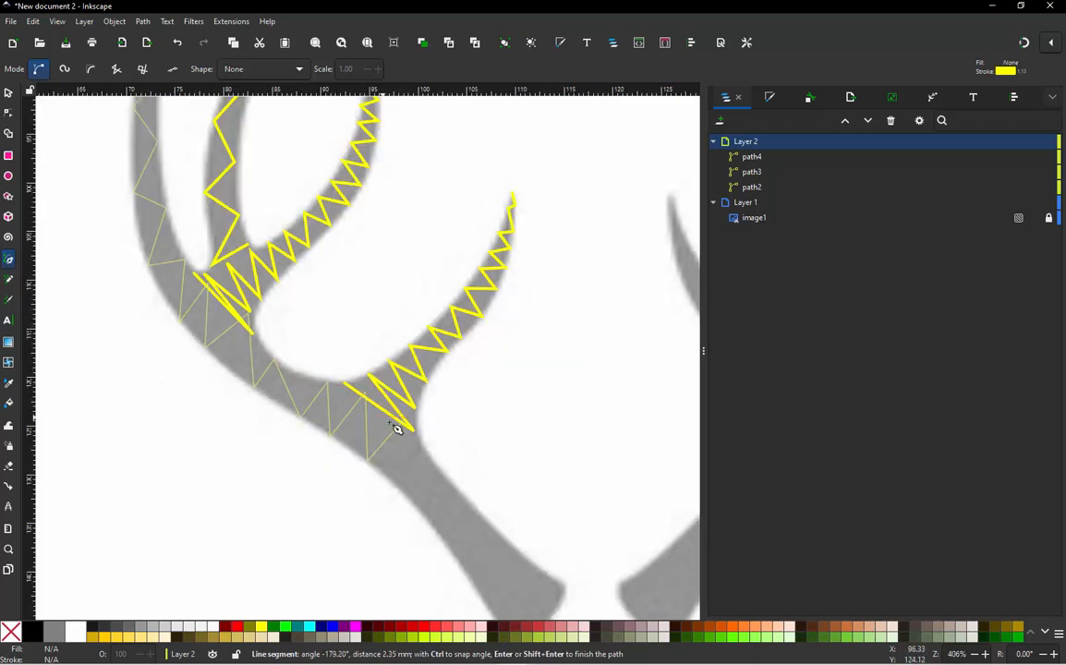
scroll(430, 451, up, 2)
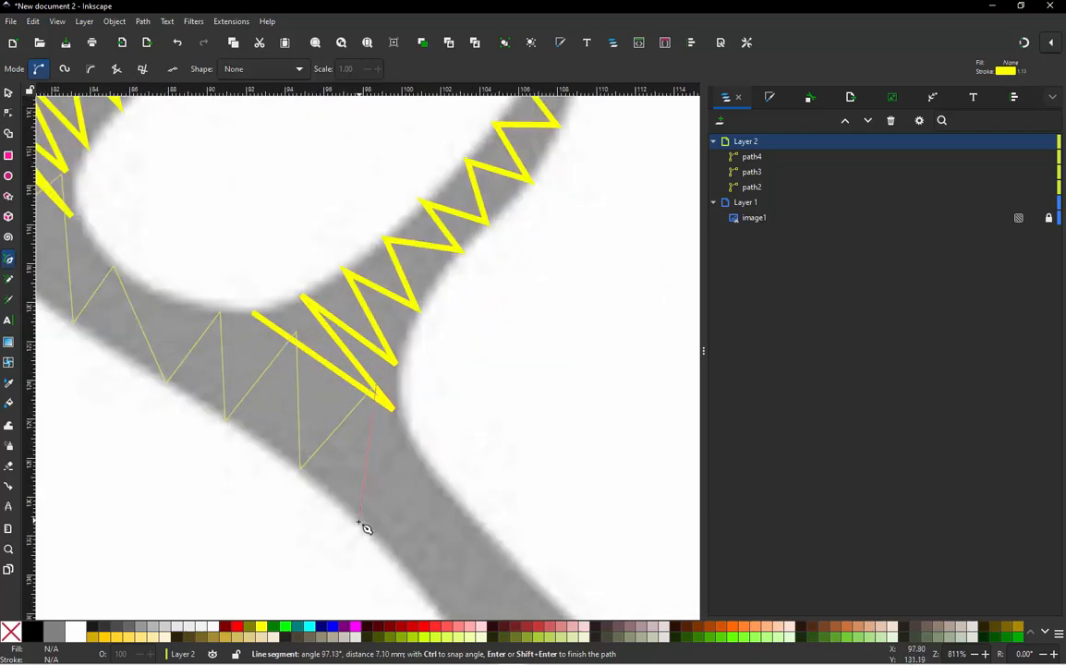
click(359, 517)
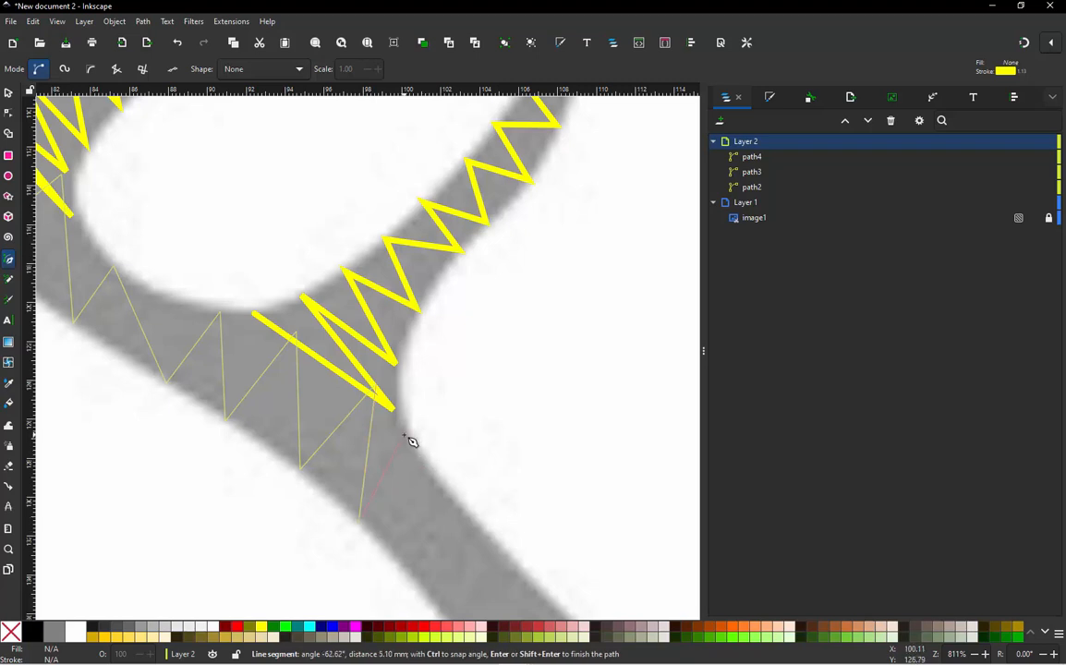
click(403, 435)
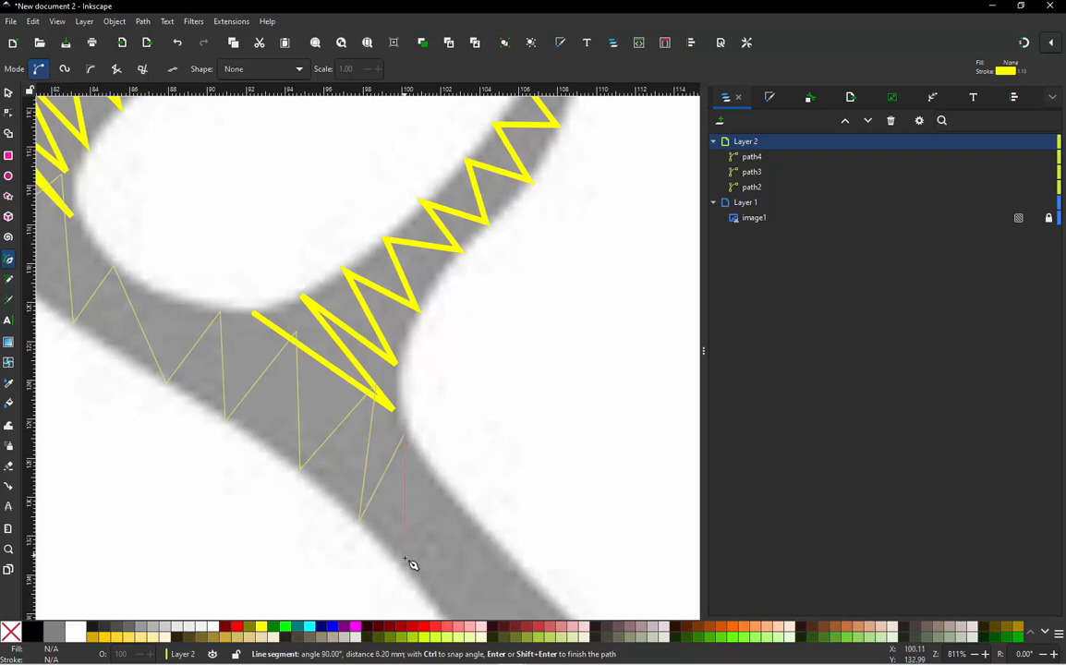
Extend the fourth zigzag down the antler's shaft with long edge-to-edge segments to the start of the flared base
click(489, 548)
scroll(277, 266, down, 2)
scroll(409, 489, up, 1)
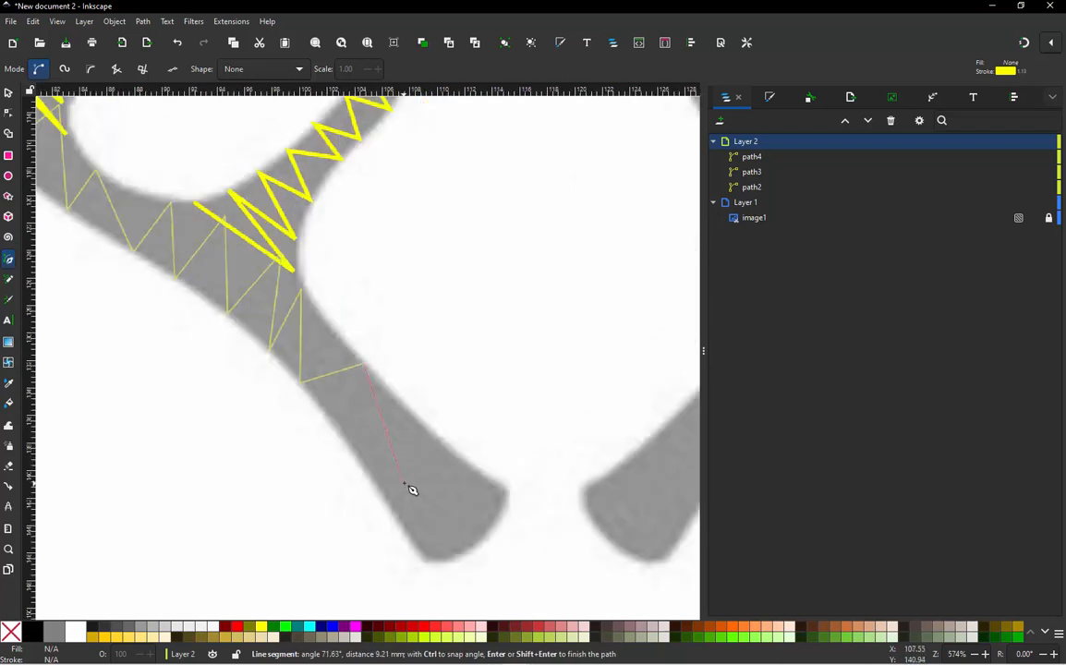
click(459, 462)
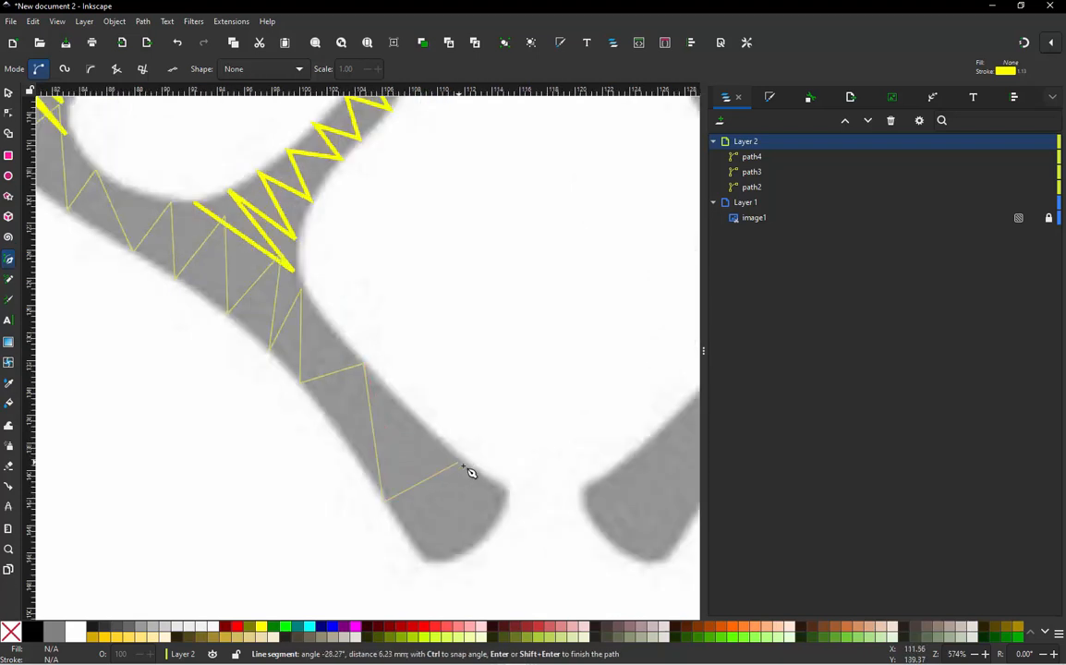
Fill the flared base of the left antler with closely spaced zigzag segments and finish the fourth path at its rounded end
scroll(411, 532, up, 1)
click(403, 524)
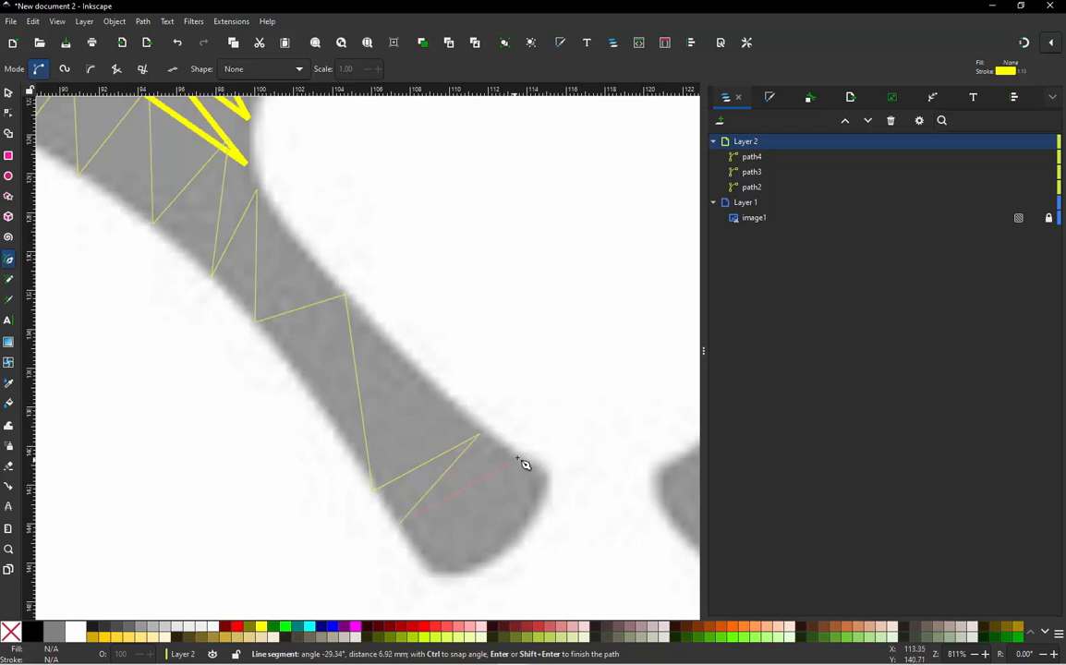
click(515, 458)
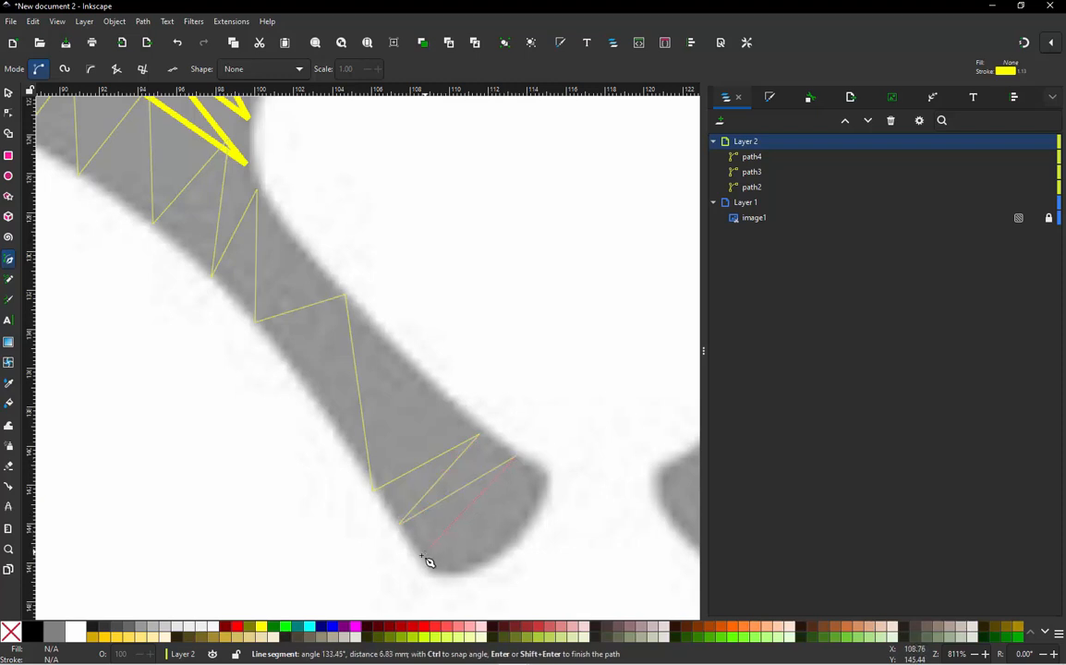
click(531, 468)
click(446, 574)
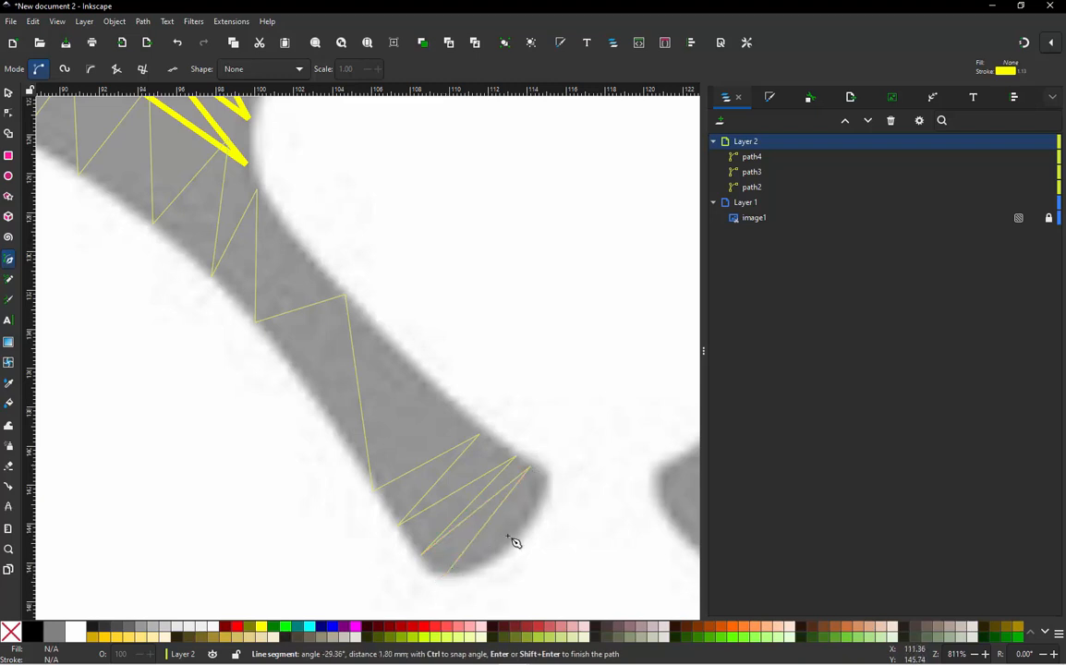
click(540, 492)
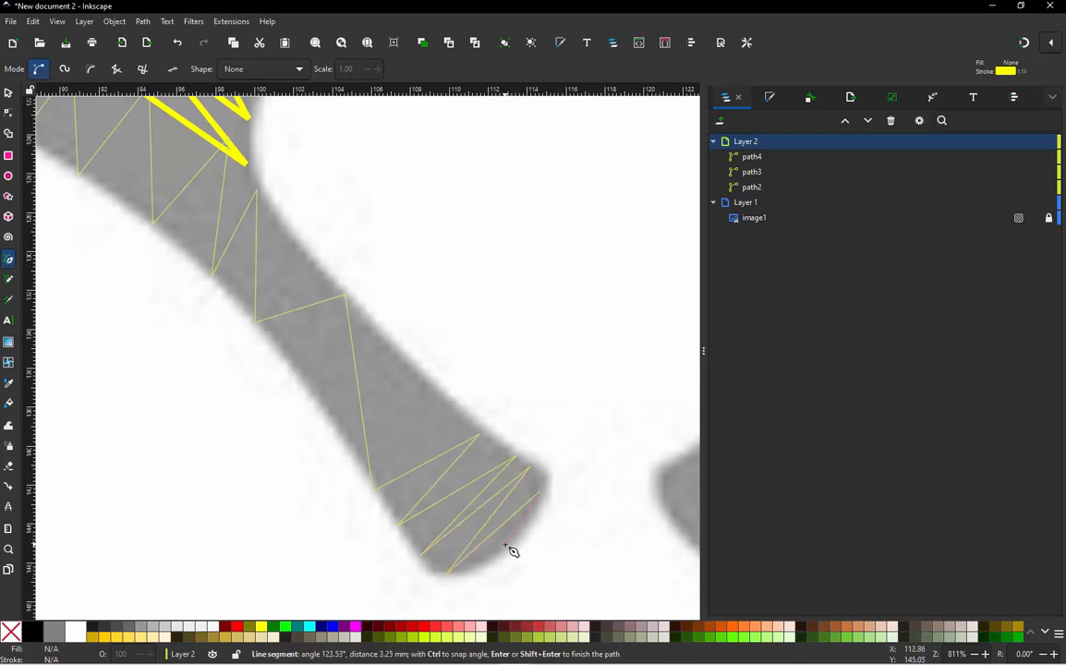
key(Return)
Select all four zigzag paths on the left antler with the Selector tool
scroll(457, 476, down, 6)
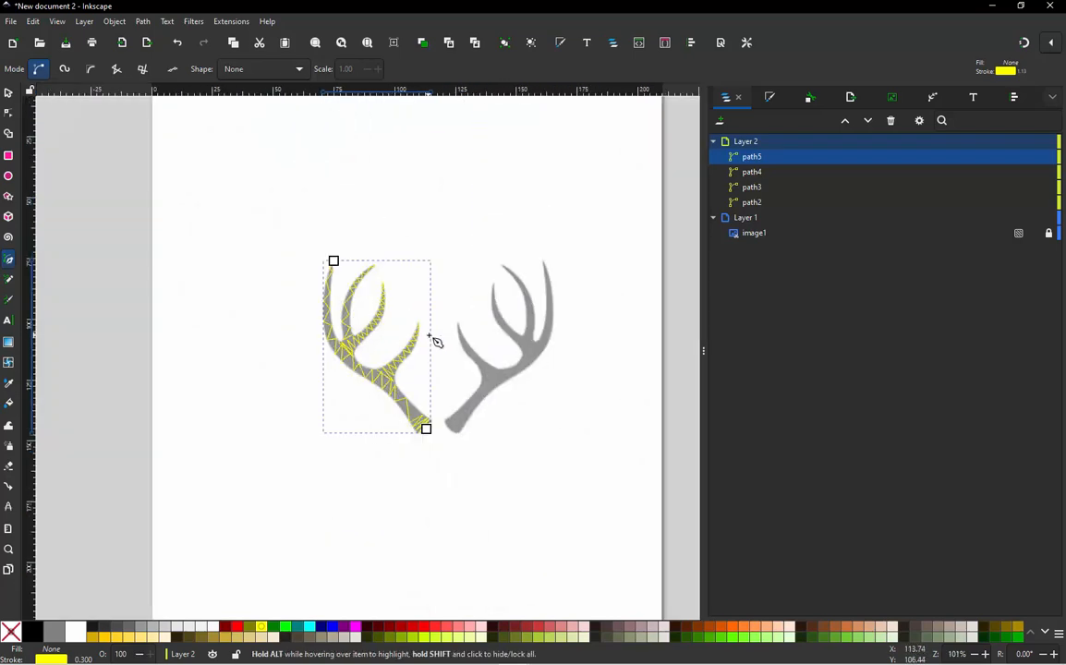
scroll(431, 329, up, 2)
click(7, 91)
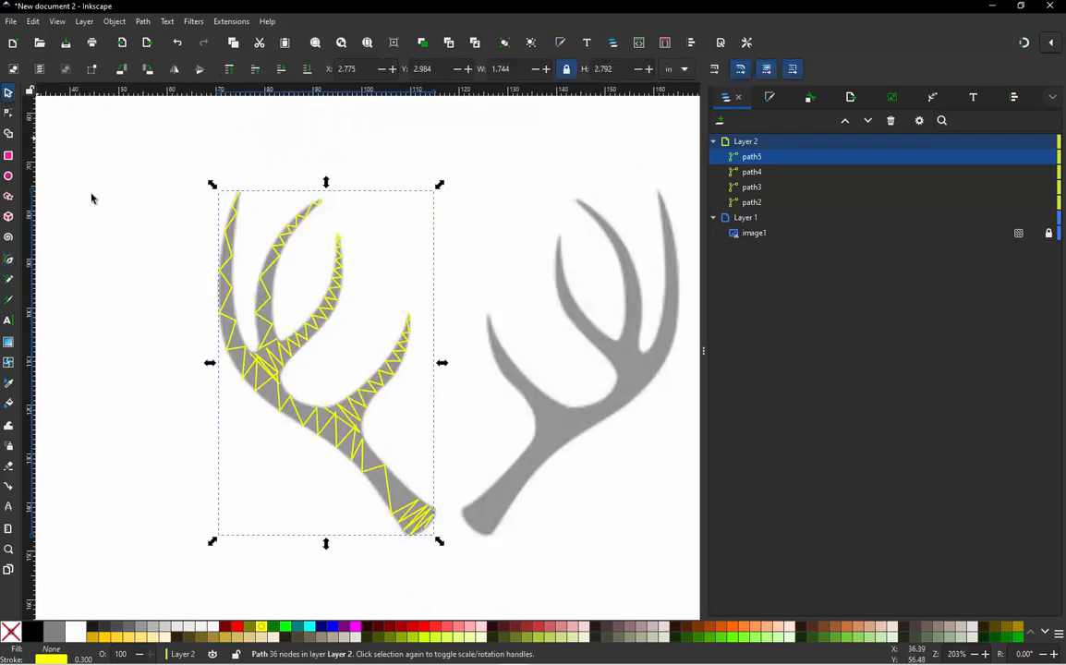
click(95, 205)
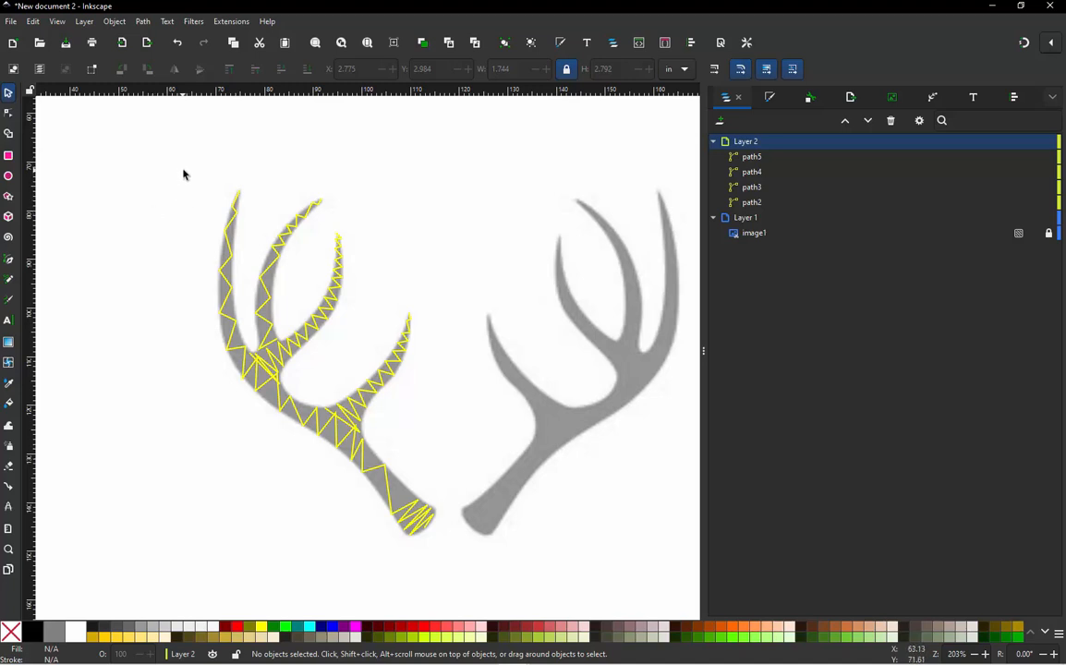
drag(183, 165, 469, 565)
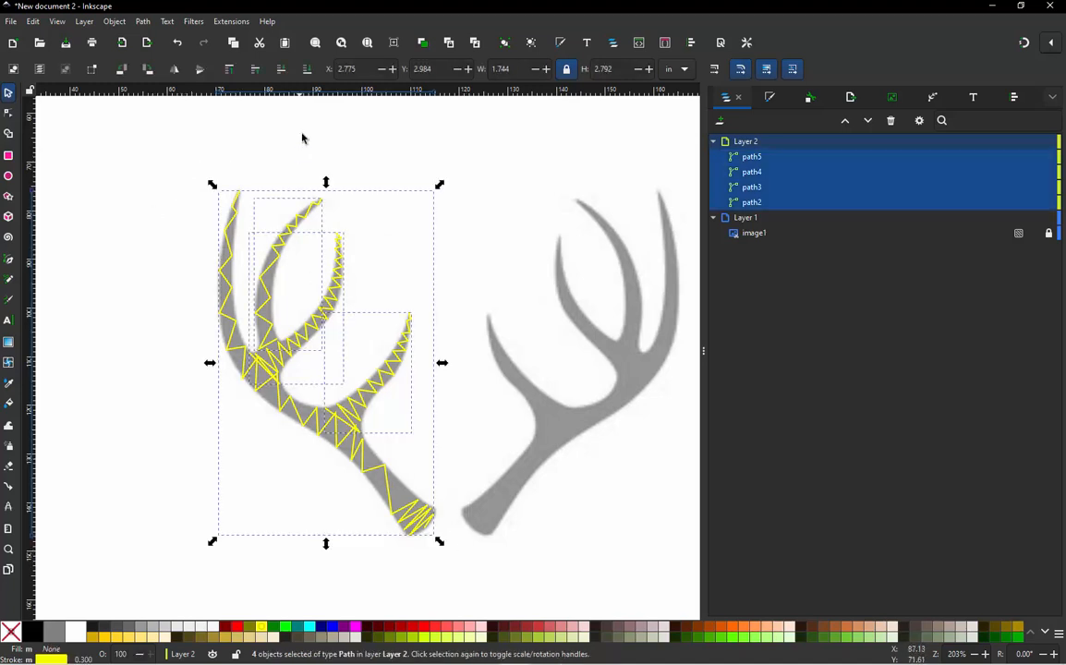
Convert the four selected zigzag paths with Ink/Stitch's Zig-Zag Line to Satin, using the Zigzag line pattern and smoothing, without added rungs
click(230, 21)
mouse_move(281, 198)
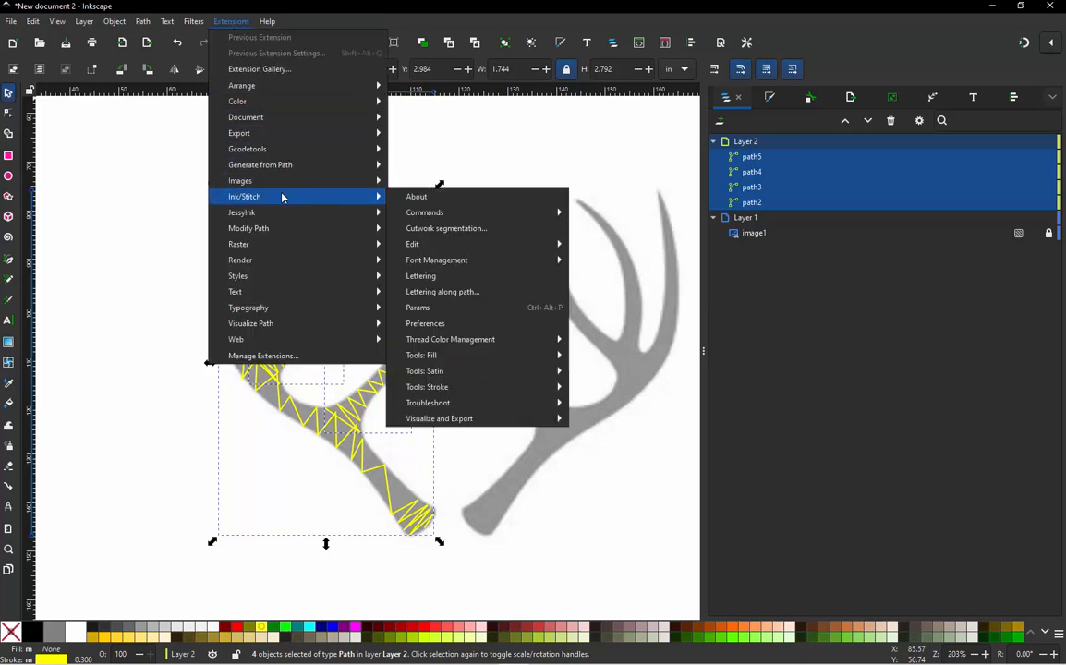
mouse_move(467, 423)
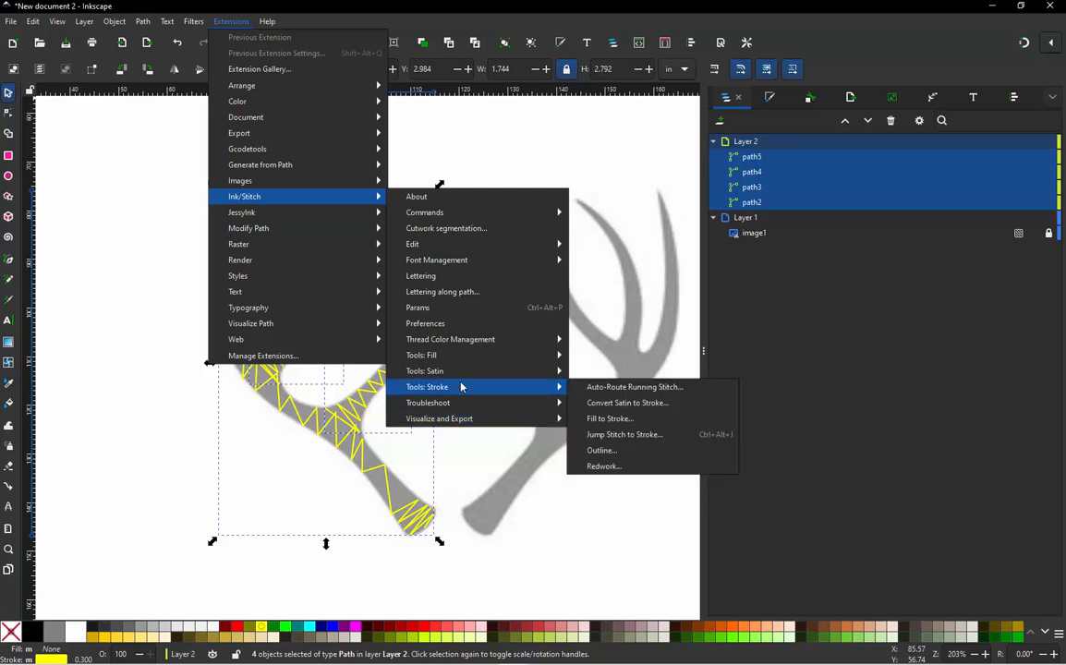
mouse_move(460, 373)
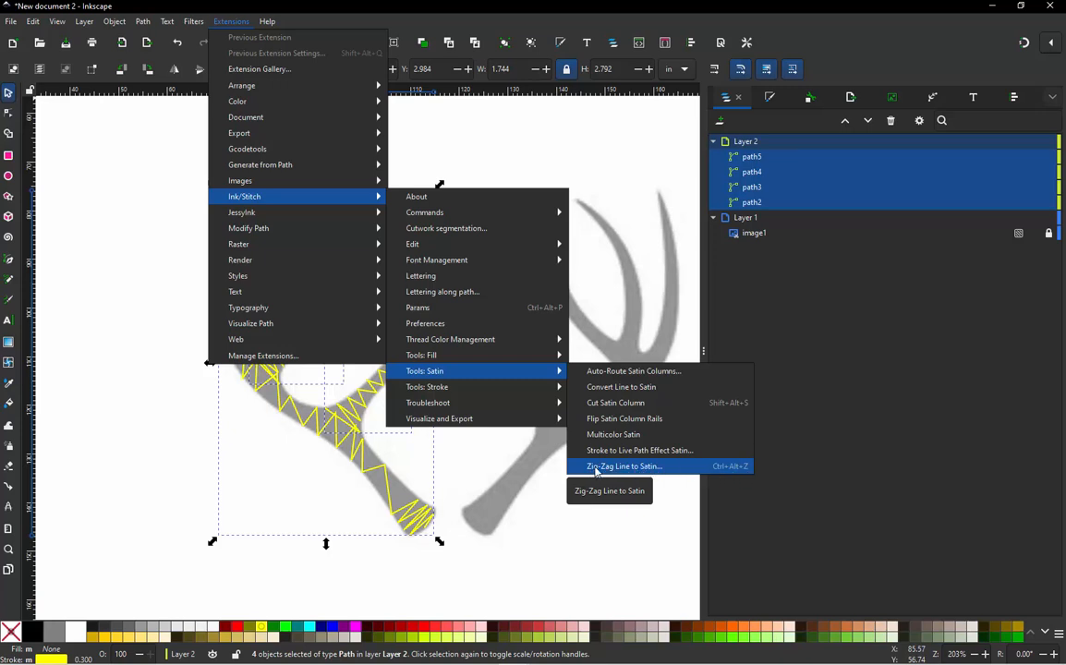
click(729, 473)
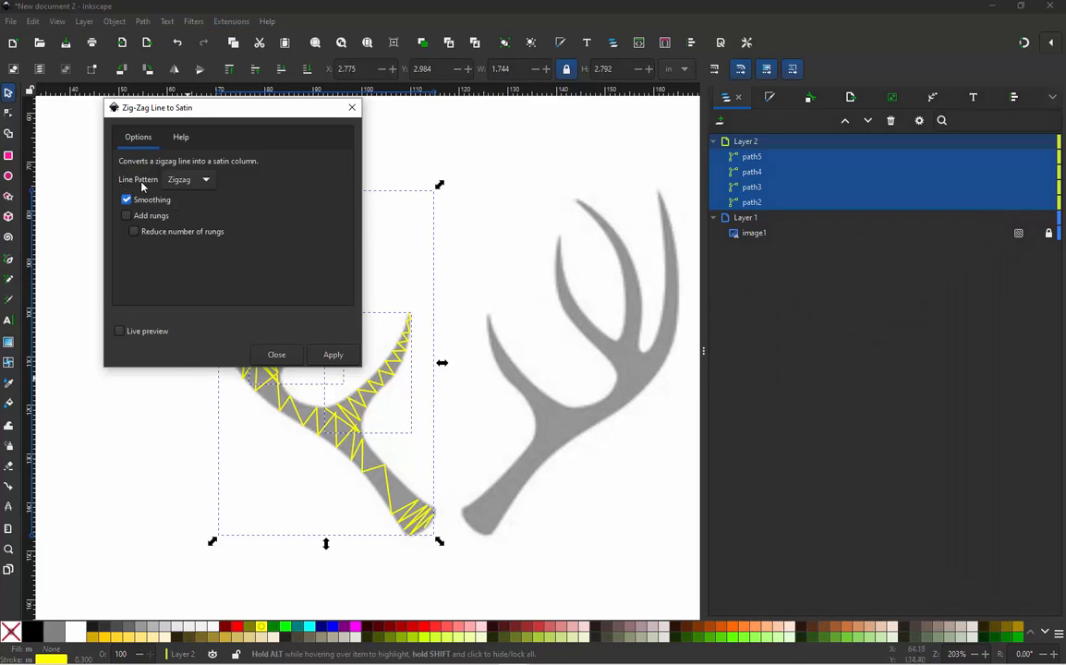
click(202, 182)
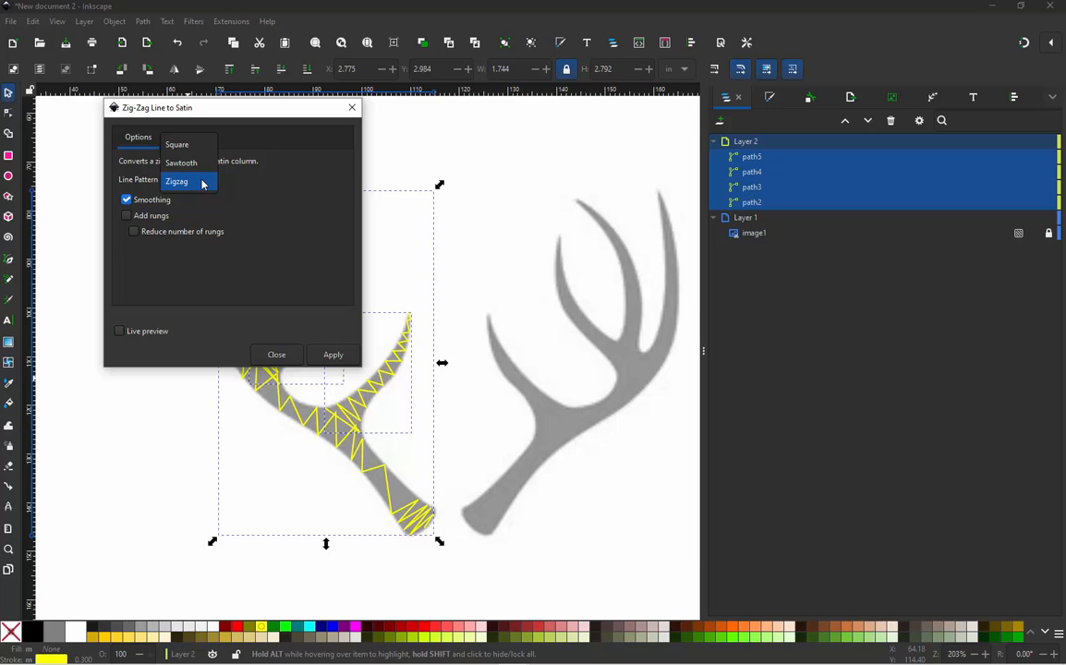
click(202, 182)
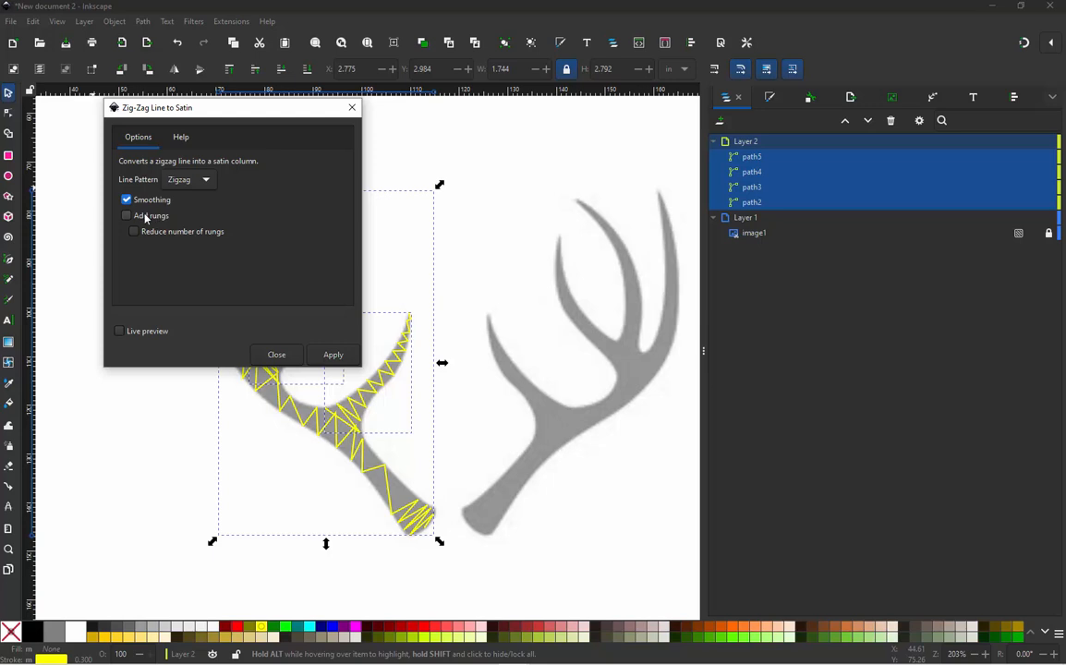
click(332, 356)
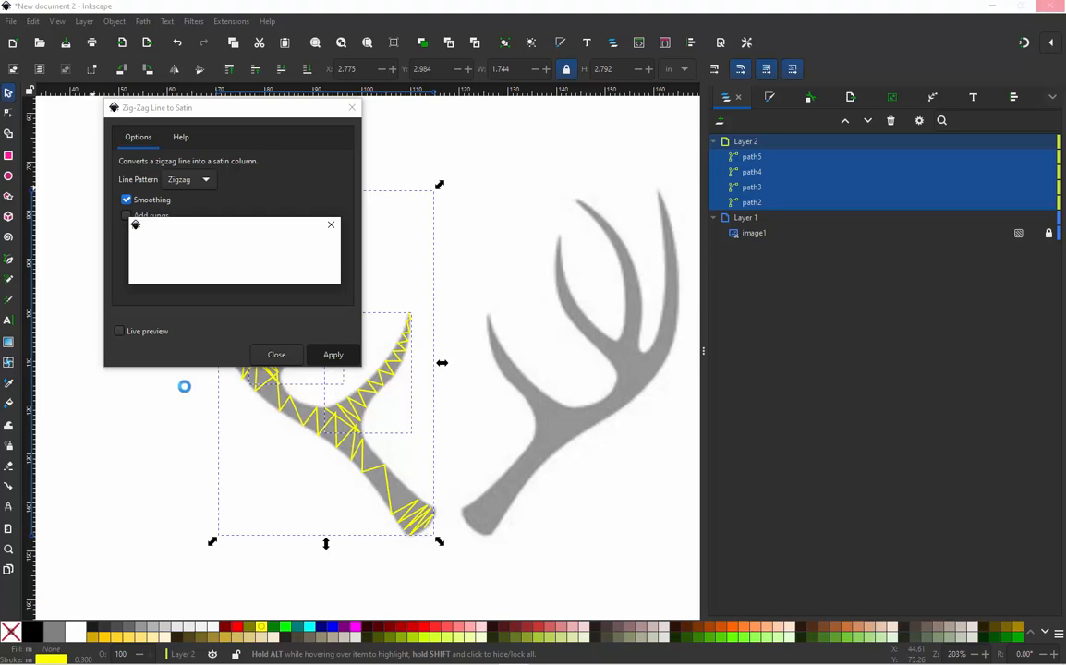
click(275, 360)
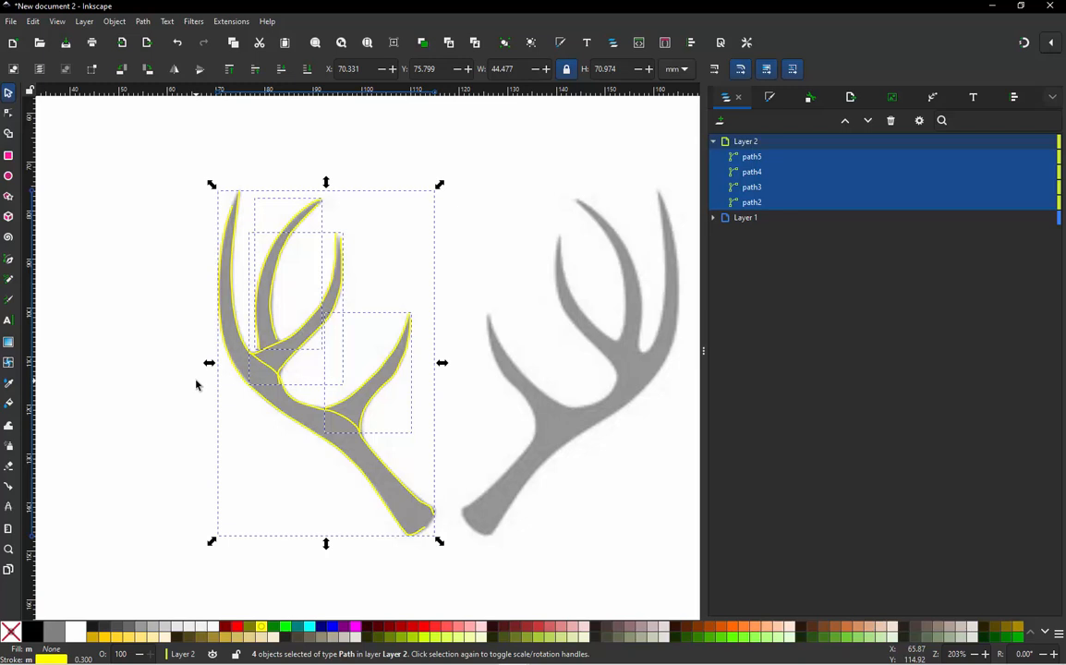
Generate an Ink/Stitch stitch plan preview of the four satin columns in Realistic View, keeping the design layer visibility unchanged
click(234, 22)
mouse_move(247, 196)
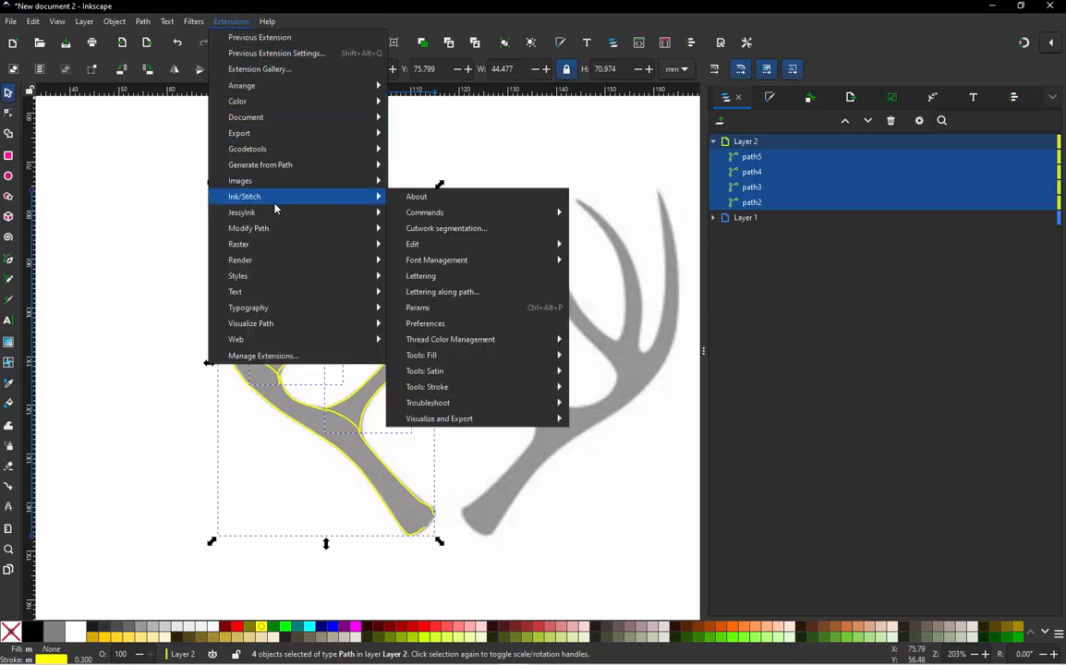
mouse_move(479, 419)
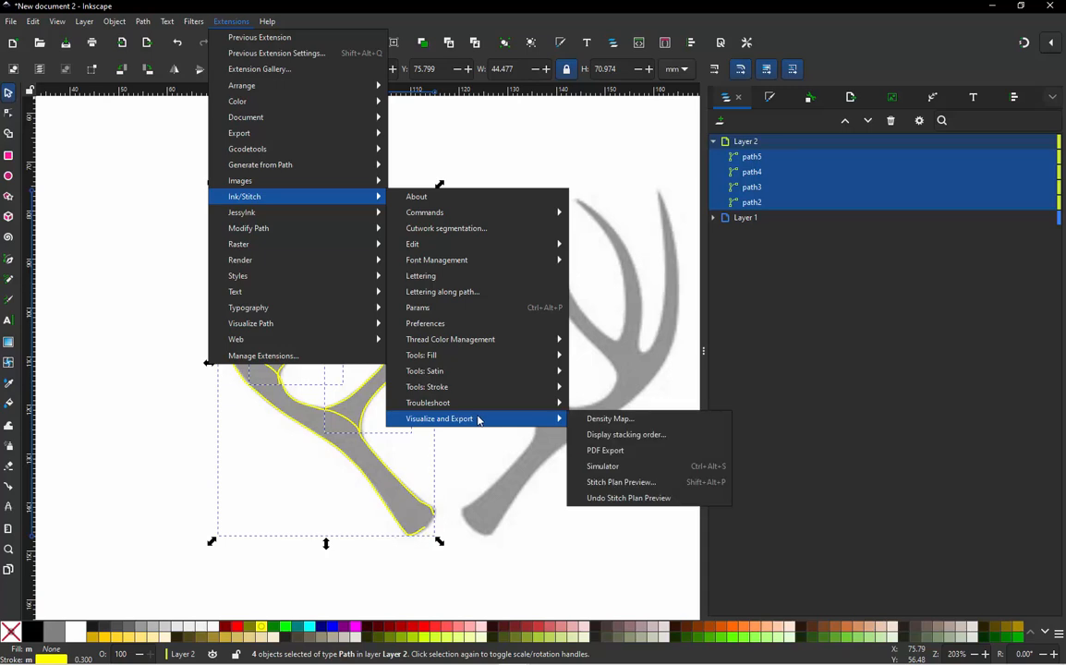
click(644, 487)
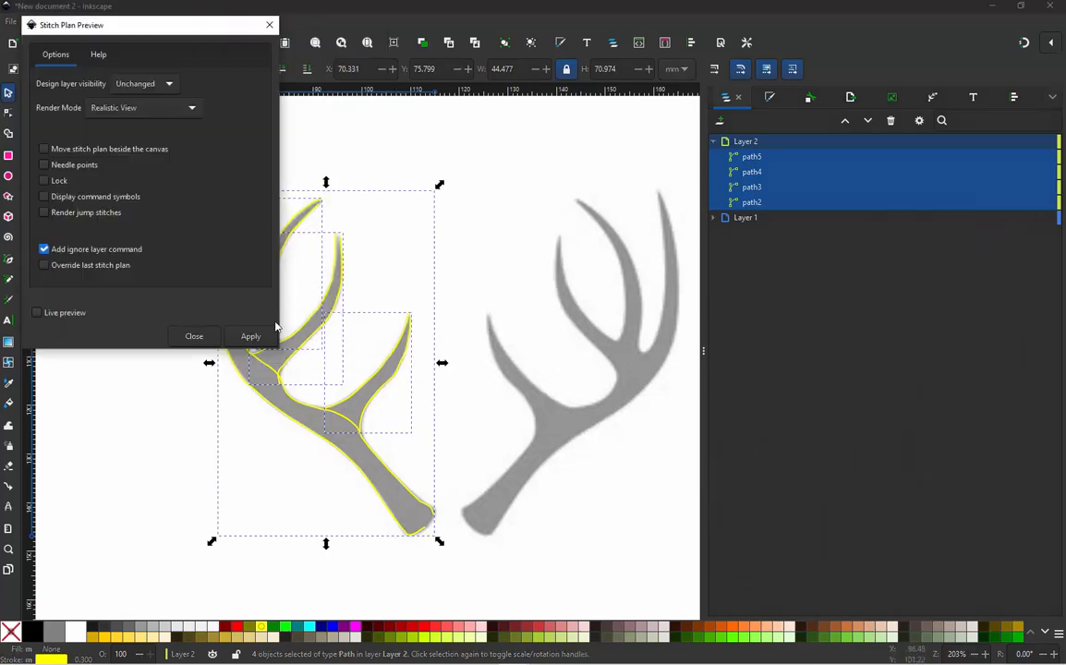
click(251, 336)
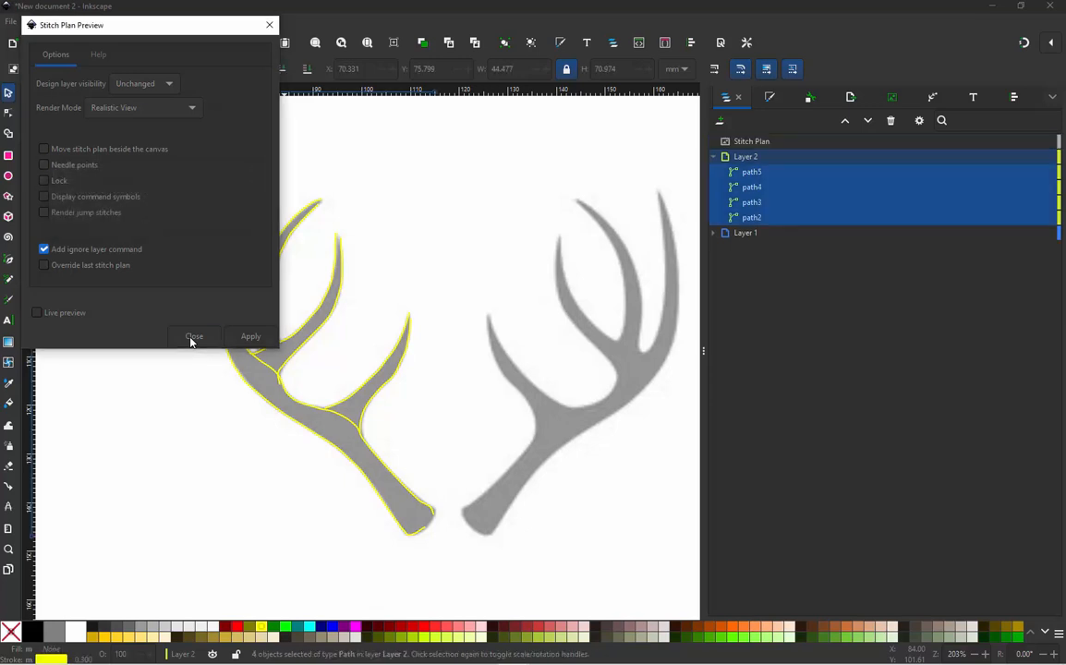
click(193, 336)
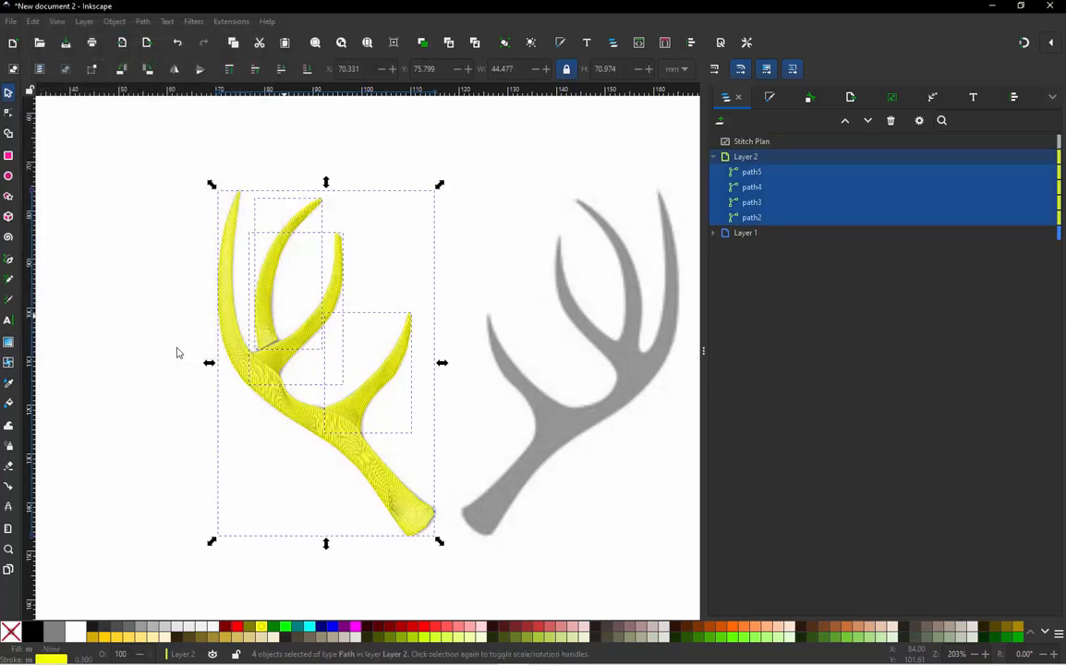
Move the rendered stitch plan off the left antler to about X 19.4, Y 101.1 mm, and clear the selection
click(157, 362)
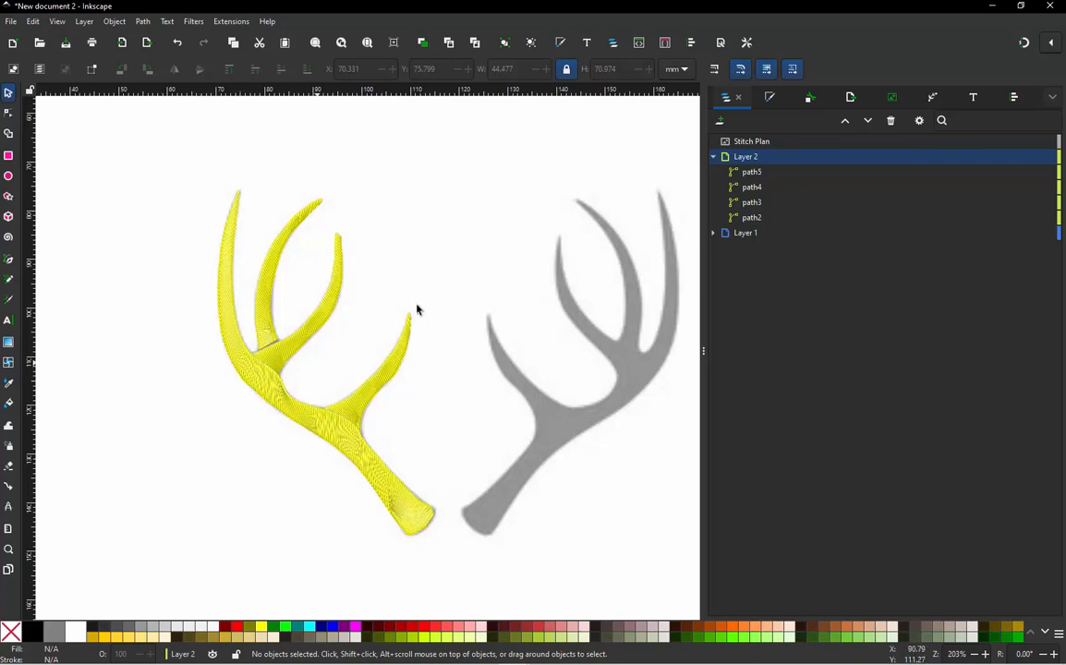
ctrl+scroll(418, 315, down, 1)
drag(310, 361, 116, 457)
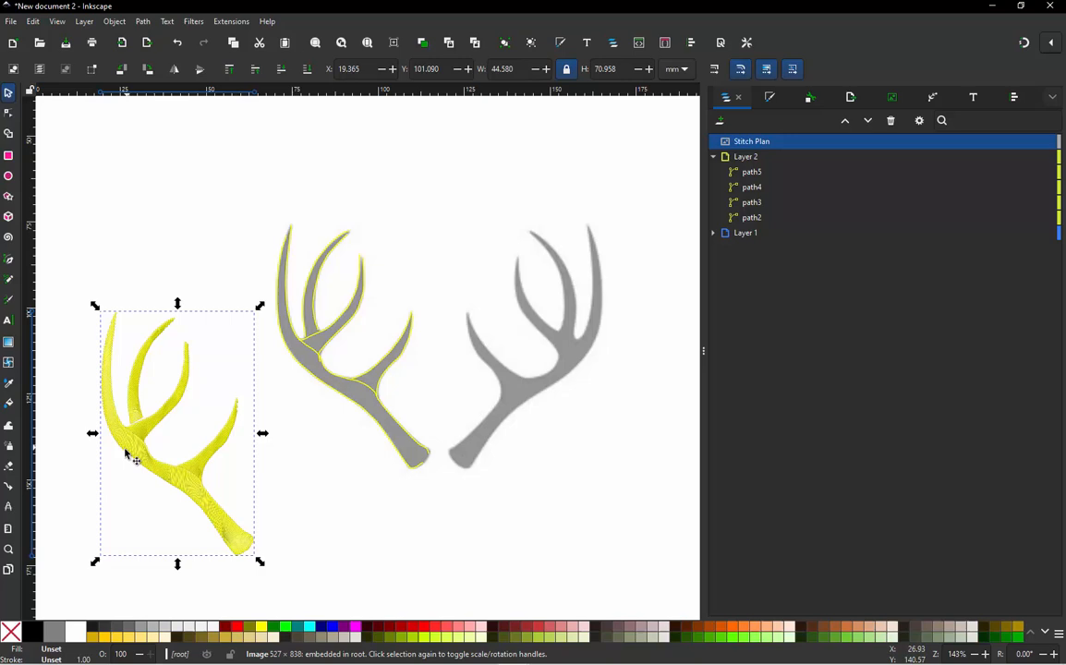
click(76, 499)
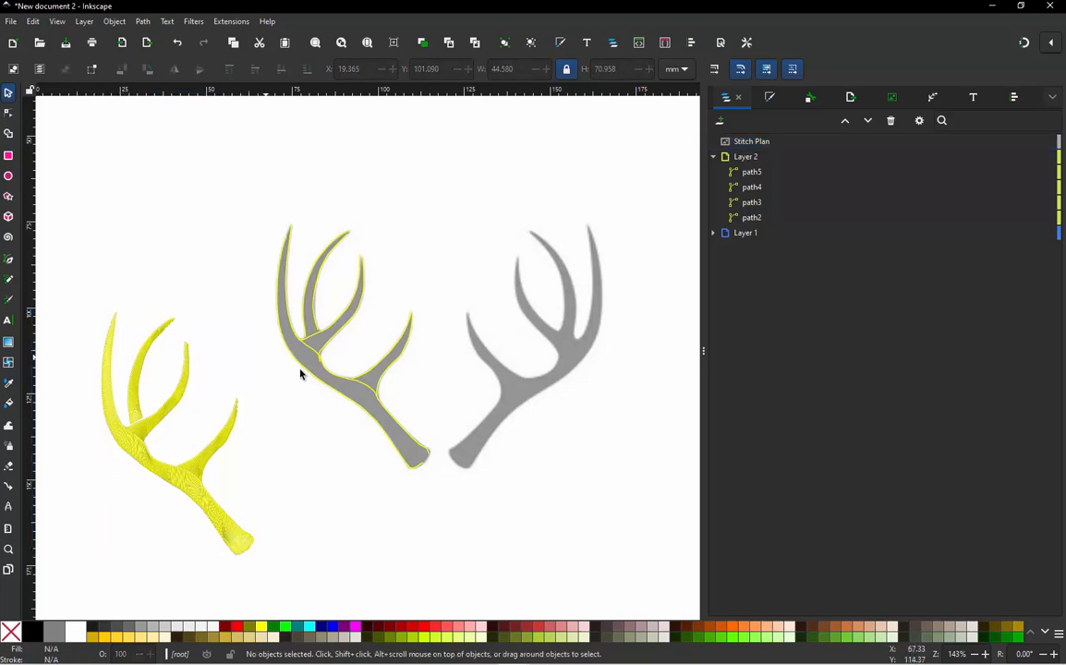
Examine the stitches at the tips and along the edges of the upper tines in the stitch plan
scroll(112, 412, up, 4)
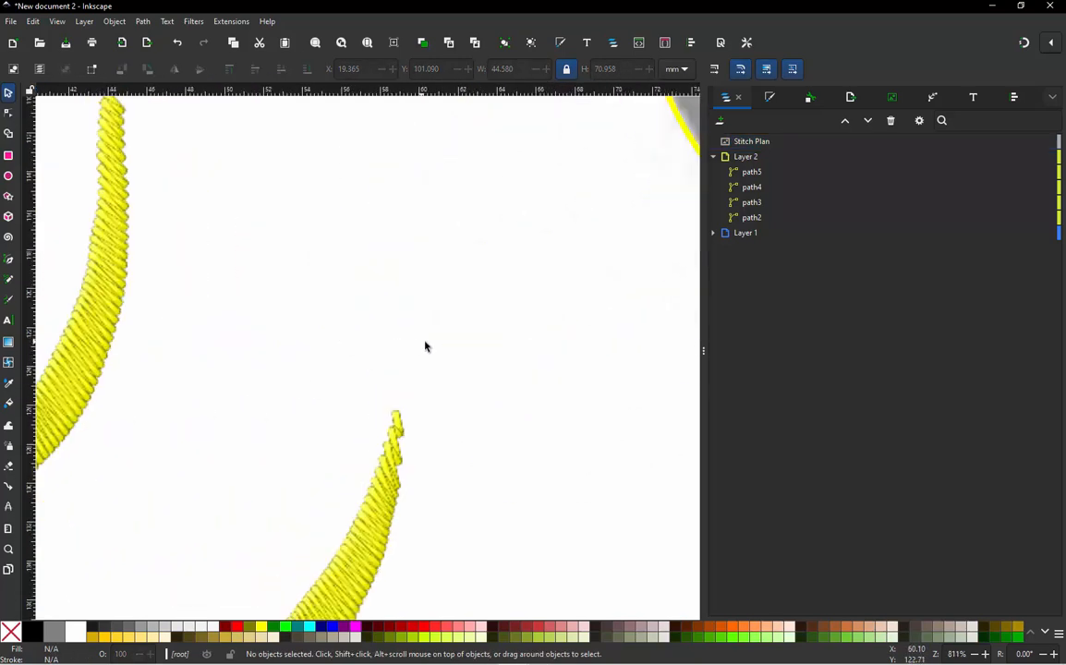
scroll(319, 278, up, 3)
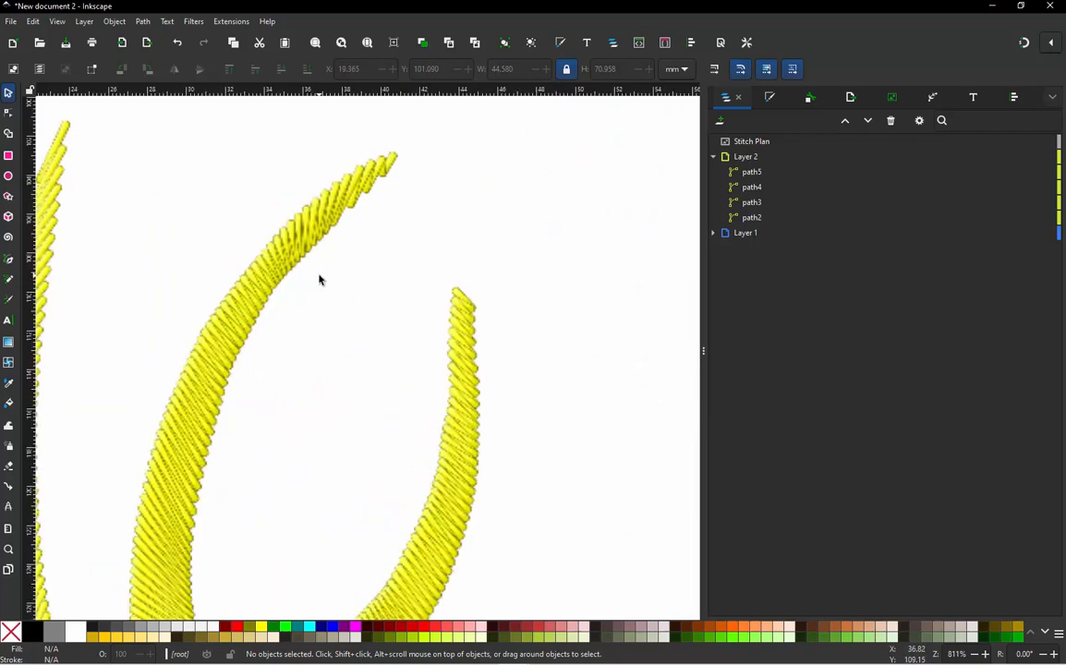
scroll(332, 217, down, 2)
scroll(111, 167, up, 4)
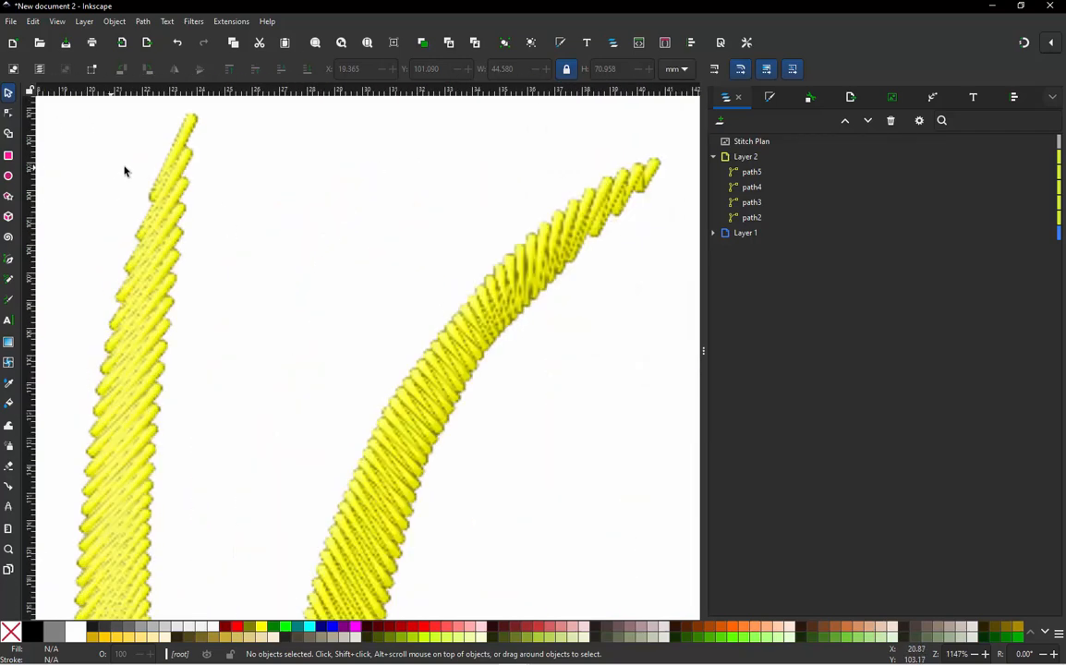
scroll(178, 181, down, 3)
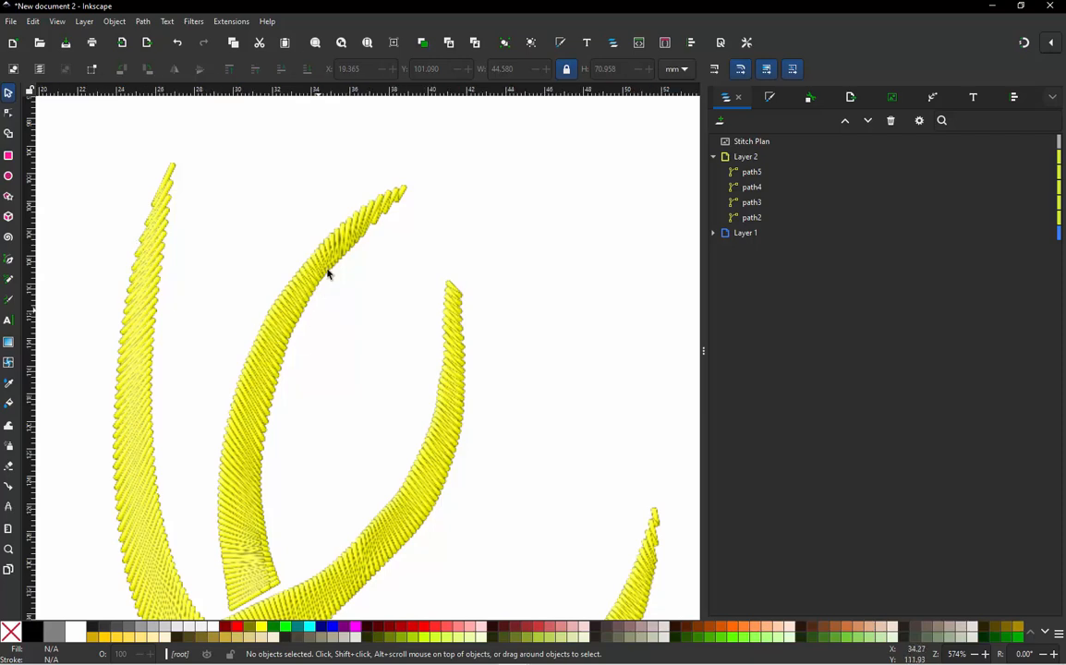
scroll(361, 207, up, 3)
scroll(360, 207, down, 2)
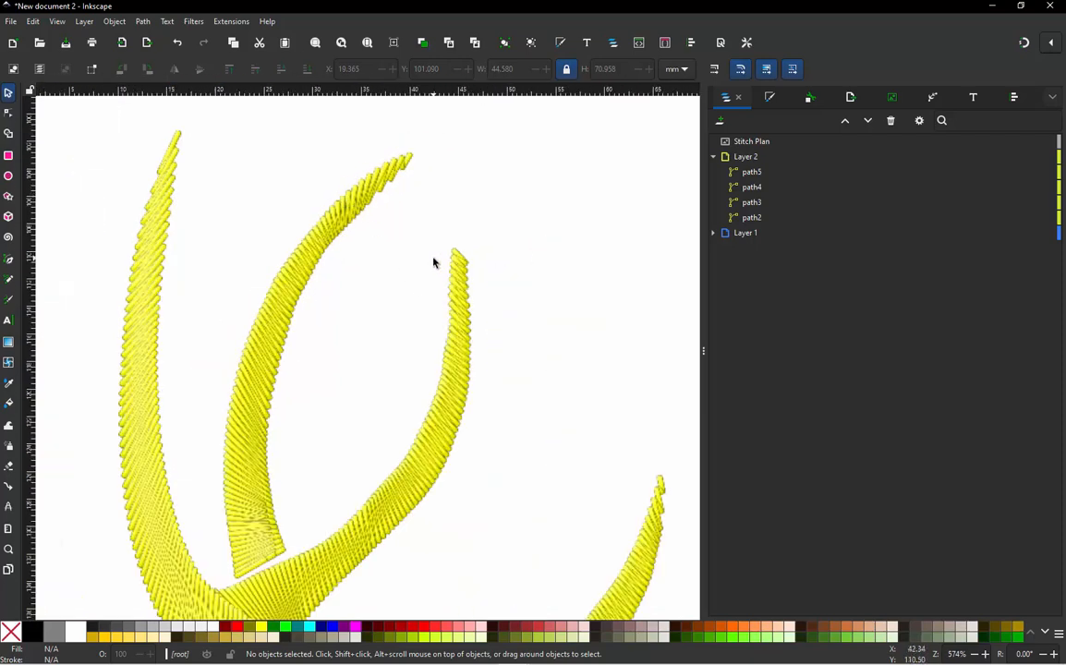
scroll(435, 262, down, 1)
Examine how the satin columns meet at the upper and lower forks of the stitch plan, including the gap beside the second tine
scroll(328, 517, up, 2)
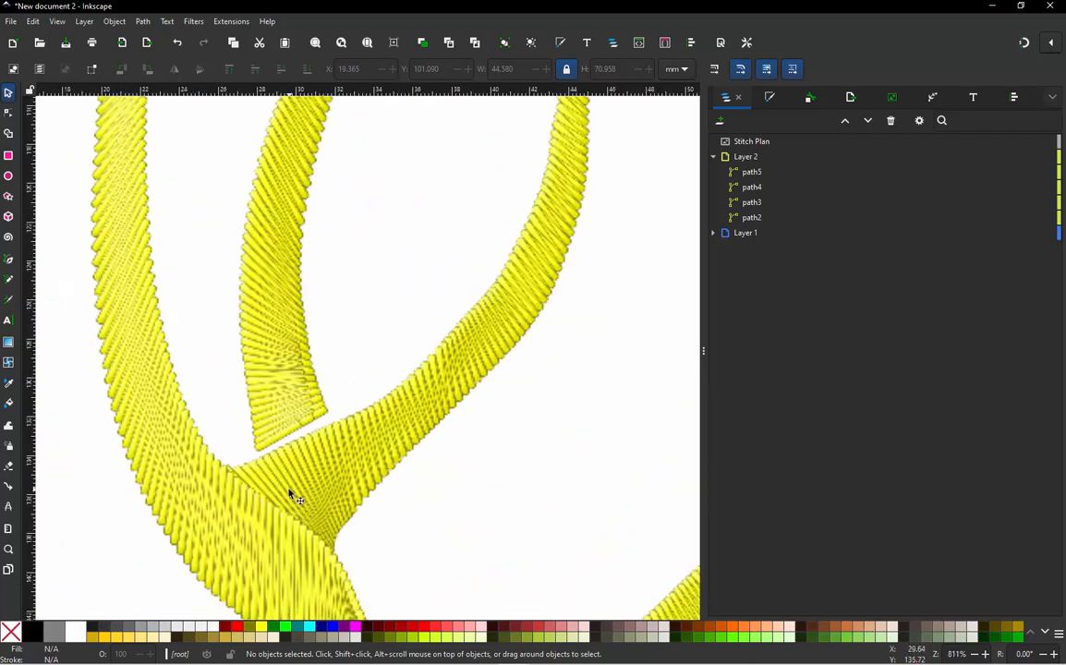
scroll(290, 495, up, 1)
scroll(272, 462, down, 4)
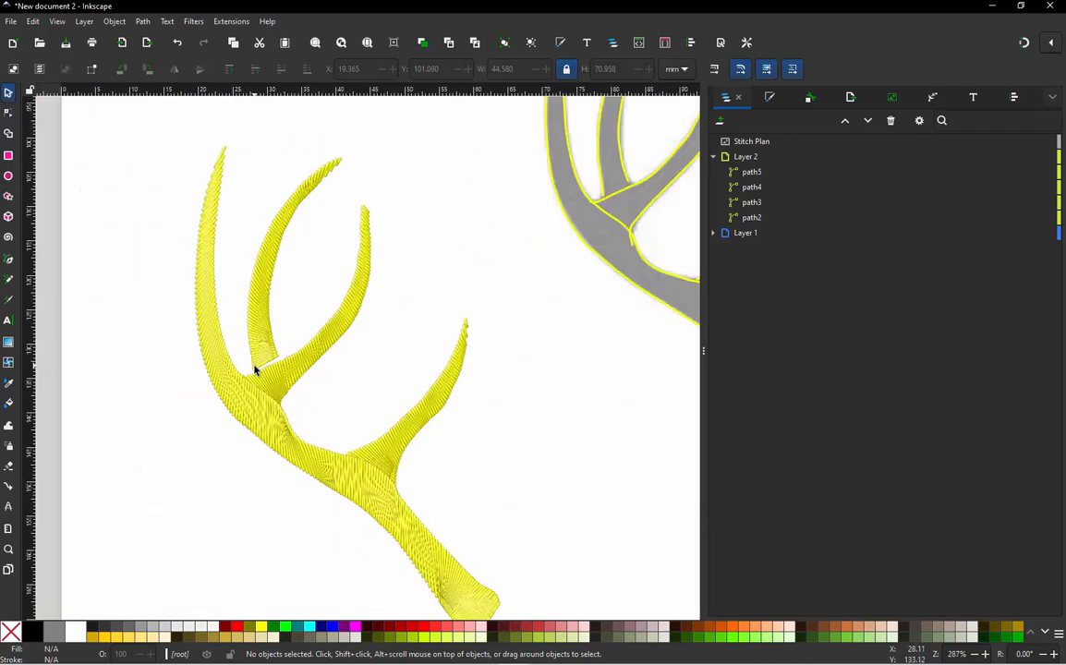
scroll(255, 368, up, 1)
scroll(265, 371, up, 1)
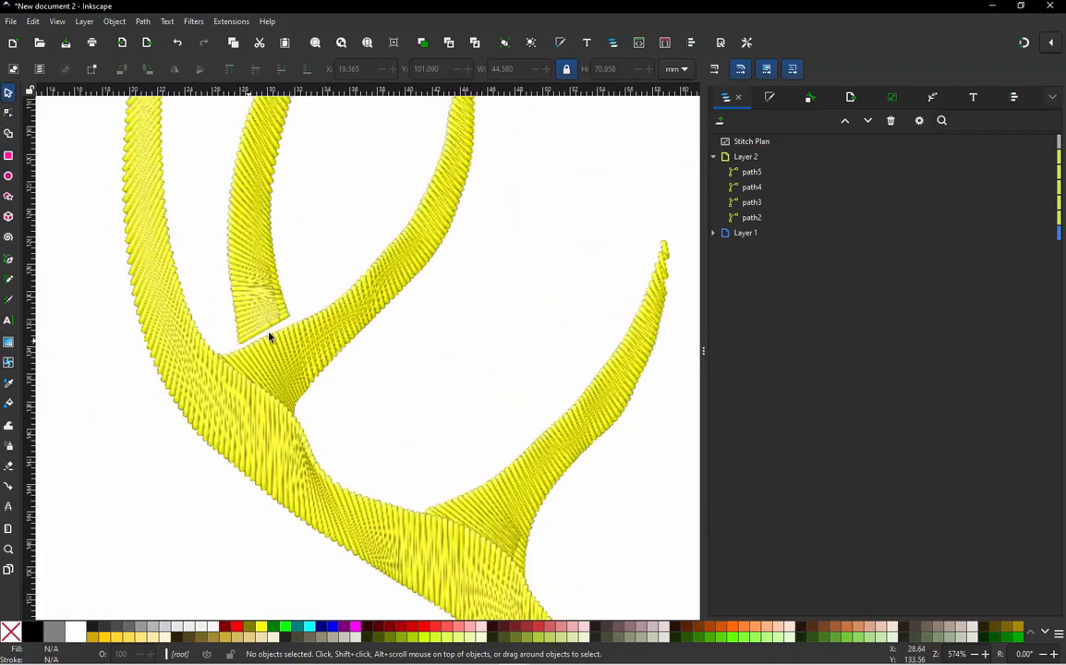
scroll(286, 330, down, 2)
scroll(335, 424, up, 1)
scroll(336, 424, up, 1)
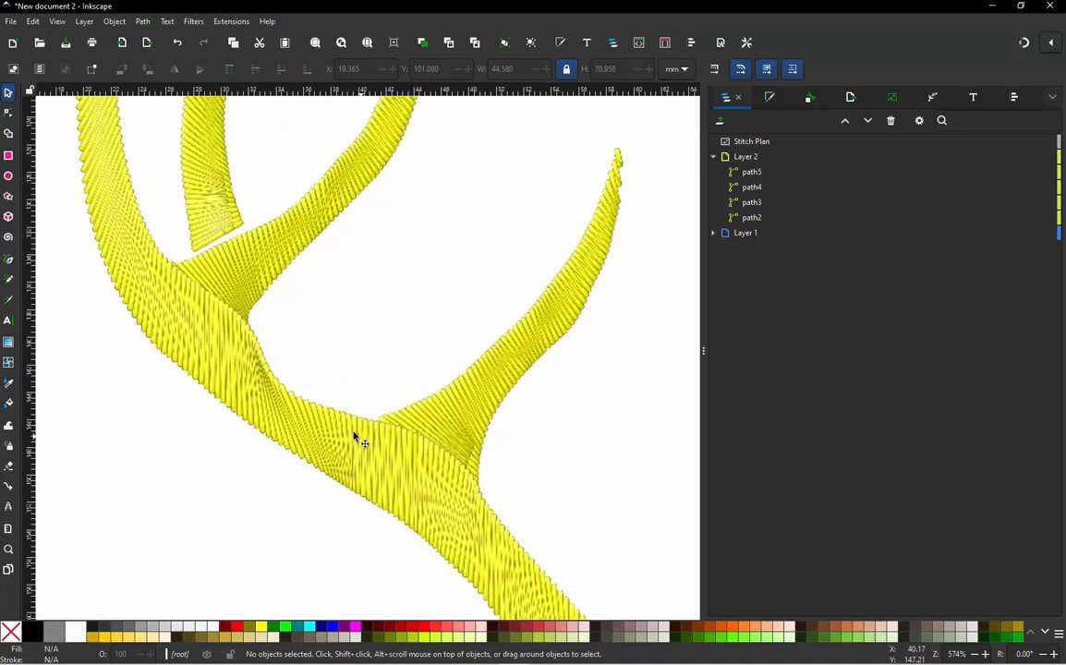
scroll(194, 277, down, 1)
scroll(287, 397, up, 2)
scroll(281, 389, up, 1)
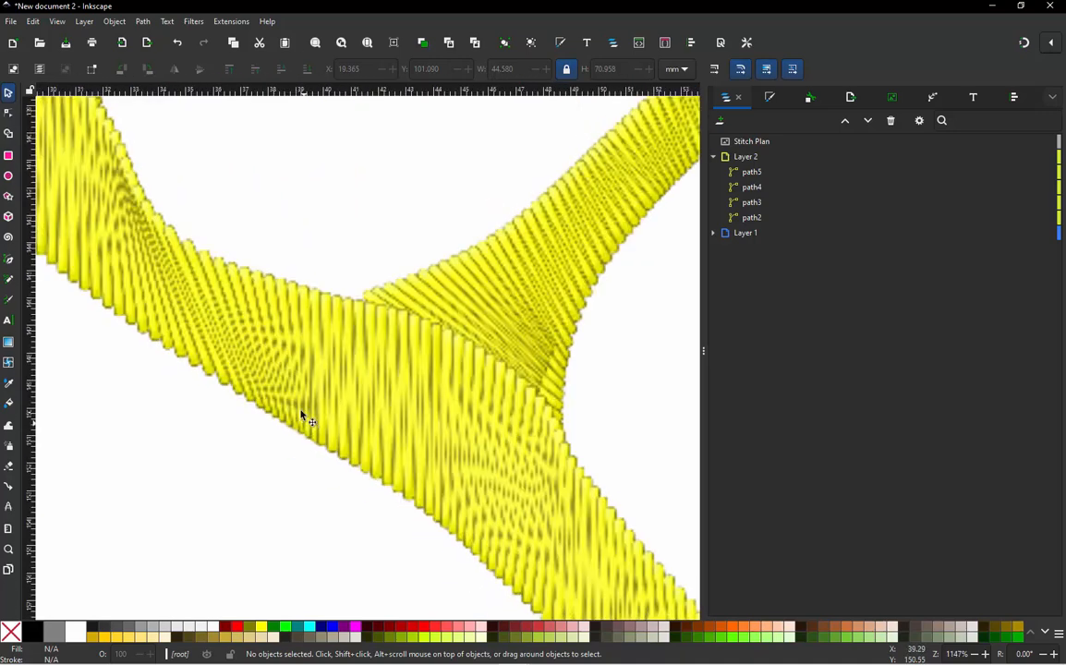
Examine the stitch direction and edge smoothness along the shaft, the flared base and the lowest tine of the stitch plan
scroll(253, 344, down, 3)
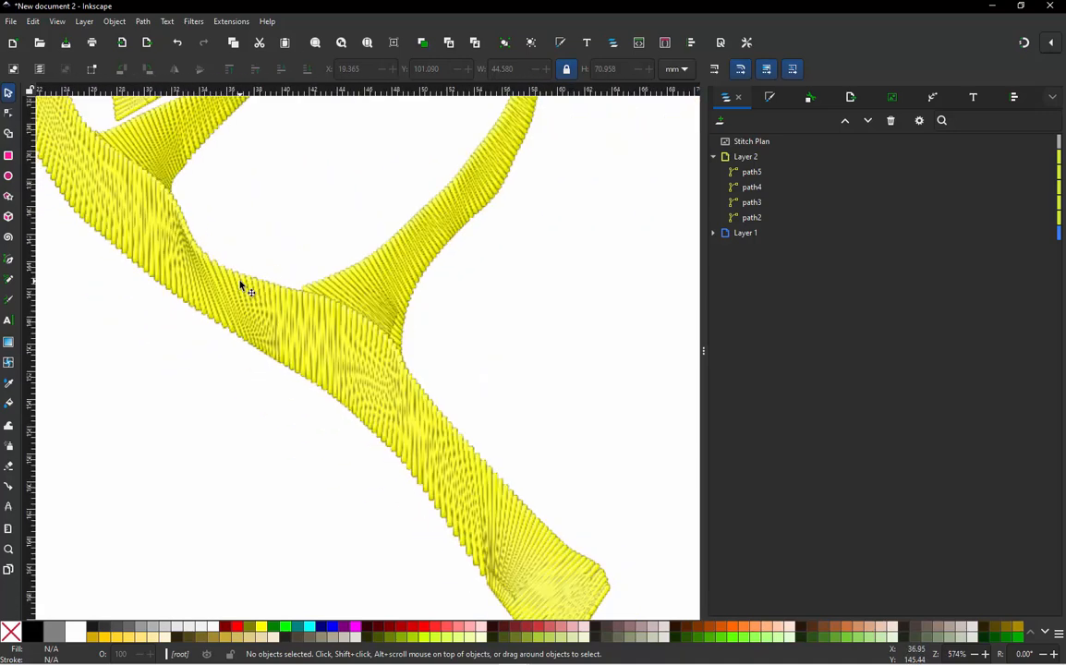
scroll(400, 480, up, 3)
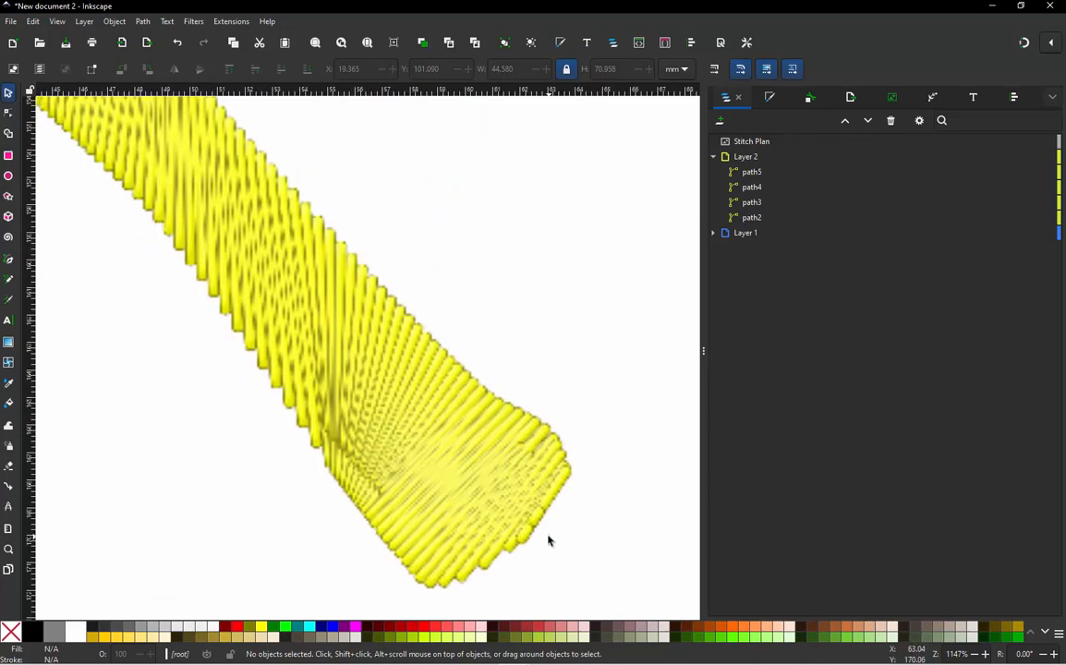
scroll(501, 484, down, 3)
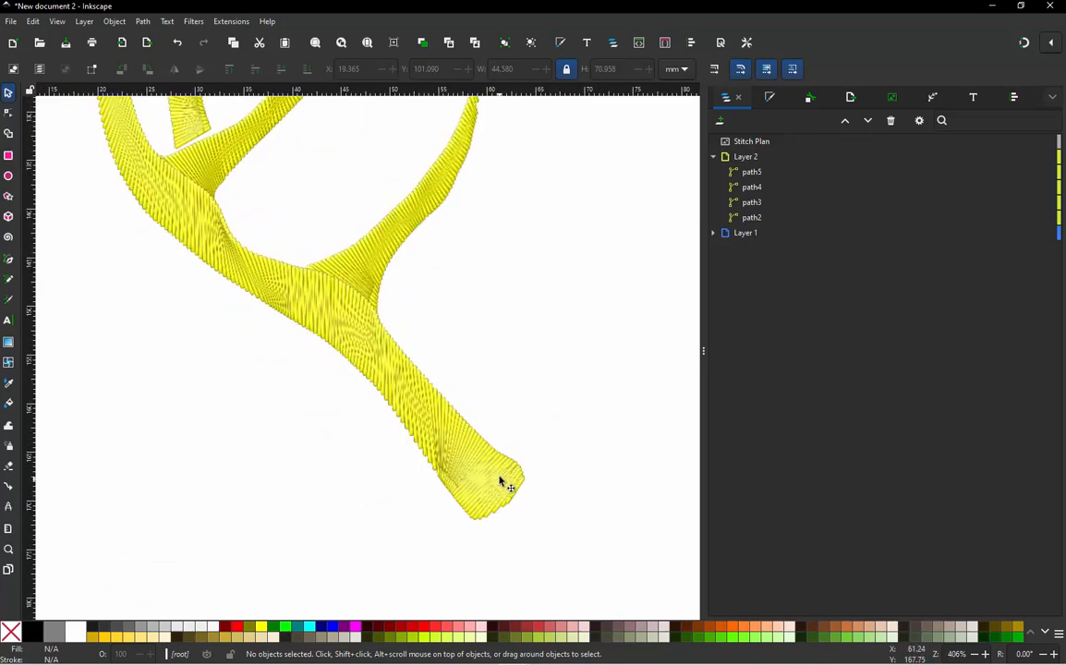
scroll(487, 363, down, 3)
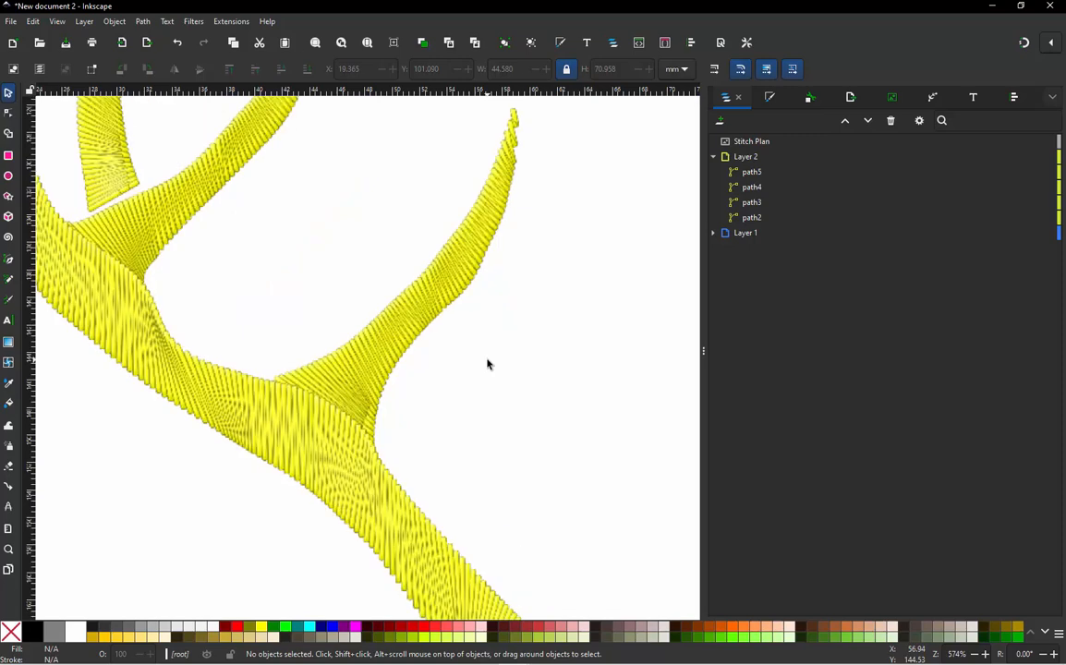
scroll(434, 277, up, 1)
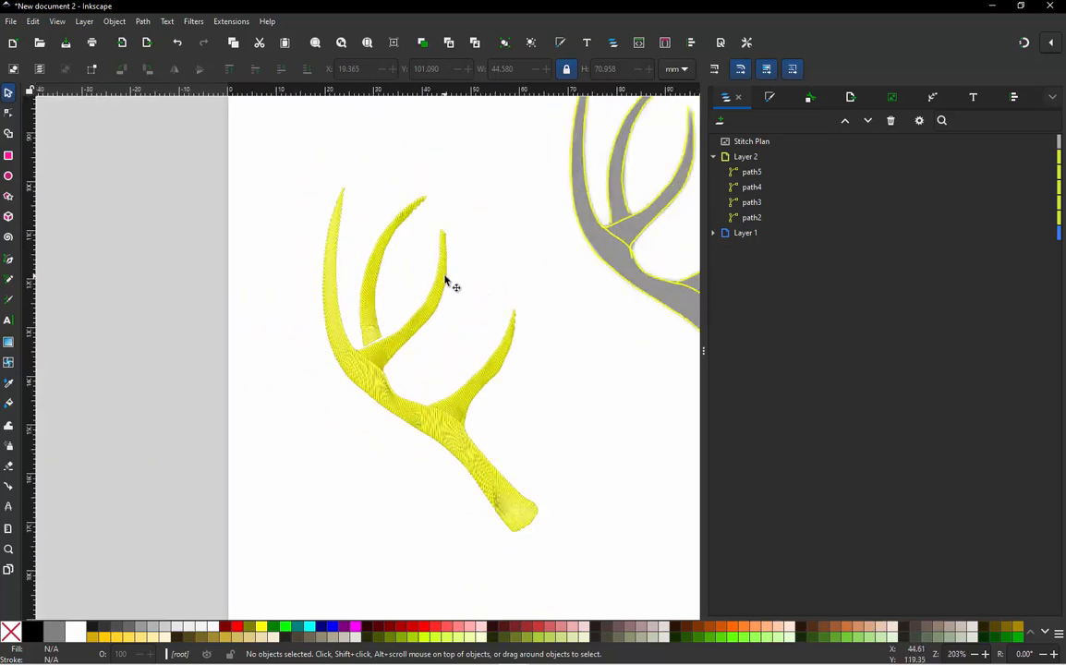
scroll(445, 310, up, 1)
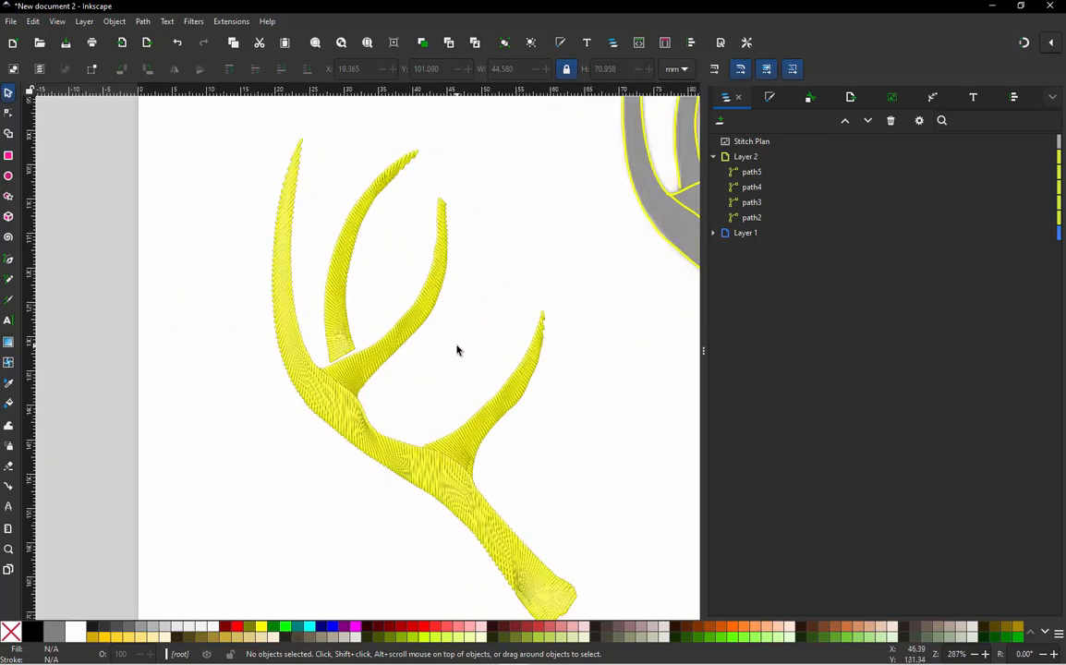
scroll(319, 356, down, 1)
scroll(476, 386, up, 2)
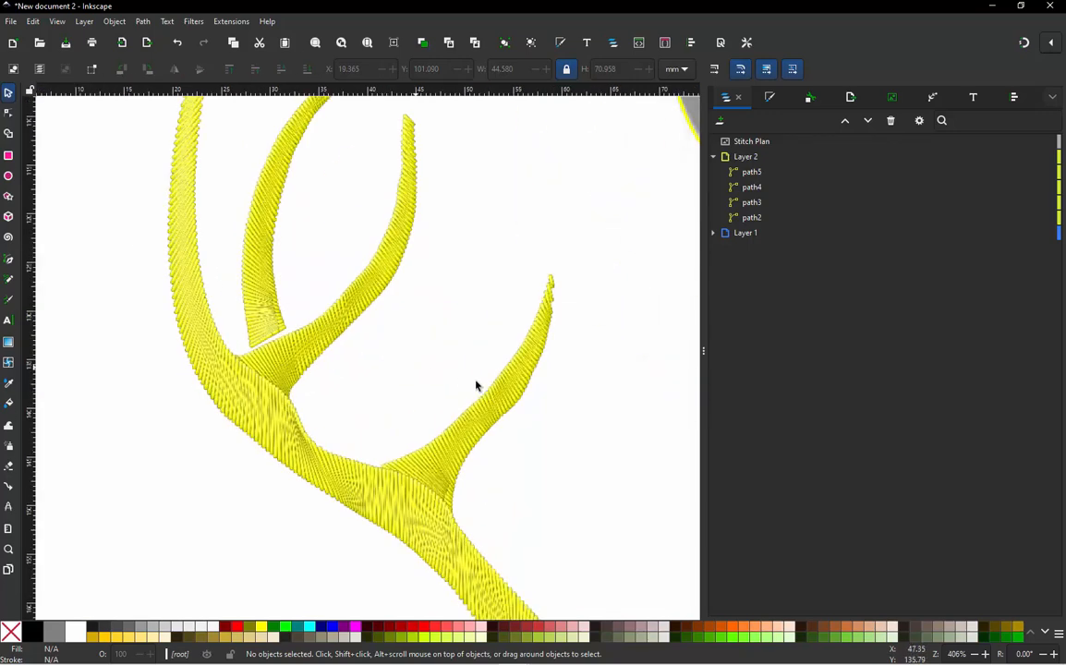
scroll(480, 383, up, 2)
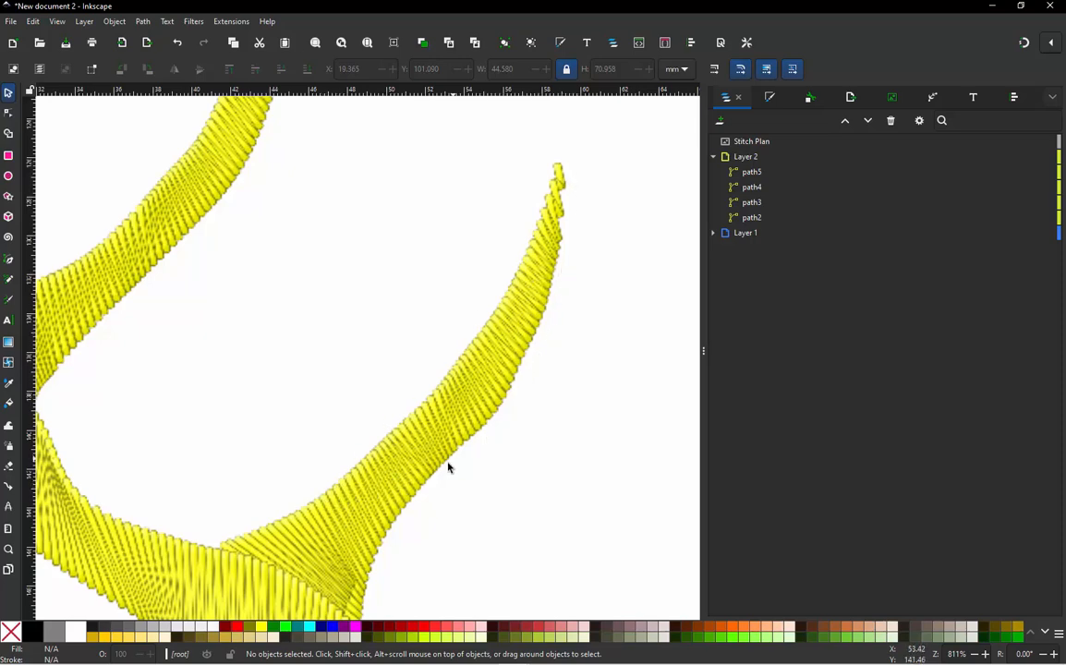
scroll(397, 406, down, 1)
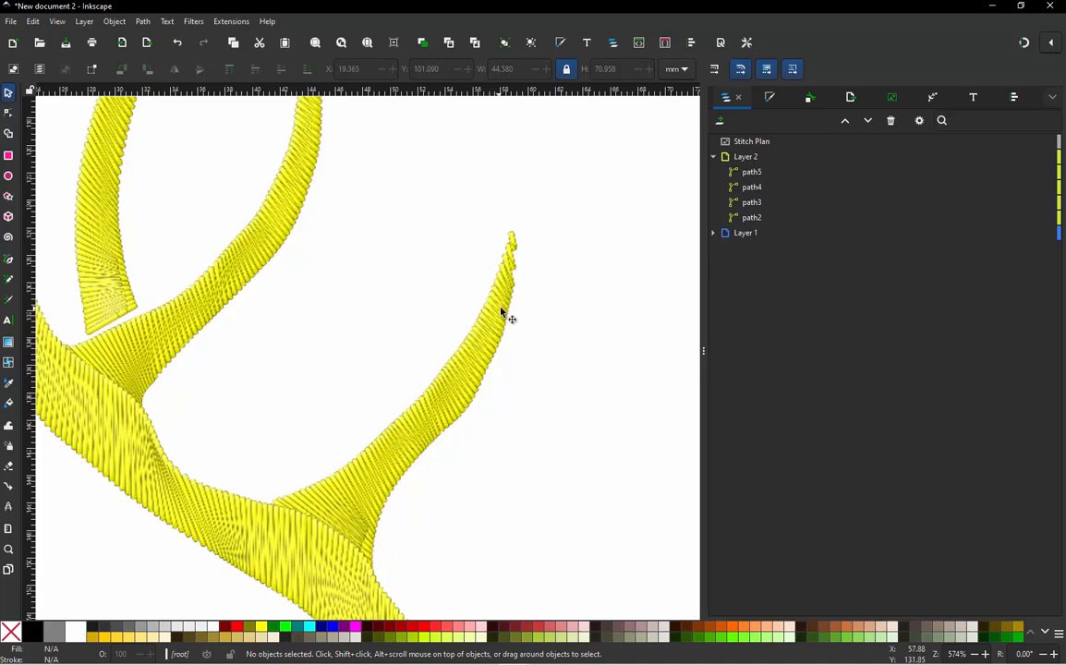
Delete the rendered stitch plan beside the left antler
scroll(513, 305, down, 3)
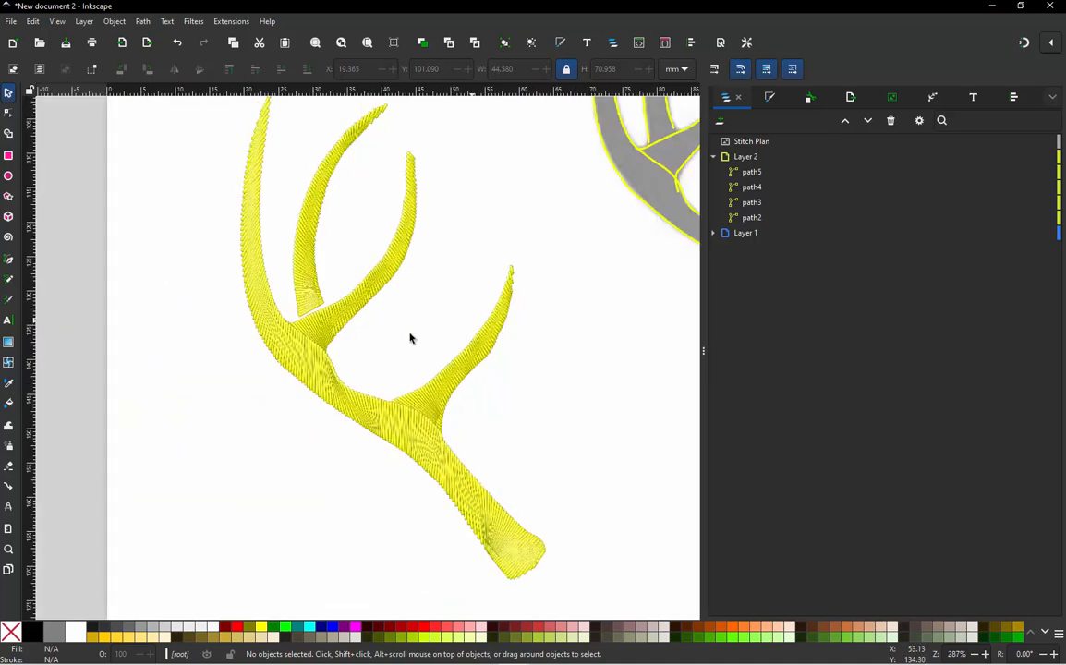
scroll(381, 202, up, 1)
scroll(370, 201, up, 4)
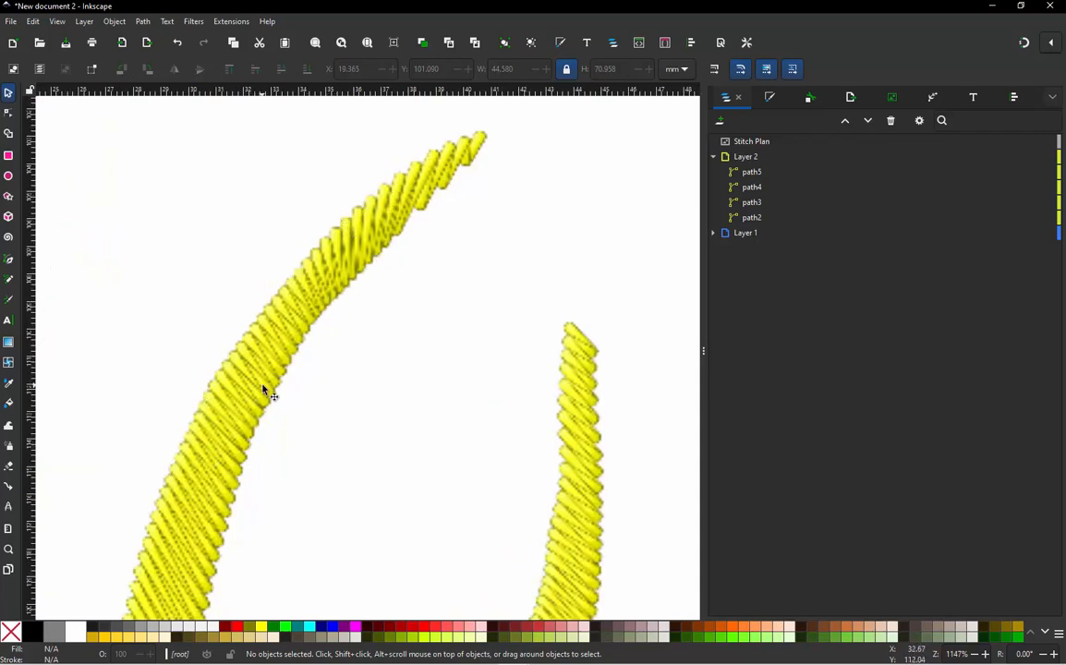
scroll(265, 391, down, 2)
scroll(298, 295, down, 3)
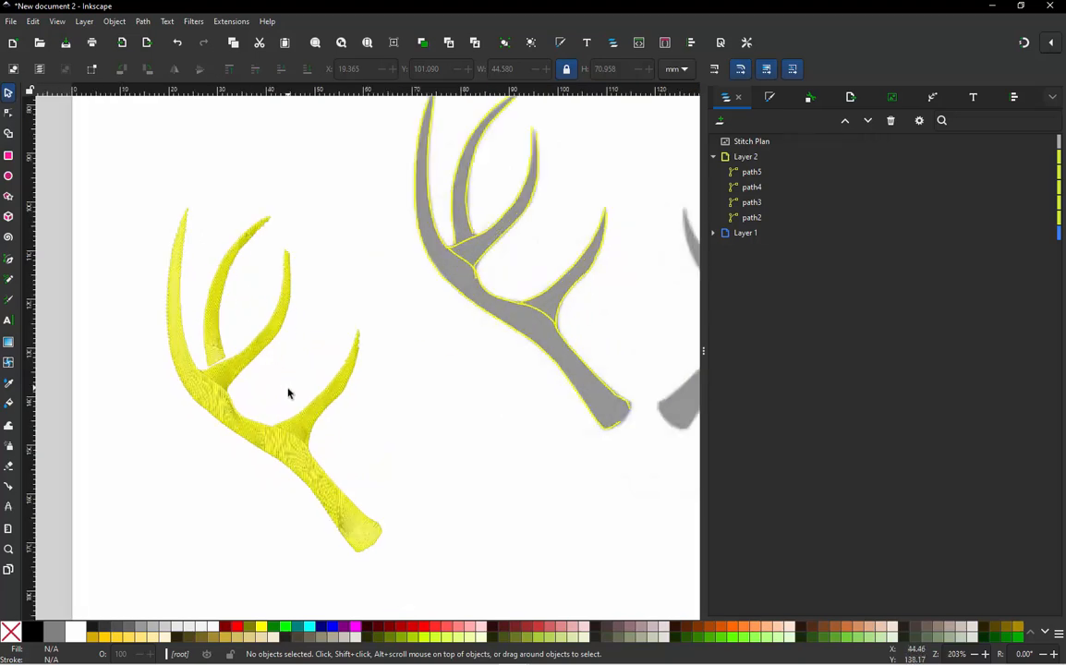
scroll(289, 396, up, 2)
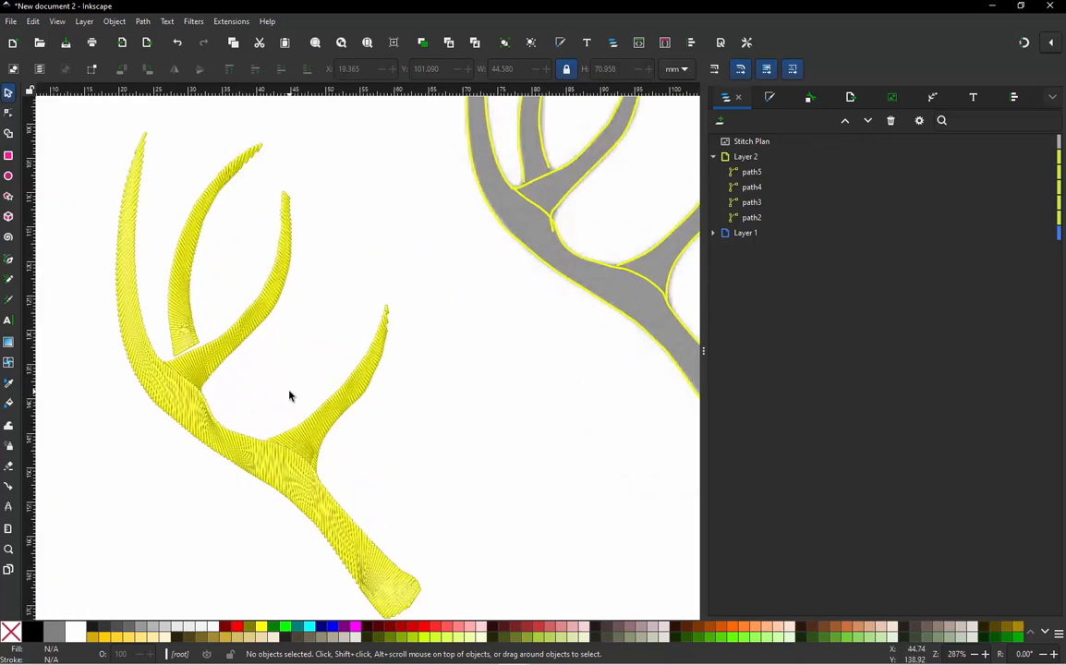
scroll(287, 392, down, 2)
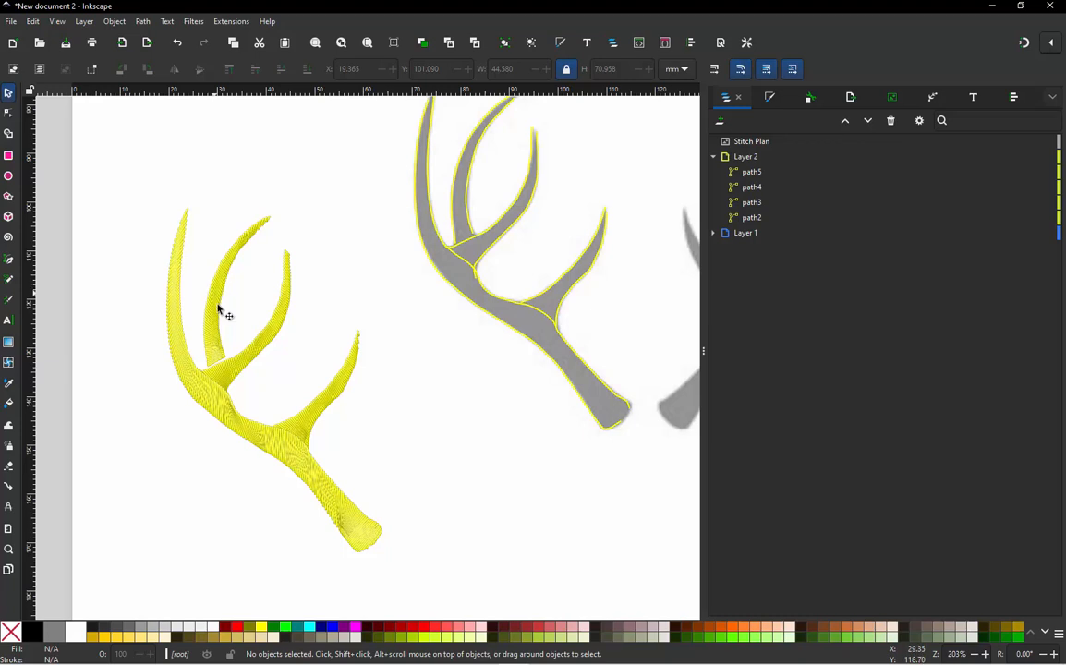
click(220, 312)
key(Delete)
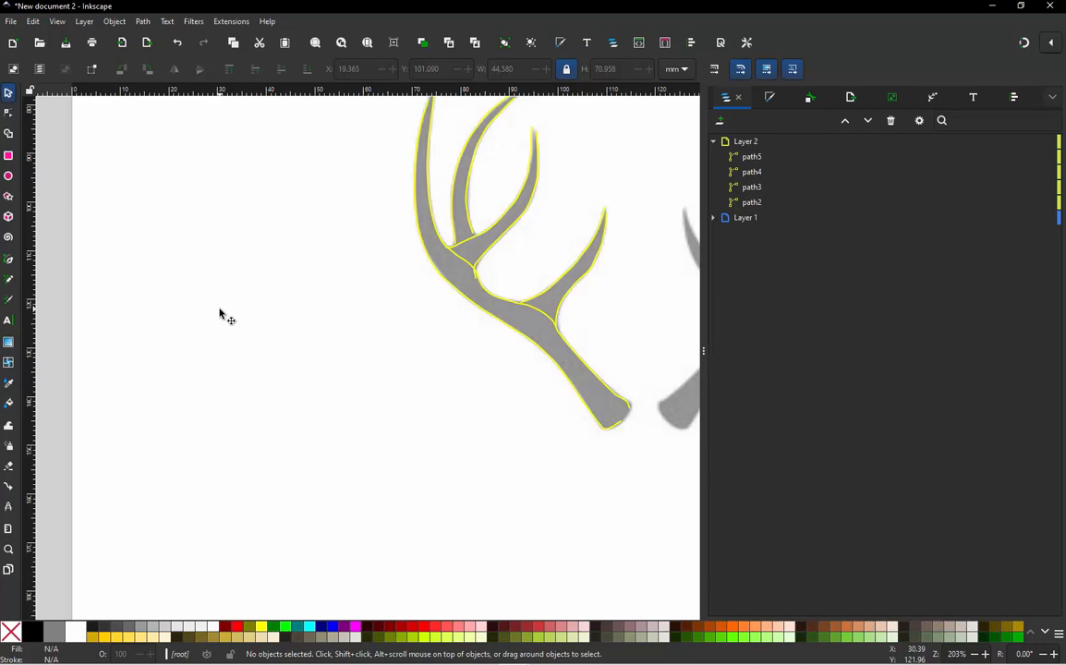
Extend the second tine's two lower ends past the branch line to about X 79.0, Y 109.3 mm and X 82.9, Y 107.5 mm
ctrl+scroll(471, 208, up, 6)
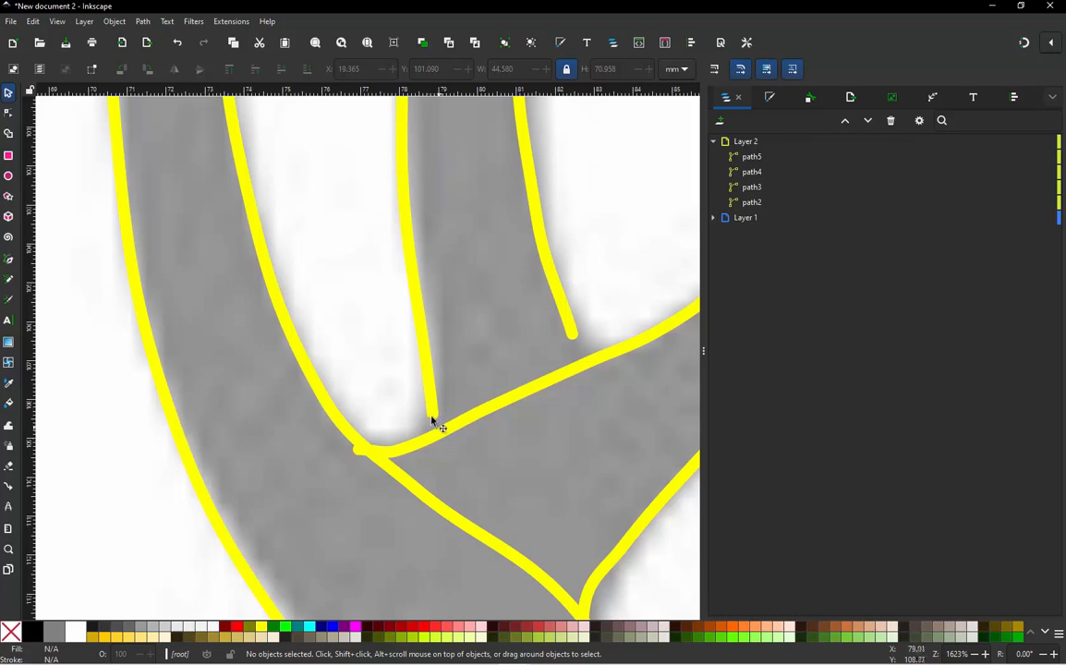
ctrl+scroll(397, 369, down, 4)
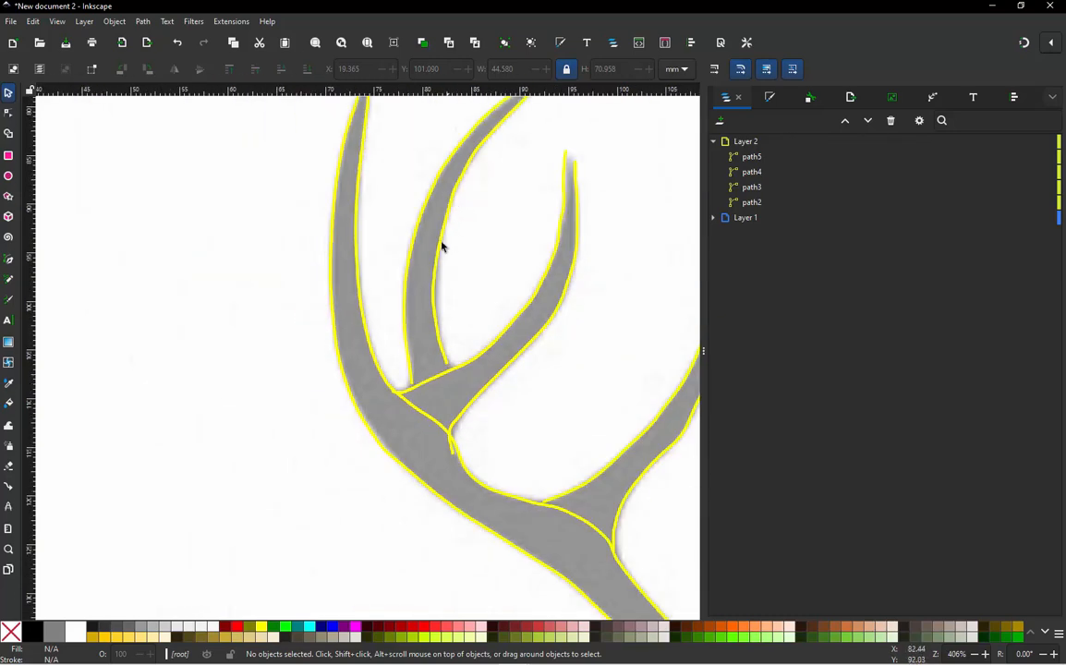
ctrl+scroll(443, 245, down, 1)
ctrl+scroll(439, 325, up, 5)
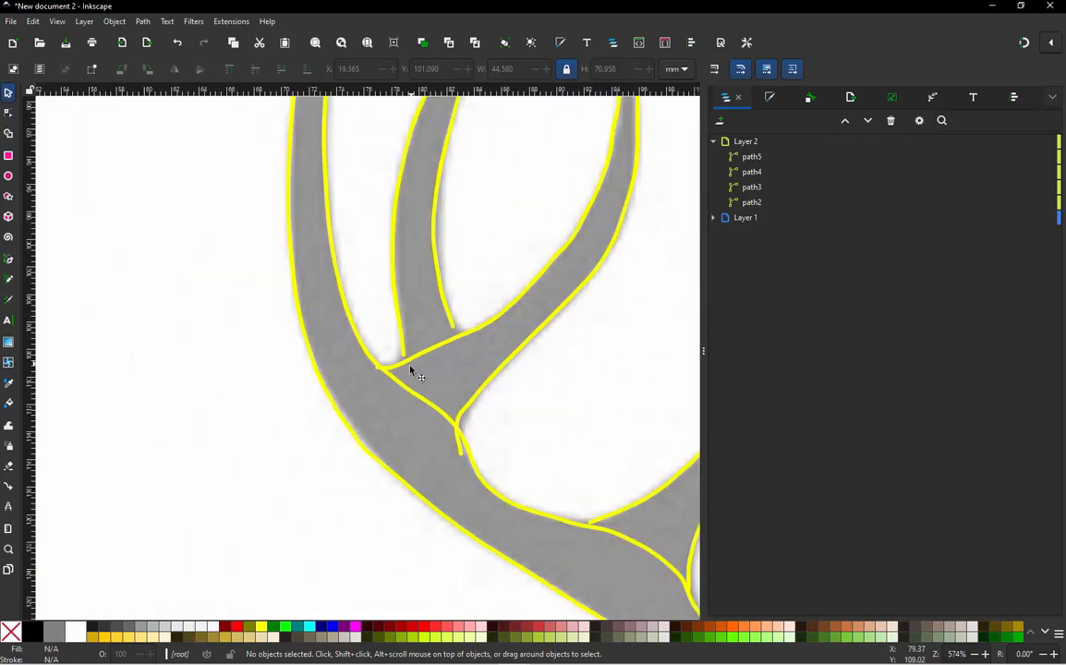
click(398, 341)
double_click(397, 342)
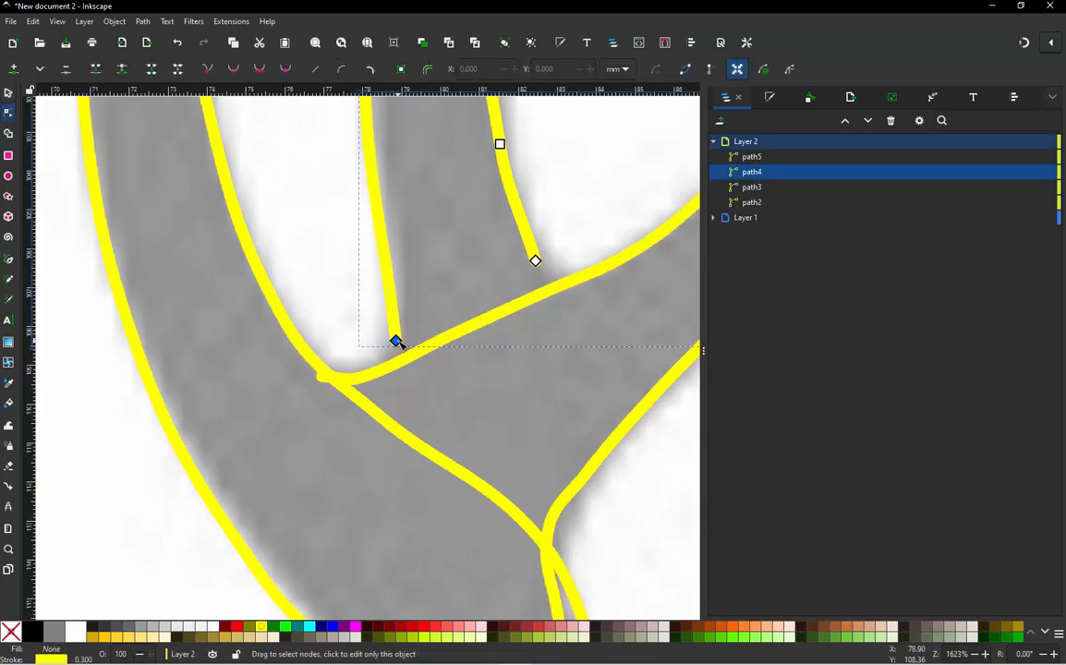
drag(396, 342, 418, 374)
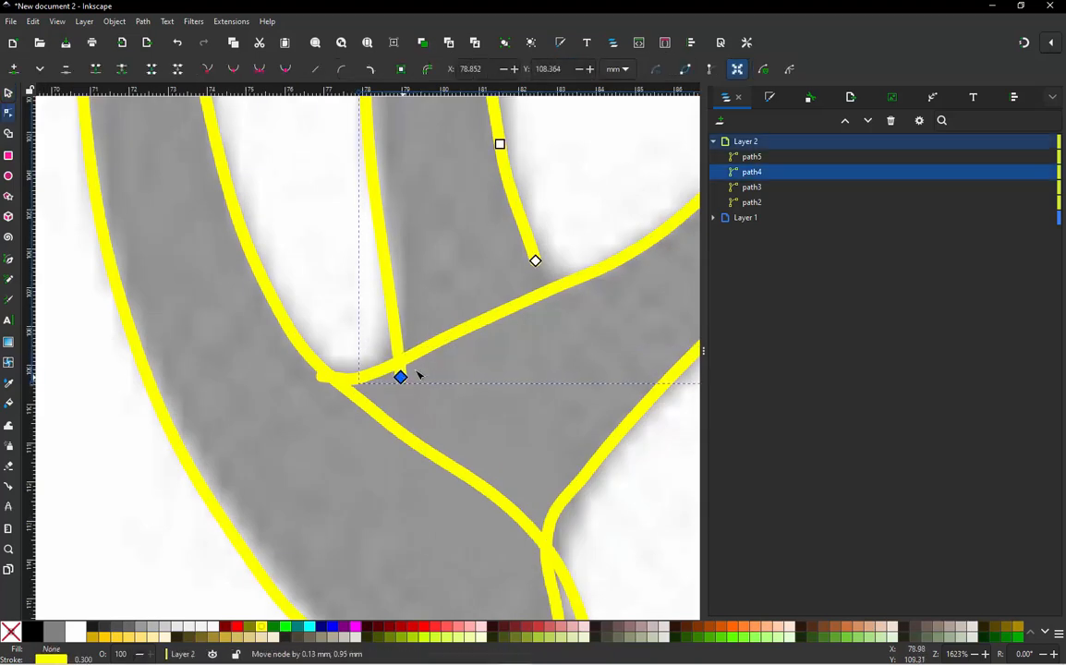
drag(535, 260, 552, 305)
Try to delete the second tine's intermediate nodes along both edges, and undo the deletion
scroll(440, 369, down, 4)
scroll(440, 349, down, 1)
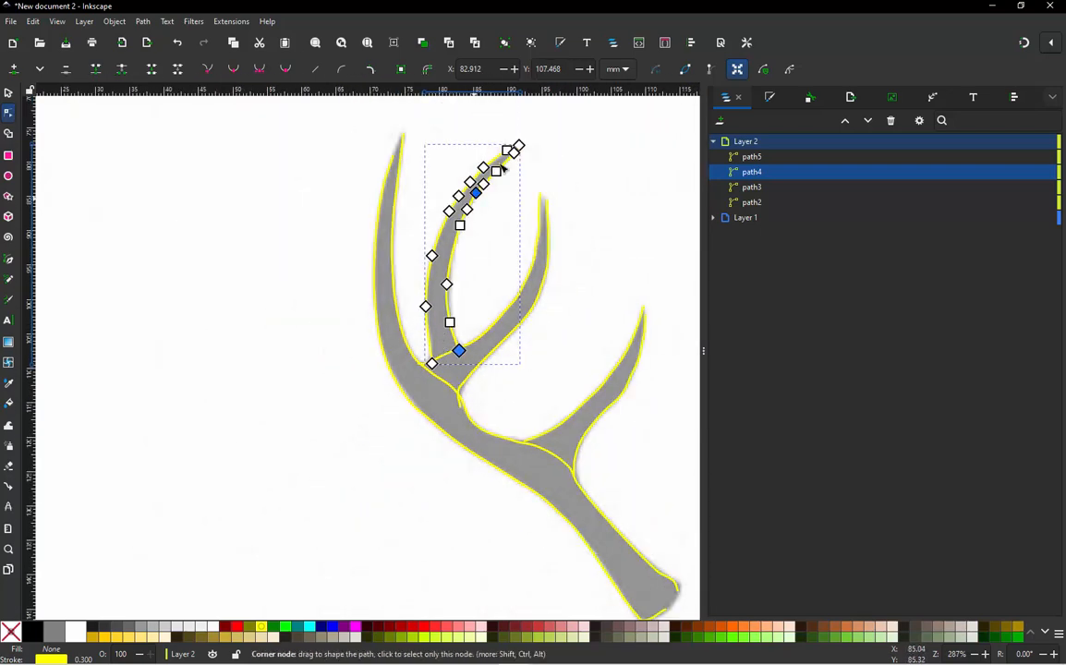
scroll(510, 166, up, 1)
scroll(510, 166, up, 2)
scroll(501, 159, down, 1)
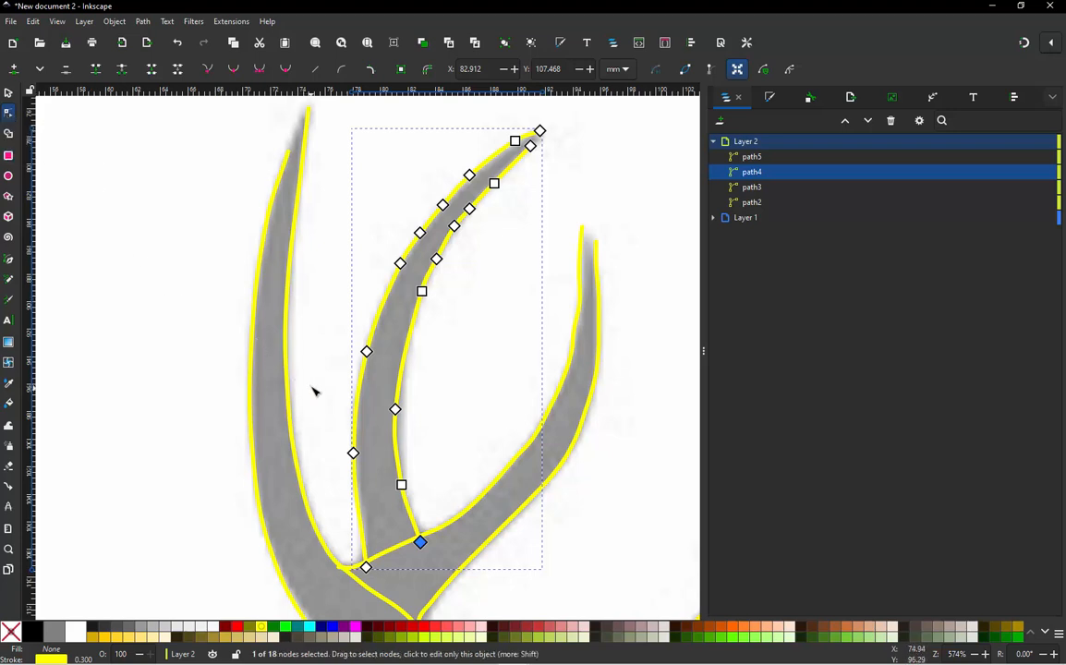
mouse_move(326, 398)
mouse_down()
mouse_move(338, 479)
mouse_move(379, 496)
mouse_move(405, 496)
mouse_move(474, 443)
mouse_move(519, 312)
mouse_move(547, 159)
mouse_move(512, 120)
mouse_move(485, 112)
mouse_up()
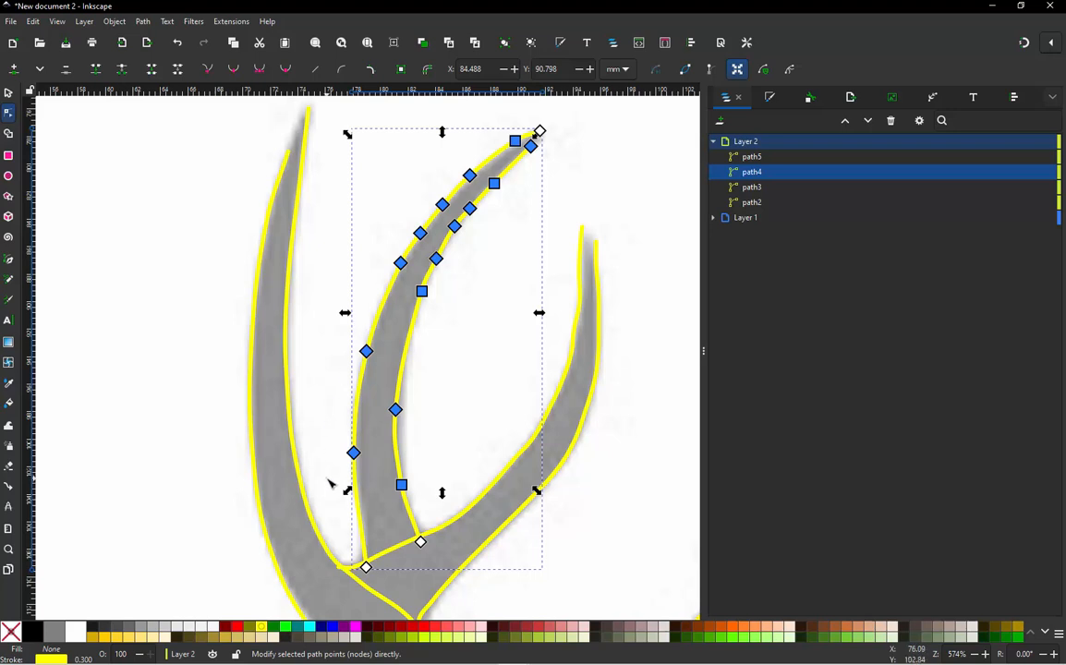
click(328, 413)
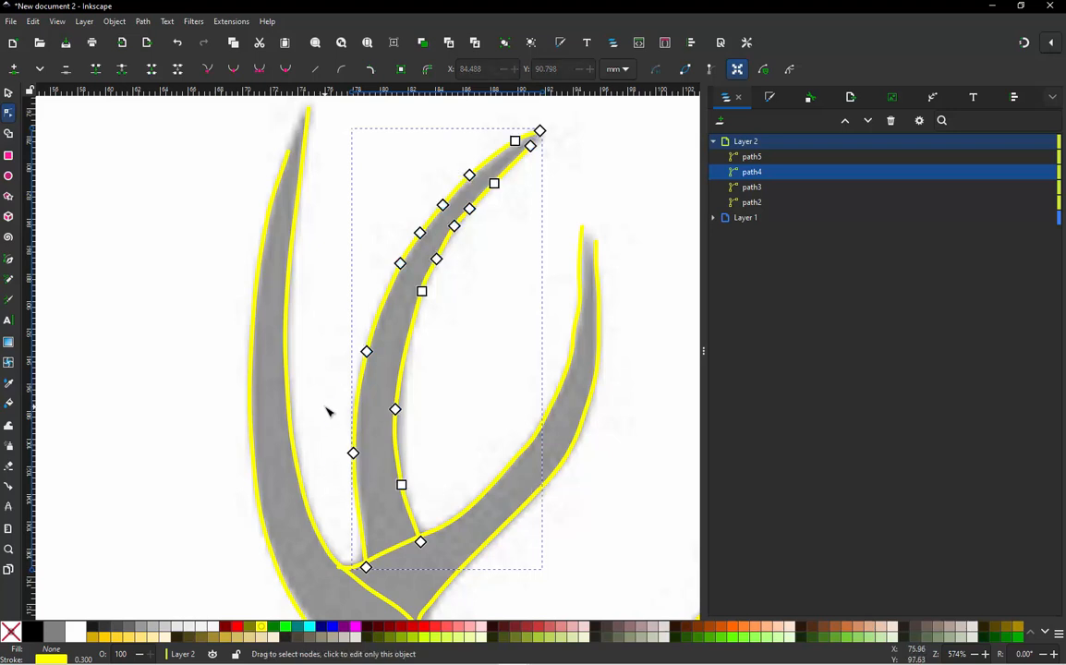
mouse_move(325, 416)
mouse_down()
mouse_move(332, 460)
mouse_move(370, 495)
mouse_move(409, 499)
mouse_move(464, 448)
mouse_move(545, 161)
mouse_move(541, 144)
mouse_move(468, 119)
mouse_up()
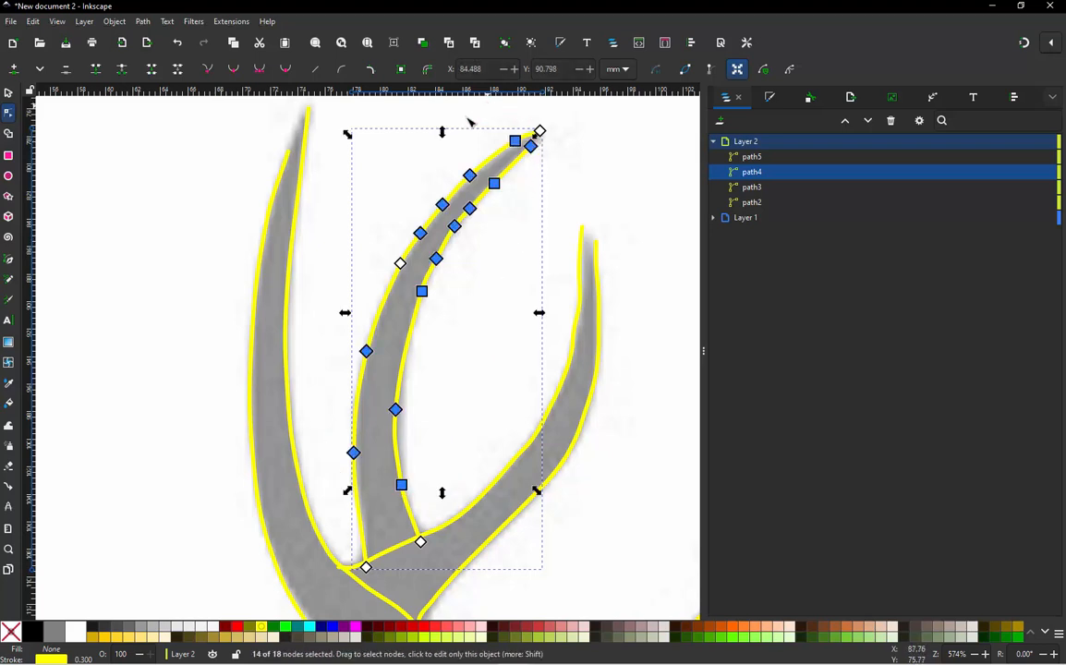
shift+click(401, 264)
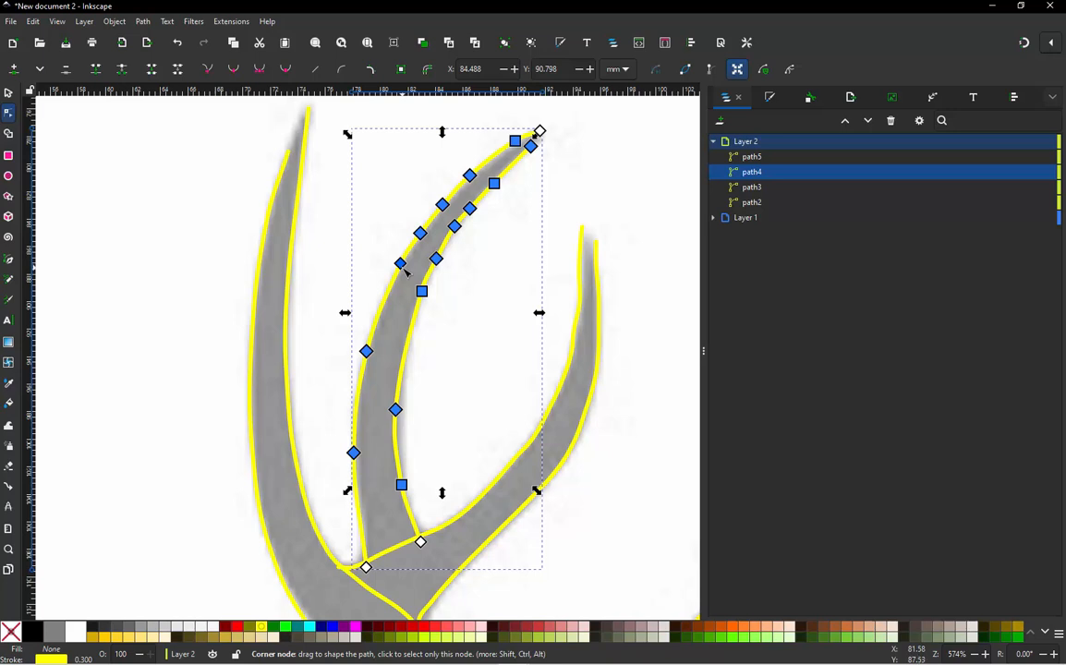
click(331, 379)
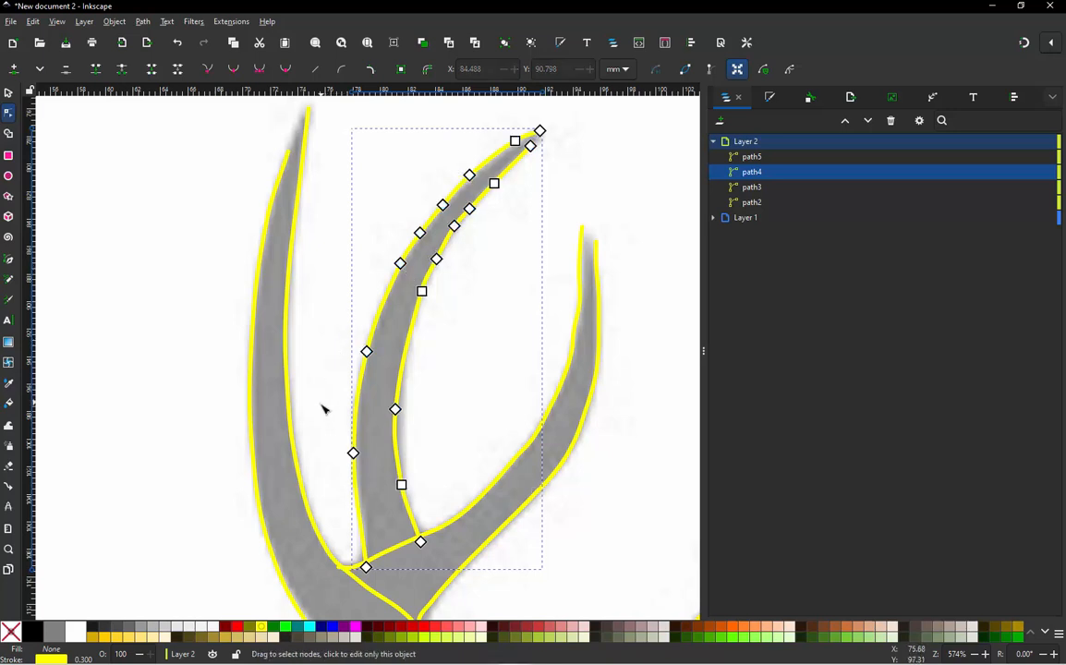
mouse_move(323, 408)
mouse_down()
mouse_move(352, 492)
mouse_move(401, 500)
mouse_move(475, 446)
mouse_move(550, 159)
mouse_move(514, 127)
mouse_move(459, 129)
mouse_move(335, 231)
mouse_up()
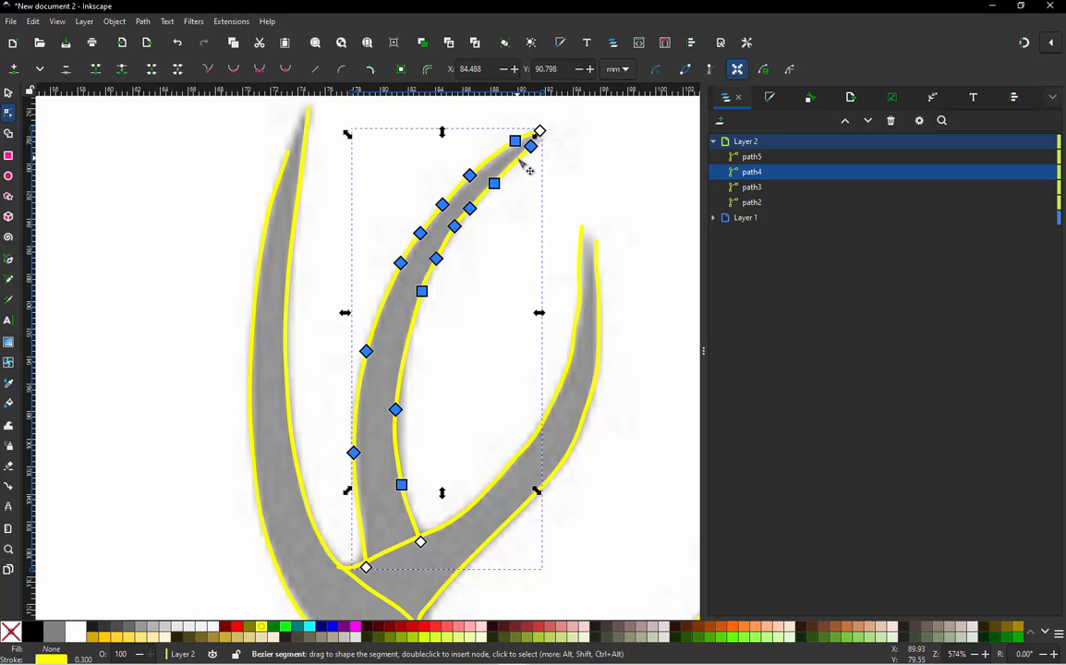
key(Delete)
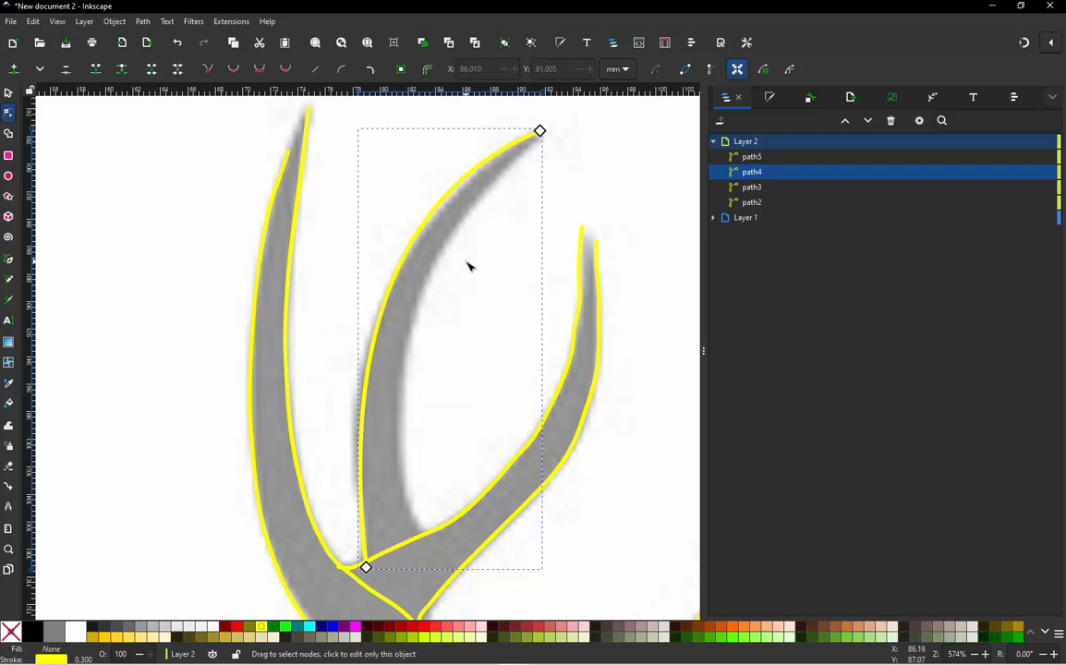
key(ctrl+z)
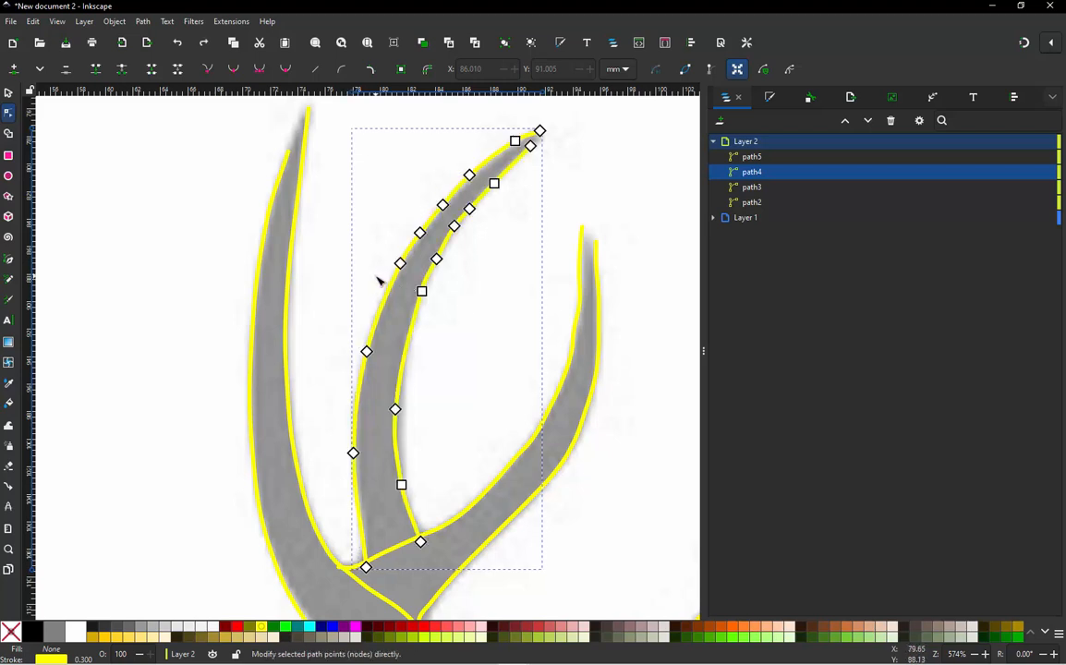
Move the tip node of the second tine's inner edge onto the outer edge's tip, at about X 91.6, Y 77.7 mm
mouse_move(369, 277)
mouse_down()
mouse_move(533, 241)
mouse_move(553, 186)
mouse_move(550, 155)
mouse_move(524, 132)
mouse_move(461, 130)
mouse_up()
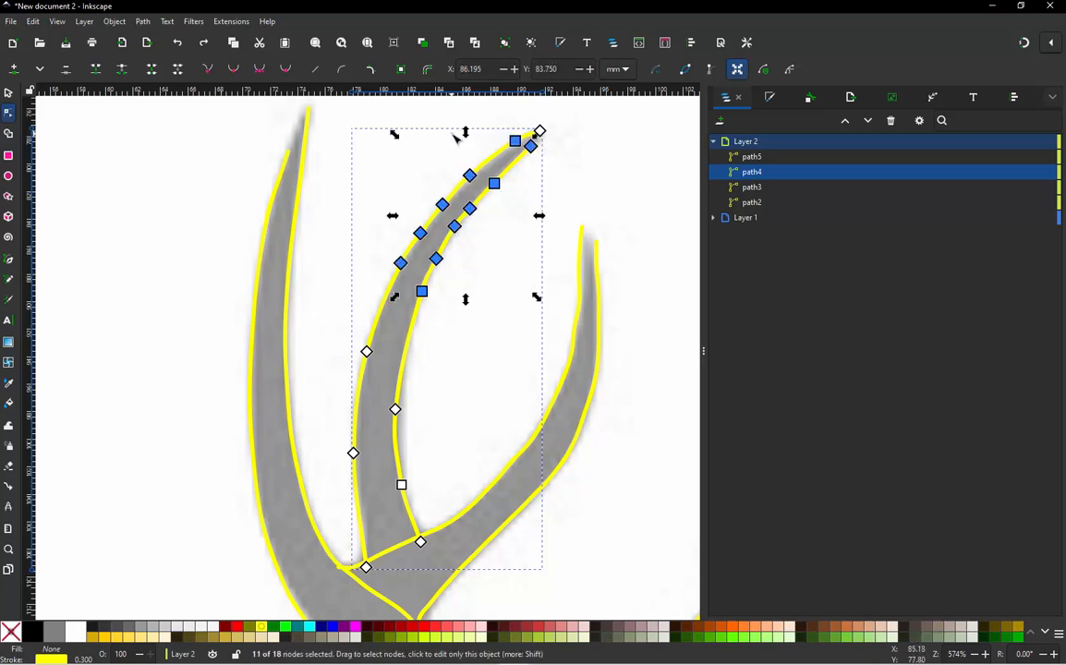
ctrl+scroll(517, 120, up, 2)
click(411, 163)
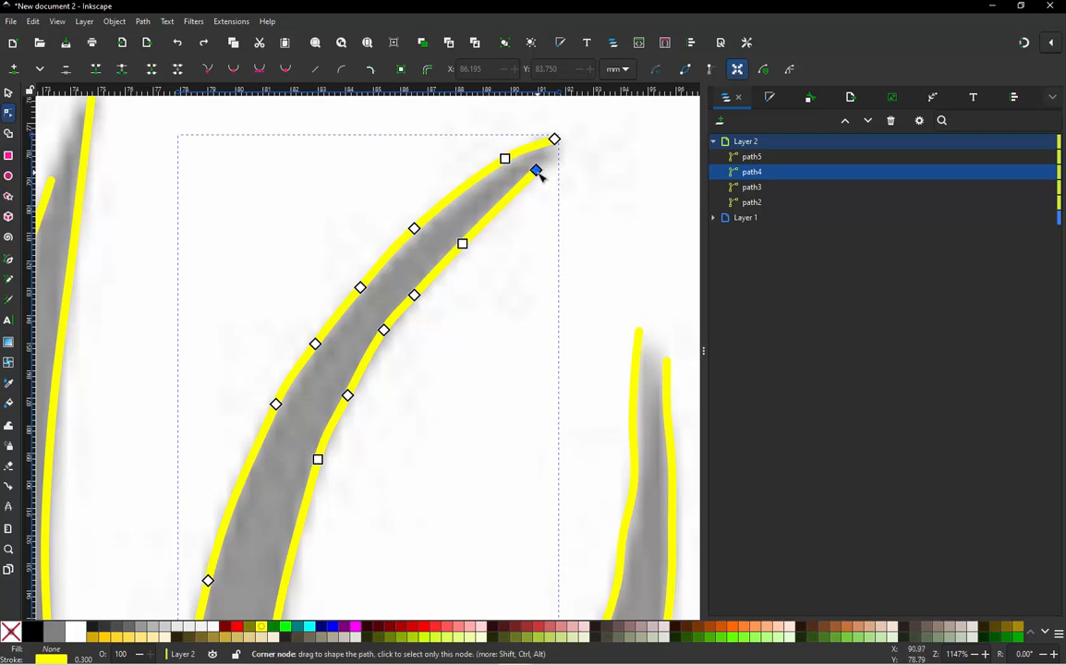
drag(536, 170, 558, 145)
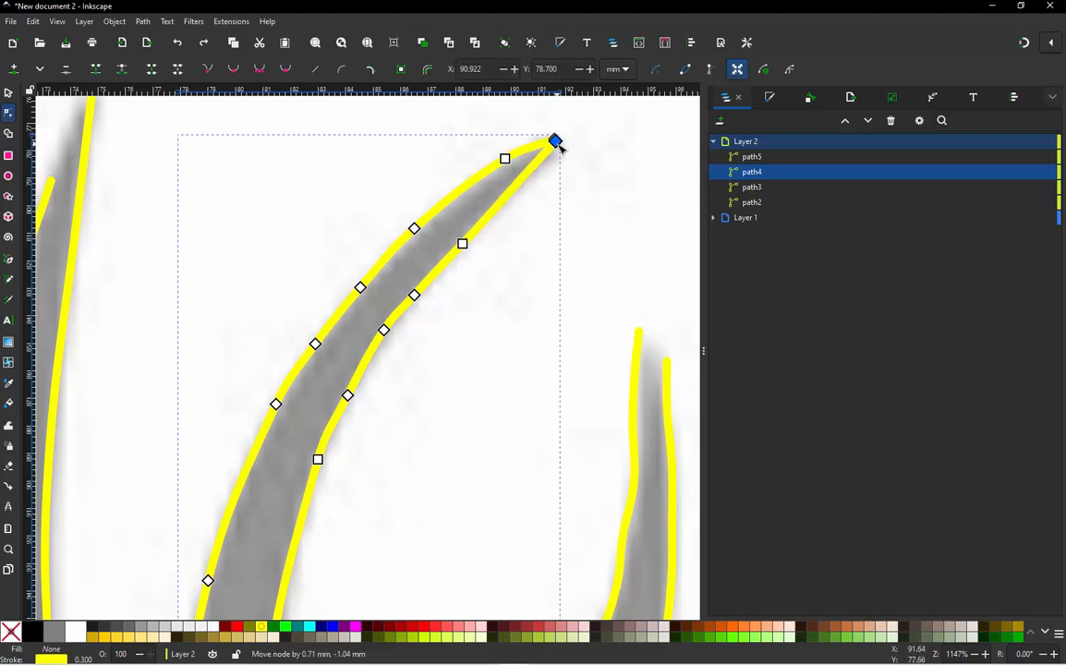
Delete all intermediate nodes along both edges of the second tine, keeping only the end nodes at the tip and base
scroll(517, 180, down, 2)
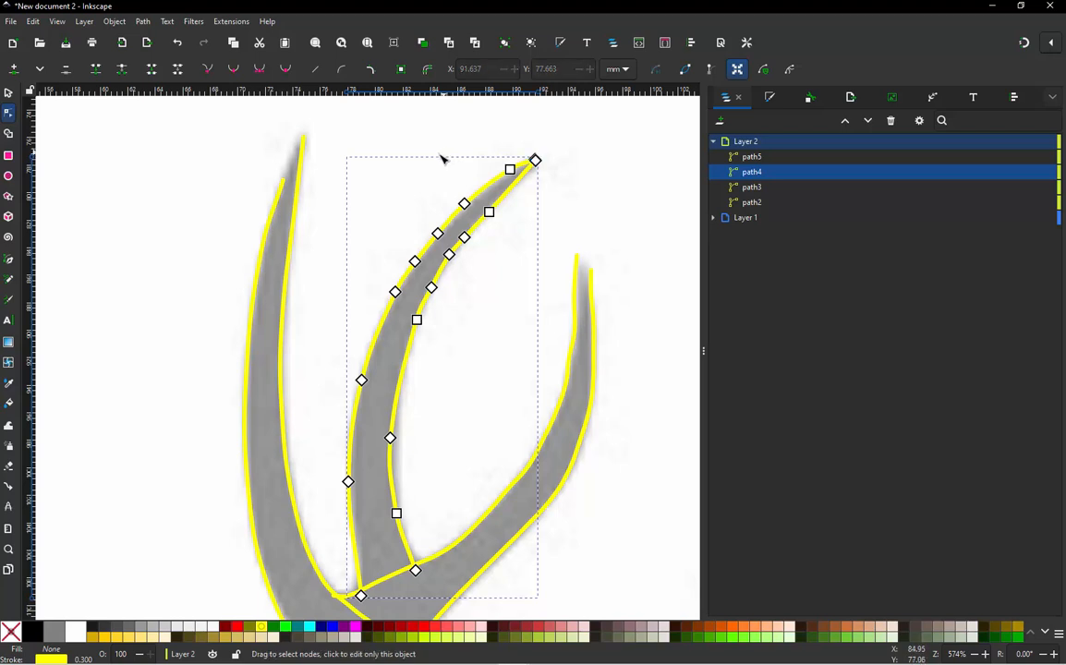
mouse_move(423, 161)
mouse_down()
mouse_move(290, 406)
mouse_move(353, 522)
mouse_move(441, 505)
mouse_move(452, 470)
mouse_move(504, 247)
mouse_move(525, 201)
mouse_move(521, 164)
mouse_move(458, 136)
mouse_up()
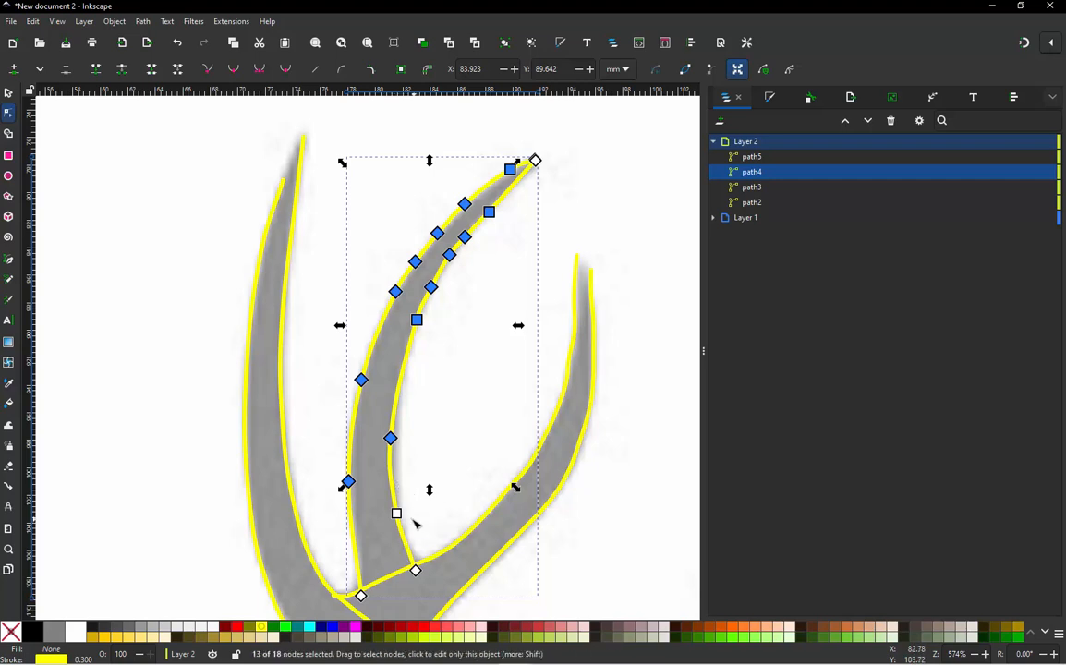
shift+click(397, 514)
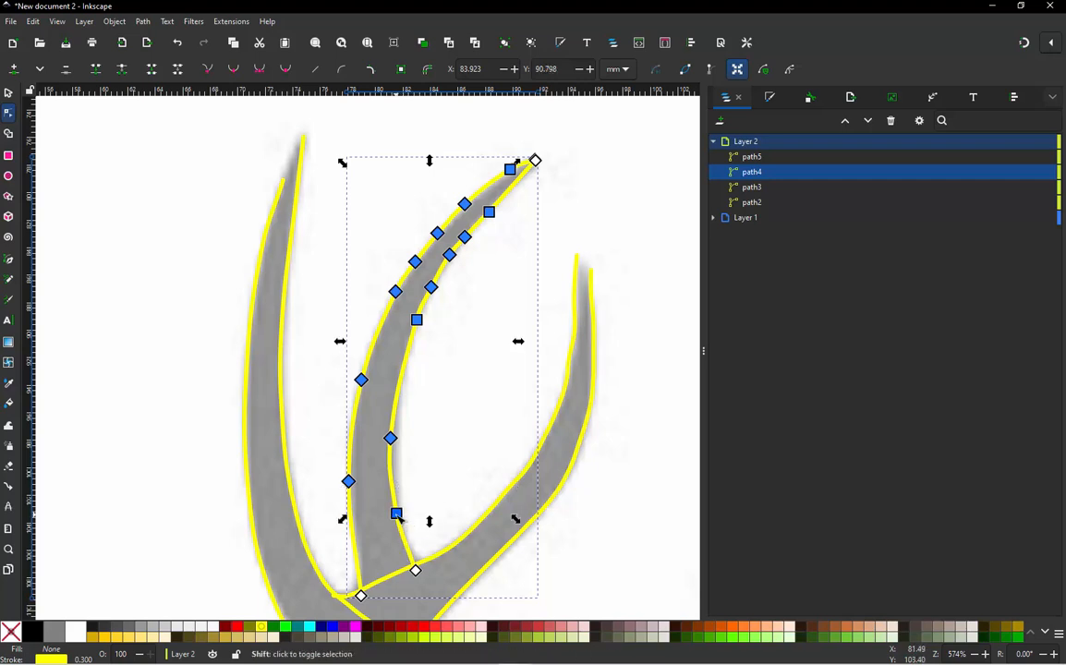
key(Delete)
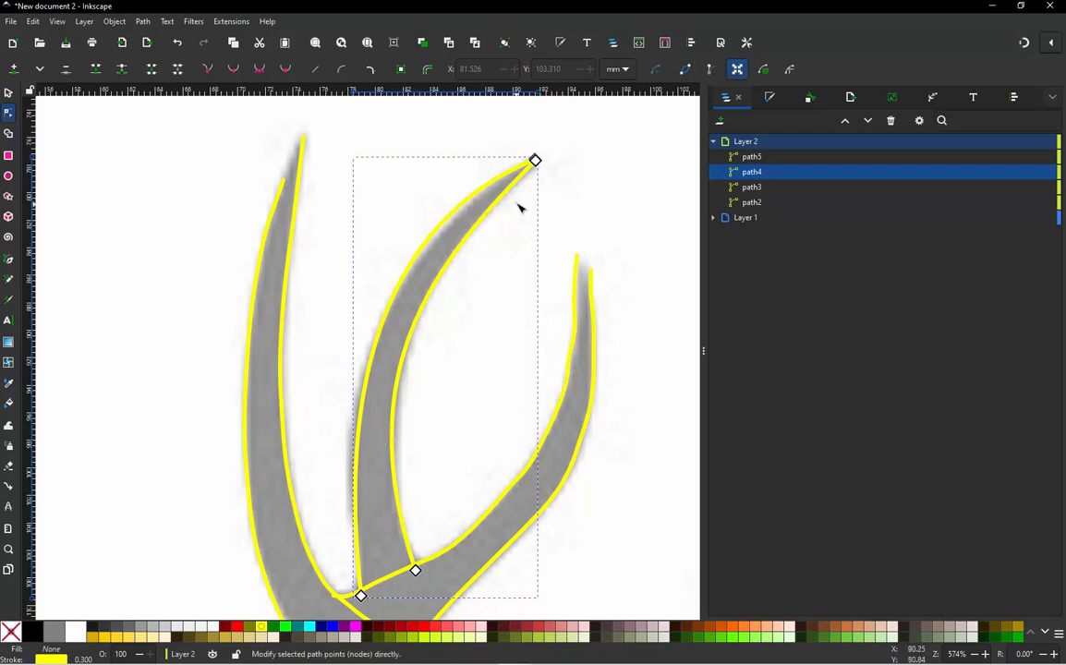
Show the Bézier handles and reshape the second tine's inner edge to follow the grey antler
click(535, 160)
click(710, 71)
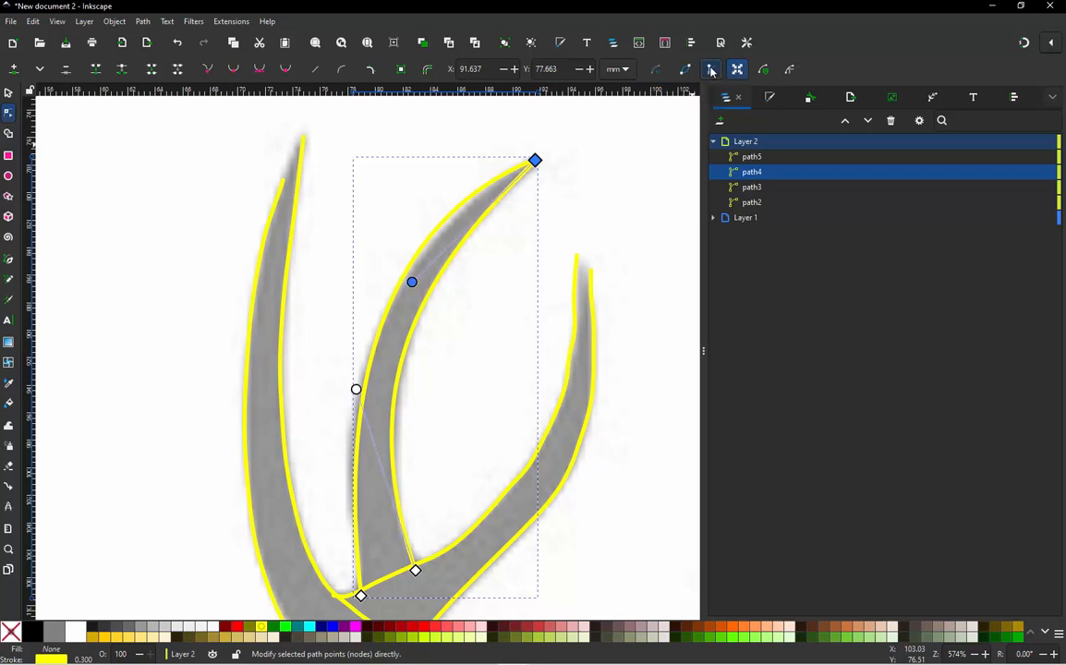
drag(358, 392, 371, 419)
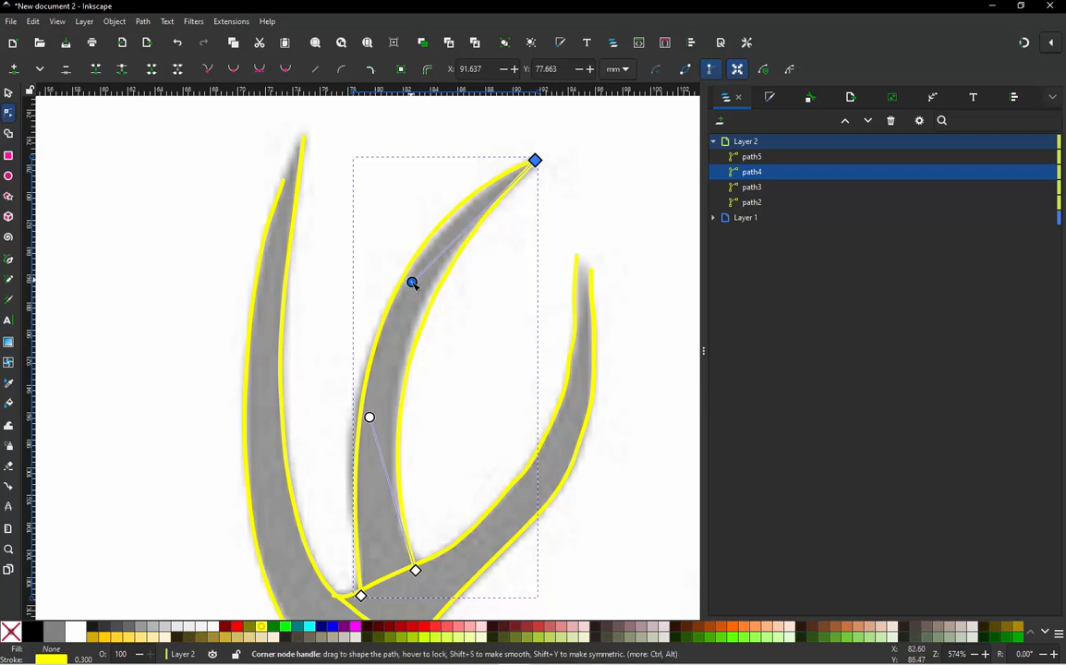
Bend the second tine's outer edge outward with its base and tip handles to match the grey antler, and clear the selection
click(360, 595)
drag(341, 434, 327, 434)
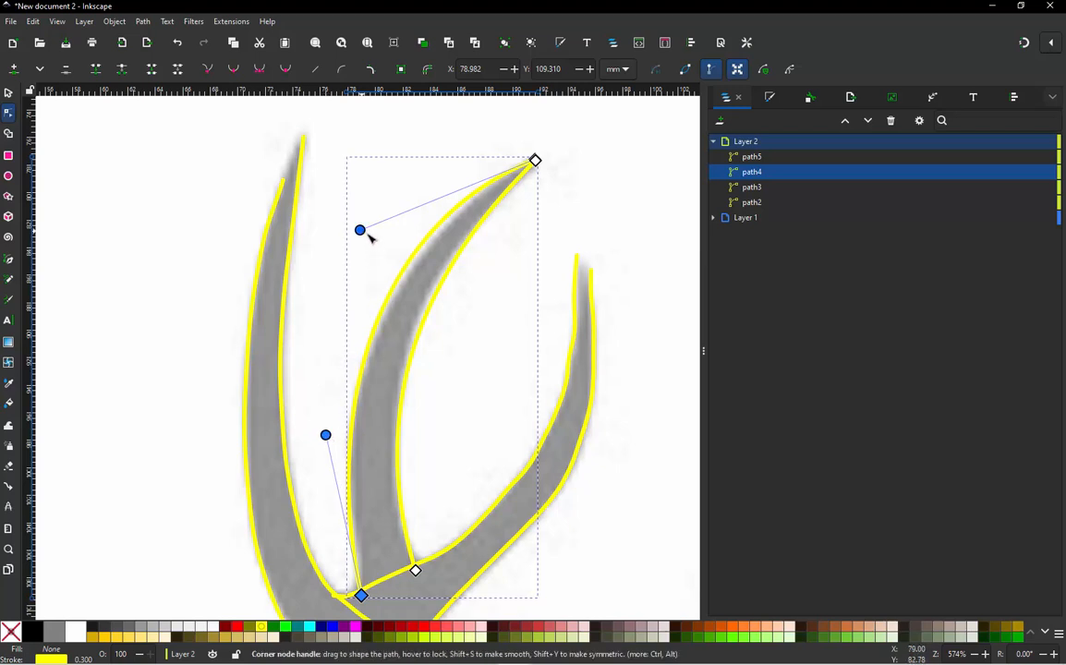
drag(360, 231, 356, 252)
scroll(354, 251, down, 2)
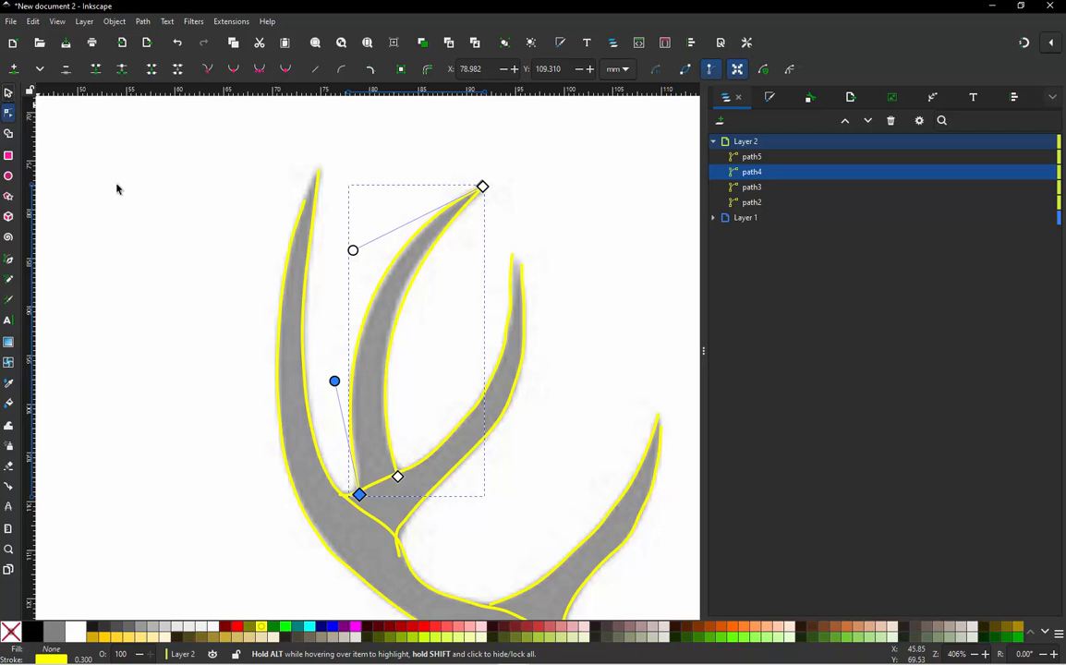
key(s)
click(414, 196)
Move the tip node of the third tine's outer edge onto the inner edge's tip, at about X 94.8, Y 84.5 mm
scroll(413, 196, up, 1)
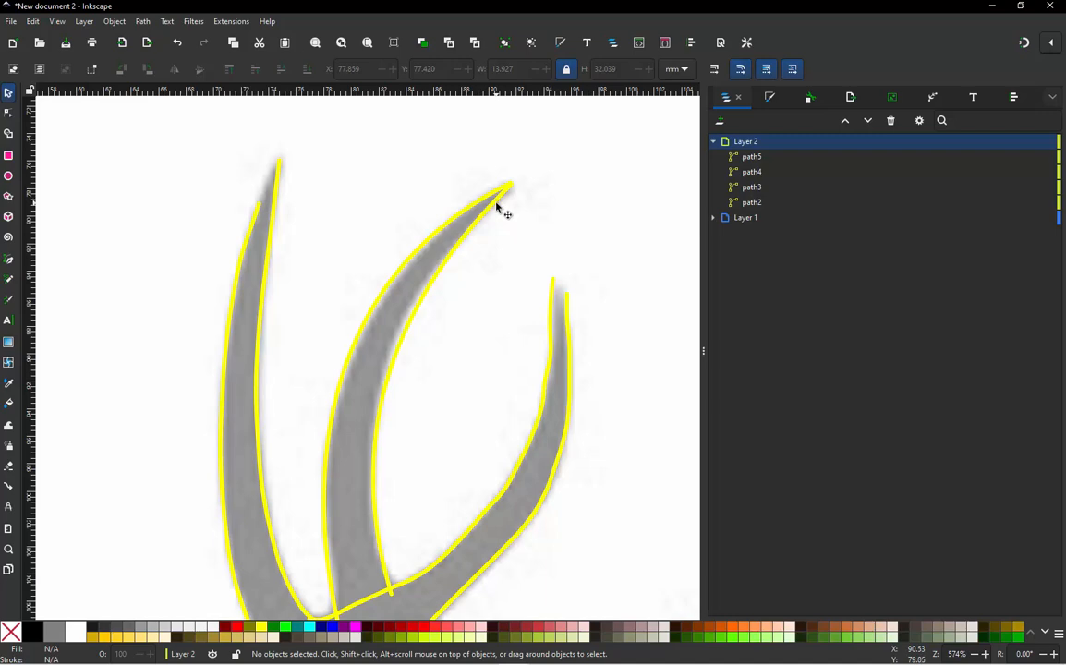
ctrl+scroll(497, 209, down, 1)
ctrl+scroll(533, 296, up, 1)
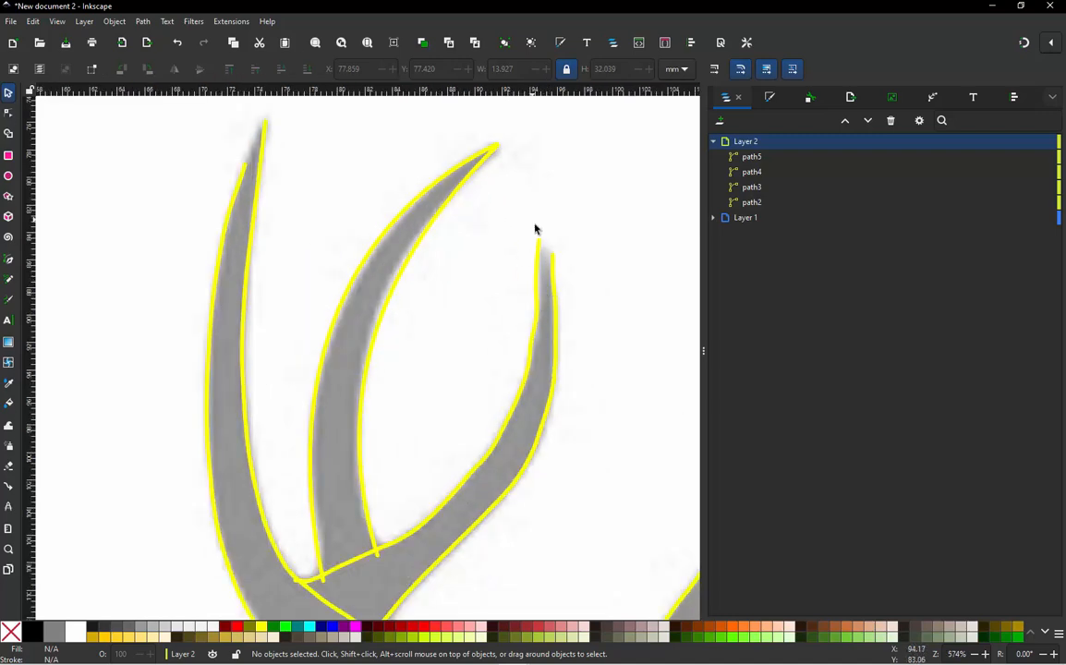
ctrl+scroll(536, 231, up, 2)
ctrl+scroll(553, 259, up, 1)
double_click(560, 260)
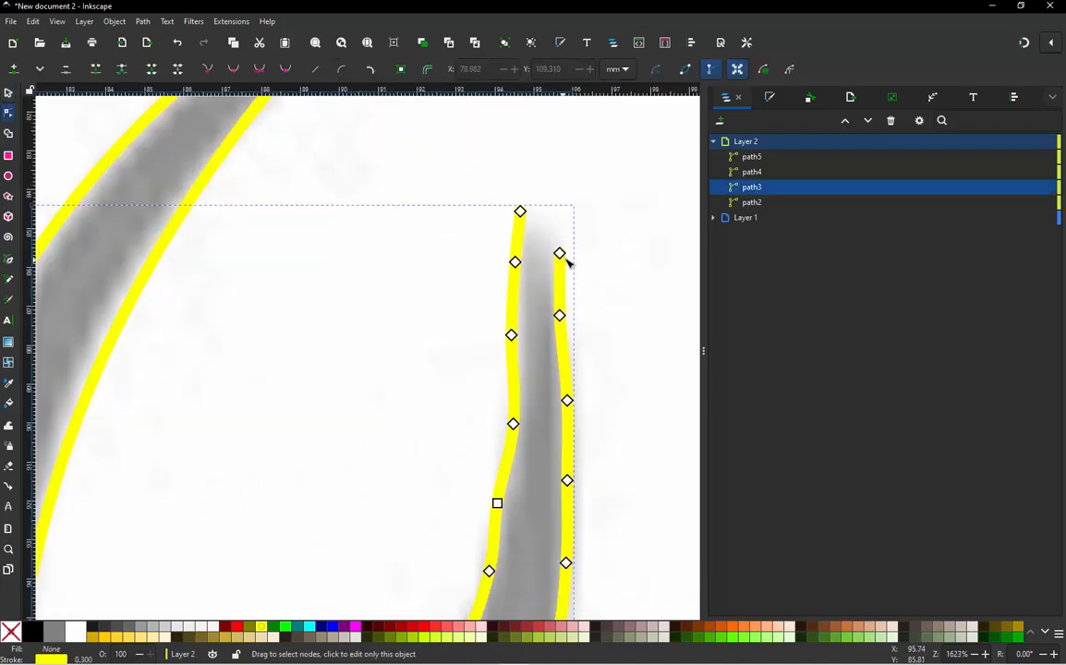
click(561, 253)
drag(560, 253, 526, 210)
ctrl+scroll(532, 194, down, 2)
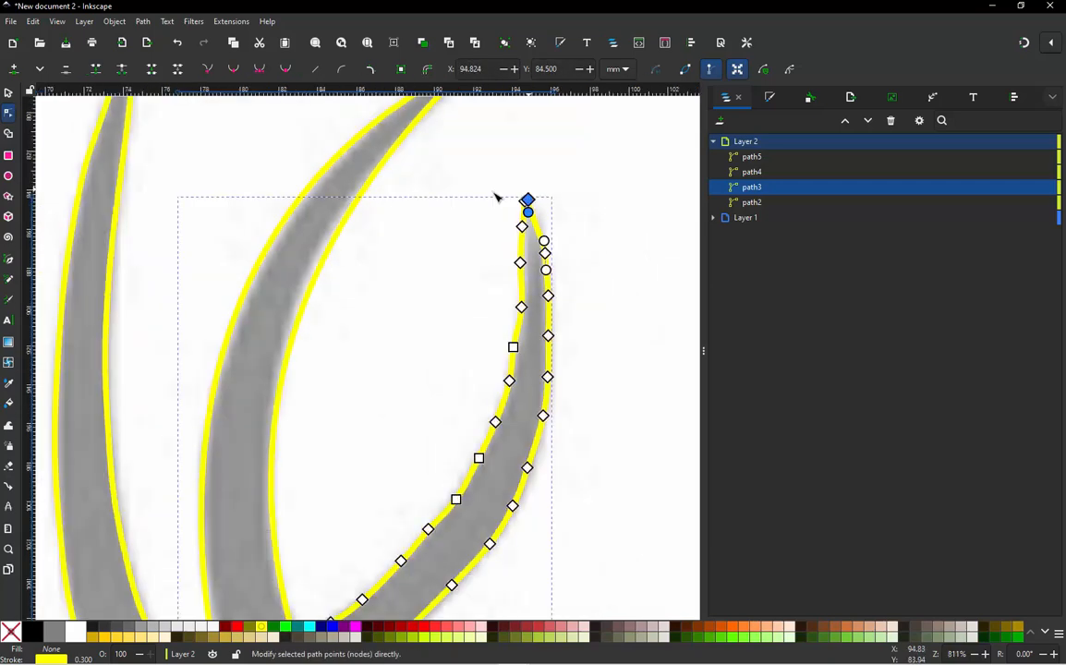
click(479, 208)
ctrl+scroll(479, 210, down, 1)
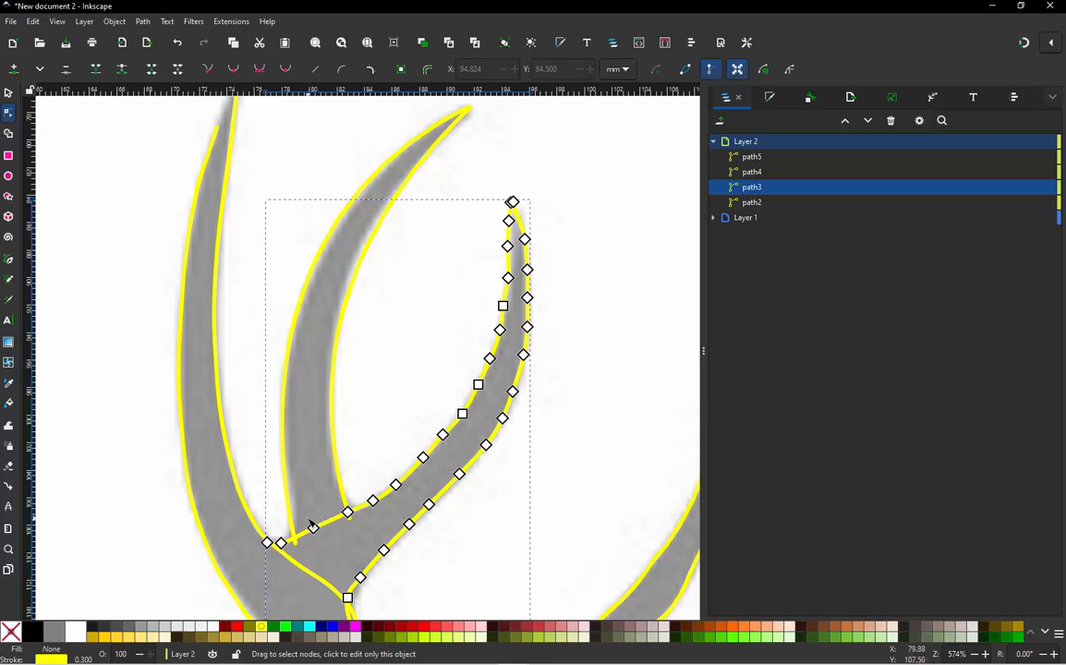
Try to delete the intermediate nodes along both edges of the third tine in one go, and undo the deletion
ctrl+scroll(315, 356, down, 1)
ctrl+scroll(328, 435, up, 1)
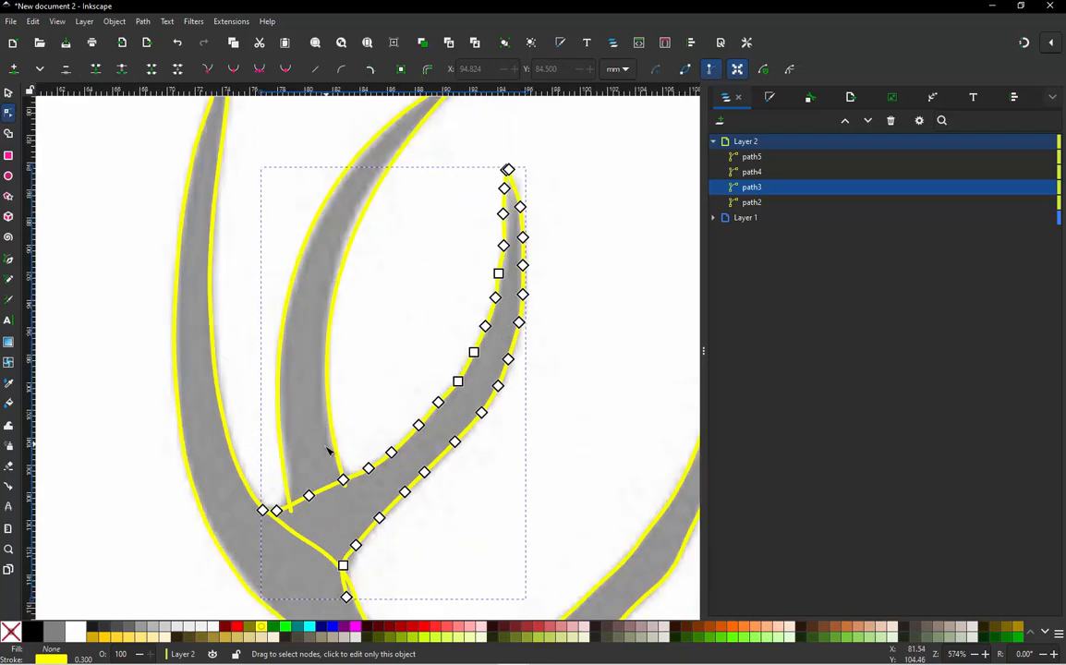
mouse_move(360, 409)
alt+mouse_down()
mouse_move(282, 490)
mouse_move(302, 522)
mouse_move(374, 565)
mouse_move(528, 468)
mouse_move(605, 294)
mouse_move(599, 232)
mouse_move(507, 180)
mouse_move(482, 177)
mouse_move(407, 250)
alt+mouse_up()
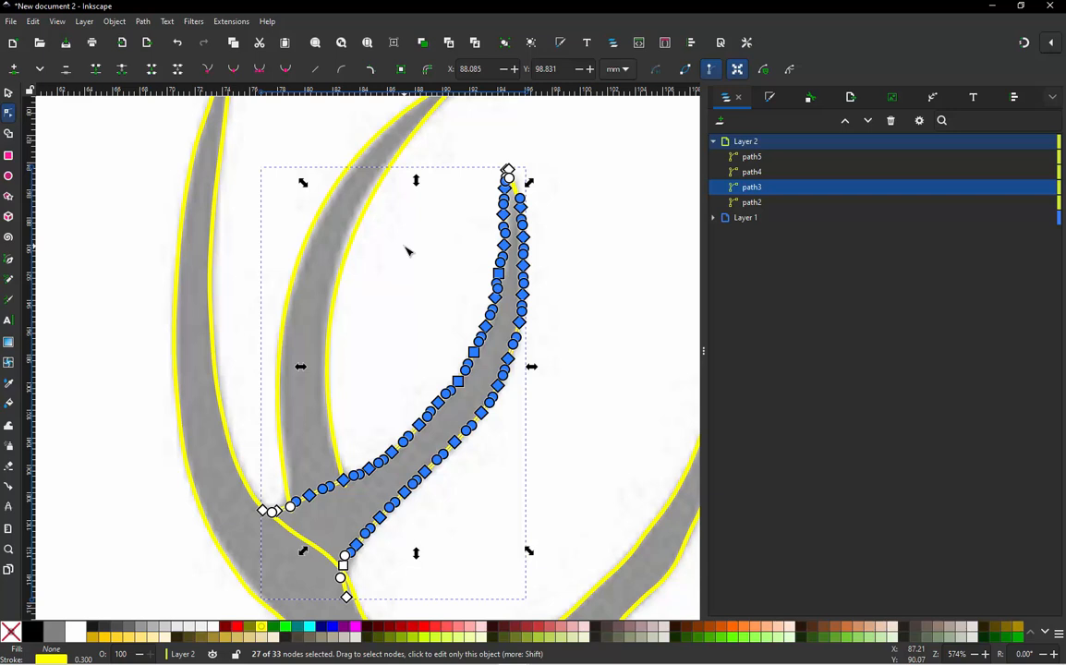
key(Delete)
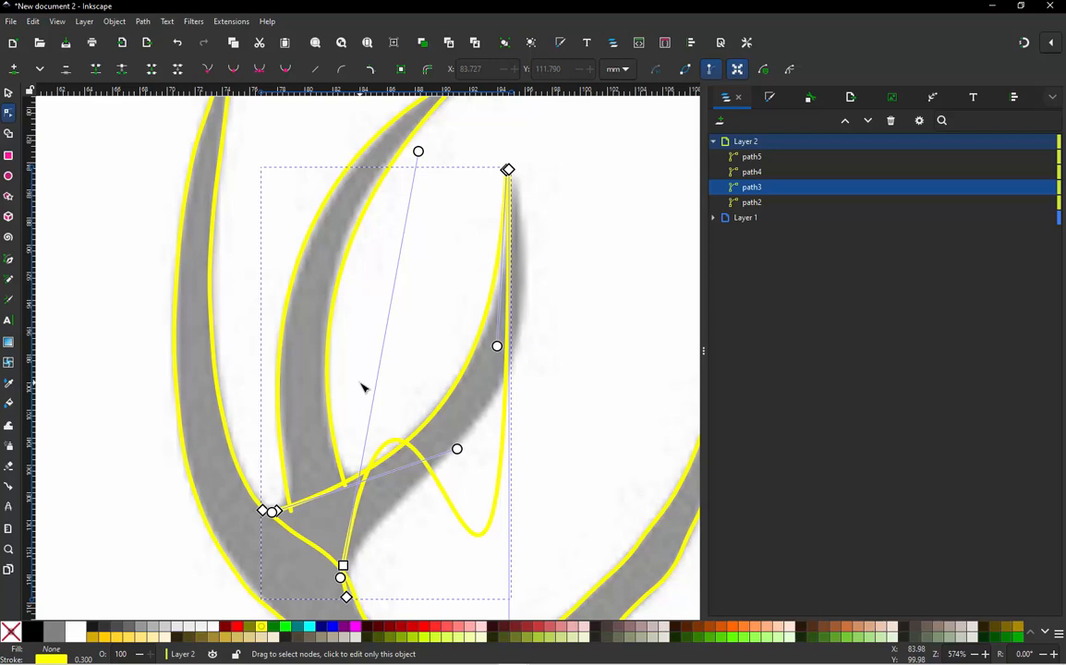
key(ctrl+z)
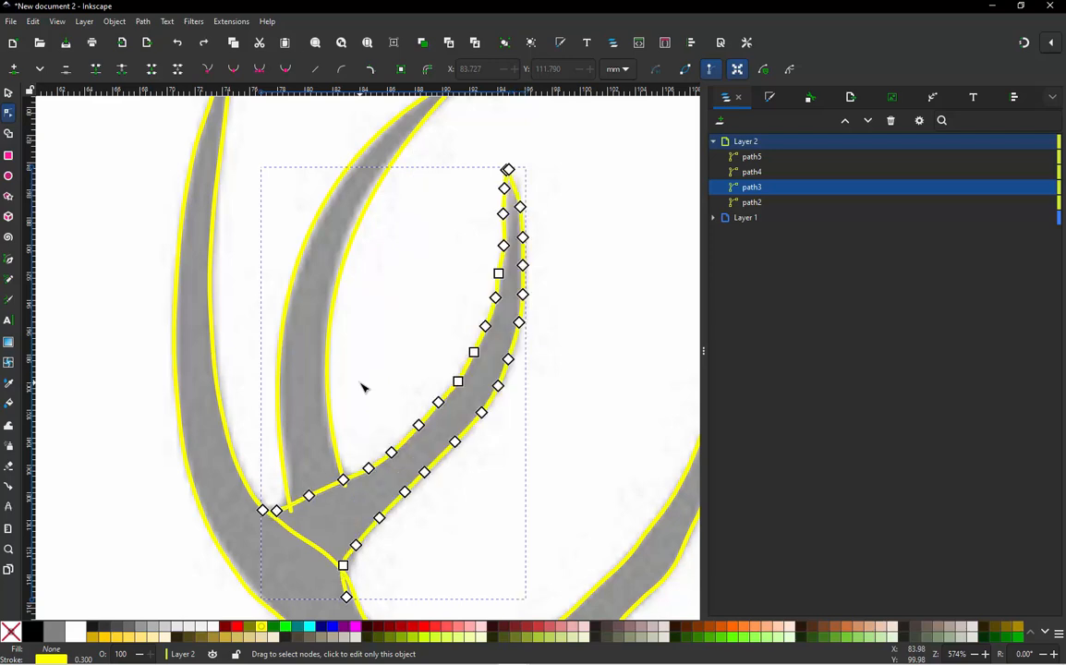
click(385, 359)
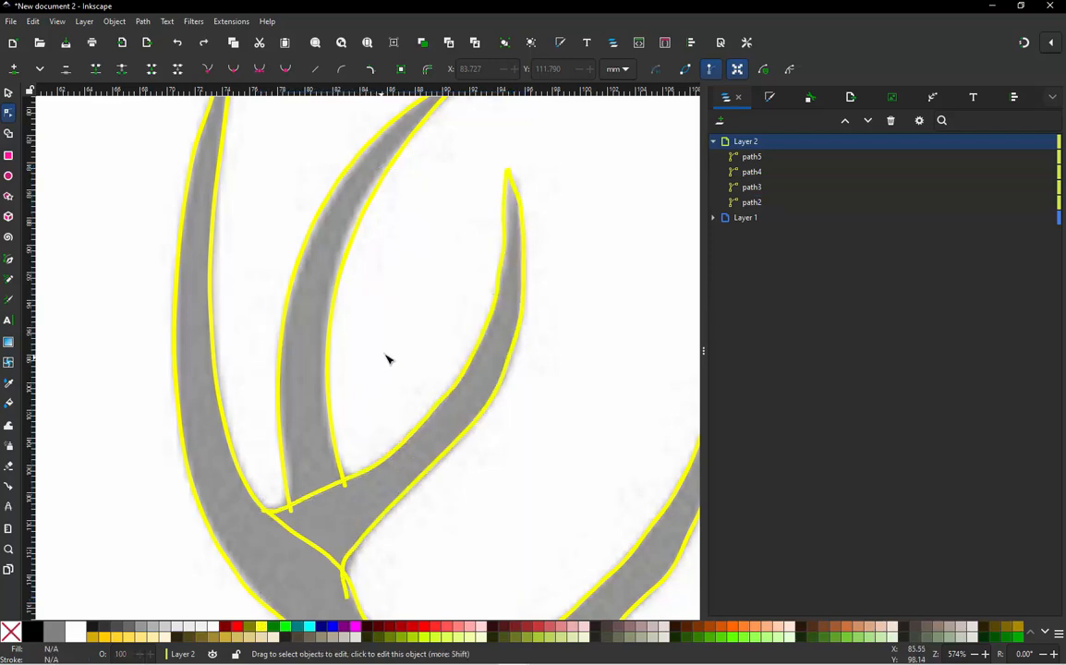
Delete the nodes along the lower half of the third tine's outer edge one by one, starting at the fork
click(471, 377)
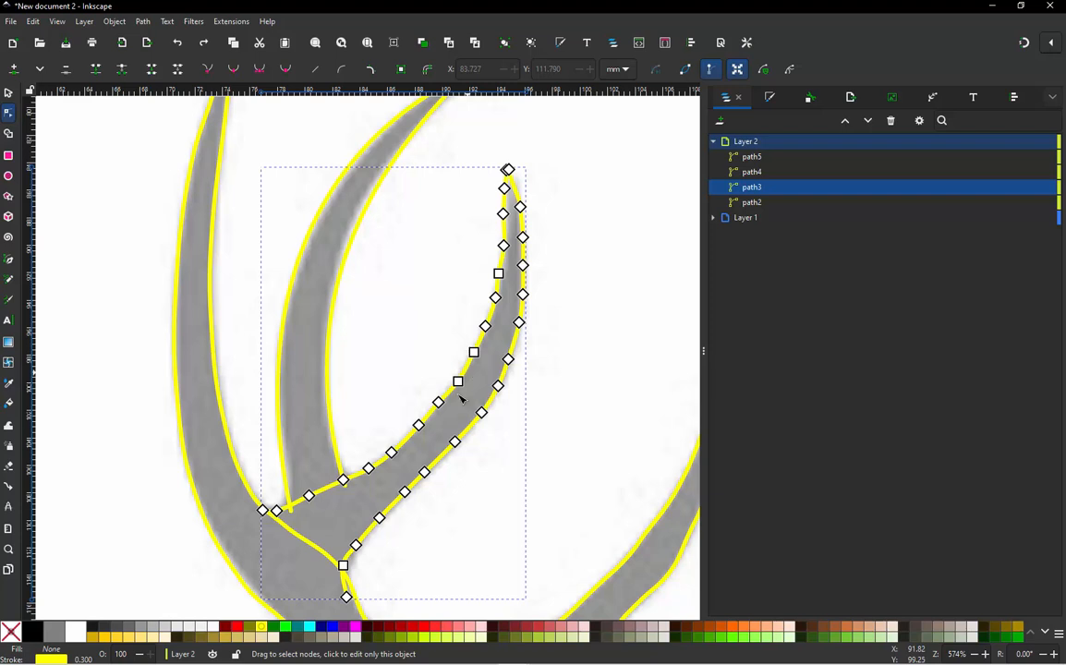
ctrl+alt+click(344, 565)
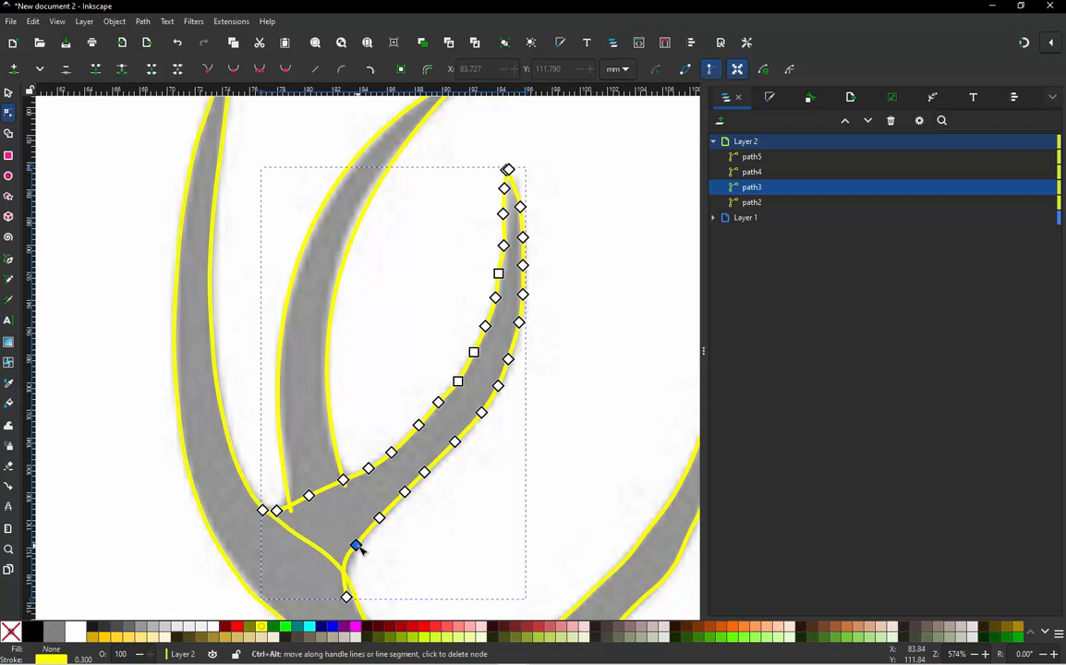
ctrl+alt+click(356, 545)
ctrl+alt+click(378, 517)
ctrl+alt+click(405, 492)
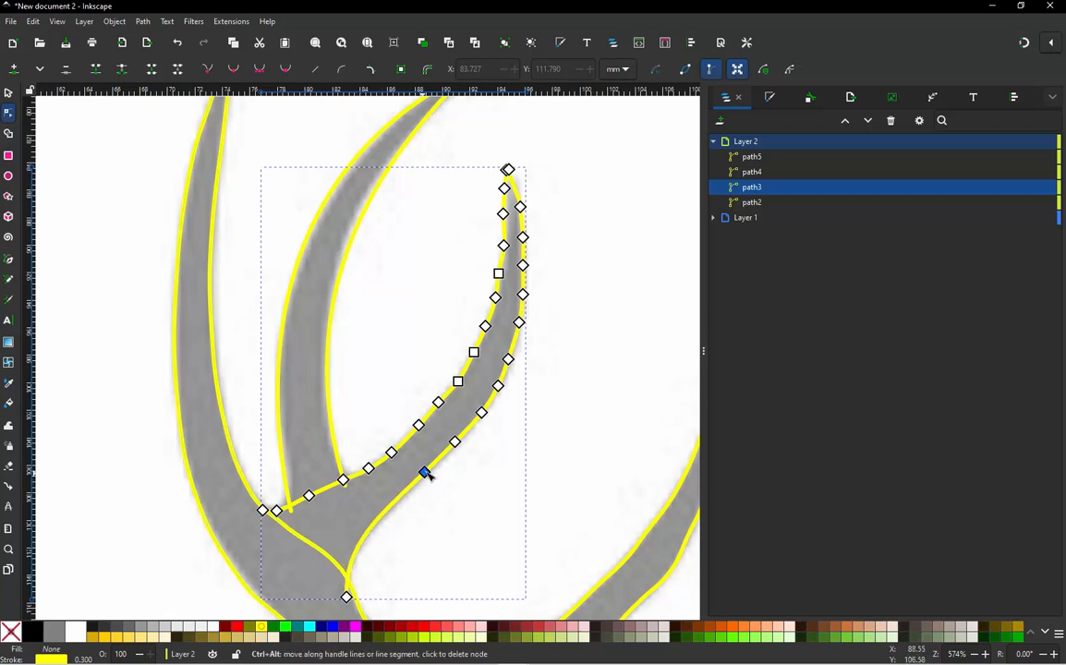
ctrl+alt+click(424, 472)
ctrl+alt+click(454, 442)
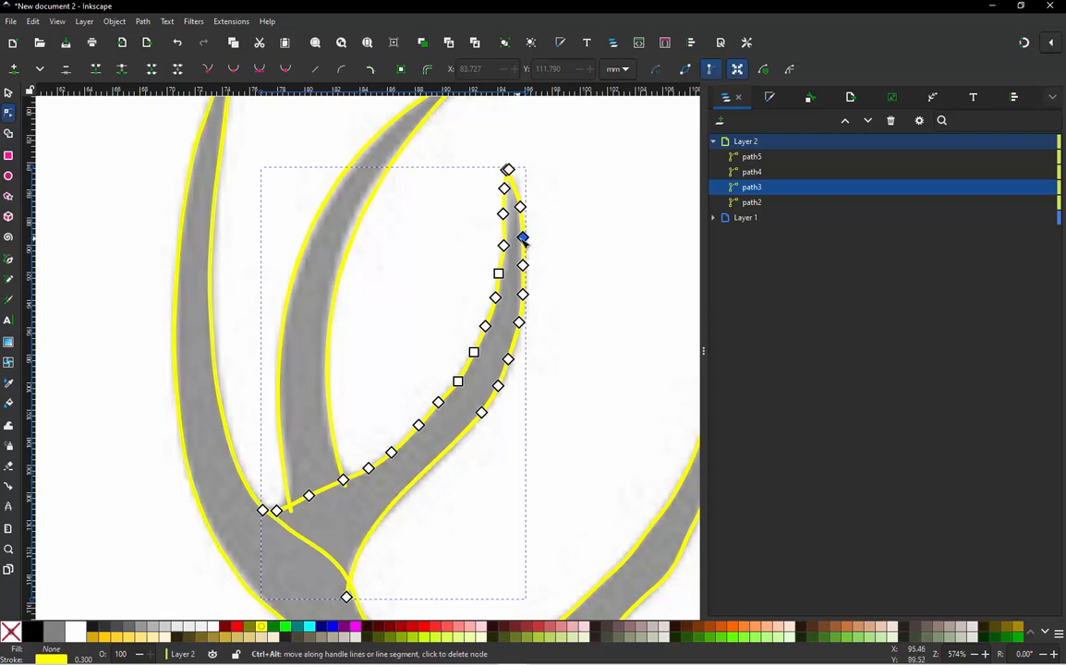
Thin out the nodes on the upper part of the third tine's outer edge, restoring the one nearest the tip after deleting it
ctrl+alt+click(523, 239)
ctrl+alt+click(520, 208)
click(523, 262)
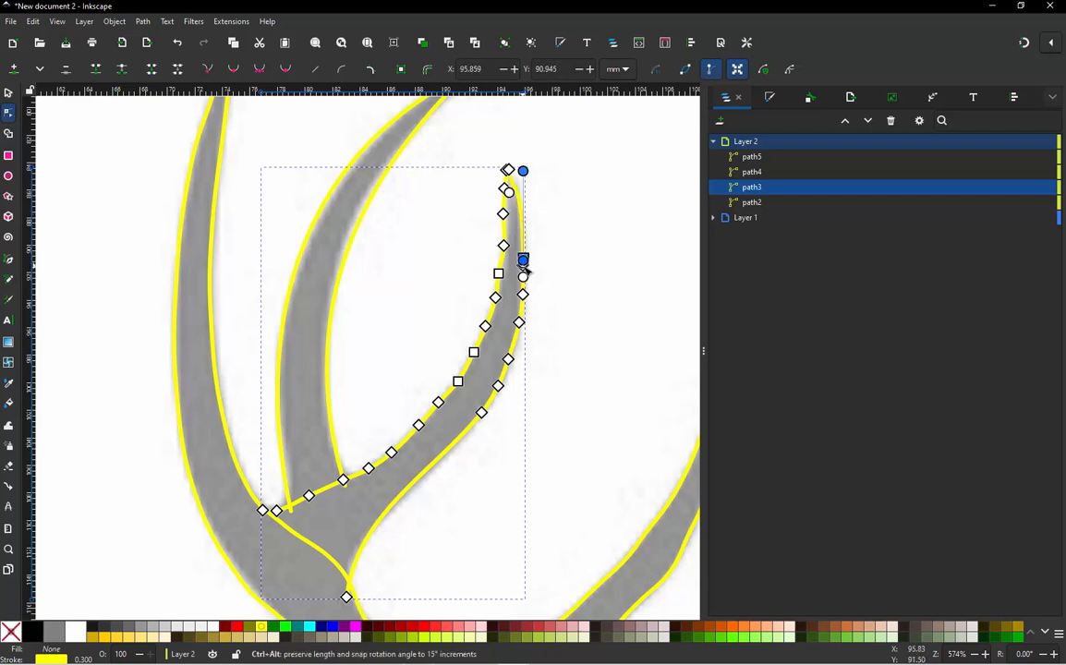
click(567, 274)
ctrl+alt+click(523, 258)
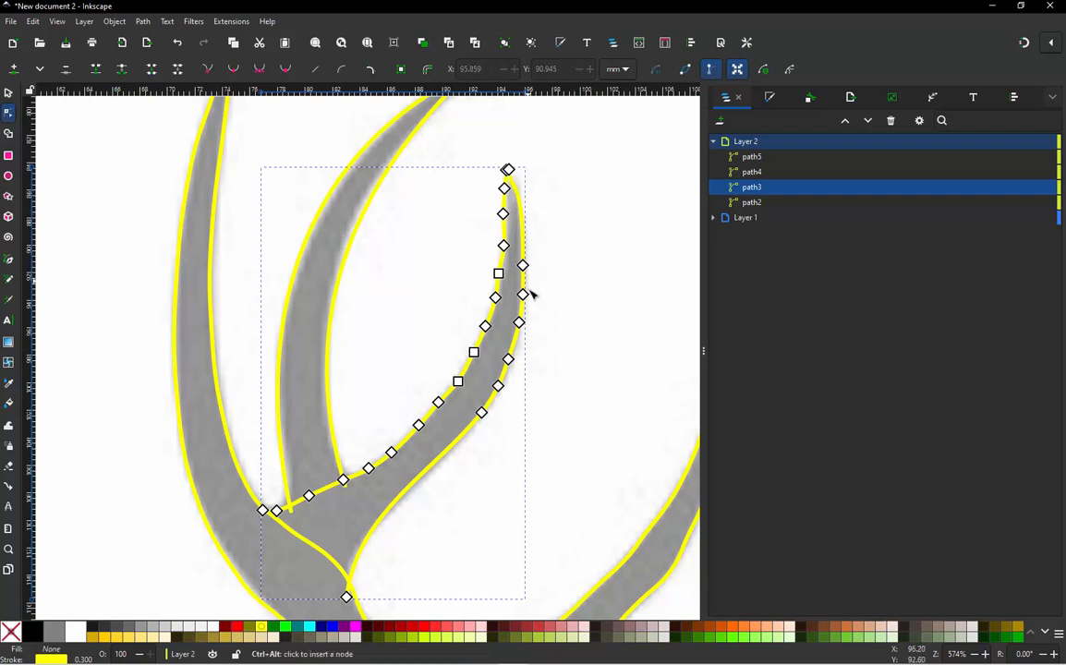
ctrl+alt+click(523, 293)
ctrl+alt+click(523, 265)
click(519, 322)
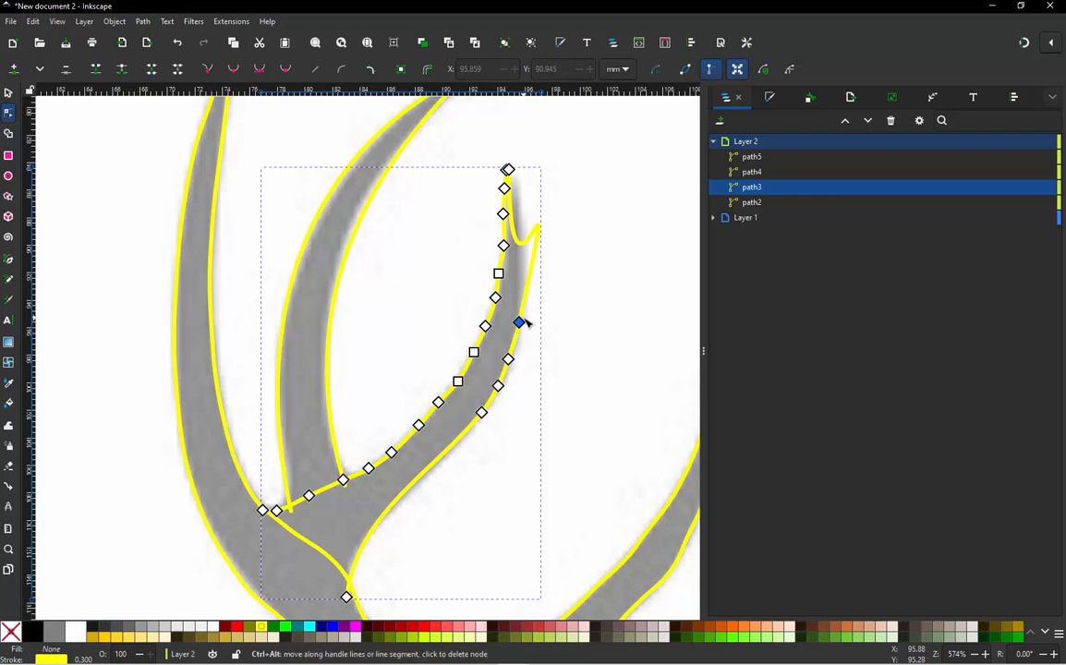
key(ctrl+z)
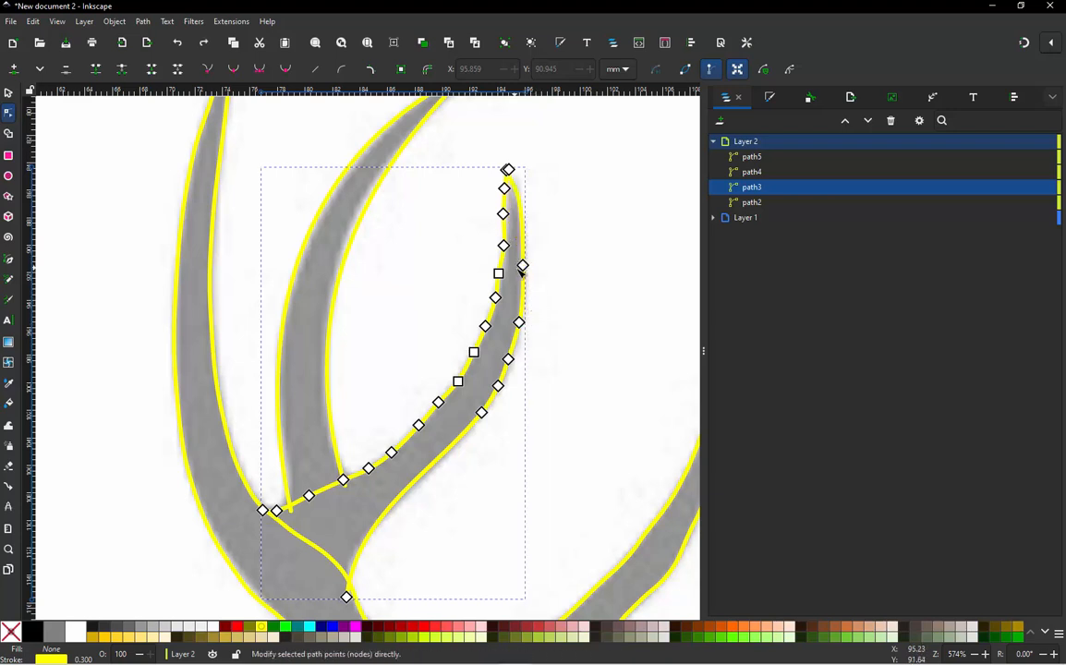
Delete the four remaining nodes along the middle of the third tine's outer edge, below the restored node
ctrl+alt+click(519, 322)
ctrl+alt+click(508, 359)
ctrl+alt+click(498, 386)
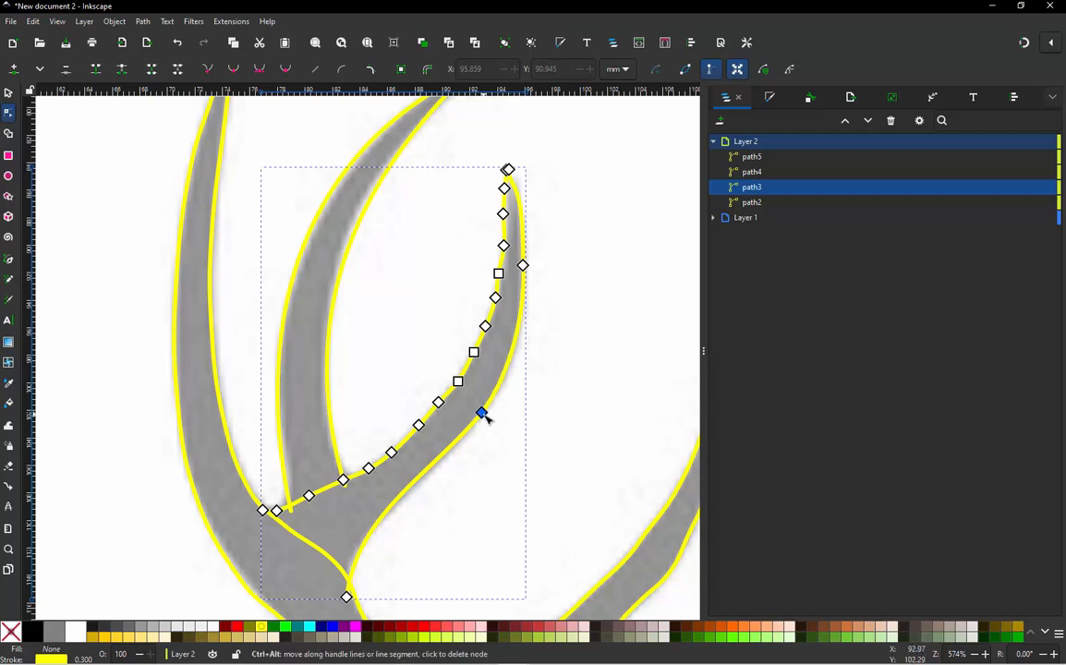
ctrl+alt+click(481, 412)
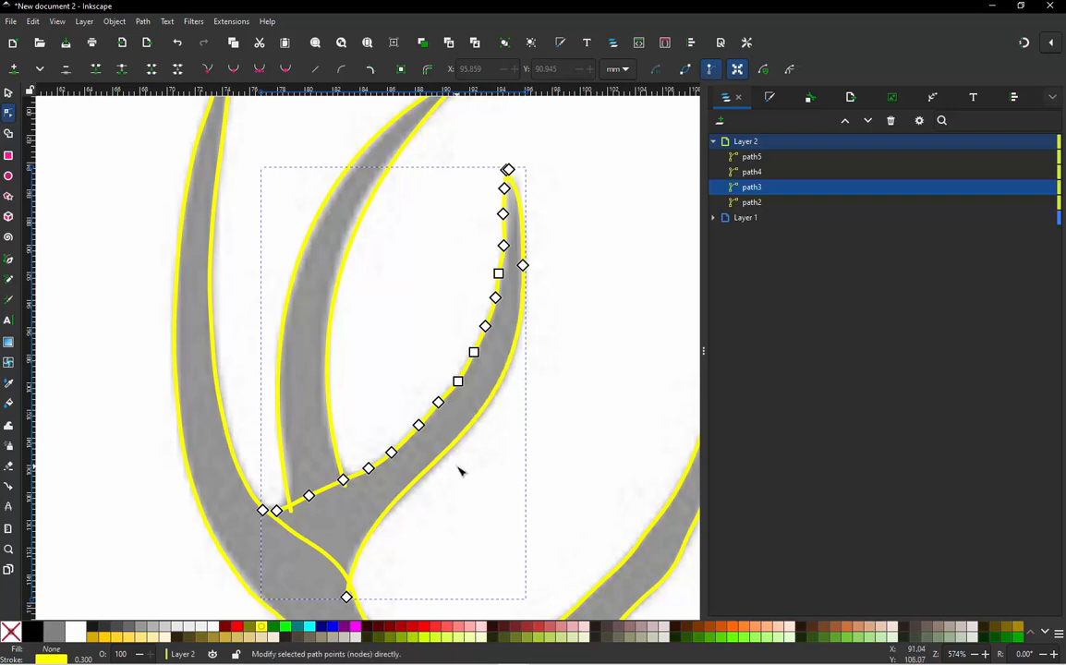
Try to delete the last intermediate corner node on the third tine's outer edge, and undo the deletion
ctrl+scroll(540, 266, up, 2)
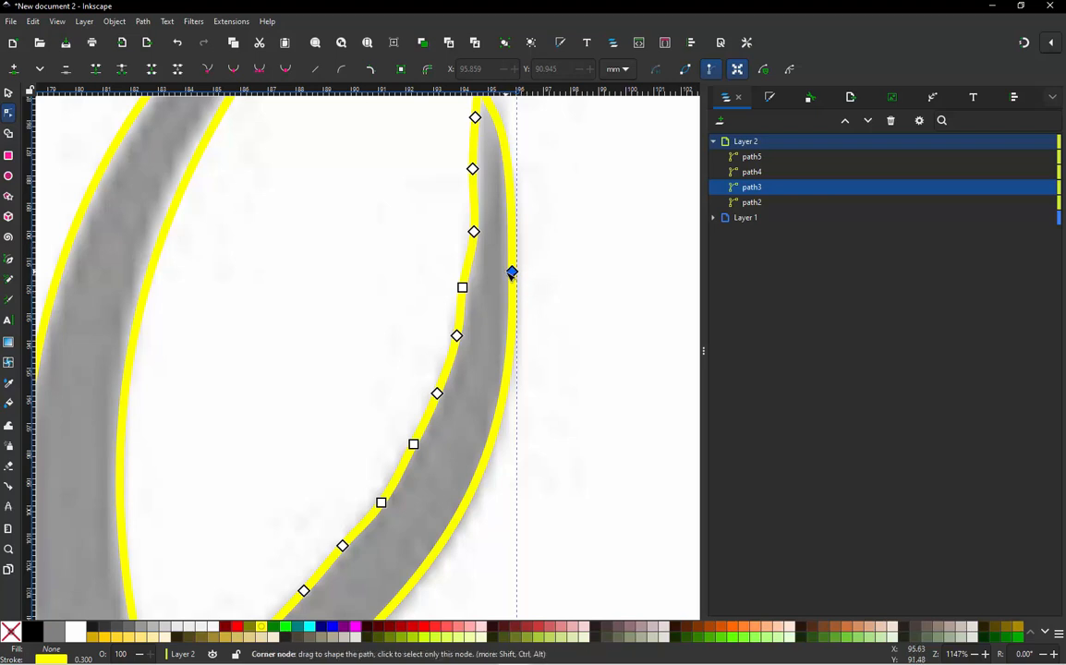
click(512, 273)
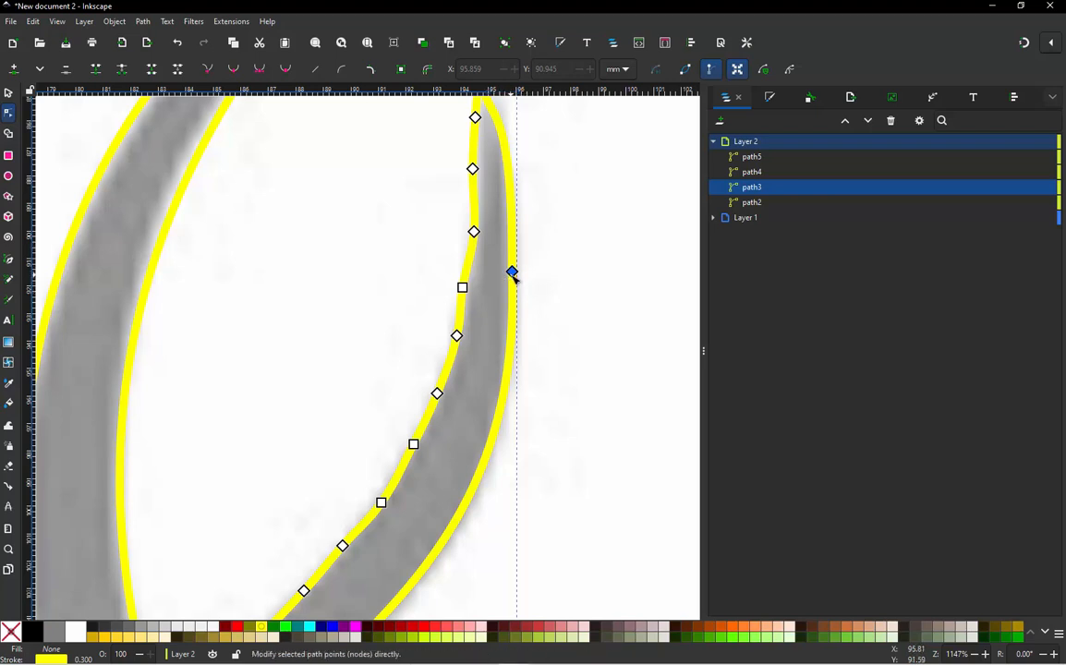
key(Delete)
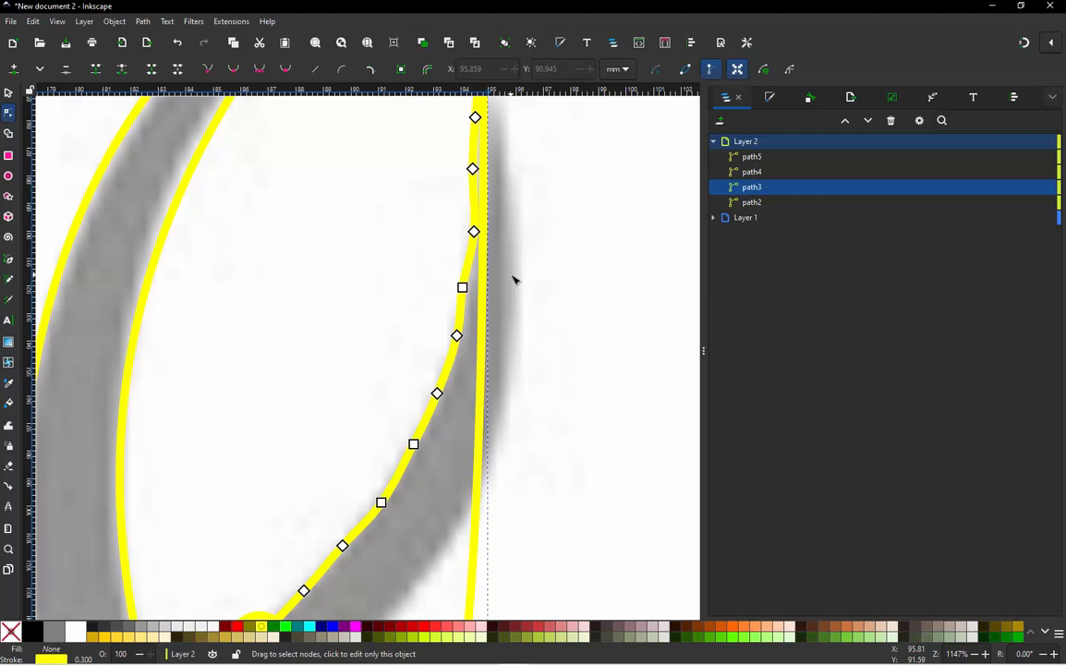
key(ctrl+z)
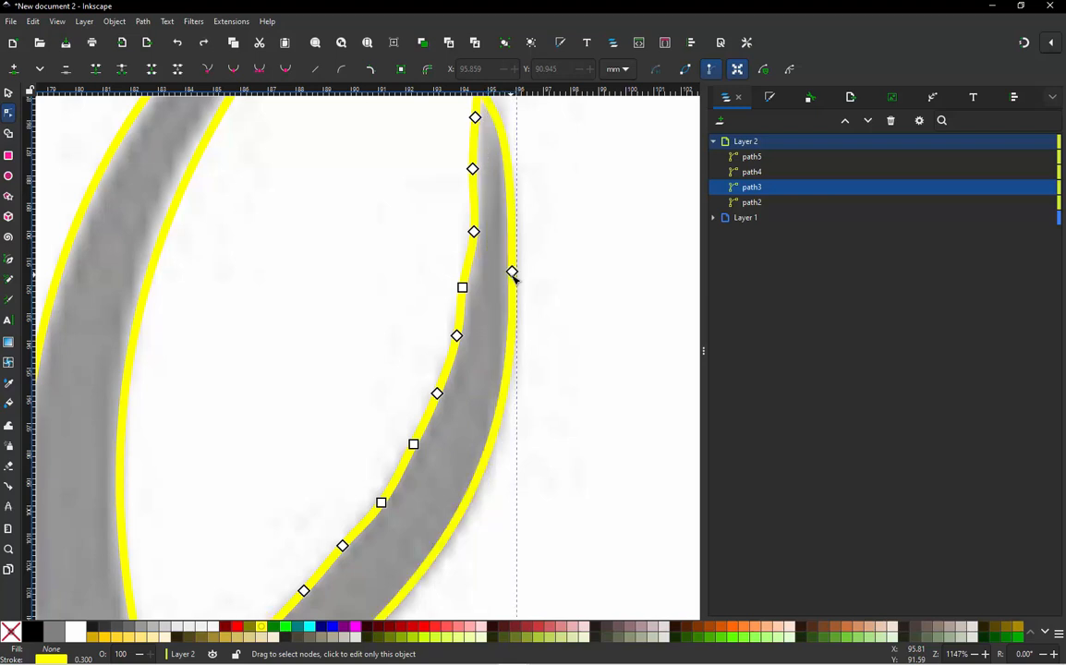
Insert smooth nodes on the third tine's outer edge at about Y 95.8 and 87.9 mm, and delete the corner node between them
double_click(508, 397)
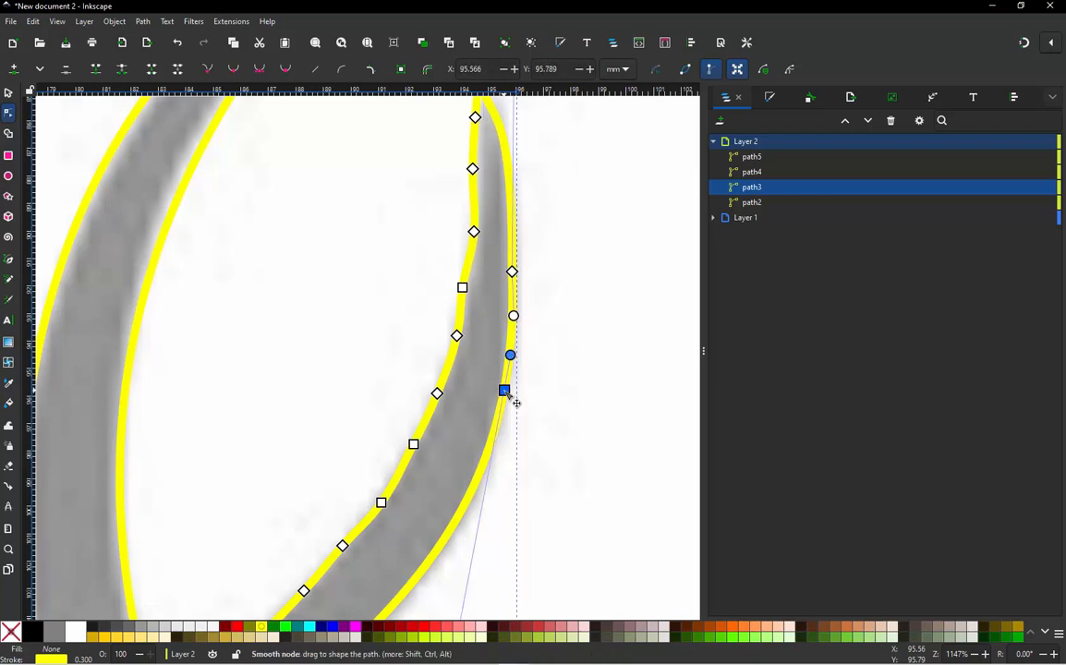
double_click(510, 176)
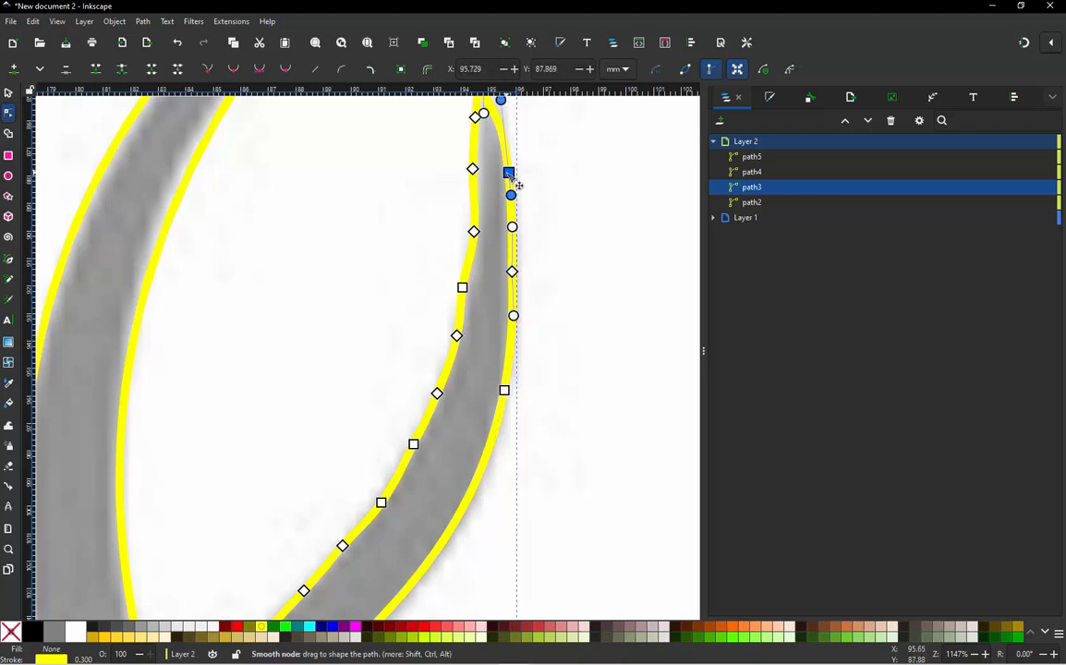
ctrl+alt+click(512, 274)
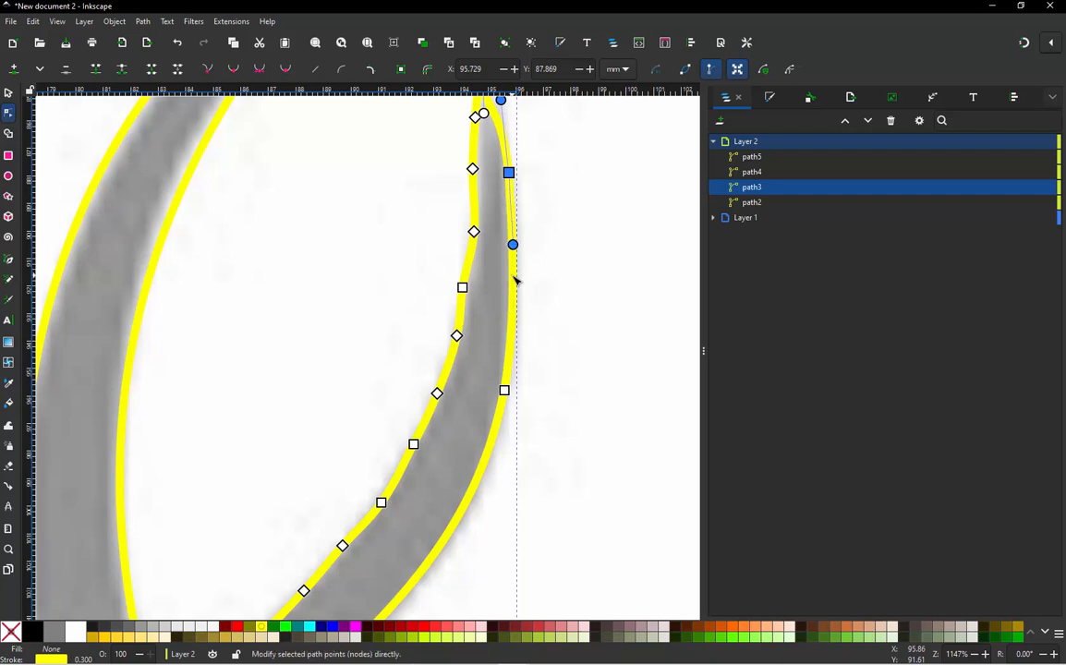
Try to delete the upper smooth node on the third tine's outer edge, undo the deletion and clear the selection
ctrl+alt+click(509, 174)
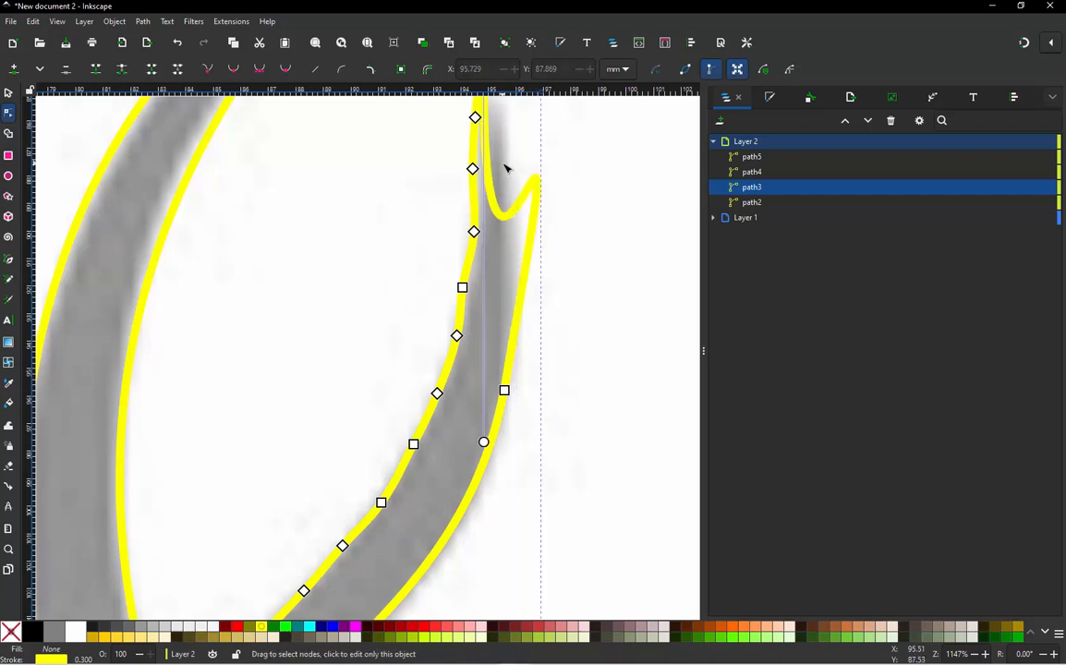
key(ctrl+z)
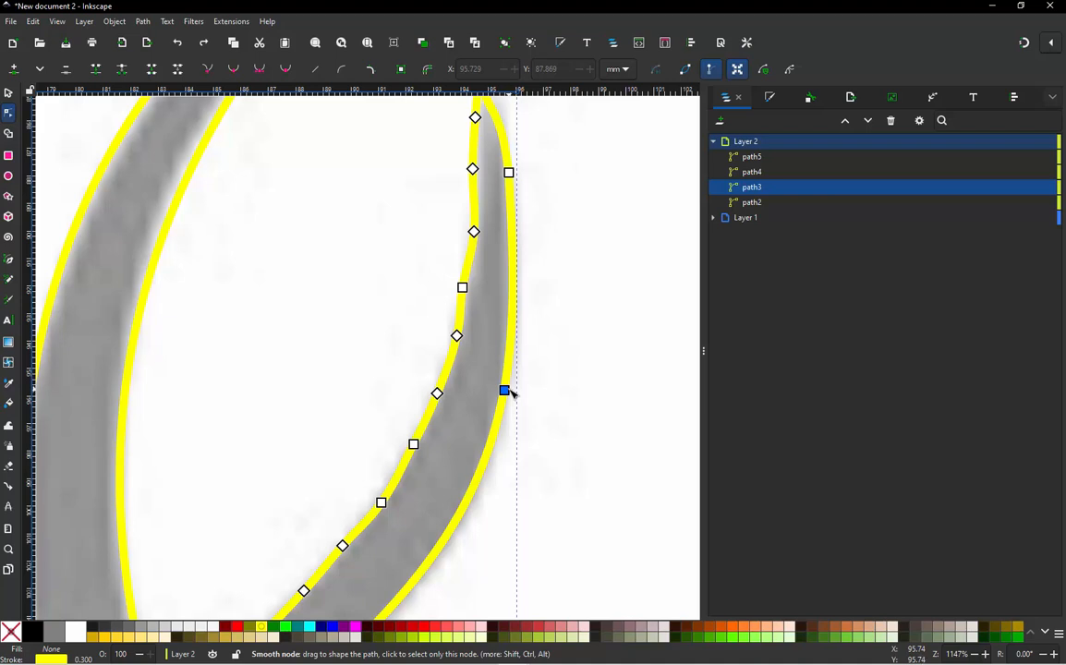
click(588, 295)
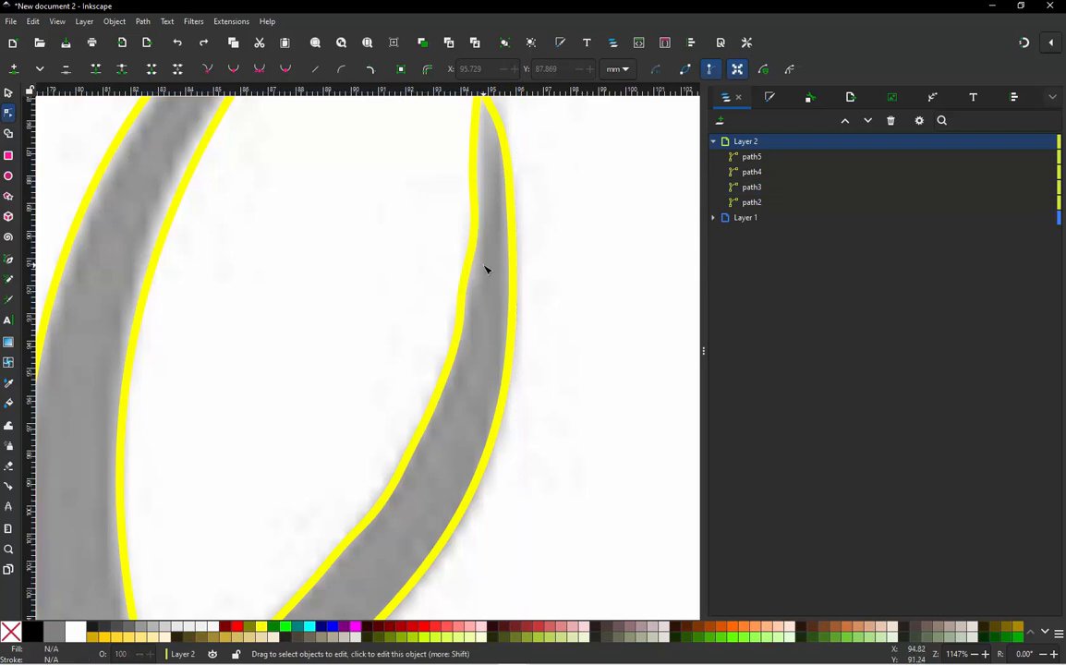
Delete all intermediate nodes along both edges of the third tine, keeping only the tip and base end nodes, and reselect the path
scroll(487, 269, down, 1)
scroll(487, 268, down, 1)
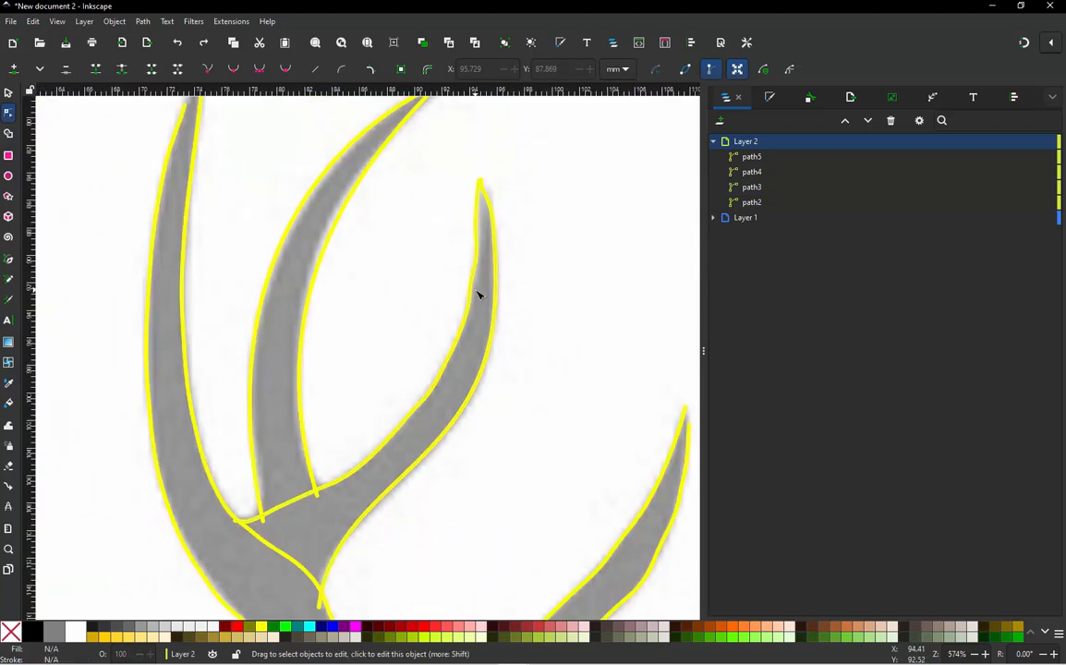
click(459, 420)
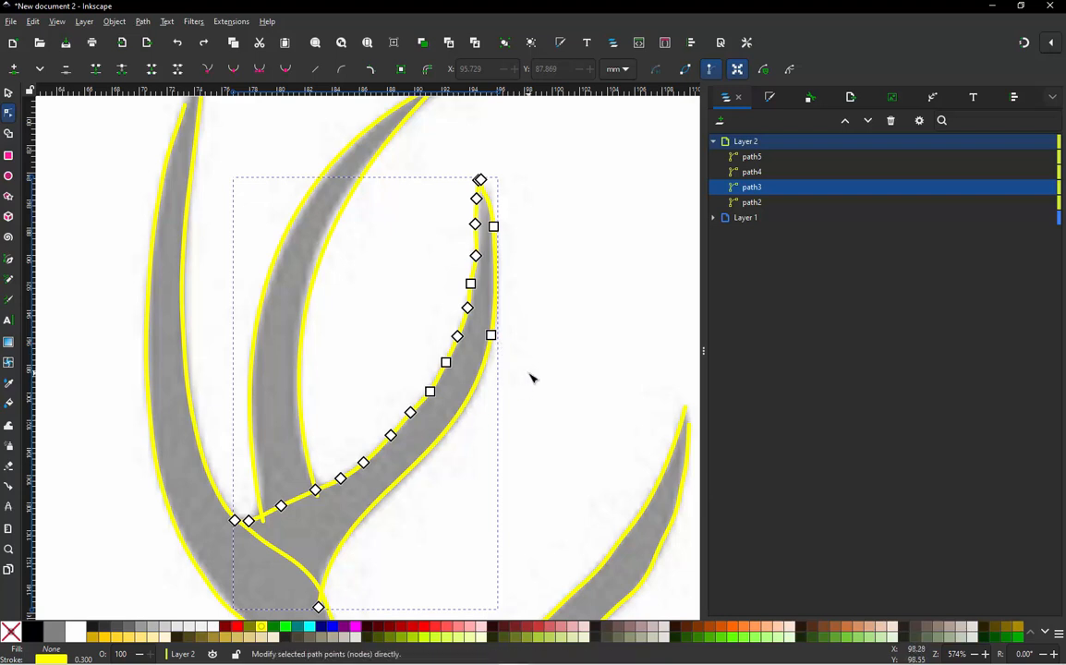
mouse_move(529, 375)
mouse_down()
mouse_move(520, 216)
mouse_move(471, 194)
mouse_move(453, 205)
mouse_move(337, 409)
mouse_move(251, 501)
mouse_move(240, 534)
mouse_move(321, 534)
mouse_move(489, 484)
mouse_move(538, 403)
mouse_up()
key(Delete)
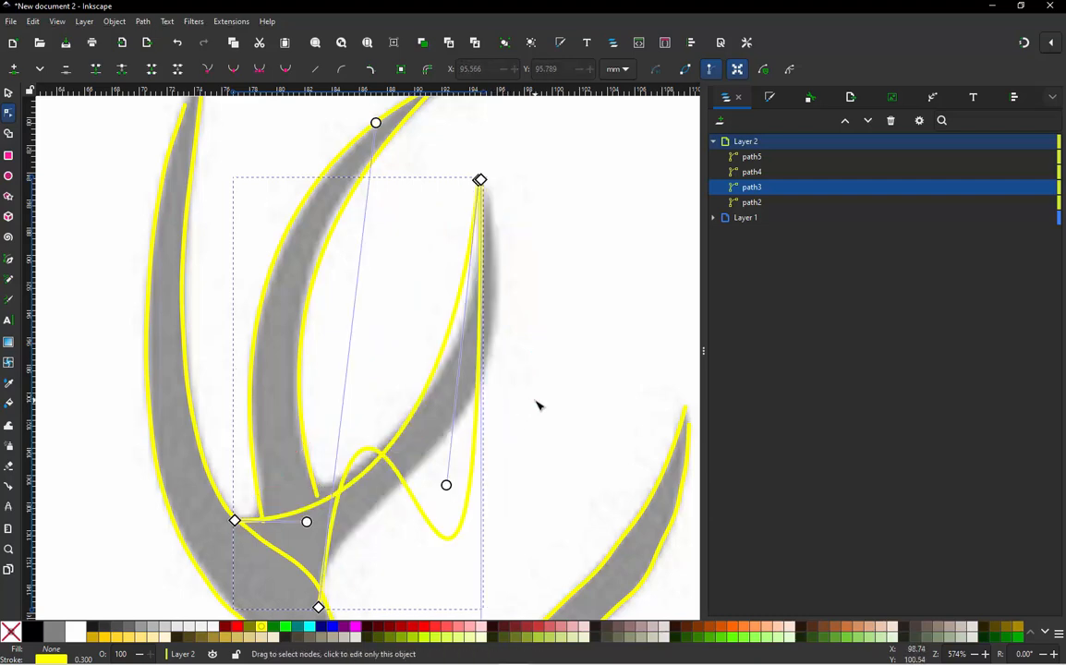
key(Escape)
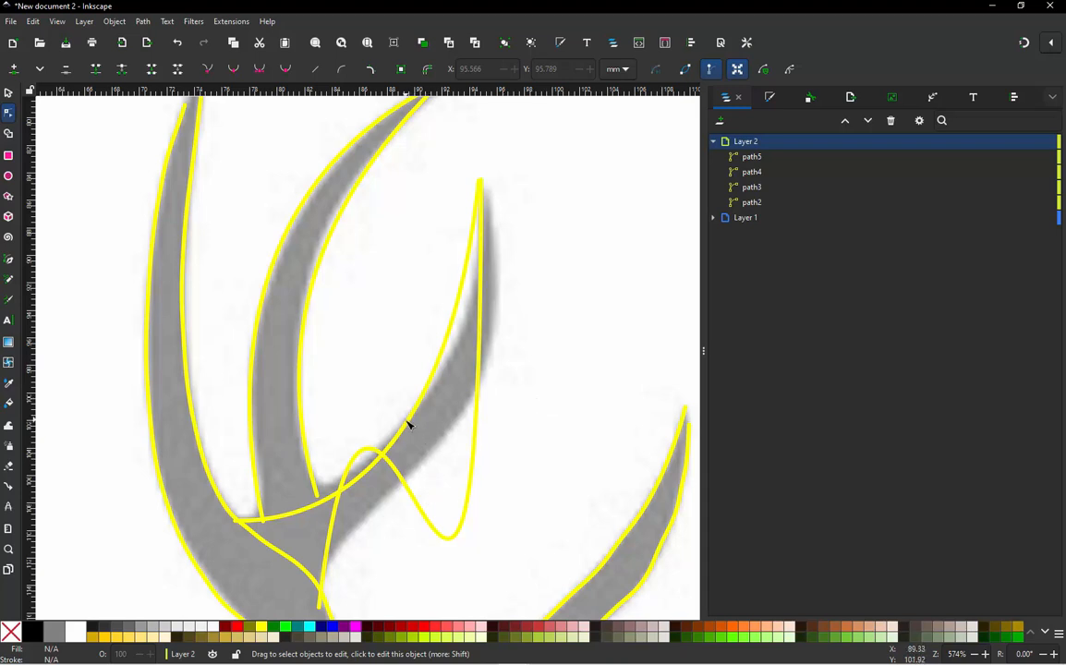
click(429, 524)
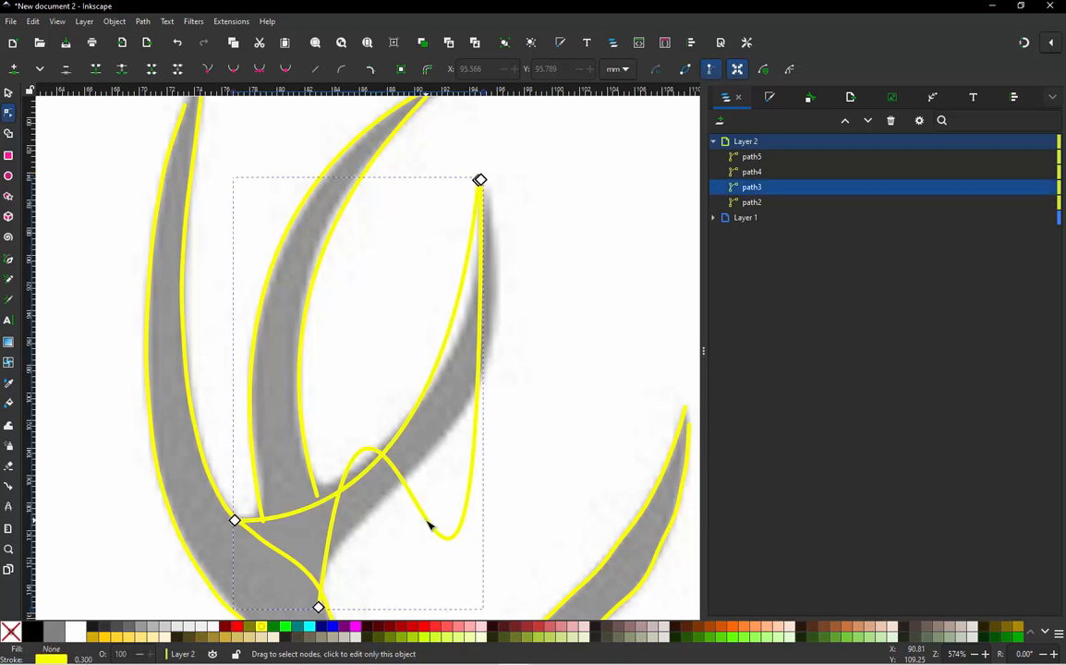
click(499, 477)
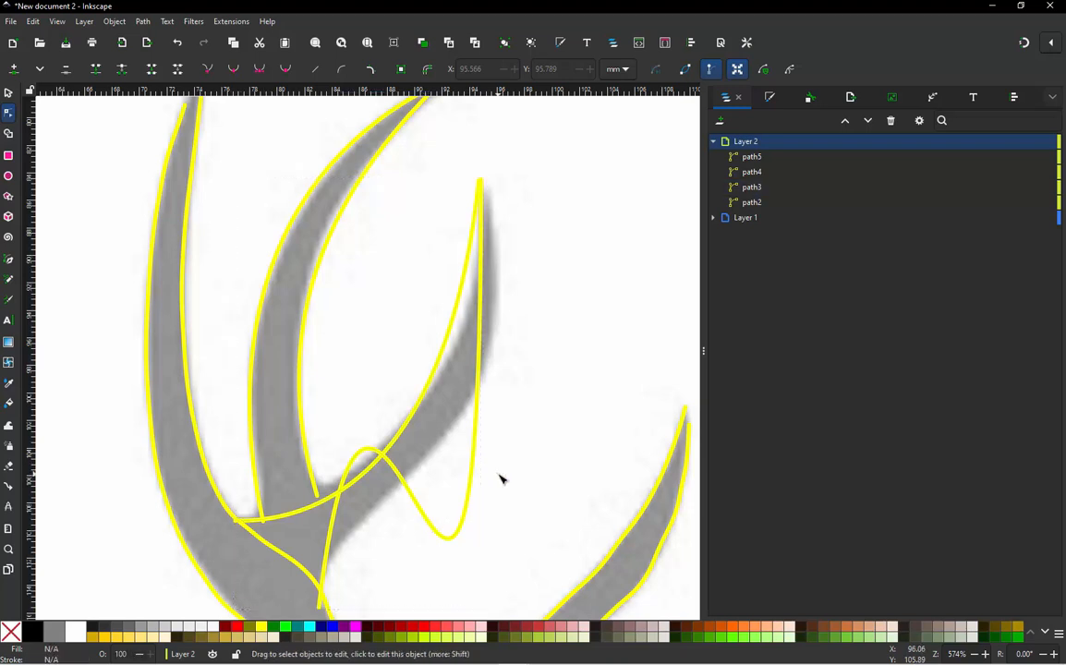
click(468, 515)
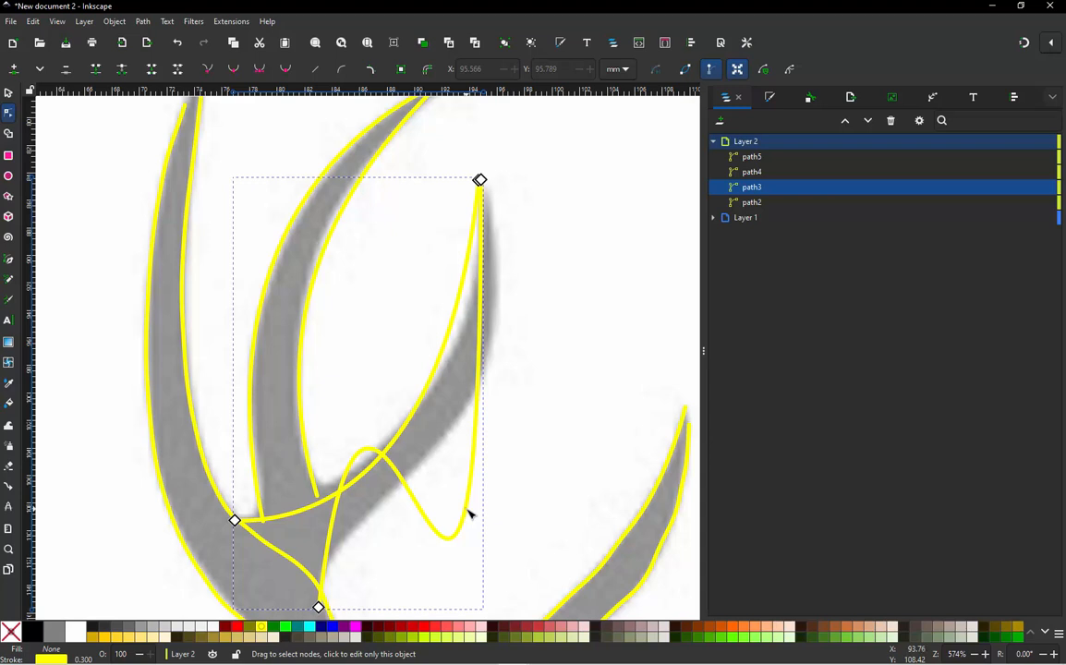
key(shift)
shift+click(468, 515)
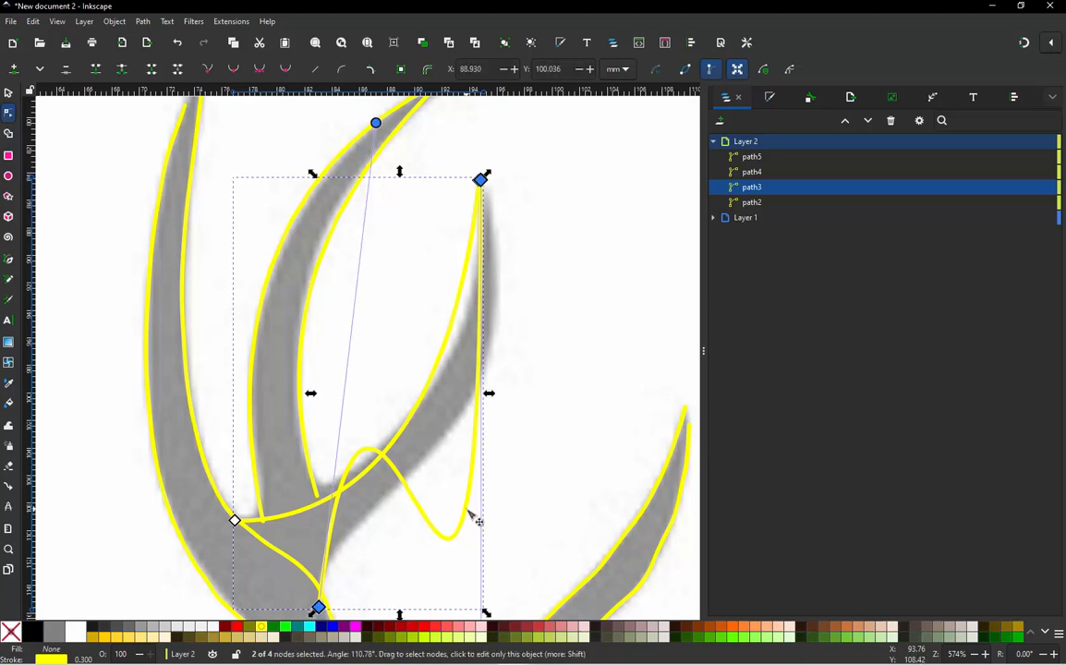
click(513, 443)
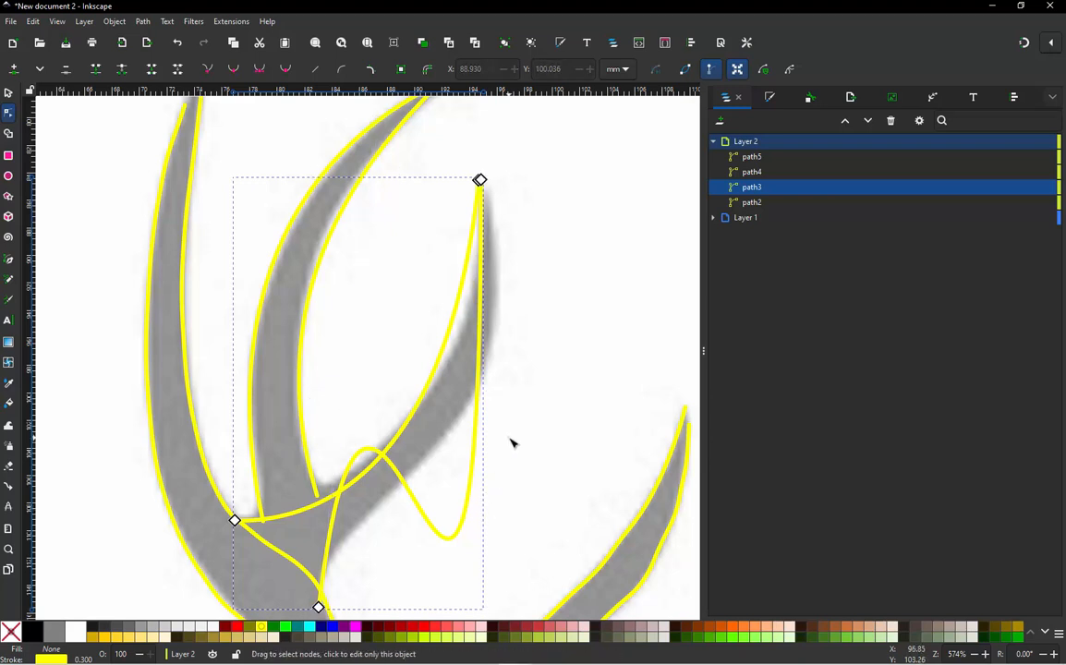
click(544, 394)
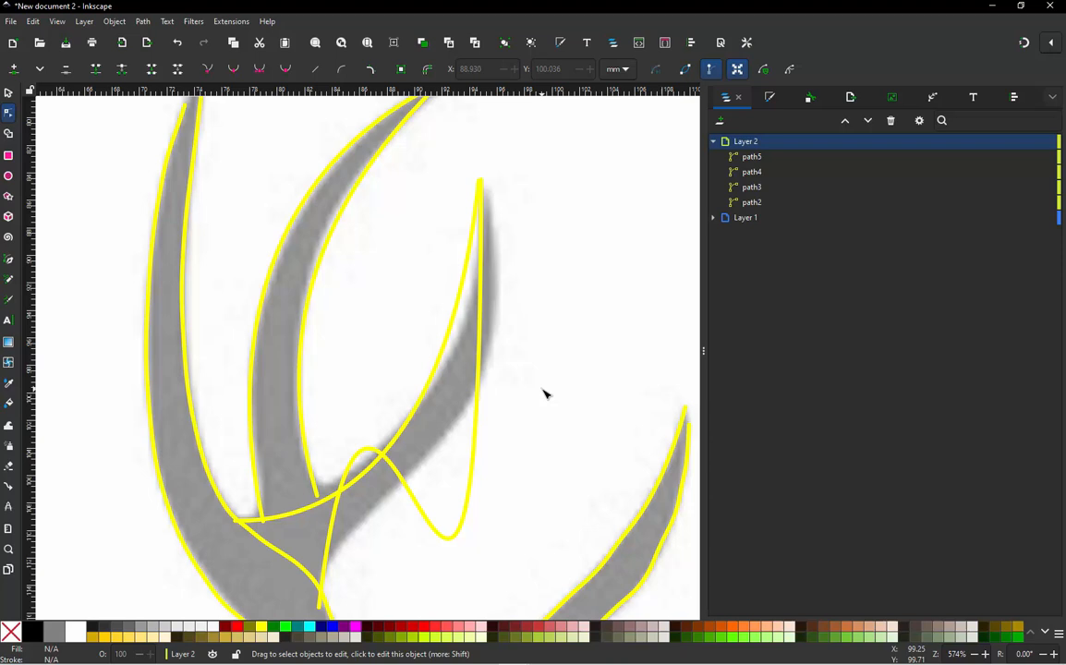
Convert the third tine's outer edge between tip and base to a straight line and bend it outward along the grey antler
click(437, 529)
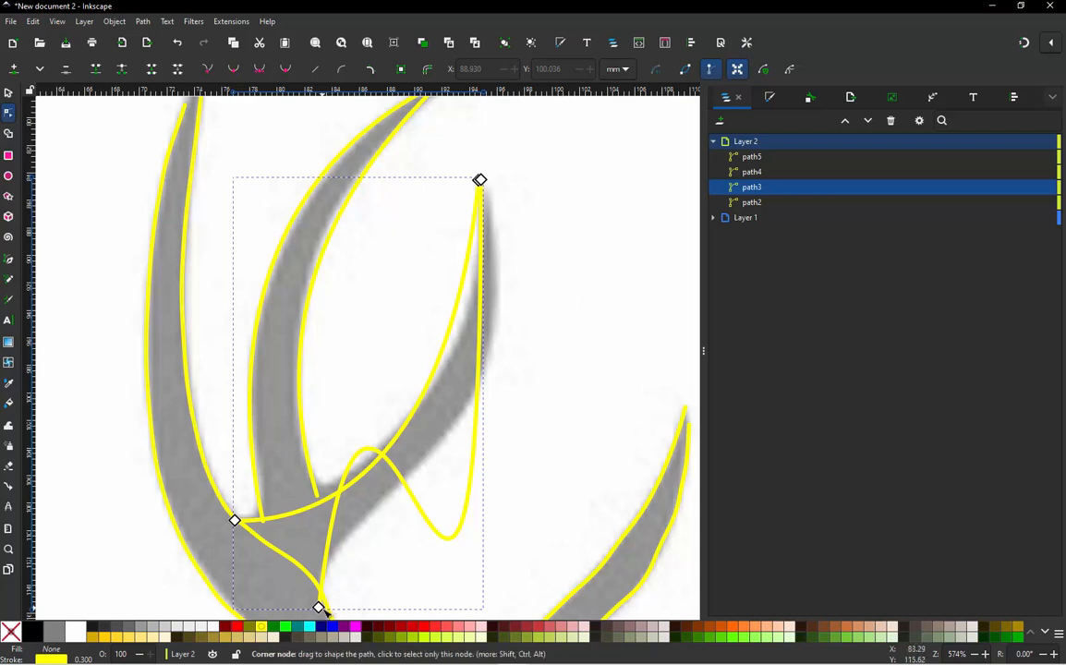
click(480, 180)
click(481, 473)
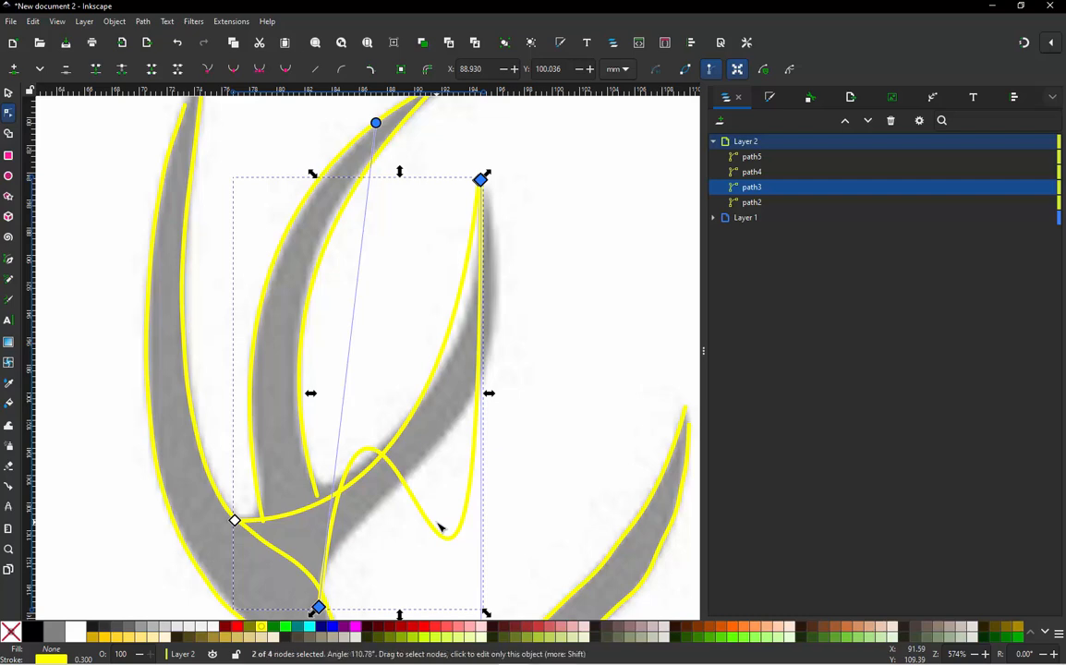
key(shift+l)
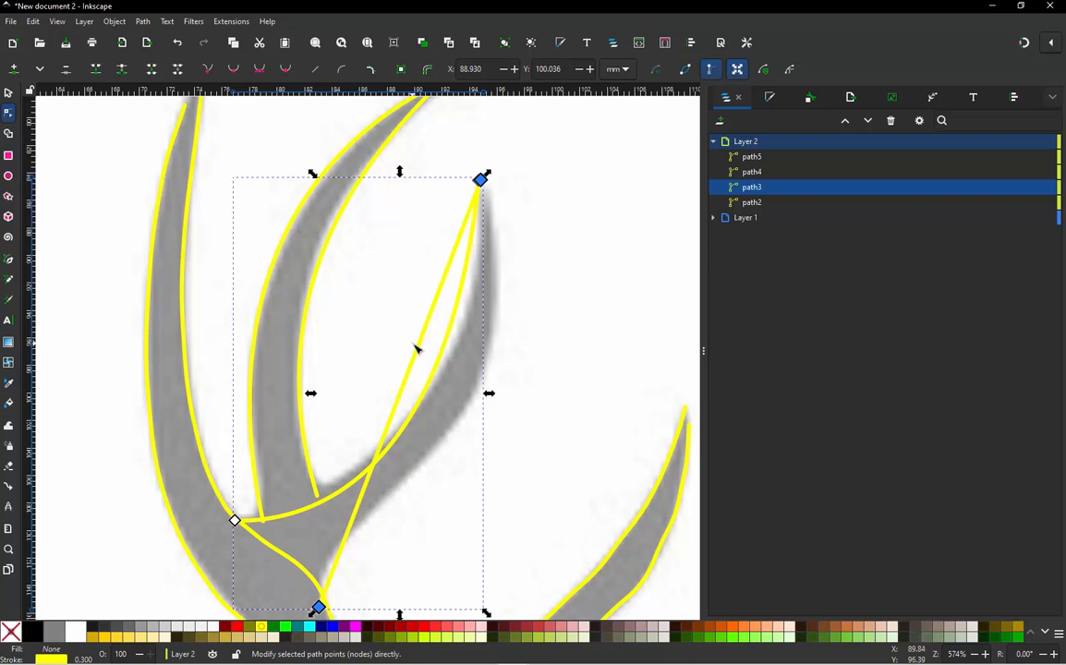
drag(417, 353, 550, 407)
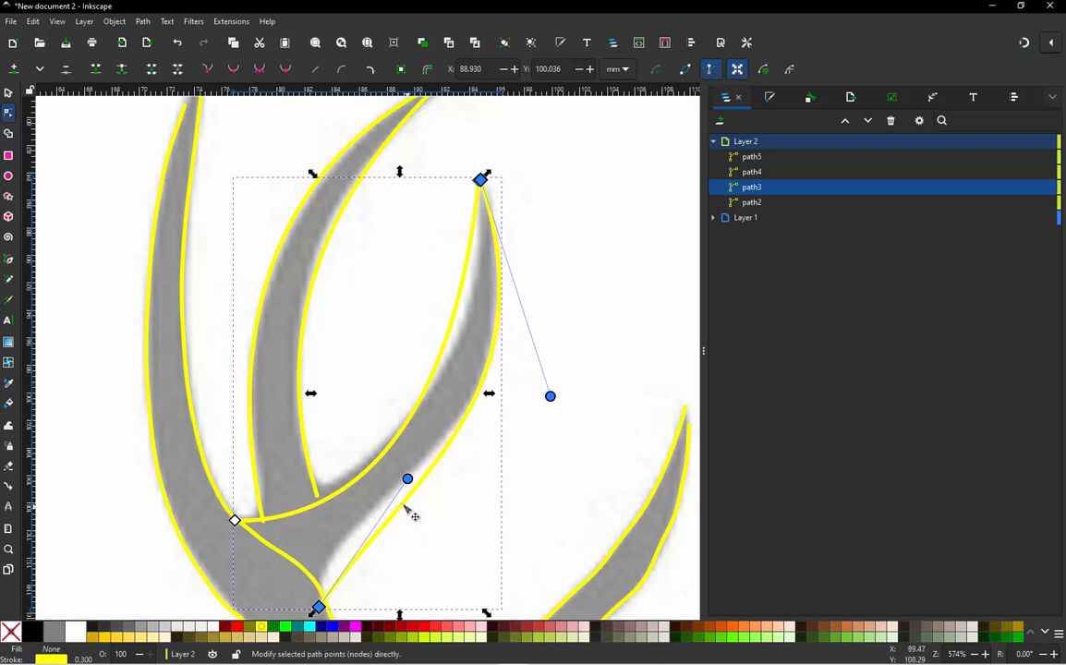
Adjust the tip and base curve handles of the third tine's outer edge to follow the grey shape, and undo the last change
drag(407, 482, 305, 540)
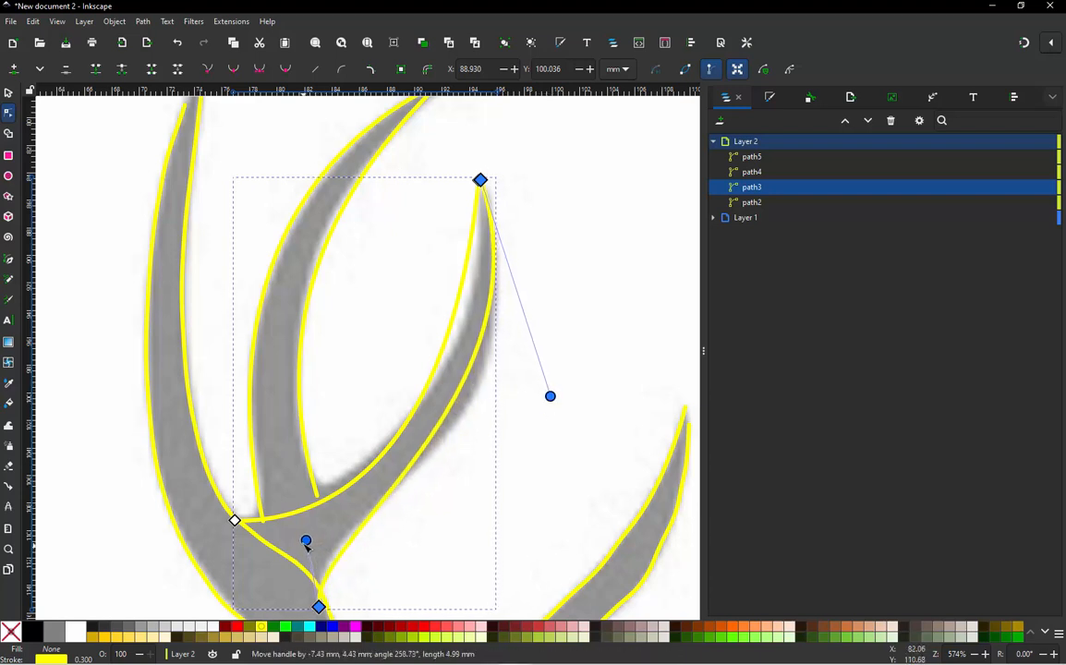
drag(550, 396, 568, 432)
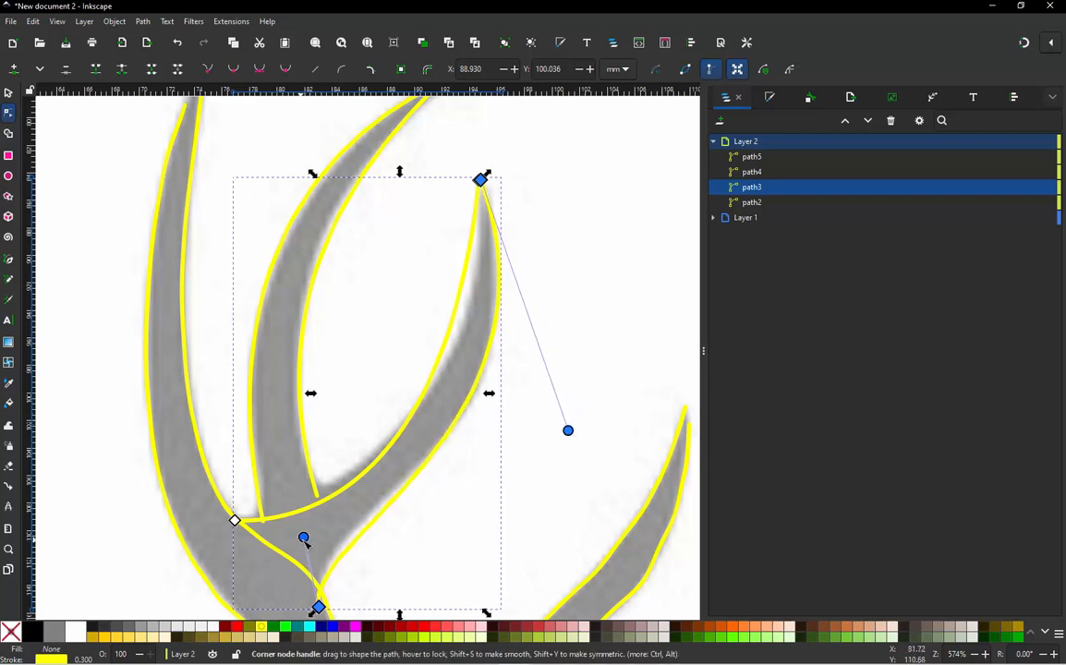
drag(304, 538, 300, 514)
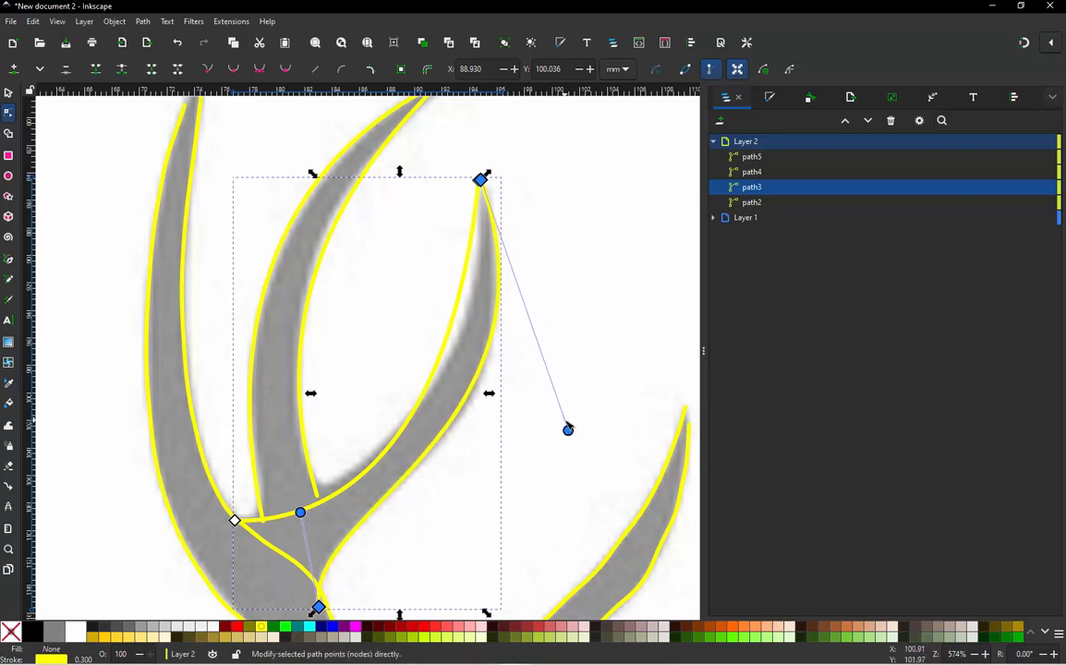
drag(568, 432, 572, 444)
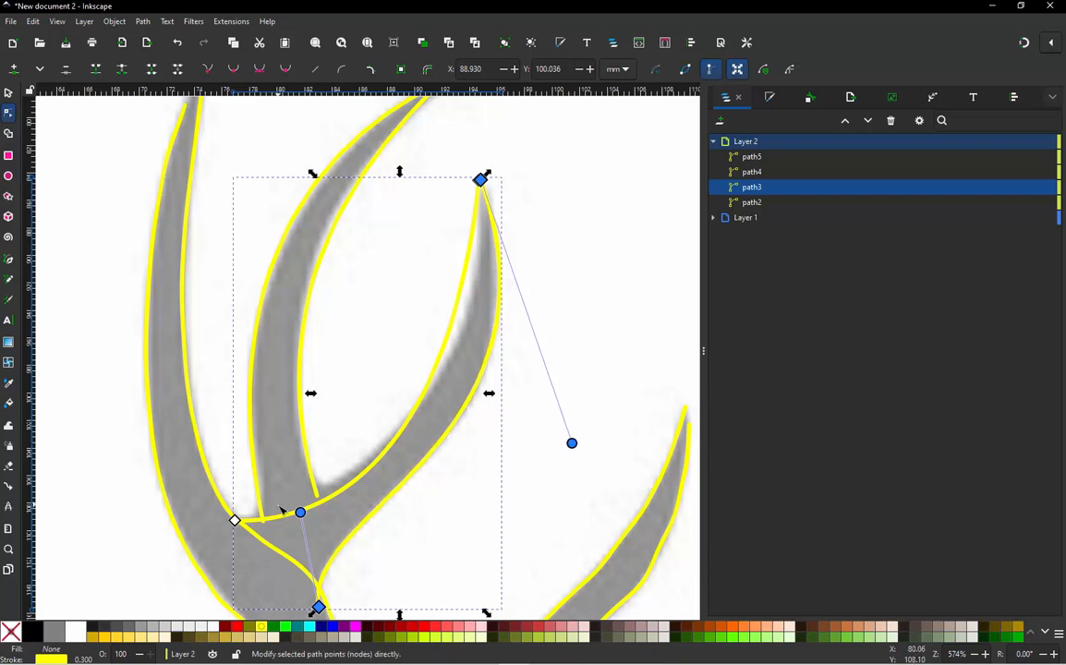
mouse_move(301, 513)
mouse_down()
mouse_move(305, 497)
mouse_move(315, 501)
mouse_up()
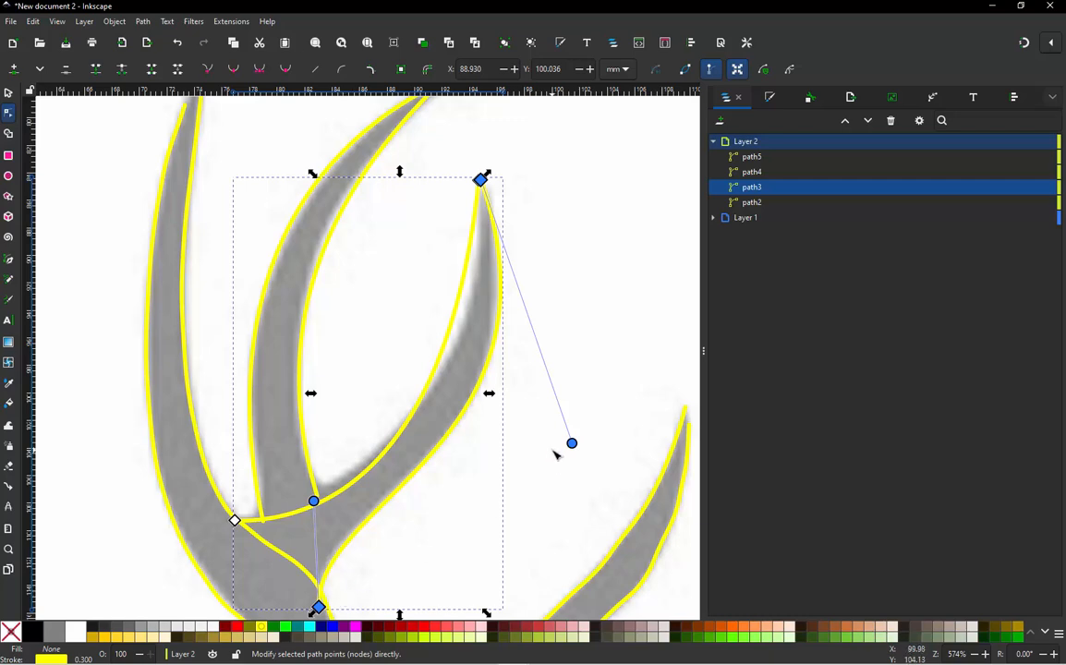
drag(572, 443, 561, 440)
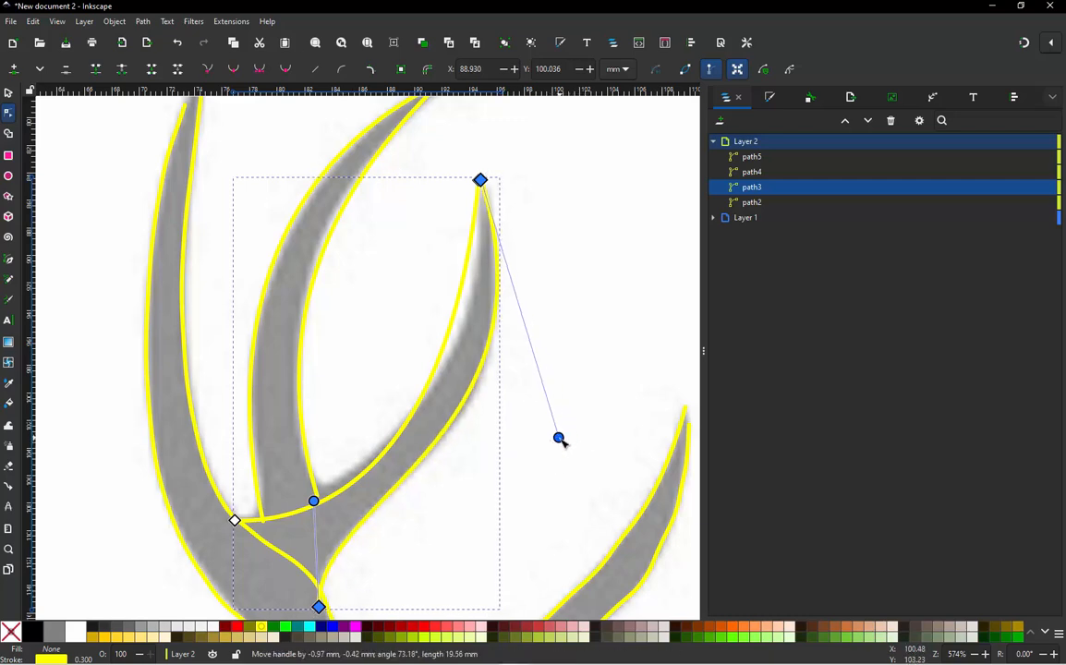
drag(315, 502, 337, 497)
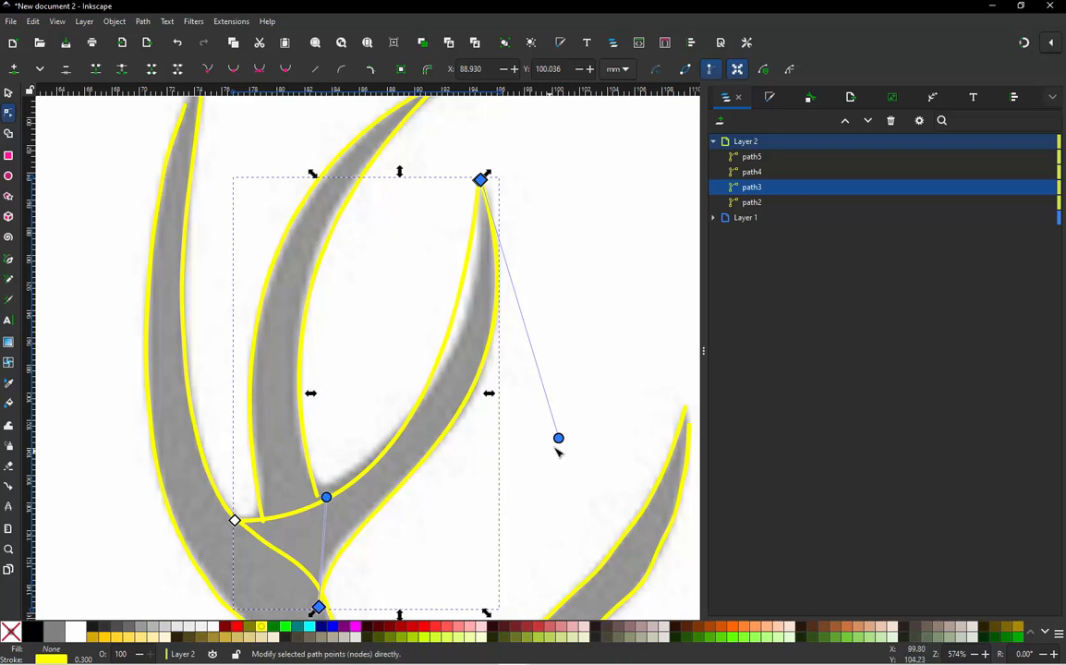
drag(564, 444, 569, 454)
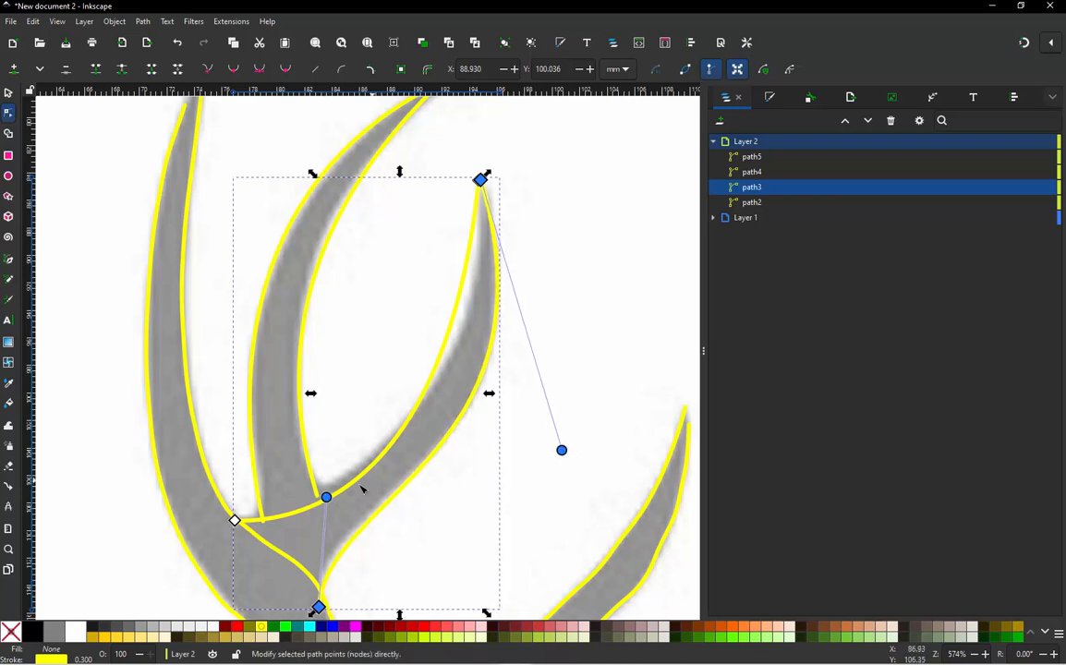
drag(328, 498, 317, 494)
drag(562, 451, 563, 456)
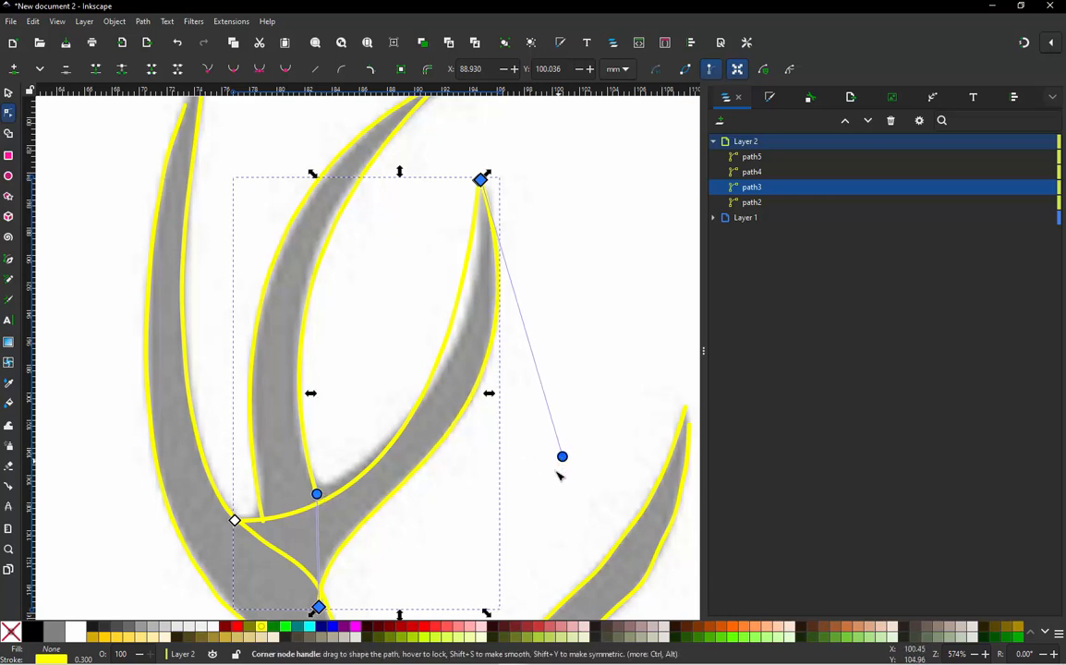
click(381, 358)
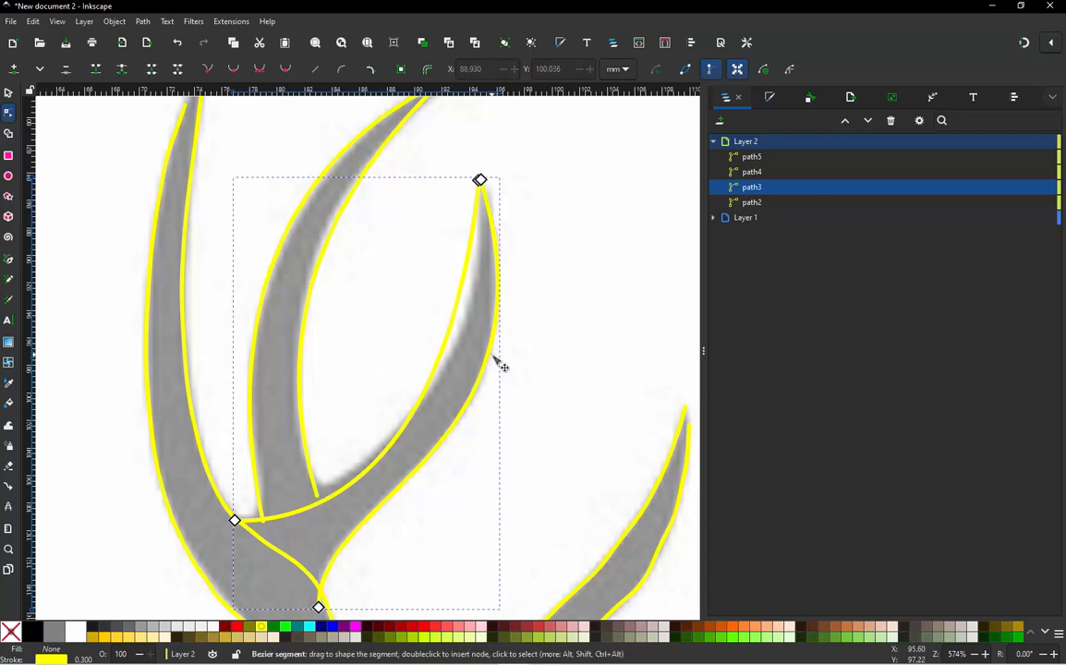
key(ctrl+z)
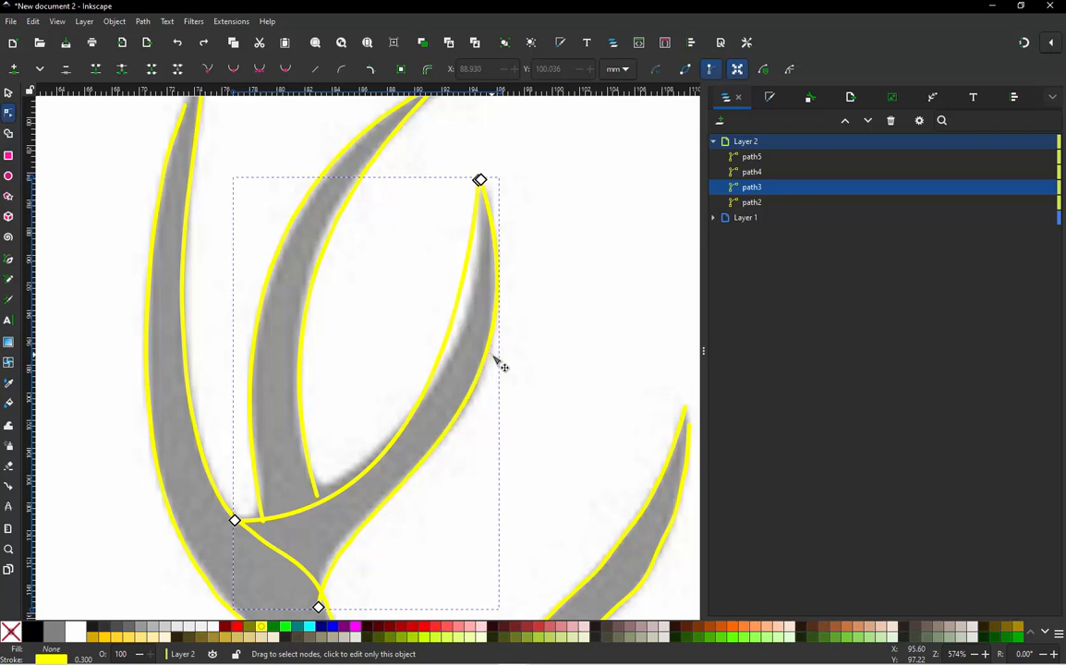
Convert the third tine's outer edge from tip to base into a straight line again and clear the node selection
click(497, 368)
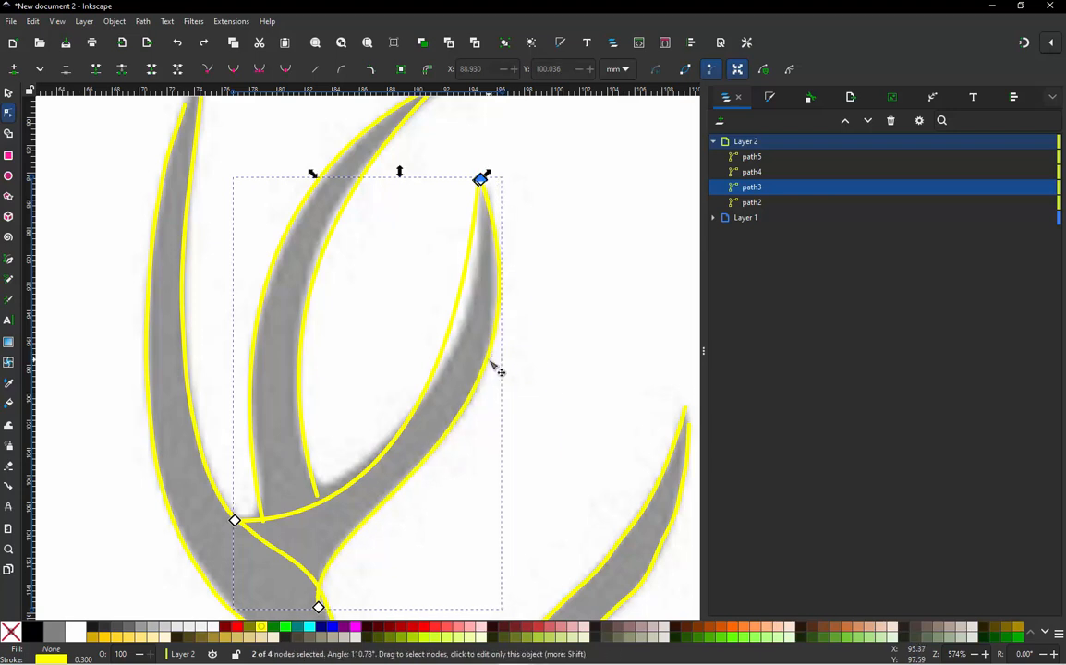
key(shift+l)
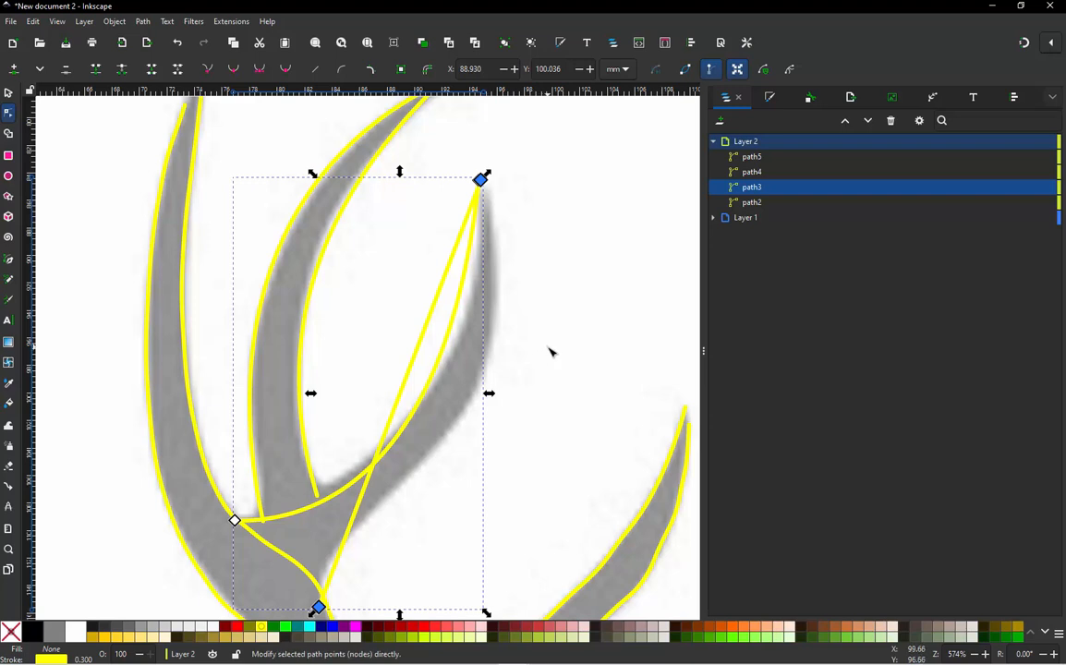
key(Escape)
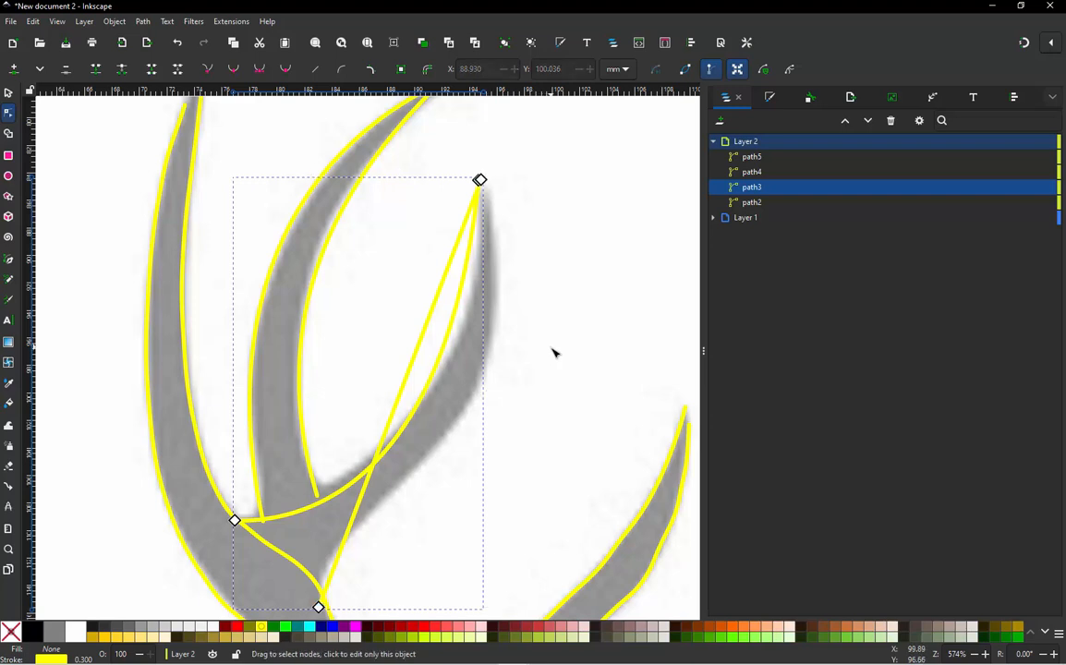
Insert a corner node on the third tine's outer edge at about X 94.68, Y 99.65 mm and curve the segment above it outward
double_click(401, 392)
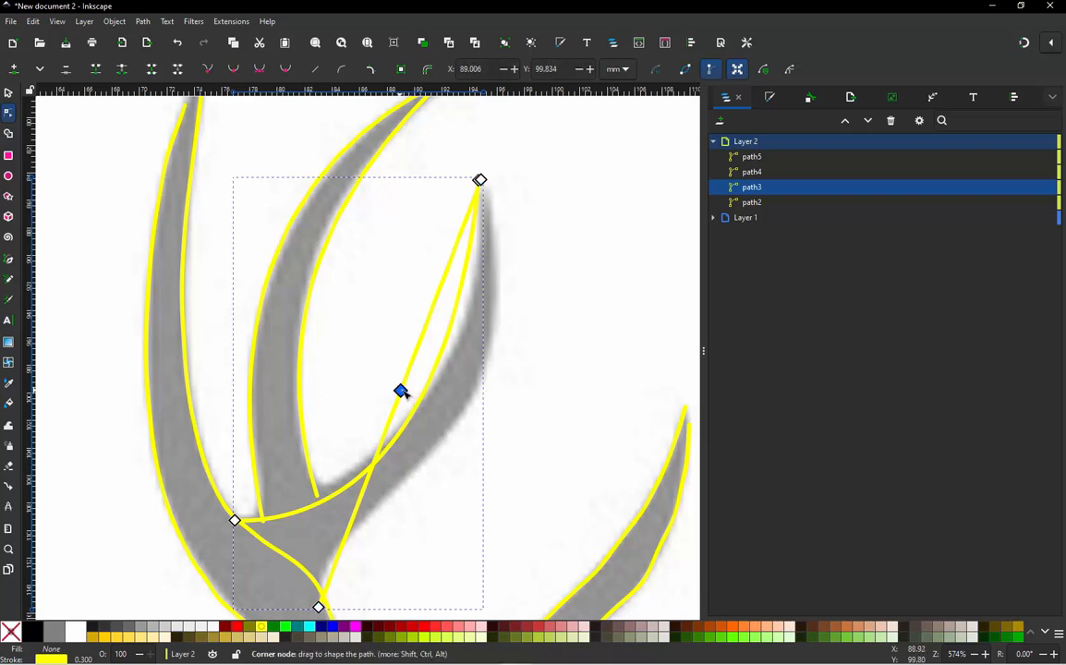
drag(401, 392, 478, 387)
scroll(510, 223, up, 1)
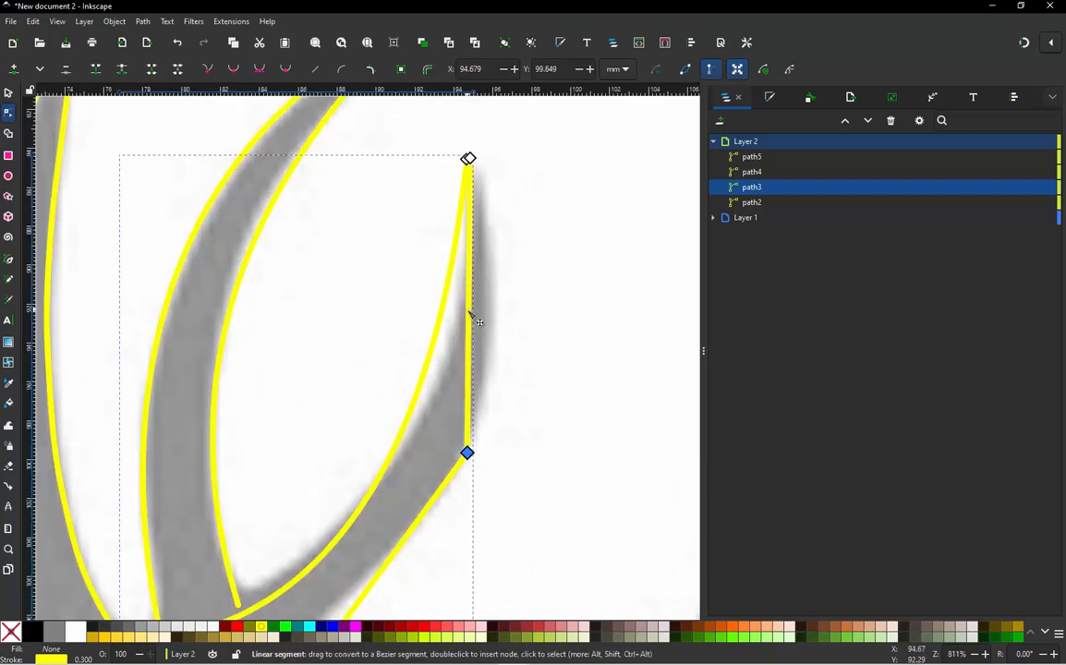
drag(472, 317, 497, 311)
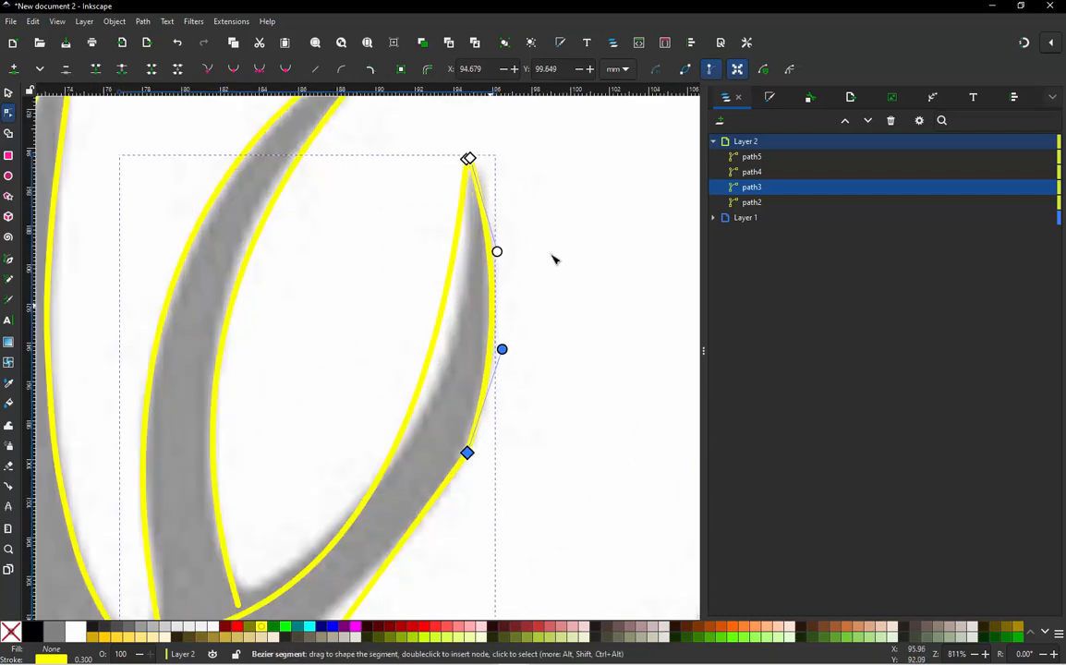
Insert a second corner node on the outer edge at about X 89.5, Y 106.2 mm and curve the segment down to the base inward
scroll(554, 258, down, 1)
scroll(461, 462, up, 1)
scroll(515, 365, down, 3)
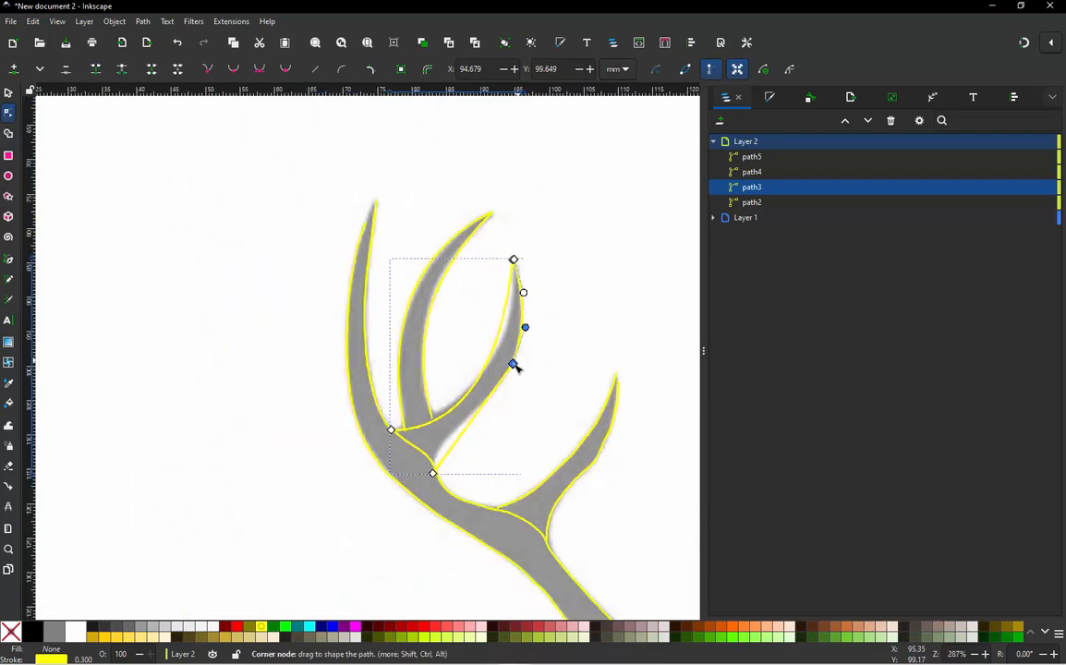
scroll(515, 365, up, 2)
double_click(485, 401)
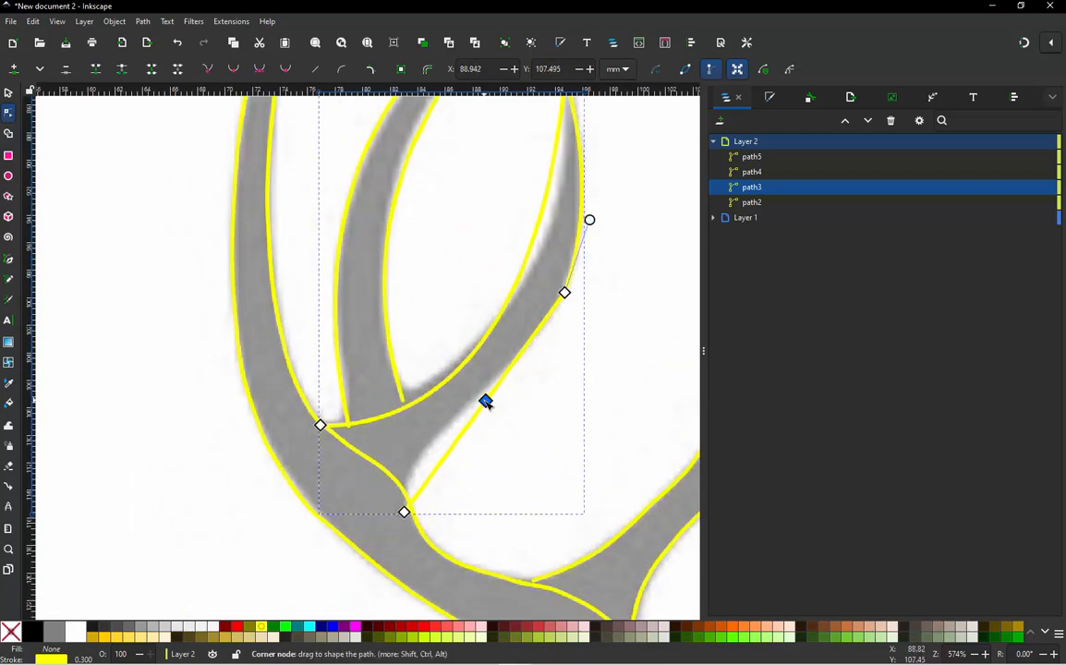
drag(486, 401, 494, 385)
scroll(469, 403, up, 1)
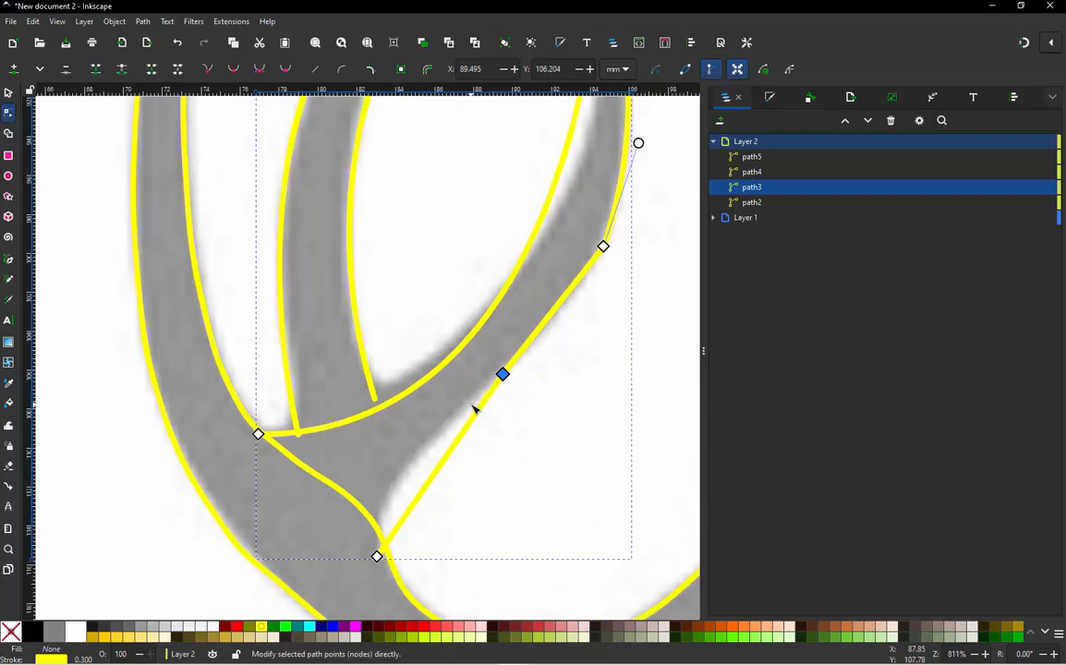
drag(452, 453, 413, 471)
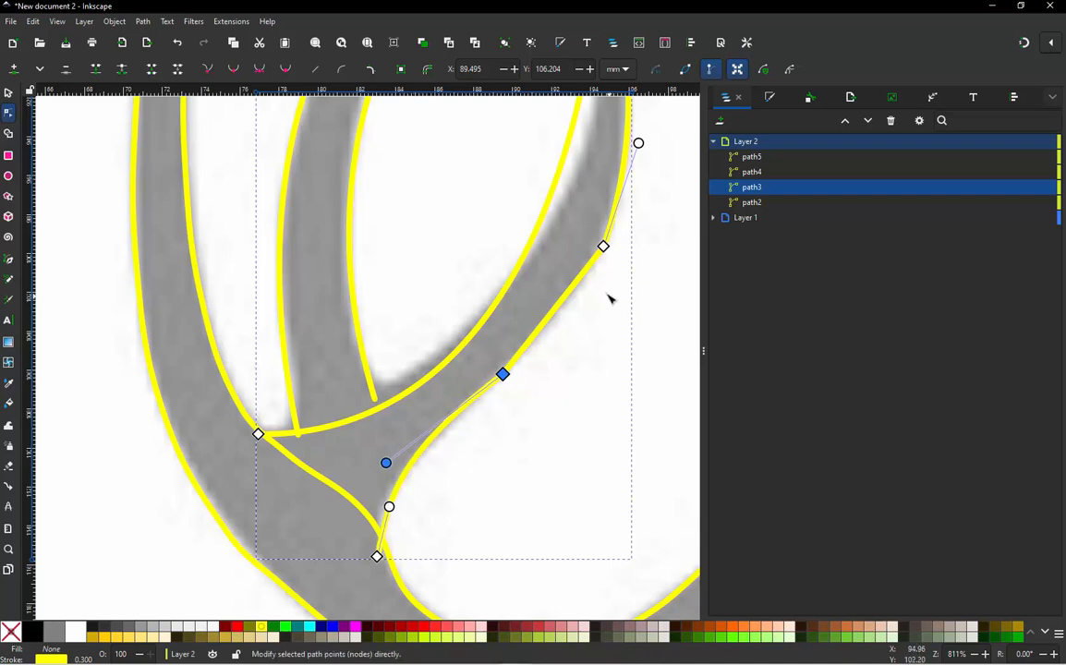
Curve the segment between the outer edge's two intermediate nodes slightly outward to match the grey antler, and clear the node selection
scroll(553, 305, up, 1)
drag(566, 315, 578, 322)
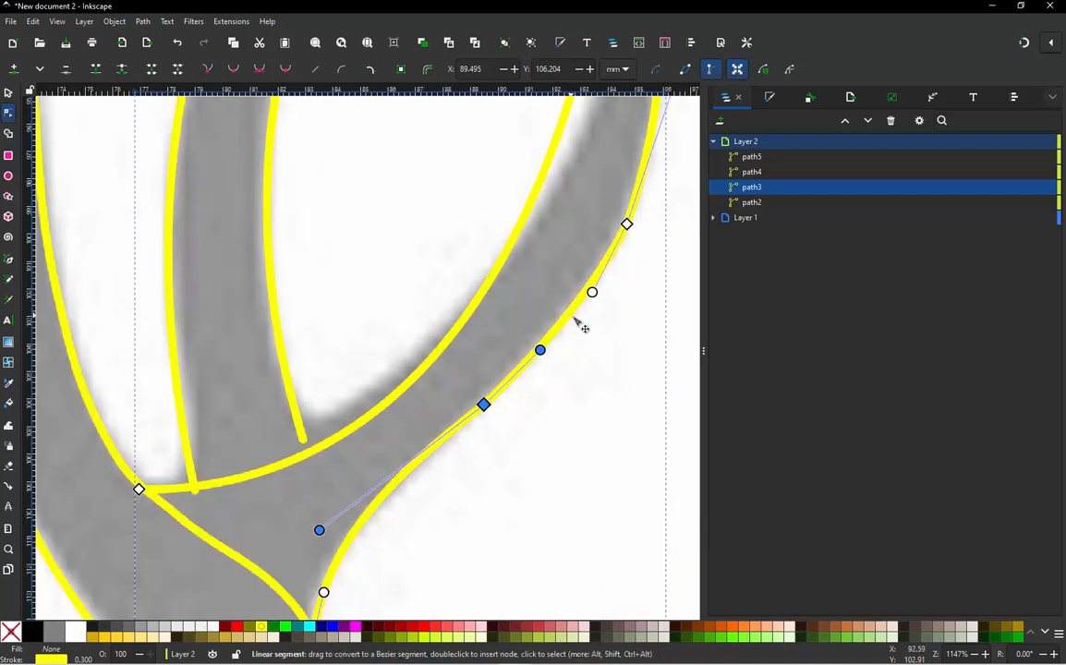
click(566, 381)
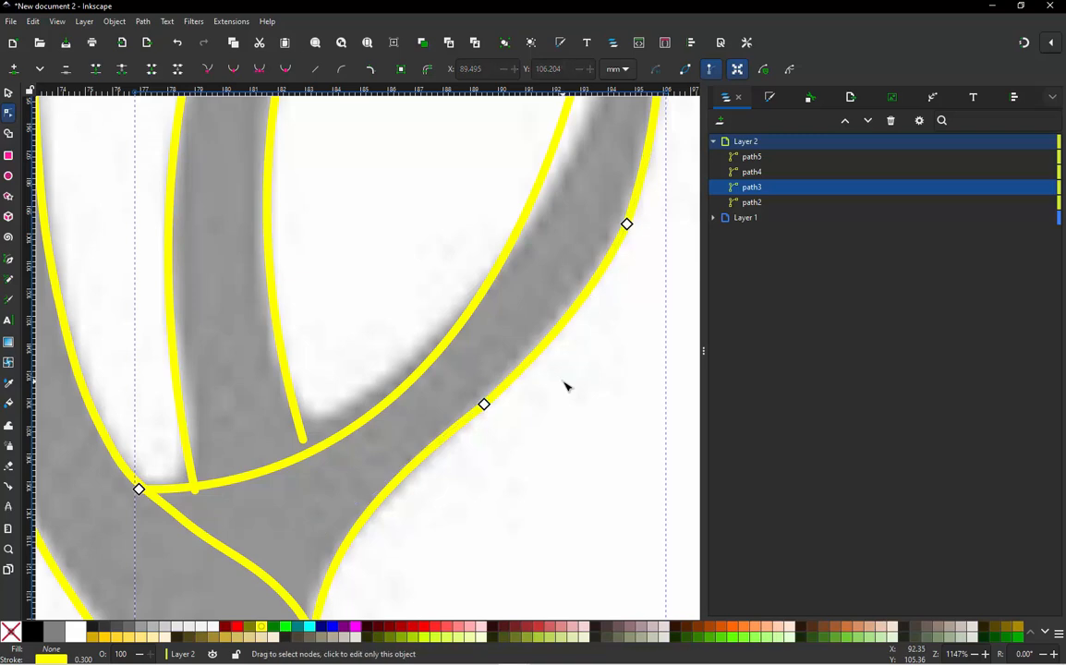
Make the two intermediate nodes on the third tine's outer edge smooth
scroll(483, 353, down, 1)
scroll(467, 393, down, 1)
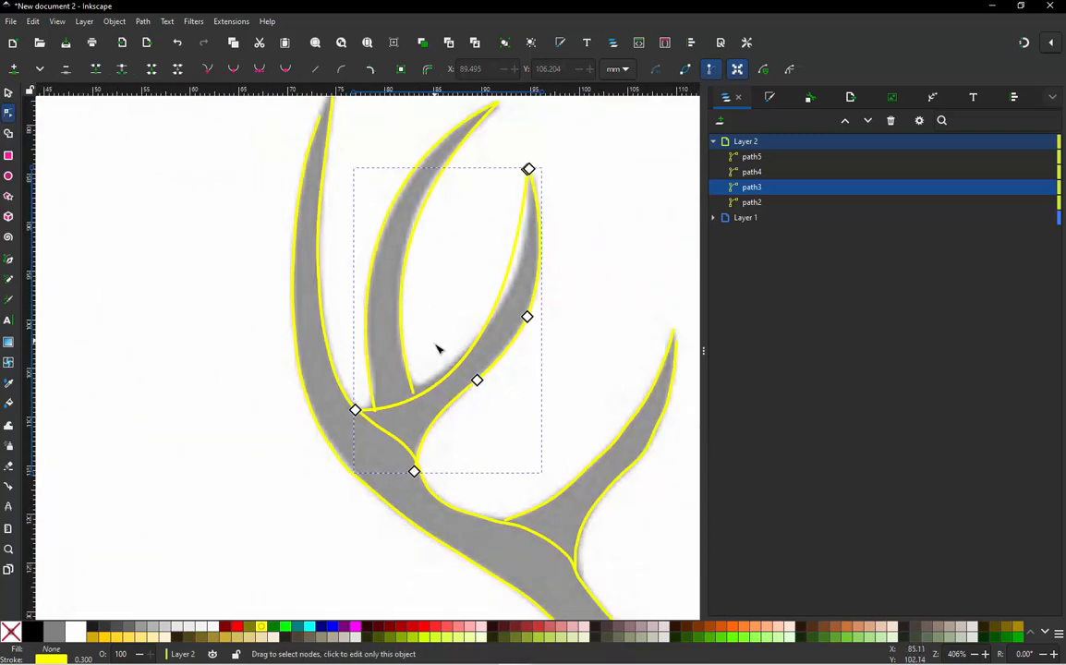
drag(578, 294, 468, 409)
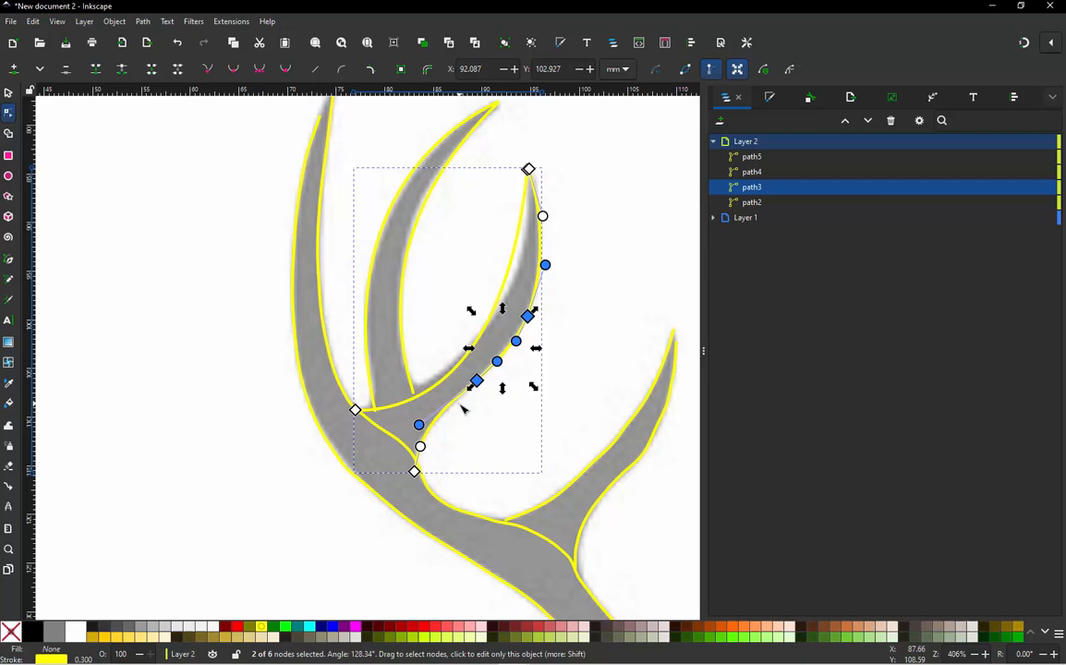
click(234, 72)
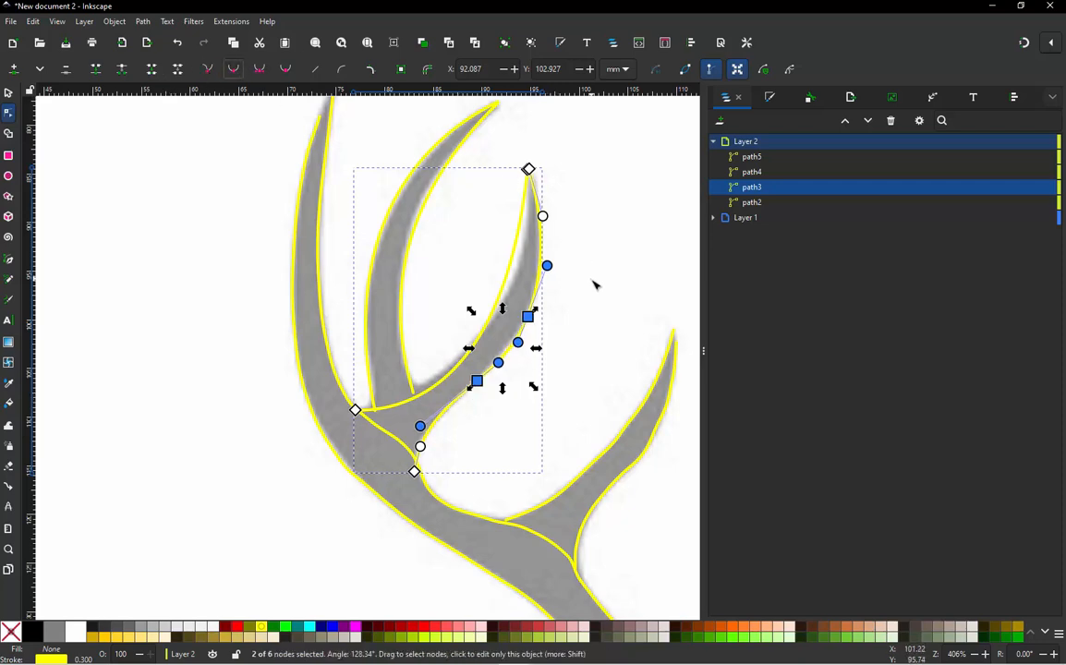
Insert two nodes on the third tine's outer edge at about X 87.44, Y 107.97 mm and X 95.89, Y 94.74 mm
click(533, 345)
scroll(529, 337, up, 2)
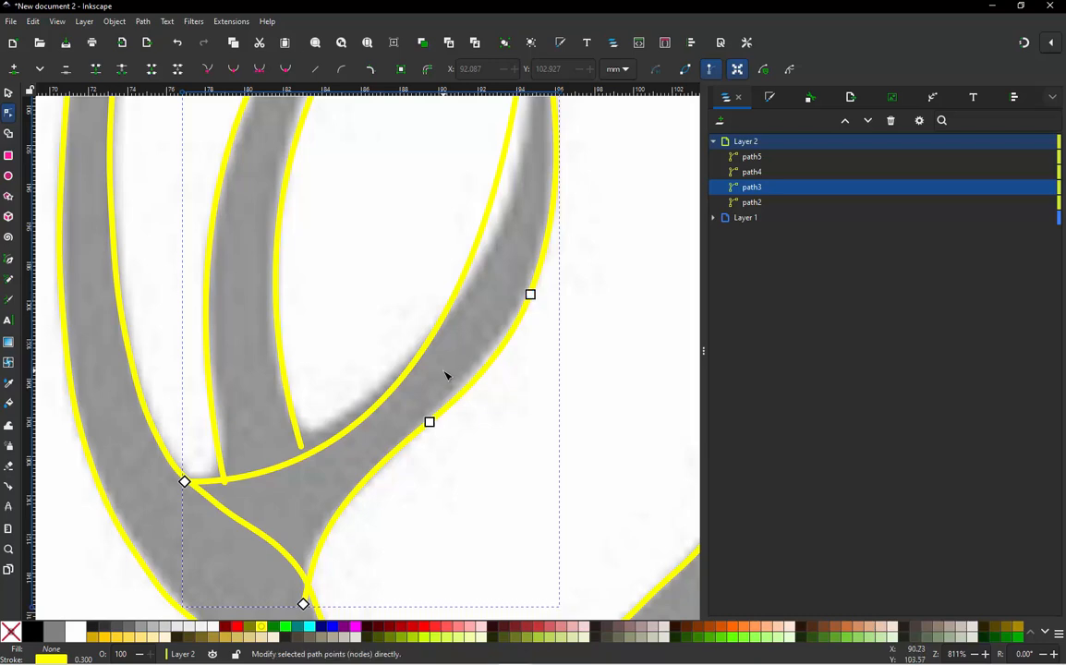
scroll(447, 373, down, 1)
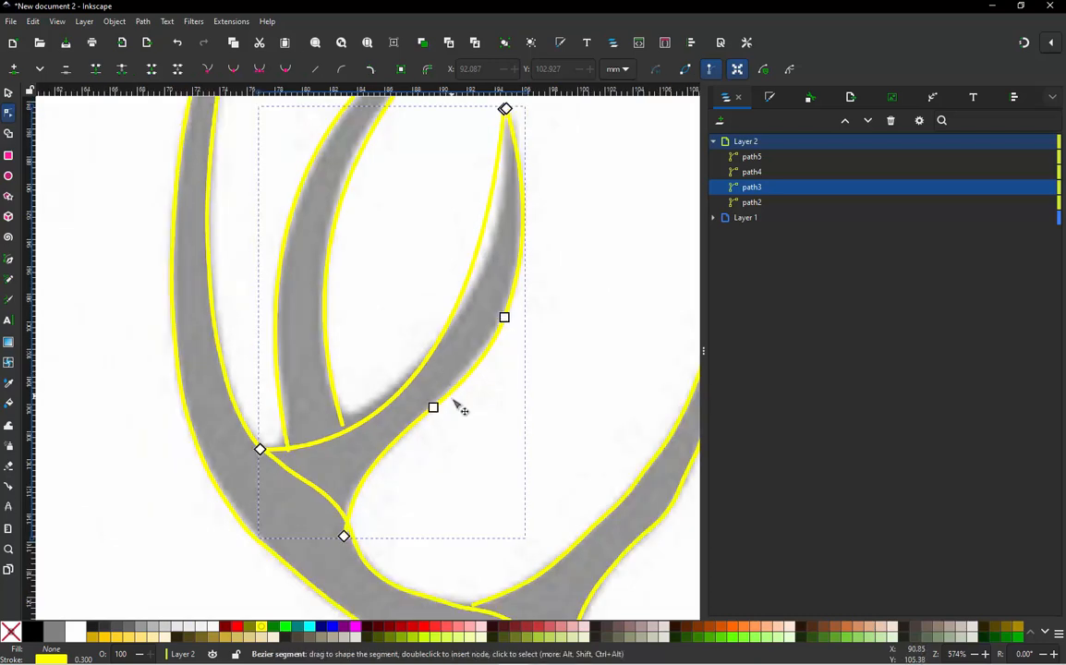
click(407, 434)
double_click(408, 432)
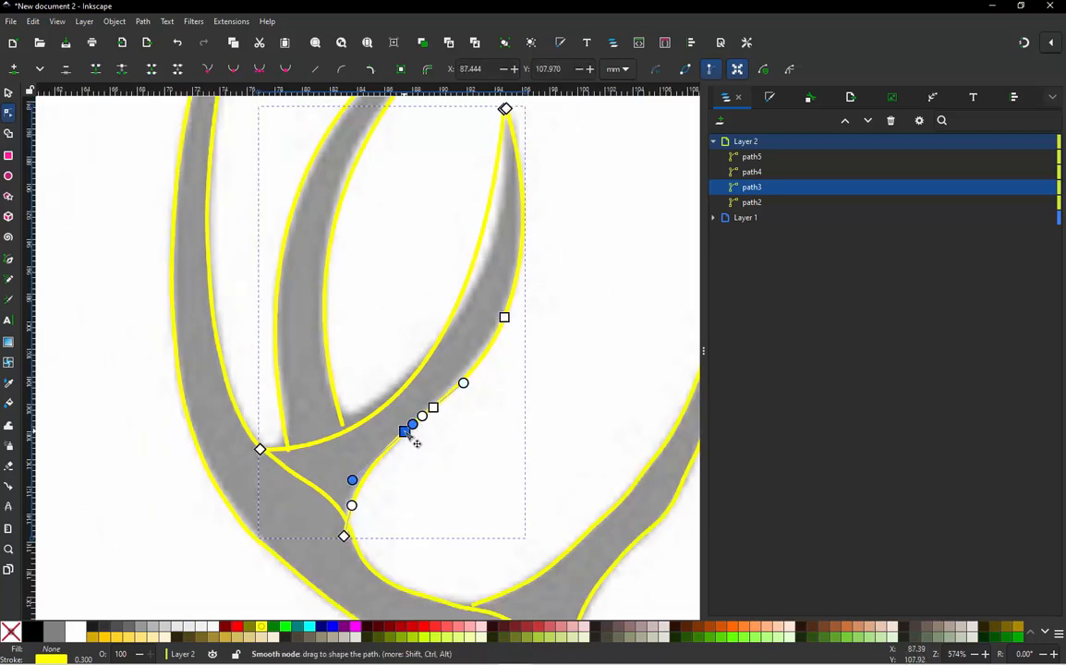
double_click(521, 252)
click(545, 303)
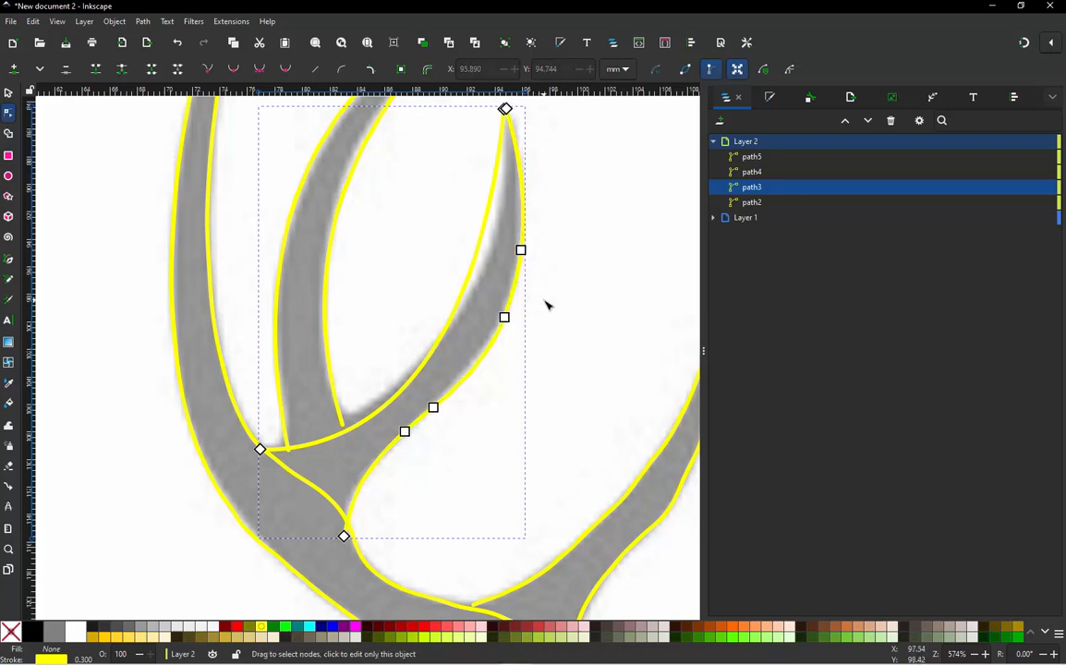
Delete the two older smooth nodes between the newly inserted outer-edge nodes on the third tine and deselect the path
drag(543, 301, 433, 441)
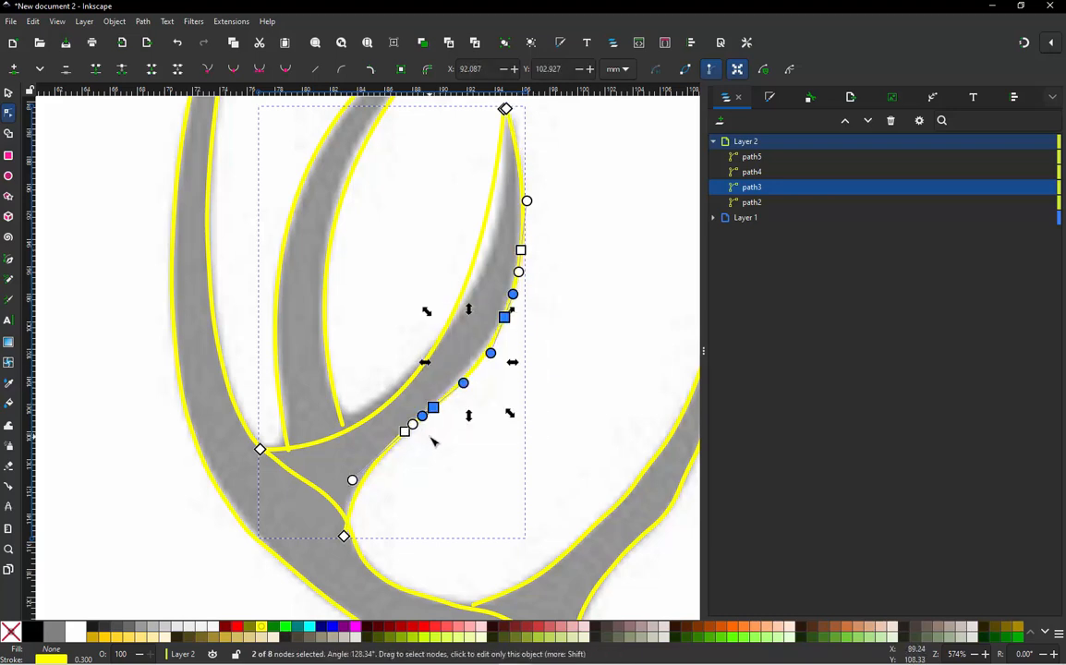
key(Delete)
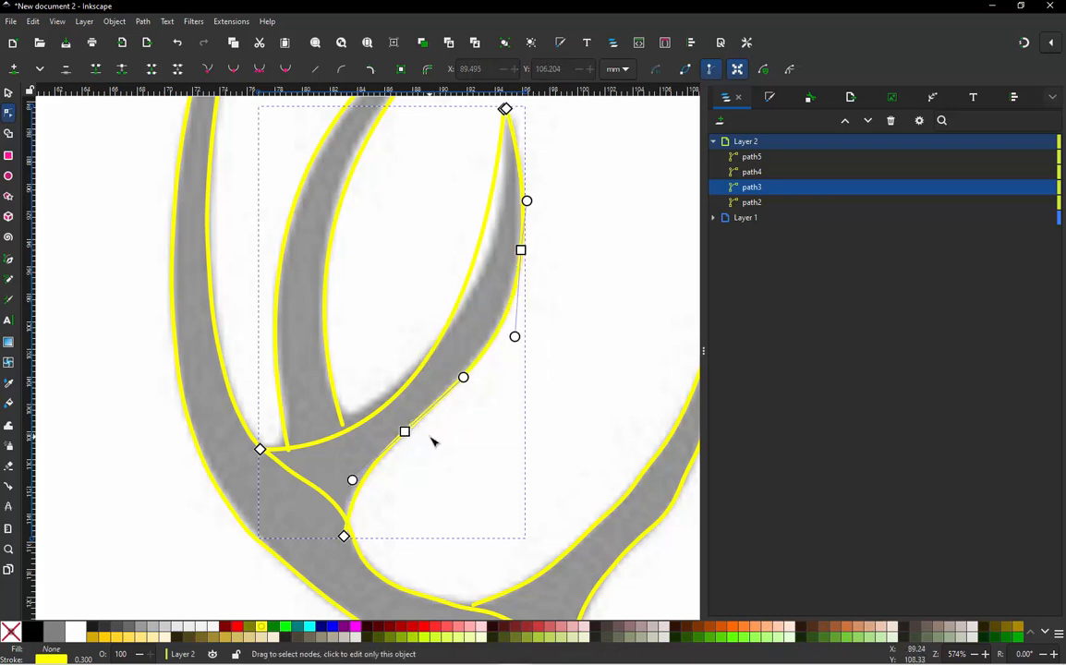
click(8, 93)
click(546, 304)
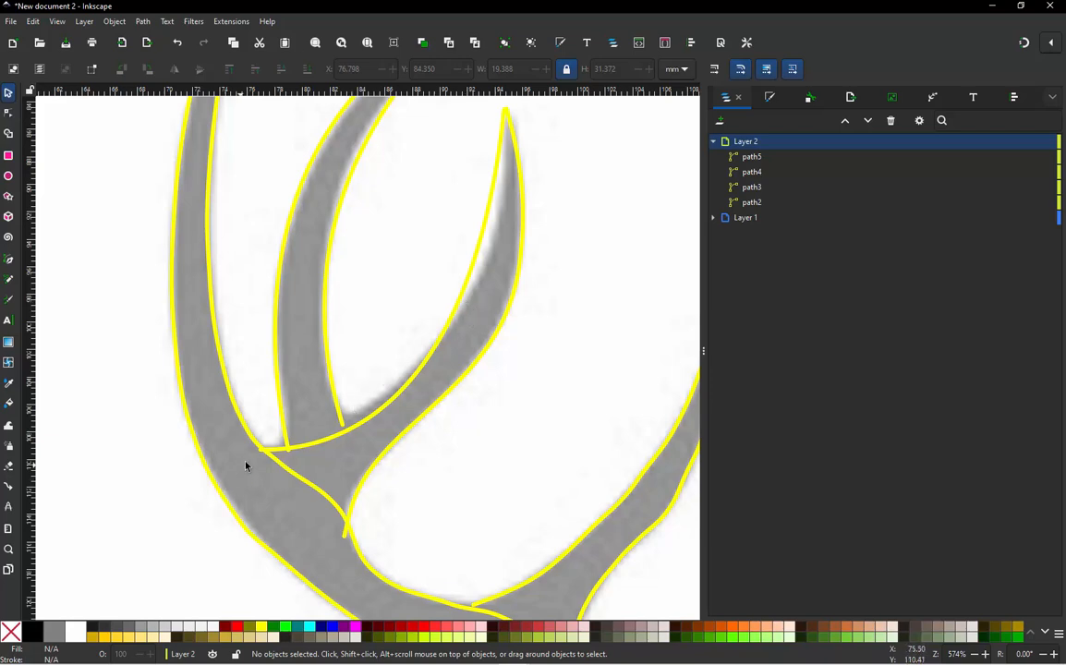
Place the base node of the third tine's inner edge at about X 76.57, Y 109.36 mm and reshape its curve along the grey antler
scroll(249, 462, up, 4)
click(282, 445)
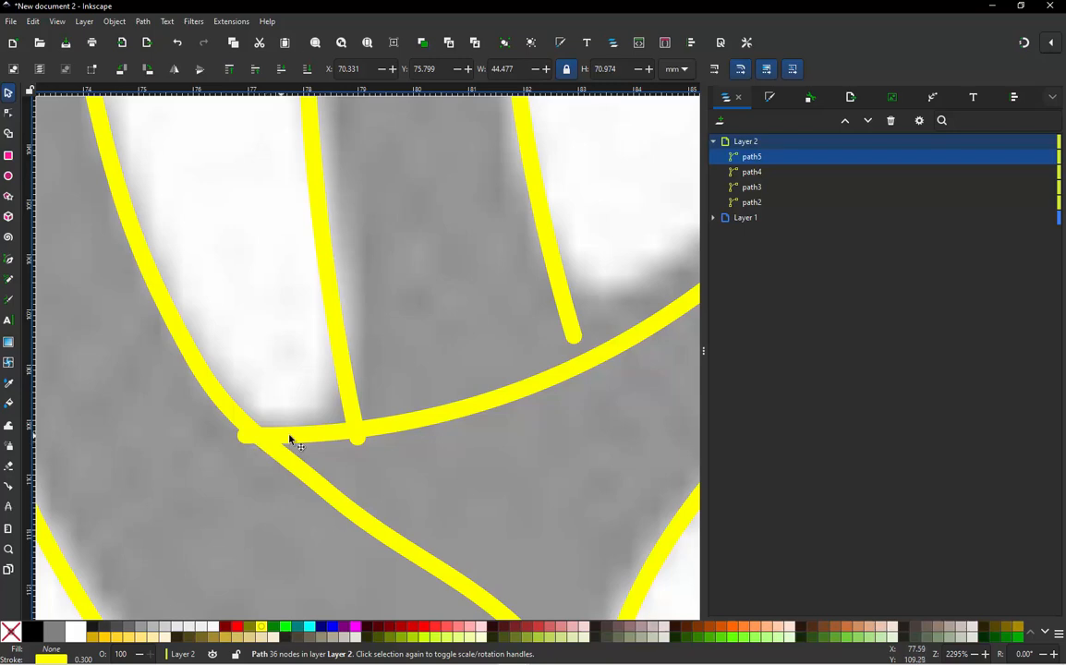
double_click(290, 439)
drag(245, 437, 315, 404)
scroll(231, 453, down, 3)
scroll(315, 406, down, 1)
scroll(370, 344, up, 1)
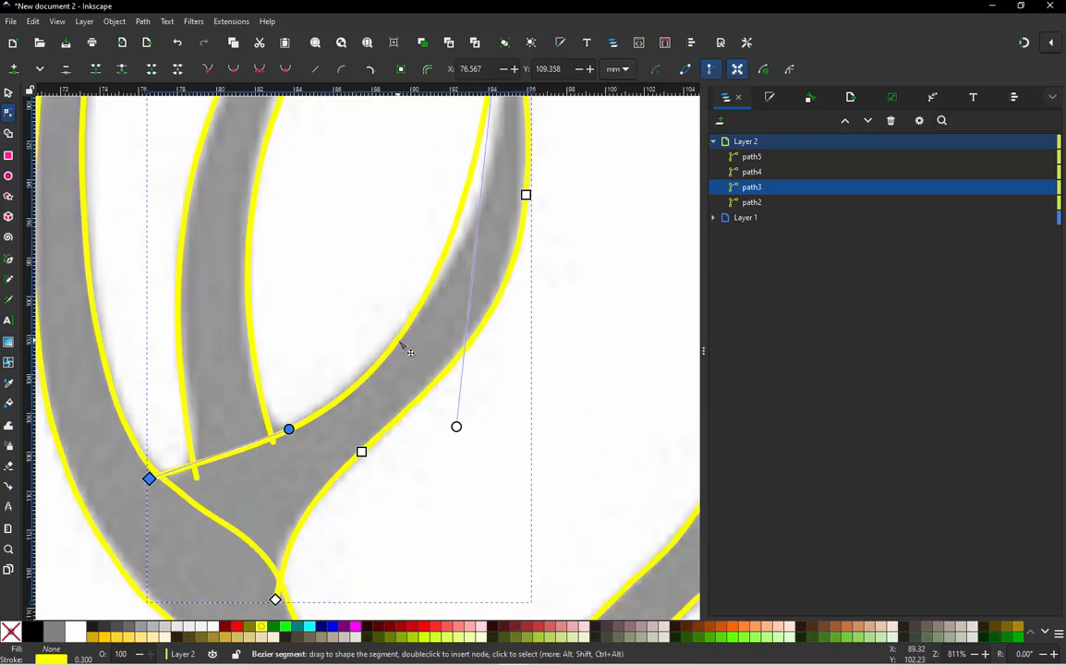
Add an inner-edge node at about X 89.68, Y 101.52 mm and adjust the tip's handle so the upper curve hugs the grey tine
double_click(400, 343)
drag(401, 344, 408, 331)
scroll(310, 441, down, 1)
scroll(433, 226, up, 1)
scroll(436, 277, down, 1)
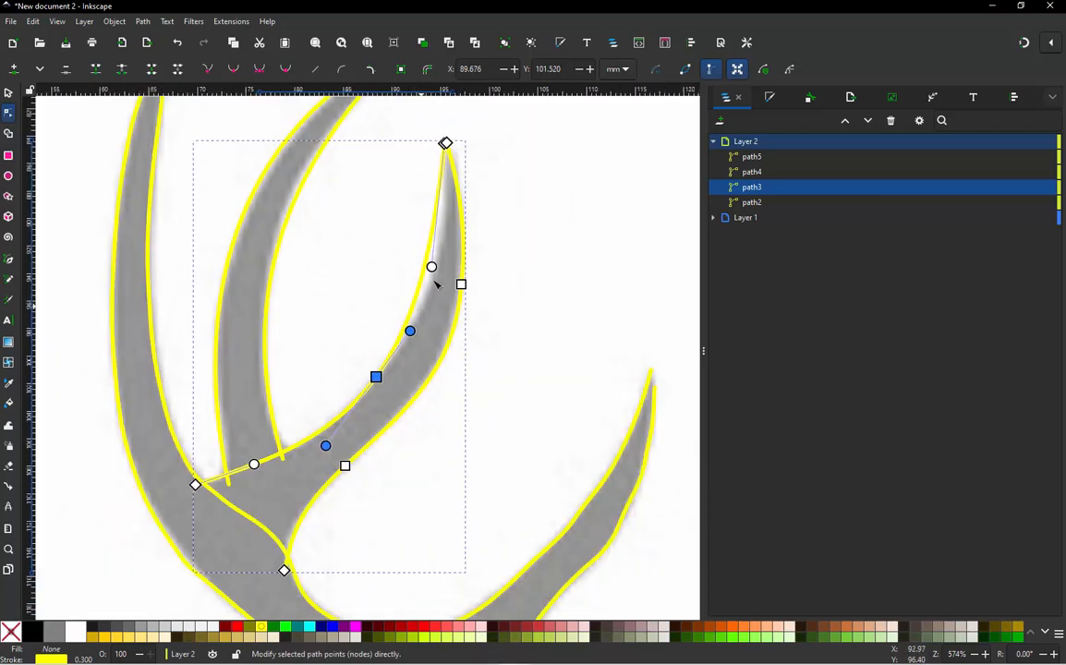
scroll(436, 285, up, 1)
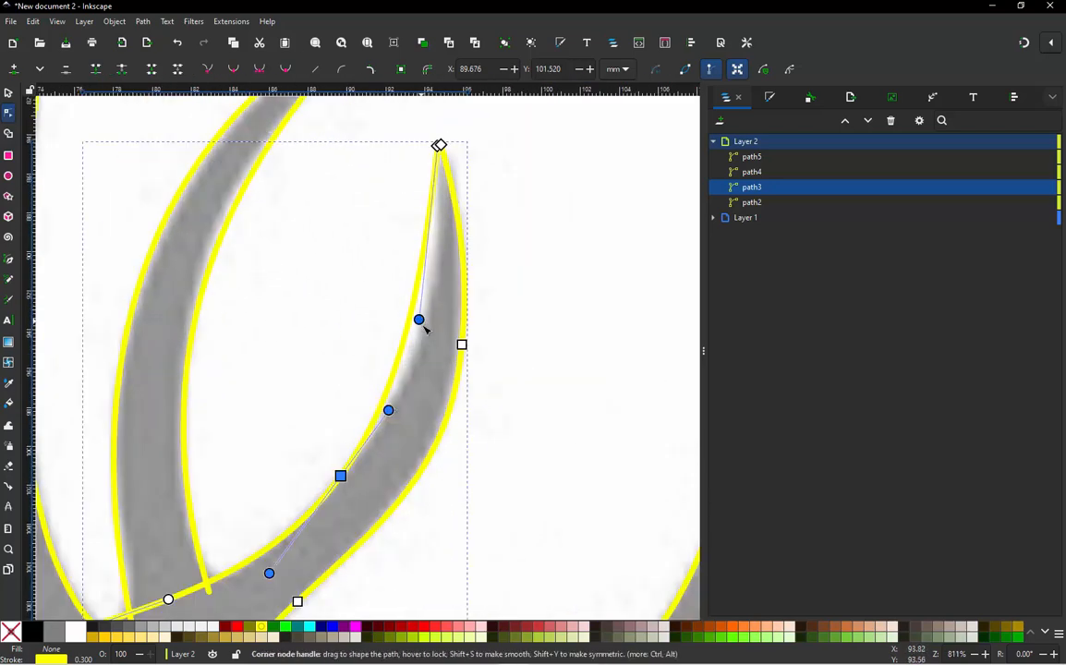
drag(424, 327, 445, 345)
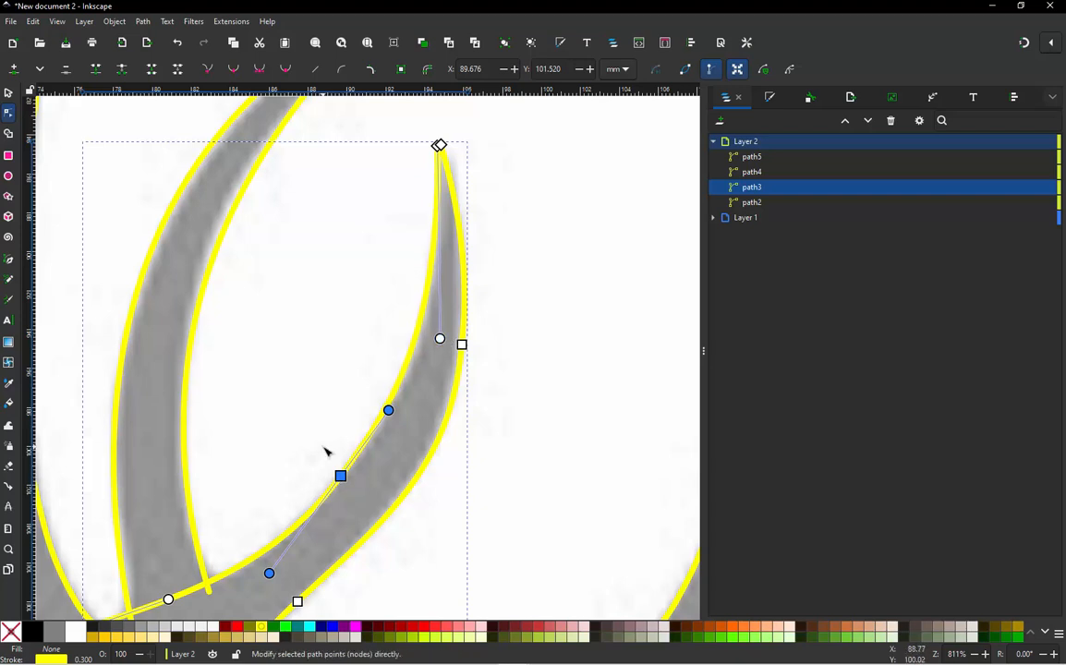
click(325, 451)
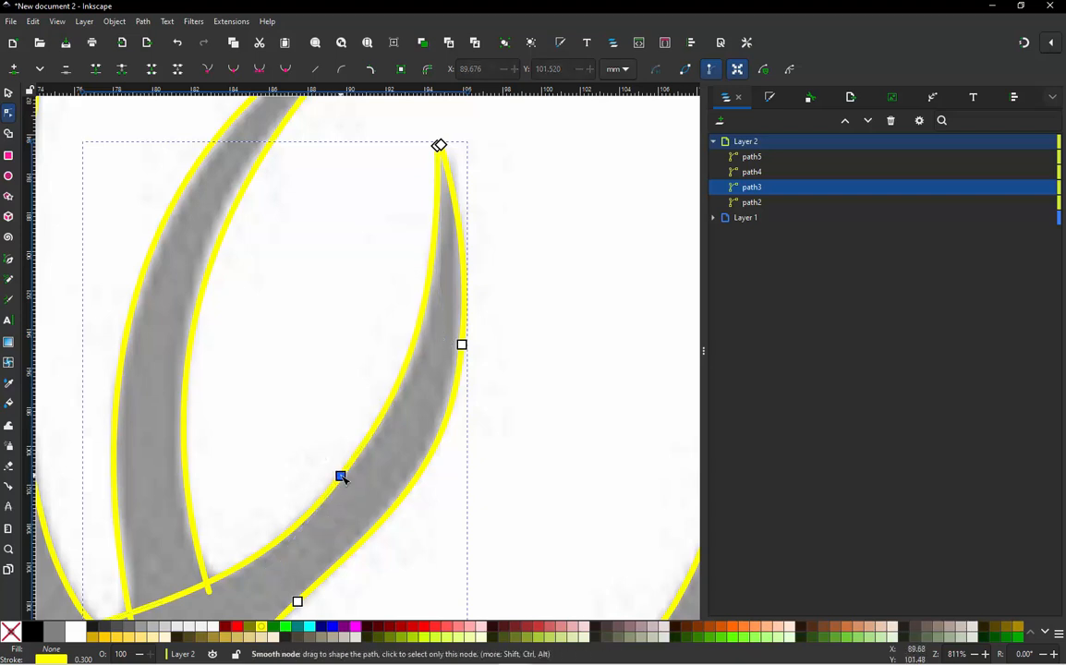
Insert inner-edge nodes at about X 86.3, Y 104.9 mm and X 92.56, Y 96.9 mm, then delete the older node between them
click(341, 476)
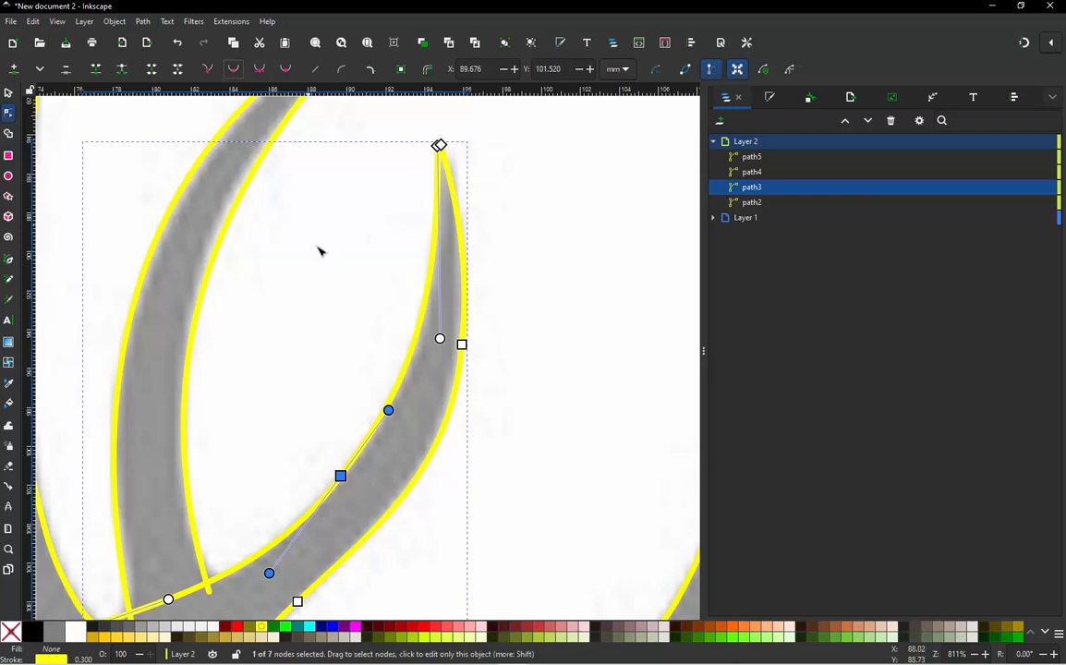
click(331, 307)
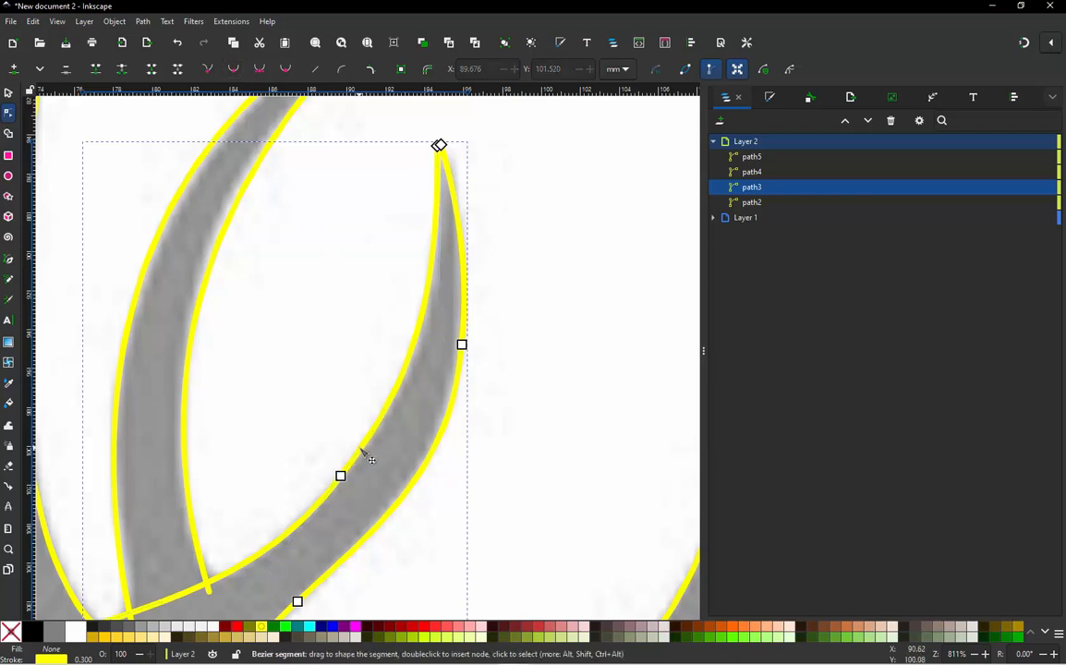
double_click(275, 543)
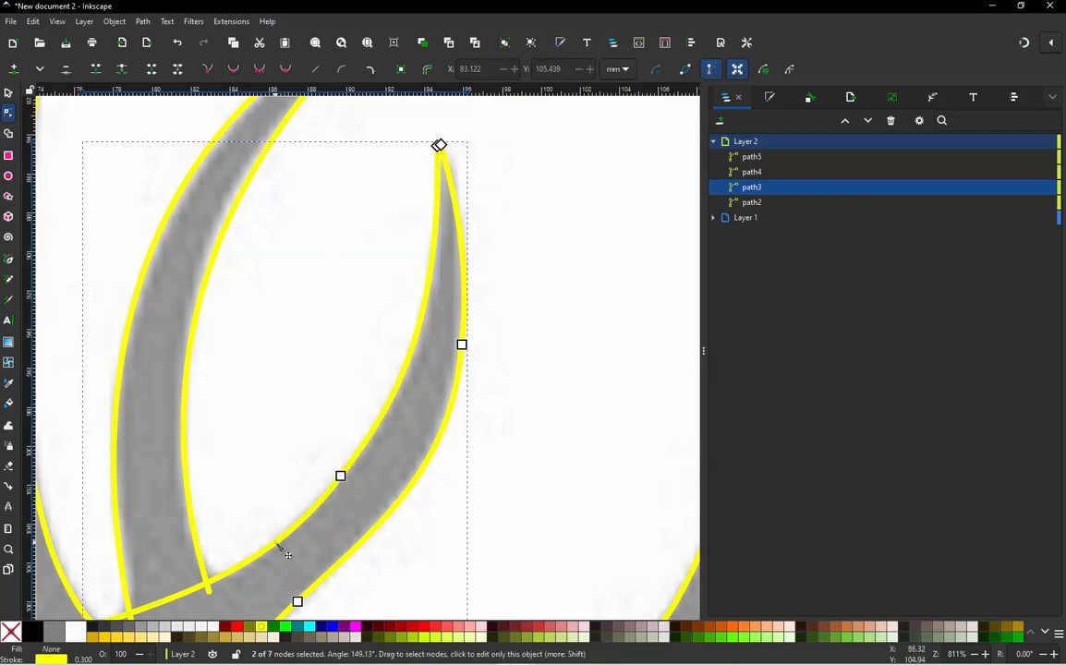
double_click(396, 388)
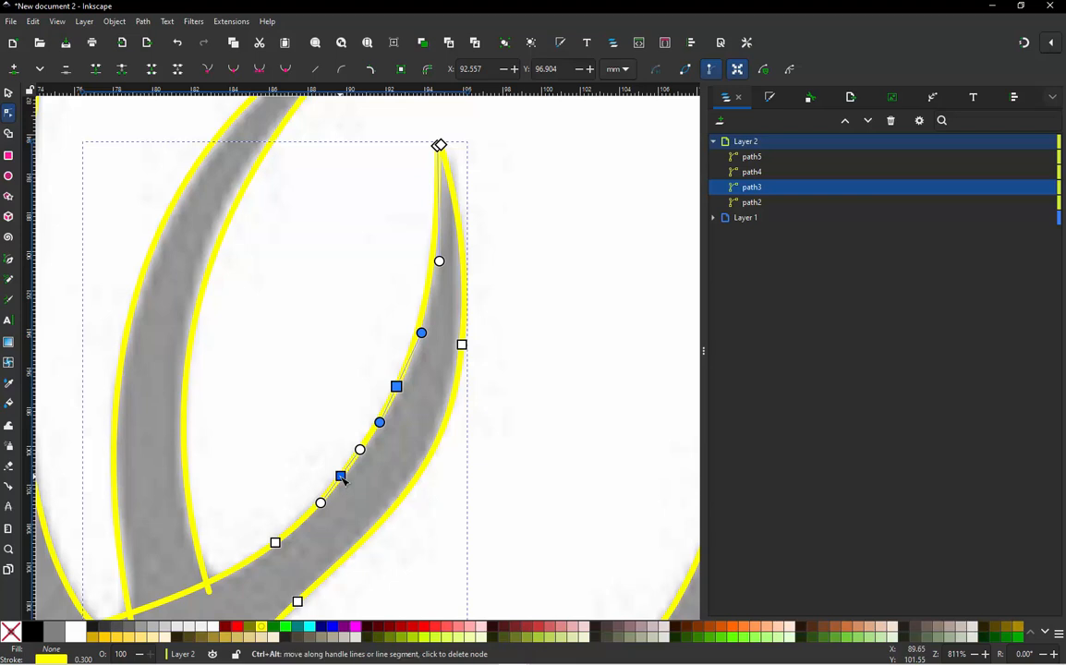
ctrl+alt+click(341, 476)
key(Escape)
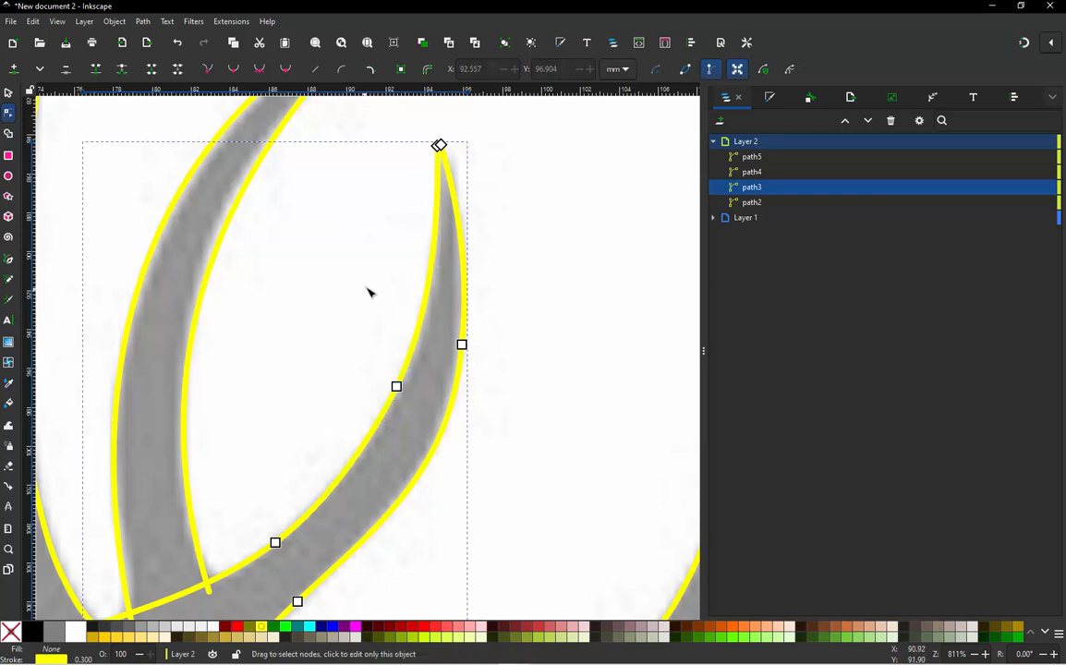
ctrl+scroll(369, 292, down, 1)
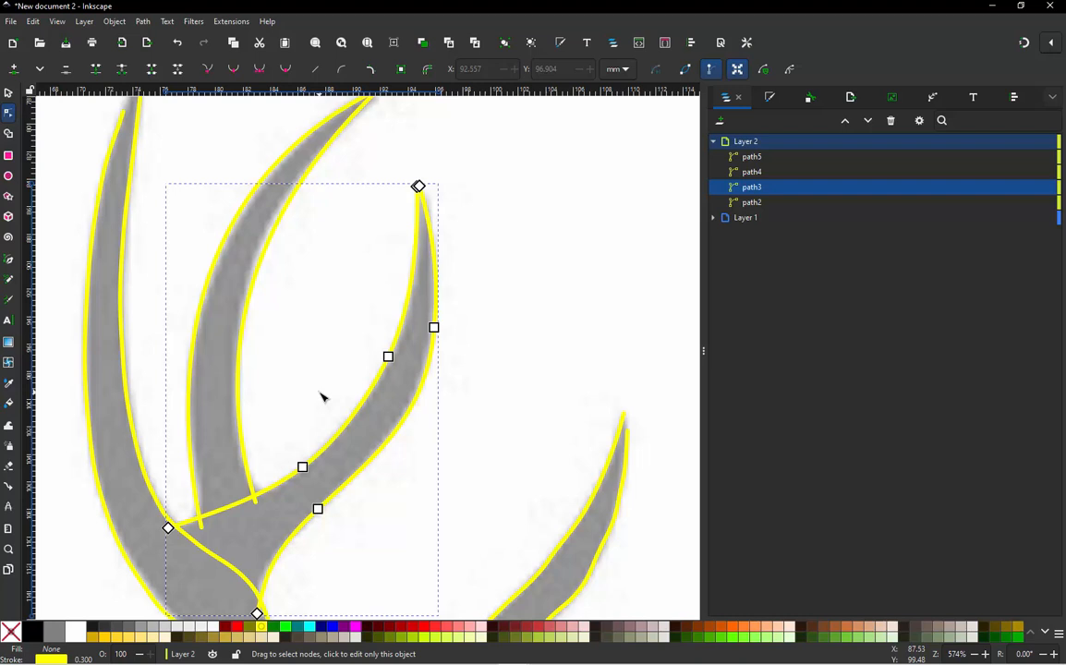
click(376, 301)
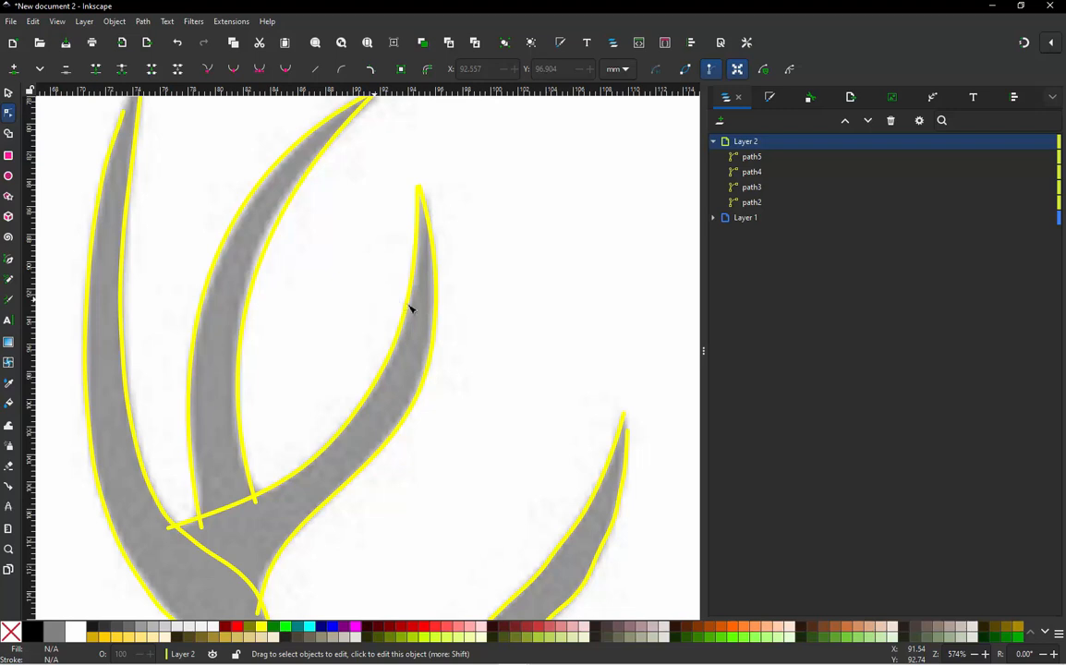
Insert an inner-edge node at about X 85.06, Y 105.78 mm, delete its close neighbour above, and clear the node selection
click(405, 333)
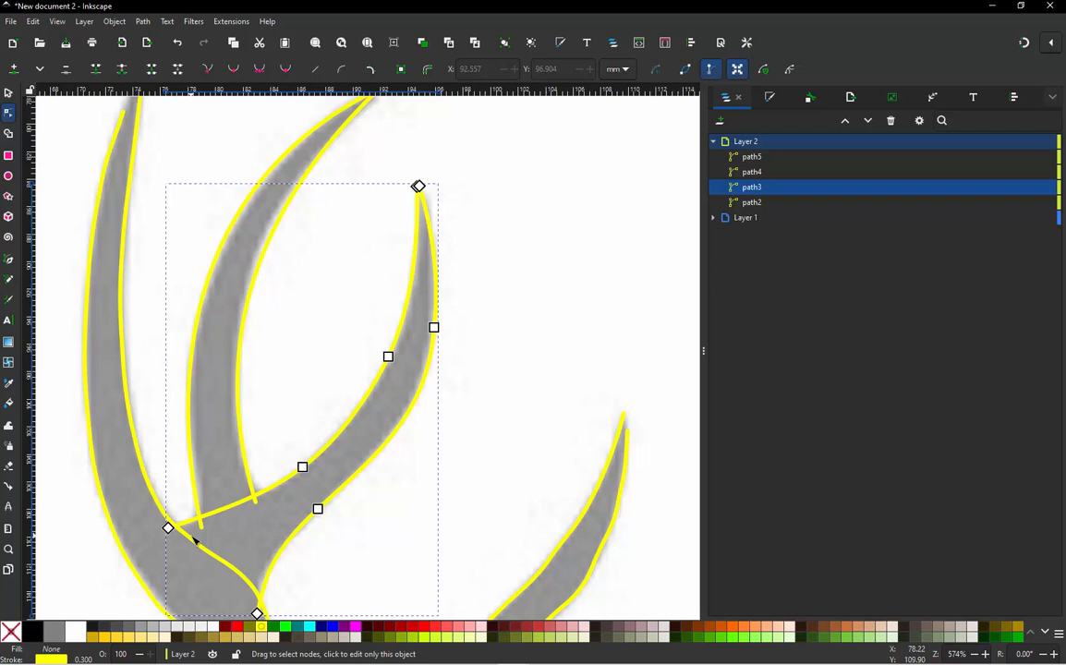
click(291, 484)
double_click(288, 480)
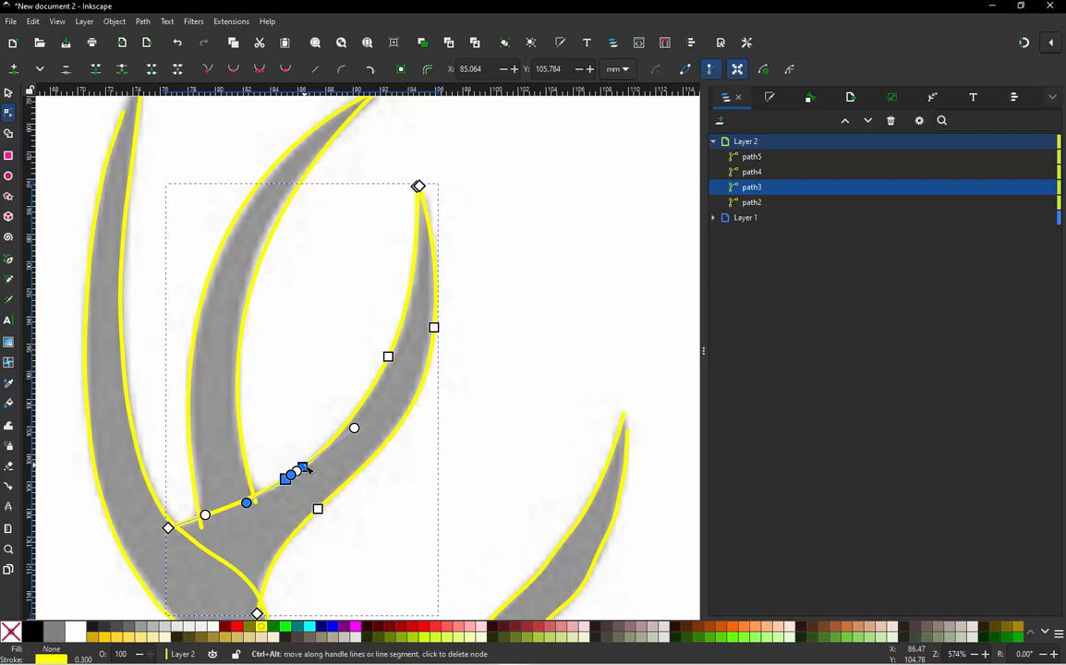
drag(302, 469, 346, 439)
shift+click(433, 328)
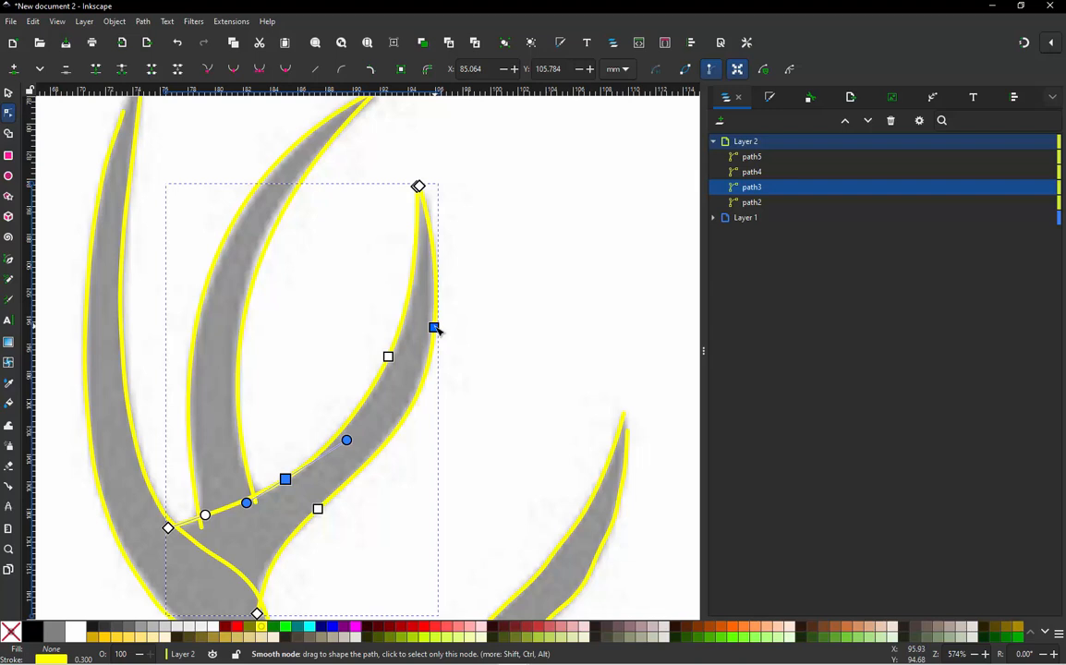
shift+click(434, 328)
shift+click(388, 356)
click(471, 355)
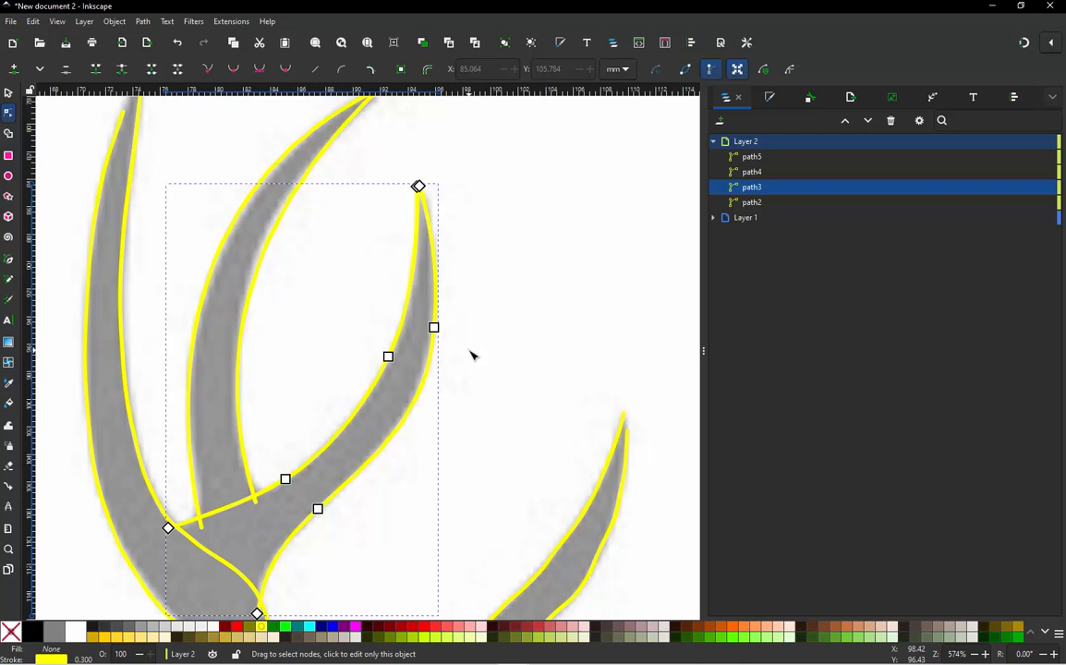
Preview the third tine's satin column in the Ink/Stitch Params dialog and apply its settings
click(231, 21)
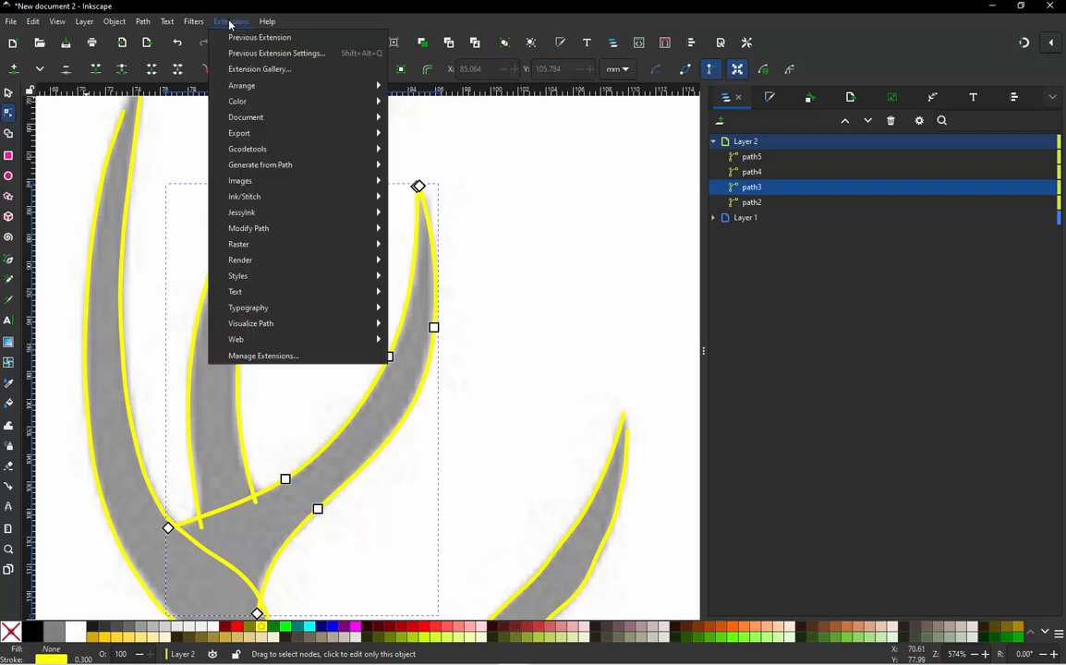
mouse_move(319, 198)
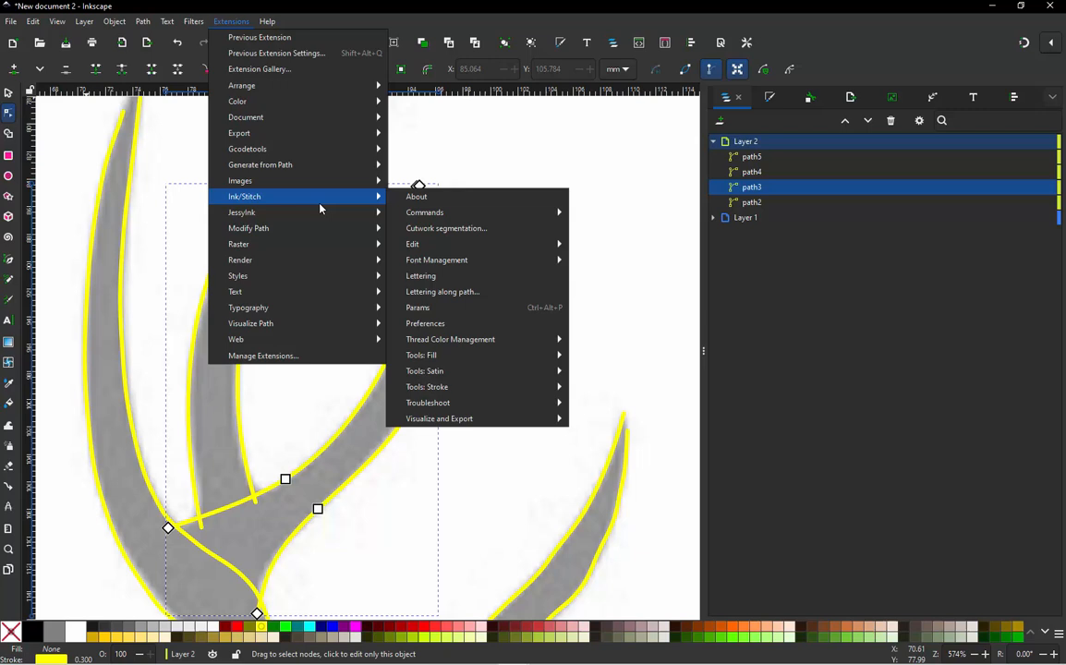
click(457, 309)
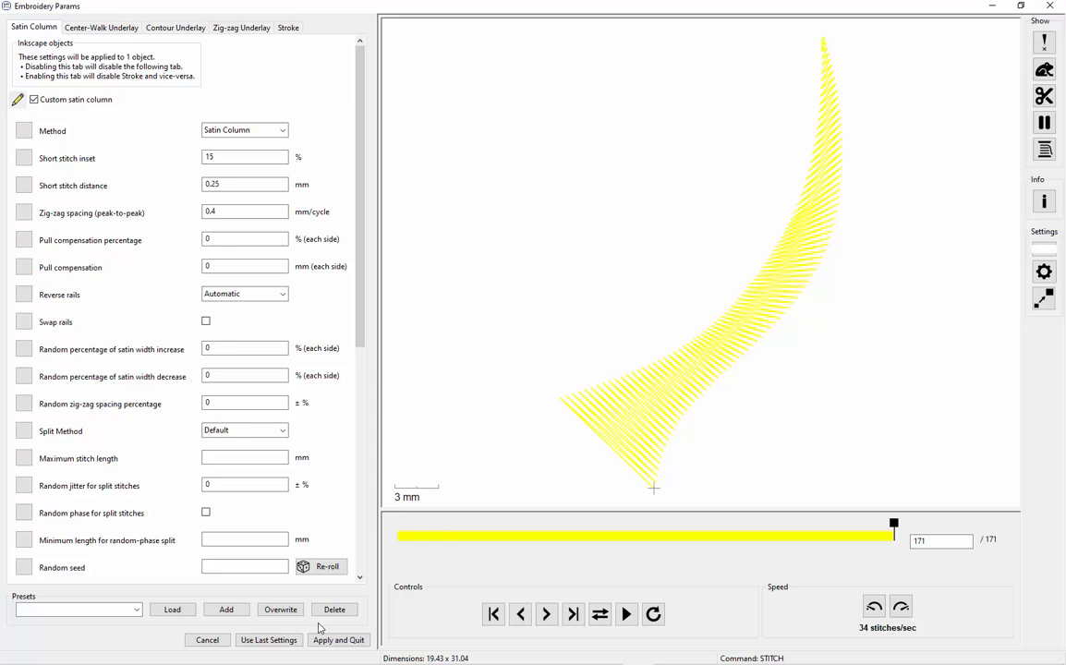
click(342, 640)
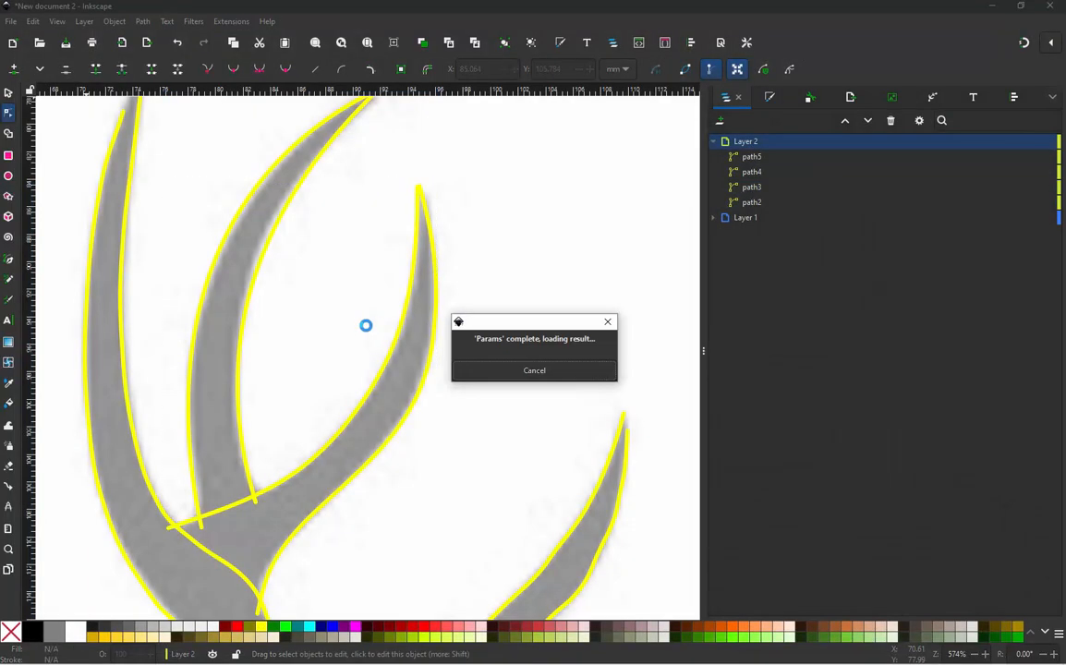
Insert a node on the third tine's upper inner edge at about X 93.56, Y 94.24 mm and delete the older node just below it
scroll(379, 379, up, 1)
click(383, 383)
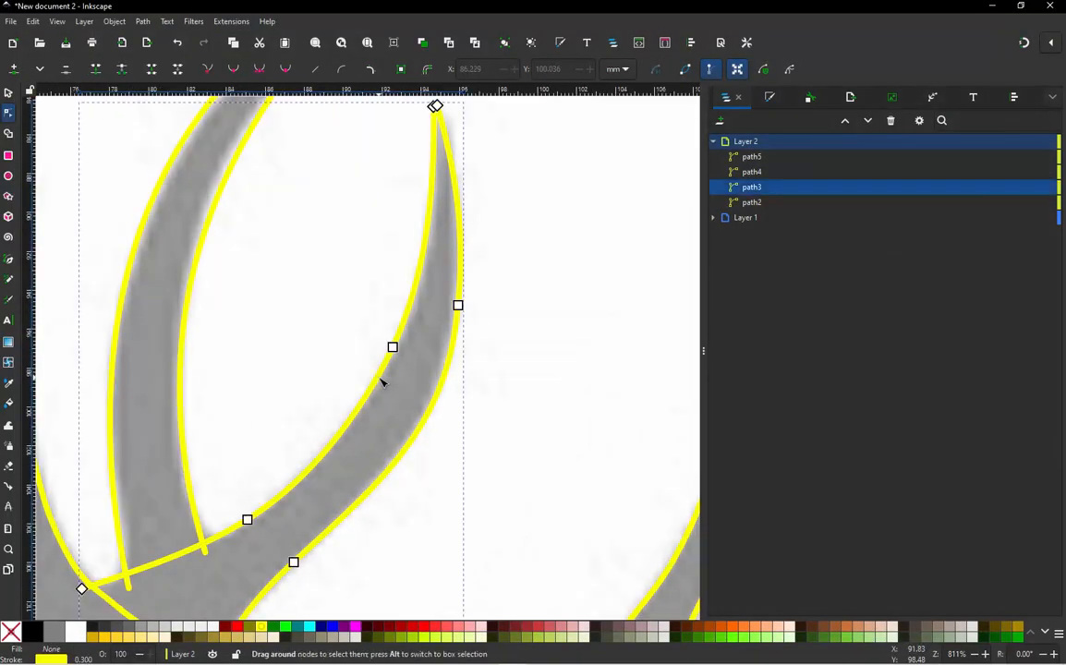
scroll(377, 242, down, 1)
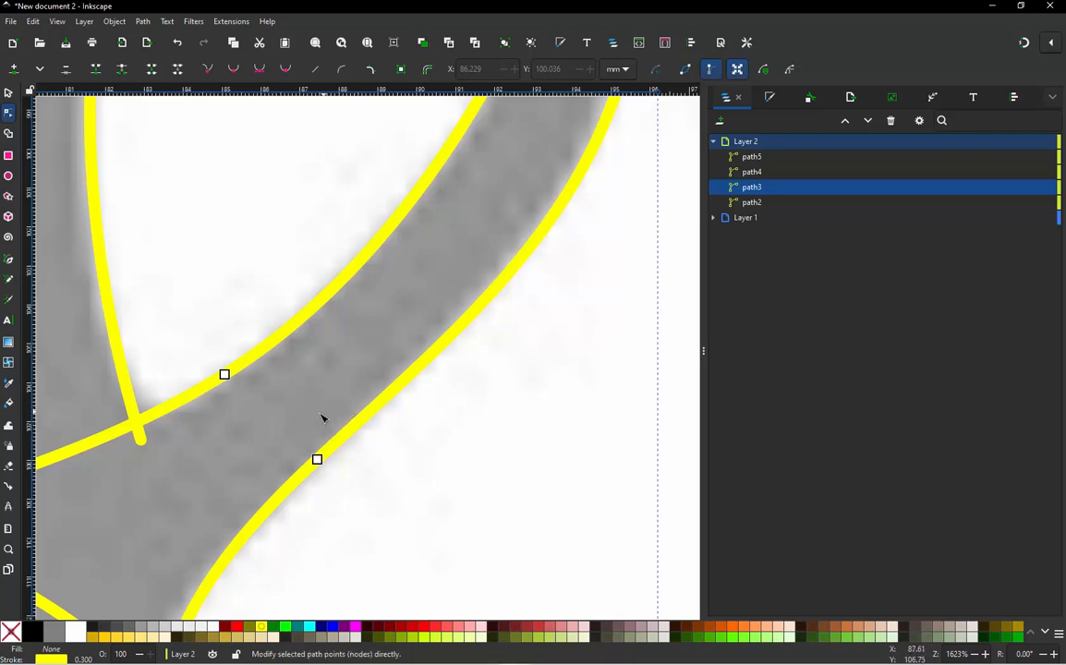
scroll(331, 442, down, 1)
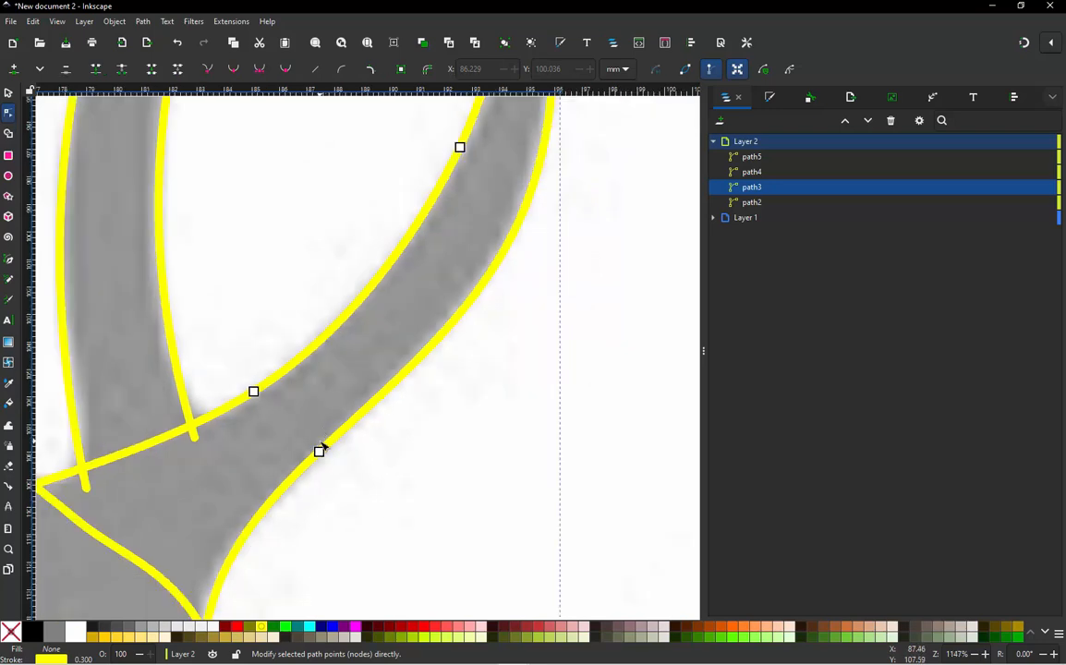
scroll(319, 447, down, 1)
scroll(518, 157, up, 1)
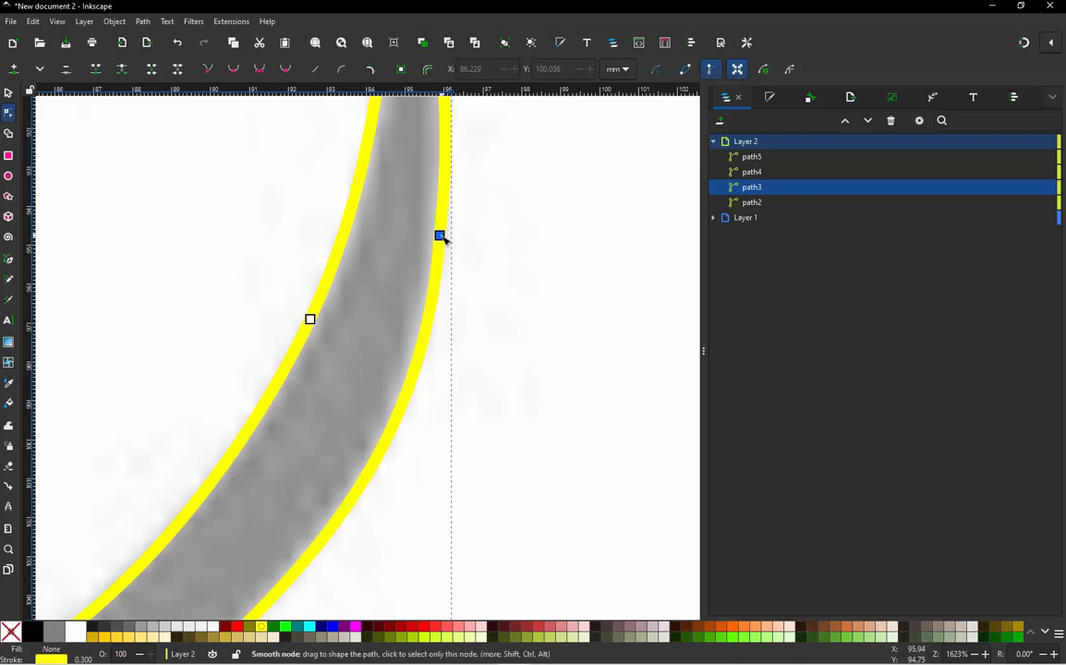
double_click(351, 220)
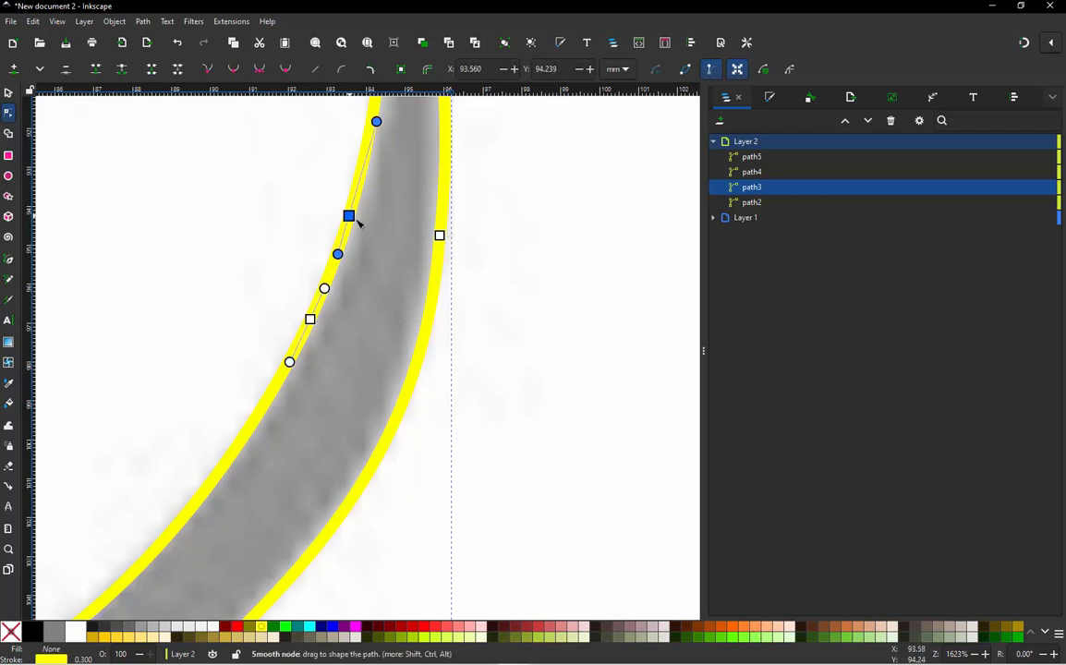
ctrl+alt+click(310, 319)
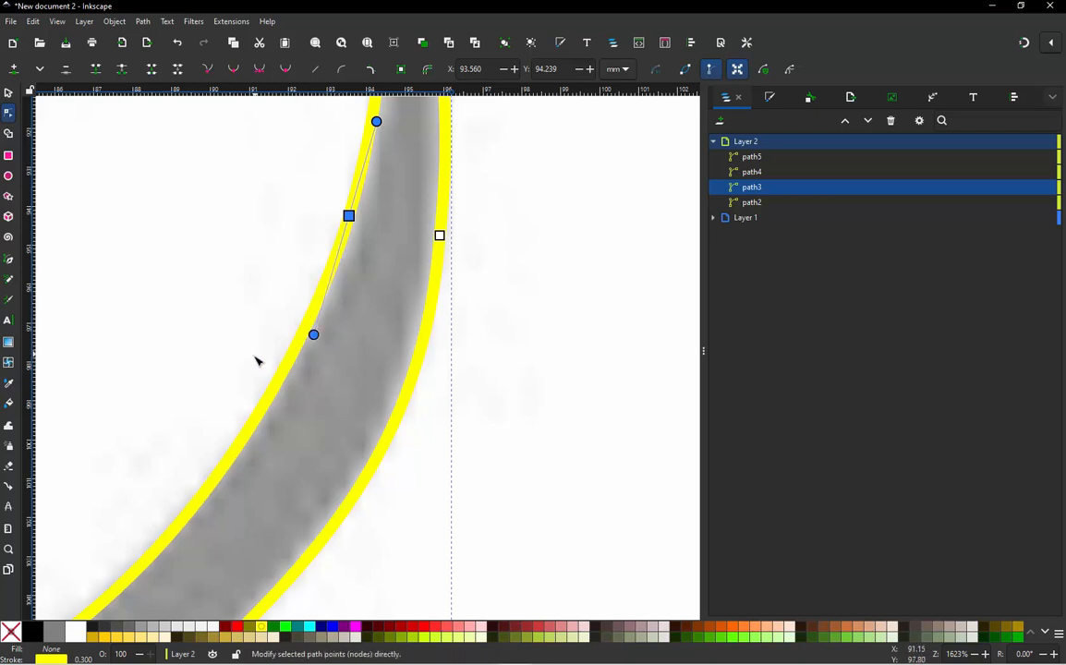
ctrl+scroll(287, 357, down, 2)
ctrl+scroll(362, 298, down, 1)
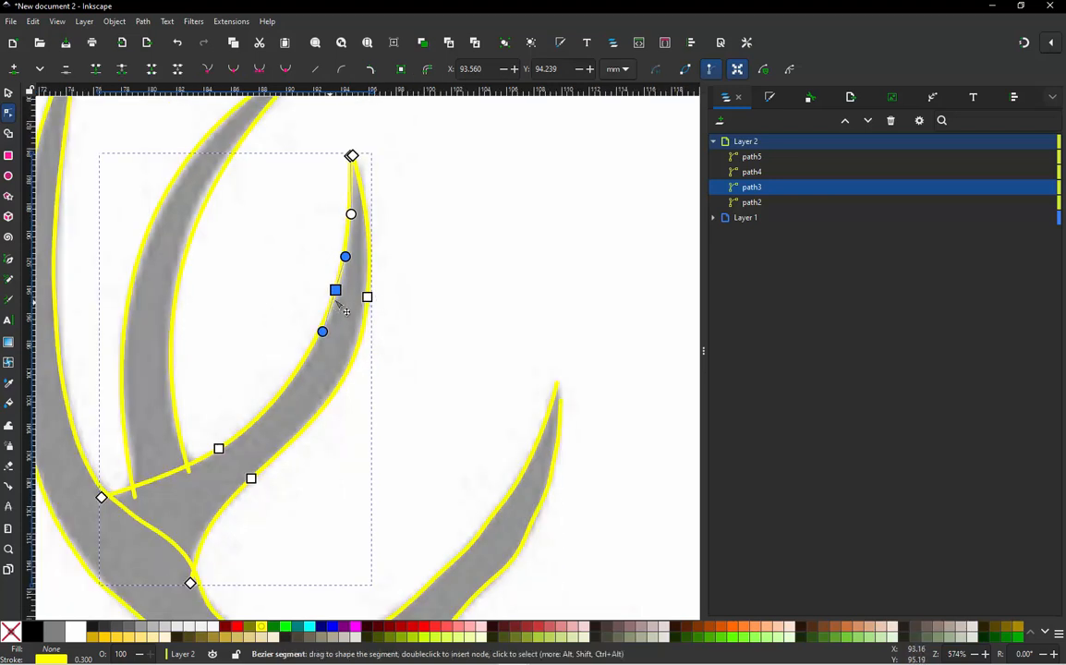
Check the third tine's revised satin stitches in the Ink/Stitch Params dialog, apply the settings, and deselect the path
click(7, 93)
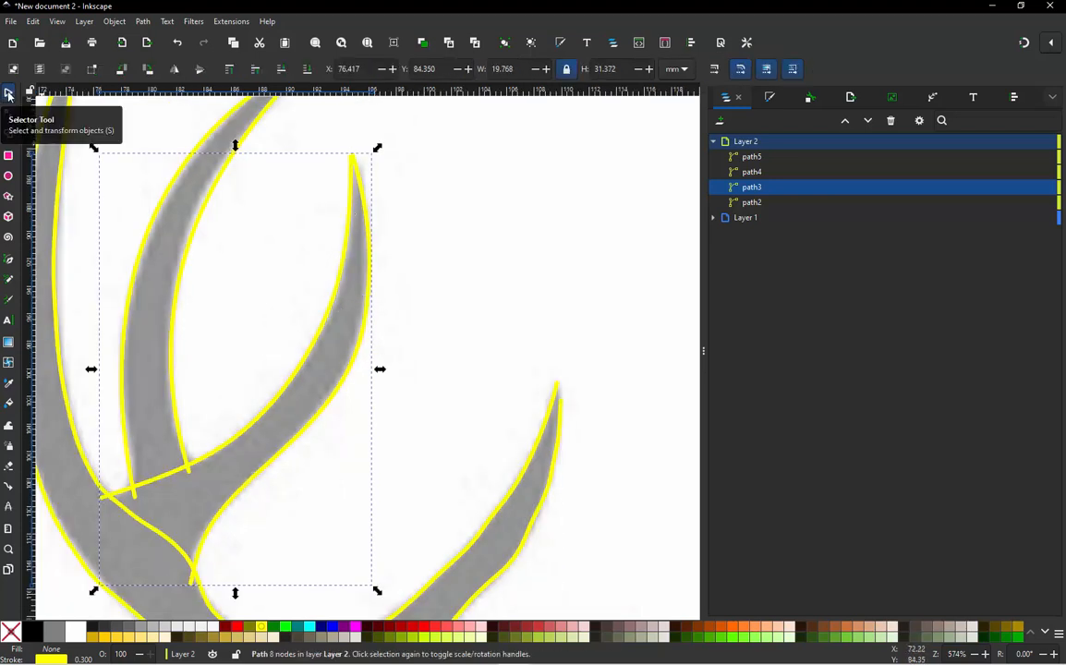
key(ctrl+alt+n)
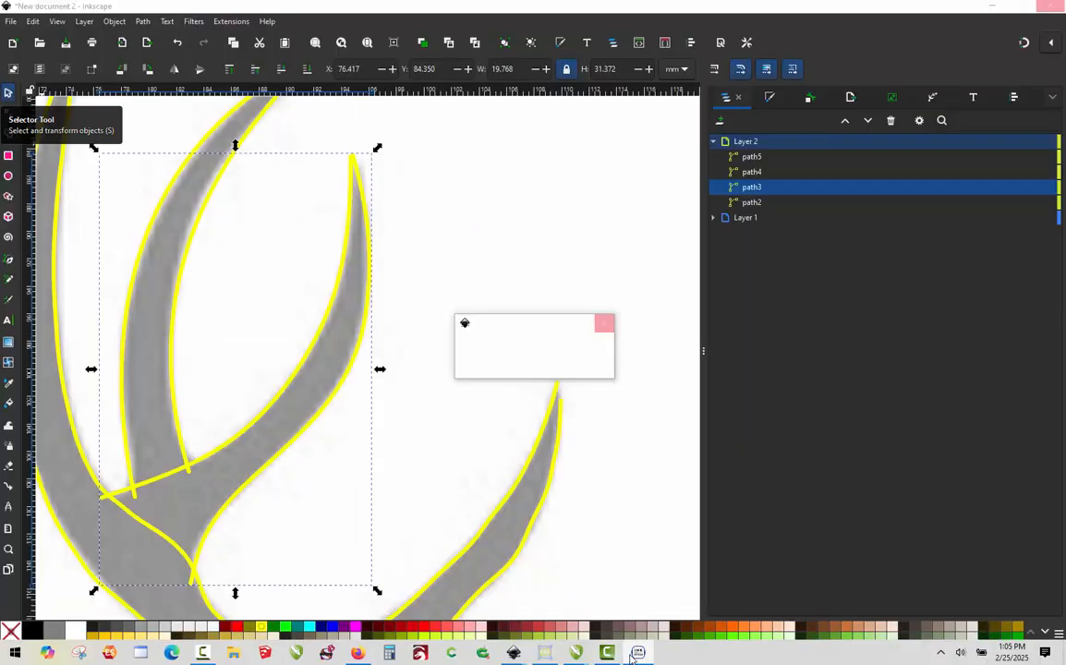
click(638, 654)
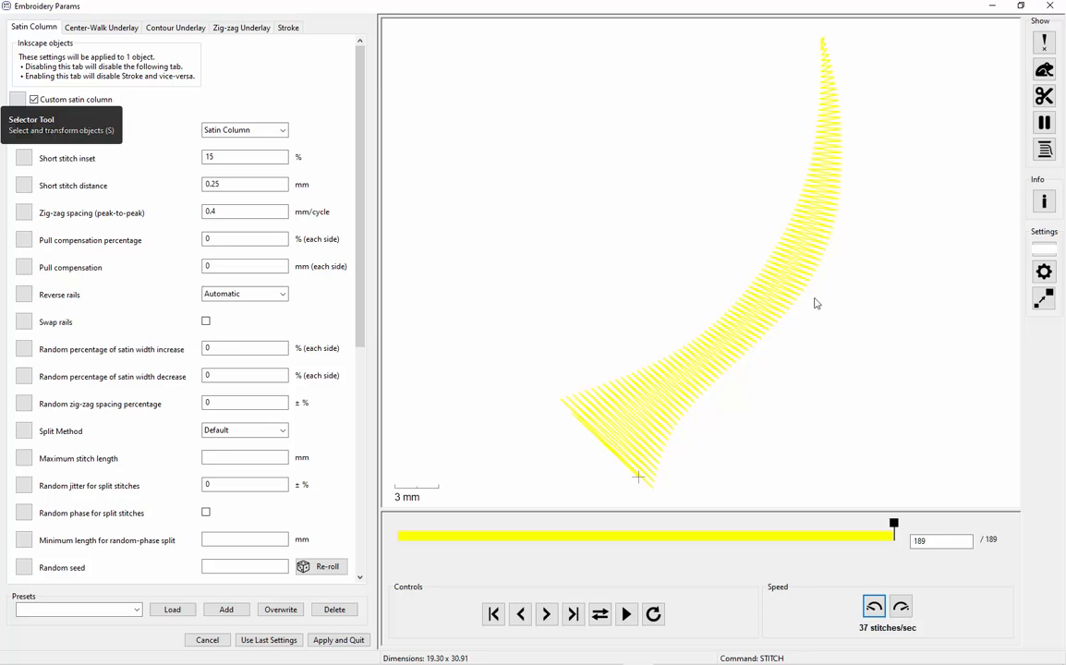
click(338, 639)
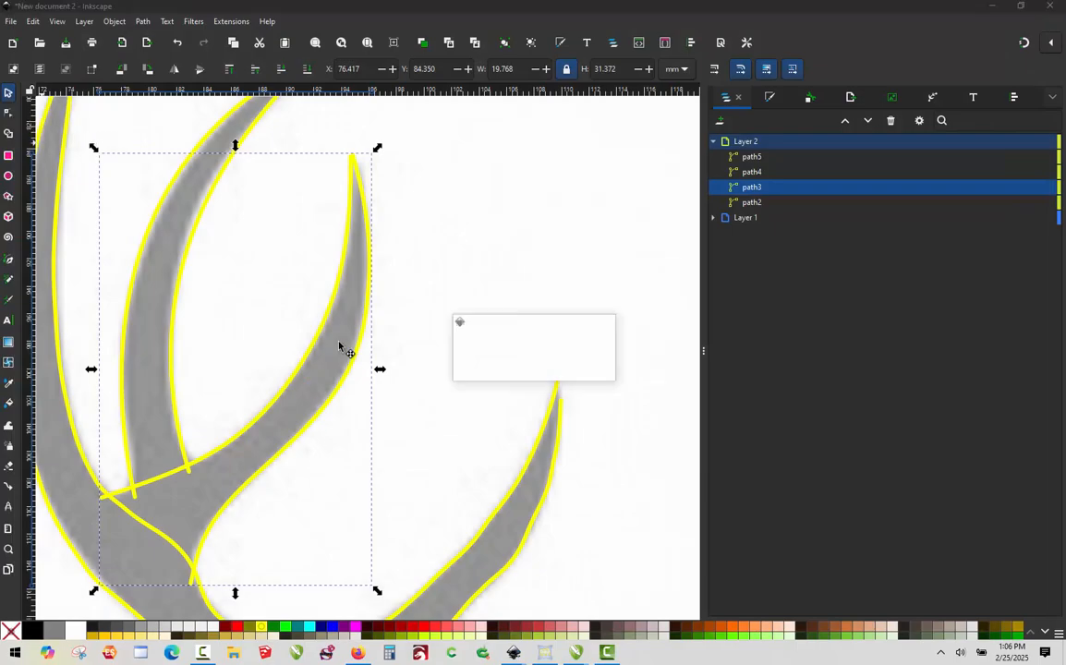
click(420, 334)
Move the lowest tine's right-edge end node up to the tip at about X 109.78, Y 101.21 mm and adjust its handle
scroll(421, 334, down, 1)
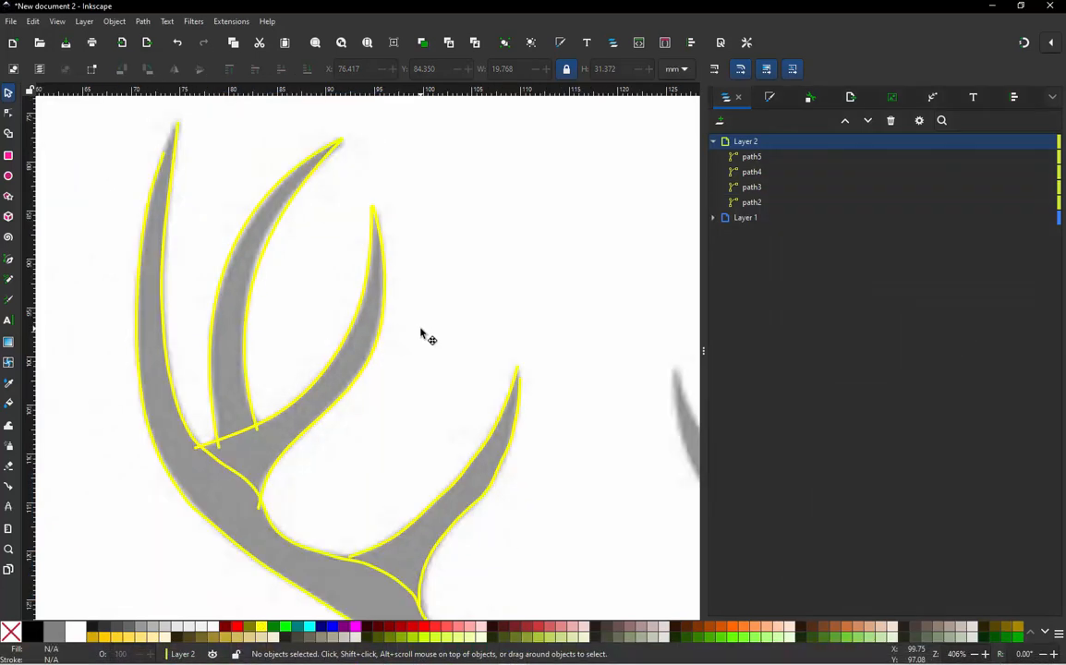
scroll(499, 490, up, 1)
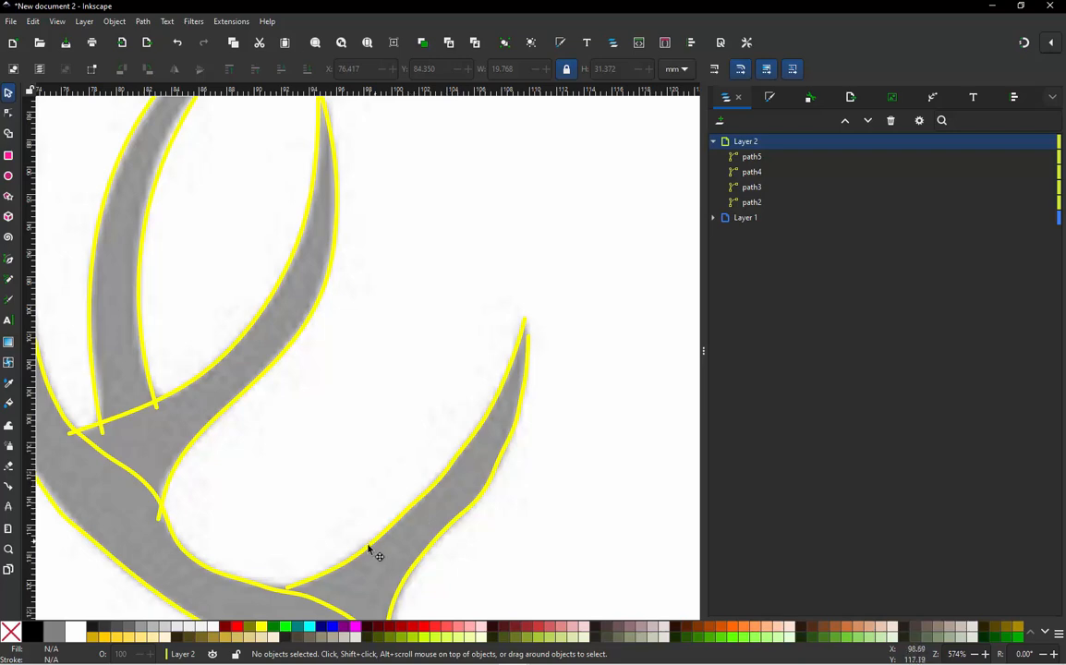
scroll(444, 335, down, 1)
scroll(465, 462, up, 1)
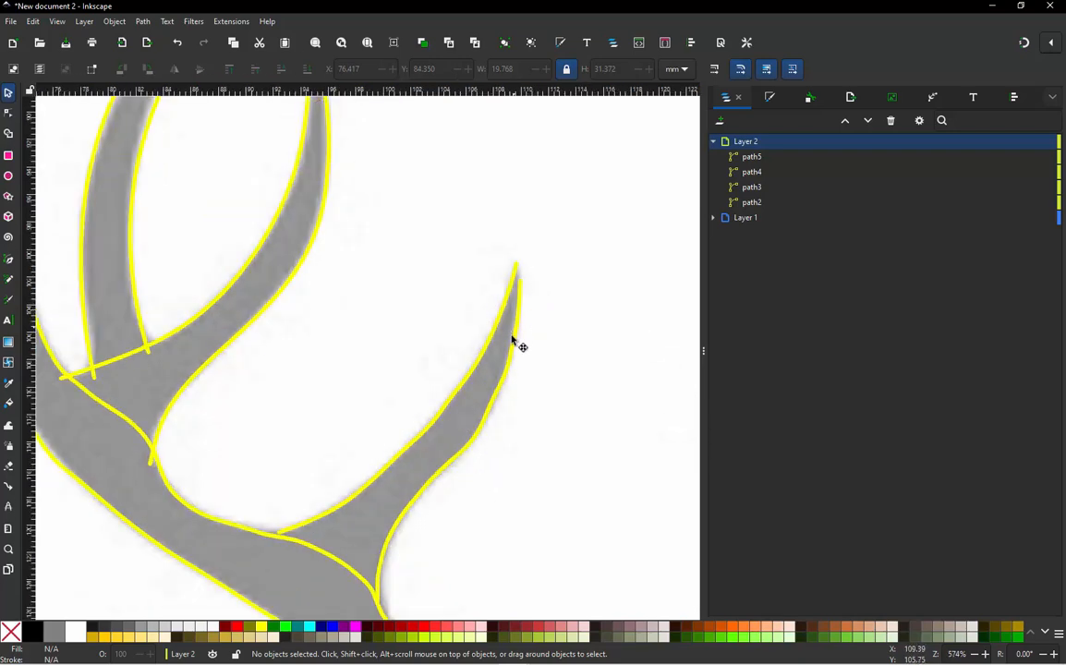
scroll(518, 258, up, 4)
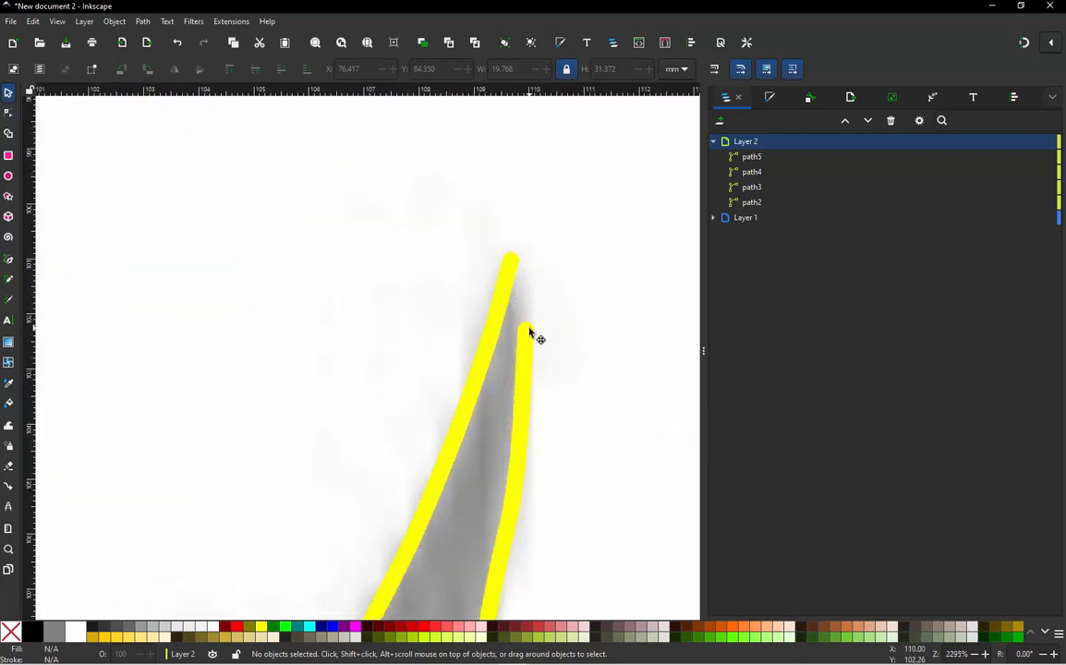
double_click(526, 331)
drag(528, 330, 517, 270)
drag(513, 329, 523, 328)
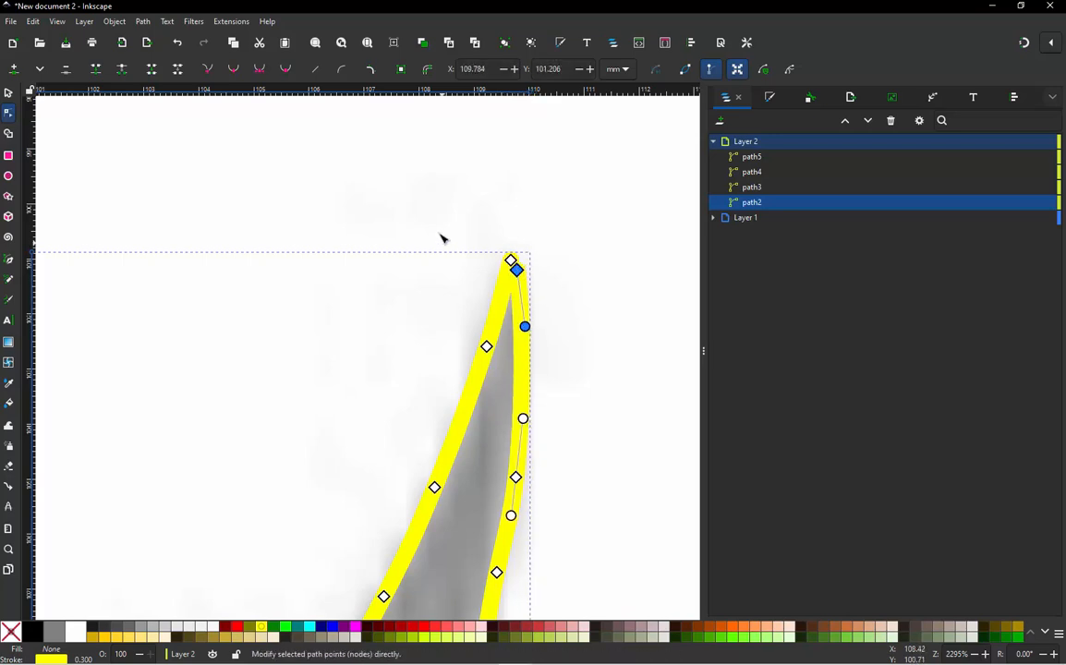
Delete all intermediate nodes along both edges of the lowest tine, keeping only the end nodes at tip and base
scroll(442, 239, down, 4)
drag(321, 385, 357, 317)
click(389, 272)
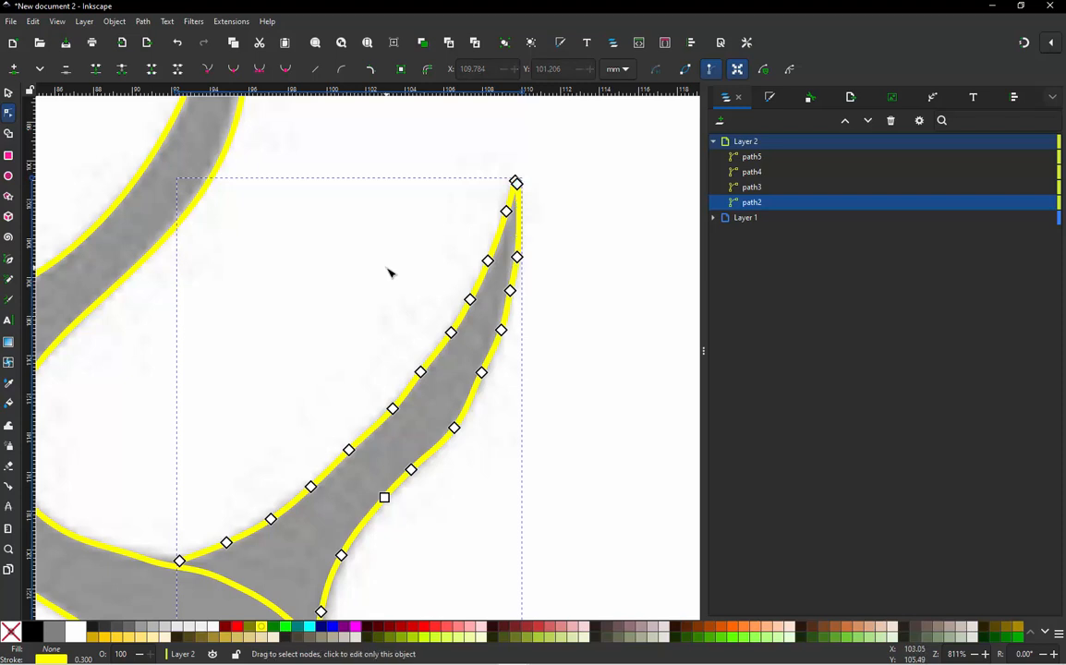
drag(414, 261, 383, 284)
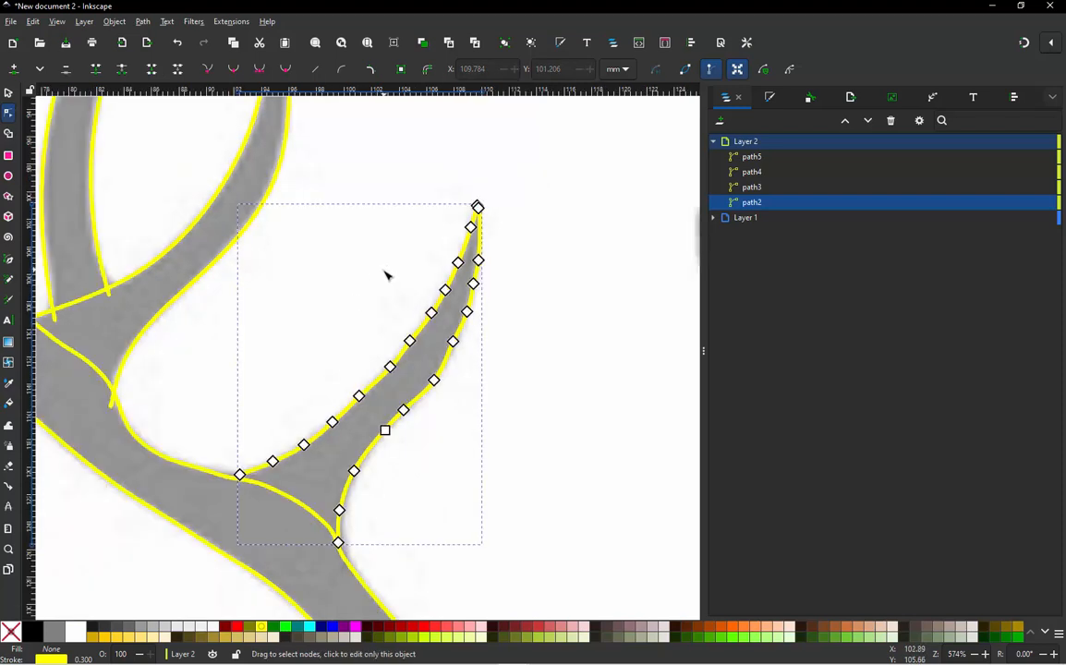
mouse_move(401, 238)
mouse_down()
mouse_move(474, 220)
mouse_move(504, 244)
mouse_move(493, 372)
mouse_move(454, 449)
mouse_move(397, 498)
mouse_move(337, 521)
mouse_move(256, 478)
mouse_move(248, 398)
mouse_up()
key(Delete)
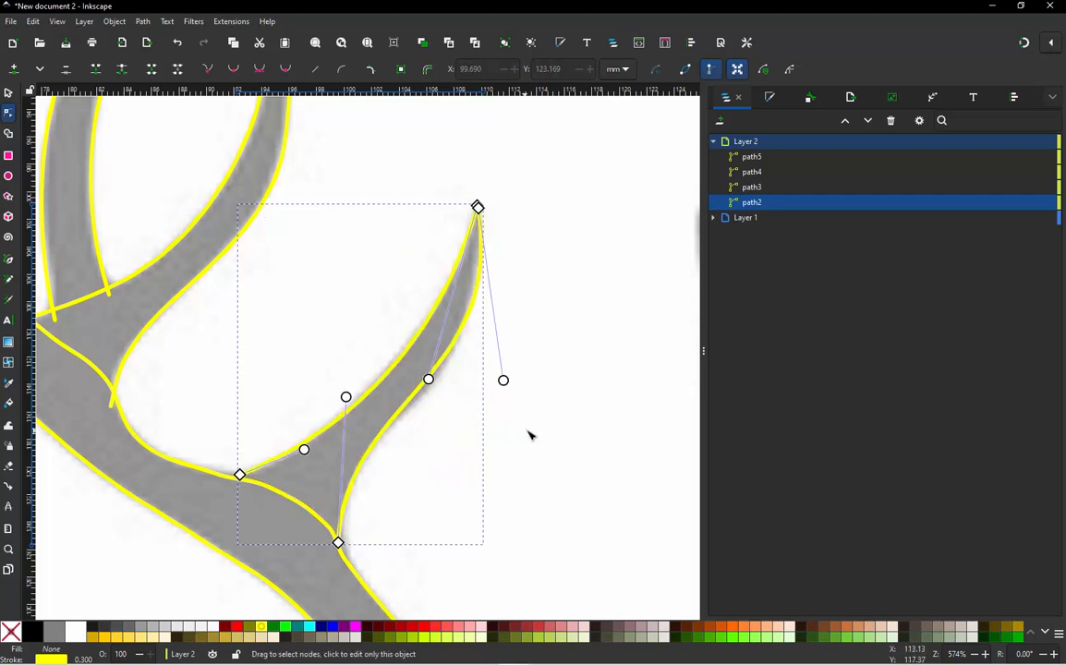
Insert lowest-tine nodes at about X 102.74, Y 113.37 mm and X 107.02, Y 112.98 mm, fitting the right edge with its tip handle
ctrl+scroll(452, 396, up, 1)
double_click(354, 374)
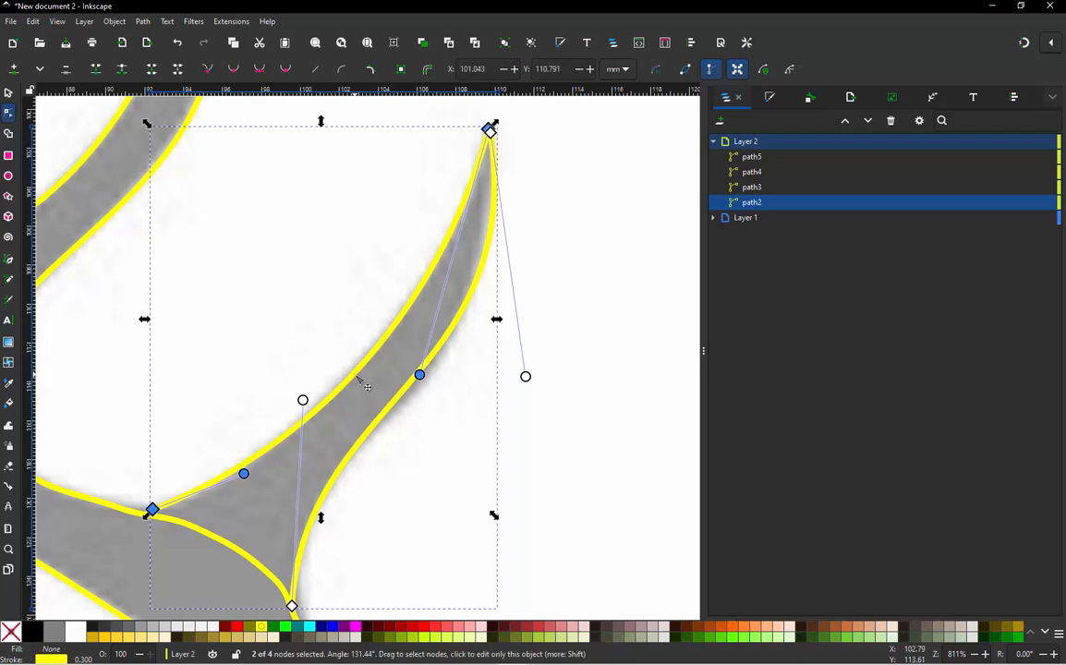
drag(354, 374, 353, 369)
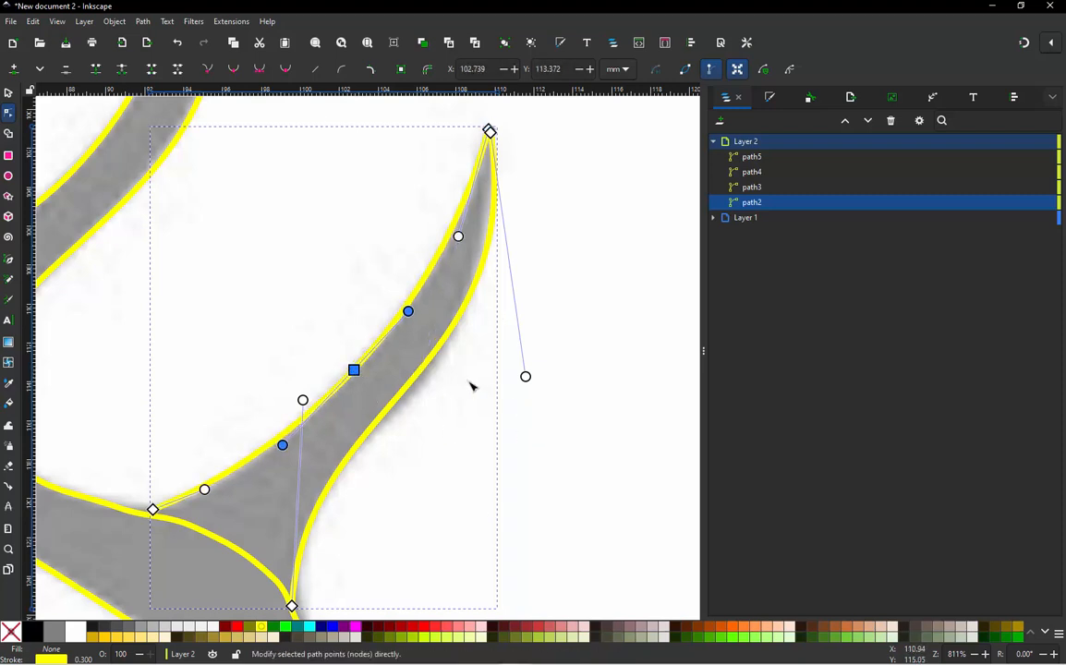
double_click(438, 355)
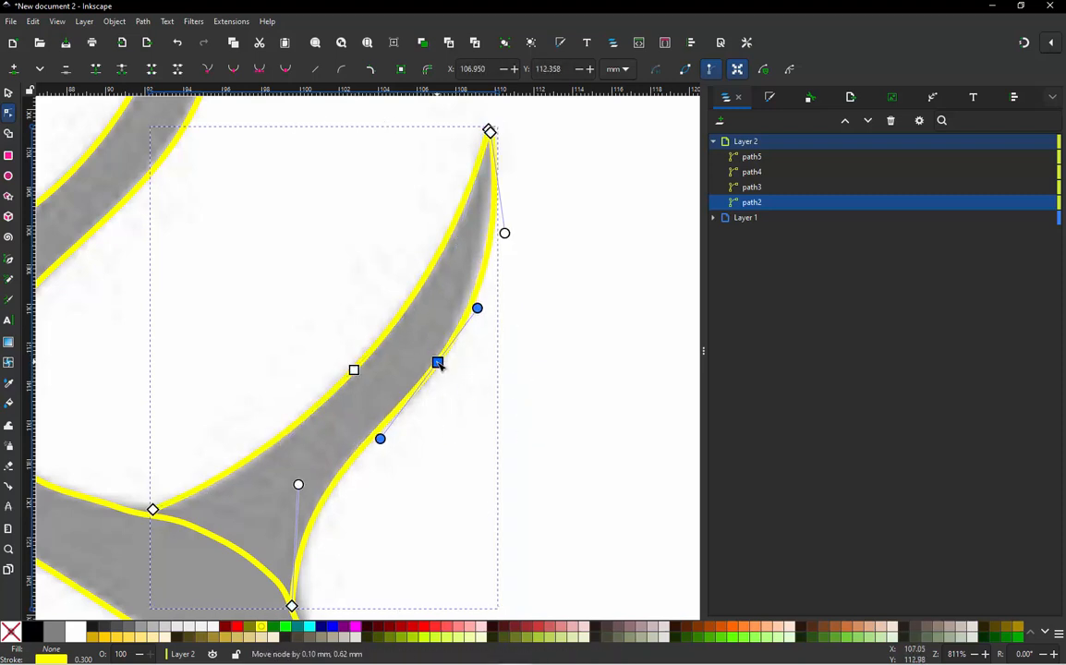
mouse_move(504, 233)
mouse_down()
mouse_move(511, 242)
mouse_move(486, 238)
mouse_move(497, 235)
mouse_up()
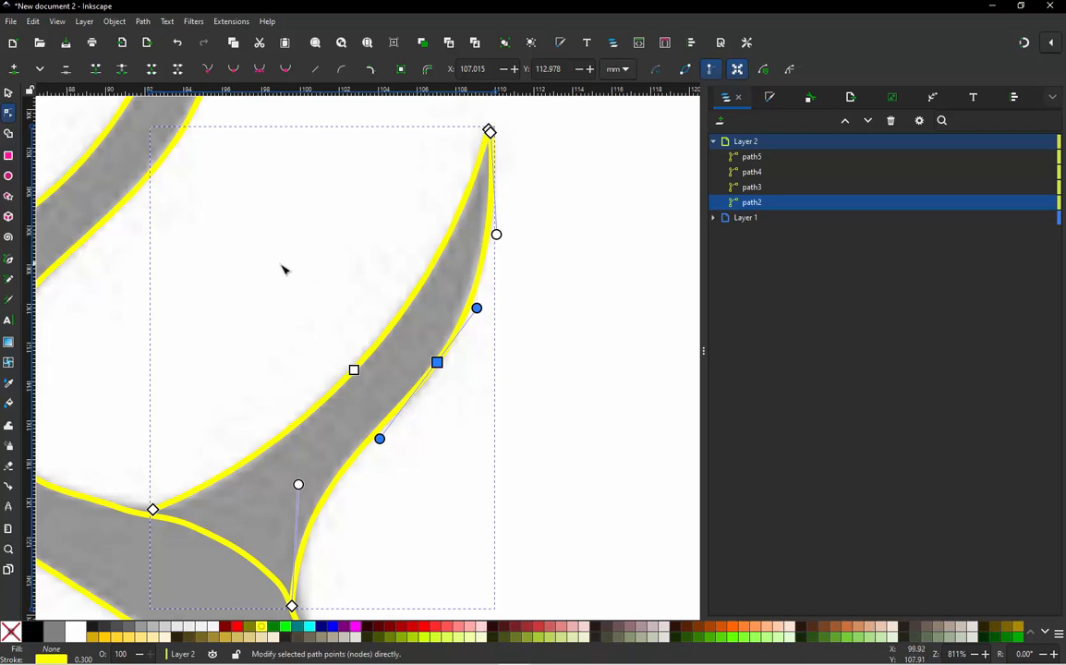
Extend the lowest tine's base end nodes into the main beam at about X 91.43, Y 121.05 mm and X 99.24, Y 126.28 mm, then deselect
scroll(347, 255, down, 1)
scroll(215, 439, up, 2)
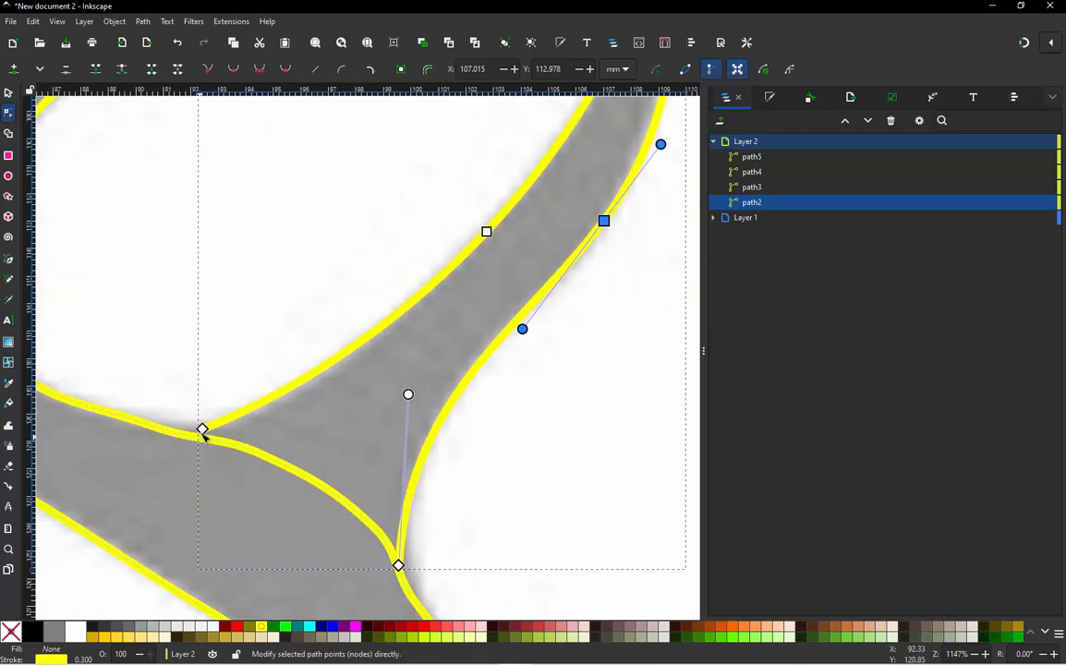
drag(204, 434, 176, 447)
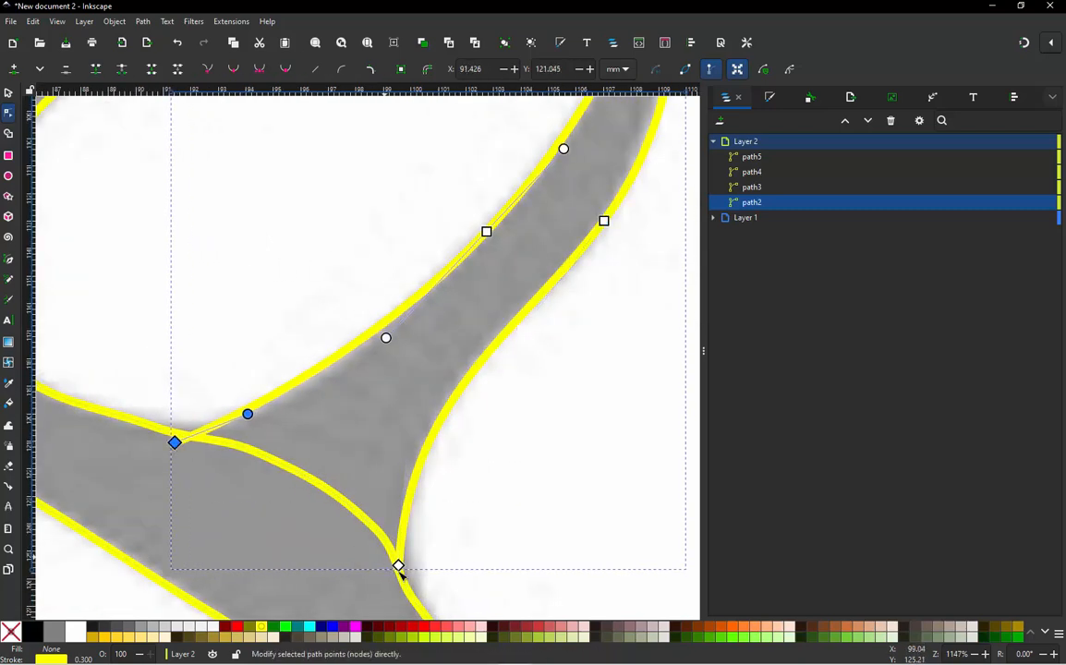
drag(400, 570, 392, 589)
scroll(394, 554, down, 1)
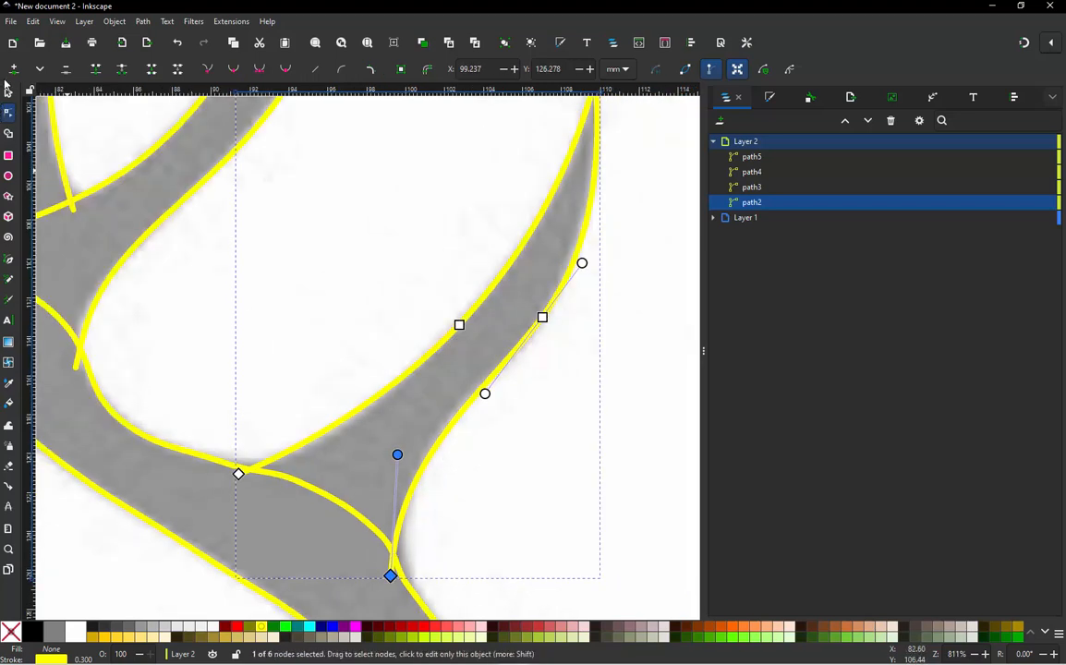
click(8, 93)
scroll(337, 360, down, 1)
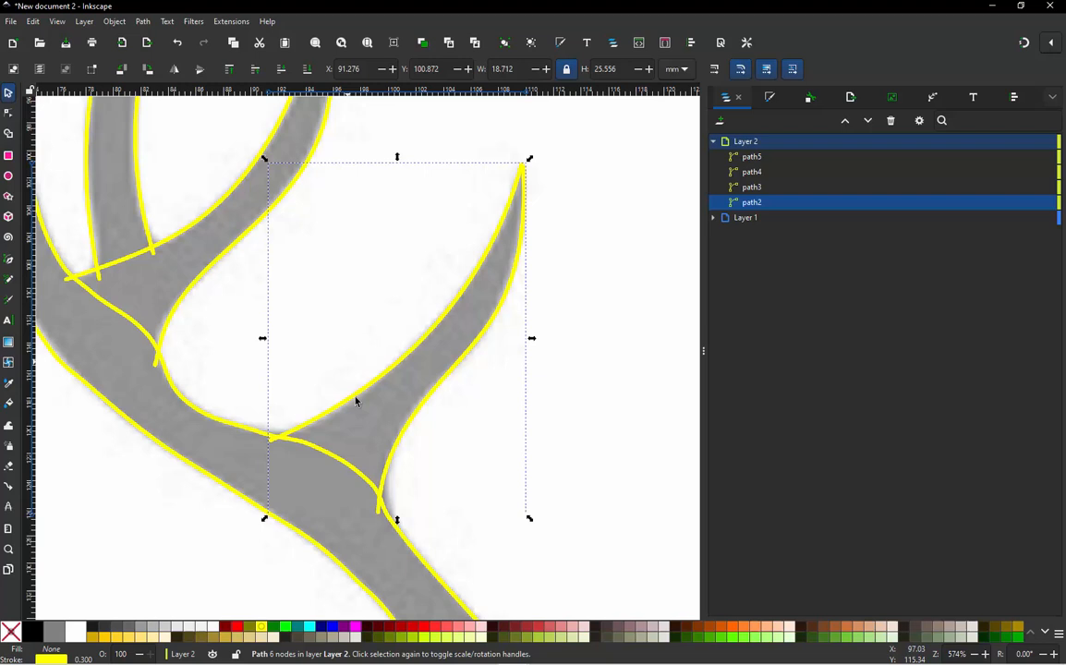
click(544, 231)
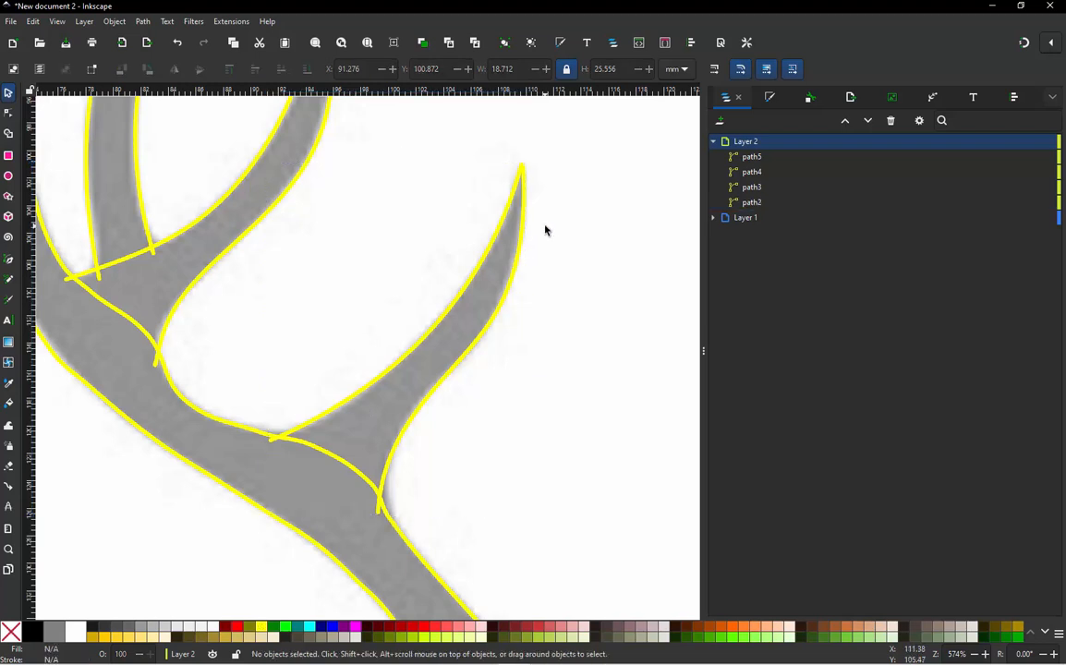
Insert a node on the lowest tine's upper edge at about X 104.57, Y 111.24 mm, delete the older node just below, and clear the selection
click(479, 347)
key(n)
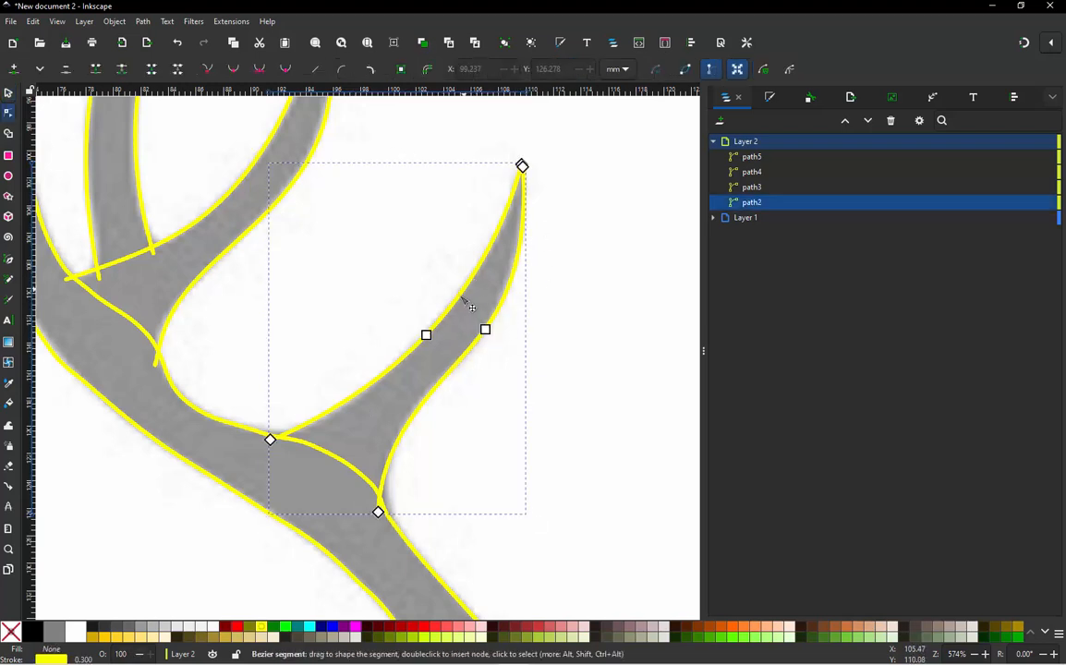
click(452, 308)
double_click(451, 306)
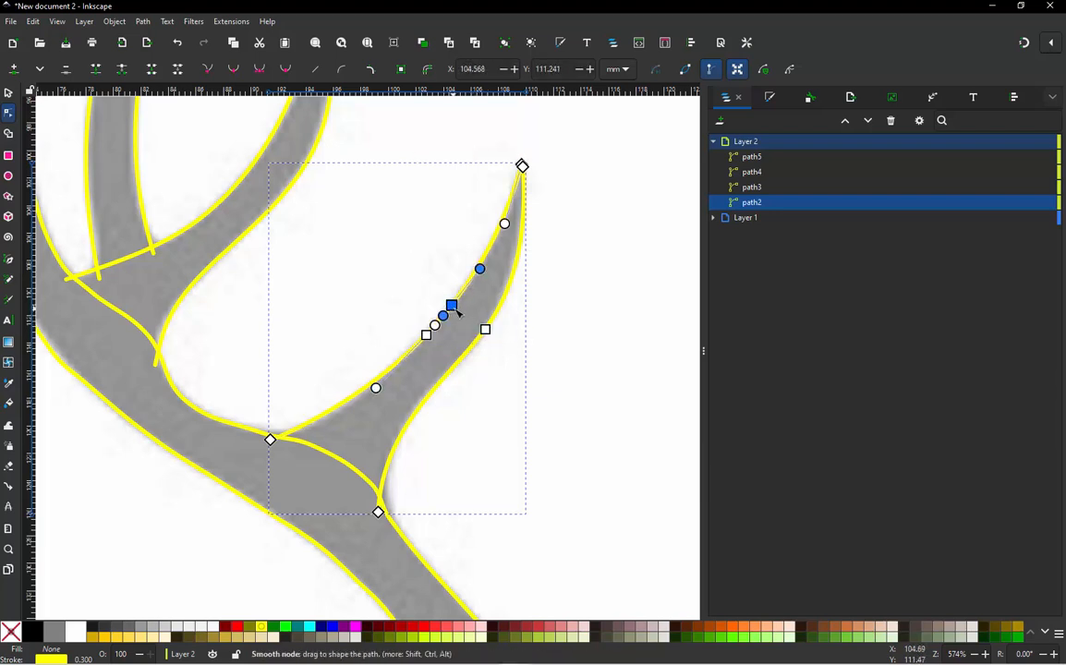
shift+click(426, 335)
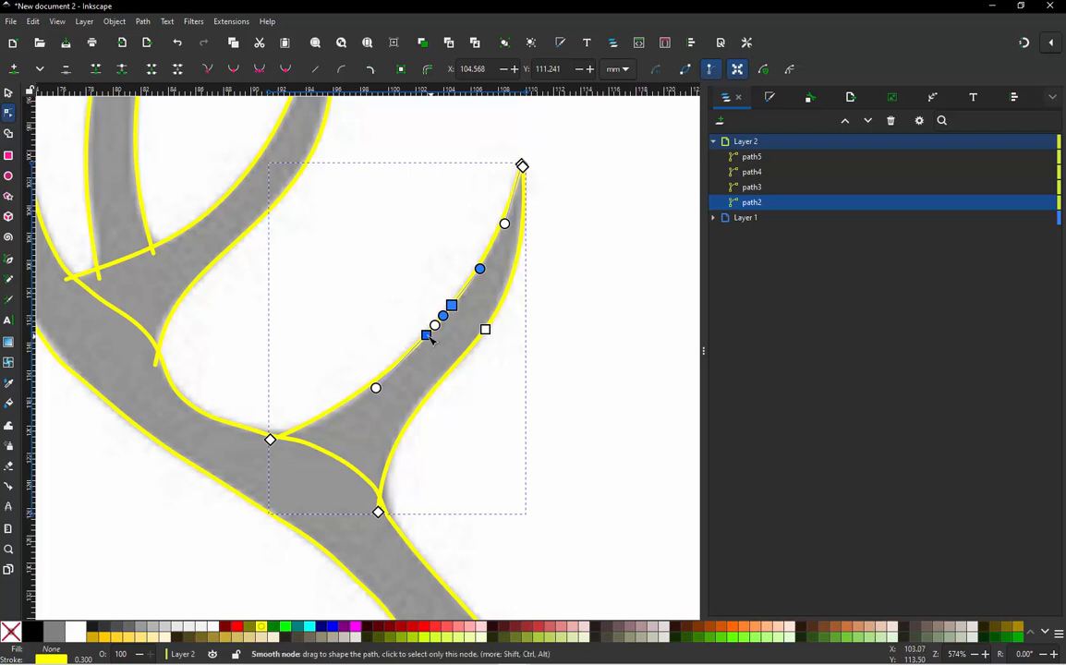
key(ctrl+alt)
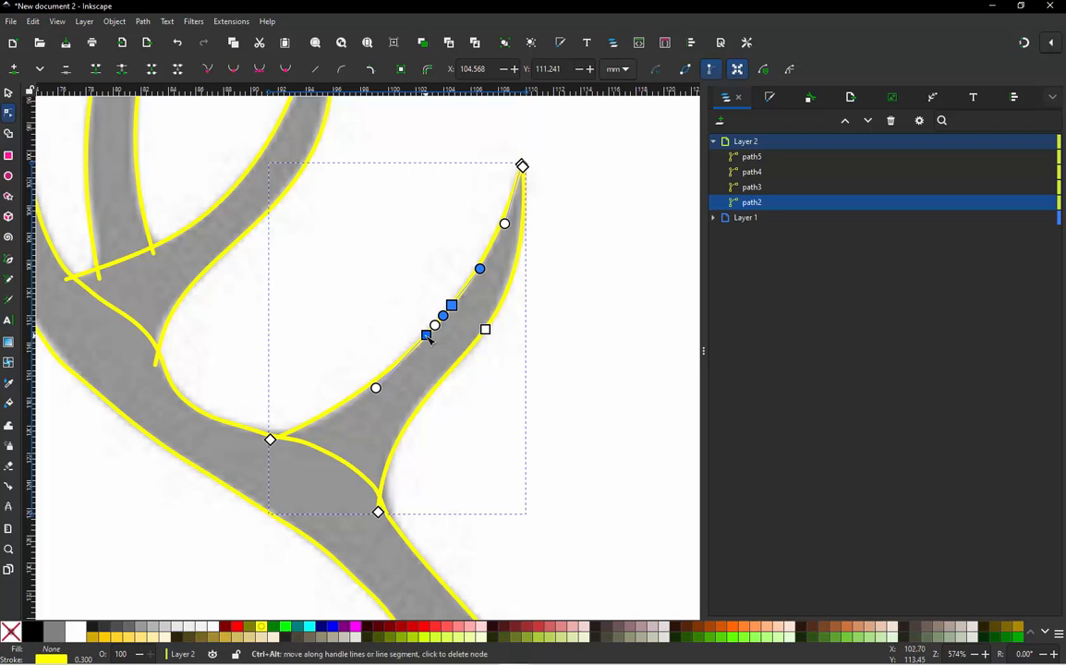
ctrl+alt+click(427, 335)
key(Escape)
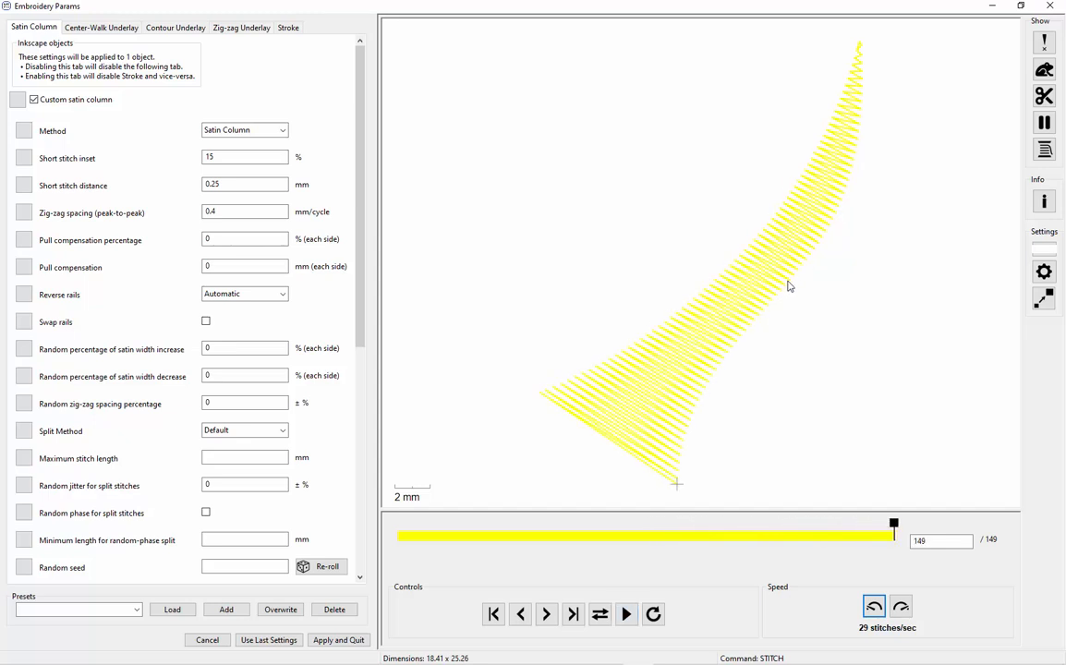
Apply the satin column parameters to the lowest antler tine, close the embroidery parameters, and deselect the tine
click(339, 639)
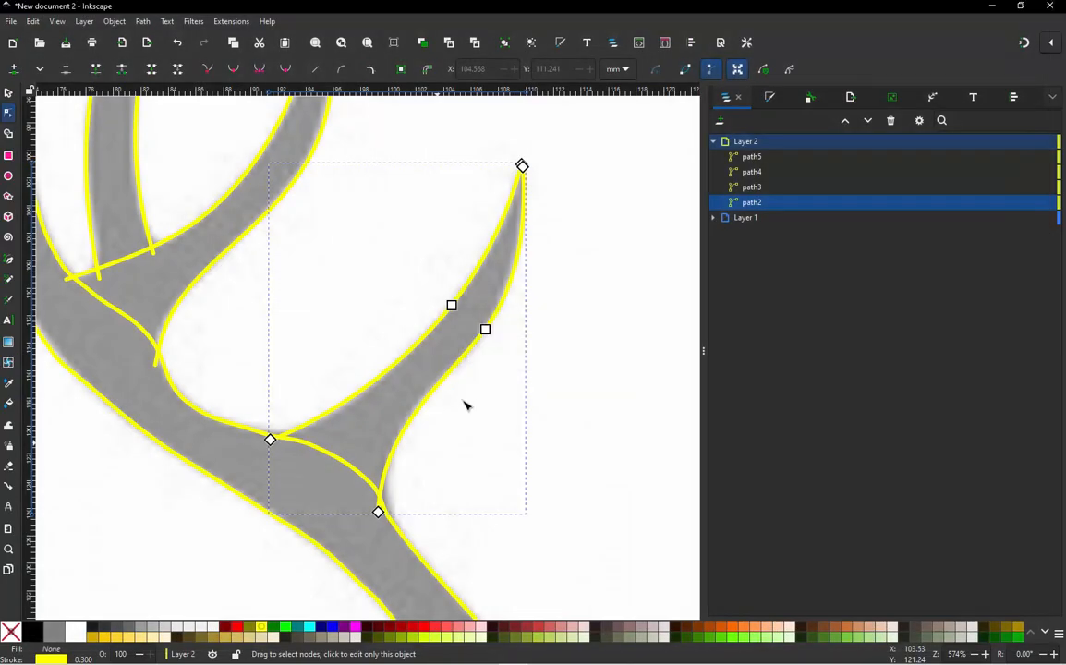
click(344, 292)
scroll(471, 399, down, 2)
scroll(471, 399, down, 1)
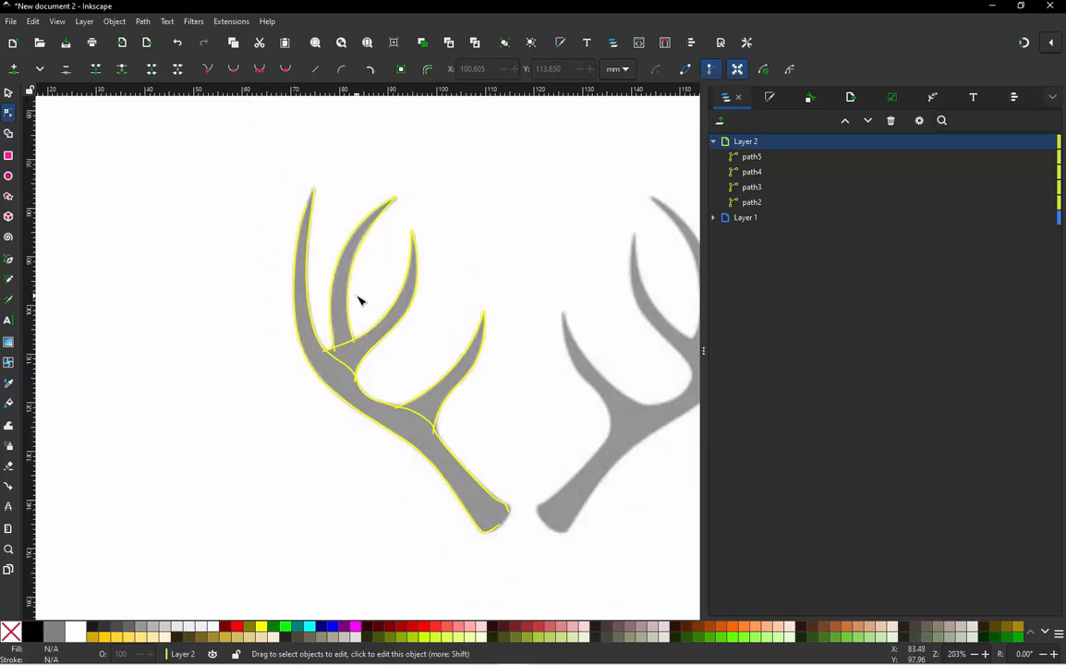
Select the main antler beam outline for node editing
scroll(363, 313, up, 1)
scroll(365, 316, down, 1)
scroll(435, 478, up, 1)
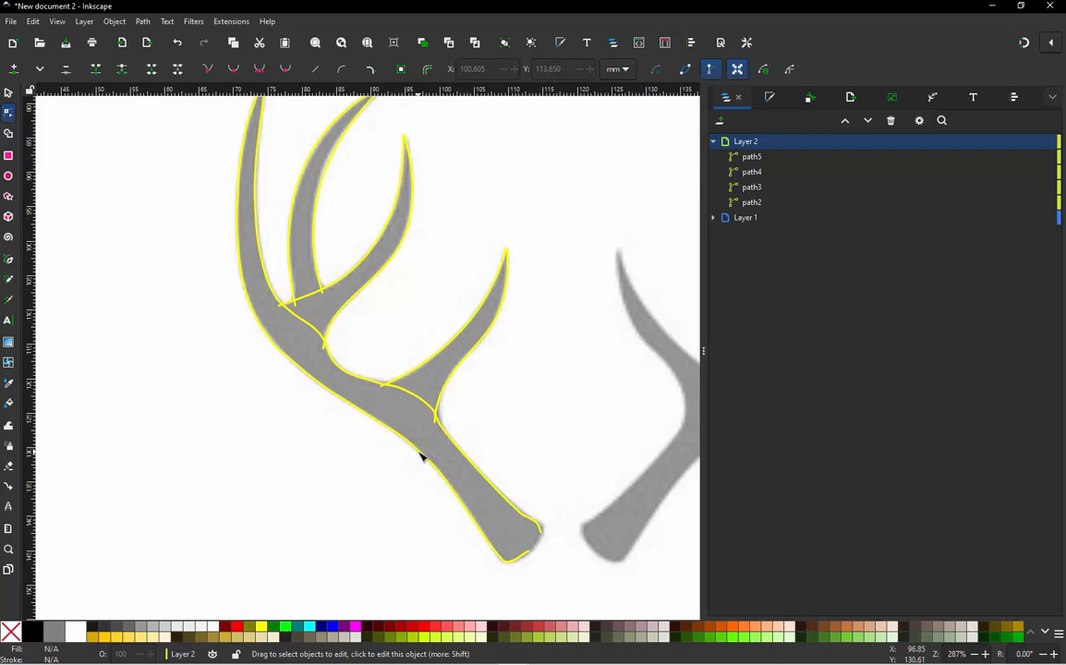
click(422, 458)
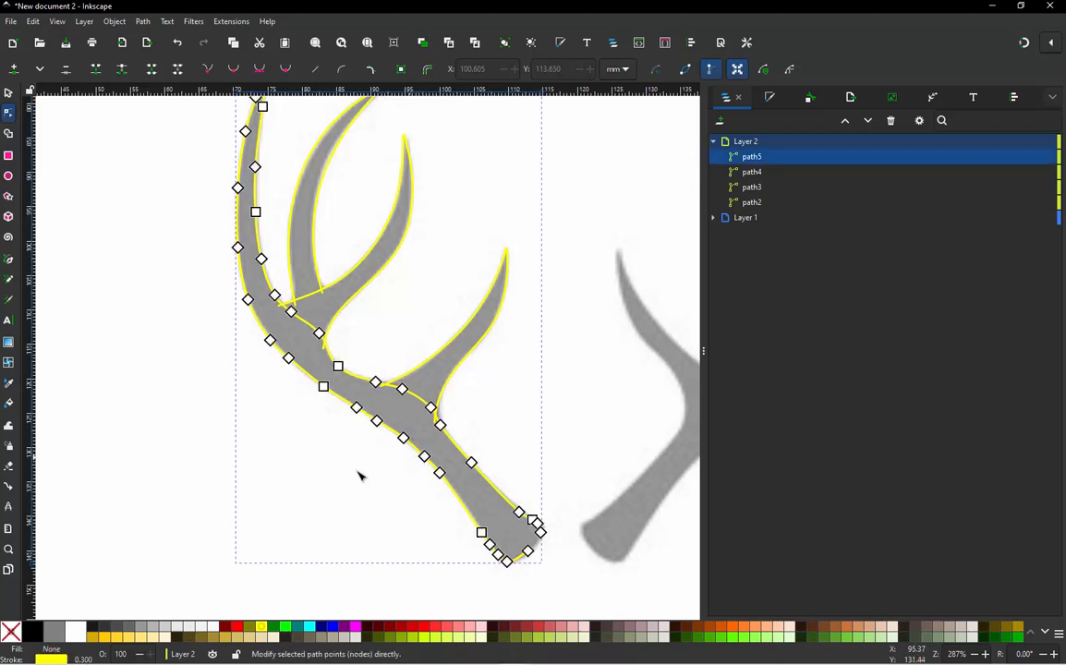
scroll(360, 475, down, 1)
scroll(404, 518, up, 1)
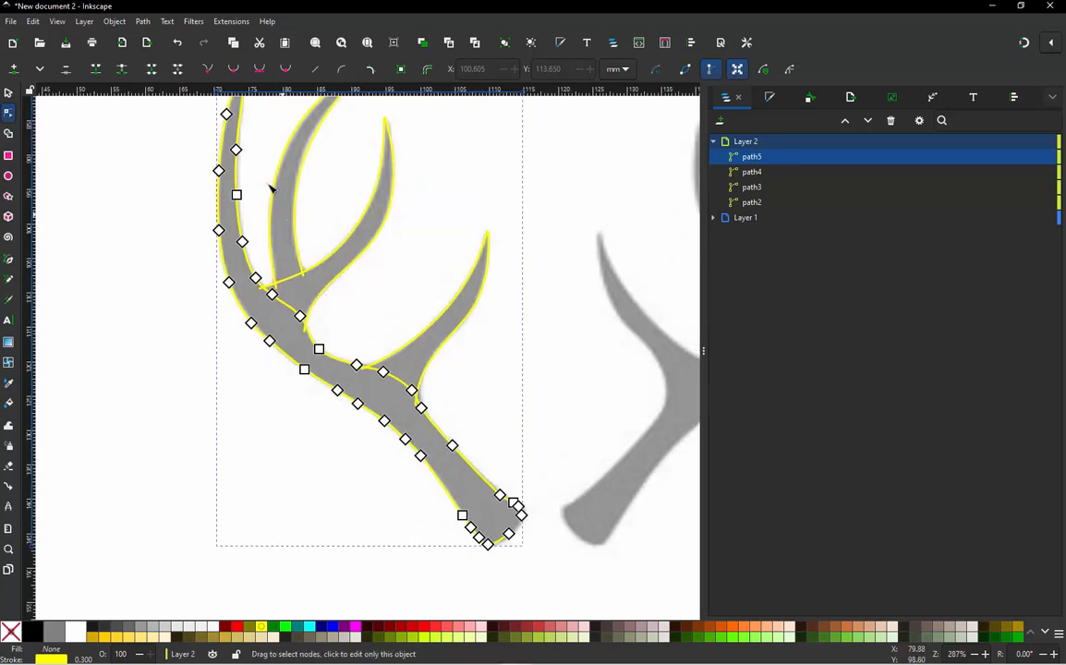
scroll(190, 301, down, 1)
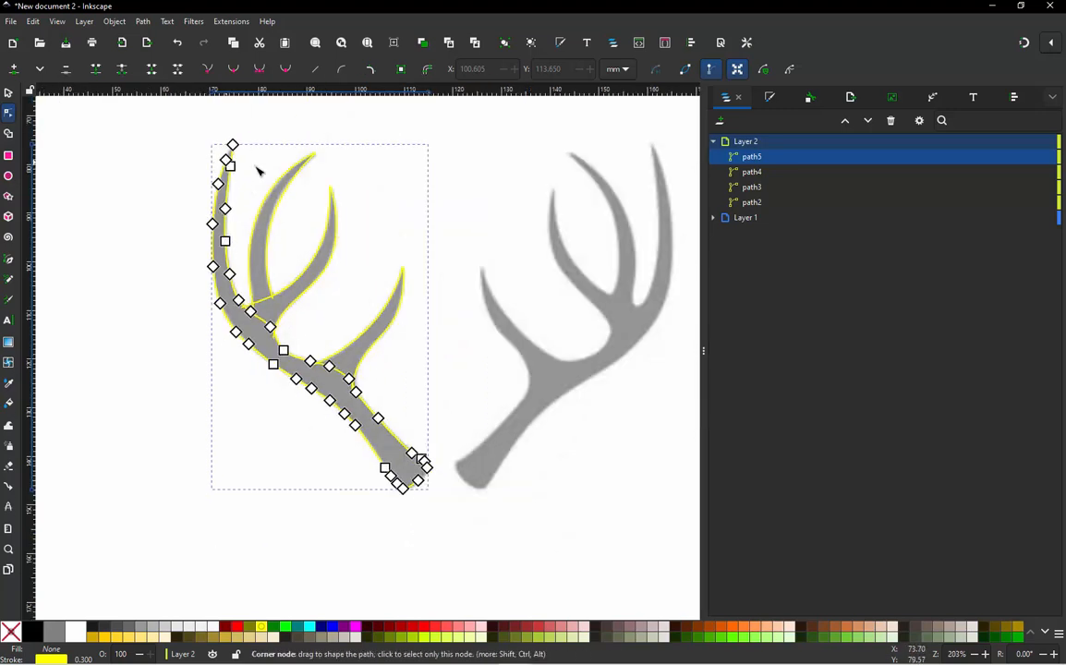
Reshape the lower rail's end segment at the antler base so the curve follows the grey edge
scroll(347, 400, up, 2)
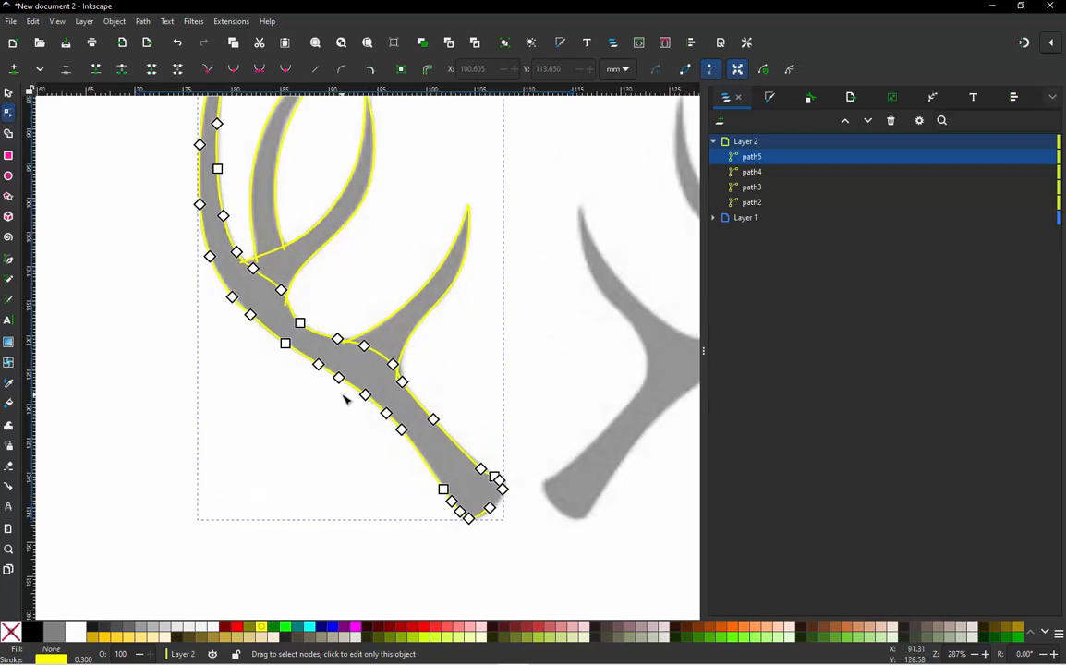
scroll(383, 416, down, 1)
scroll(390, 432, up, 3)
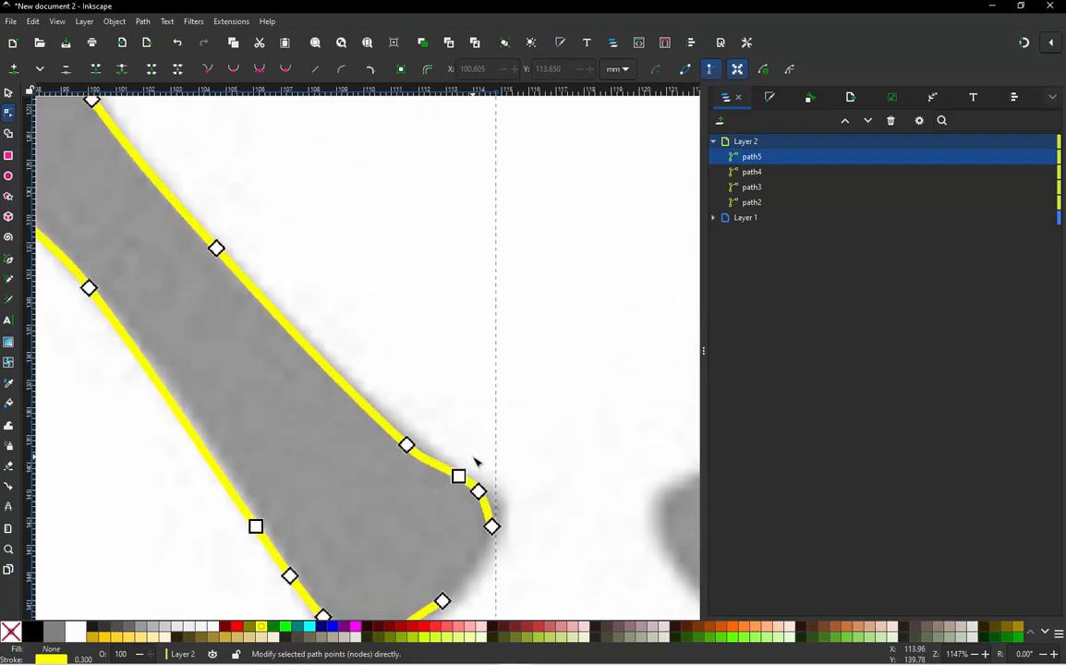
scroll(446, 379, down, 1)
scroll(445, 380, up, 3)
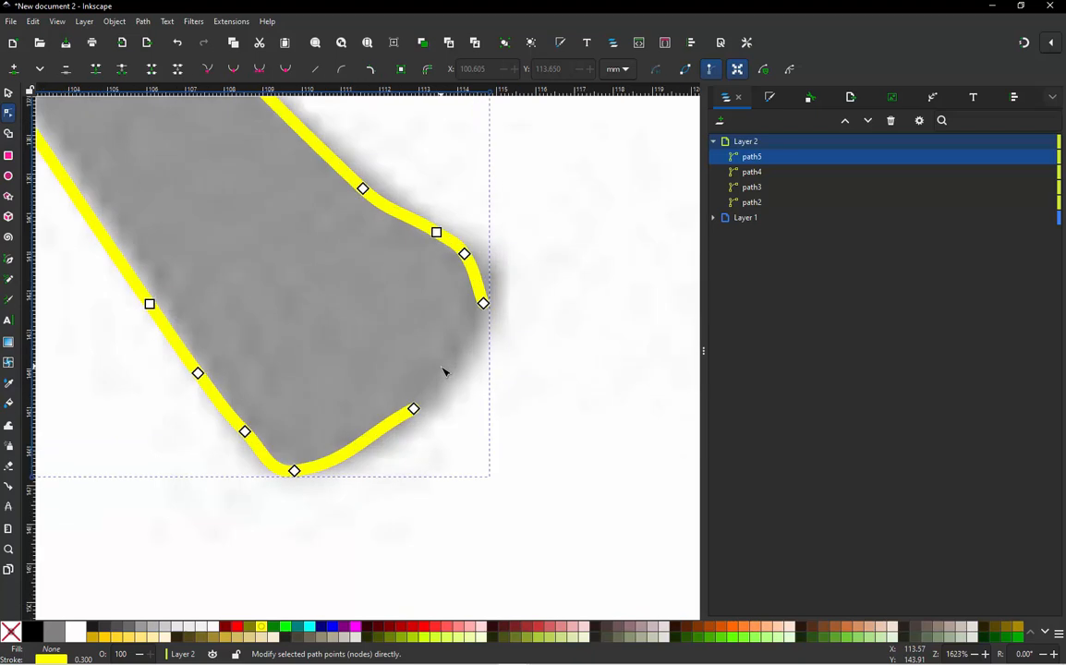
click(413, 409)
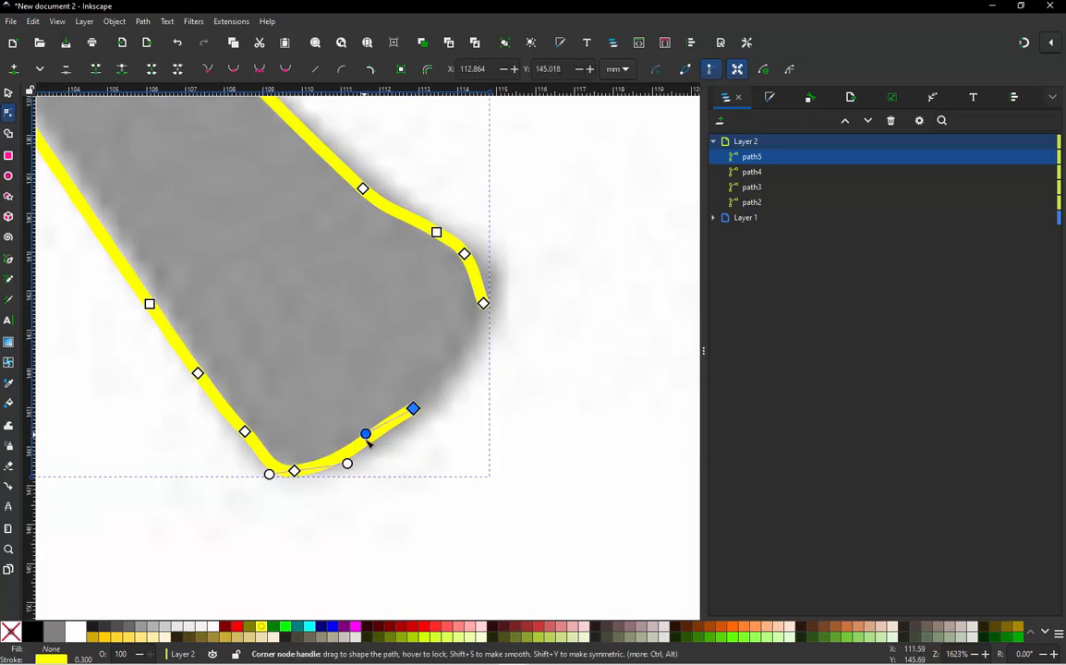
drag(368, 441, 377, 454)
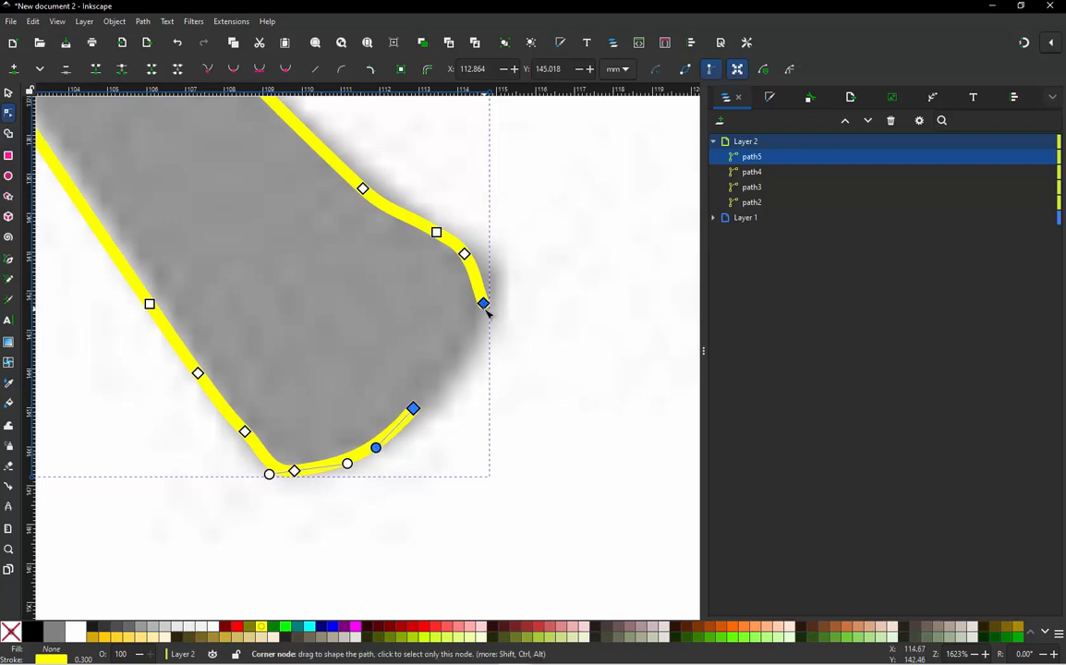
Move the upper rail's end node onto the lower rail's end node and shape the handles around the base's rounded corner
drag(484, 306, 508, 343)
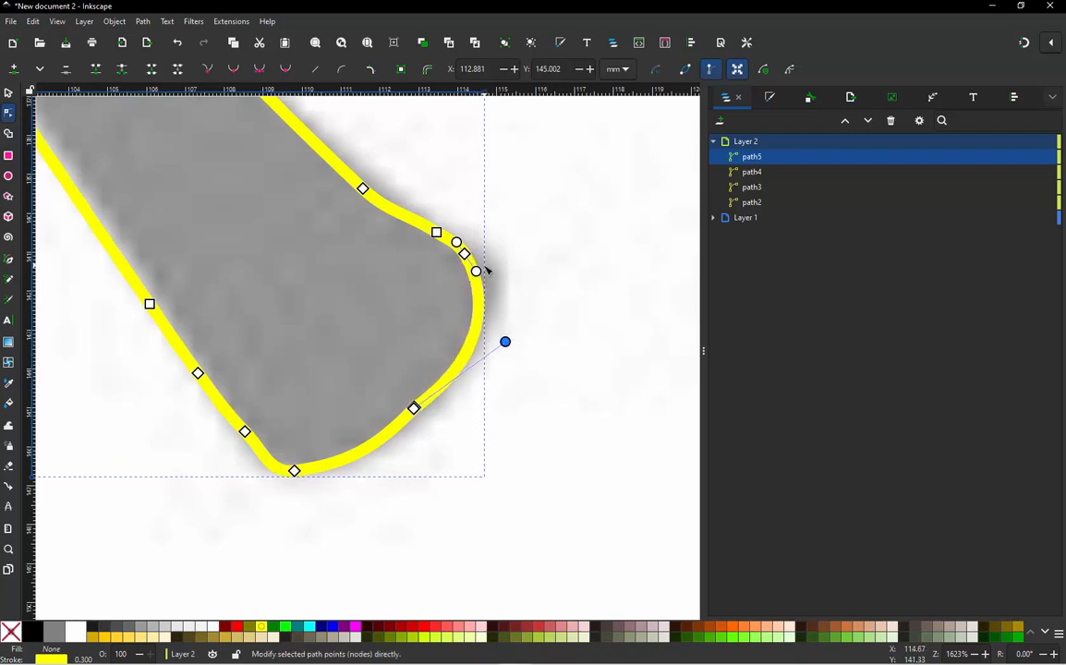
drag(476, 272, 516, 270)
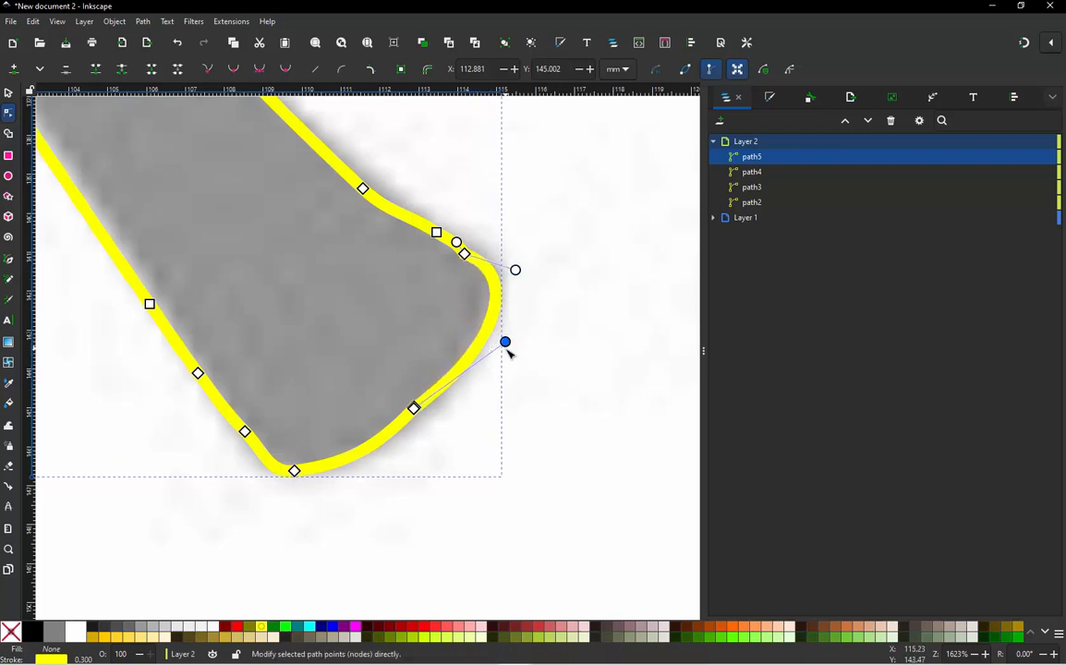
drag(505, 342, 502, 330)
scroll(525, 297, down, 1)
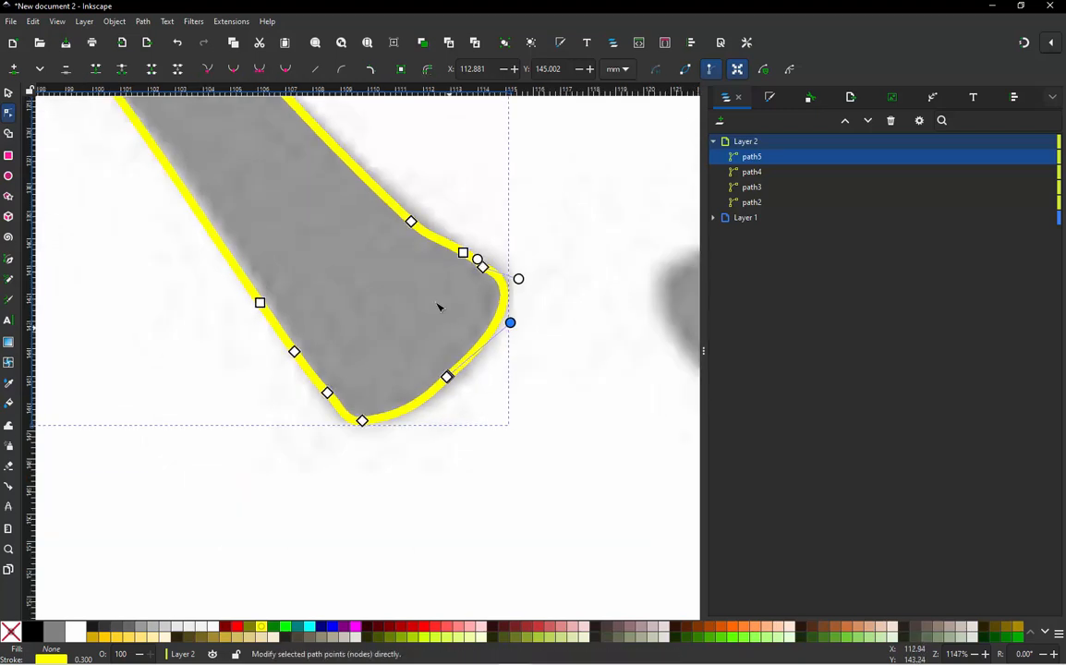
Delete five redundant nodes around the antler base to smooth both rails of the beam
key(Delete)
scroll(378, 328, up, 1)
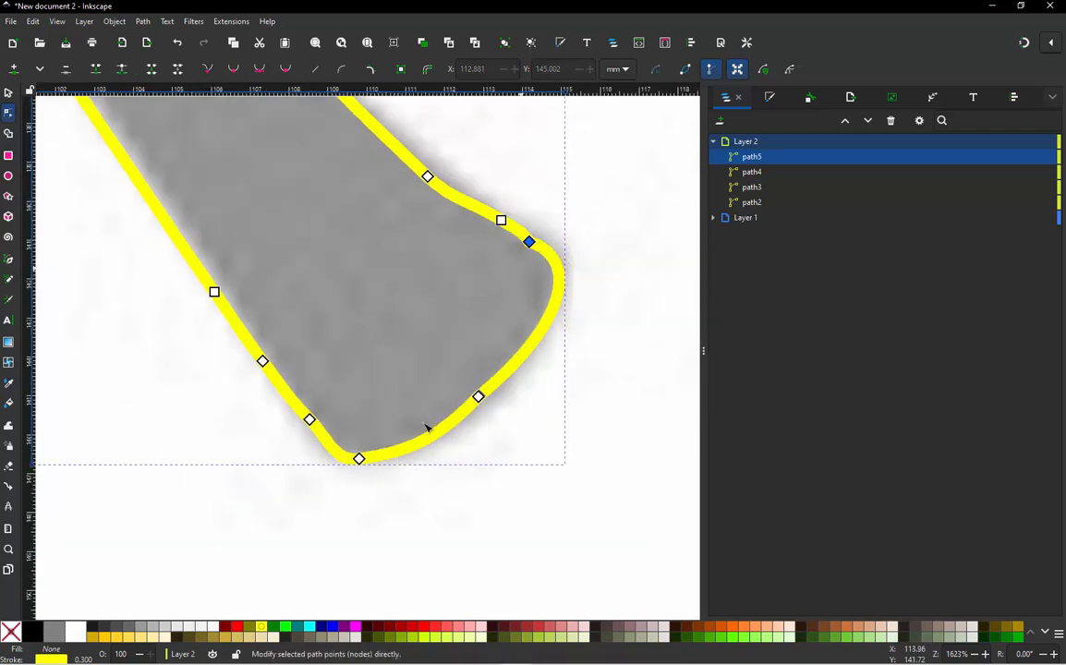
ctrl+alt+click(359, 459)
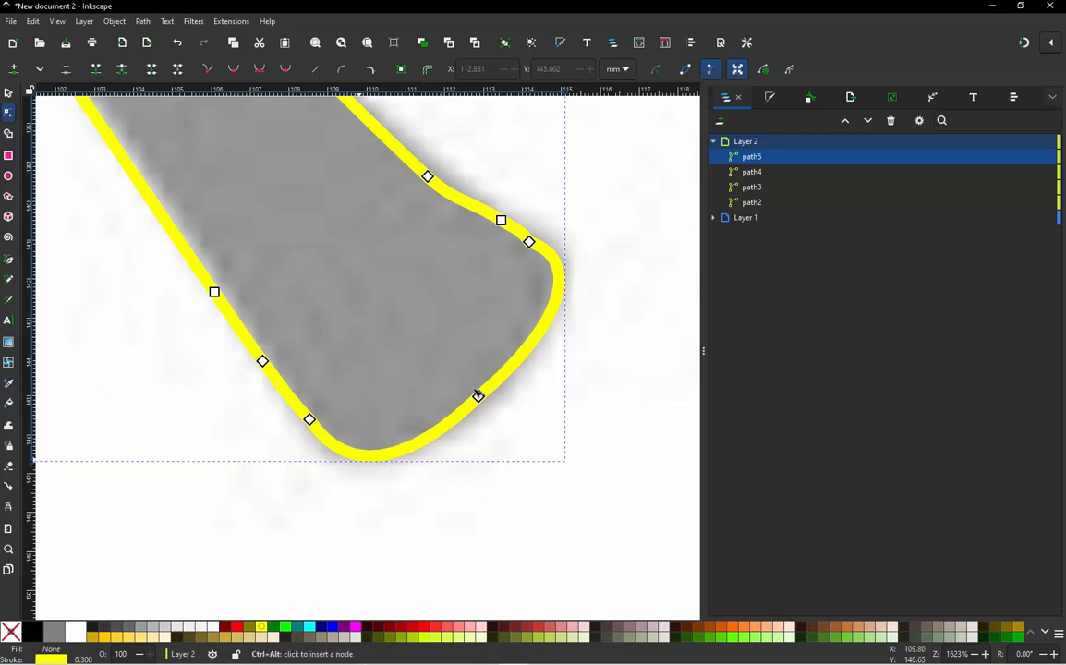
ctrl+alt+click(528, 242)
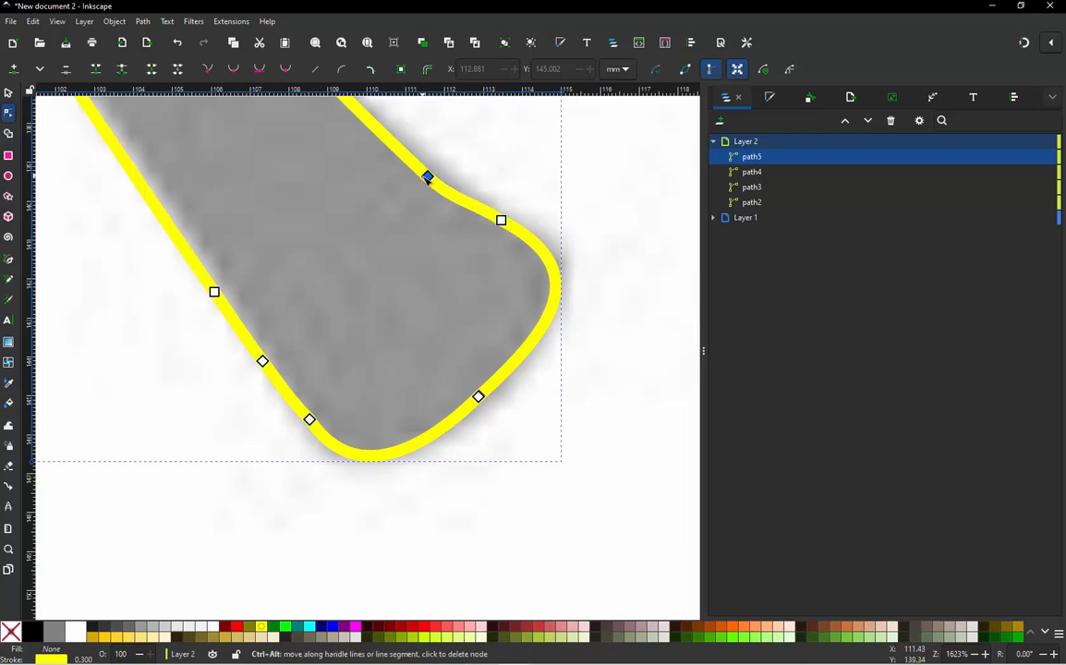
ctrl+alt+click(427, 176)
ctrl+alt+click(263, 362)
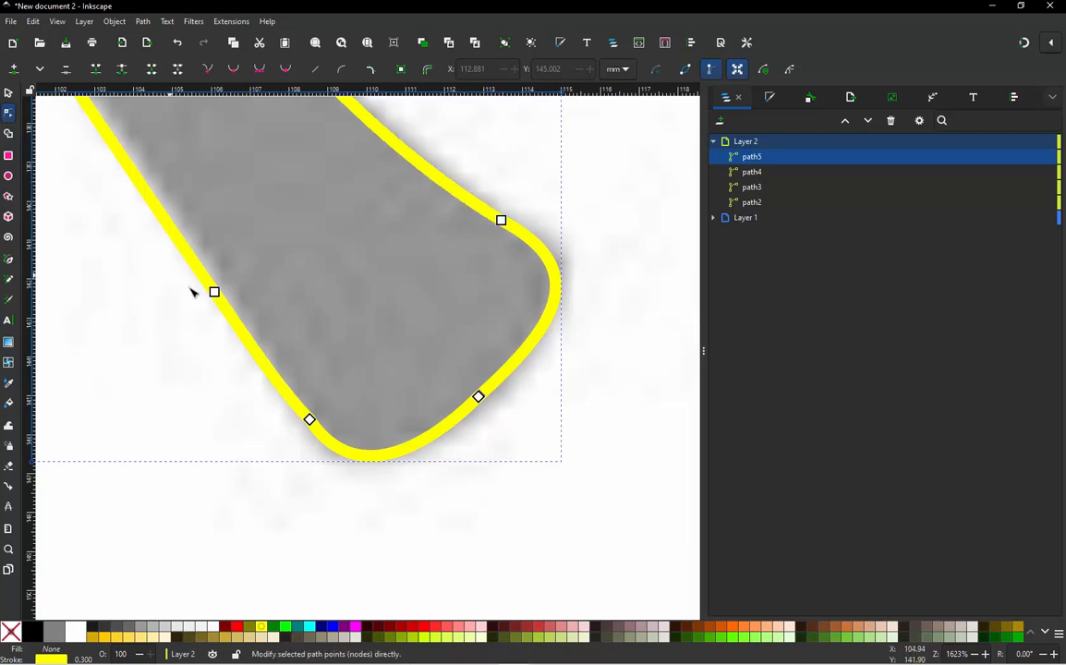
ctrl+alt+click(215, 291)
ctrl+scroll(479, 367, down, 1)
scroll(411, 289, down, 2)
scroll(350, 217, up, 3)
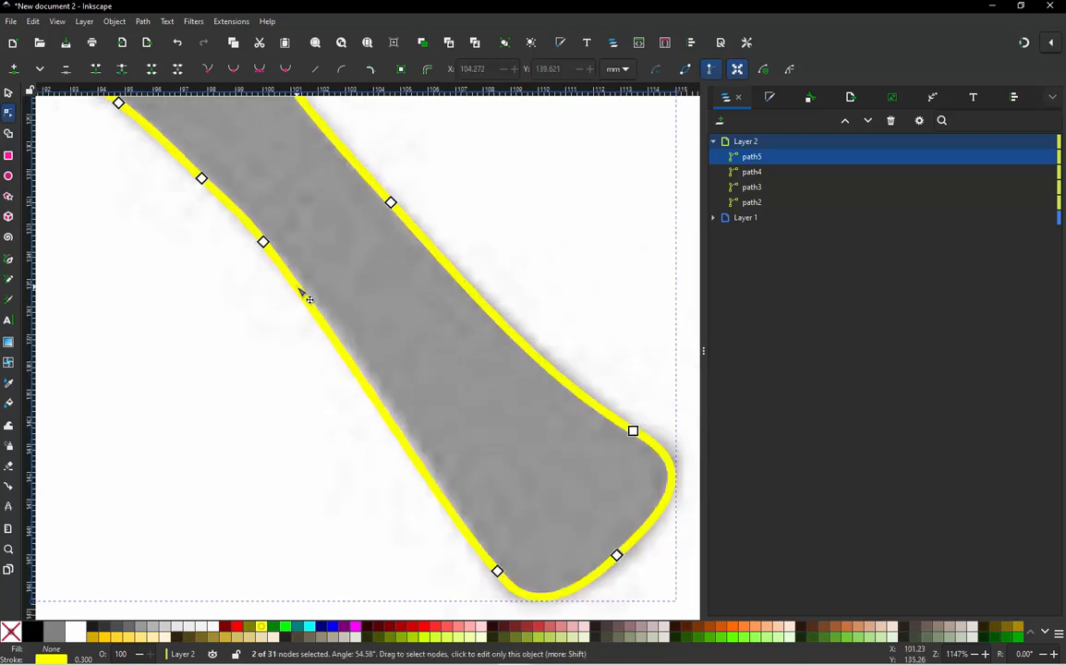
Insert two nodes on the beam's lower edge between the base and the lowest tine, and delete the three uneven nodes beside them
click(263, 242)
ctrl+alt+click(263, 242)
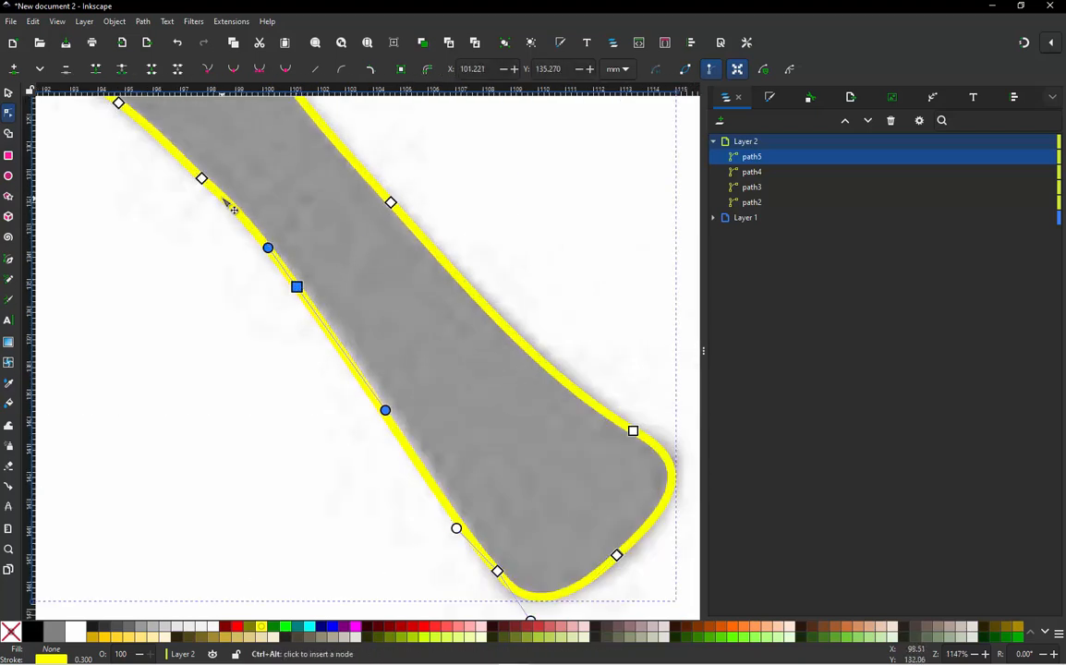
ctrl+alt+click(201, 179)
scroll(469, 303, down, 2)
scroll(324, 173, up, 2)
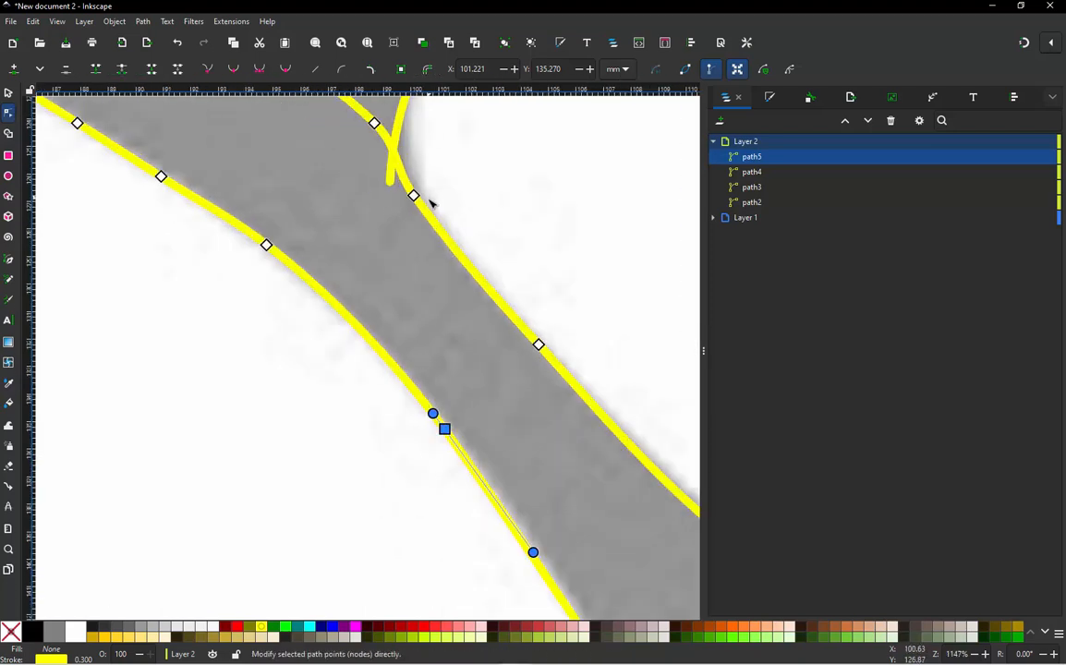
click(330, 299)
double_click(323, 292)
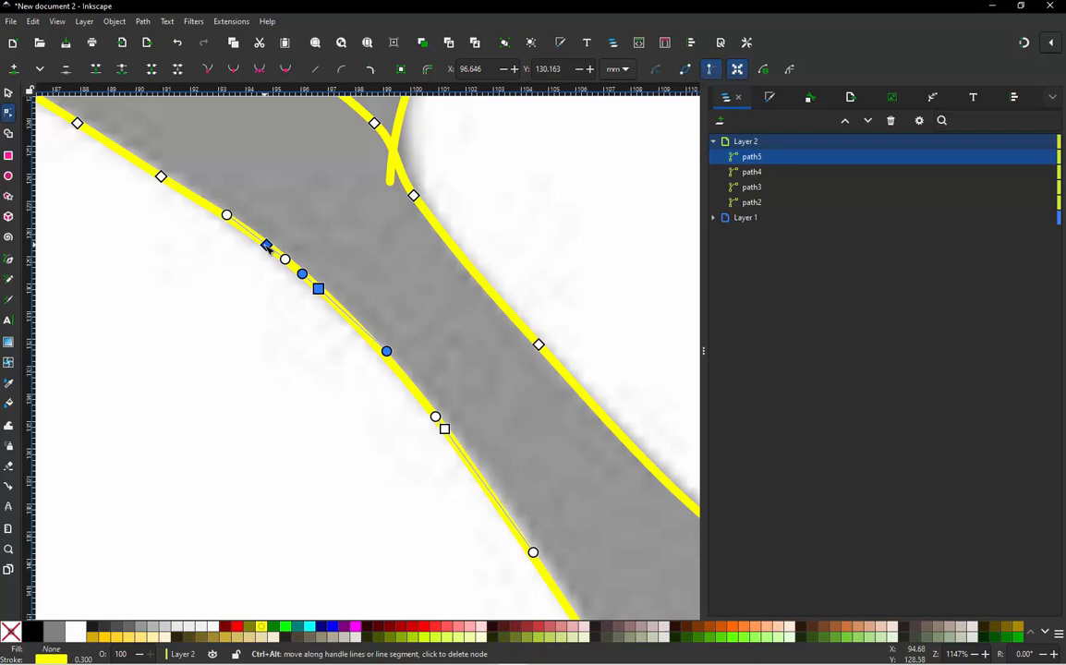
ctrl+alt+click(266, 245)
scroll(381, 313, down, 1)
shift+click(377, 179)
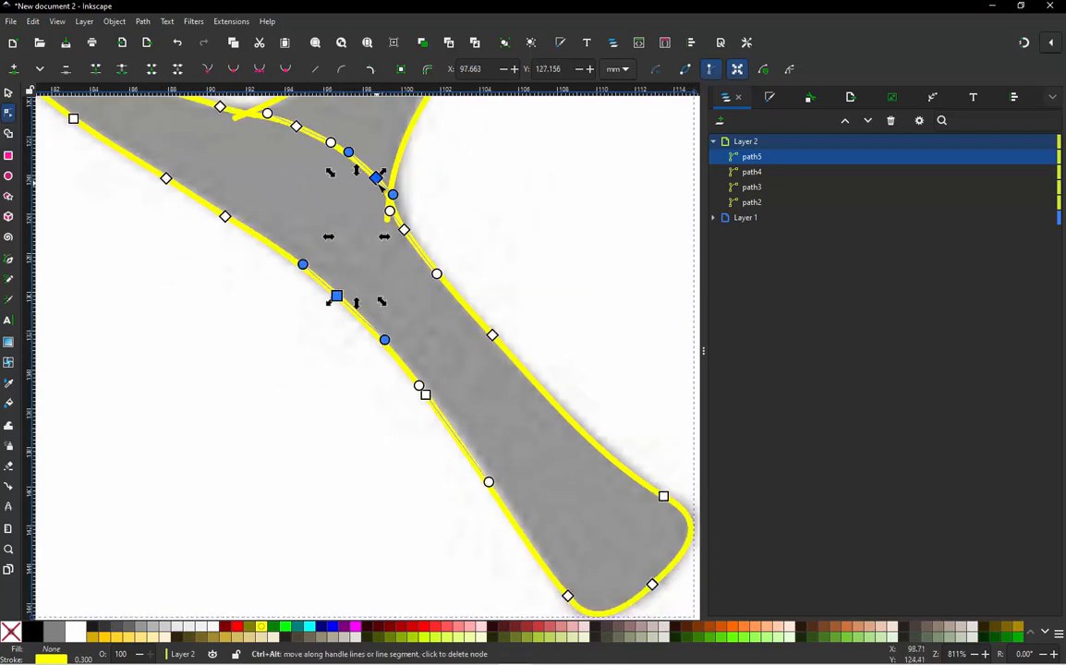
ctrl+alt+click(377, 179)
scroll(396, 242, down, 1)
scroll(355, 198, up, 2)
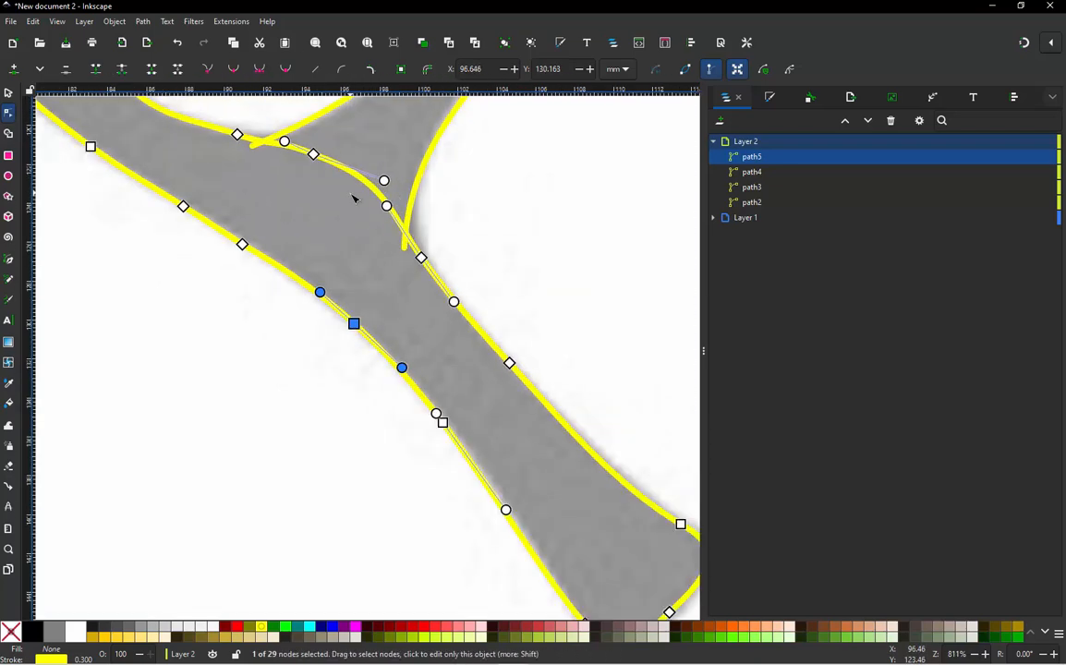
key(ctrl+z)
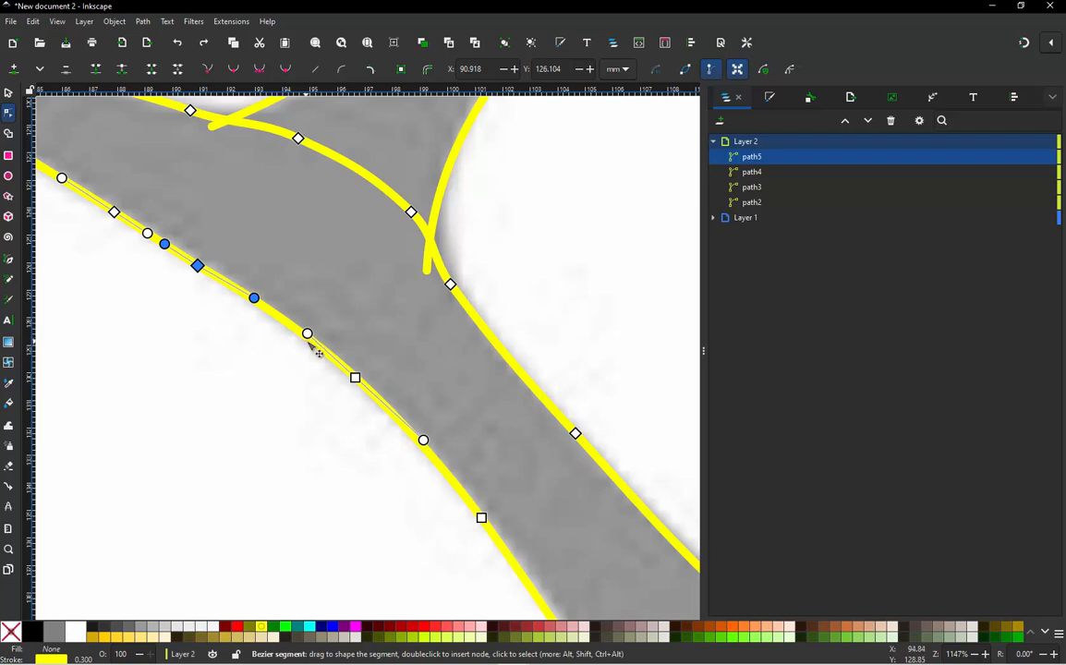
Hide the Bezier handles and insert a node on the beam's lower edge opposite the lowest tine's junction
click(710, 73)
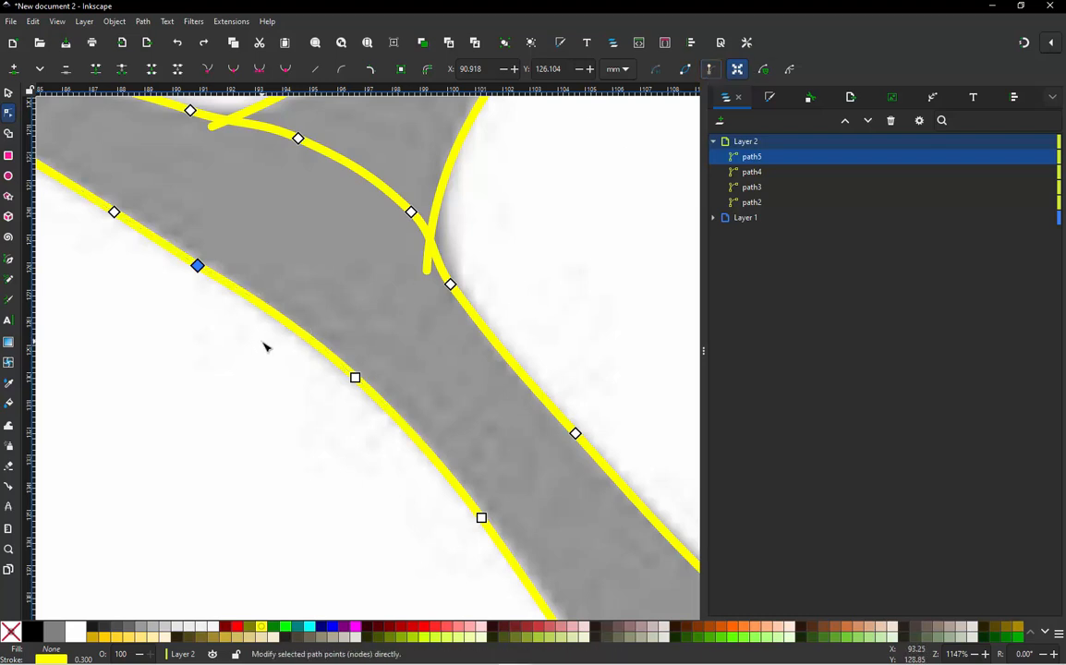
double_click(309, 340)
scroll(370, 274, down, 1)
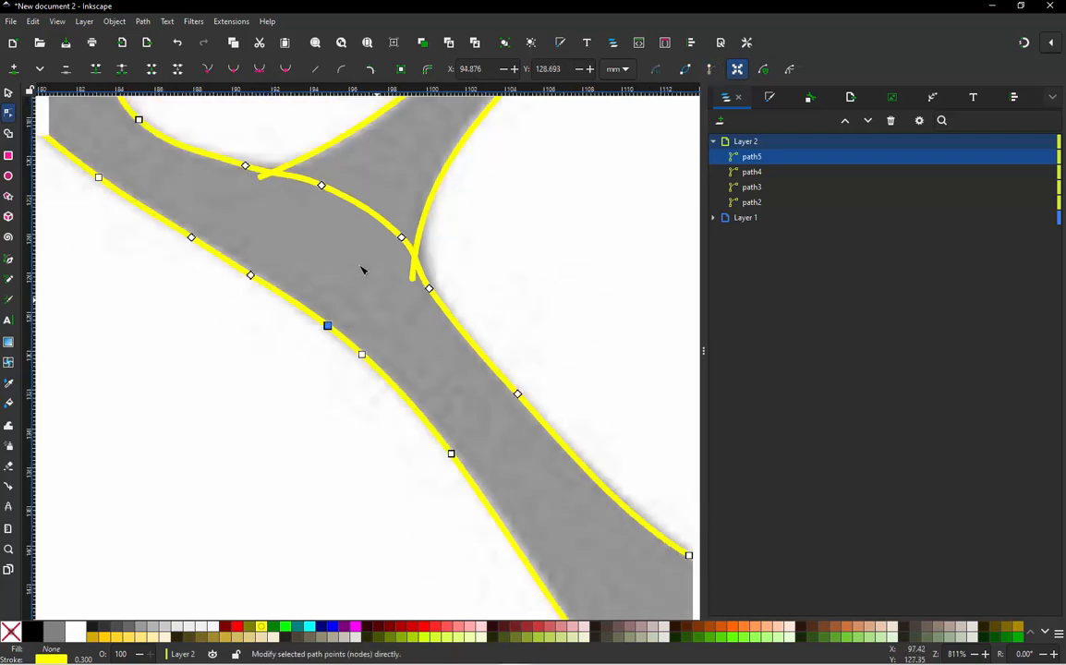
scroll(311, 186, up, 1)
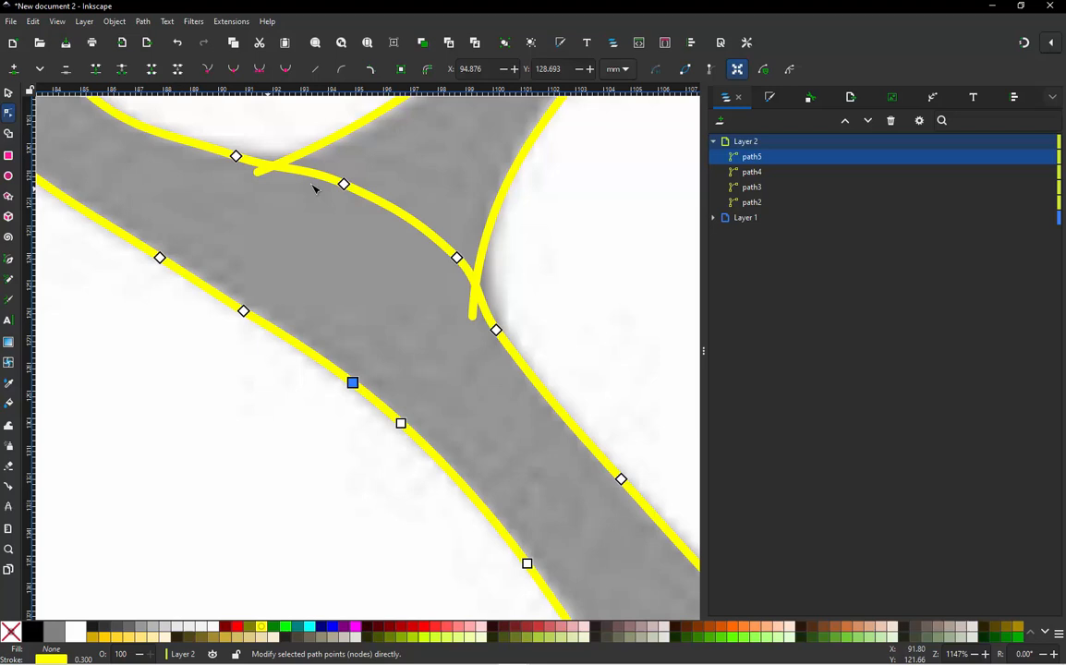
Insert two more nodes farther up the beam's lower edge and delete the original node beside each one
double_click(272, 328)
ctrl+alt+click(244, 312)
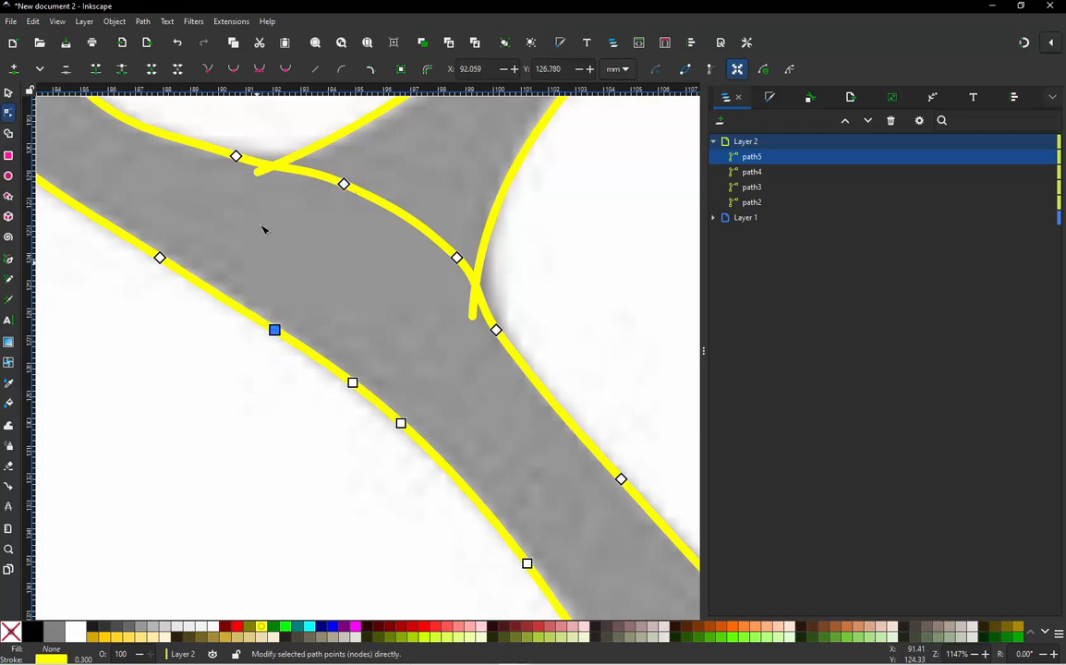
double_click(174, 267)
ctrl+alt+click(160, 258)
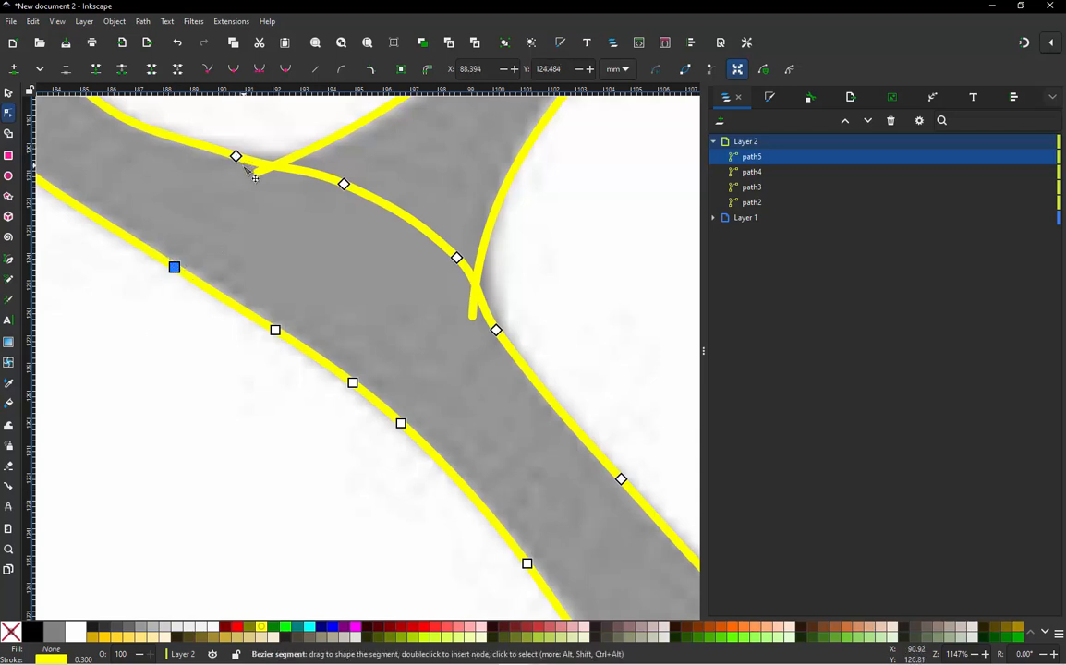
Insert a node on the beam's lower edge opposite the upper tine junction and delete the original node beside it
scroll(395, 277, down, 2)
scroll(133, 164, up, 3)
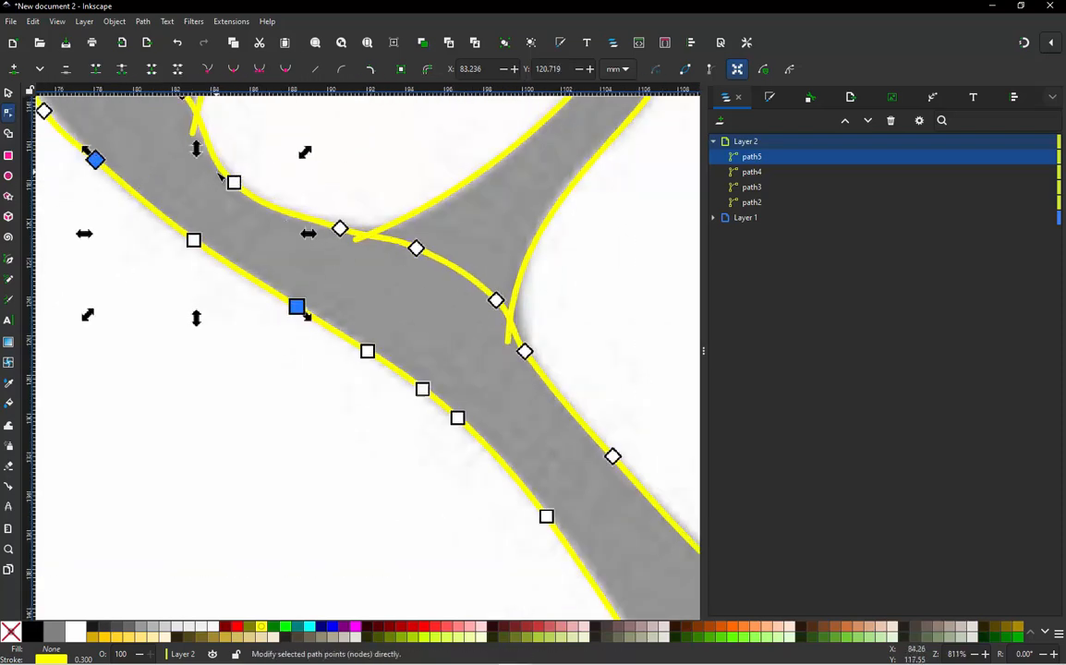
scroll(297, 294, down, 4)
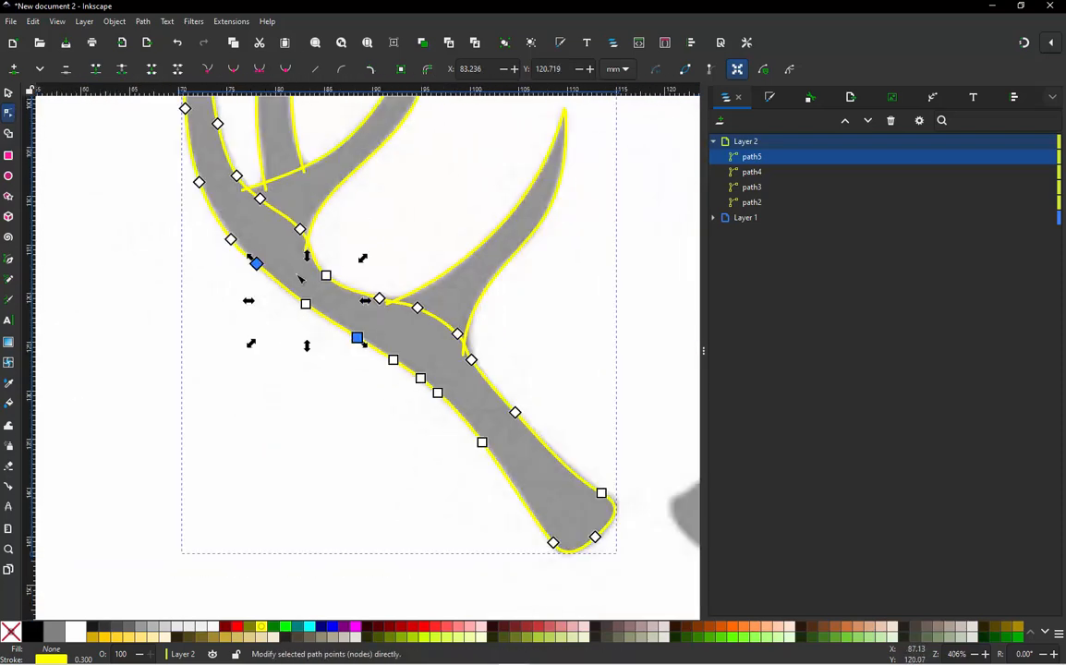
scroll(231, 239, up, 2)
scroll(300, 250, up, 1)
click(268, 251)
scroll(267, 251, up, 3)
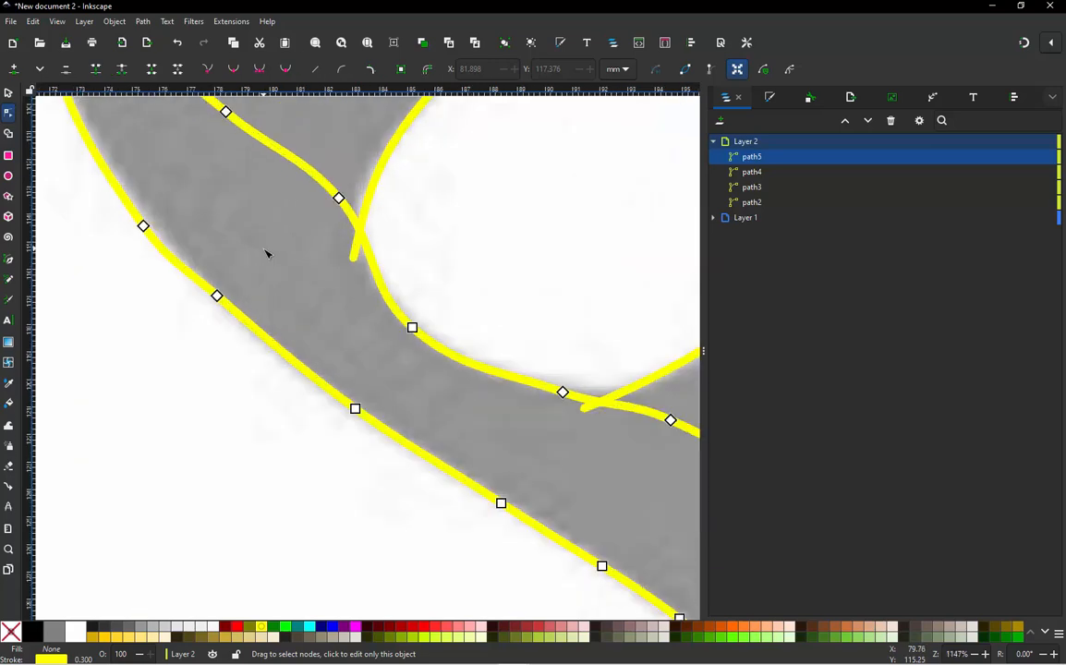
click(240, 350)
double_click(229, 341)
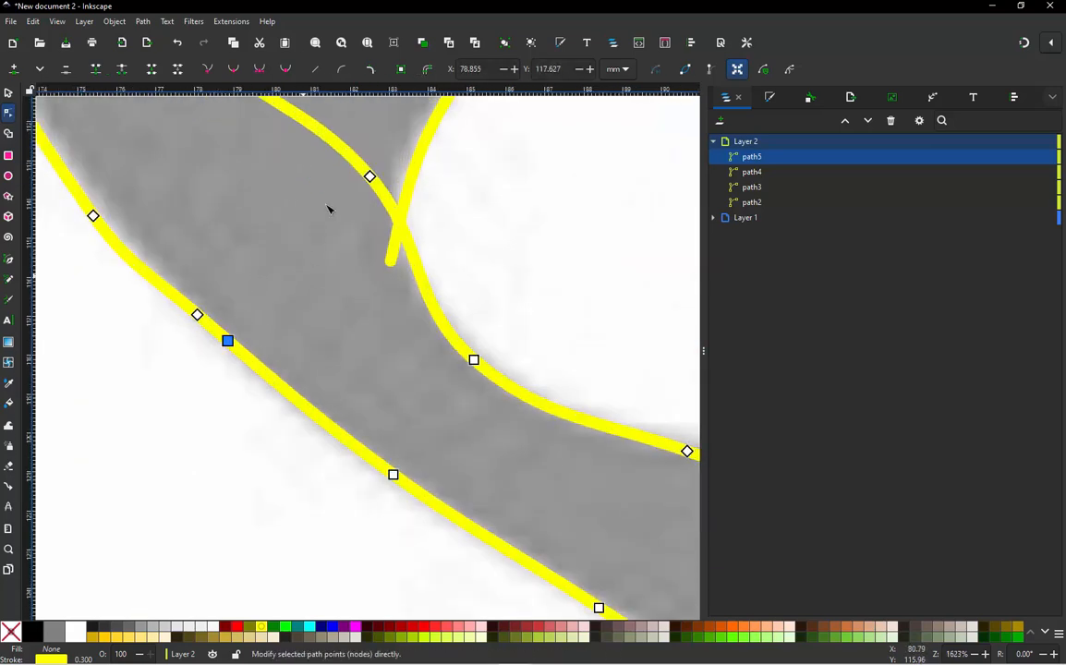
ctrl+alt+click(198, 315)
scroll(394, 277, down, 1)
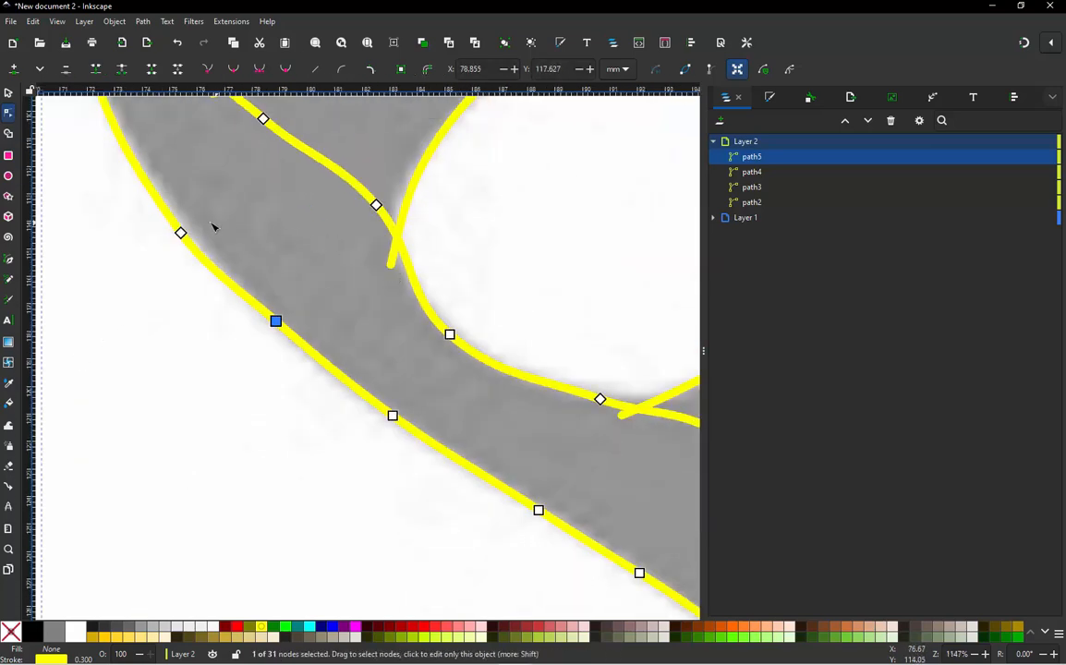
Delete the surplus node on the beam's outer edge beside the upper junction and the surplus inner-edge node just above that junction
ctrl+alt+click(182, 235)
scroll(247, 266, down, 1)
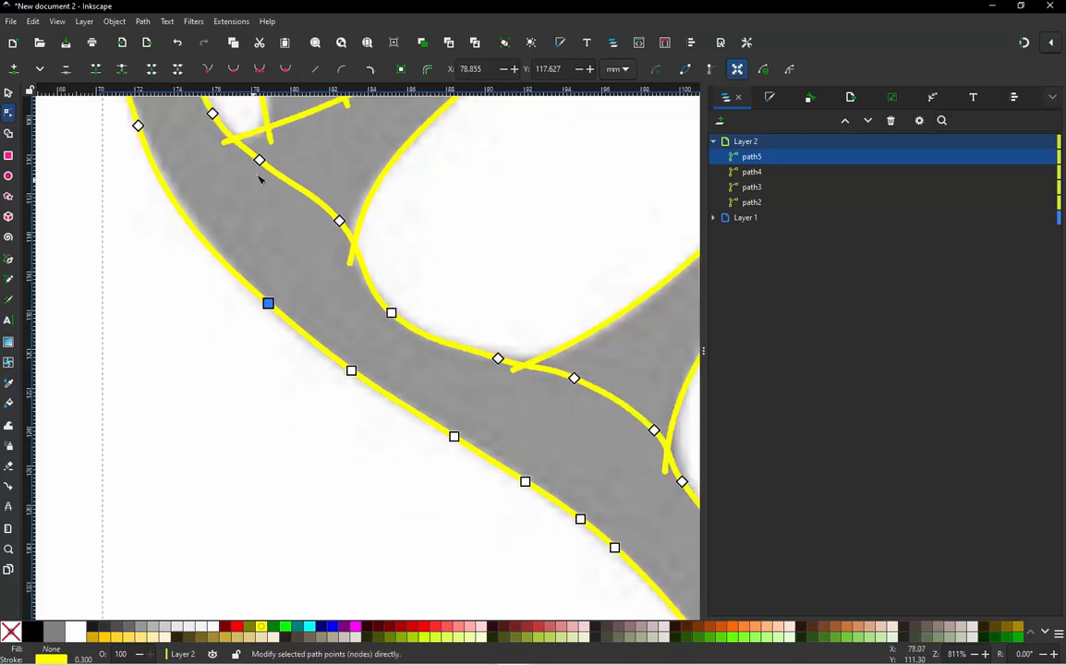
ctrl+alt+click(260, 160)
scroll(314, 245, down, 1)
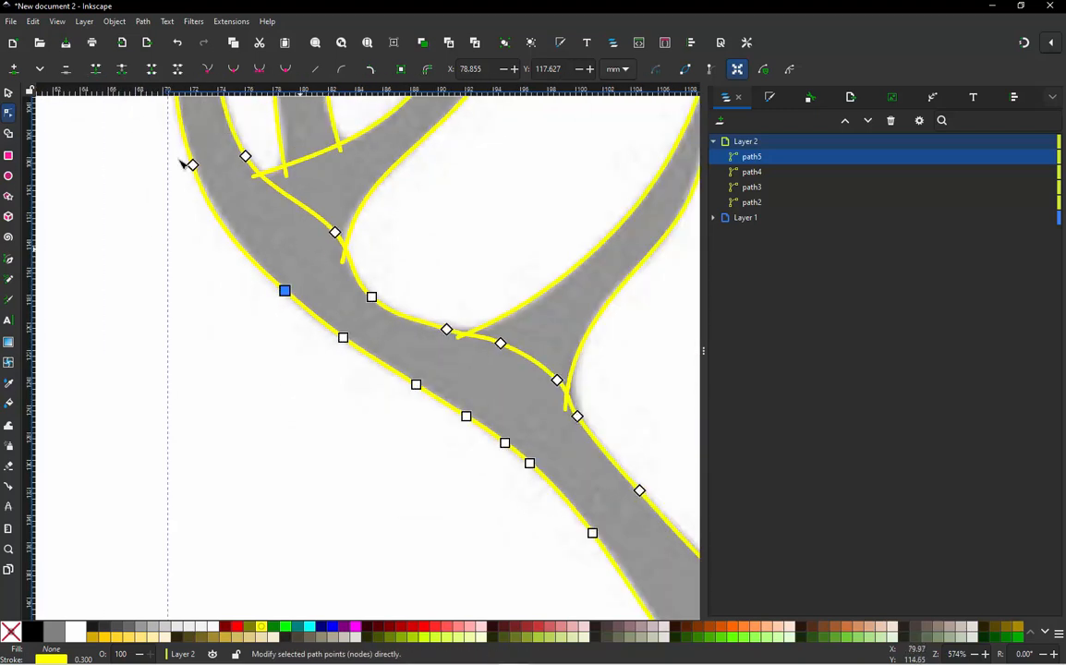
Insert a node on the beam's outer edge opposite the inner-edge node at the upper tines' junction and delete the original node above it
scroll(180, 157, up, 1)
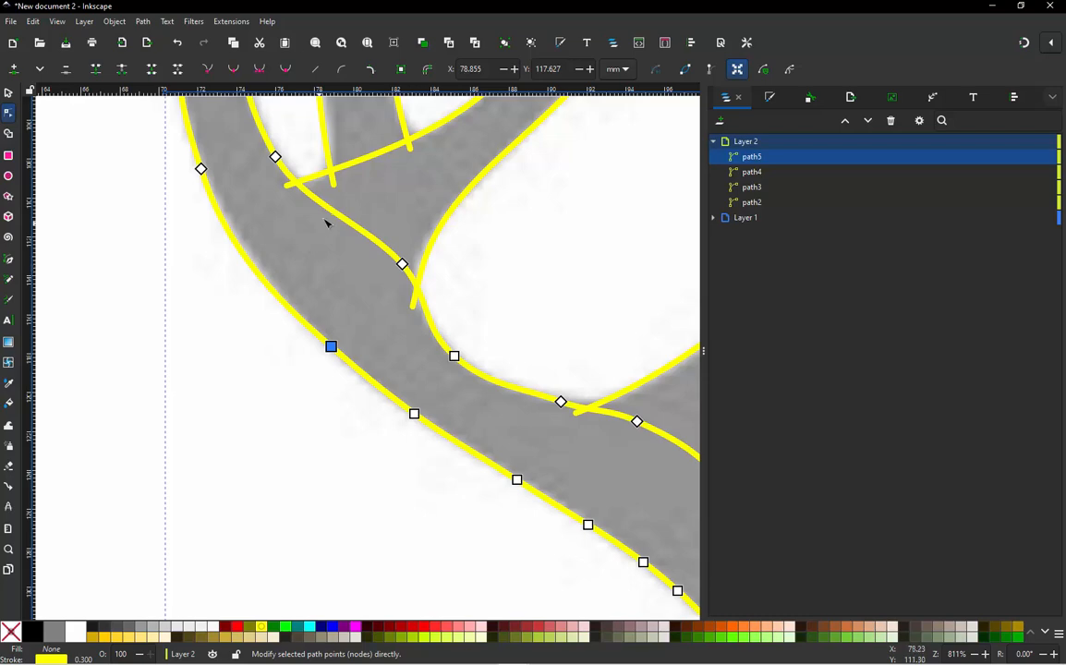
scroll(238, 179, down, 1)
scroll(256, 252, up, 3)
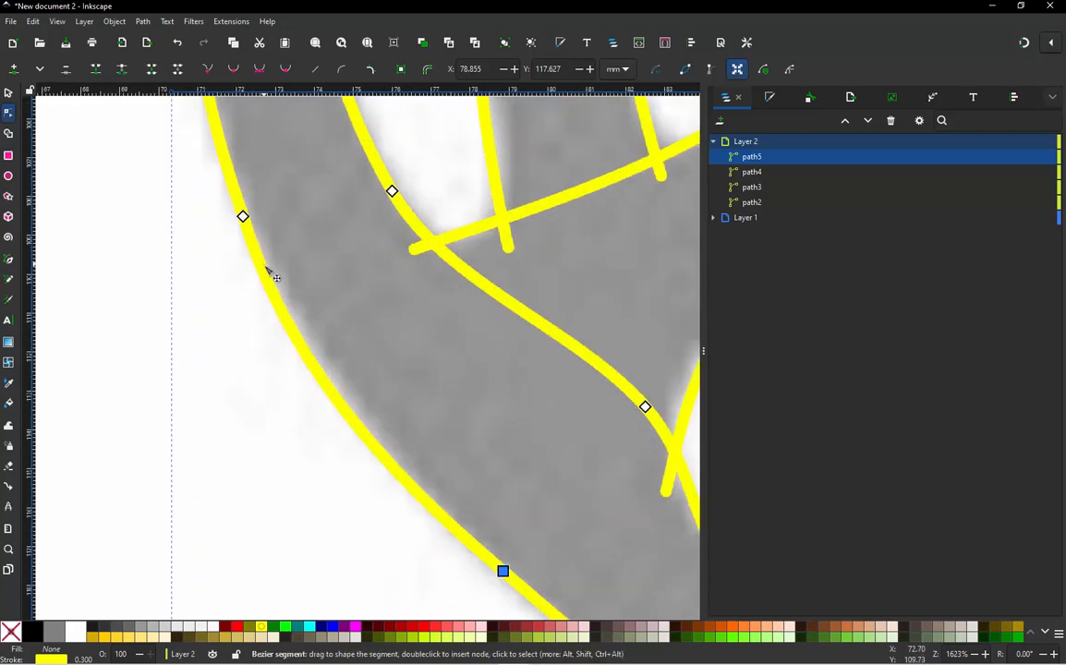
double_click(268, 281)
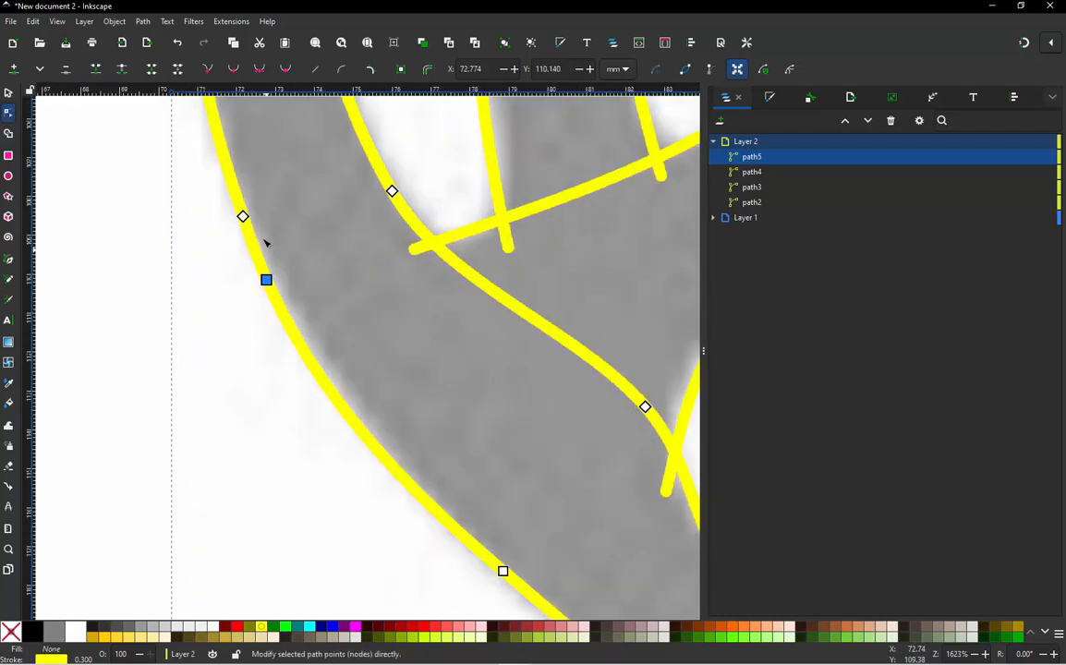
ctrl+alt+click(242, 216)
Delete four surplus nodes above the upper tines' junction, two on the beam's inner edge and two on its outer edge
scroll(327, 300, down, 4)
scroll(328, 197, up, 2)
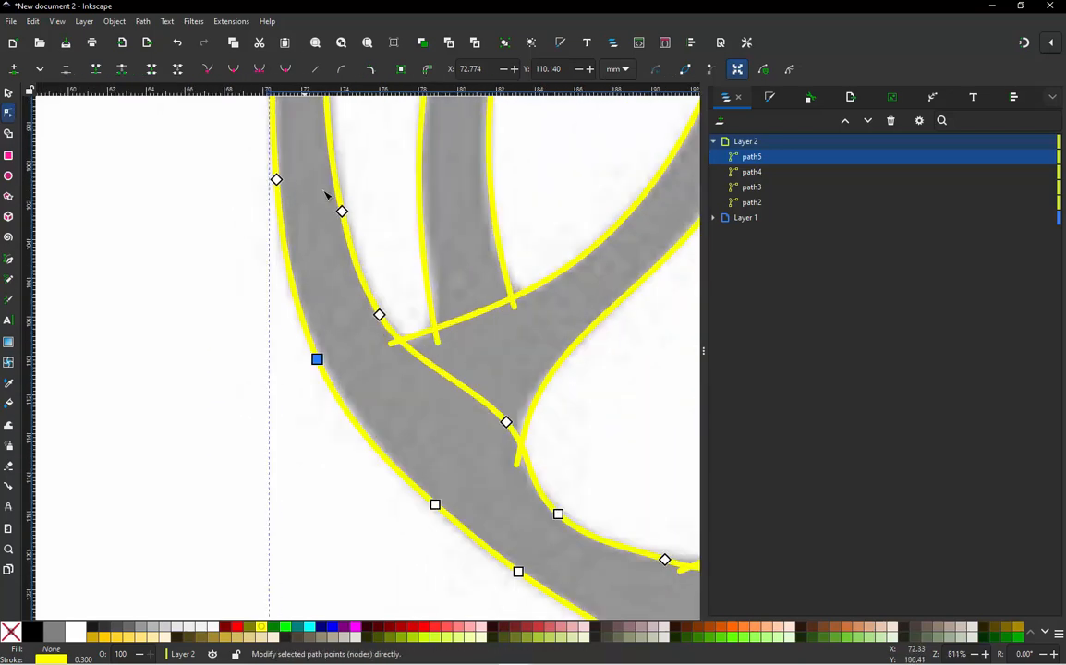
ctrl+alt+click(341, 212)
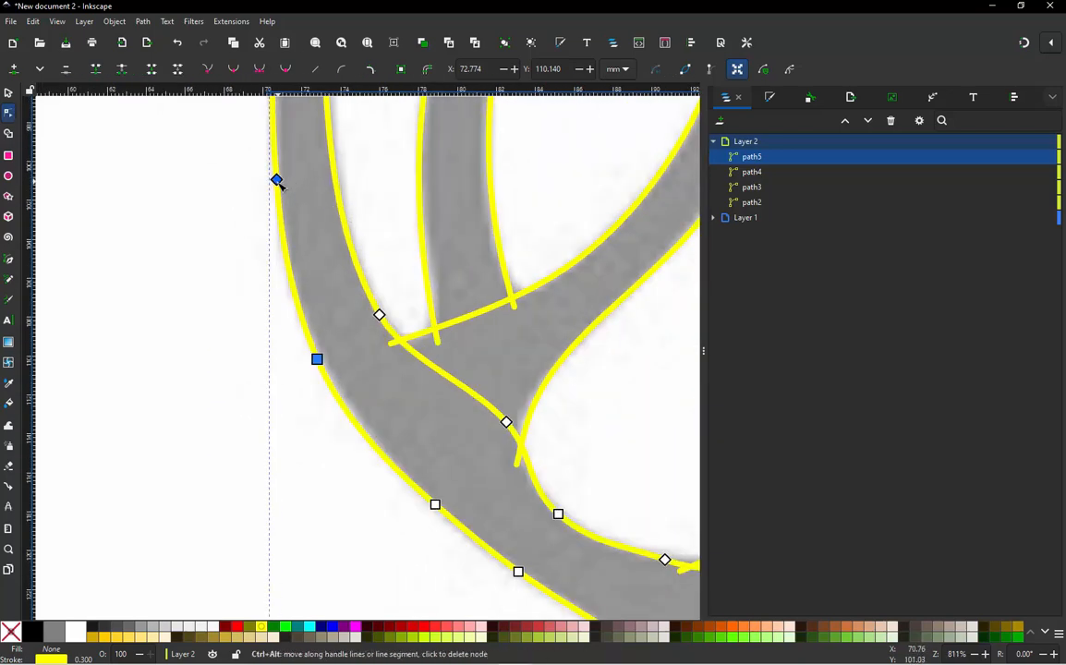
ctrl+alt+click(276, 178)
scroll(287, 335, down, 2)
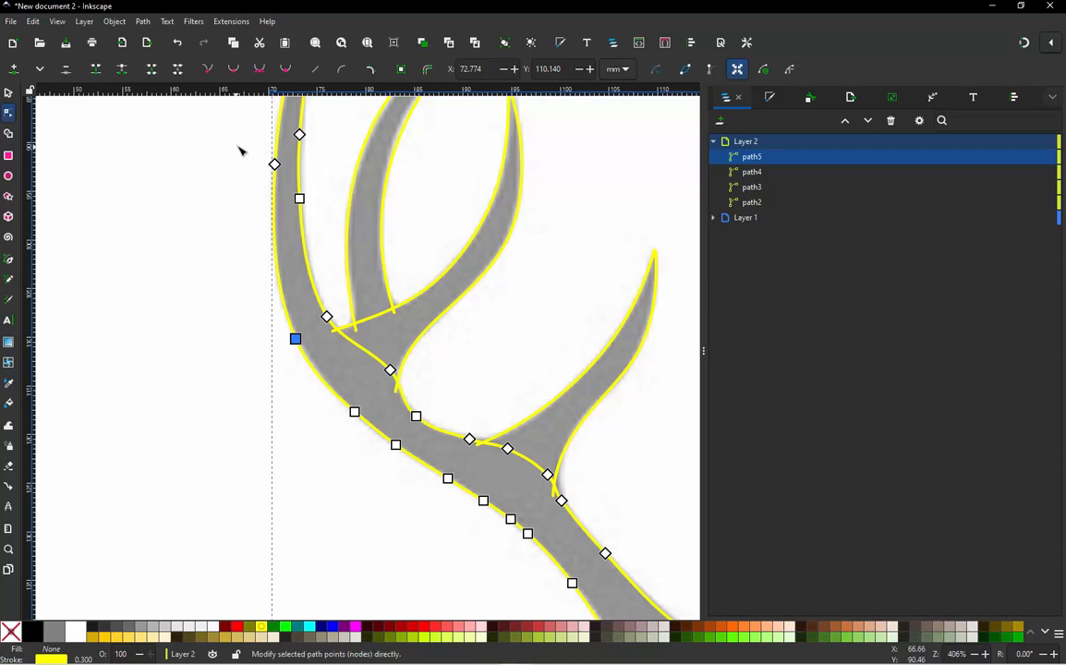
scroll(256, 131, up, 2)
ctrl+alt+click(343, 268)
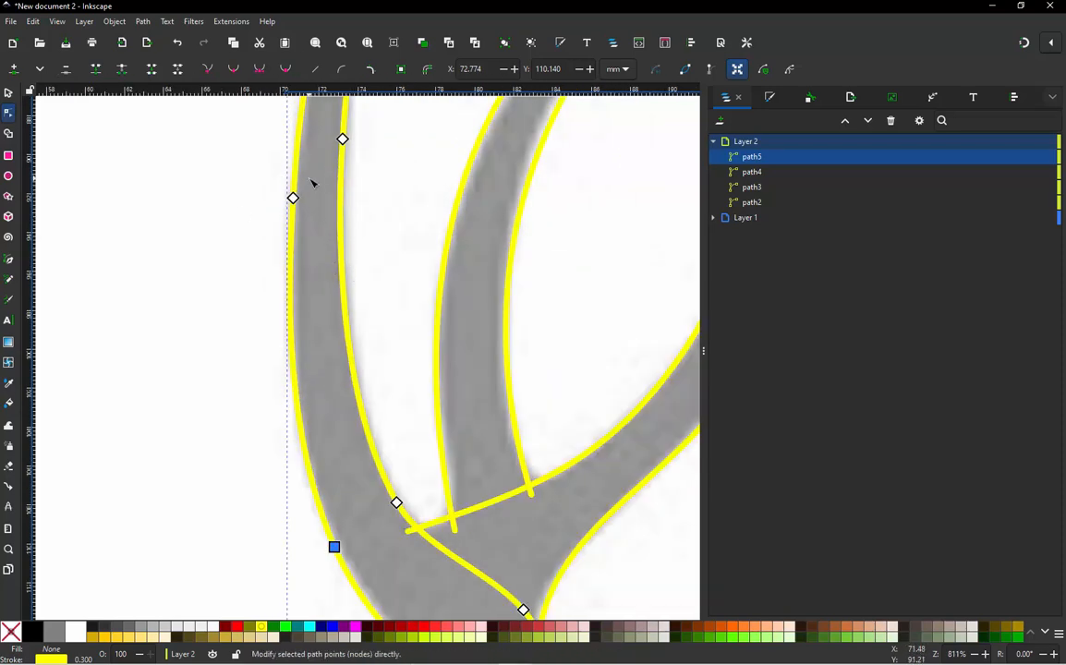
ctrl+alt+click(294, 199)
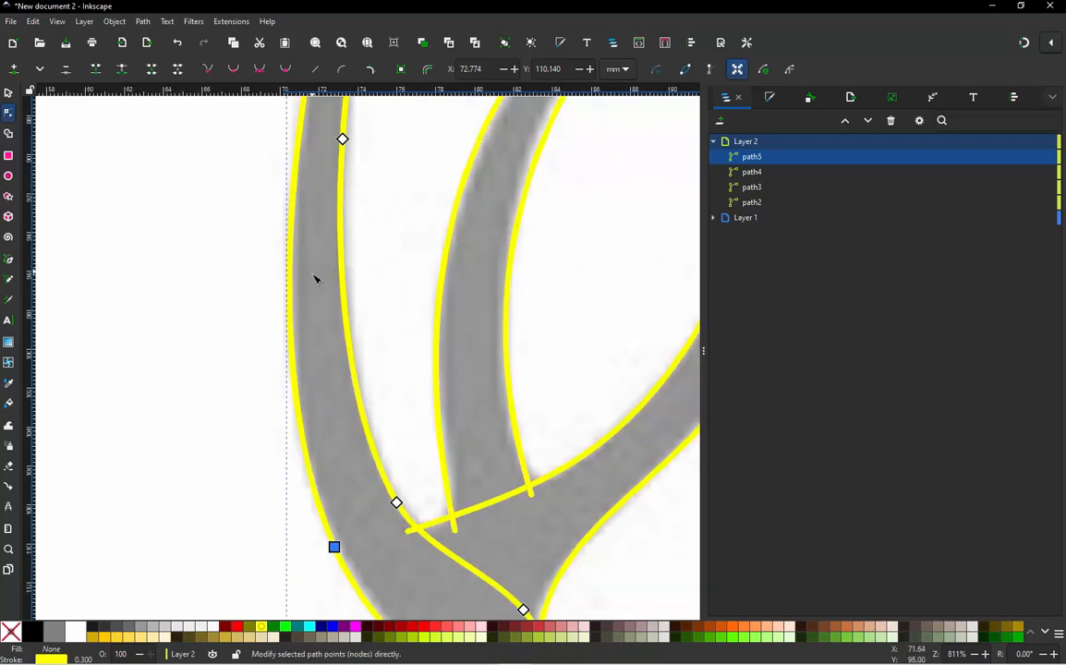
Insert a node on the beam's outer edge level with the remaining inner-edge node below the tip, and delete the uneven outer-edge nodes beside it
scroll(277, 294, down, 2)
scroll(331, 153, down, 1)
scroll(245, 337, up, 2)
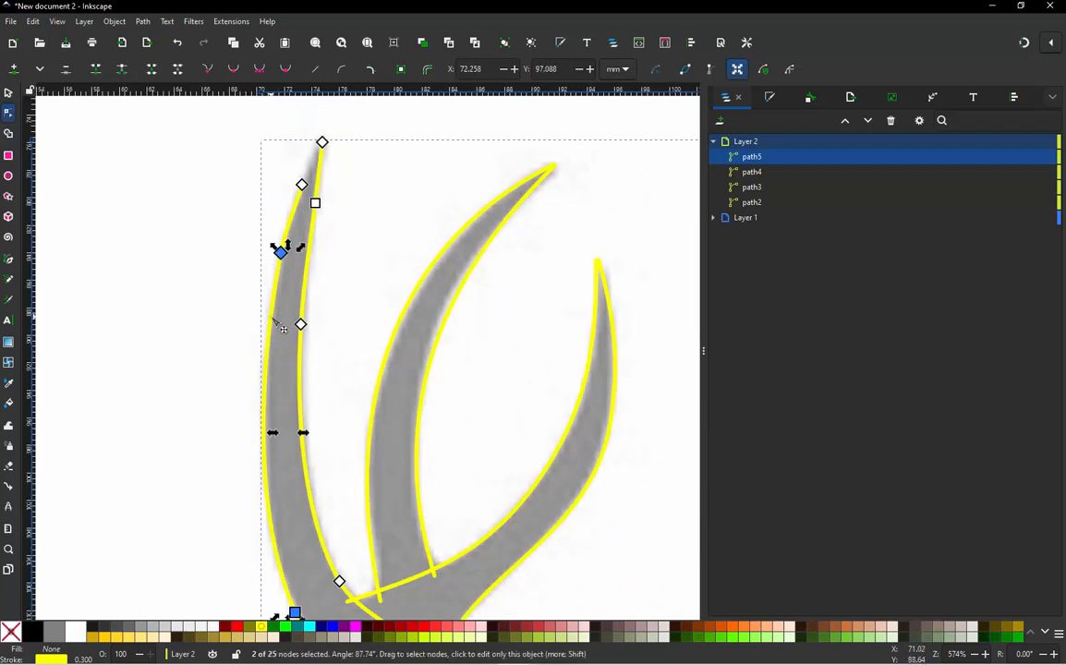
double_click(269, 317)
scroll(280, 322, up, 2)
drag(325, 327, 439, 266)
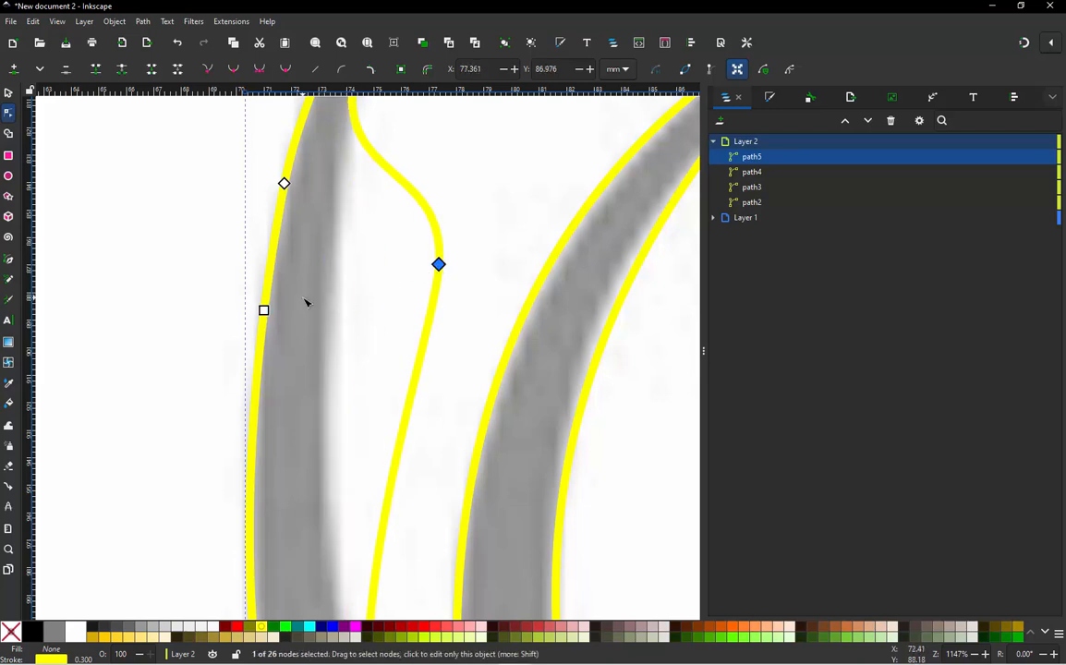
key(ctrl+z)
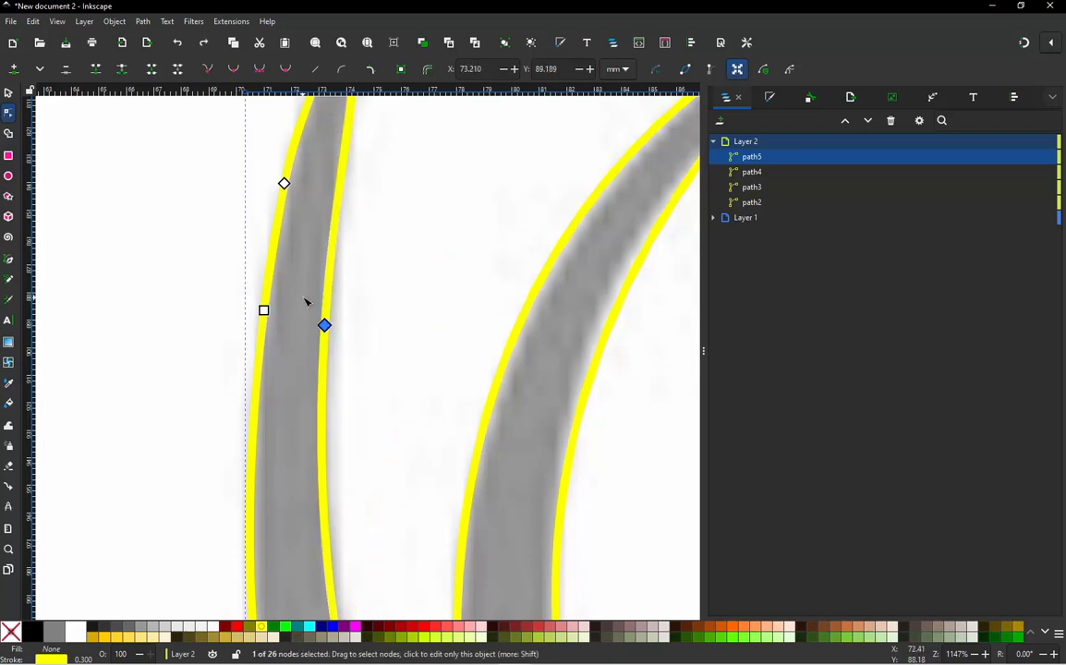
double_click(264, 326)
ctrl+alt+click(263, 311)
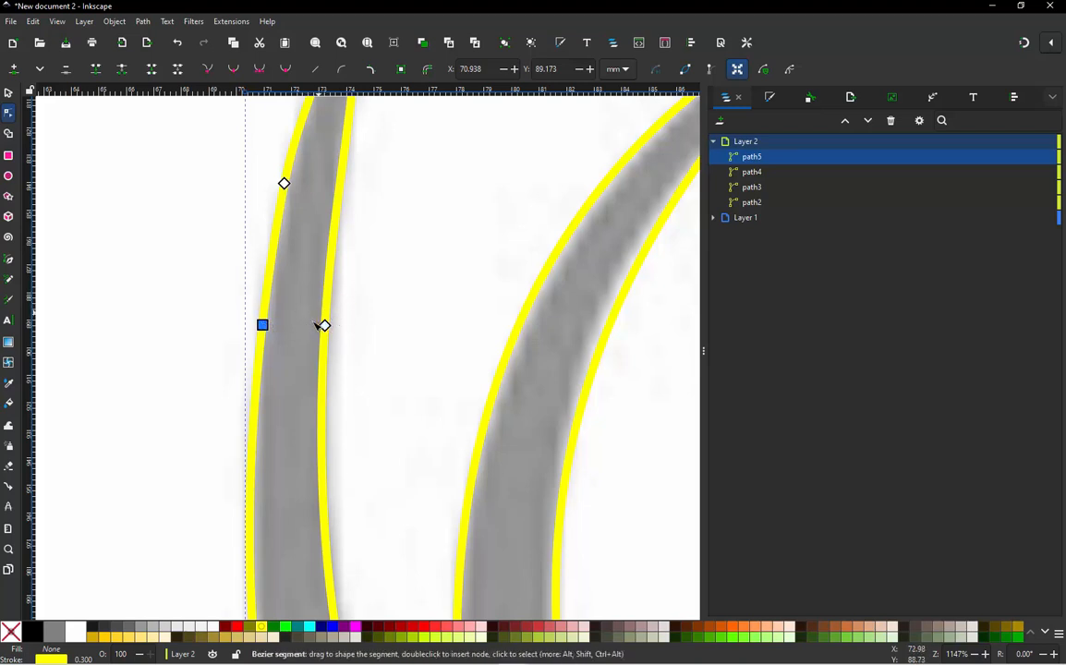
ctrl+alt+click(283, 184)
Move the outer edge's end node to the beam's tip, curve its segment along the artwork, and delete the inner-edge node just below the tip
scroll(262, 338, down, 2)
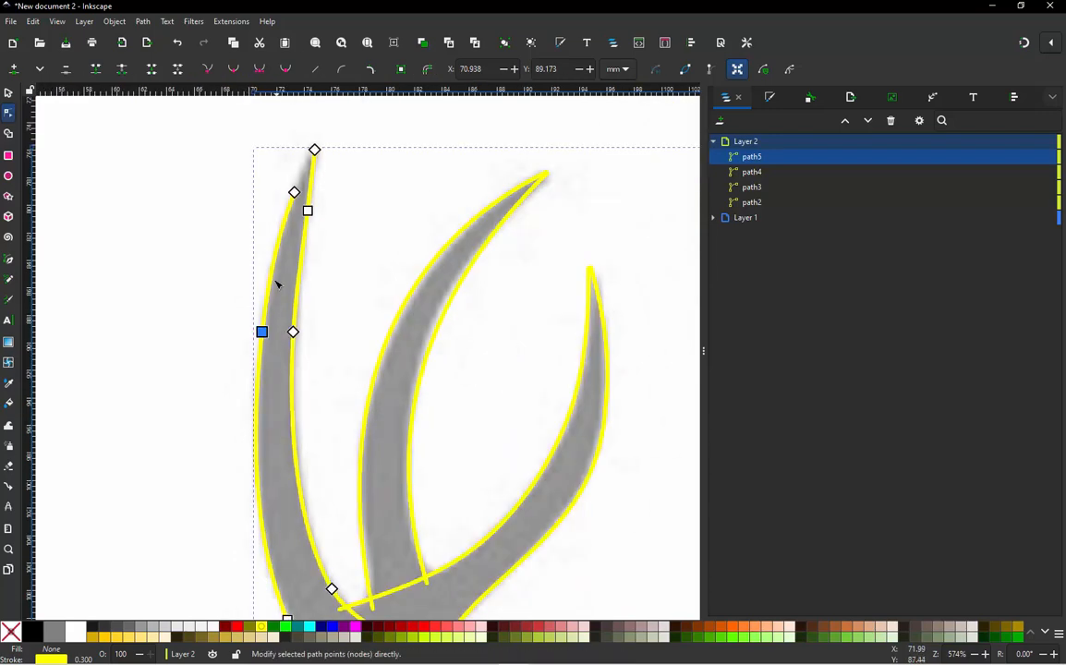
scroll(305, 208, up, 2)
click(301, 160)
scroll(299, 159, up, 2)
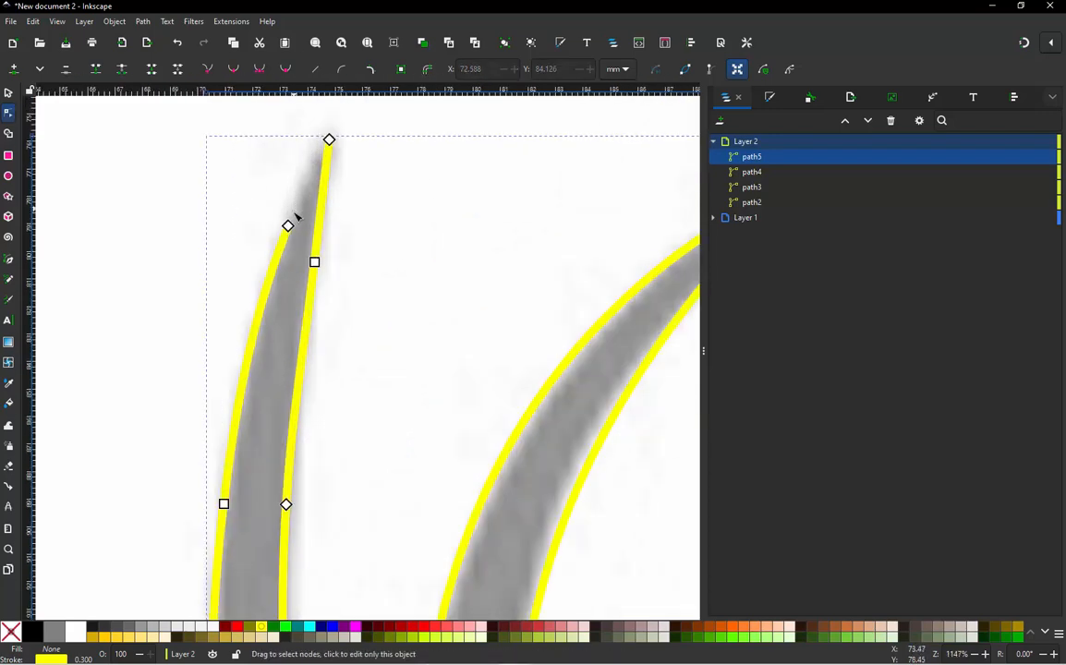
drag(289, 225, 328, 137)
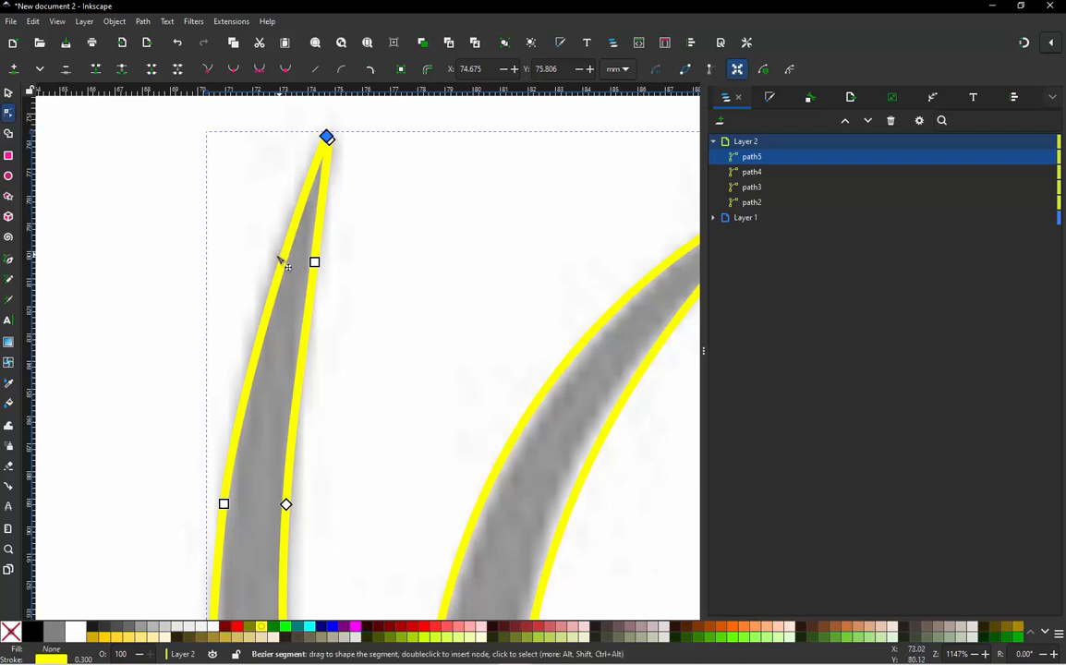
drag(281, 258, 276, 259)
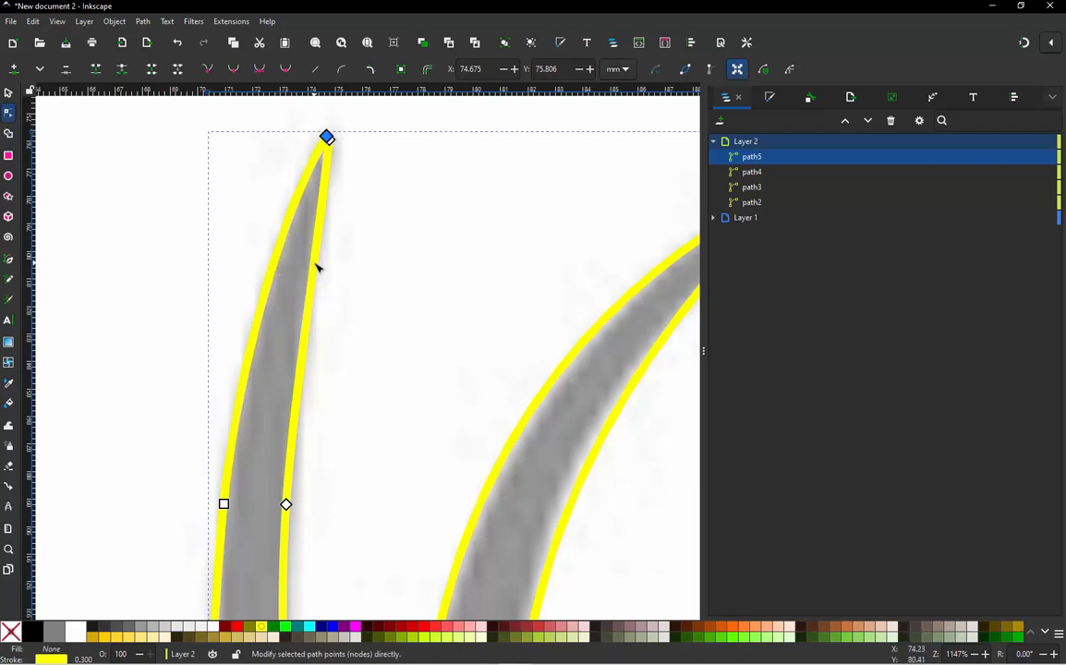
Examine the complete antler outline, checking how the beam's edges meet the tines at their junctions
scroll(334, 226, down, 1)
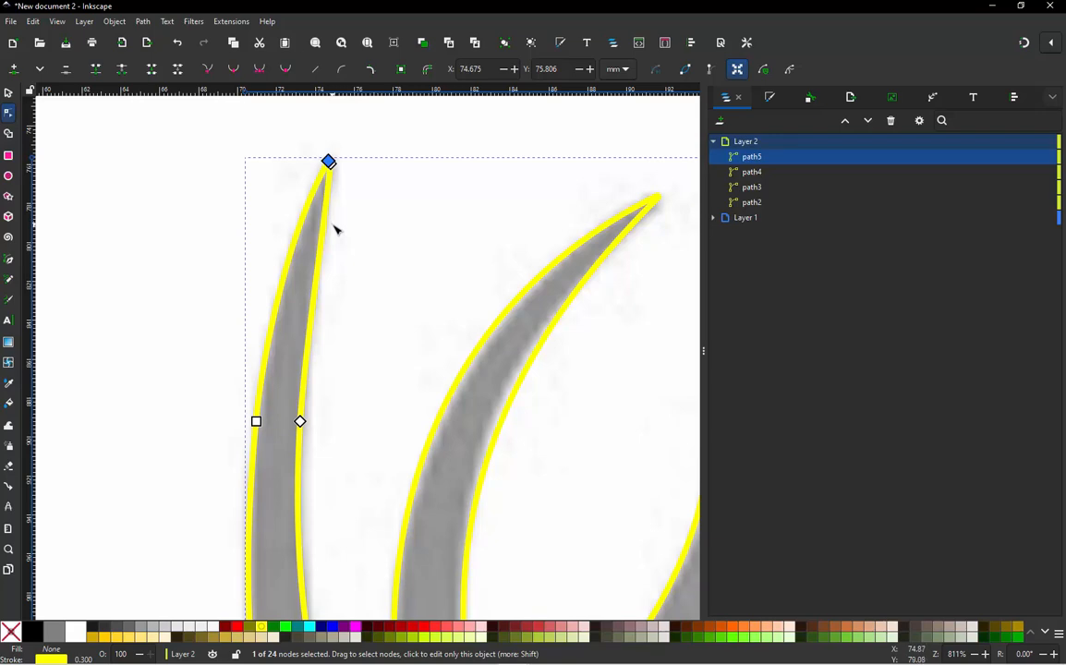
scroll(337, 251, down, 5)
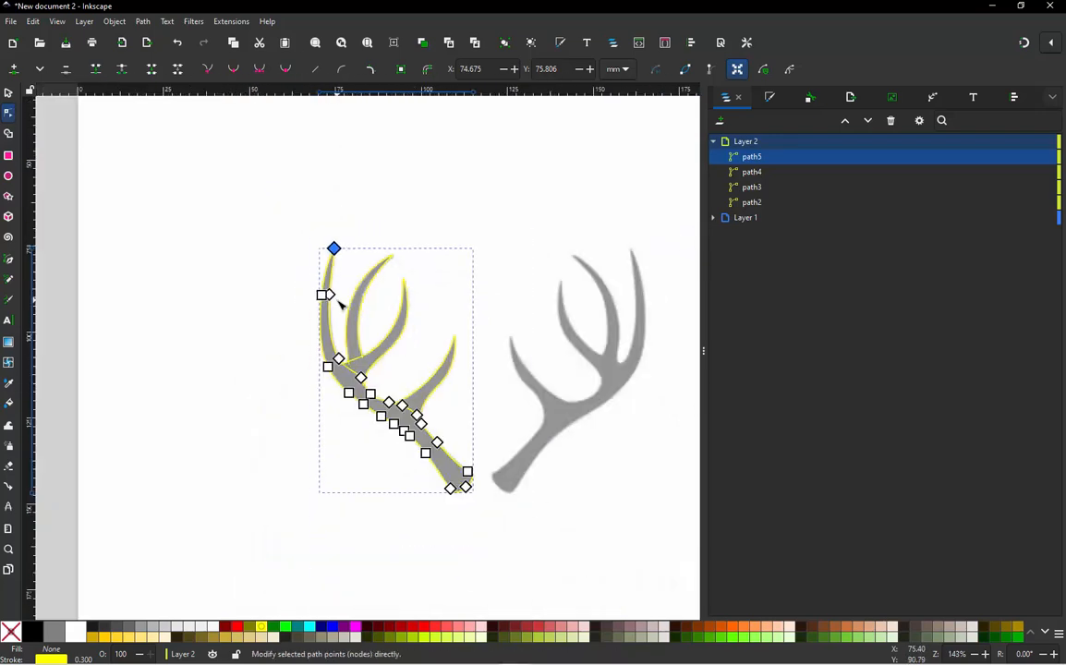
scroll(367, 360, up, 1)
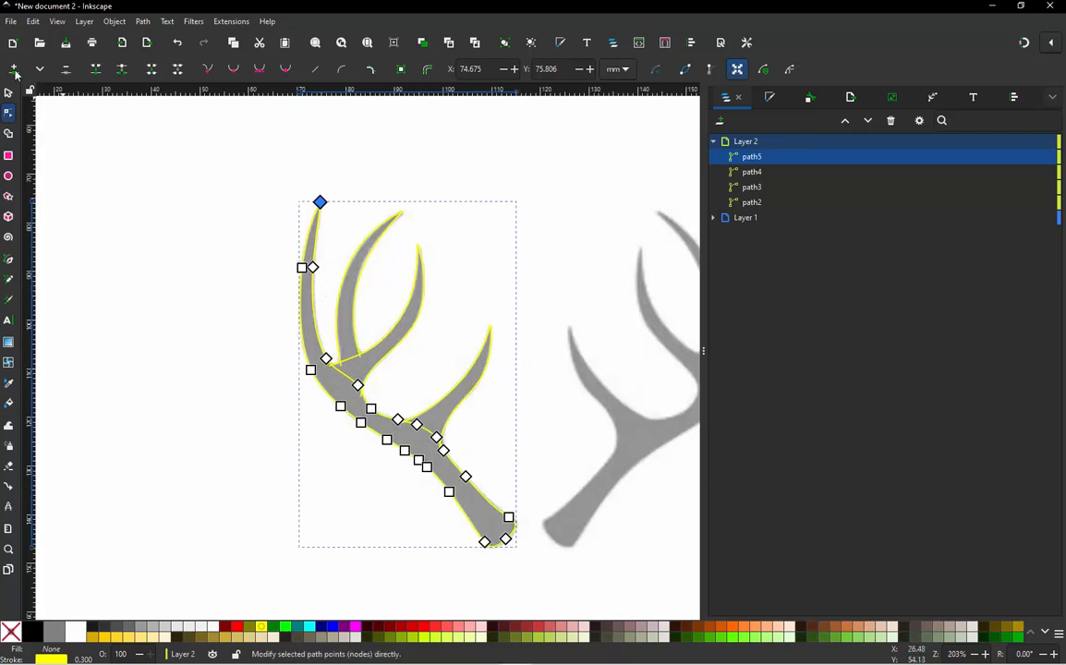
click(8, 92)
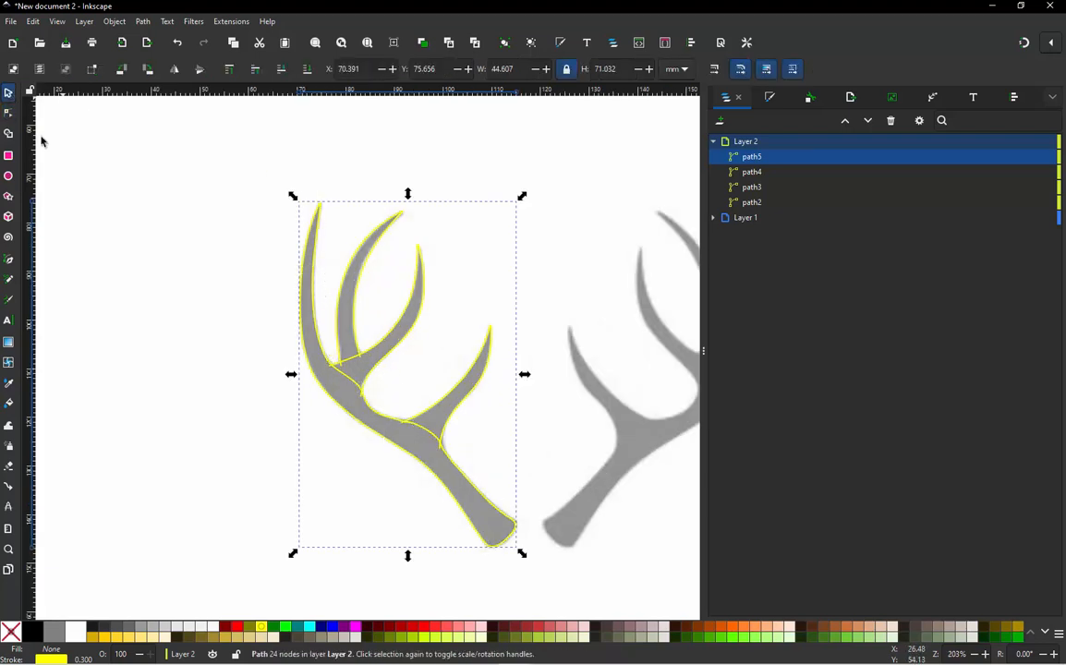
click(246, 255)
scroll(289, 286, down, 1)
scroll(395, 376, up, 3)
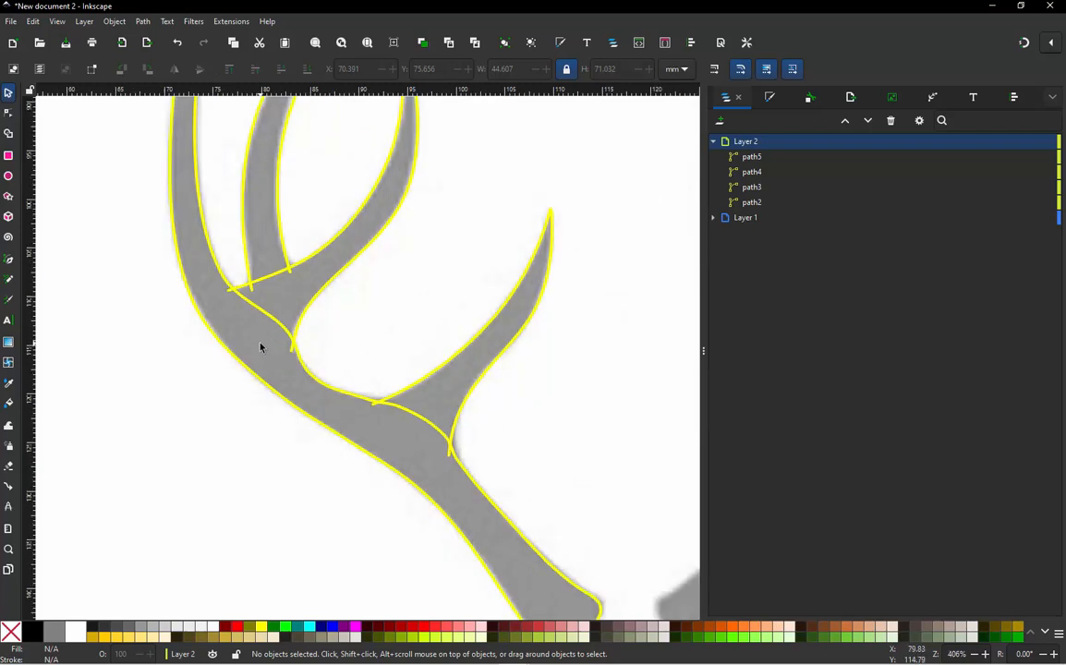
scroll(262, 344, down, 1)
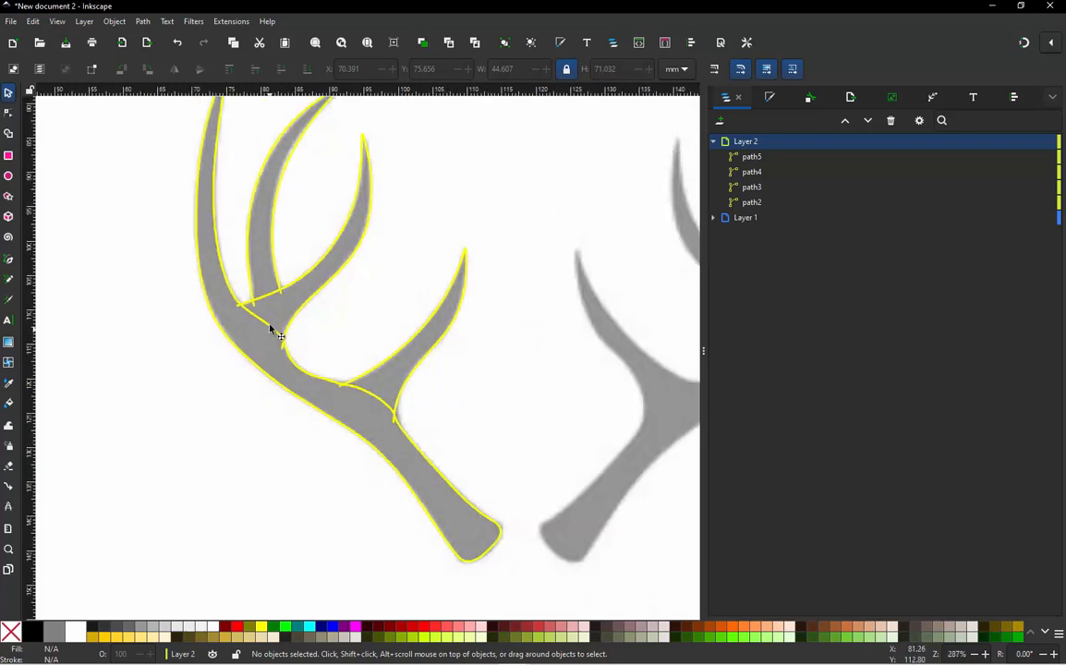
click(269, 327)
scroll(174, 373, down, 1)
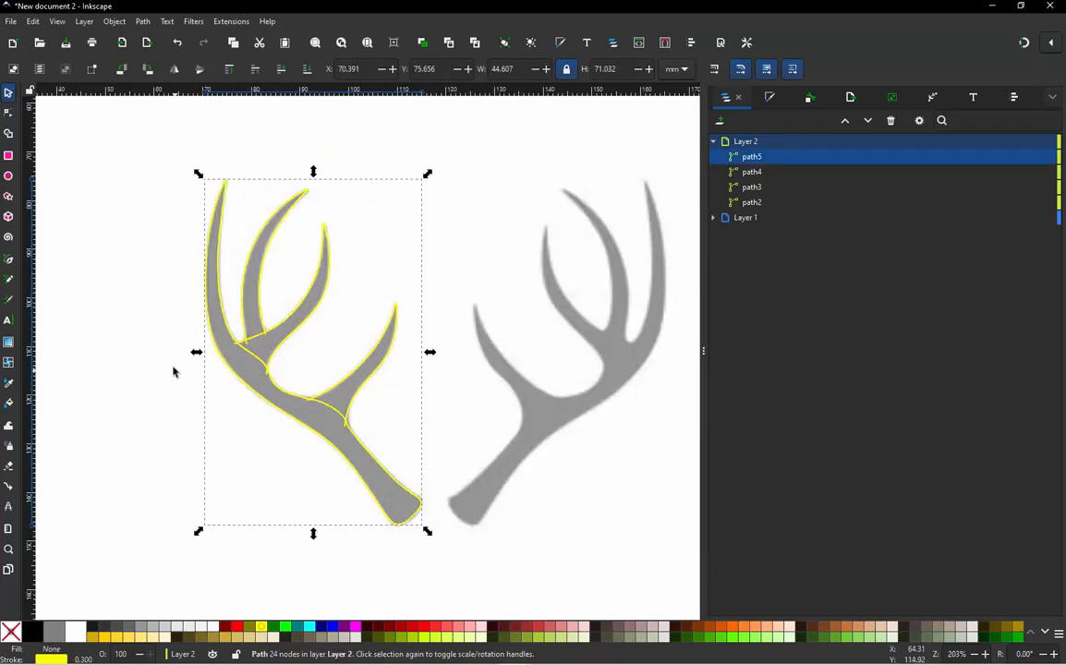
click(147, 201)
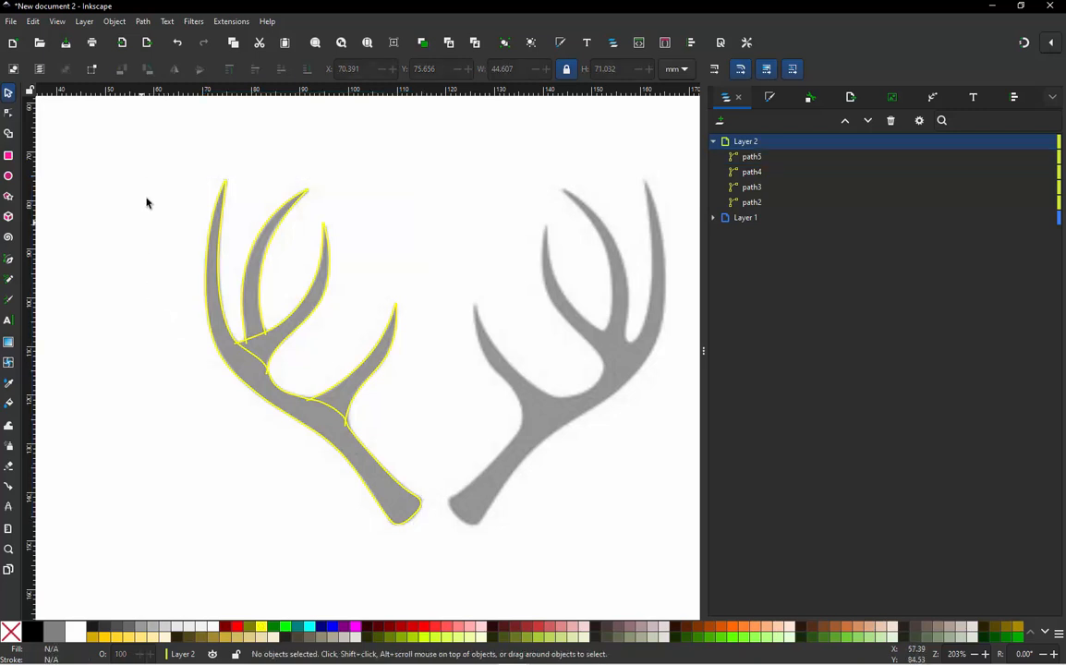
Set the stroke colour of all four antler paths to dark red
drag(139, 156, 452, 563)
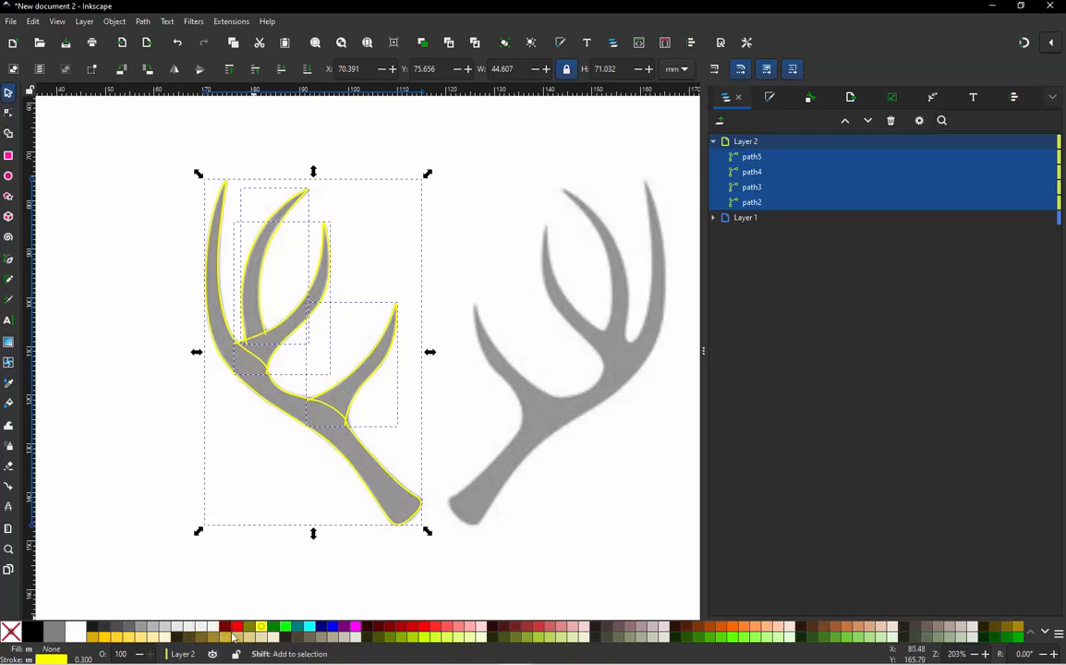
shift+click(224, 627)
click(162, 455)
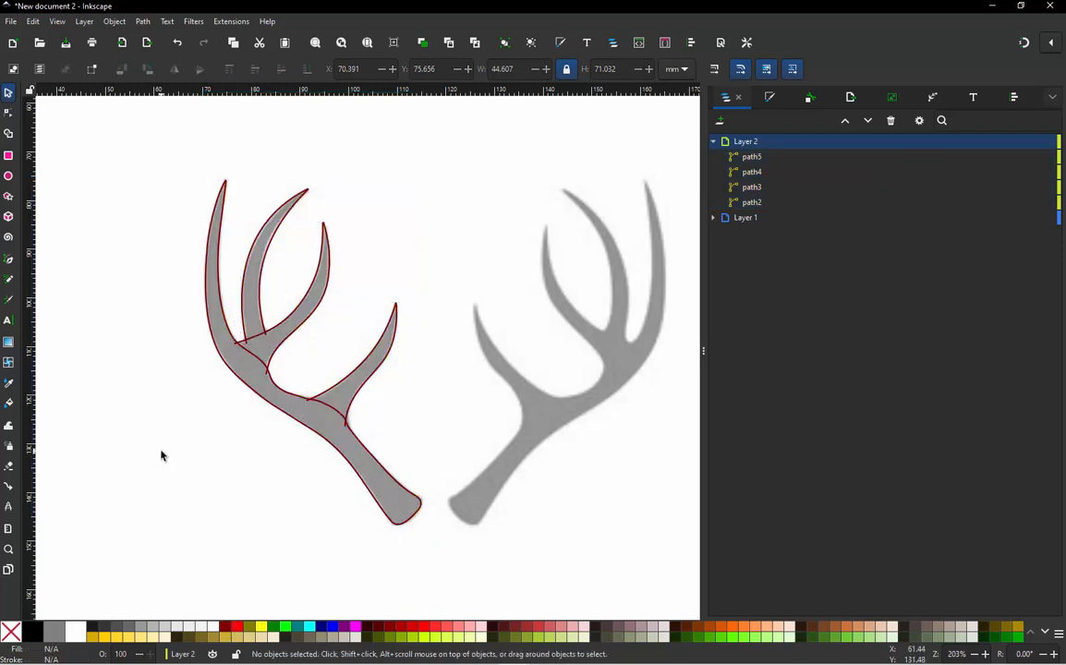
Generate a Stitch Plan Preview of the four antler paths in Realistic View with the design layer visibility unchanged
drag(164, 129, 469, 555)
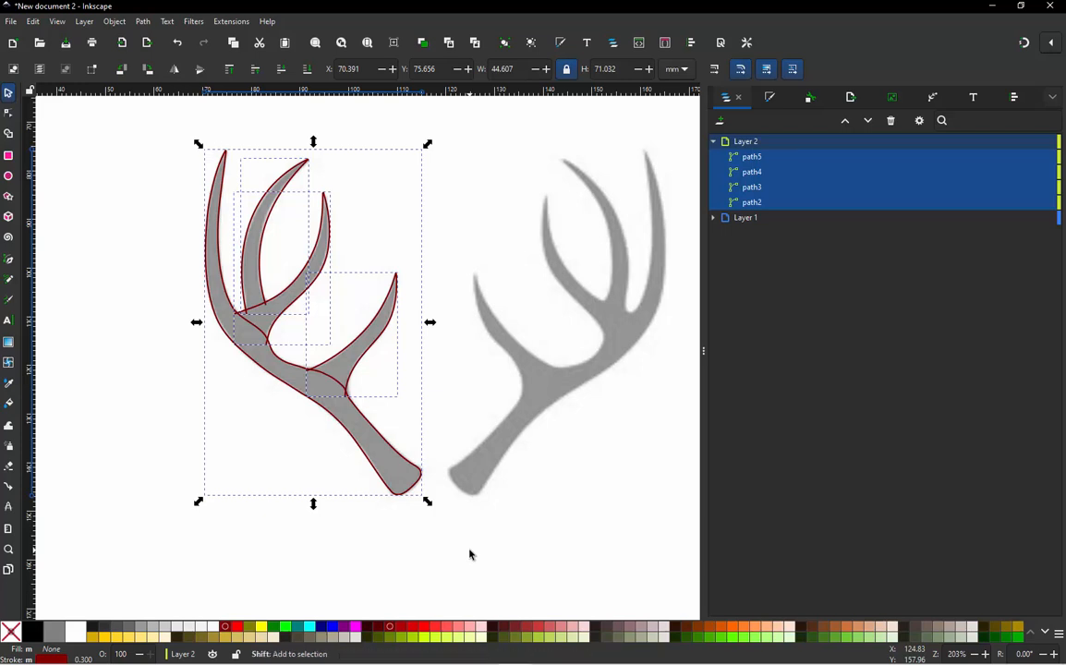
key(alt+shift+p)
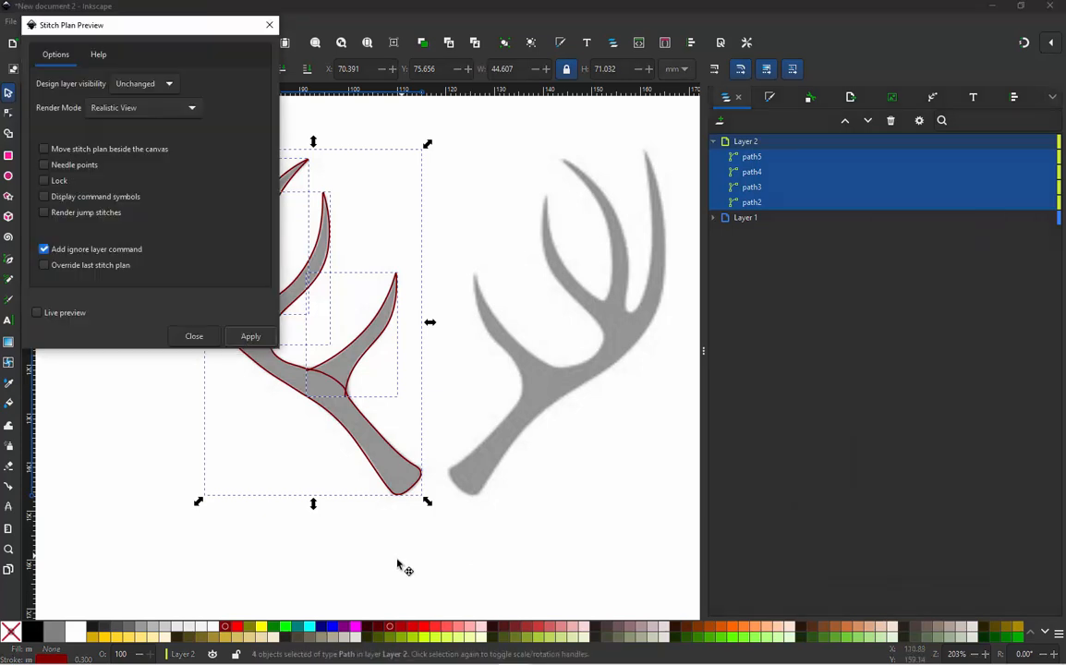
click(248, 336)
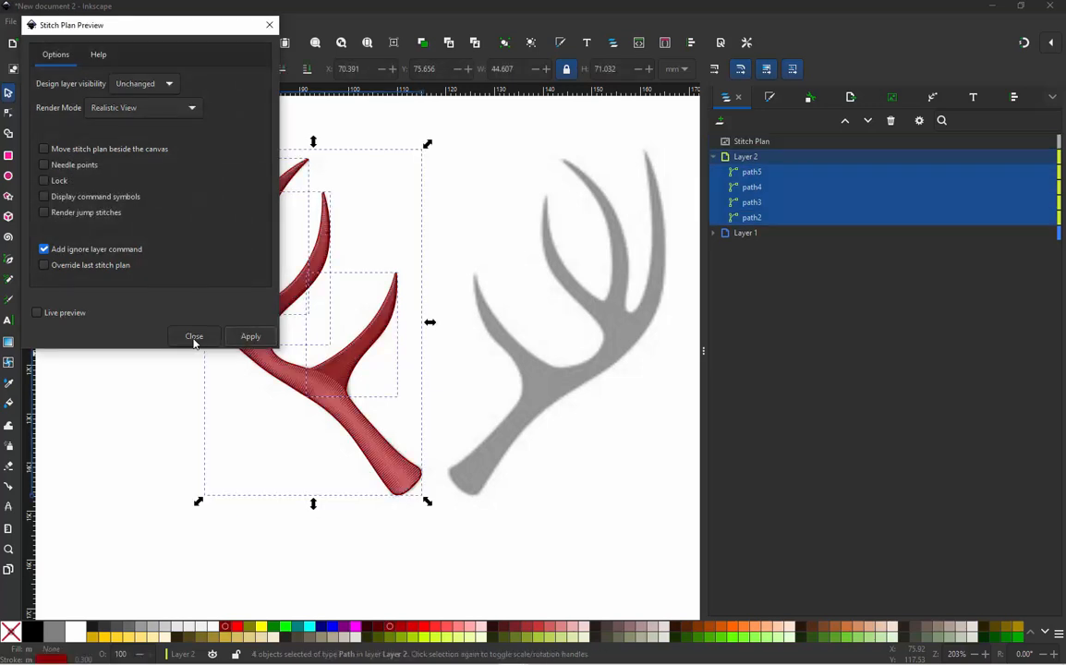
click(194, 338)
Inspect the rendered satin stitches on the tines, the beam's upper part and the junctions where the columns overlap
click(131, 211)
scroll(250, 201, up, 3)
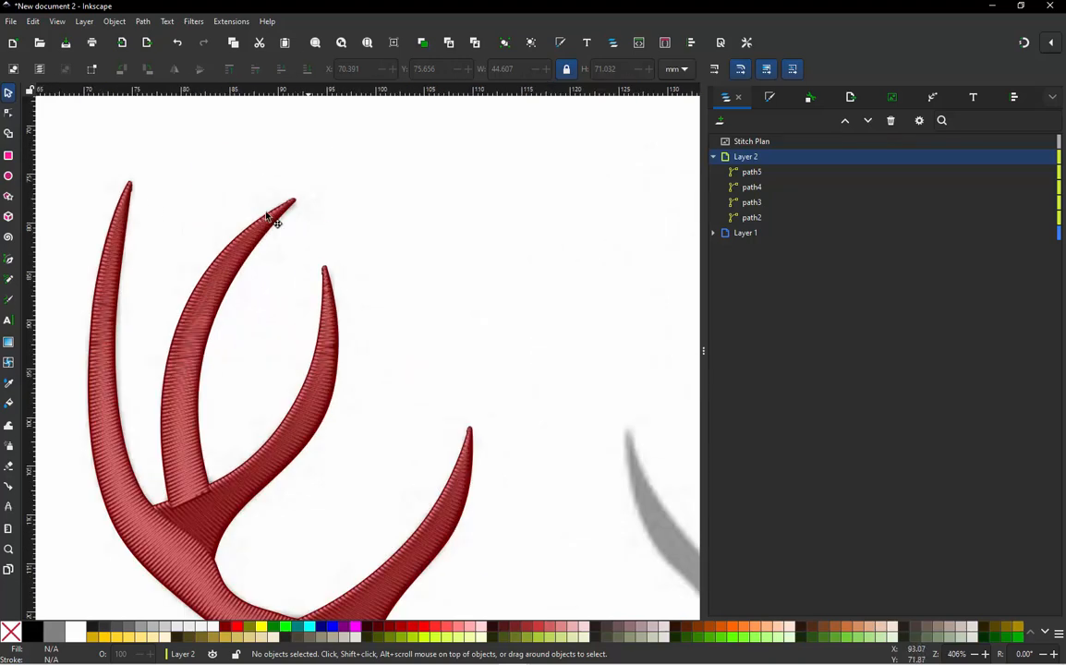
scroll(362, 150, down, 1)
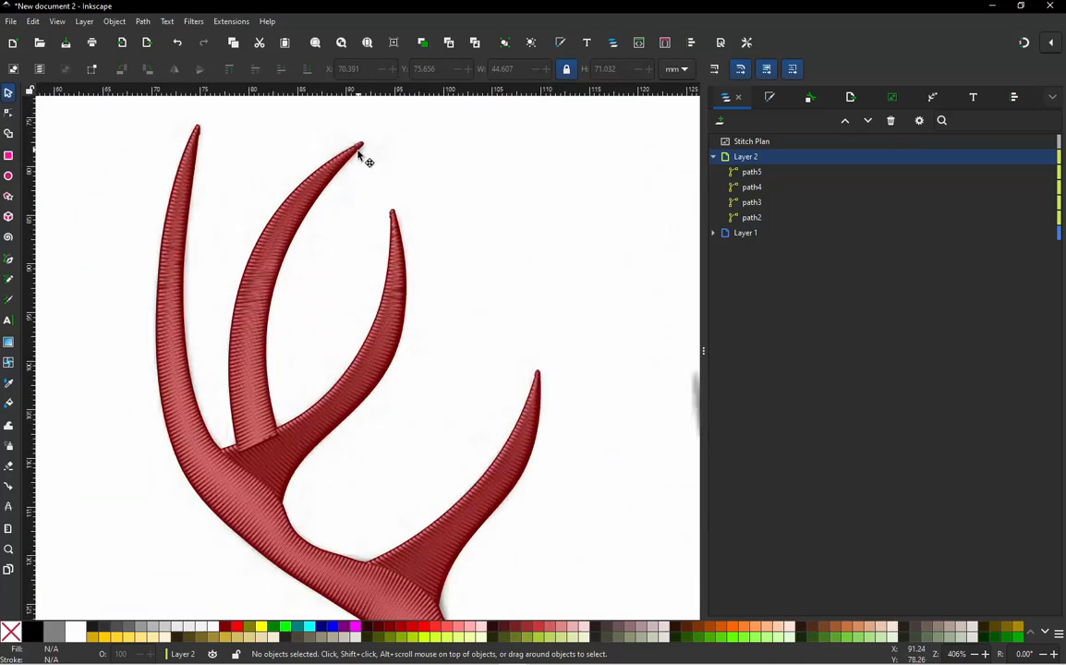
scroll(208, 159, up, 1)
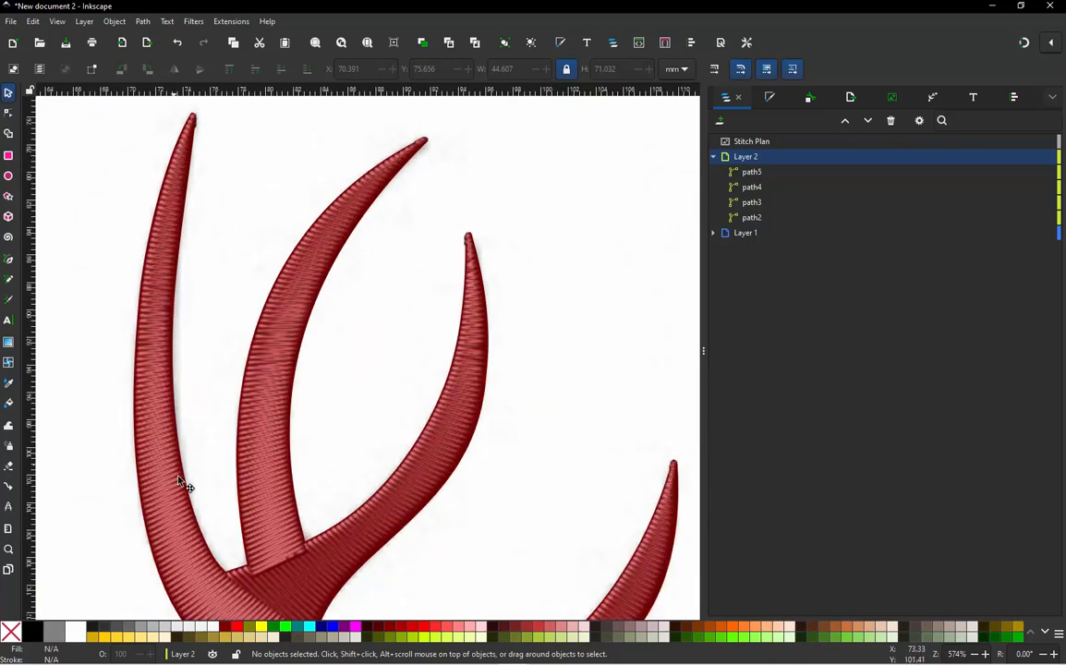
scroll(365, 231, down, 1)
scroll(397, 278, up, 1)
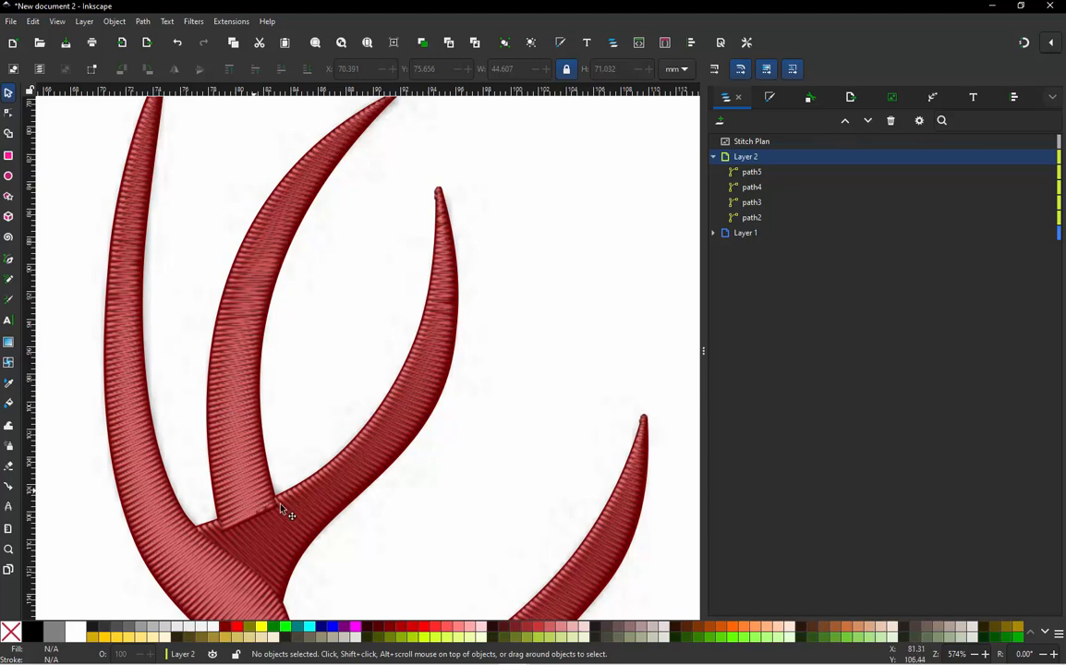
Delete the rendered Stitch Plan image covering the antler paths
scroll(282, 508, down, 2)
scroll(281, 500, up, 1)
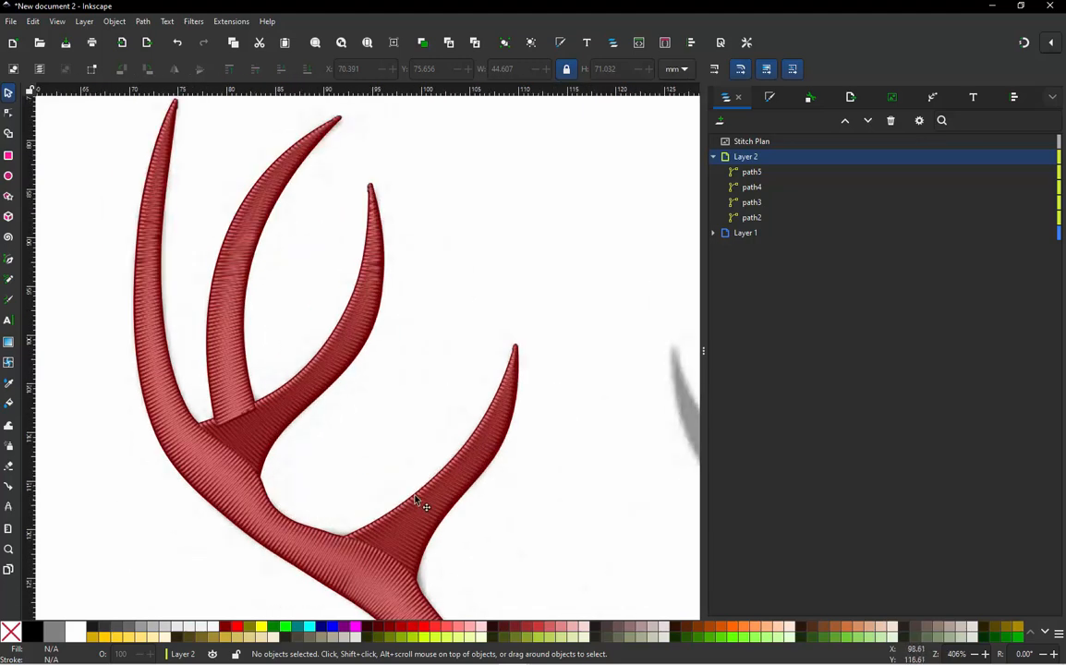
scroll(236, 290, down, 1)
scroll(305, 379, up, 1)
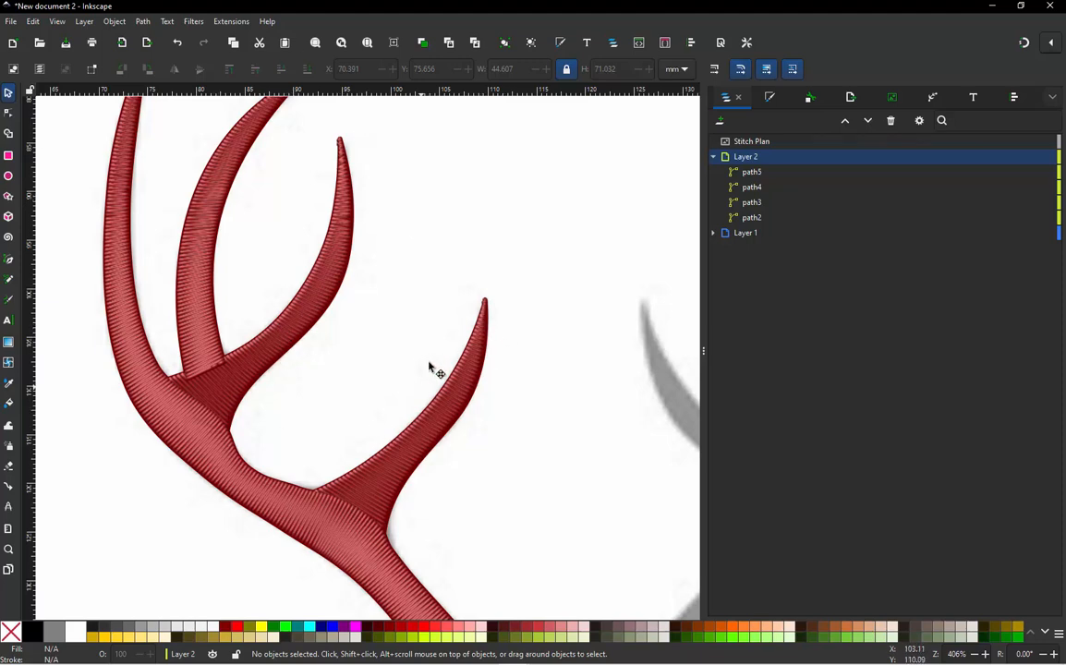
scroll(385, 371, down, 1)
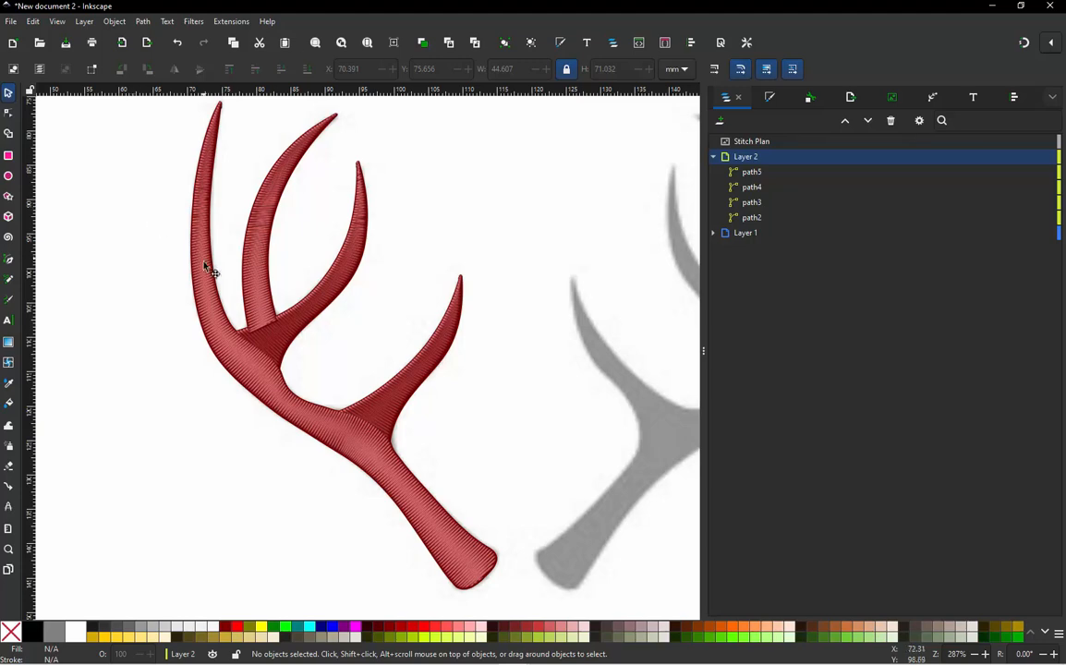
click(184, 351)
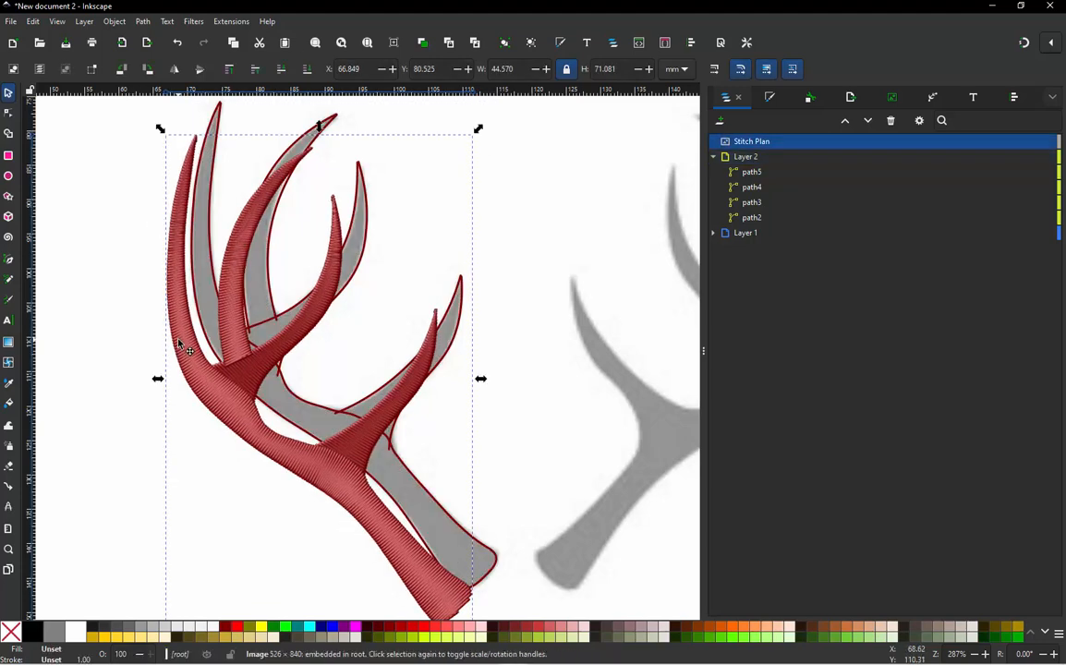
key(Delete)
Re-stack the four antler paths in order of selection: path2 tine, path4 tine, path3 tine, and the path5 beam last
ctrl+scroll(185, 365, down, 1)
ctrl+scroll(147, 196, up, 1)
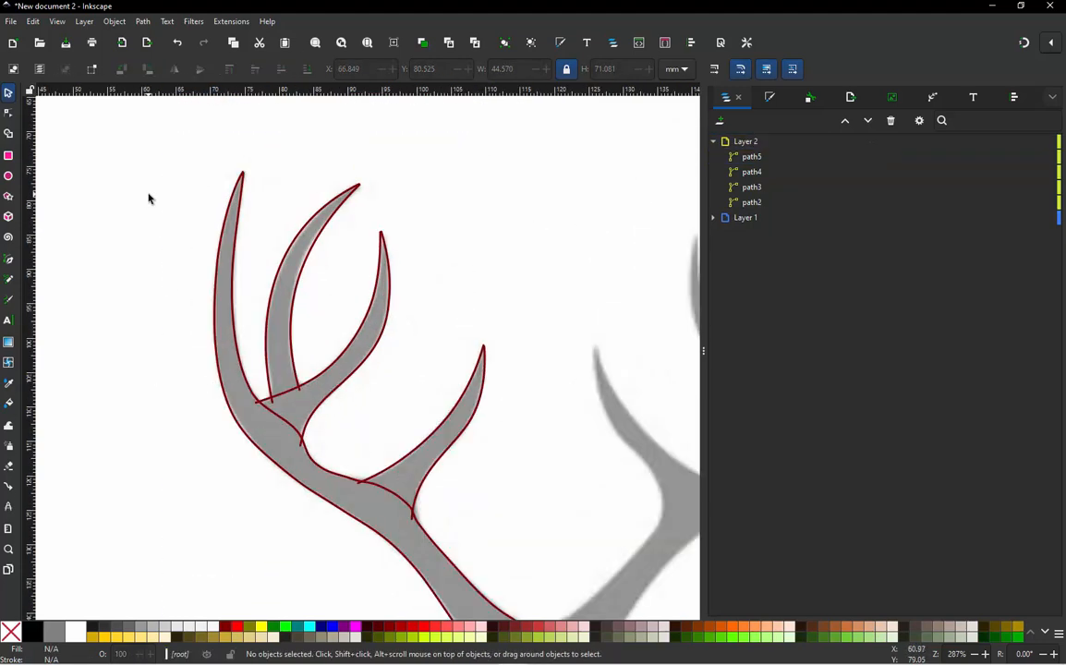
ctrl+scroll(140, 189, down, 1)
ctrl+scroll(150, 272, up, 1)
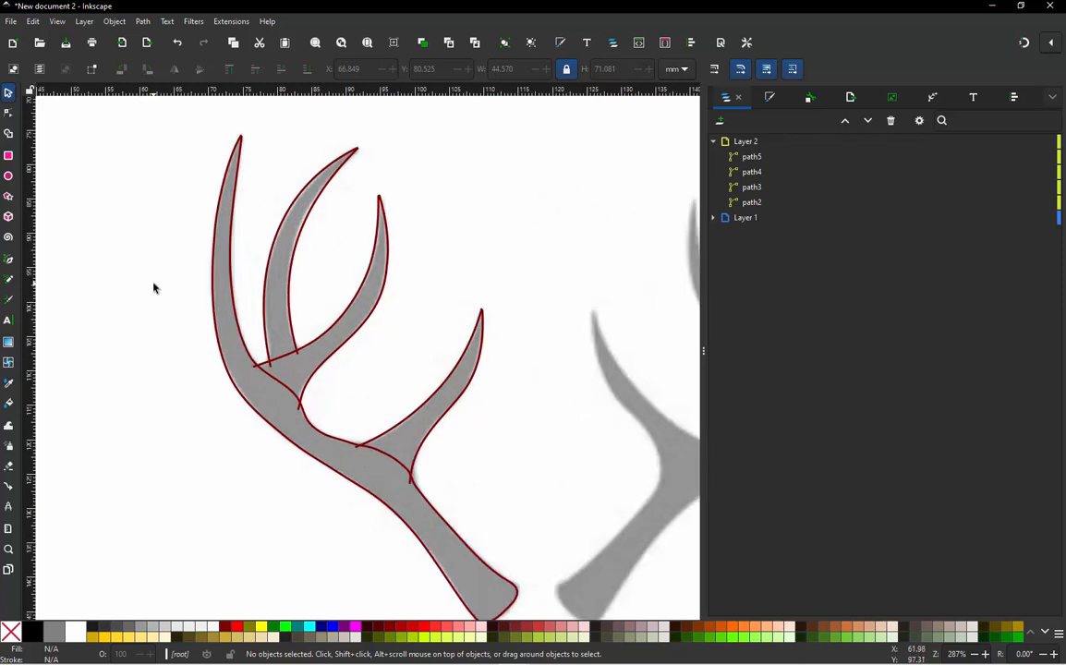
ctrl+scroll(154, 288, down, 1)
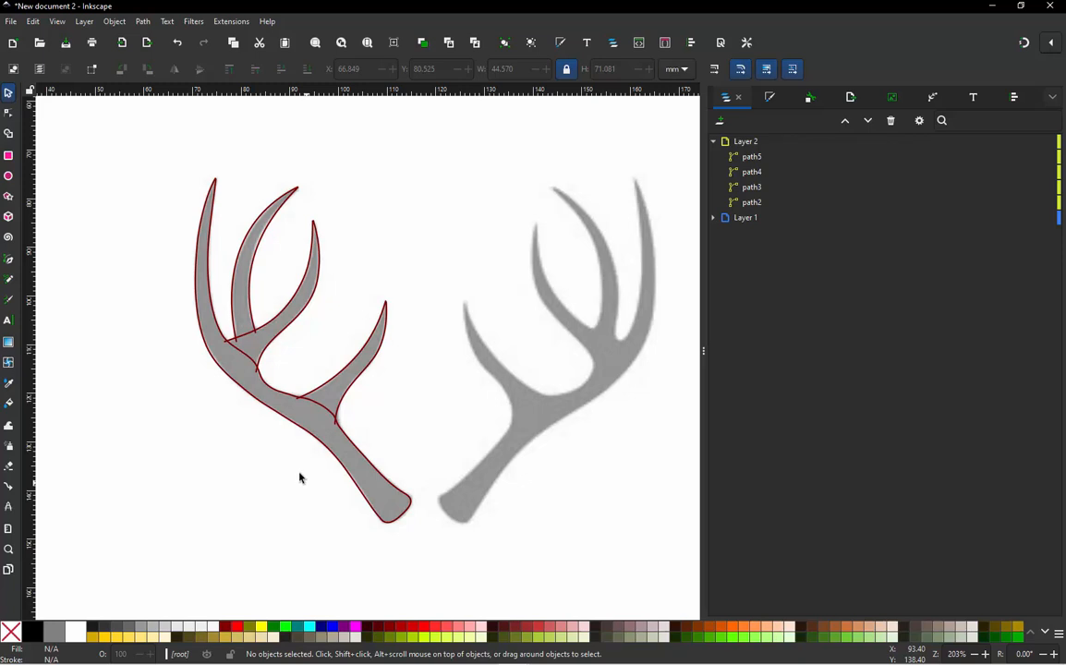
ctrl+scroll(224, 408, up, 1)
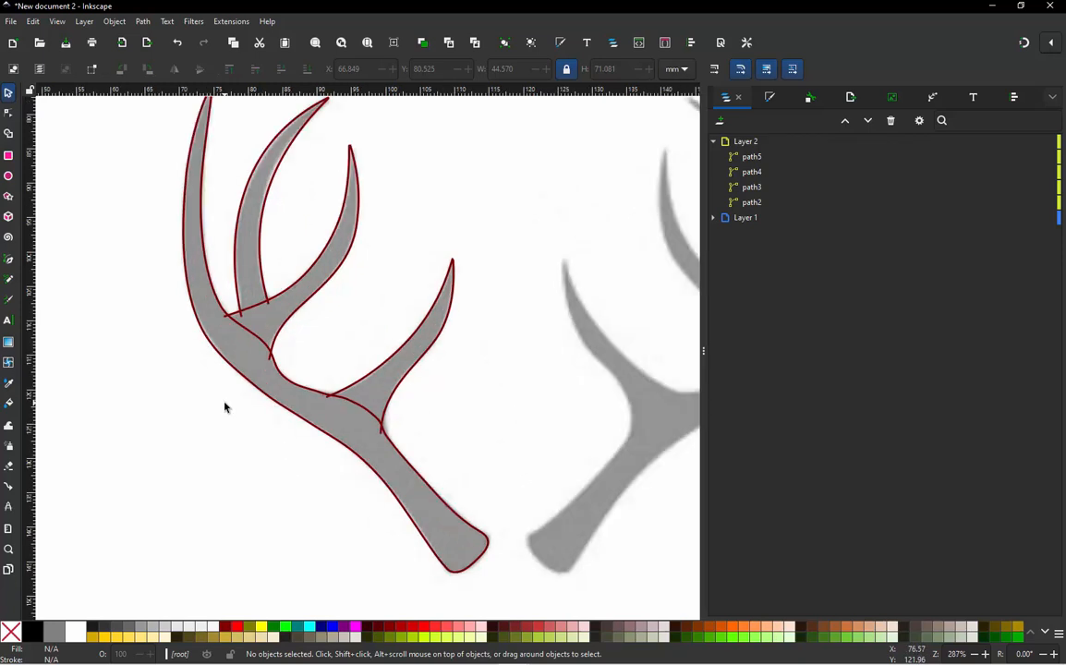
ctrl+scroll(224, 408, down, 1)
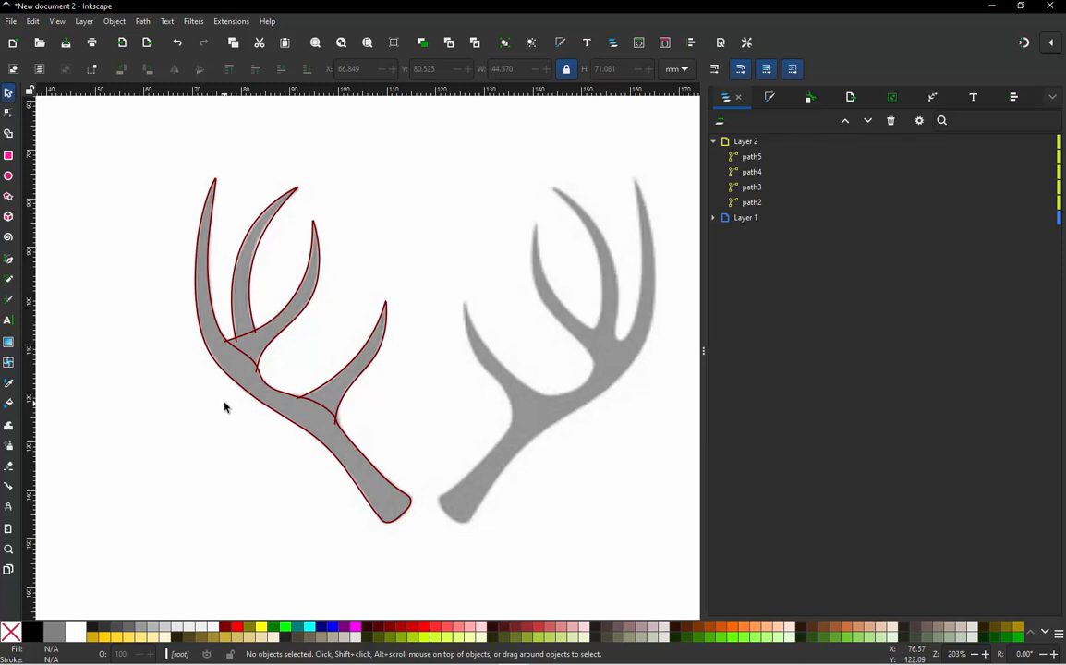
click(370, 366)
key(shift)
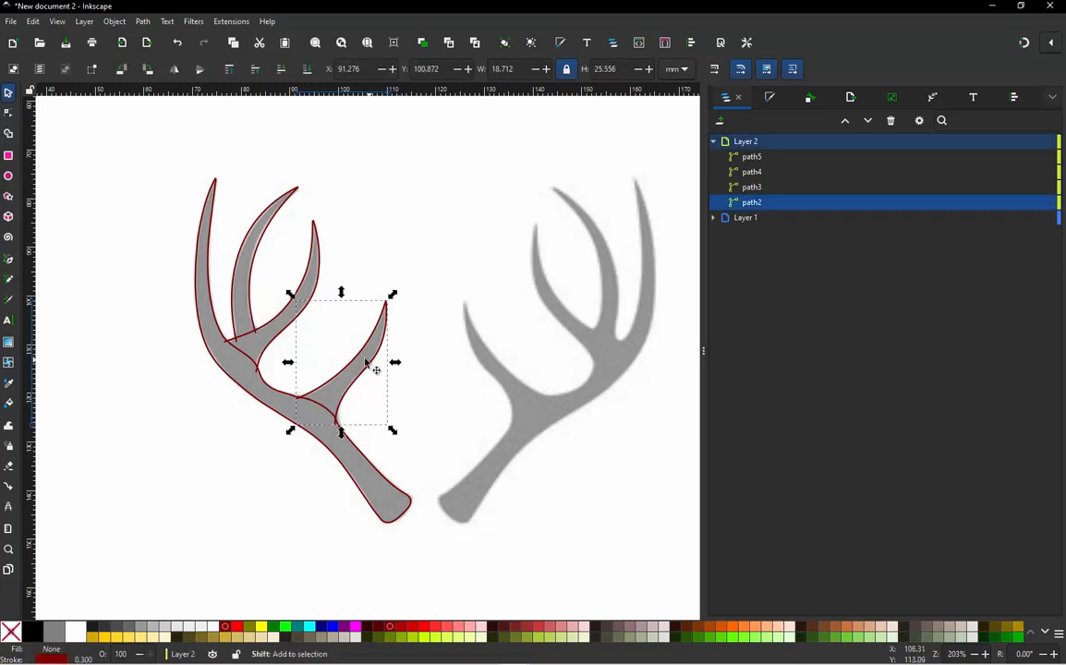
shift+click(251, 307)
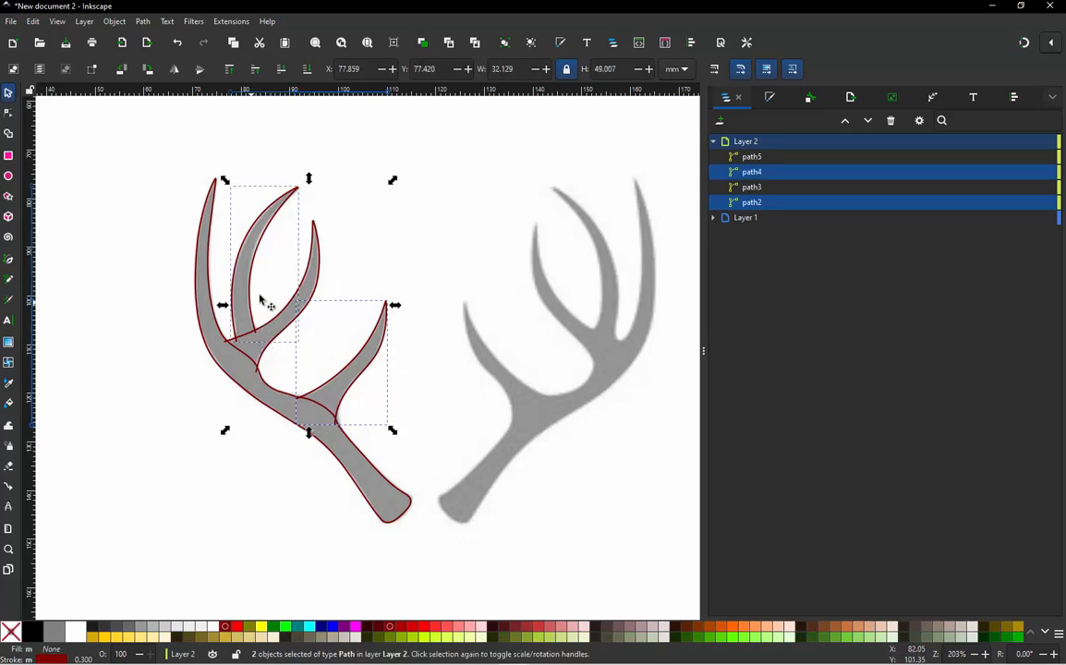
shift+click(316, 292)
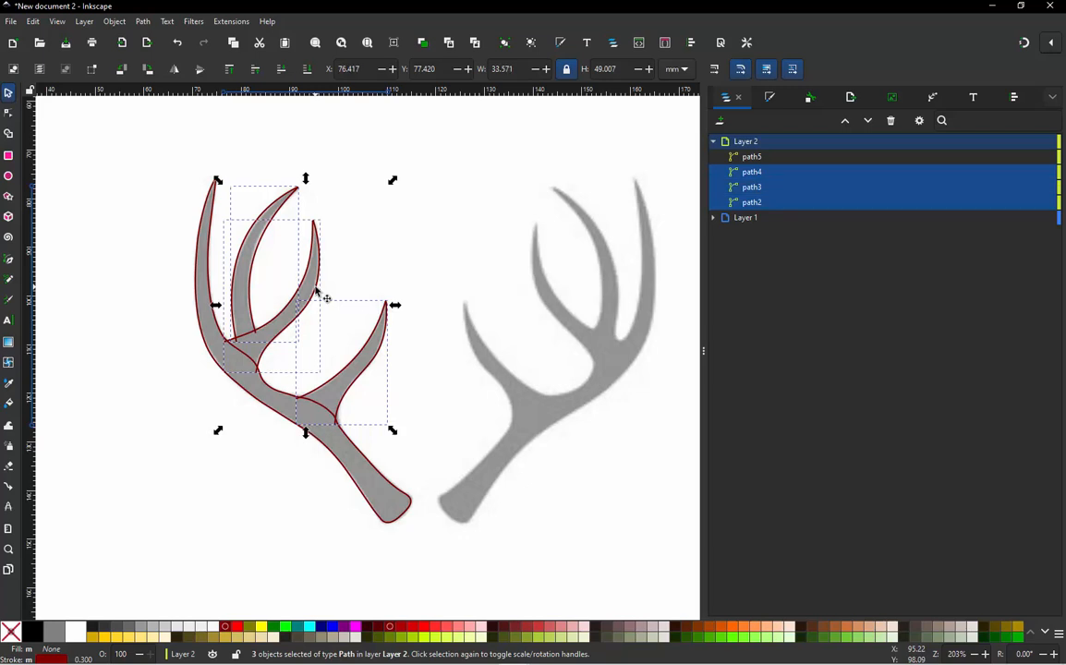
shift+click(212, 216)
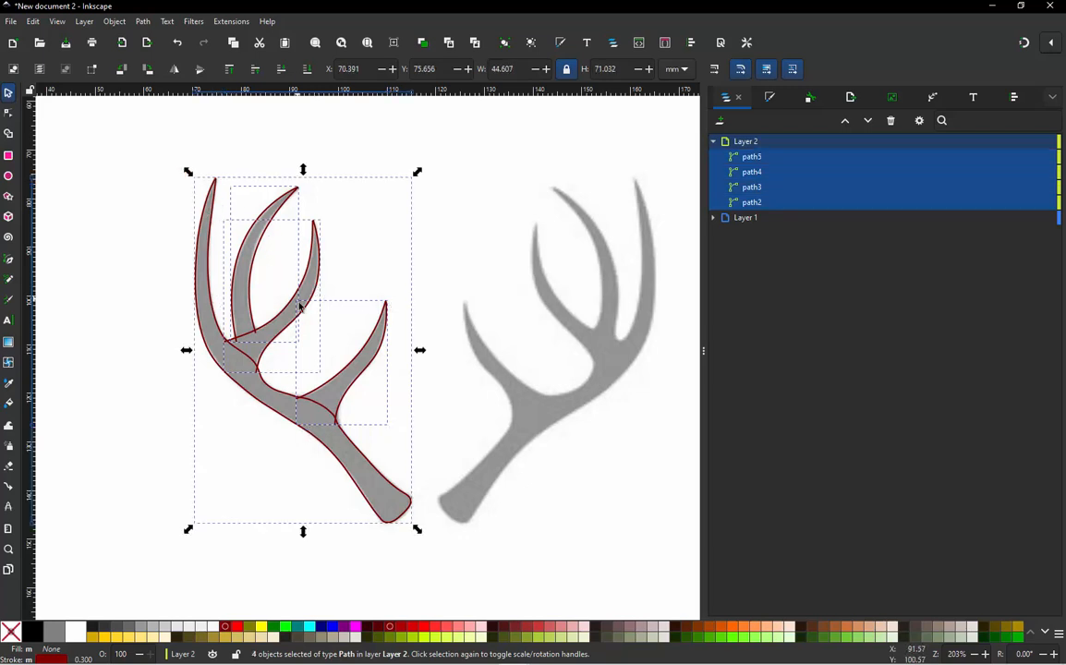
click(232, 22)
mouse_move(266, 141)
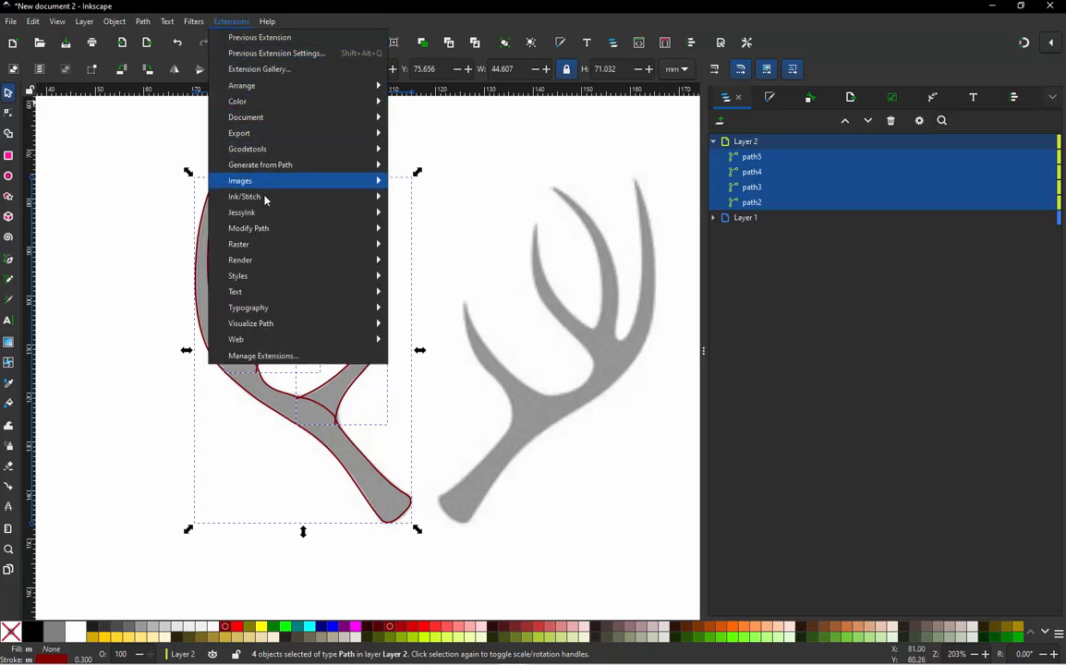
mouse_move(246, 195)
mouse_move(460, 246)
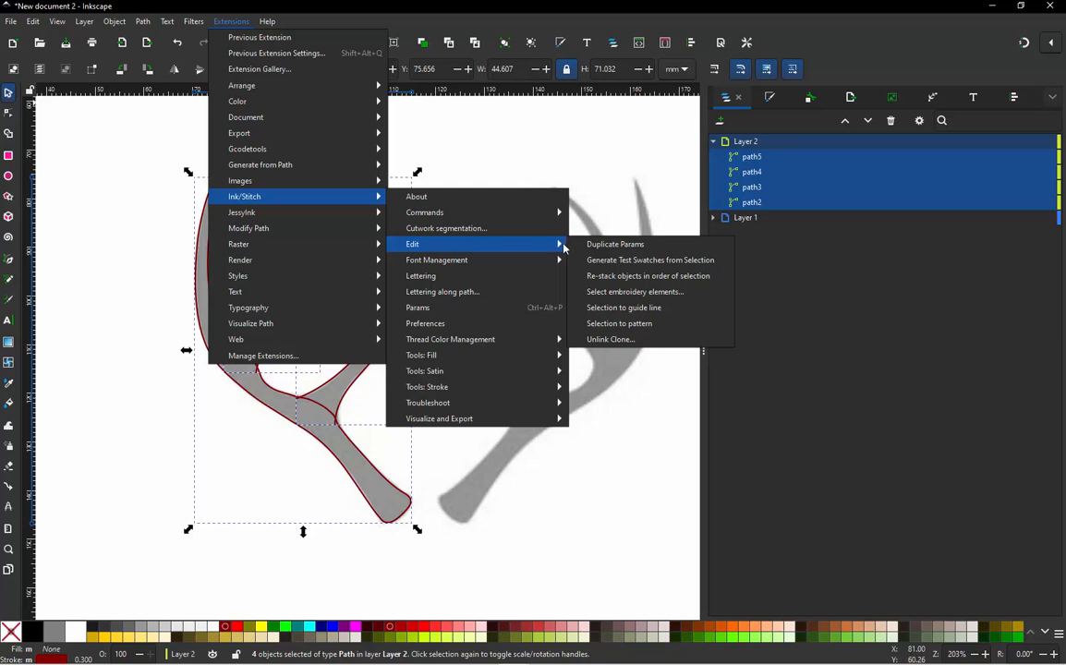
click(635, 277)
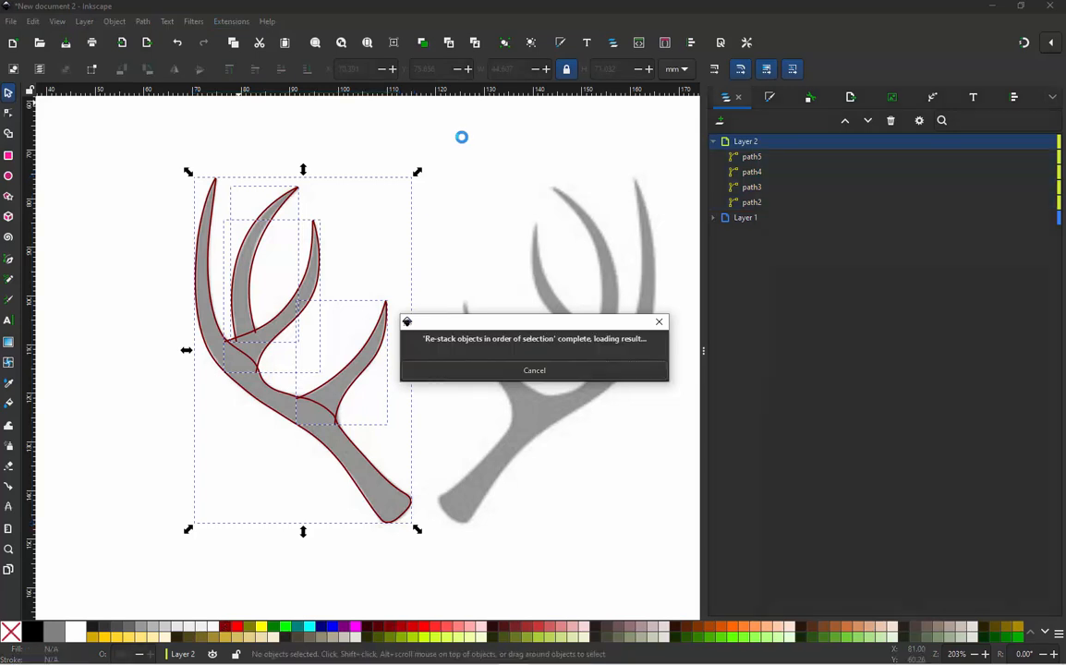
click(171, 172)
Generate a Realistic View Stitch Plan Preview of all four re-stacked antler paths with design layer visibility unchanged
drag(123, 165, 472, 582)
key(shift)
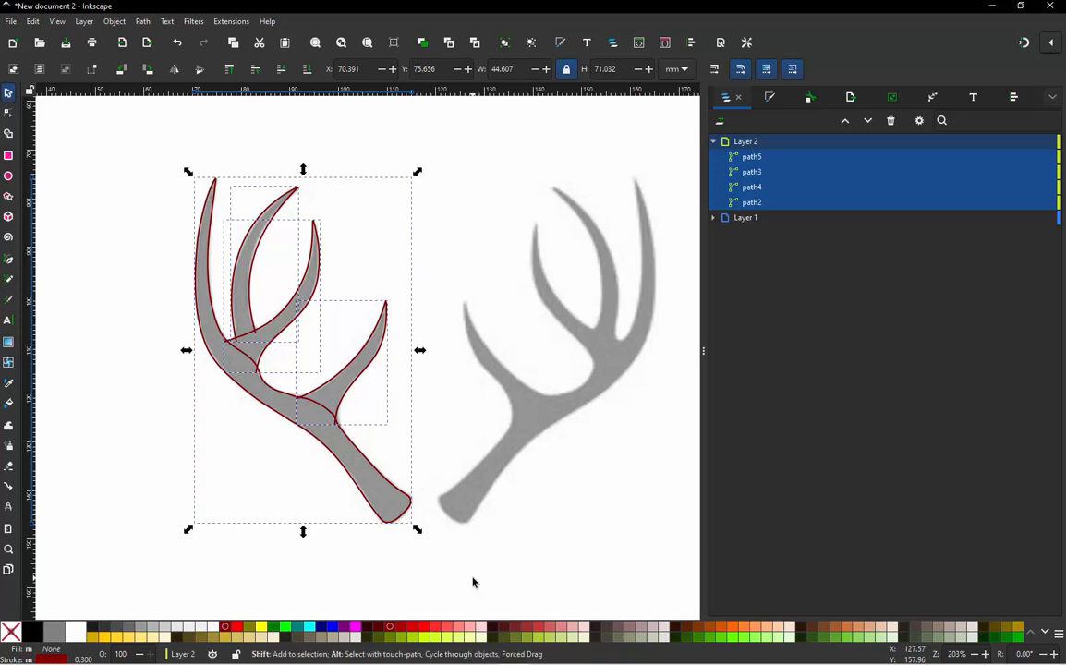
key(alt+shift+p)
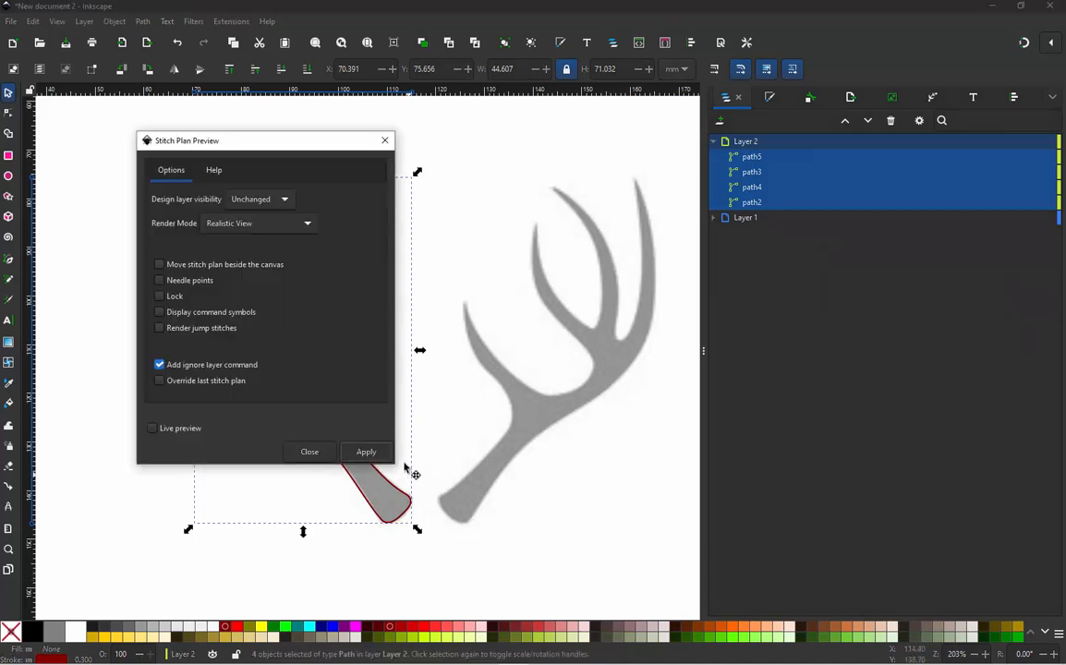
click(351, 456)
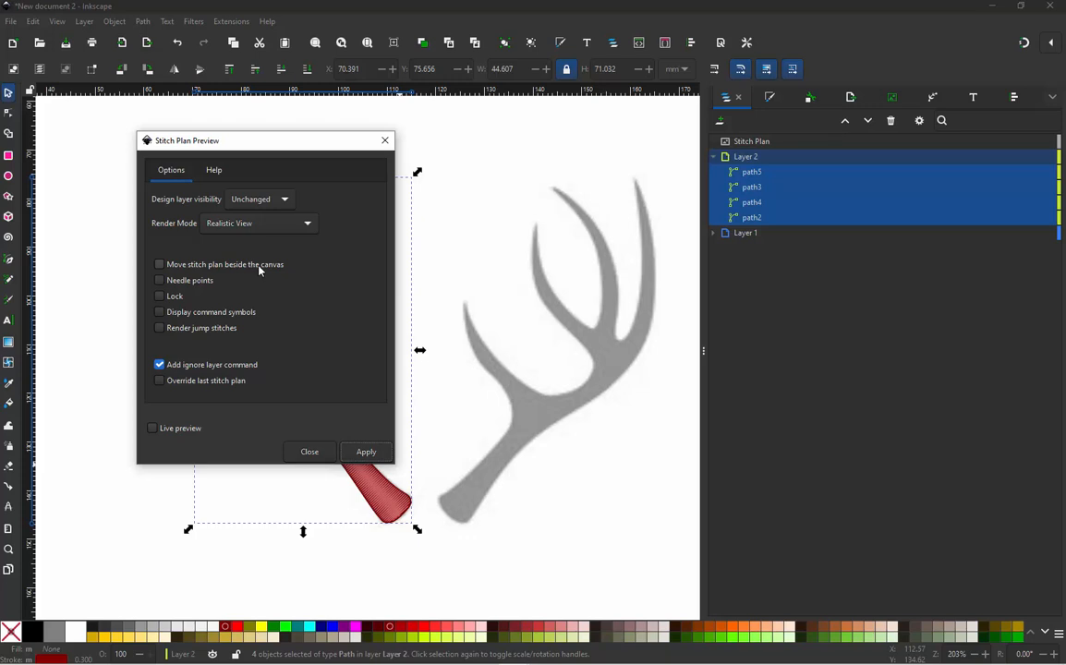
click(319, 451)
click(174, 398)
Check the stitch overlap at the re-stacked tine junctions and delete the Stitch Plan image
scroll(216, 336, up, 2)
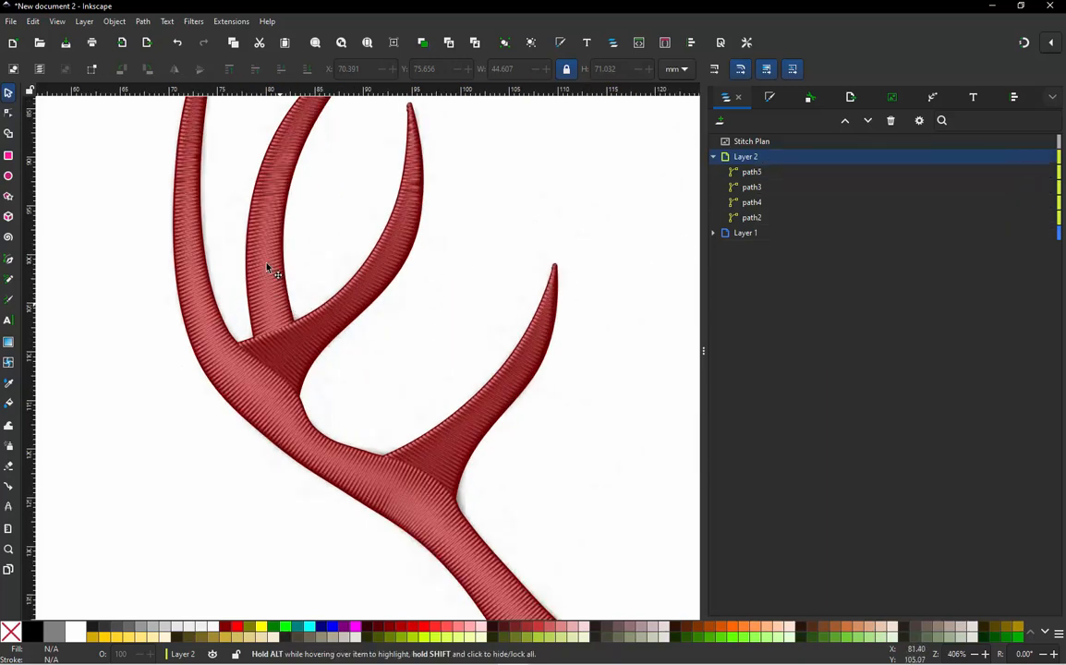
scroll(265, 232, down, 1)
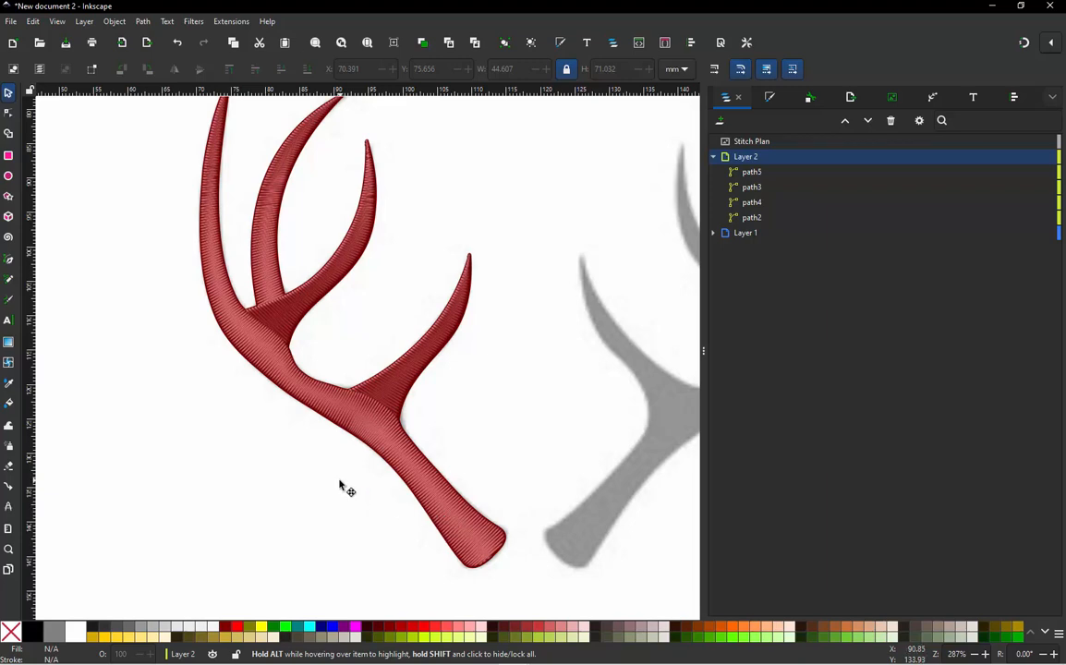
scroll(317, 469, down, 1)
scroll(344, 281, up, 1)
scroll(344, 281, down, 1)
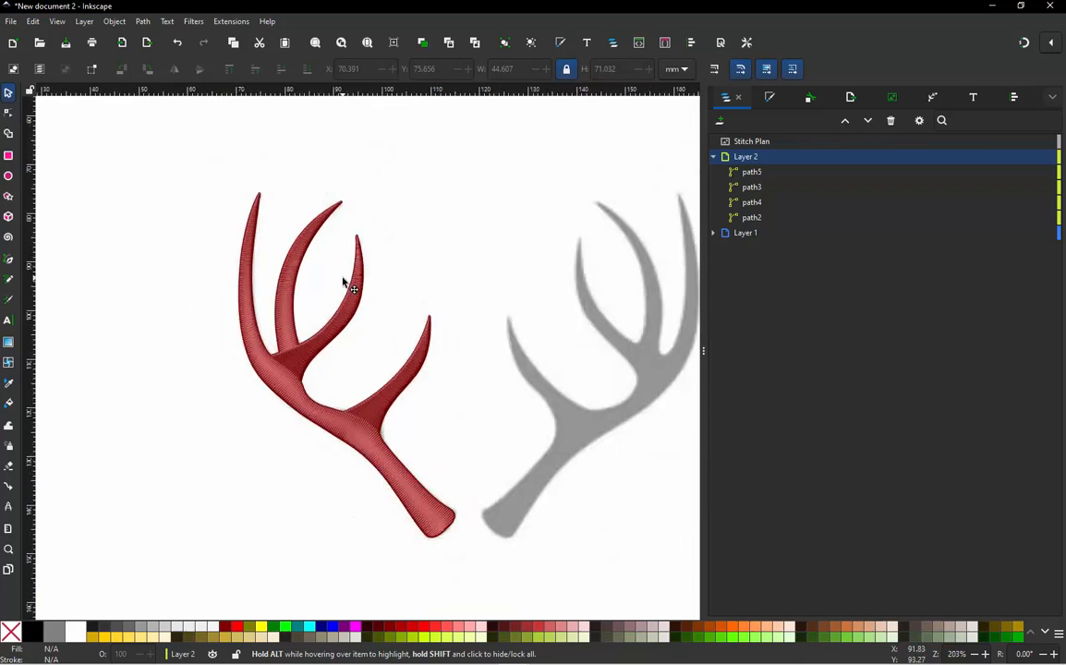
click(349, 323)
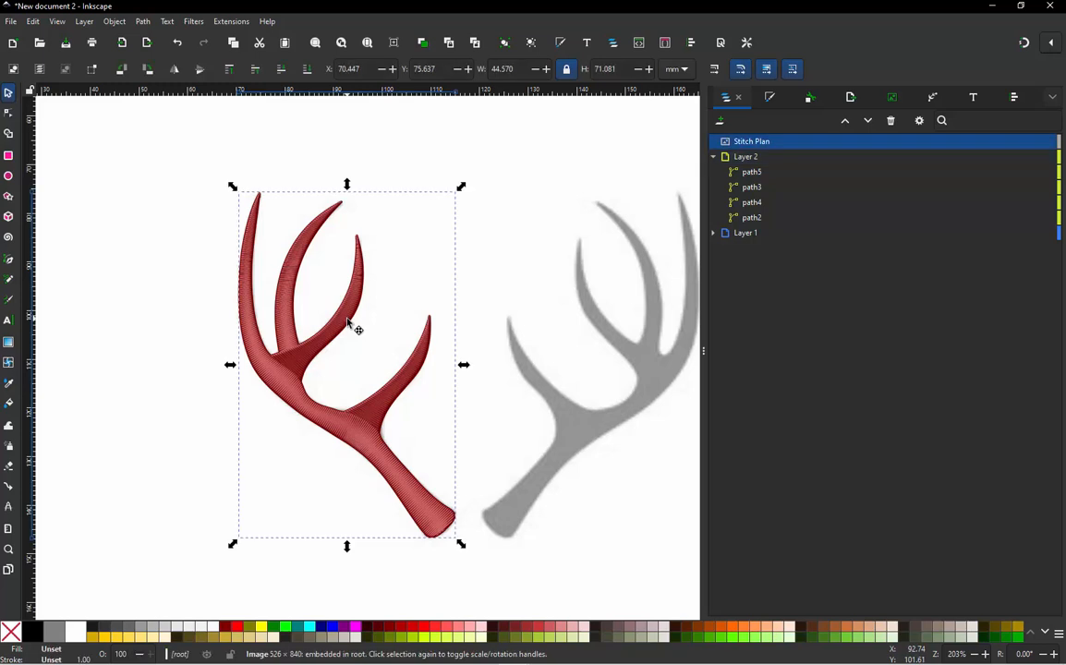
key(Delete)
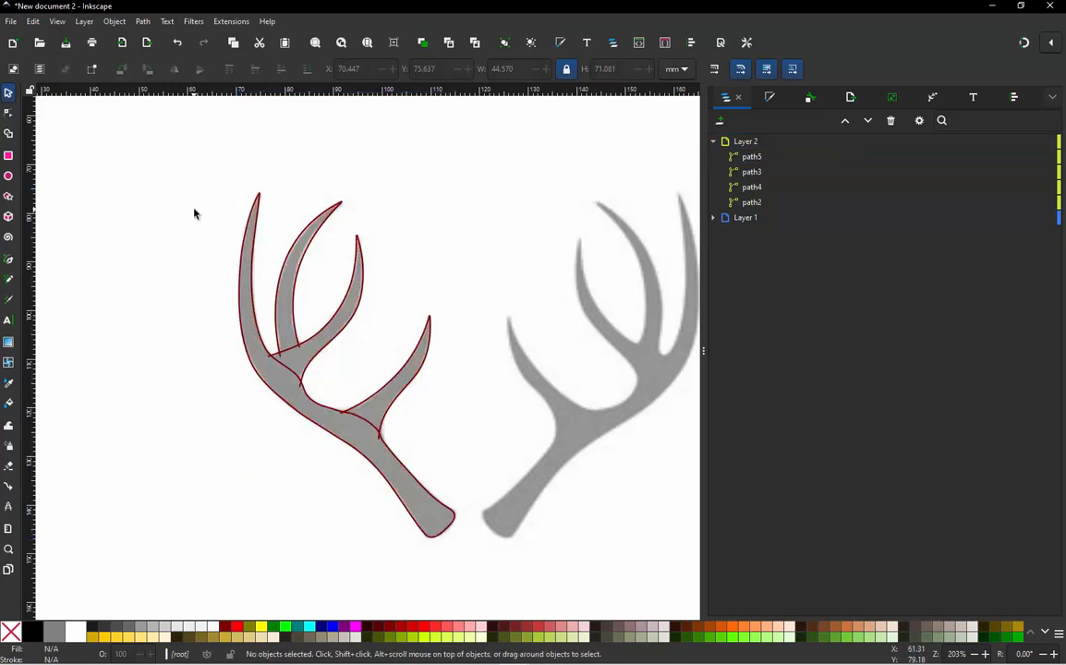
Run the Ink/Stitch Simulator on the whole design and display the jumps between the satin columns
click(222, 21)
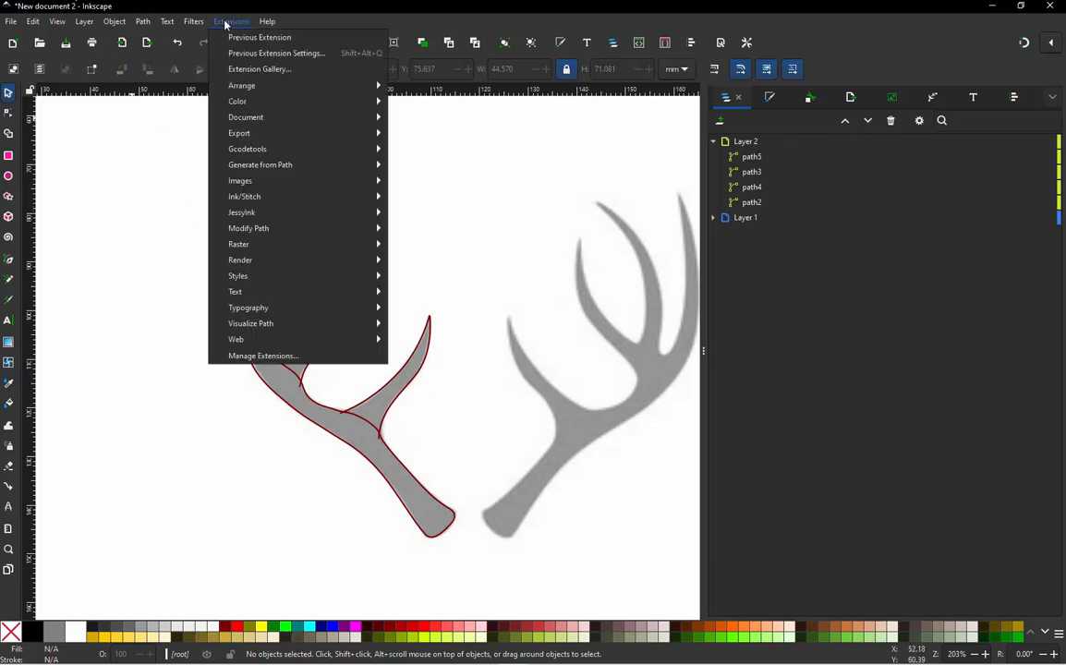
mouse_move(302, 196)
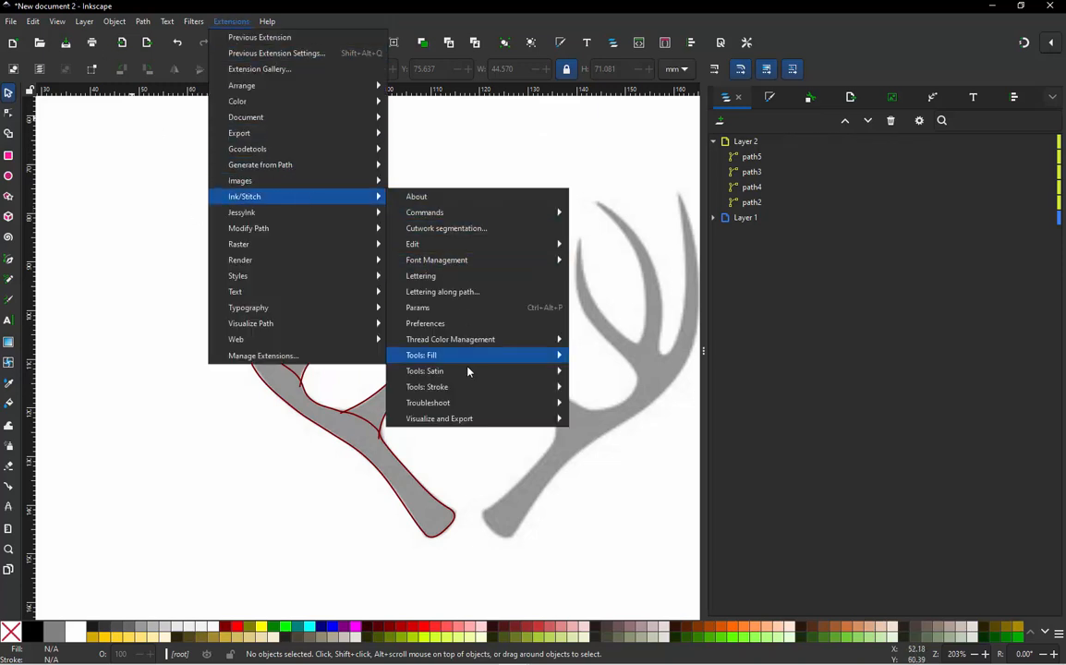
mouse_move(472, 408)
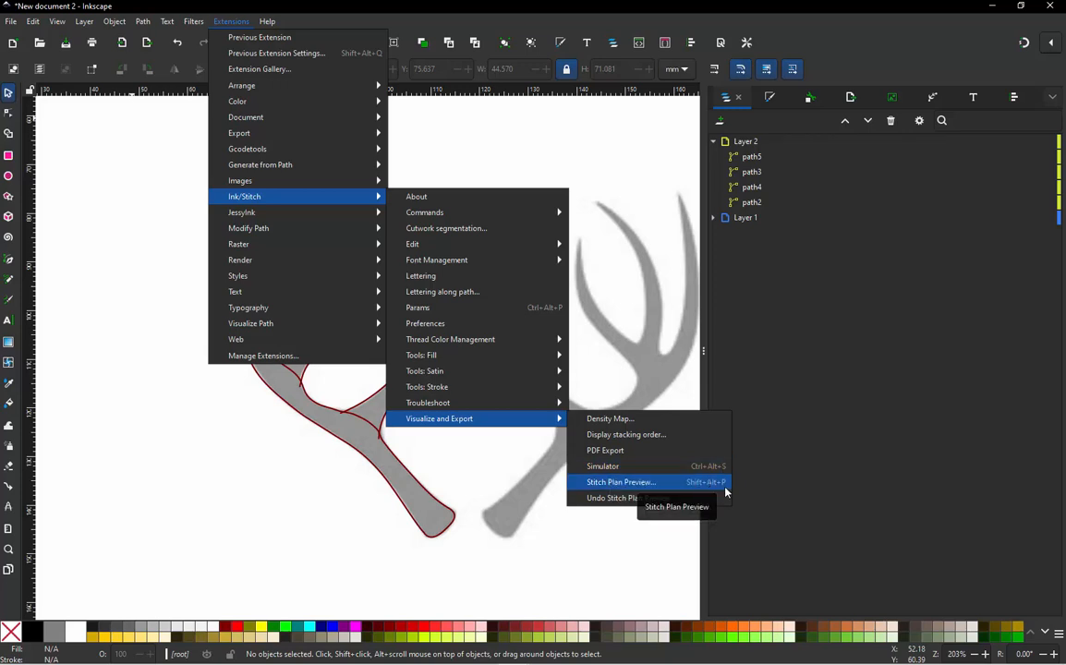
click(609, 466)
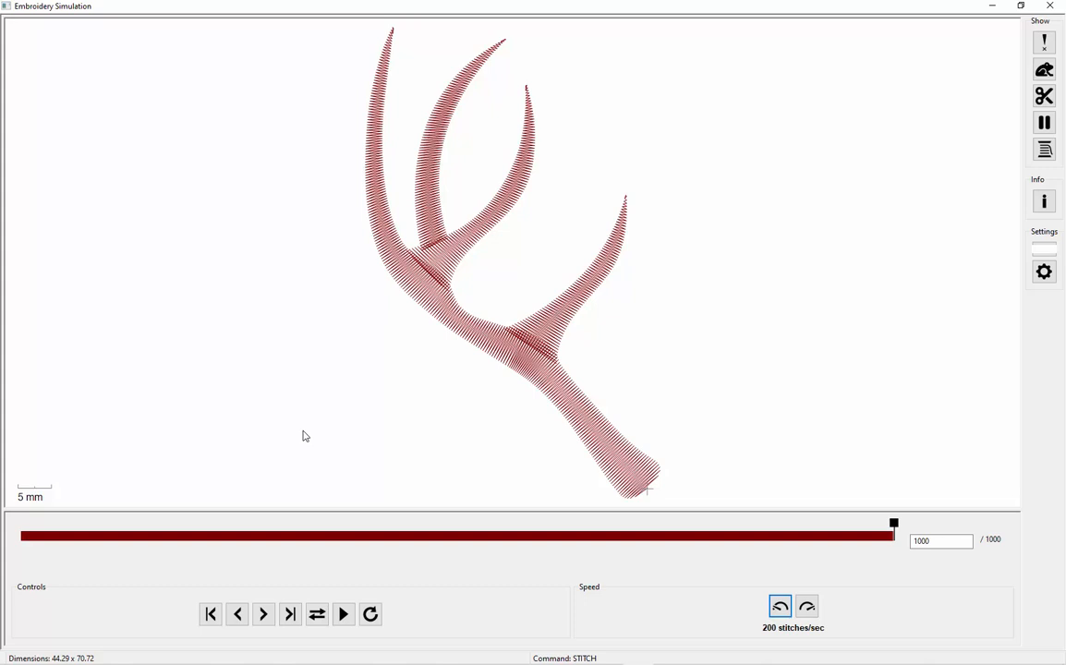
click(1045, 70)
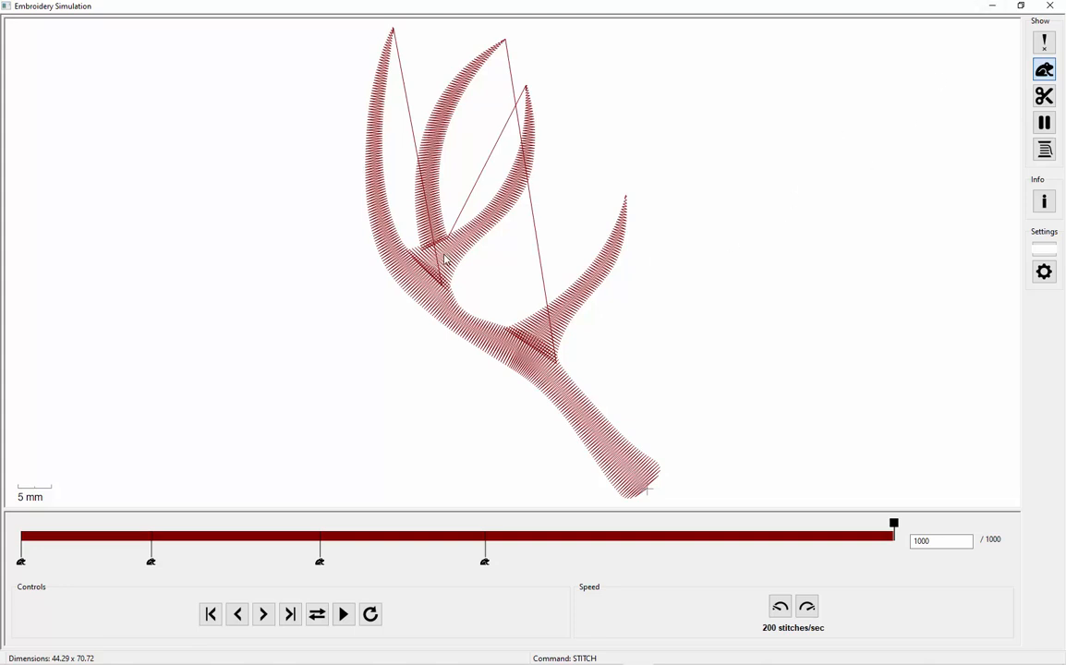
click(1060, 6)
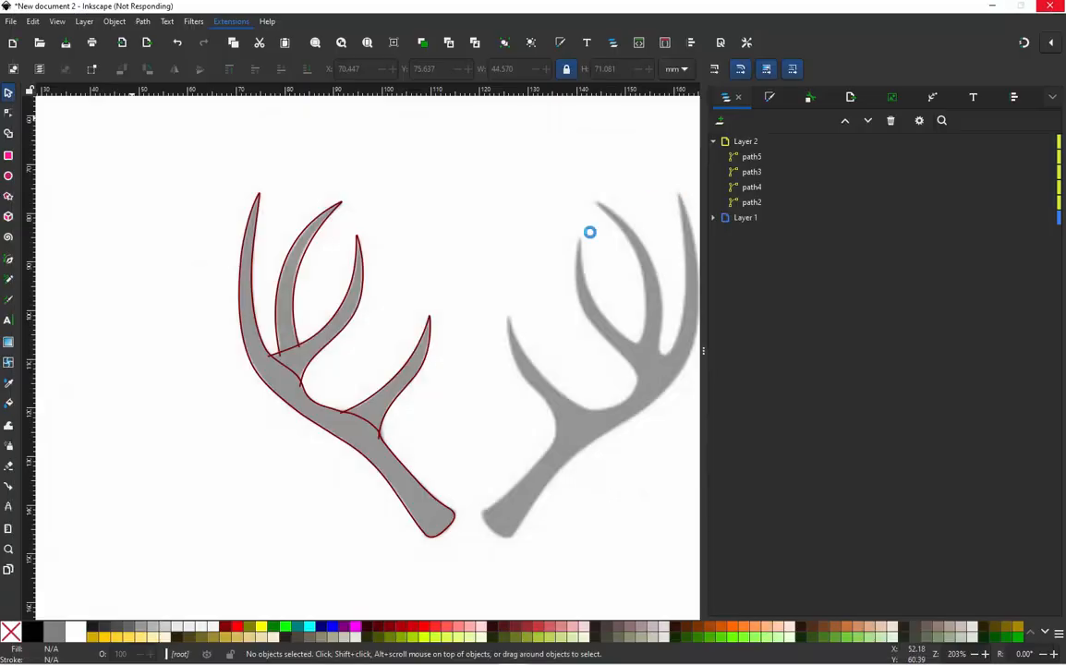
Apply the custom satin column Params to the path2 tine, keeping the Satin Column method and 0.4 mm zig-zag spacing
click(429, 362)
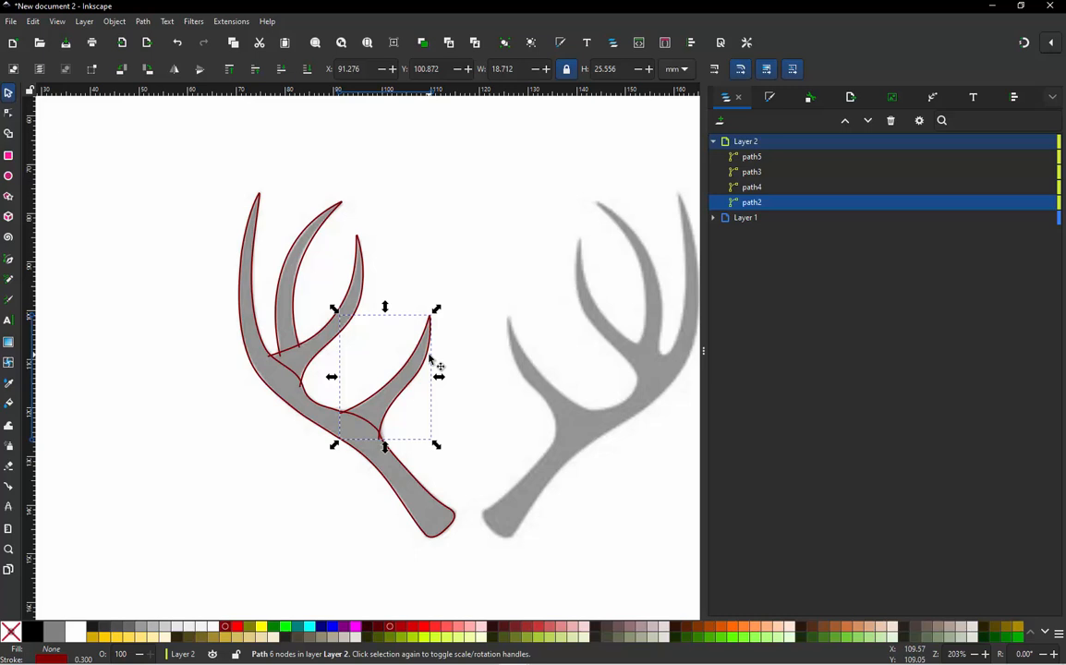
key(ctrl+alt+p)
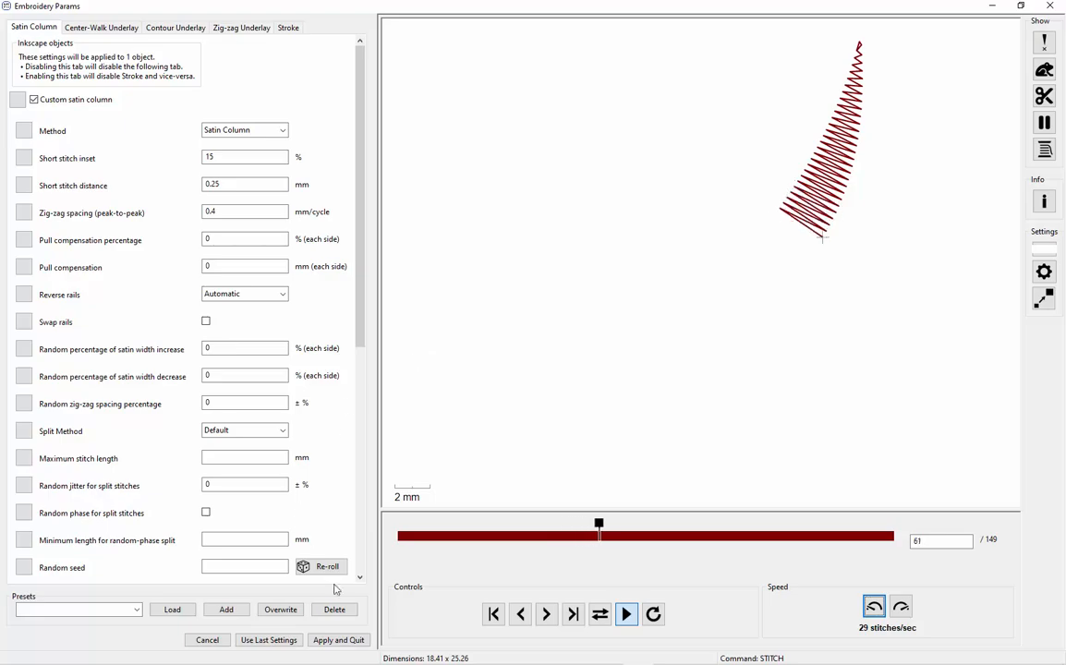
click(352, 645)
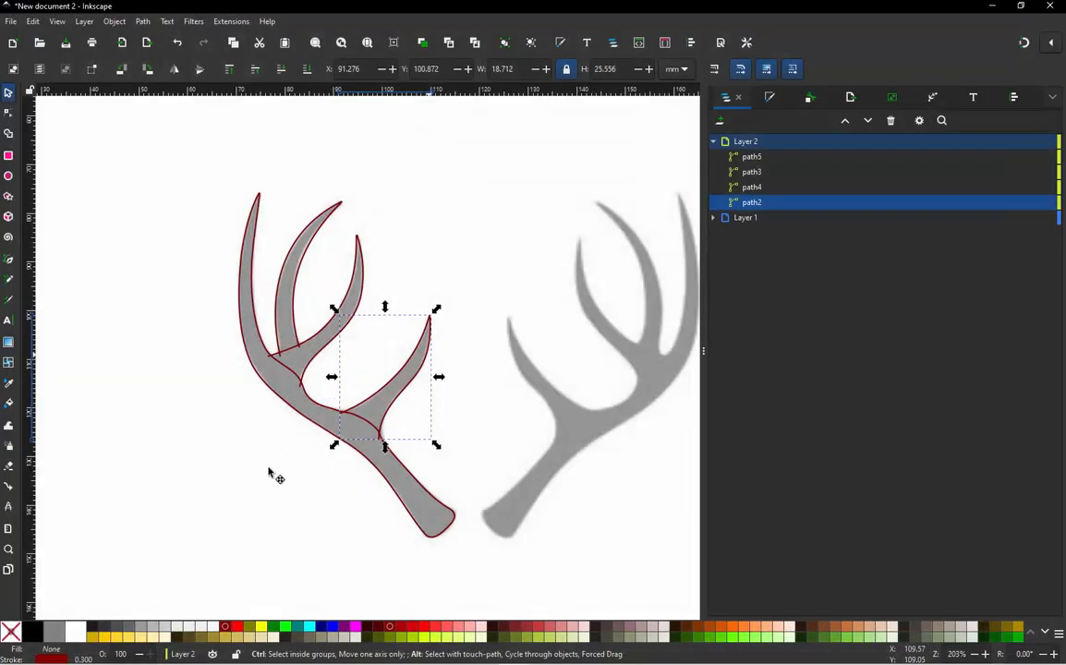
Apply the custom satin column Params to the path4 tine, keeping the Satin Column method and 0.4 mm zig-zag spacing
click(269, 472)
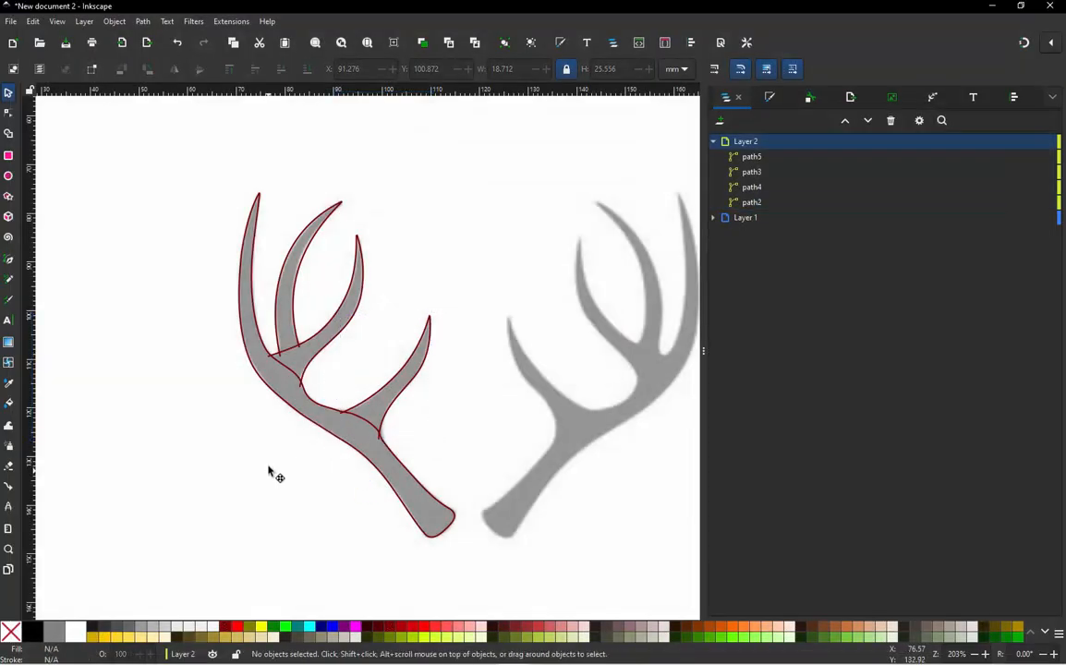
click(352, 325)
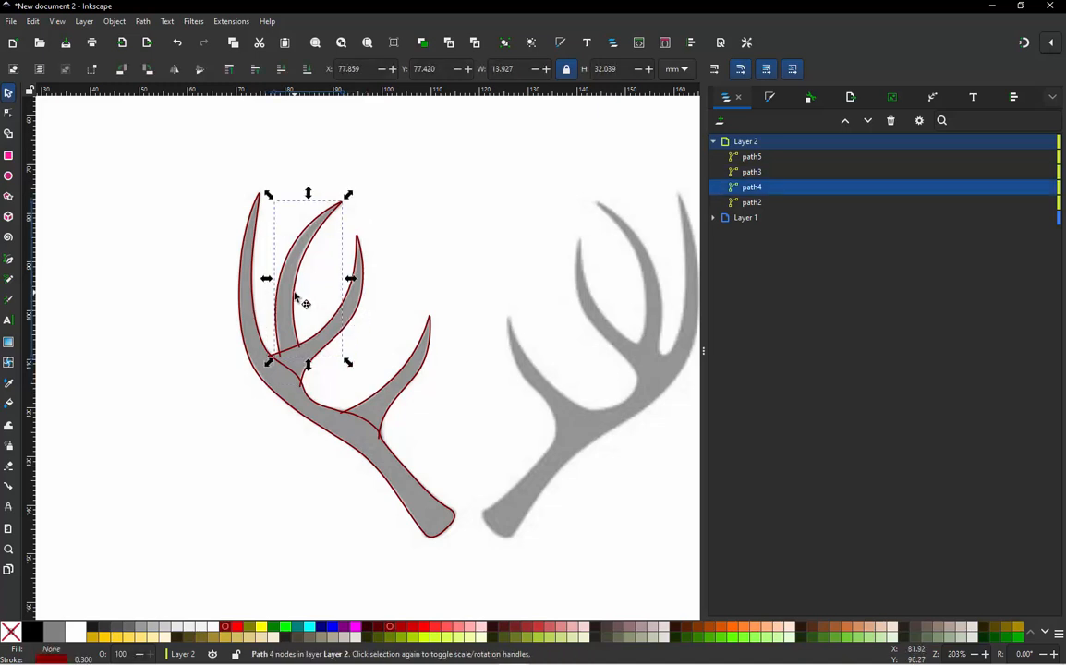
key(ctrl)
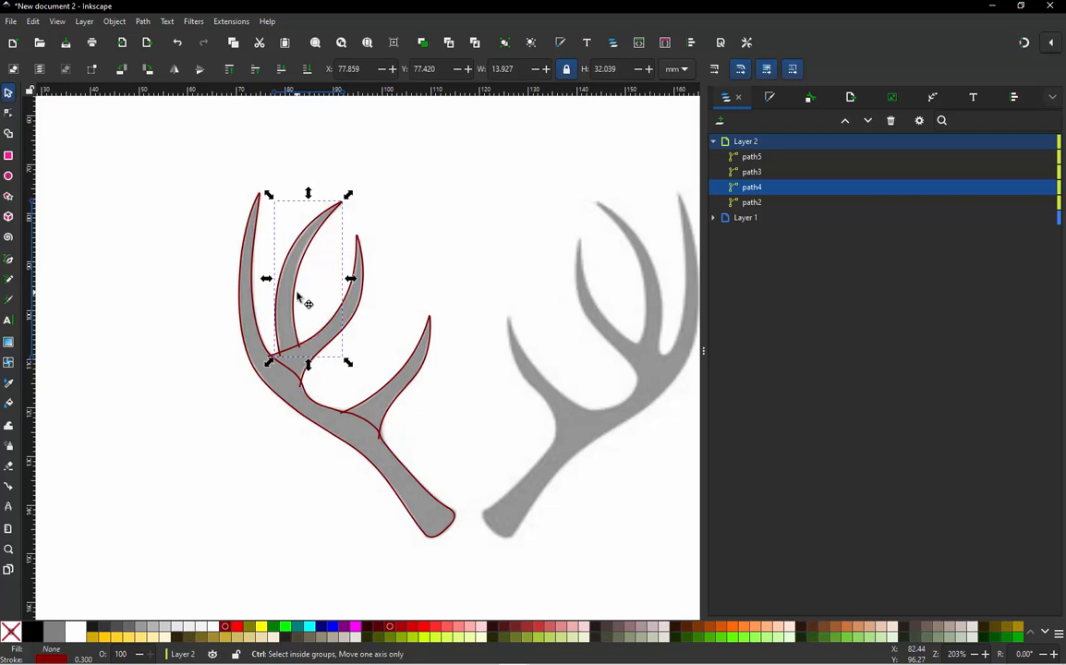
key(ctrl+alt+q)
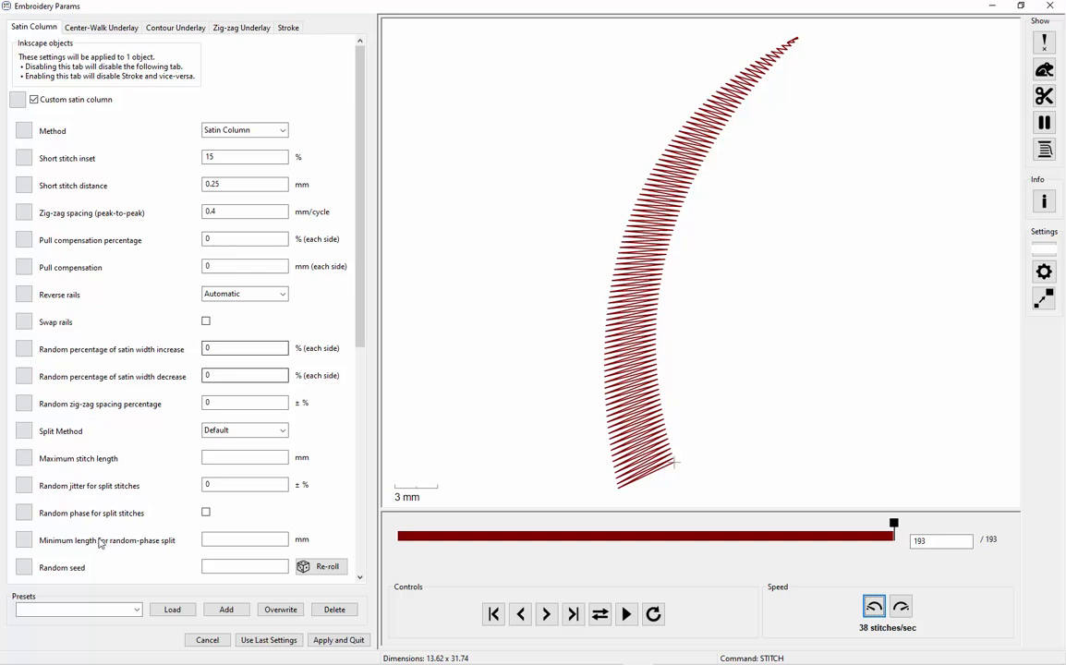
click(338, 640)
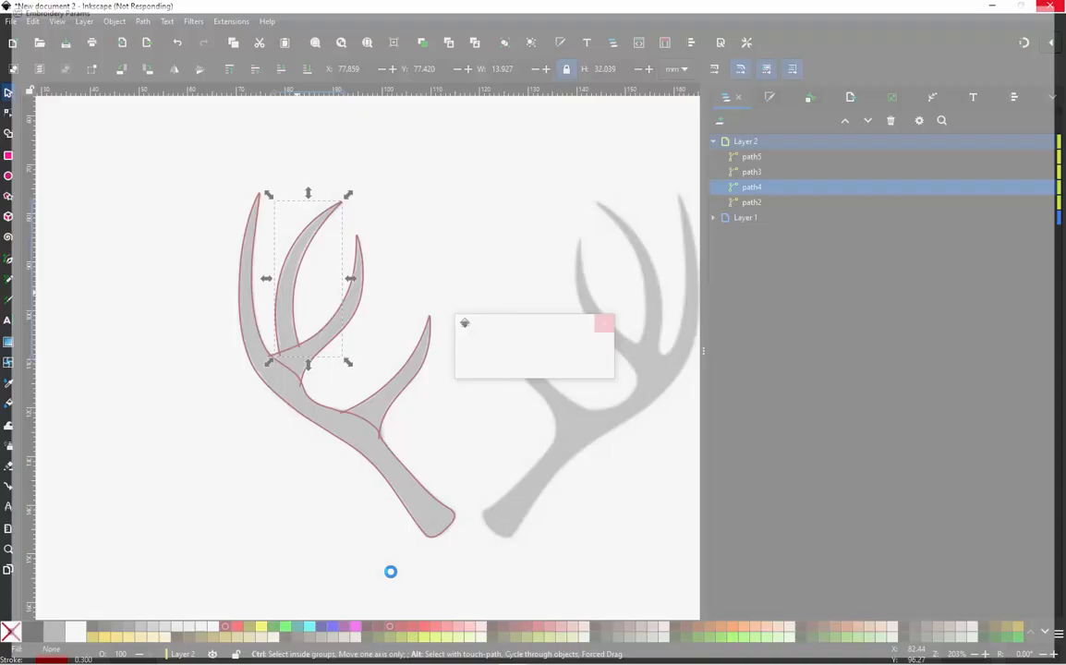
click(359, 317)
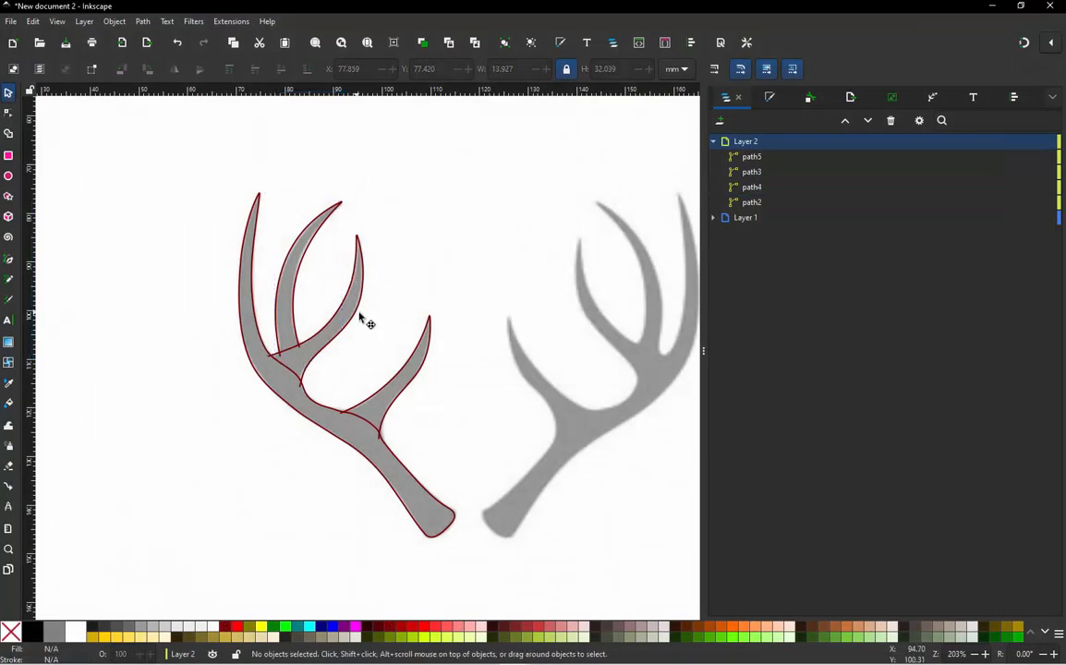
click(360, 317)
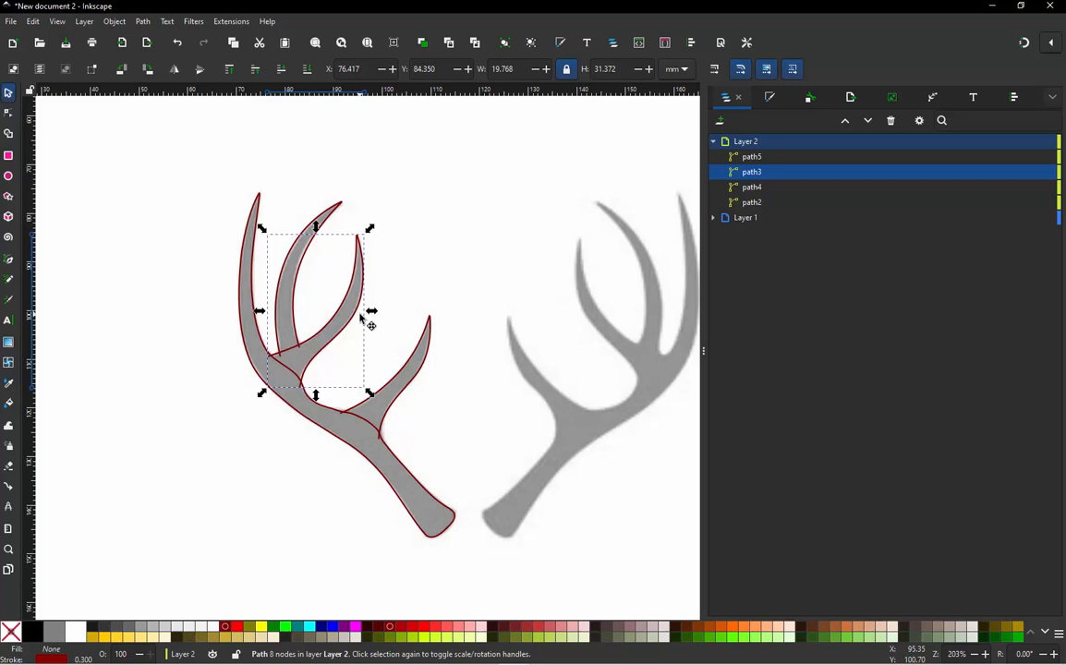
key(ctrl)
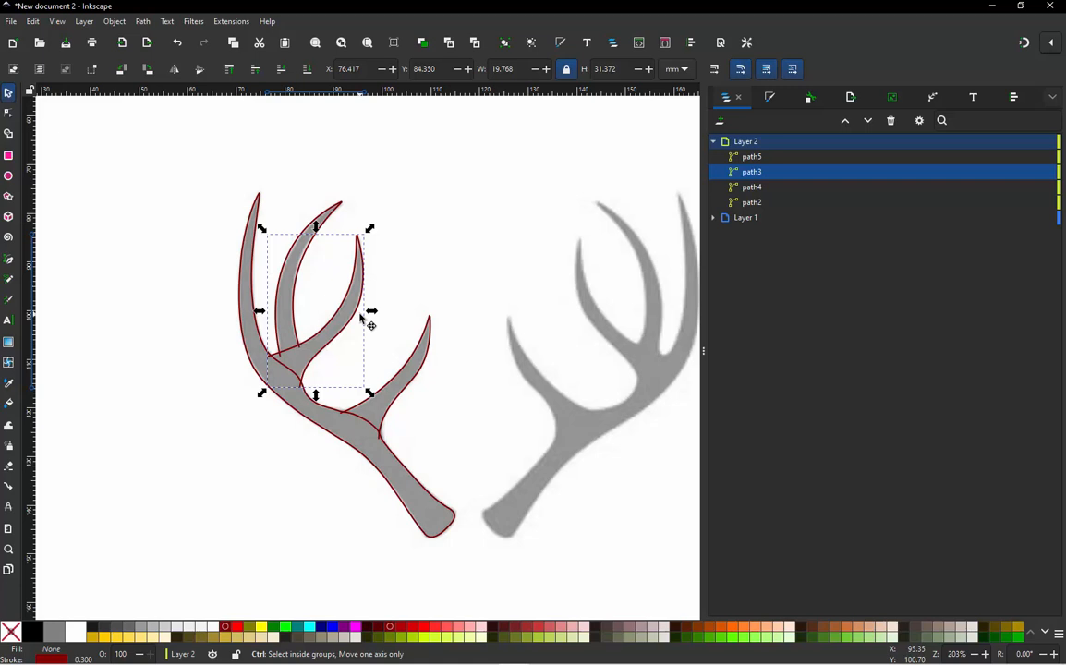
click(423, 278)
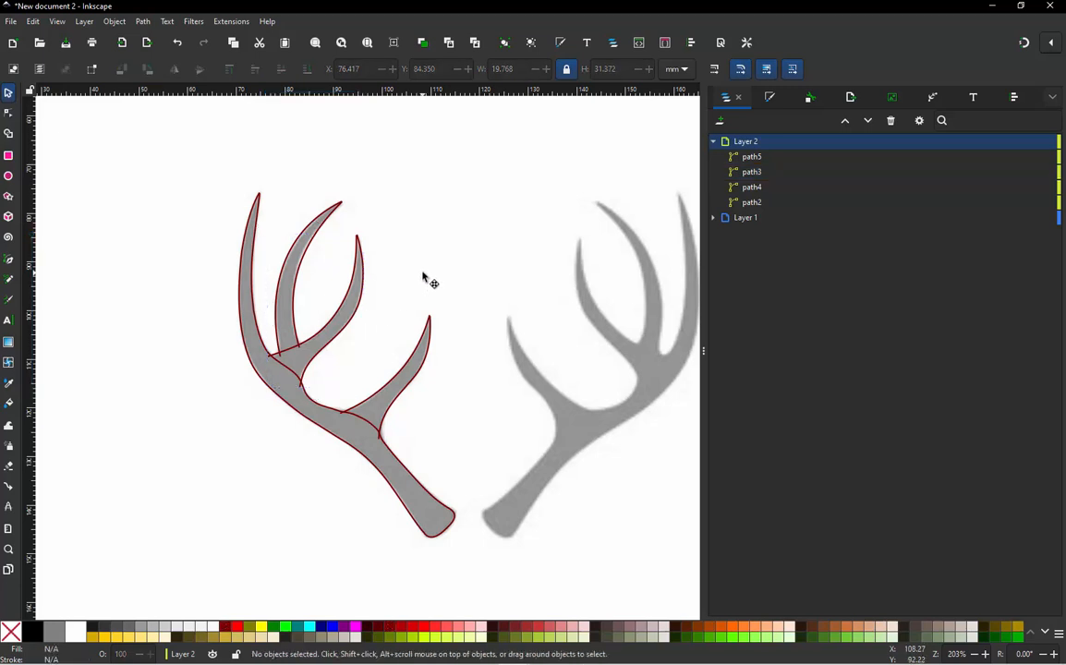
Run Ink/Stitch Jump Stitch to Stroke on path2 and path4, converting jumps not shorter than 2.00 mm with Connect set to all
scroll(349, 263, up, 1)
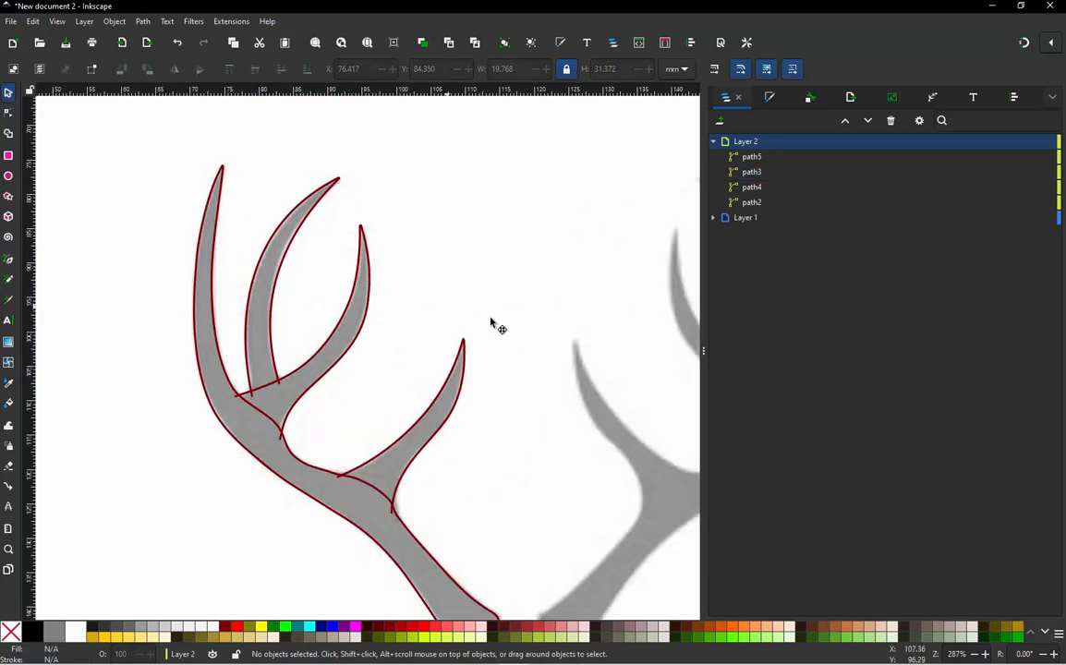
click(443, 400)
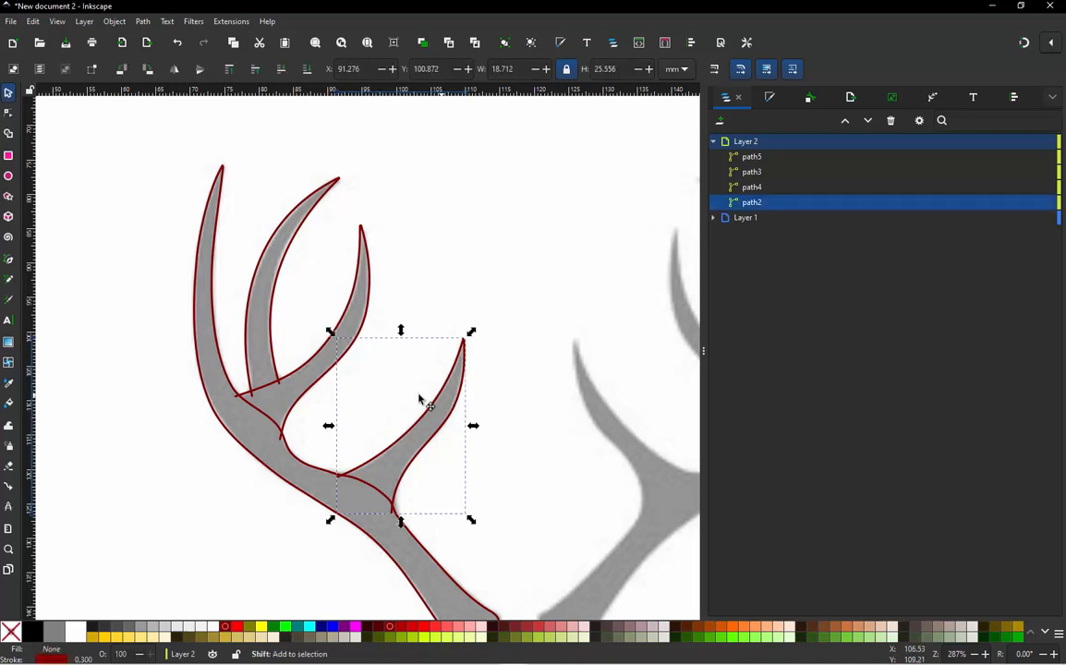
shift+click(273, 299)
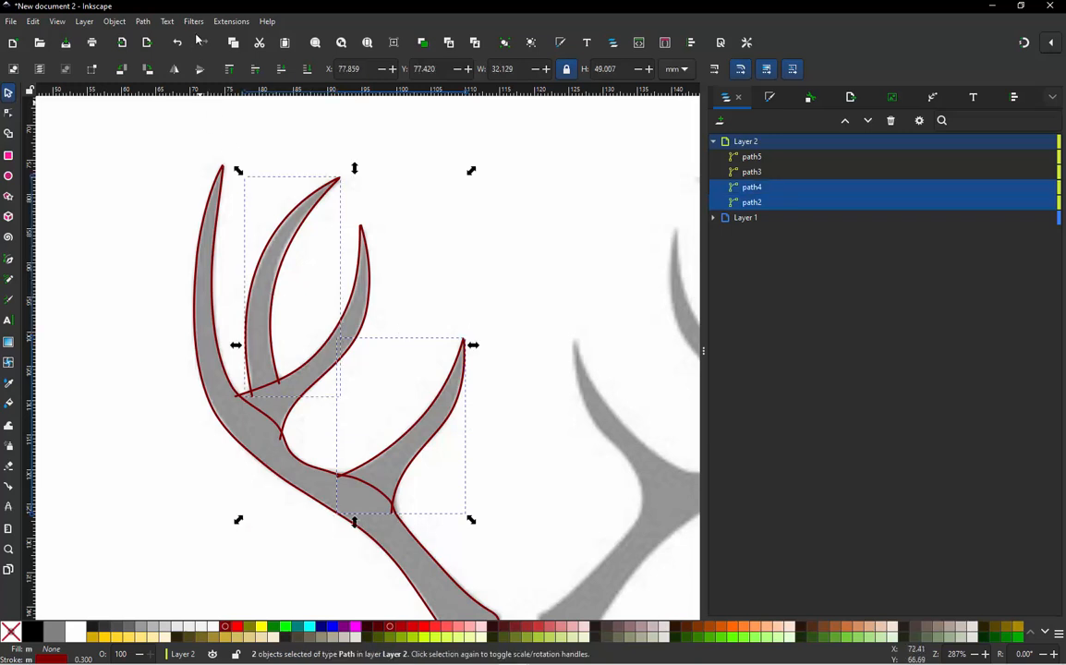
click(233, 21)
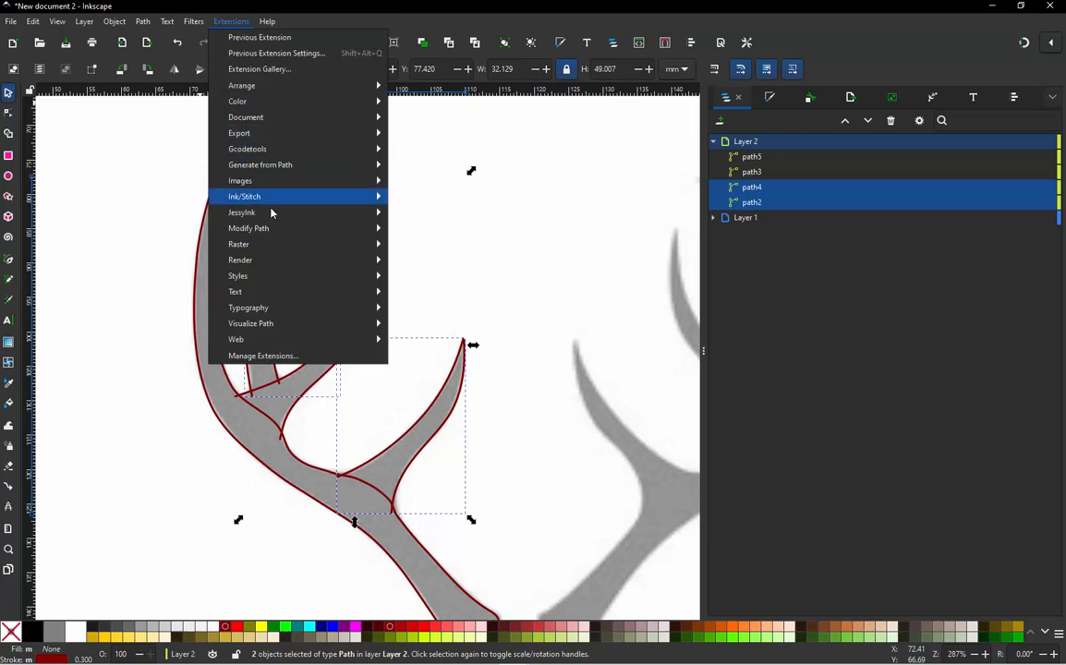
mouse_move(288, 198)
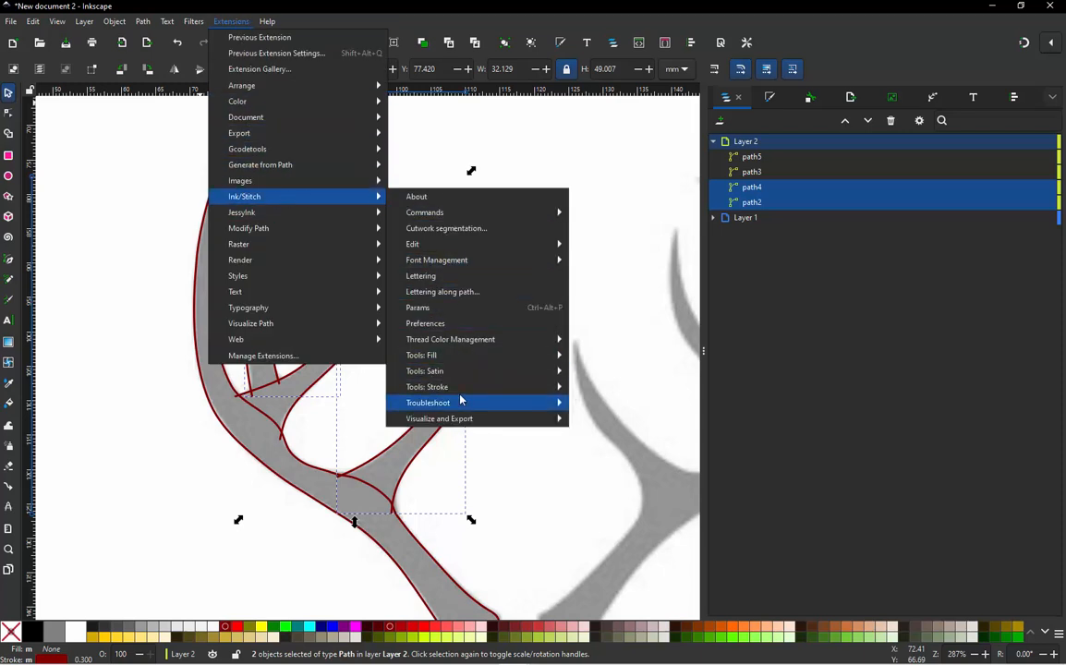
mouse_move(467, 387)
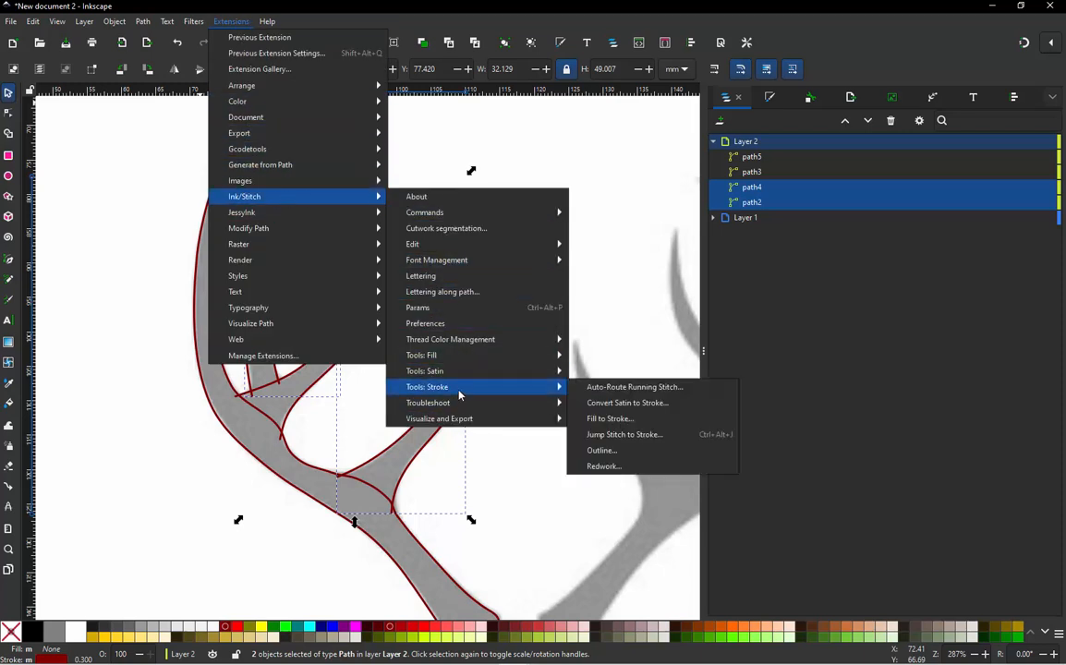
click(627, 436)
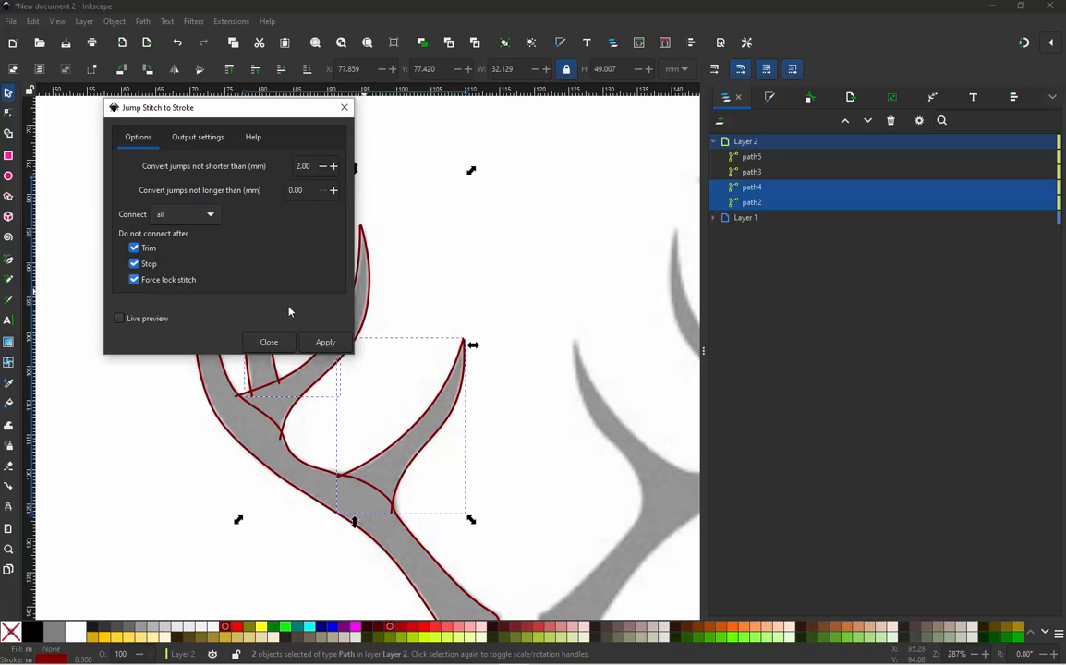
click(315, 343)
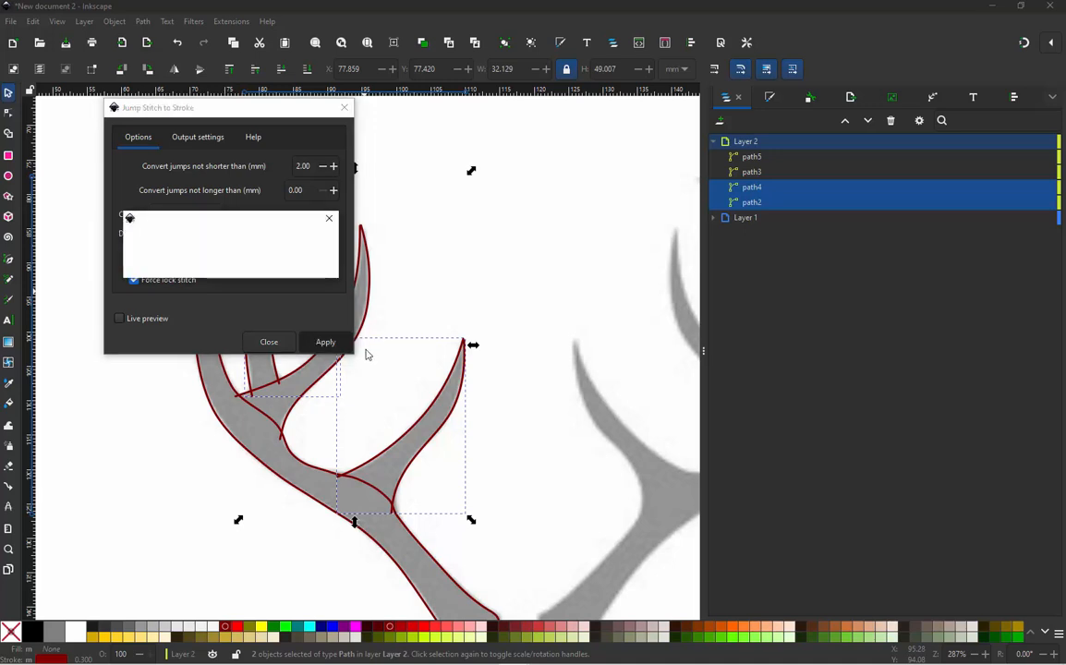
click(268, 343)
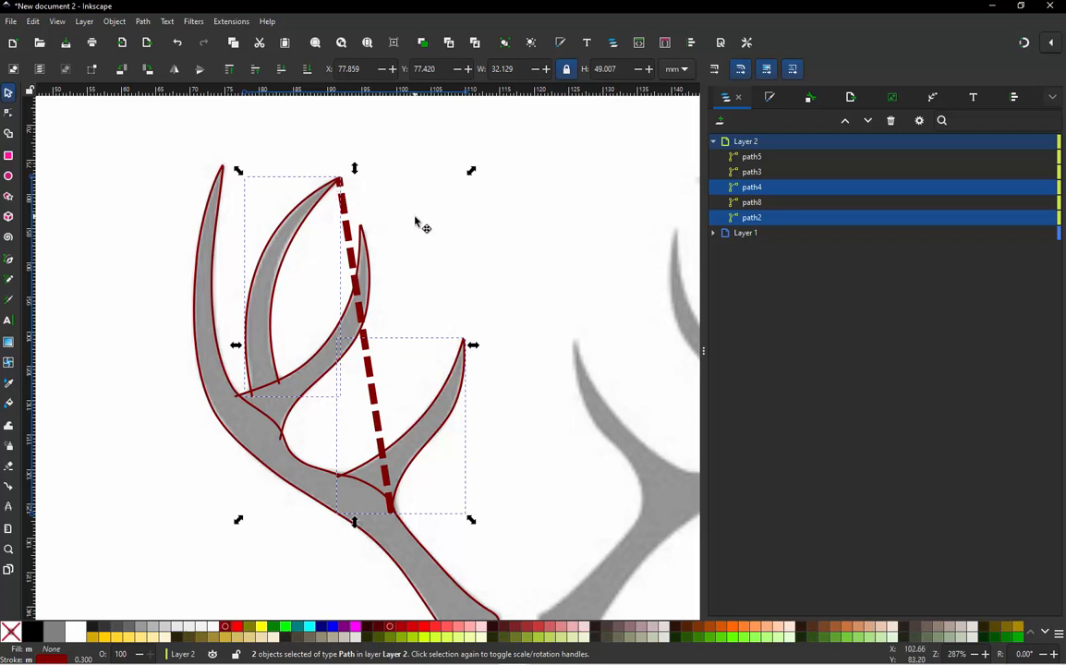
click(413, 250)
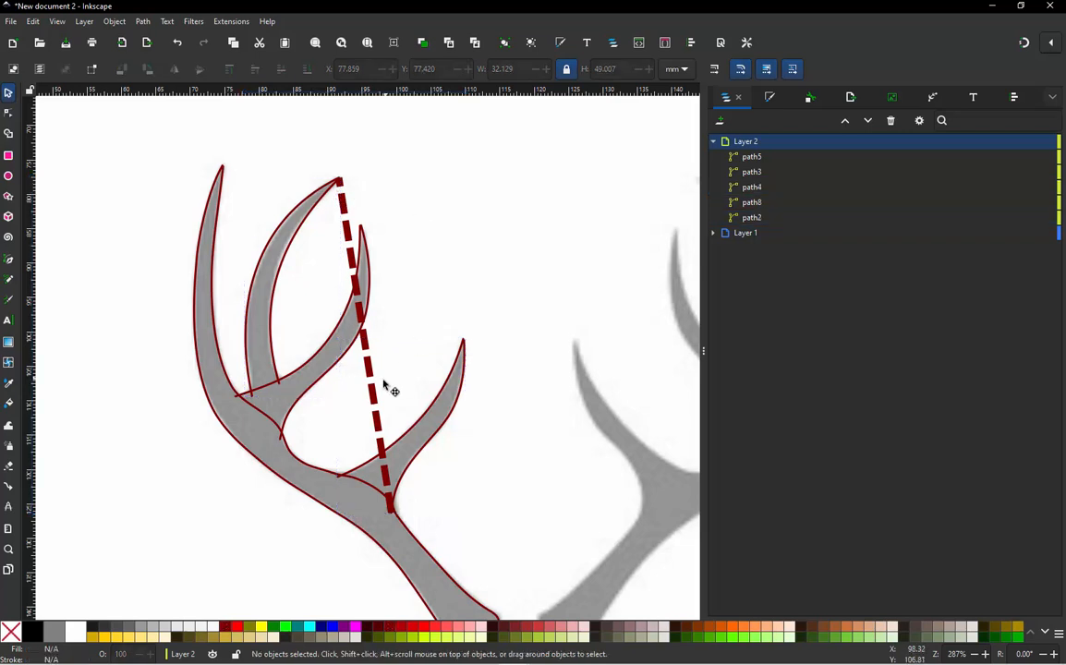
Add three nodes to the dashed jump stroke and place them along the main beam, from the path2 junction to the upper tines' base
key(n)
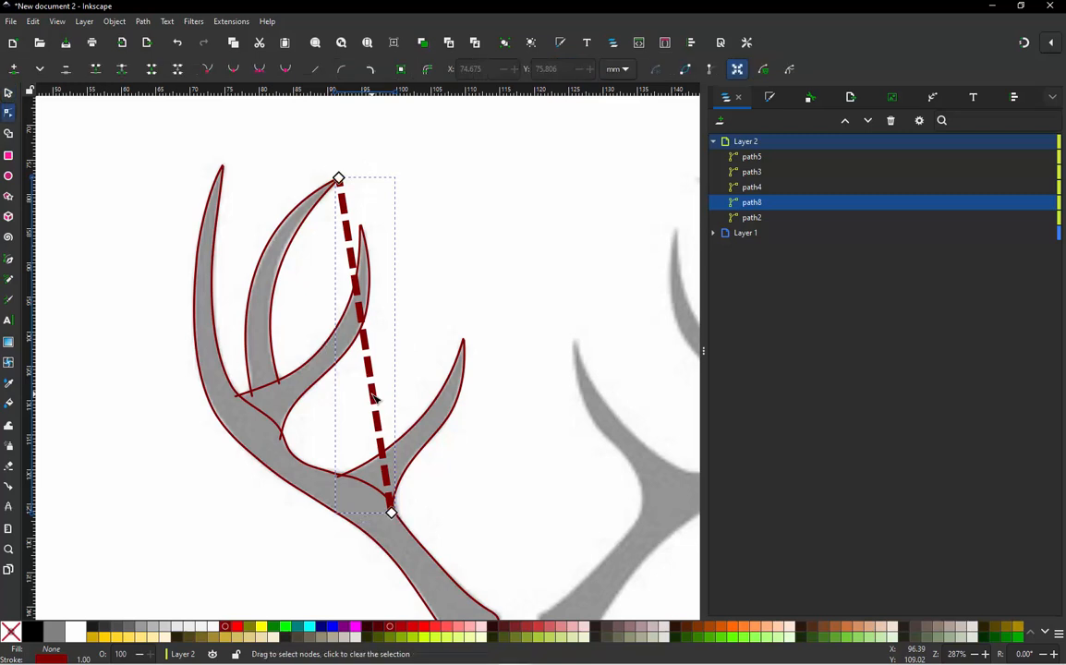
double_click(372, 396)
drag(372, 395, 360, 503)
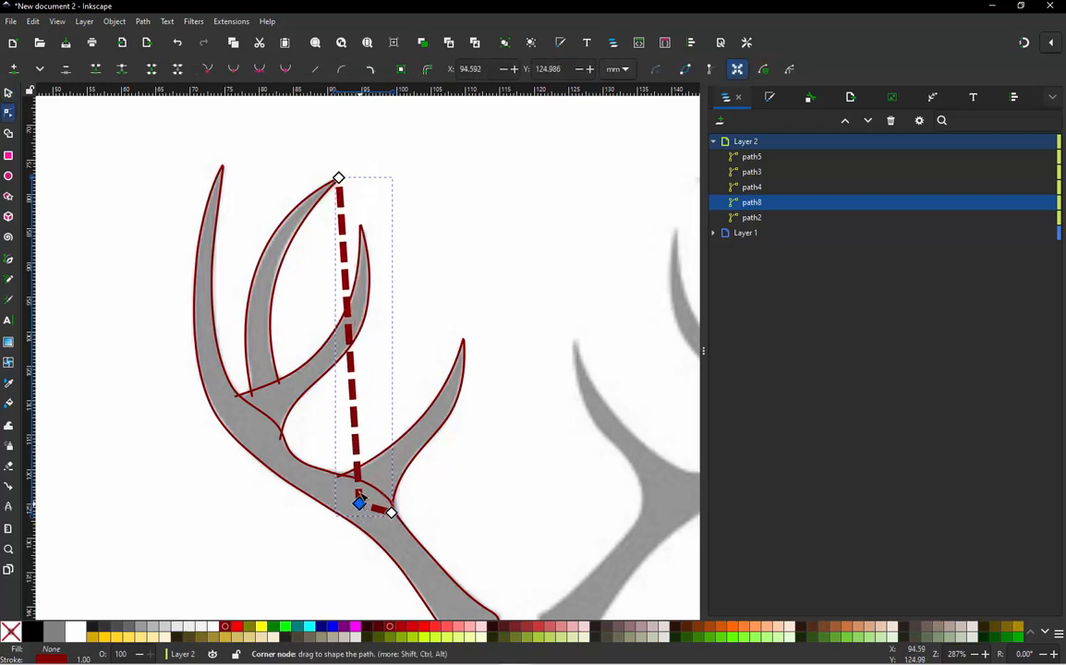
double_click(362, 447)
drag(356, 443, 297, 473)
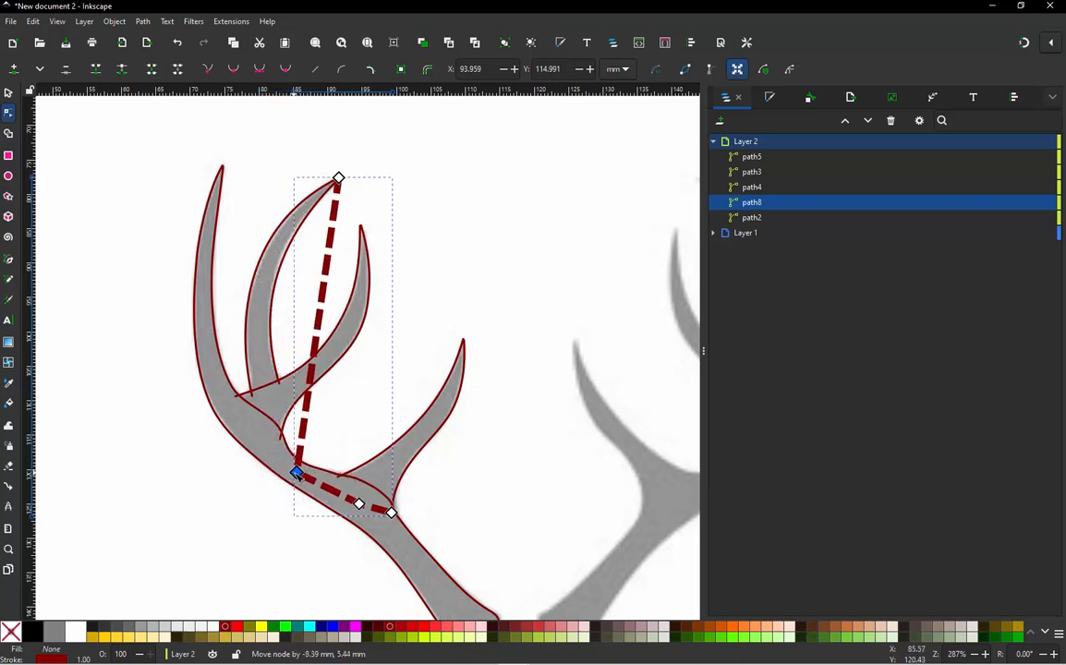
double_click(304, 422)
drag(303, 422, 245, 429)
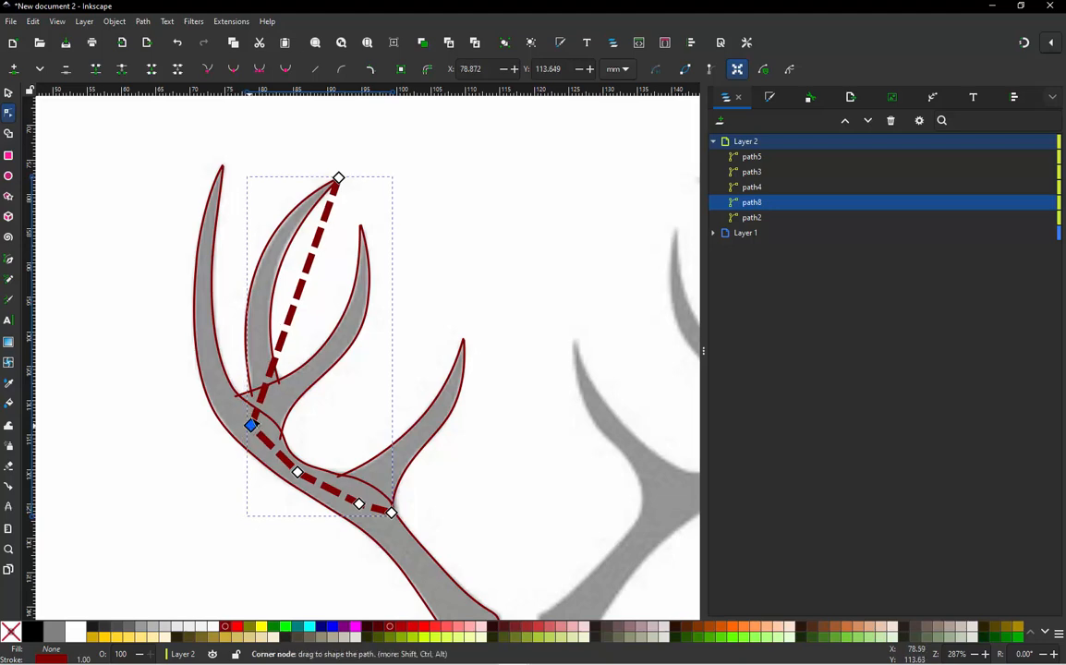
Add two more nodes to the jump stroke and route it through the base of path3 into the base of the path4 tine
scroll(250, 388, up, 1)
double_click(293, 329)
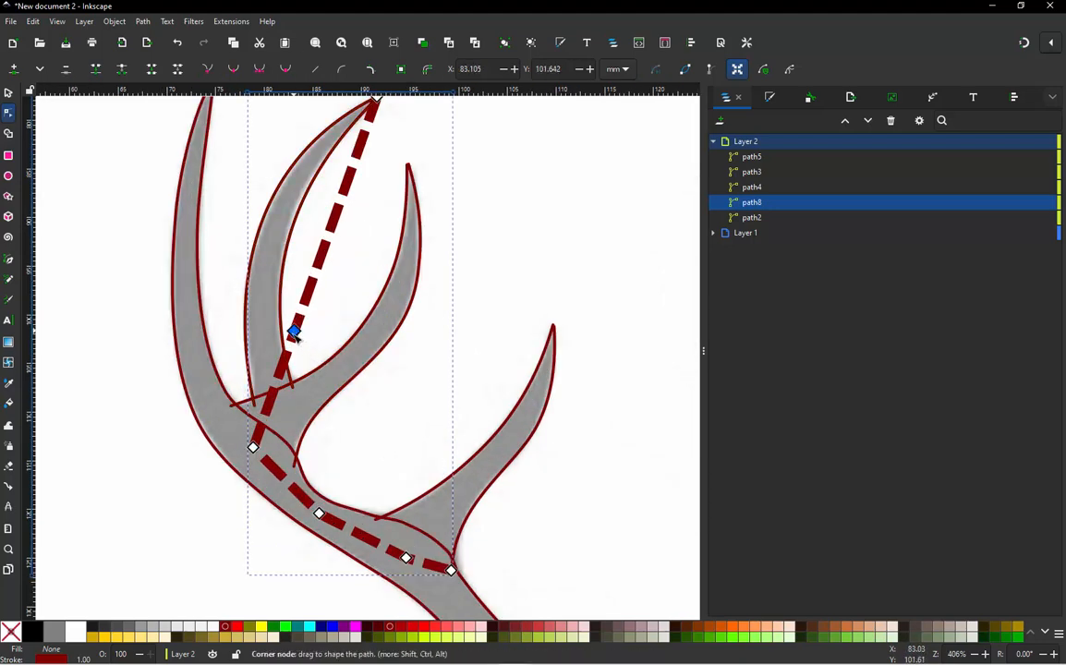
drag(293, 330, 282, 418)
double_click(263, 410)
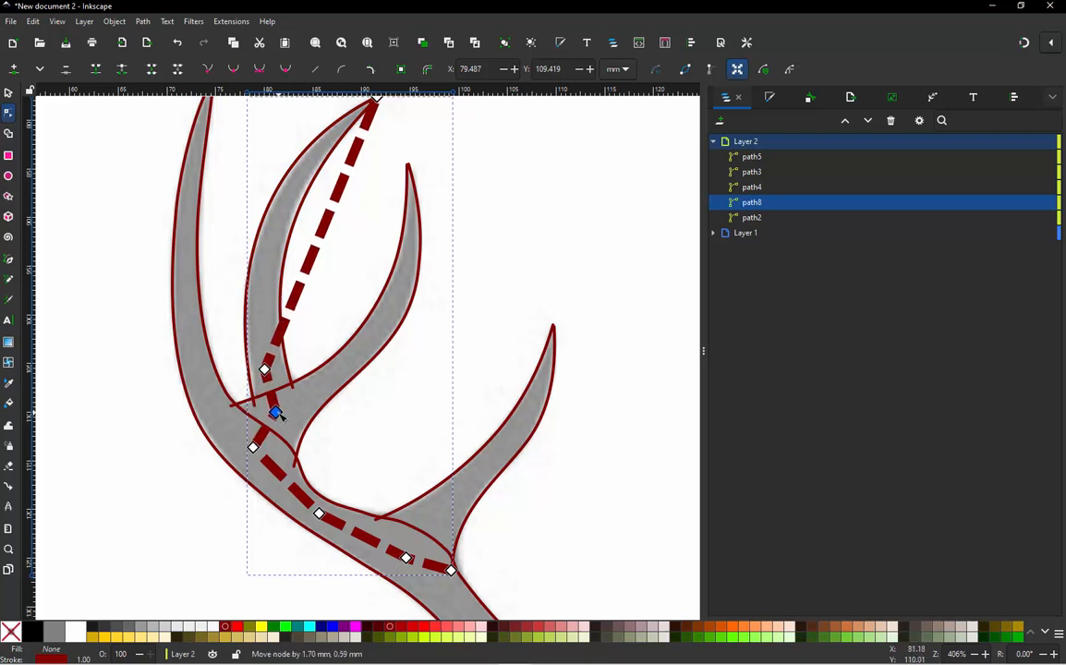
Add two nodes to bend the jump stroke along the inside of the path4 tine, and pull its end node in from the tip
click(303, 292)
double_click(305, 294)
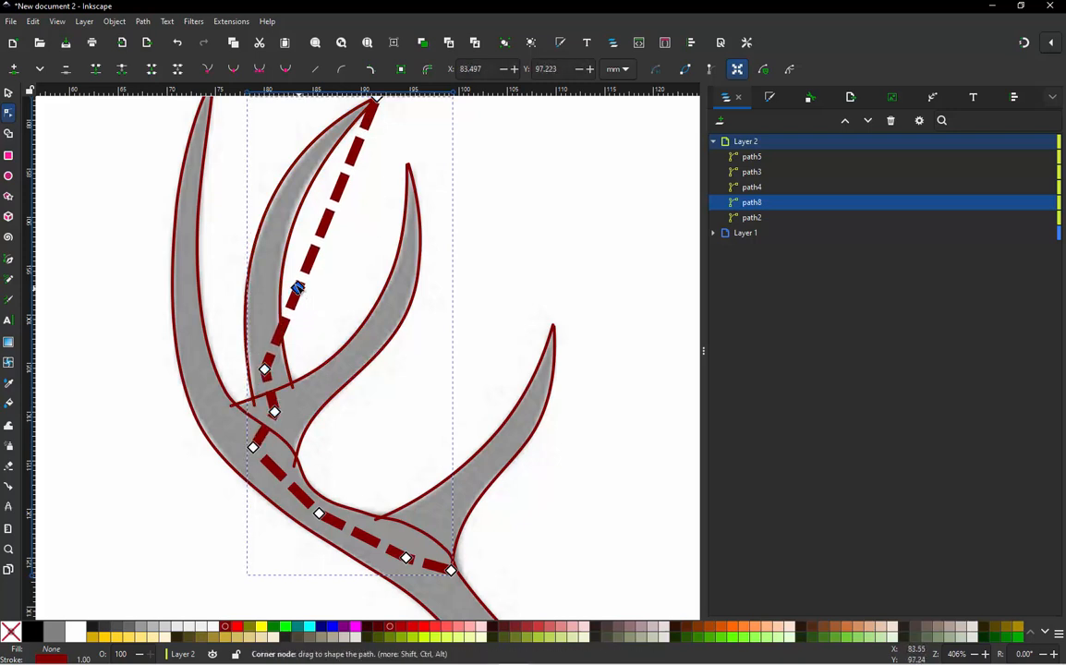
drag(305, 294, 280, 245)
scroll(259, 342, down, 1)
scroll(305, 184, up, 2)
double_click(299, 262)
click(384, 140)
drag(384, 141, 363, 157)
Add another node to the jump stroke near the path4 tip and center it within the narrow part of the tine
scroll(328, 176, up, 3)
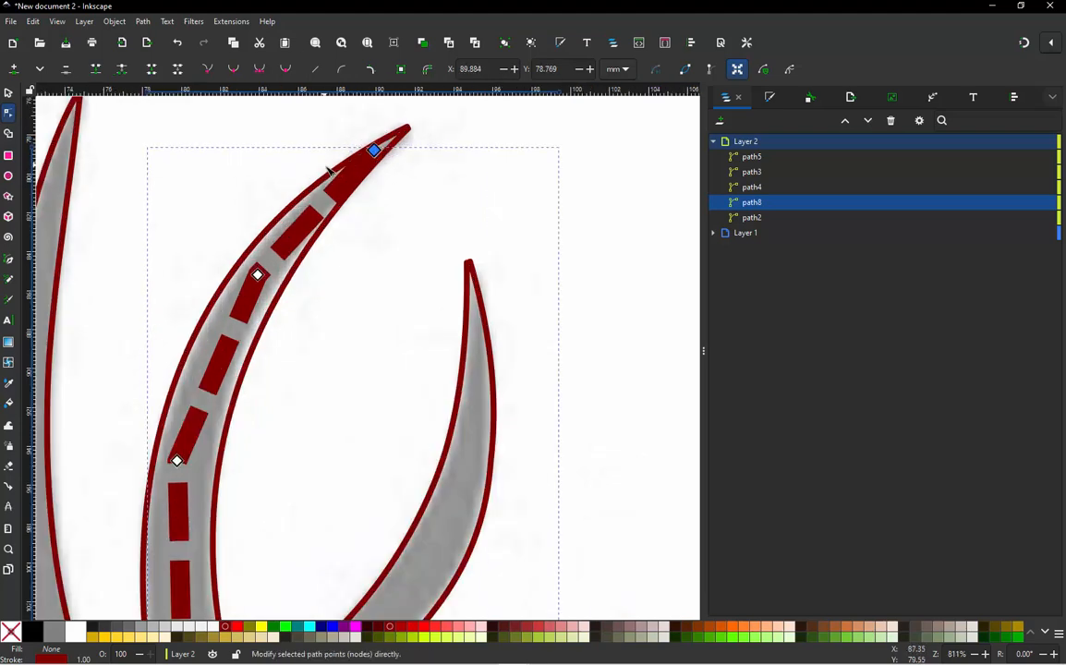
click(299, 248)
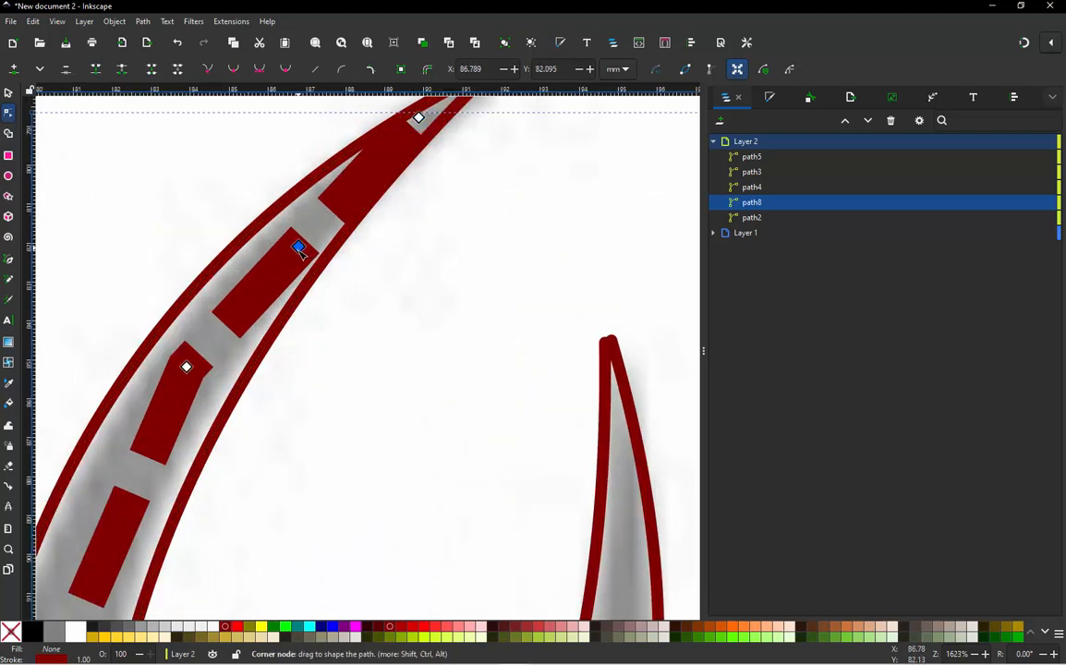
drag(299, 248, 295, 238)
scroll(352, 181, down, 5)
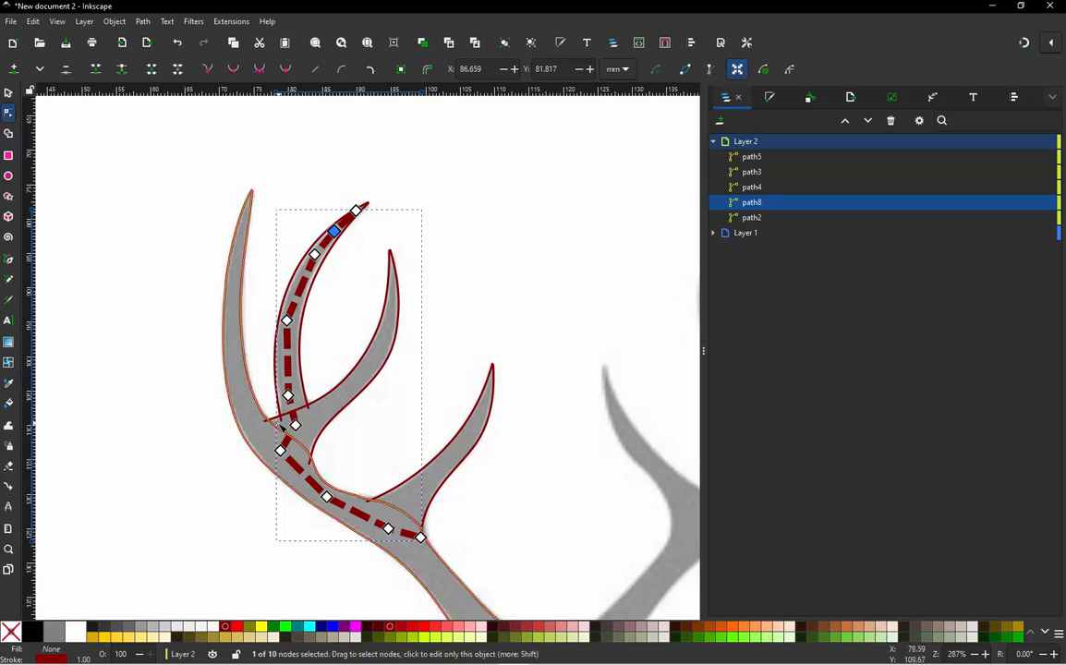
Apply Jump Stitch to Stroke to path4 and path3, keeping the 2.00 mm minimum jump length and Connect set to all
scroll(273, 423, up, 2)
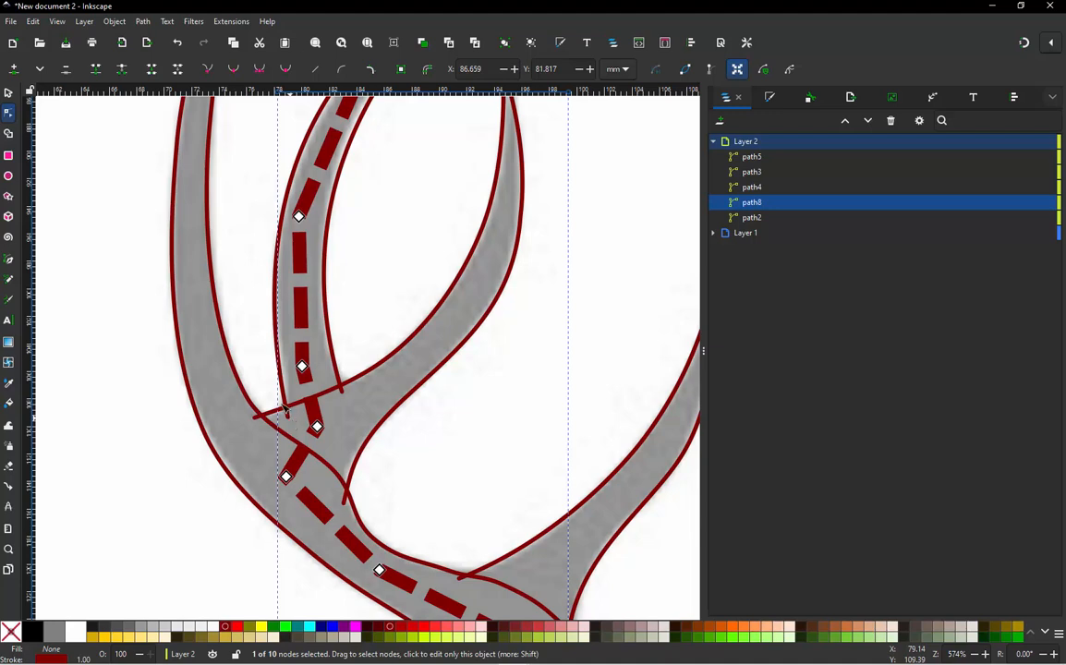
click(7, 93)
click(97, 350)
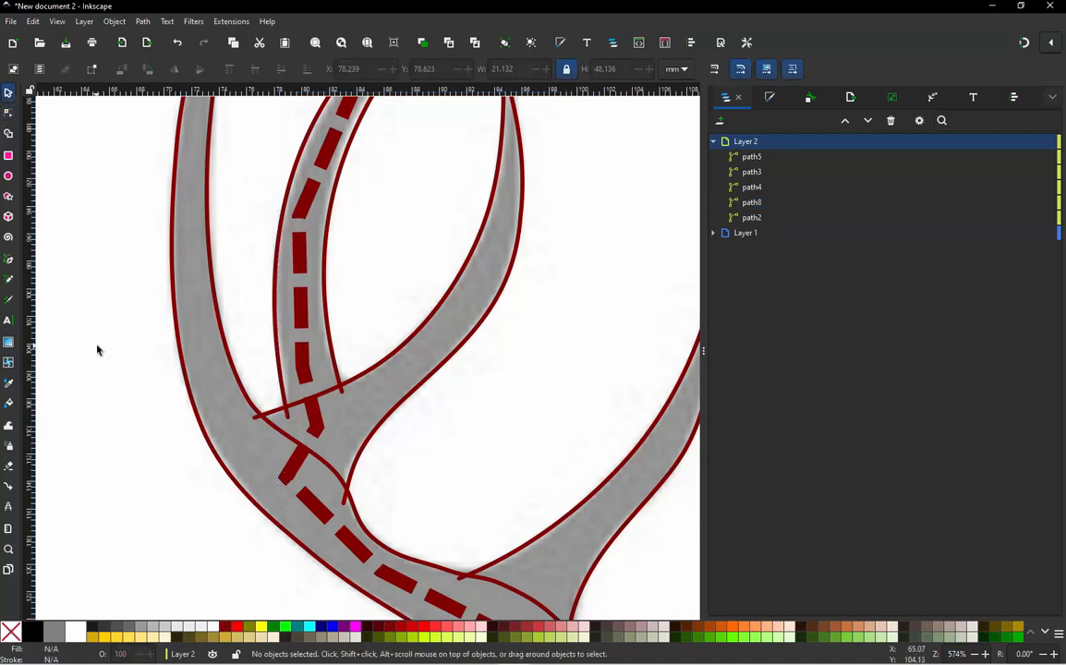
click(280, 376)
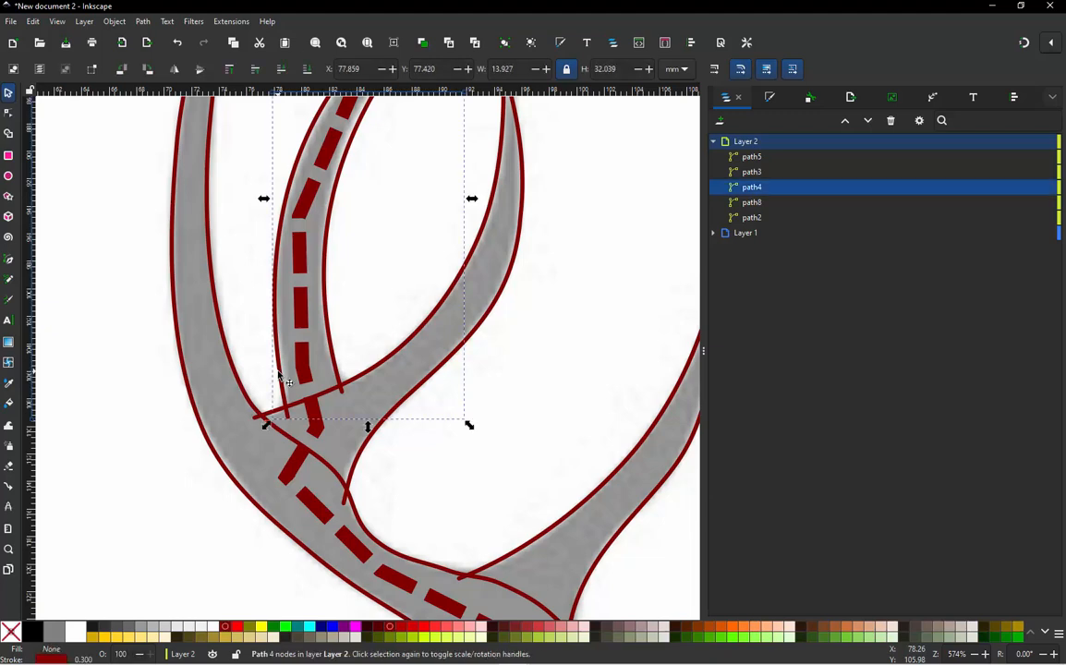
shift+click(396, 355)
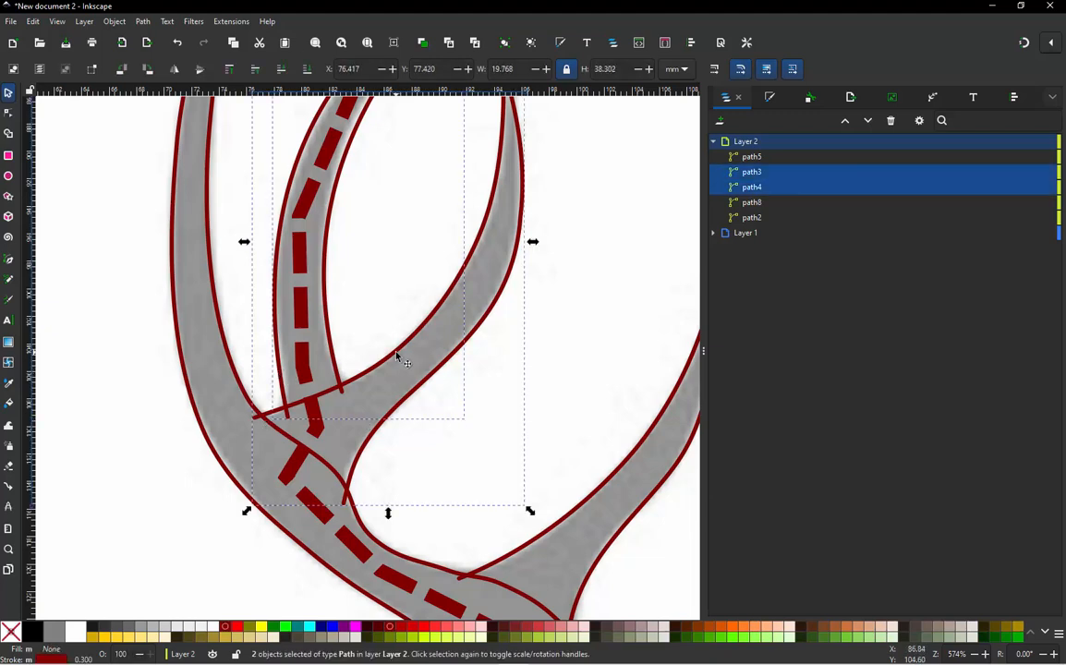
key(alt+q)
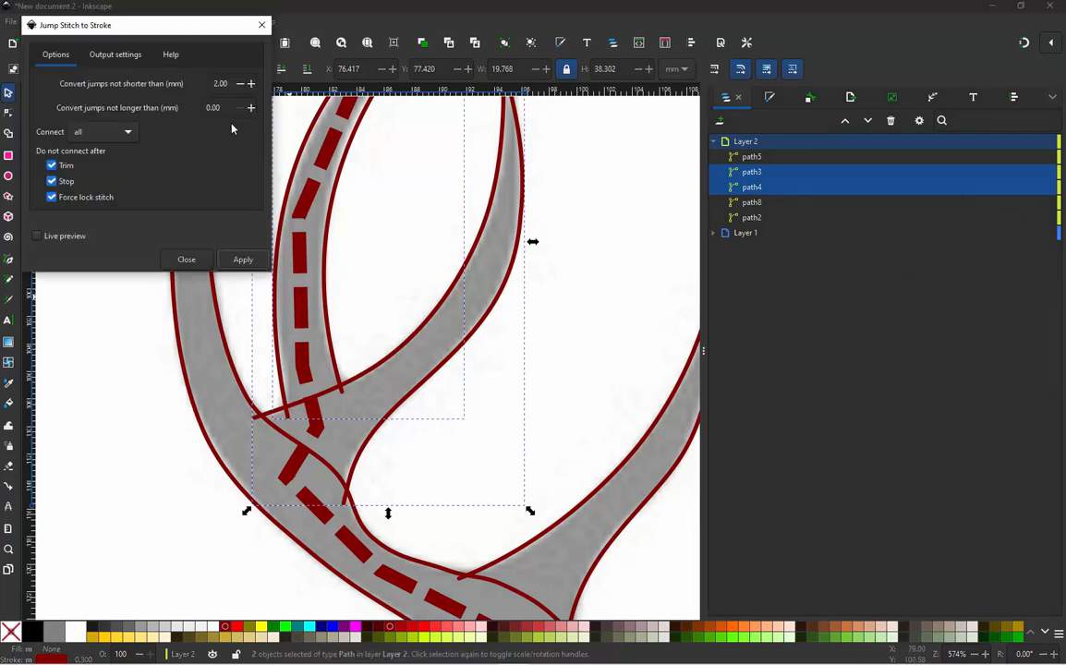
click(244, 261)
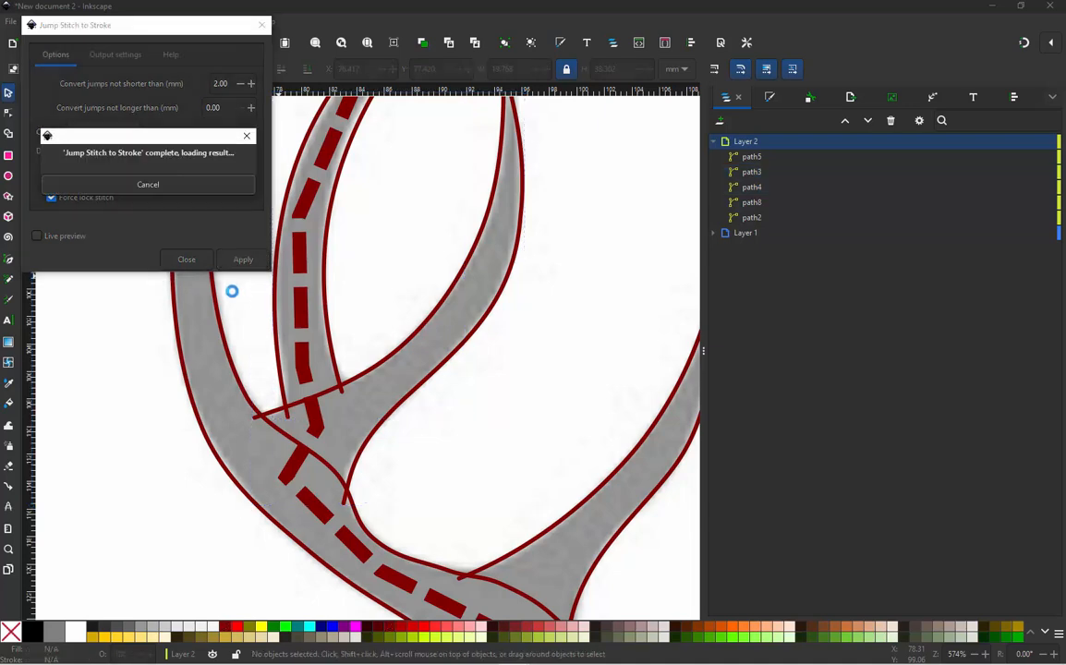
Add a node midway along the jump stroke path9 and move it inside the upper part of the path3 tine
ctrl+scroll(232, 403, down, 1)
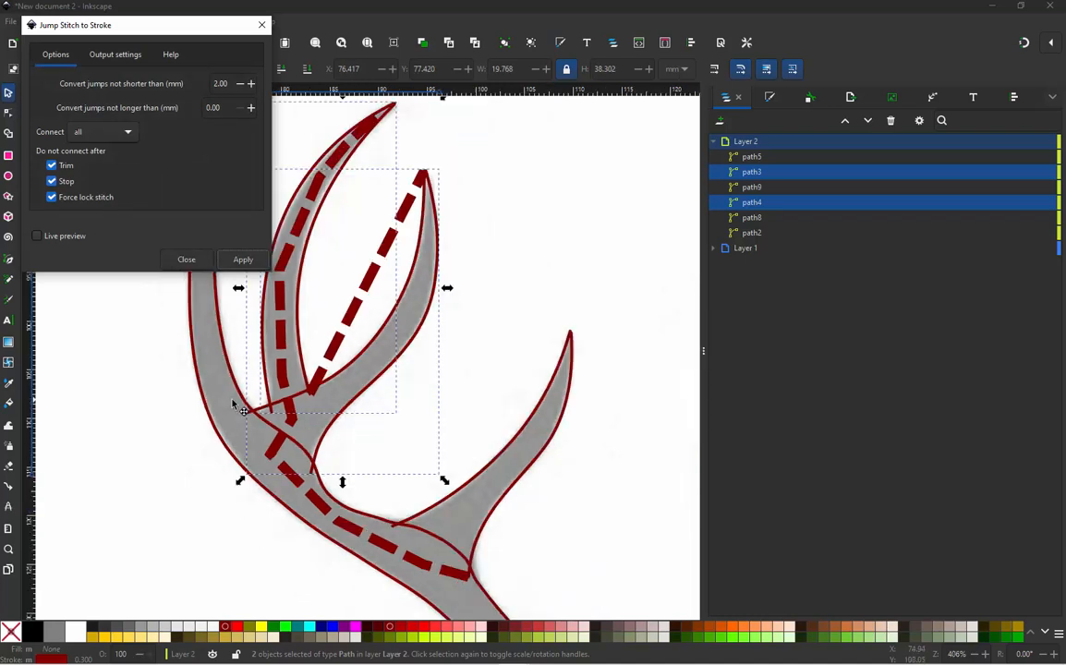
click(187, 260)
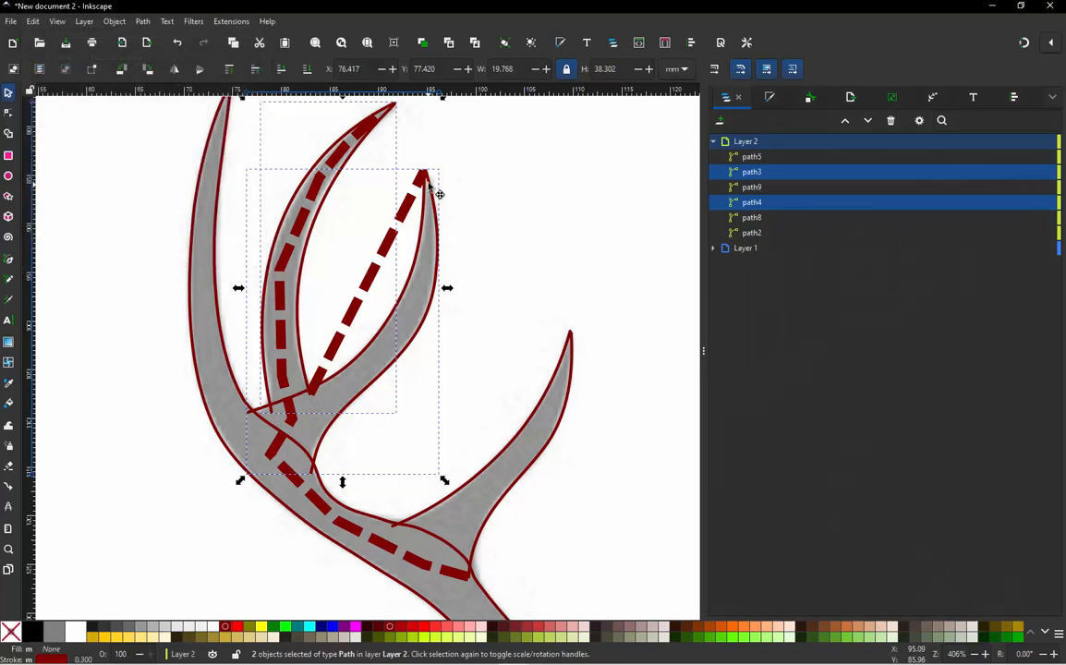
click(398, 250)
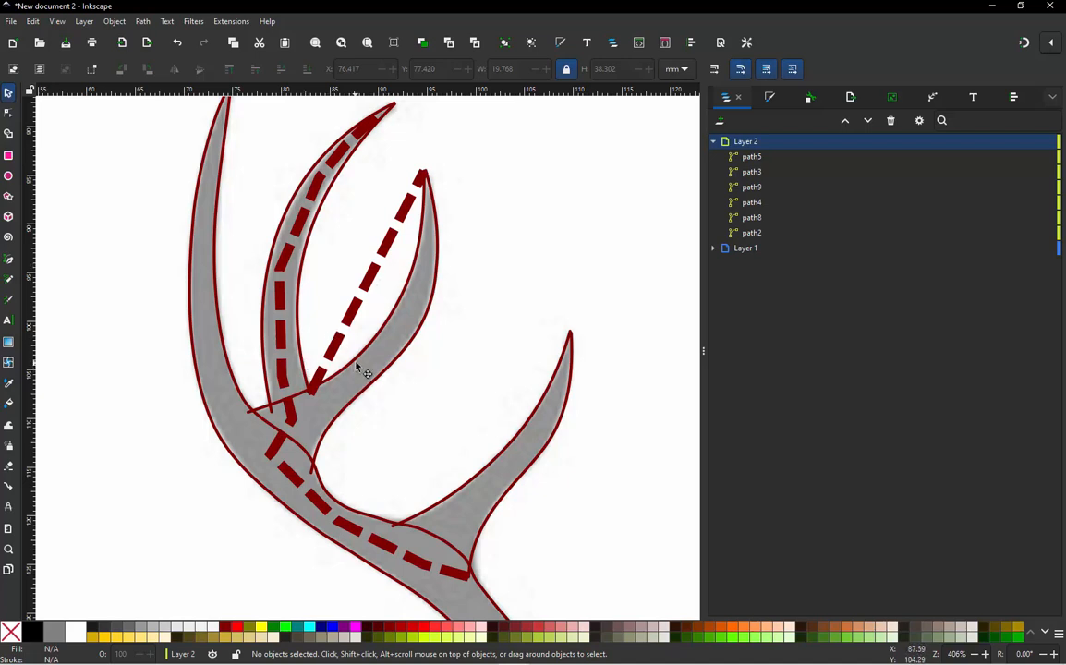
click(360, 312)
key(n)
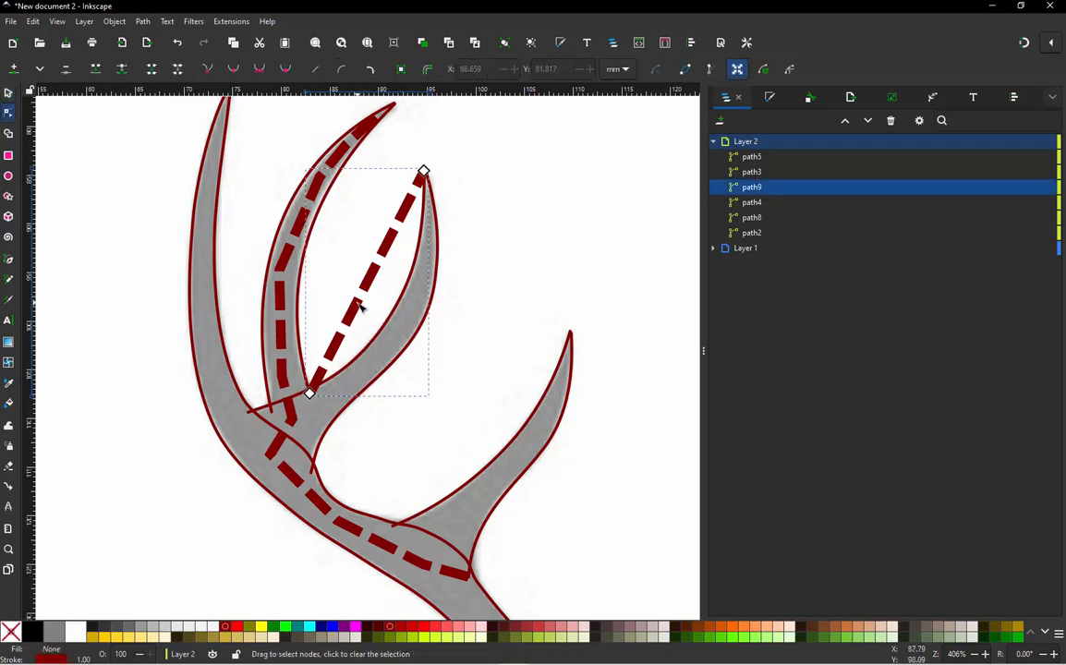
click(373, 288)
double_click(369, 281)
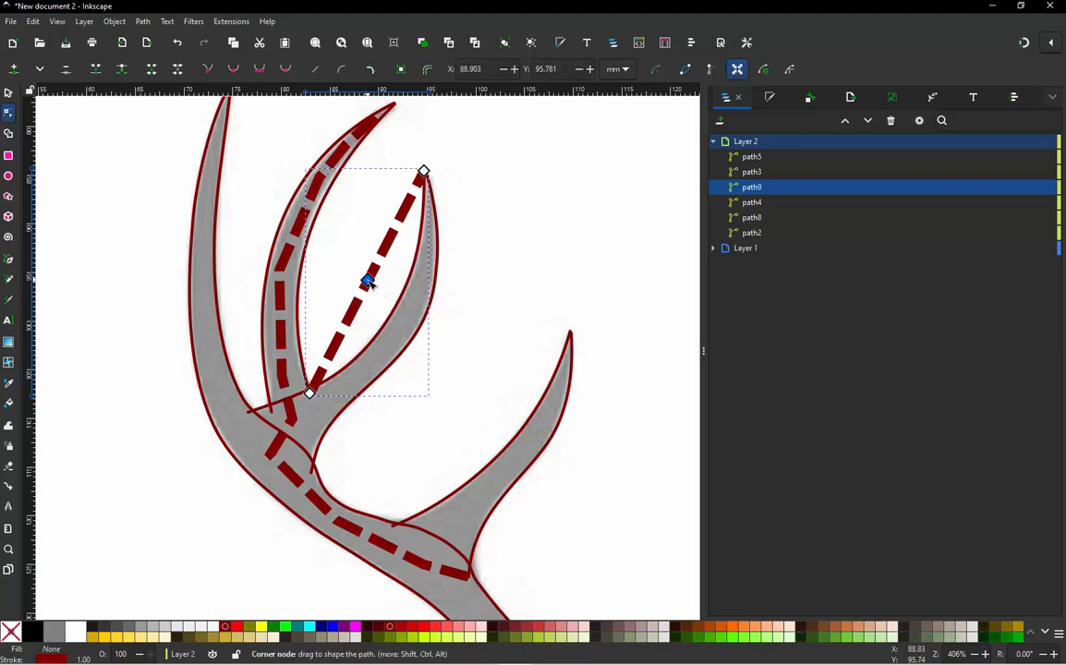
drag(369, 282, 431, 262)
Add another node to path9 near the path3 tip, center it in the tine, and pull the end node in from the tip
scroll(430, 185, up, 5)
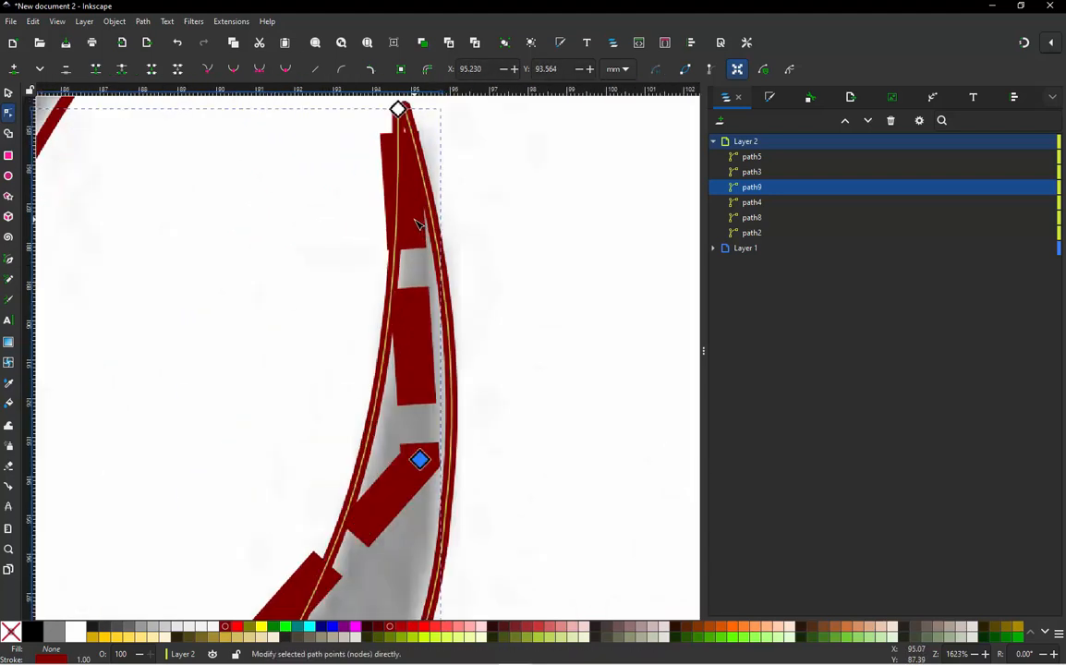
click(406, 248)
drag(407, 249, 416, 248)
scroll(445, 326, down, 1)
drag(408, 136, 416, 205)
scroll(473, 192, down, 3)
scroll(452, 176, up, 2)
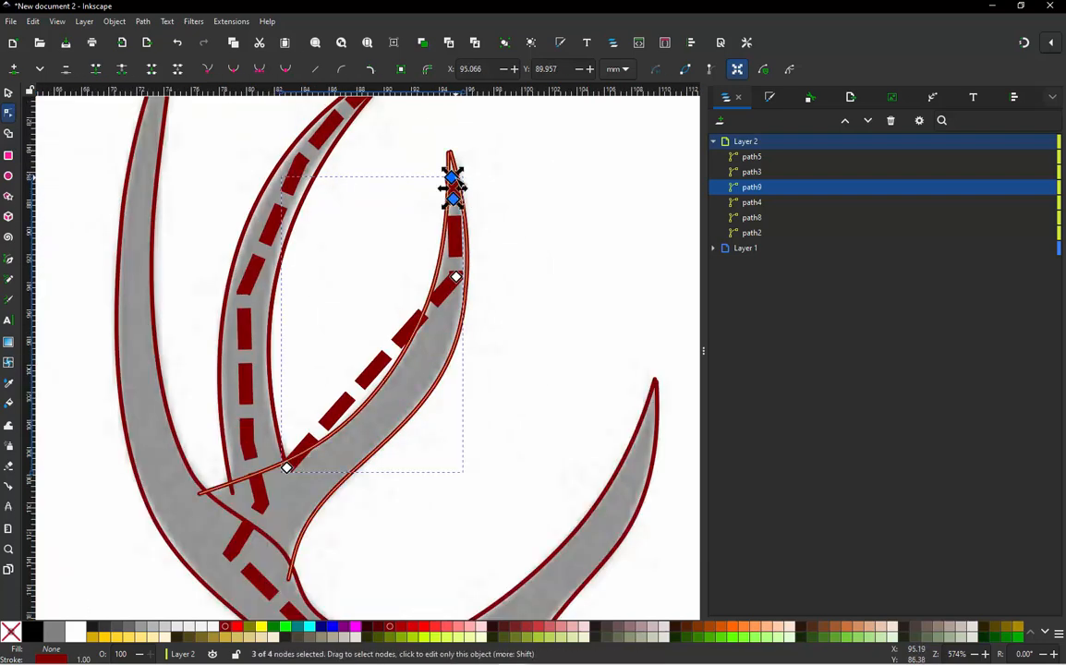
Move the lower end node of path9 off the tine outline and inside the base of path3
click(381, 293)
scroll(294, 492, up, 4)
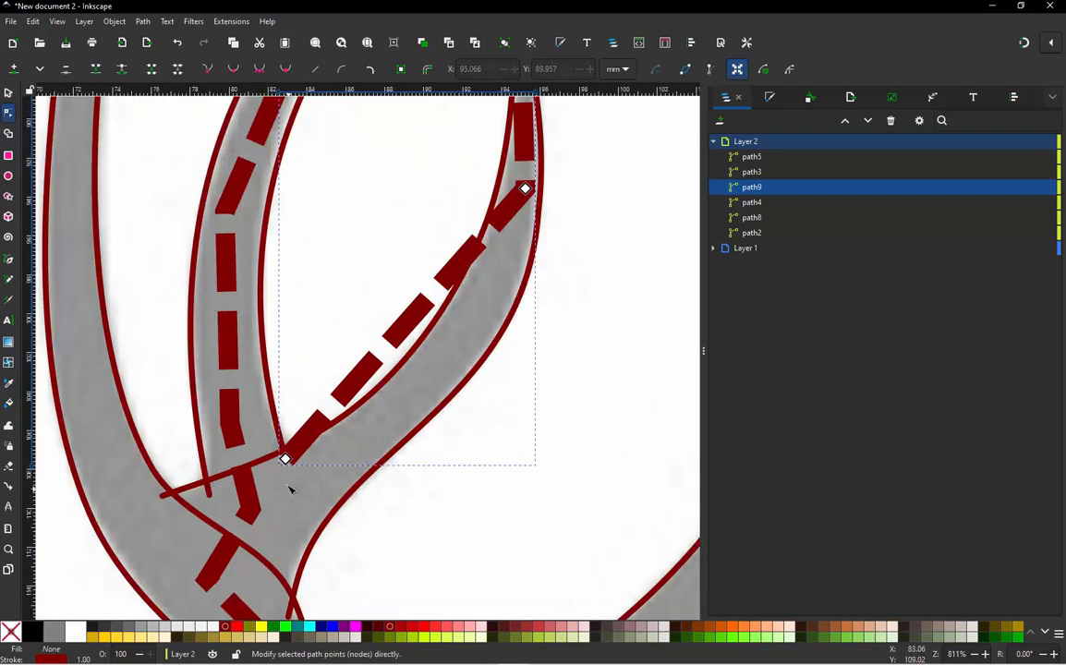
scroll(316, 285, down, 3)
scroll(293, 360, up, 2)
scroll(294, 360, up, 1)
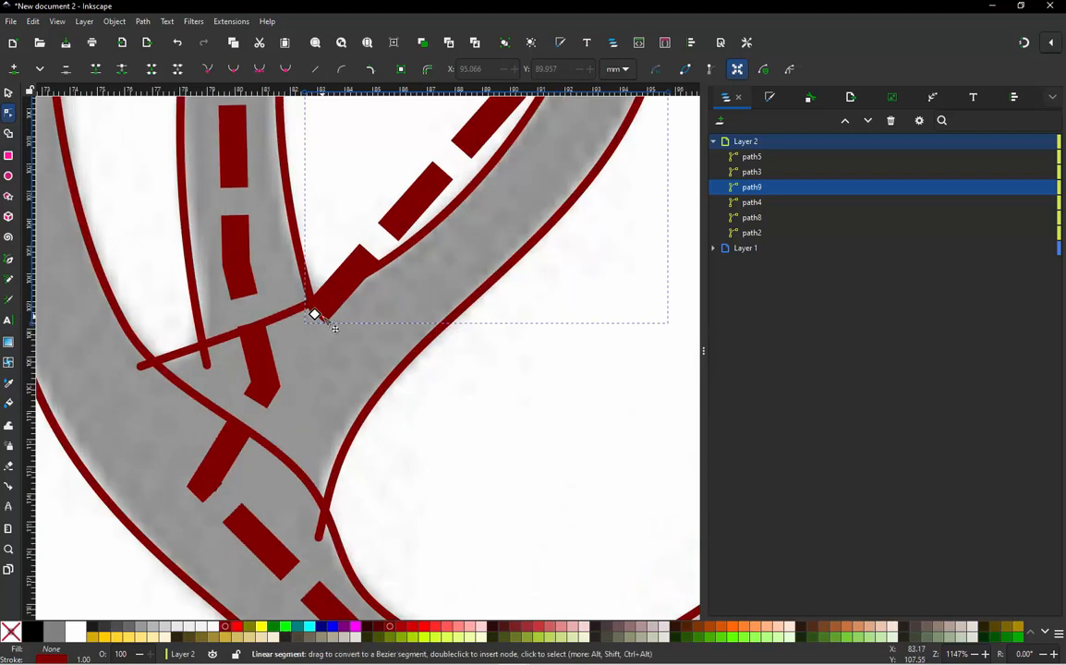
drag(313, 312, 301, 331)
Add two nodes to the lower part of path9 and bend it along the middle of the path3 tine
double_click(409, 224)
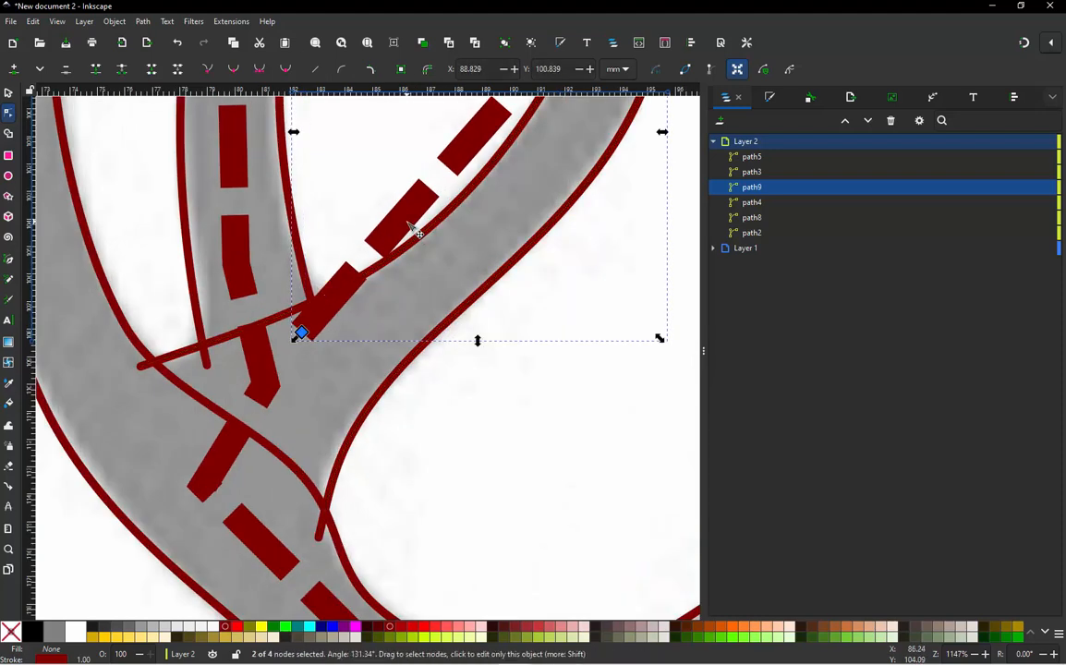
drag(407, 223, 408, 317)
scroll(407, 317, down, 2)
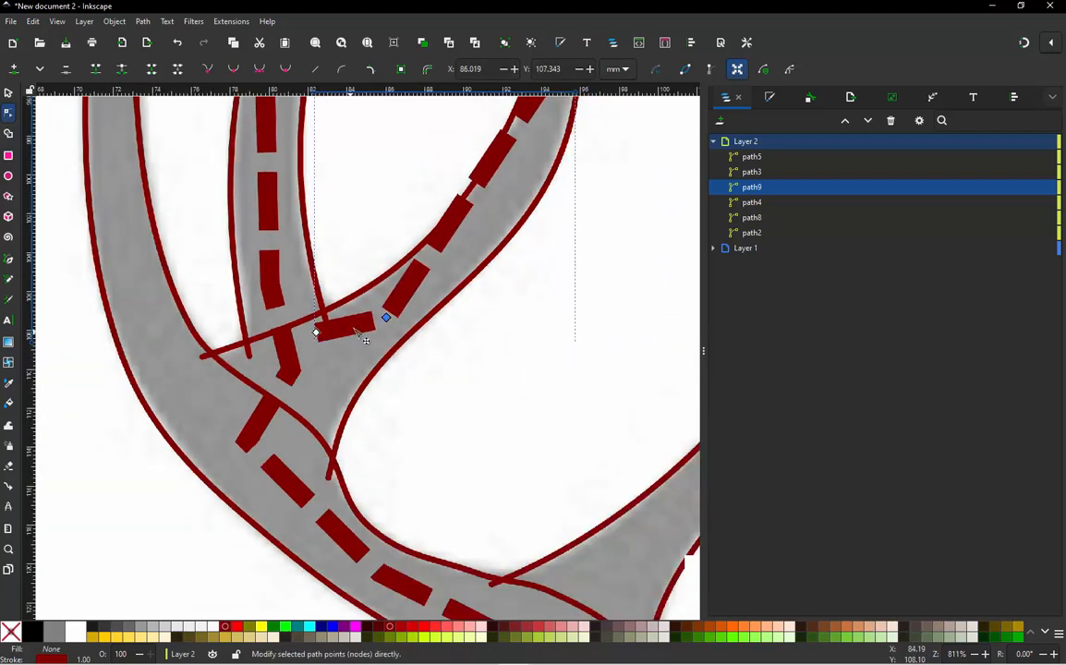
click(449, 216)
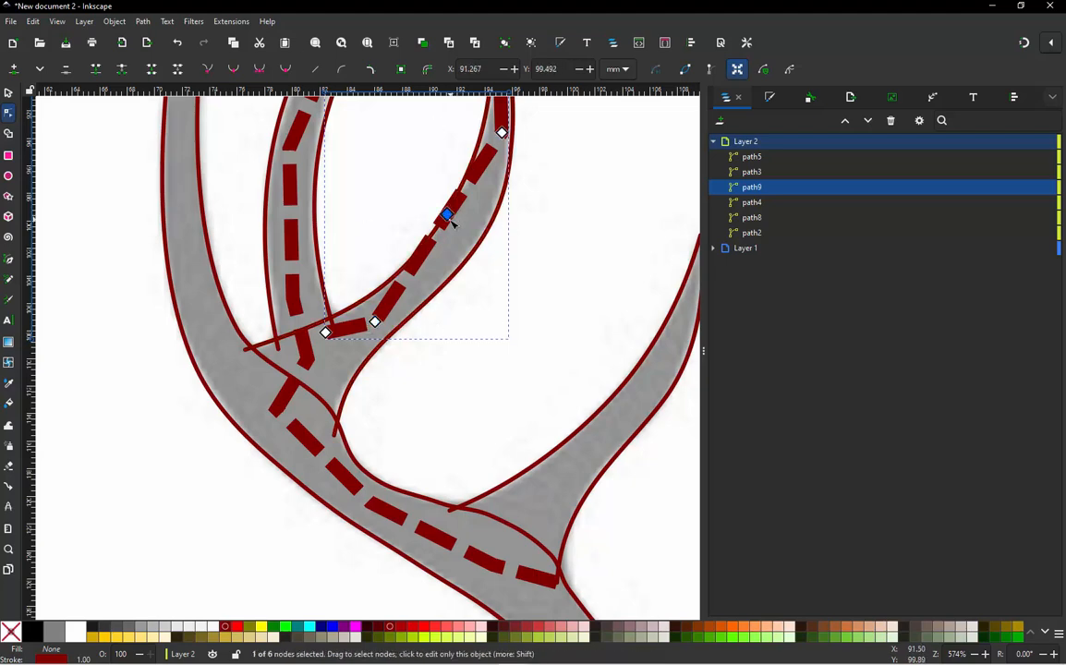
drag(451, 219, 467, 232)
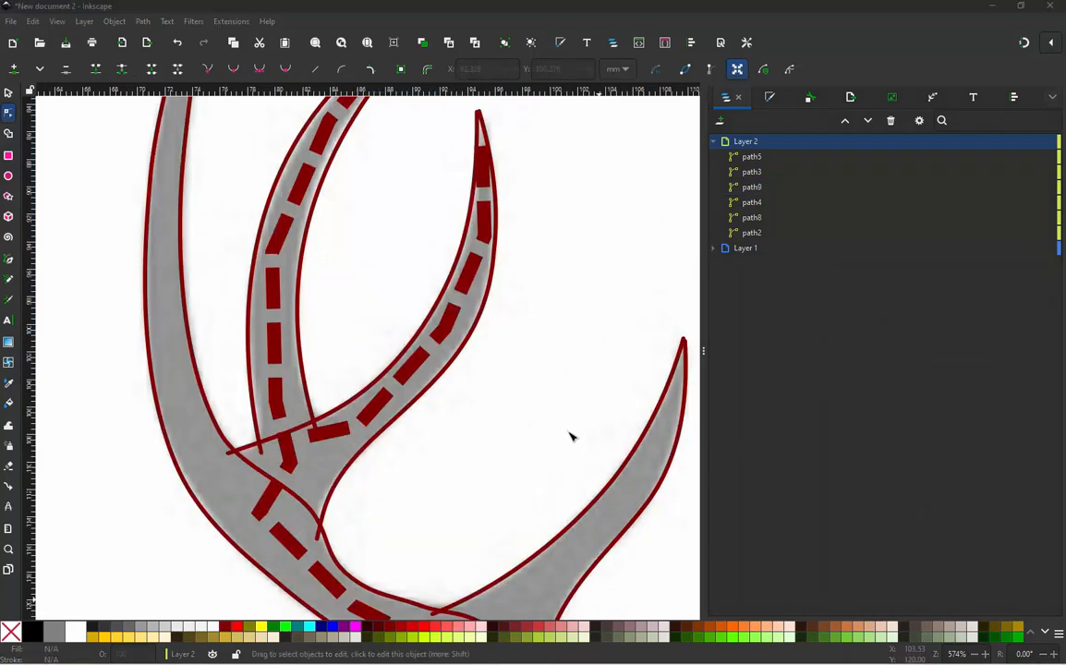
Apply Jump Stitch to Stroke to path3 and path5, keeping the 2.00 mm minimum jump length and Connect set to all
scroll(517, 458, down, 1)
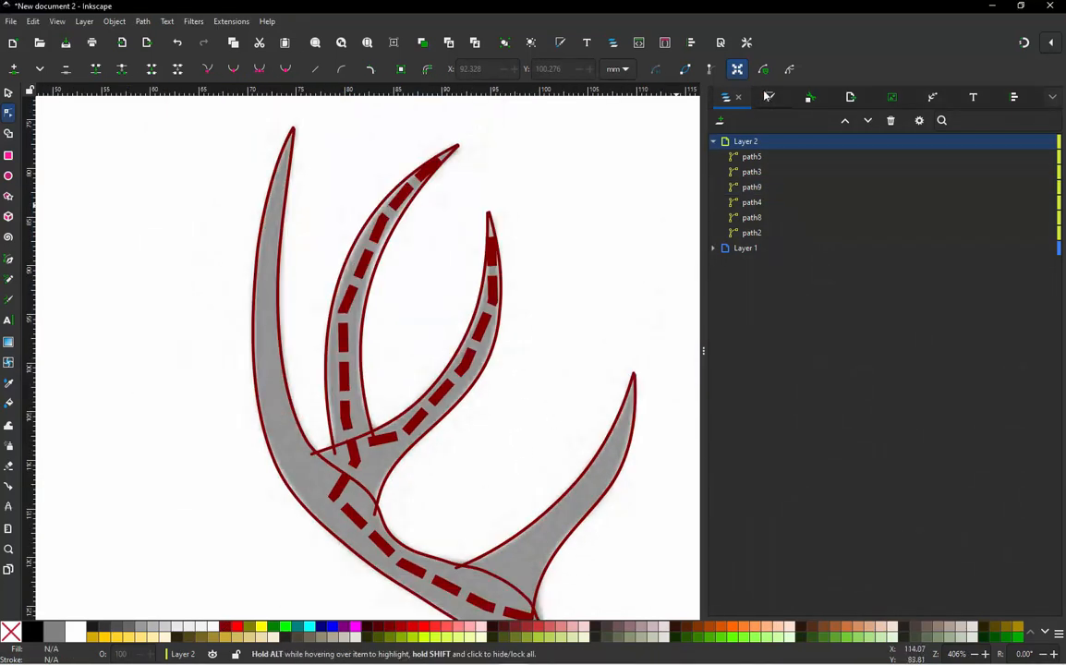
scroll(411, 443, up, 1)
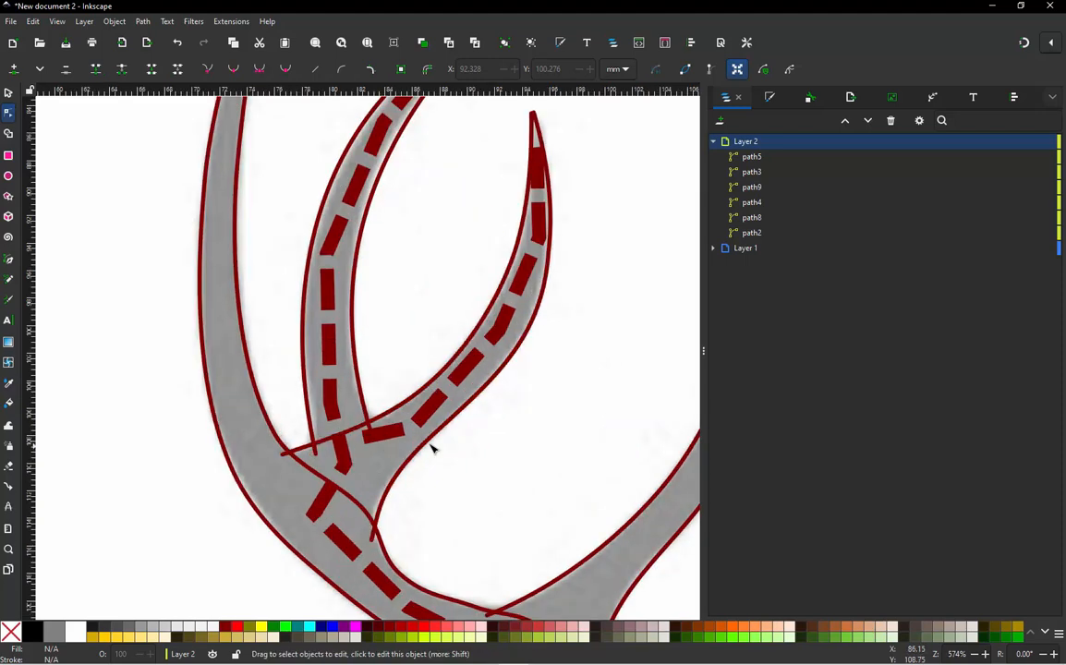
click(438, 444)
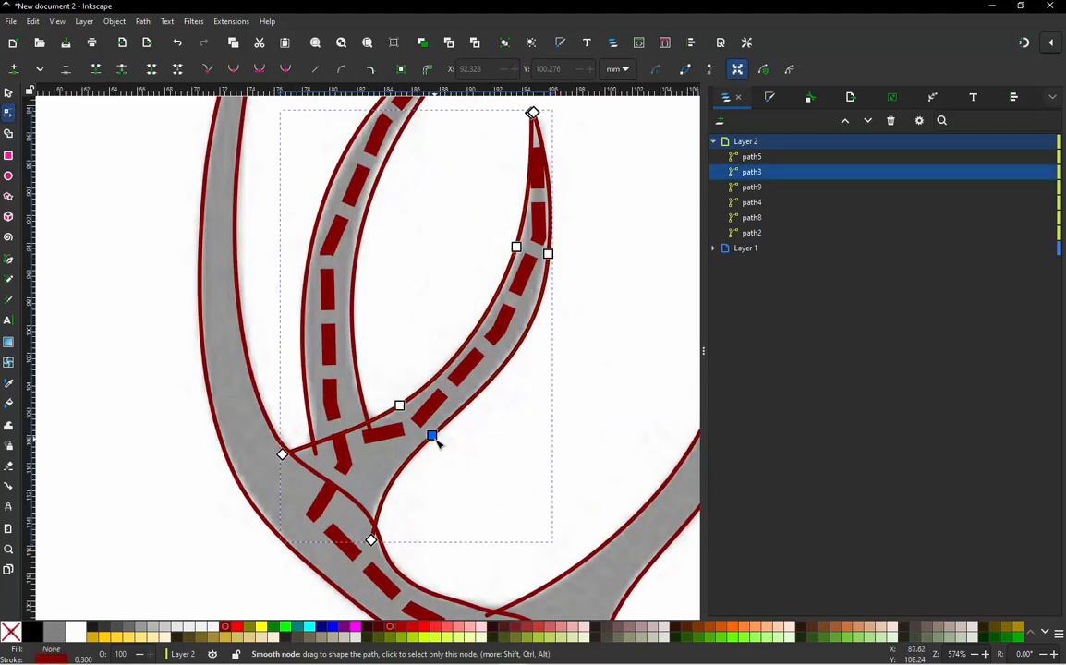
scroll(461, 432, down, 1)
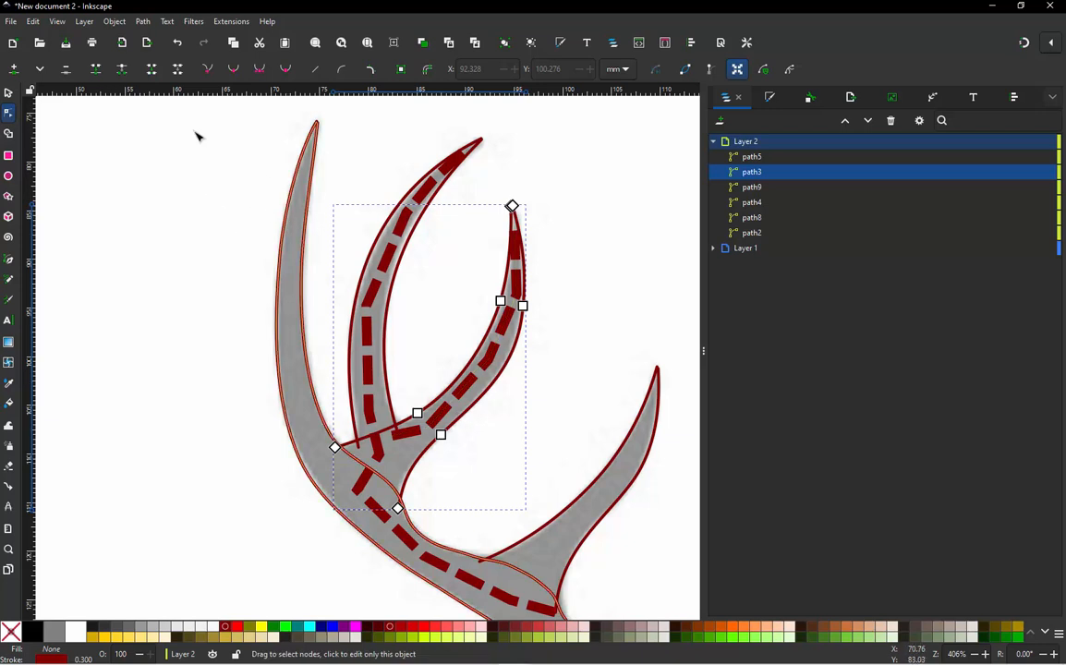
click(8, 93)
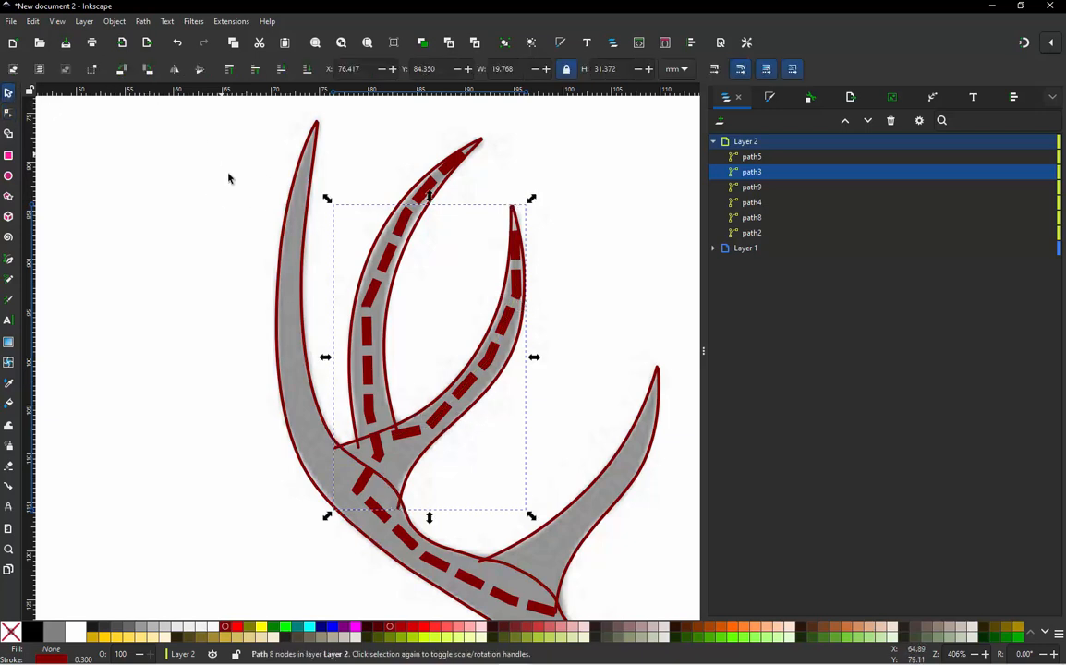
shift+click(283, 240)
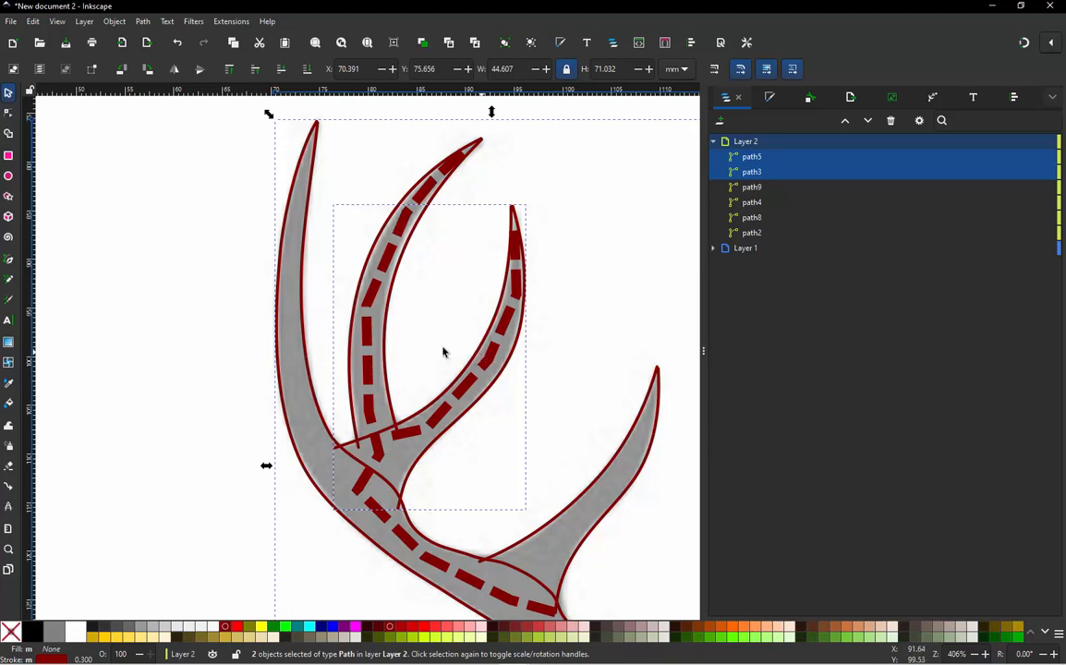
scroll(309, 329, down, 1)
scroll(305, 323, up, 1)
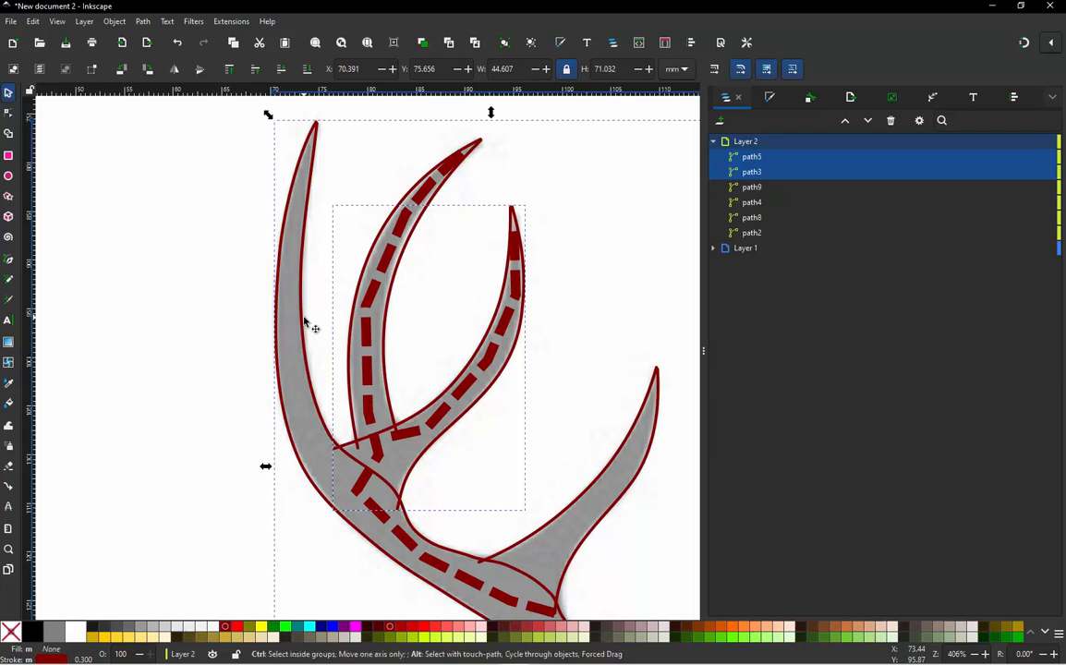
key(ctrl+alt+j)
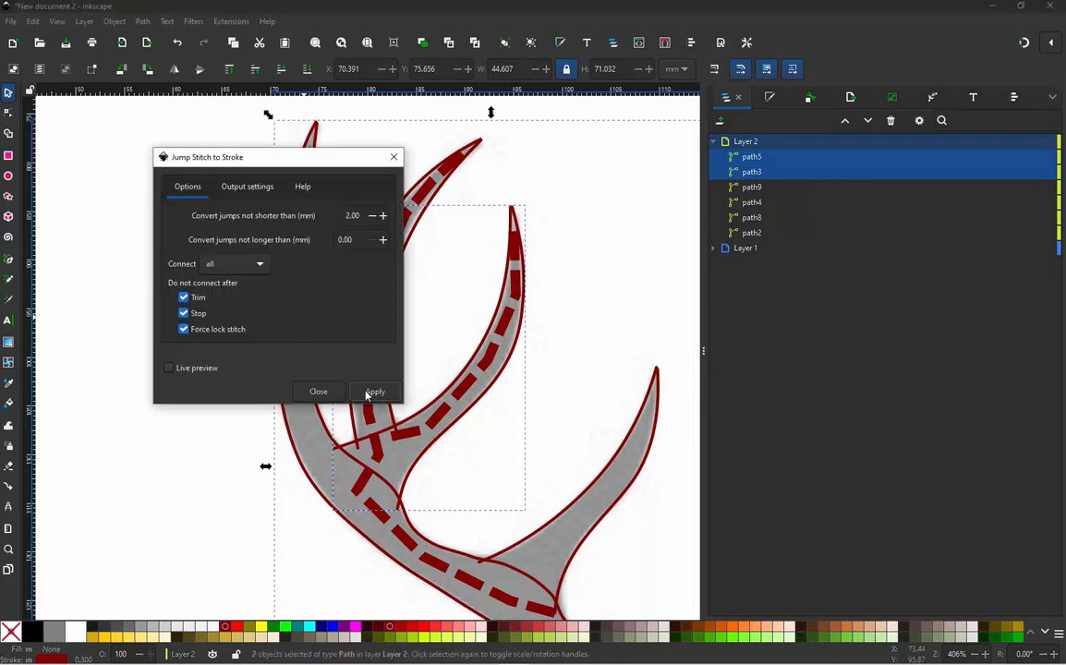
click(367, 393)
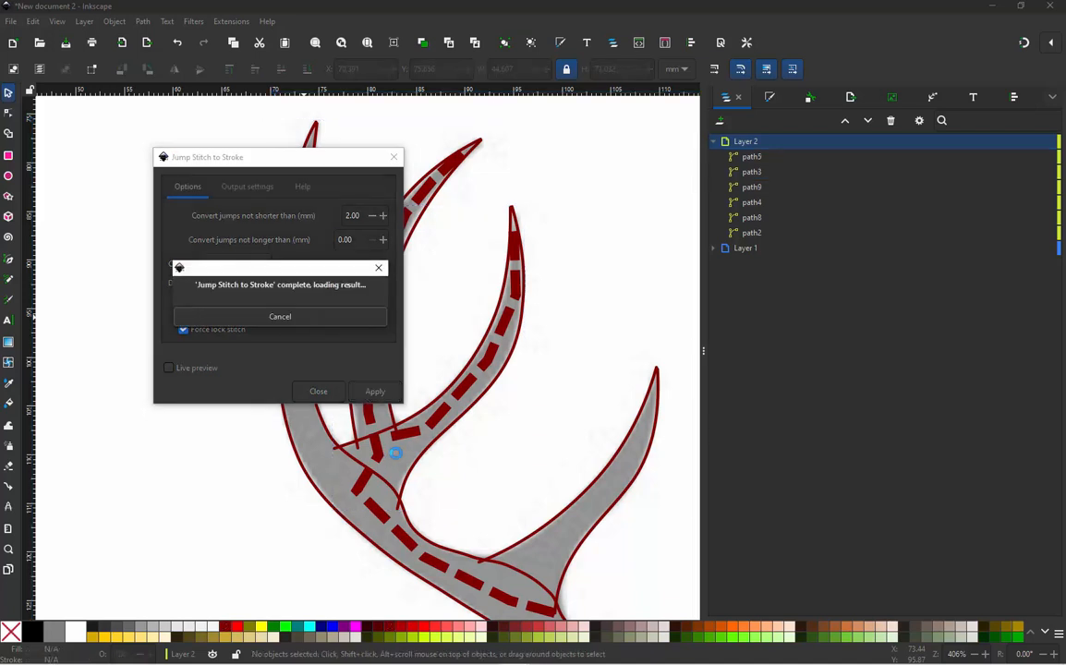
click(318, 391)
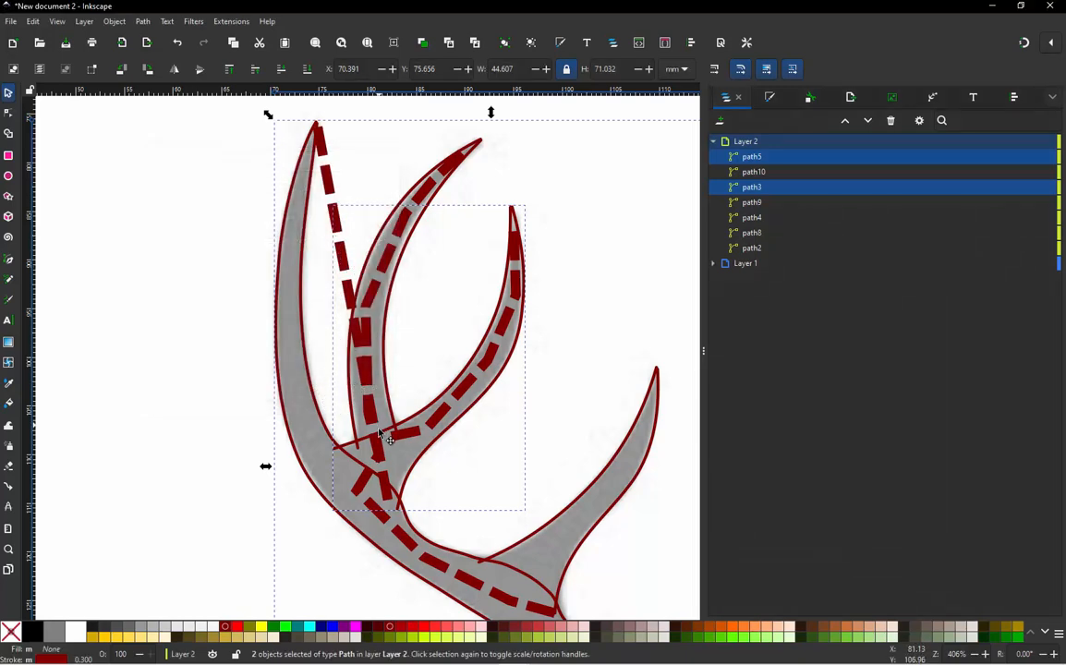
Add a node to the jump stroke path10 and move it inside the upper half of the path5 tine
double_click(346, 267)
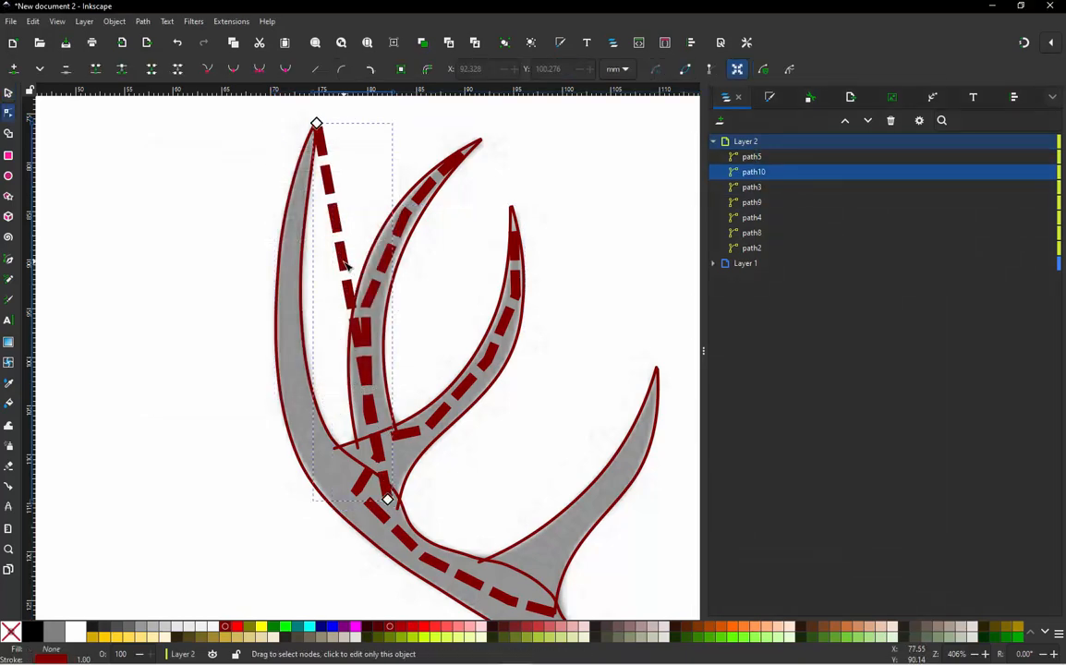
double_click(342, 260)
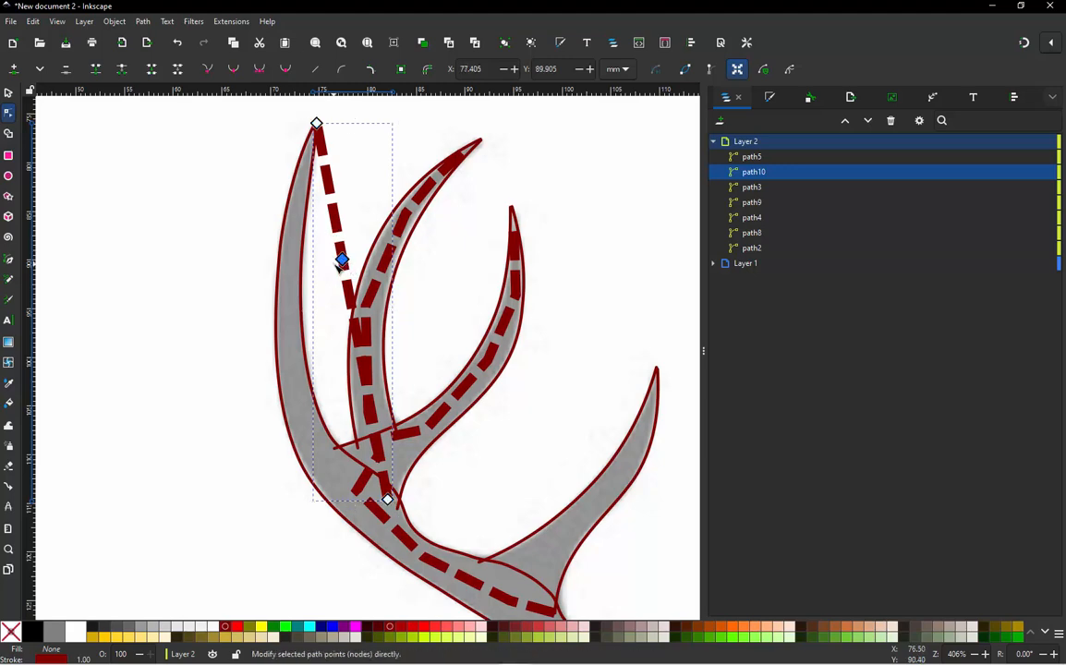
drag(342, 259, 294, 266)
Add another node to path10 near the path5 tip, center it in the tine, and pull the end node in from the tip
scroll(301, 166, up, 1)
scroll(300, 159, up, 3)
scroll(296, 270, down, 3)
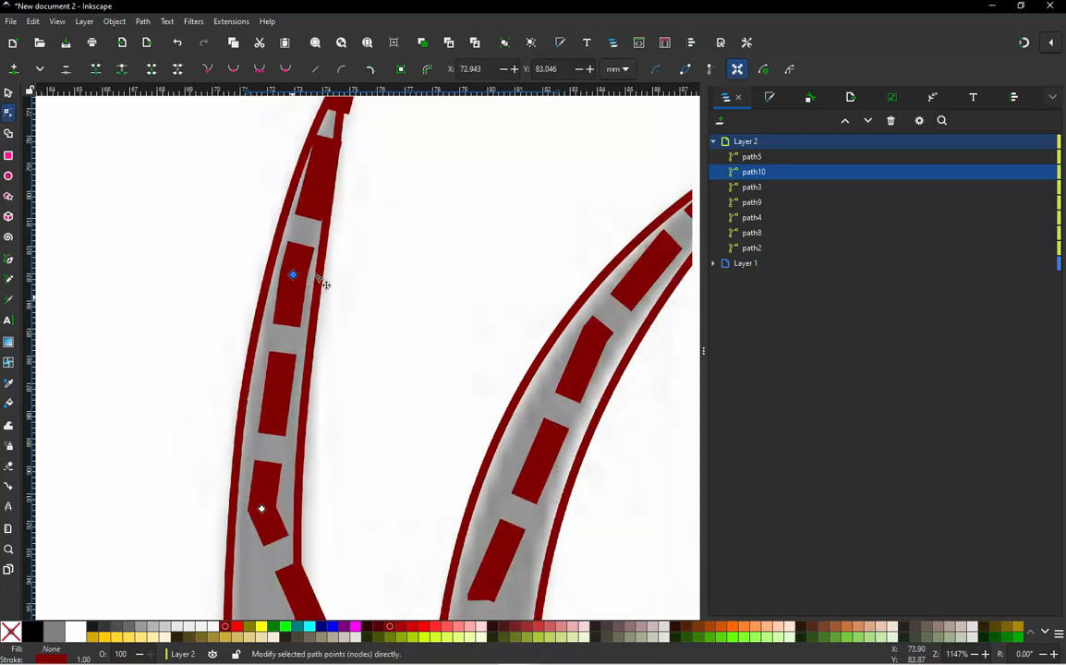
scroll(331, 219, up, 3)
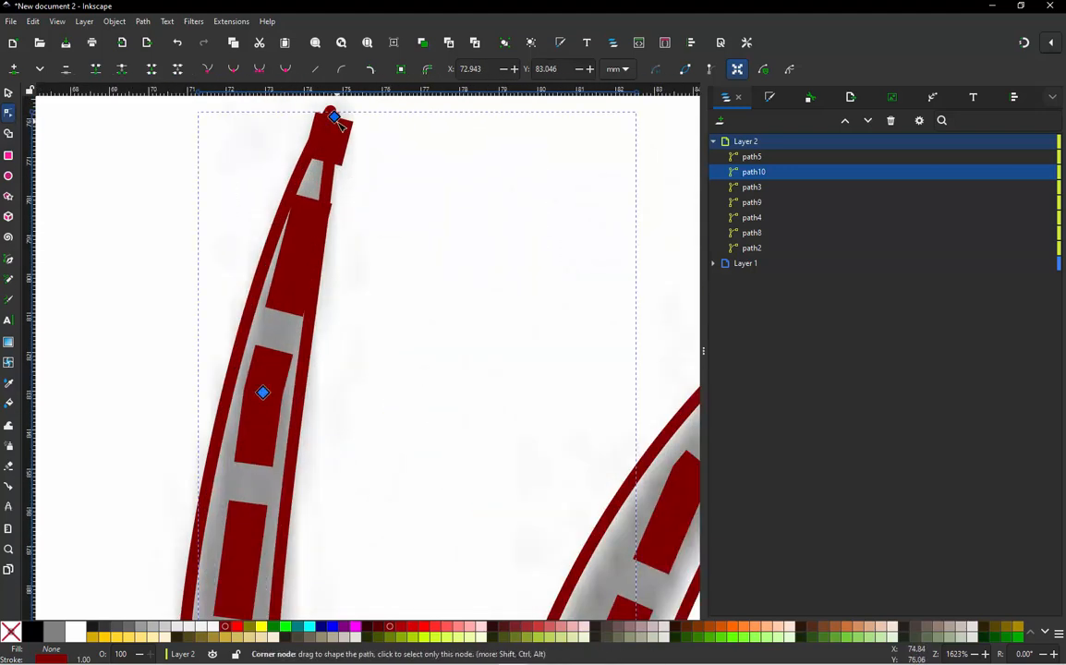
drag(333, 116, 301, 222)
scroll(300, 221, down, 3)
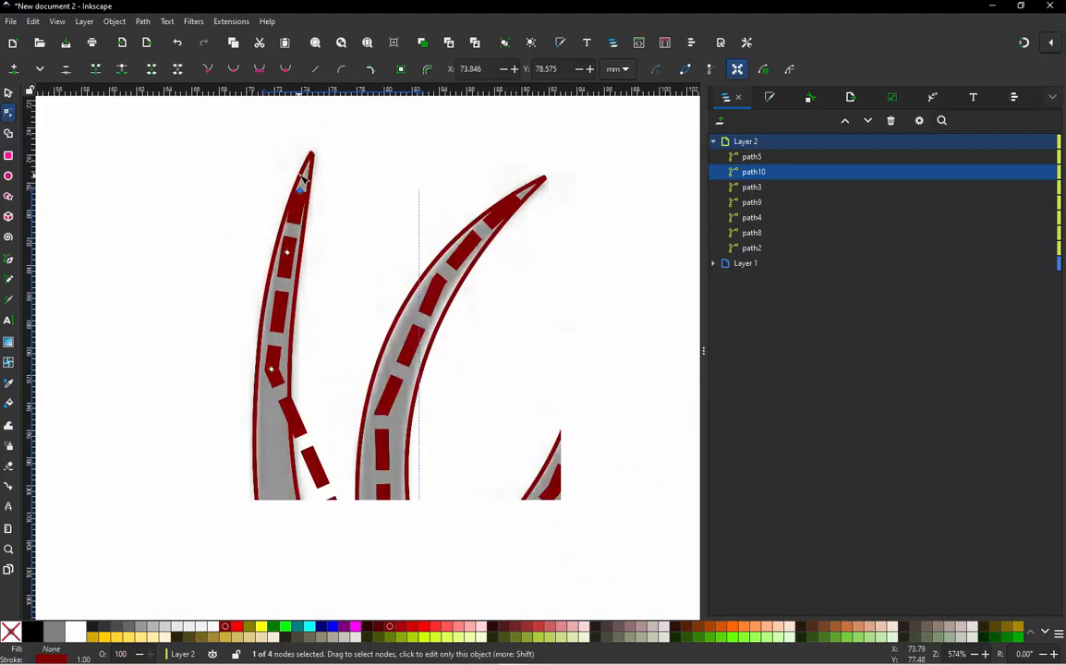
Add two nodes to the lower part of path10 and route it down the middle of the path5 tine
scroll(314, 102, down, 2)
scroll(311, 369, up, 2)
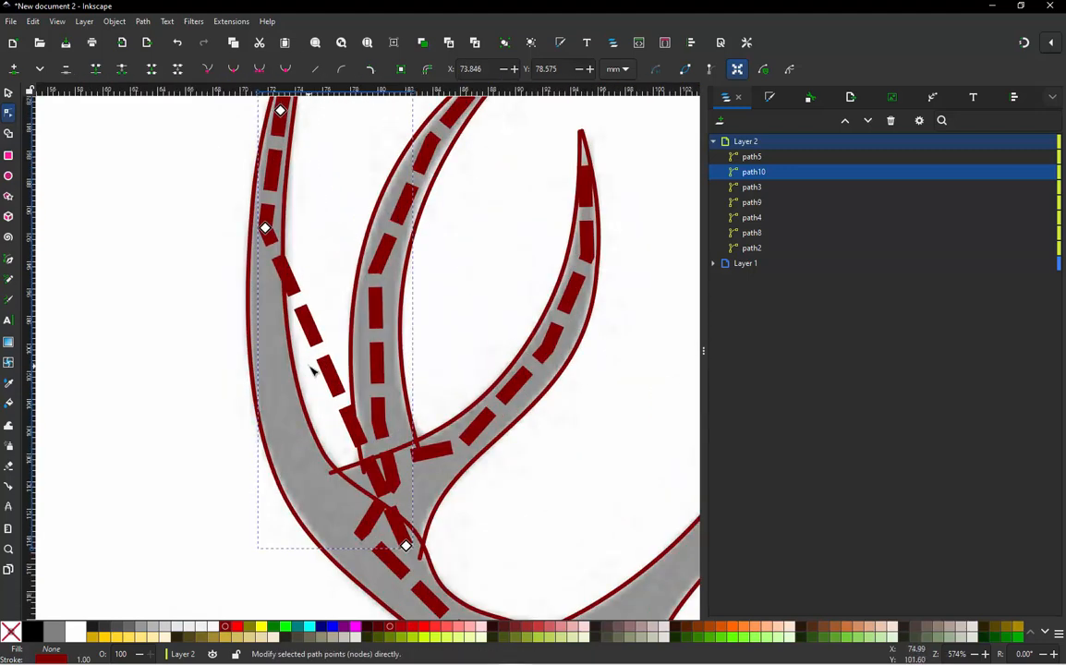
click(337, 388)
drag(298, 350, 275, 338)
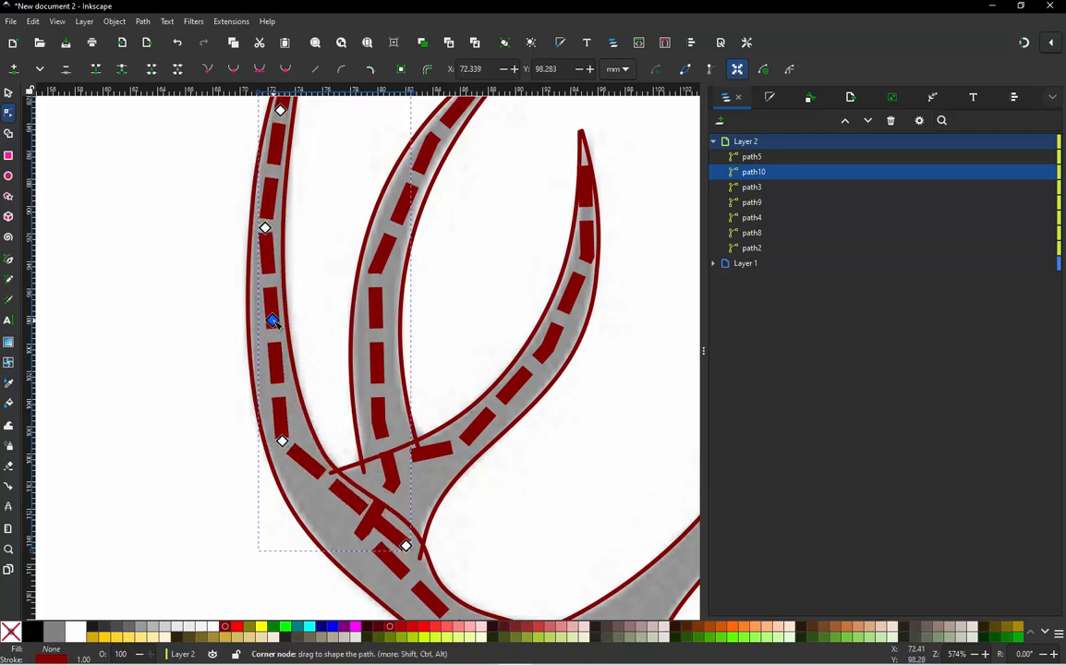
scroll(322, 357, down, 1)
scroll(322, 356, up, 1)
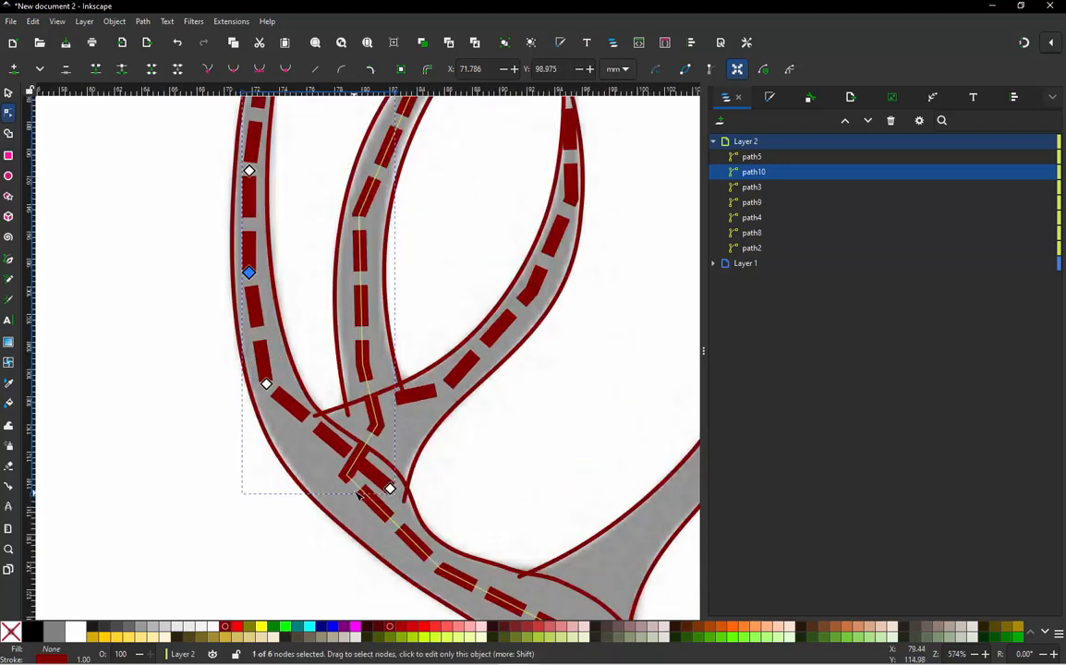
Add one more node to path10 where the tines meet, shift it into the body of path5, and deselect the stroke
double_click(332, 440)
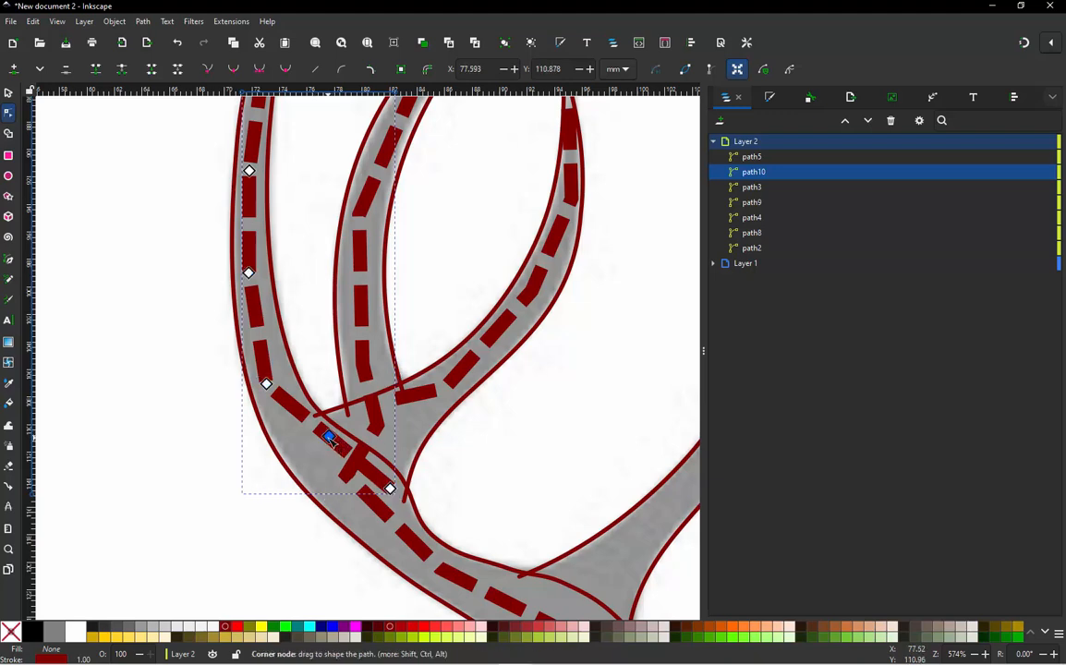
drag(331, 439, 326, 469)
scroll(325, 468, down, 2)
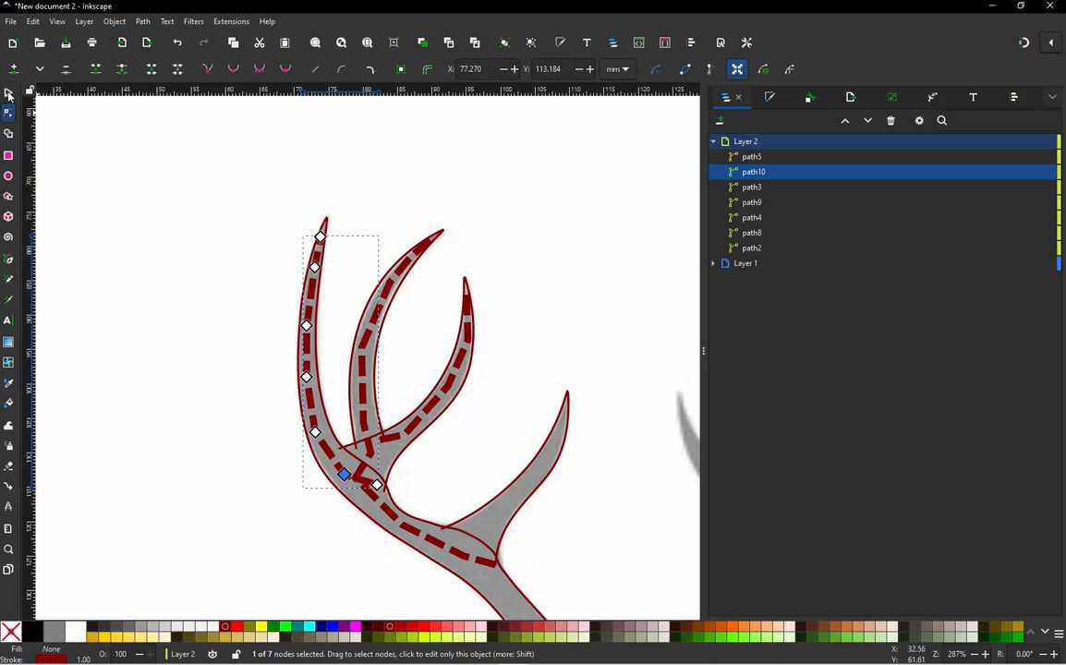
click(8, 94)
click(150, 232)
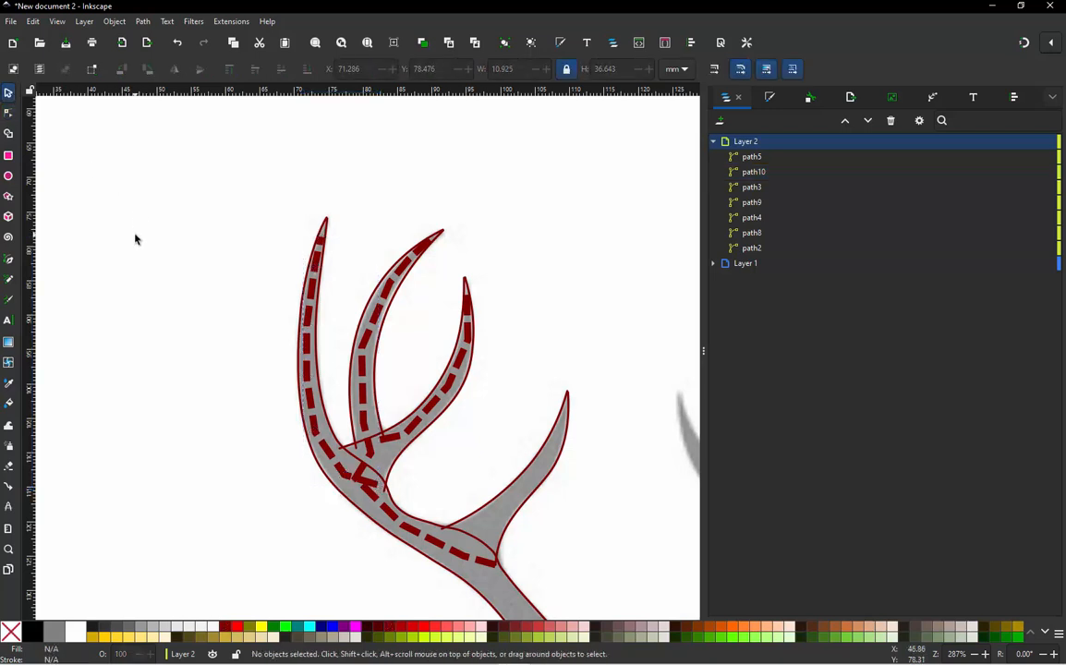
scroll(165, 278, down, 1)
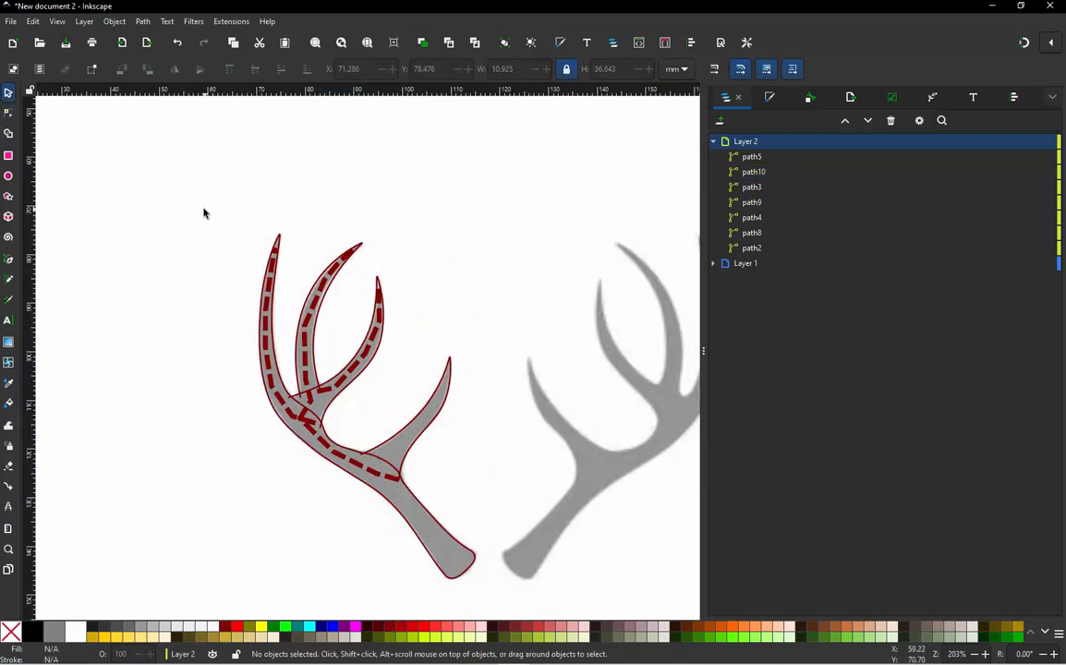
Generate a Stitch Plan Preview in Realistic View for all seven paths of the left antler and deselect everything
drag(204, 212, 502, 598)
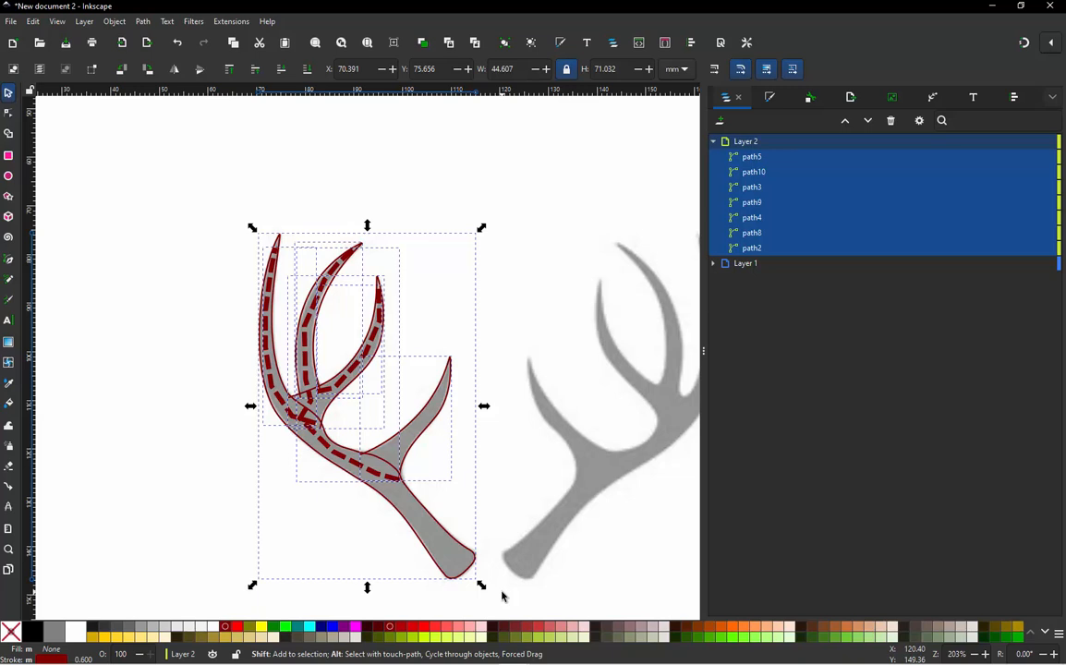
key(alt+shift+q)
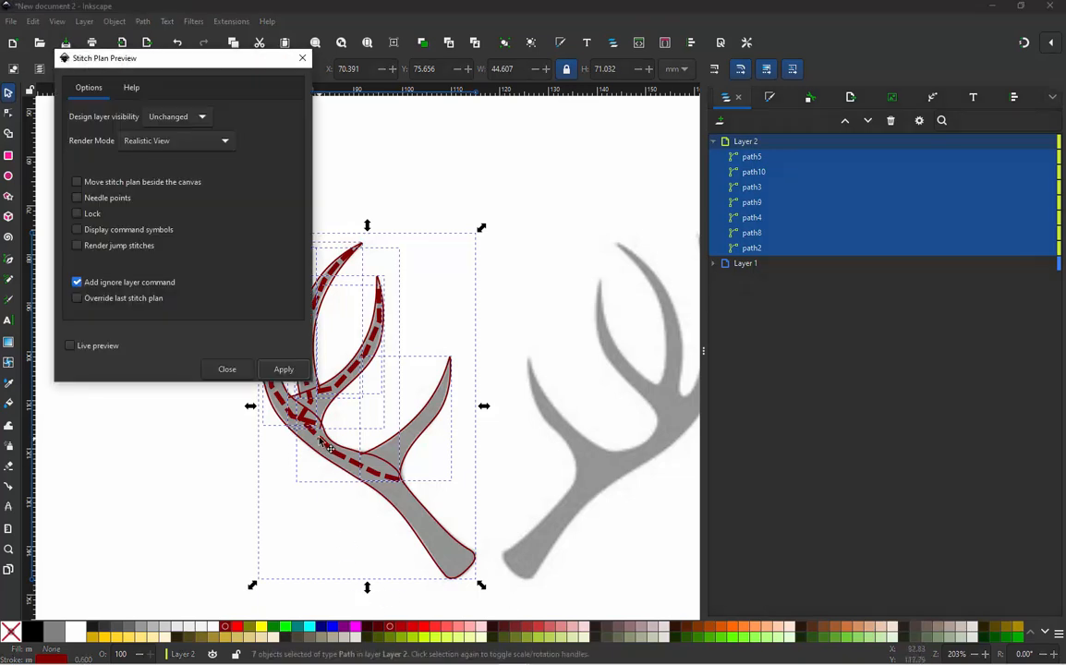
click(283, 369)
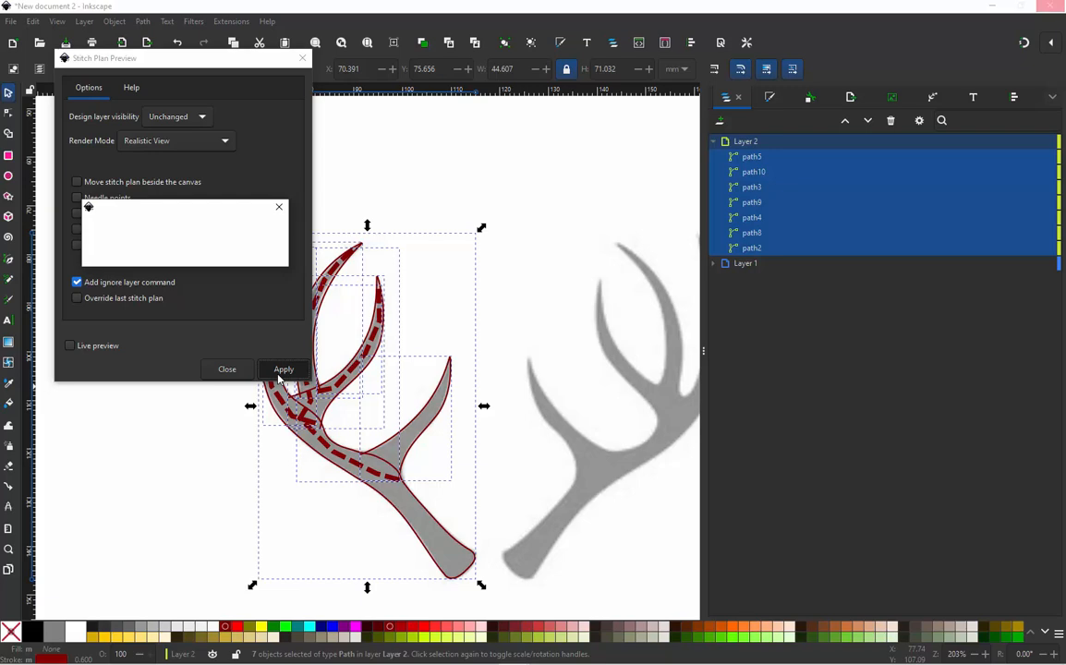
click(227, 370)
click(192, 420)
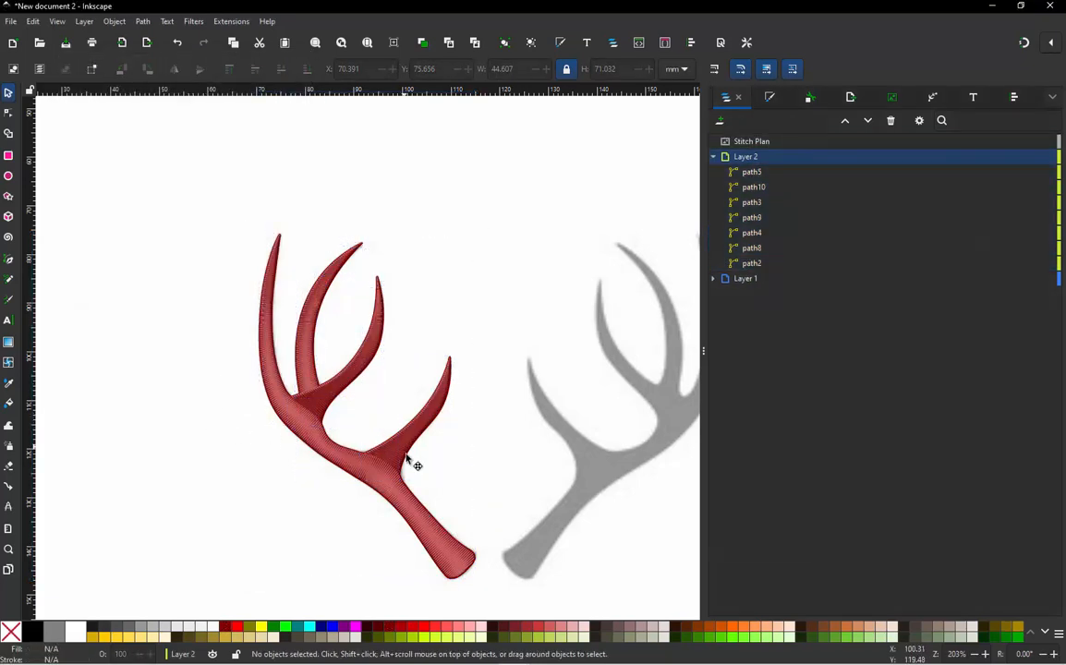
Examine the rendered satin stitching along the tines and body, and delete the Stitch Plan image
scroll(410, 471, up, 2)
scroll(409, 478, up, 2)
scroll(411, 483, down, 1)
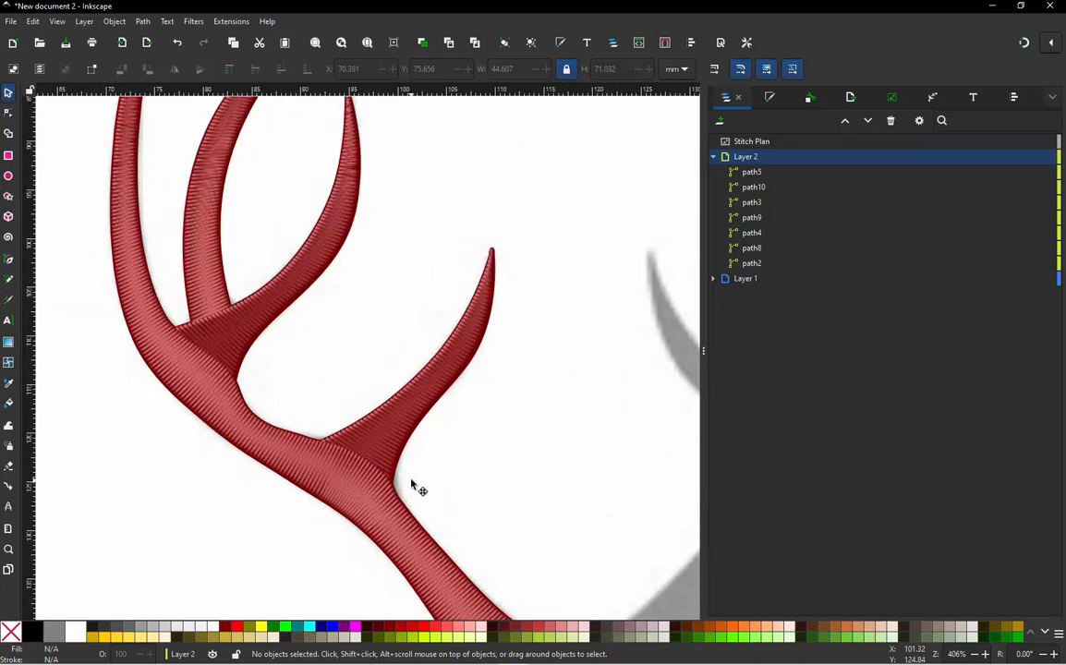
scroll(399, 511, down, 2)
scroll(292, 263, up, 2)
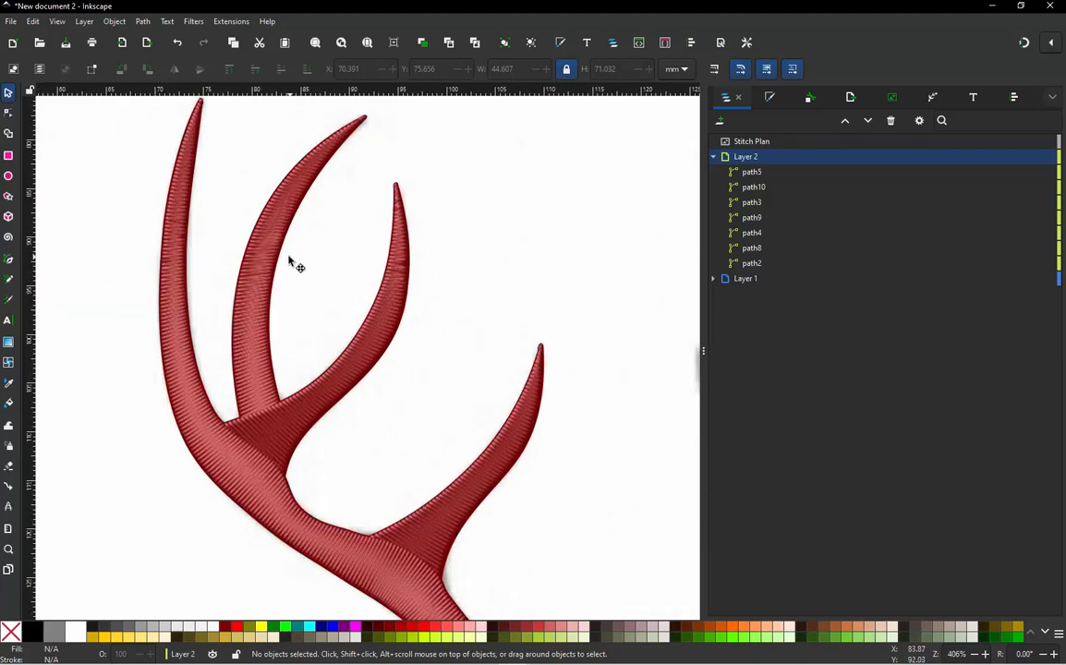
scroll(351, 423, down, 3)
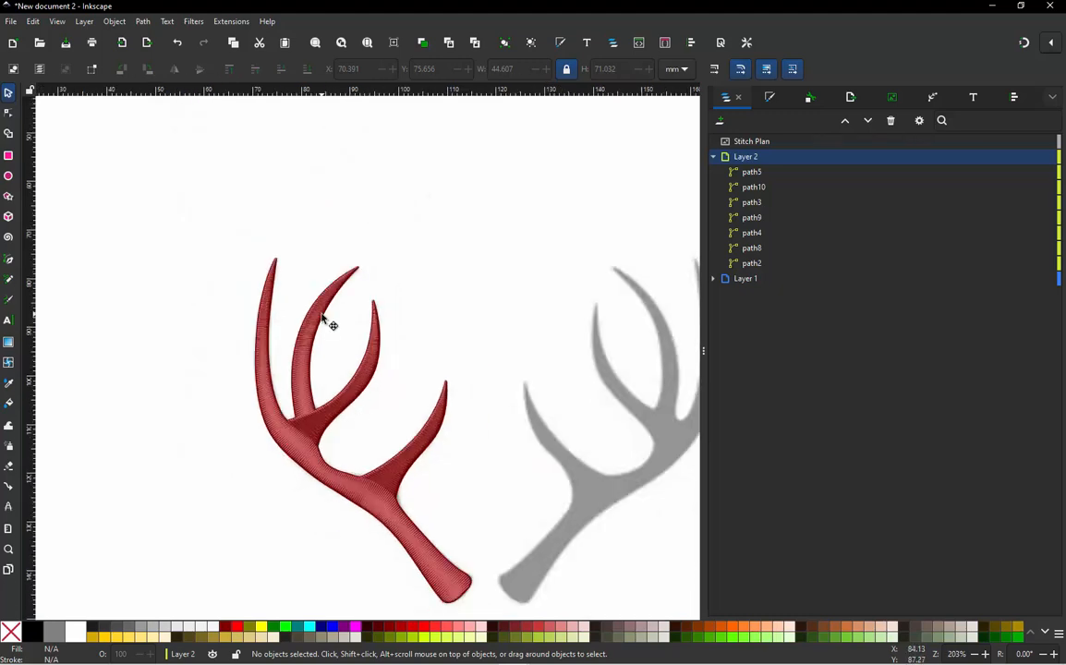
scroll(359, 442, up, 1)
click(359, 443)
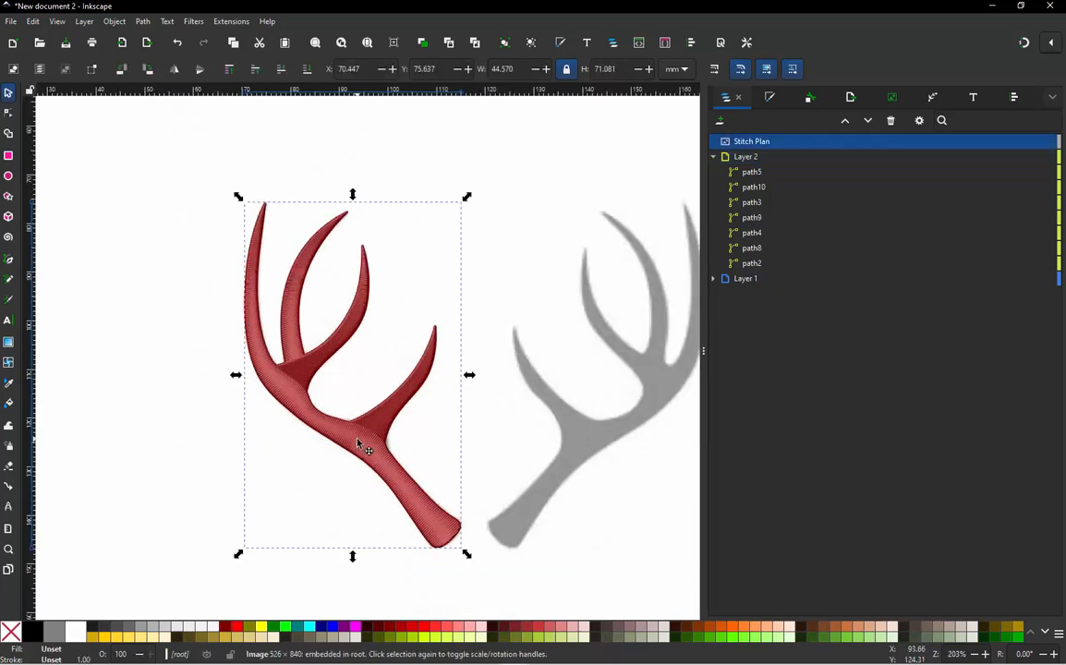
key(Delete)
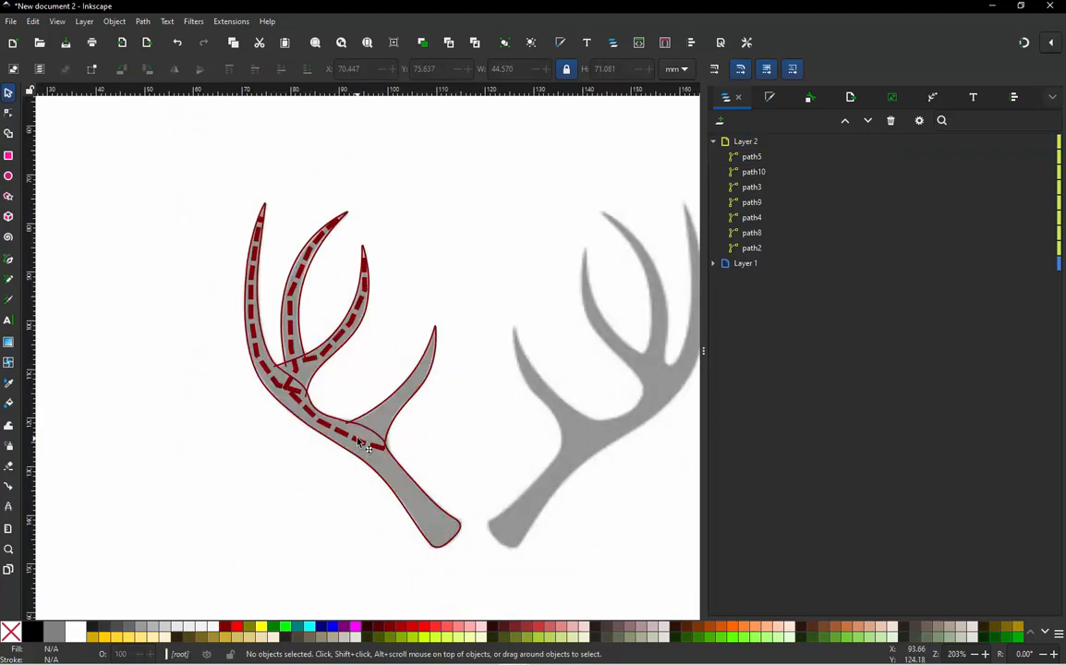
key(shift)
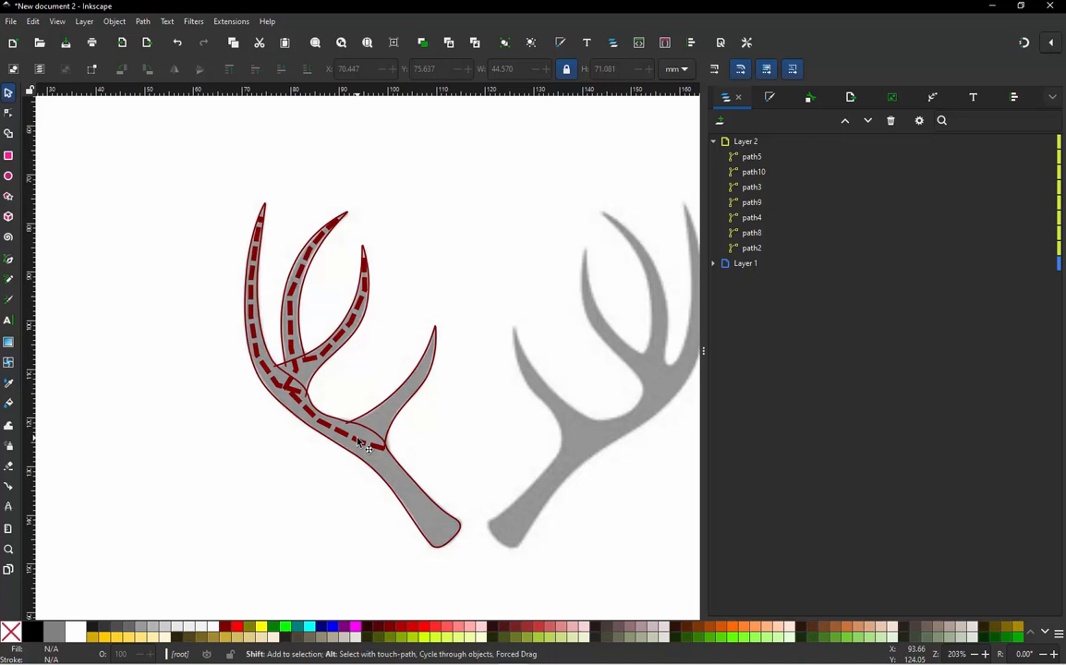
key(alt+shift+q)
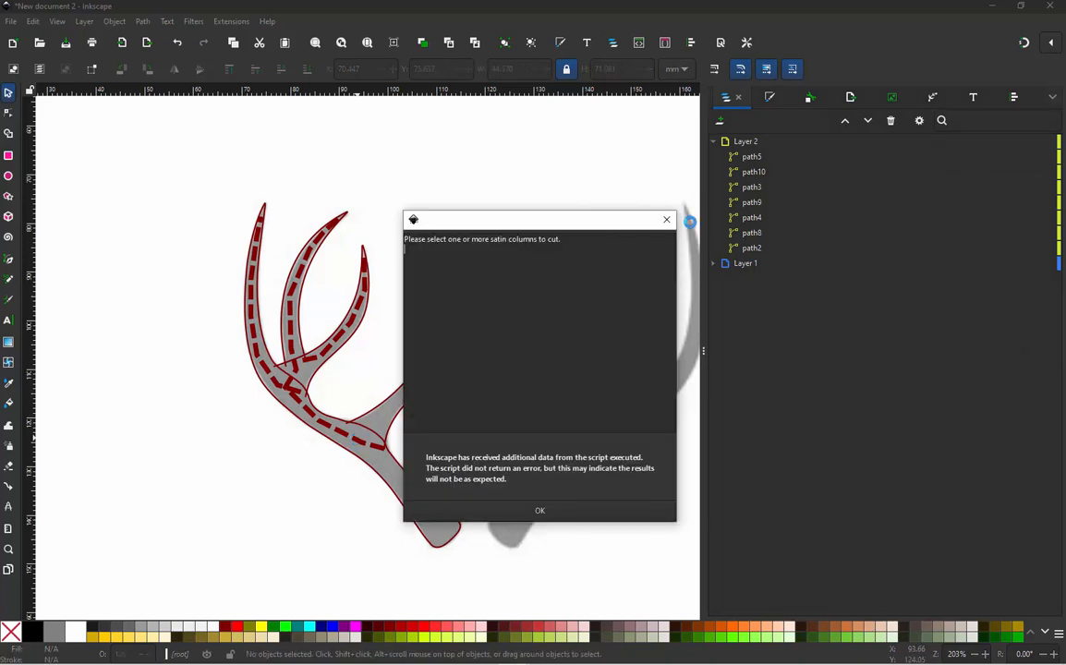
click(666, 219)
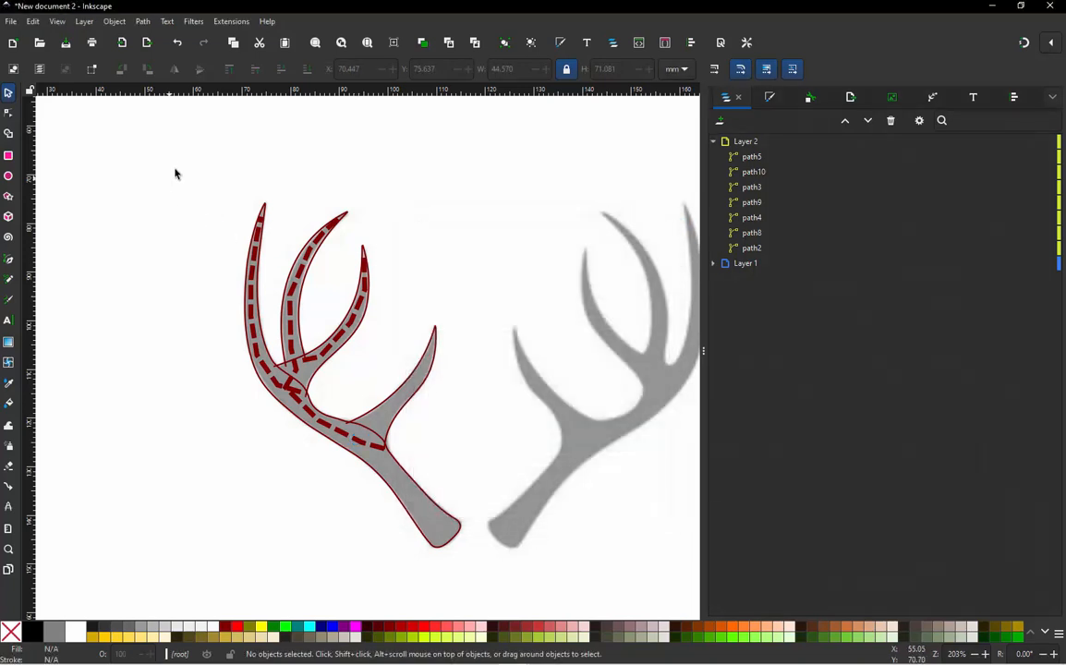
Simulate the stitching of all left antler paths, show the jump markers, and check the design info for jumps and trims
drag(181, 159, 505, 574)
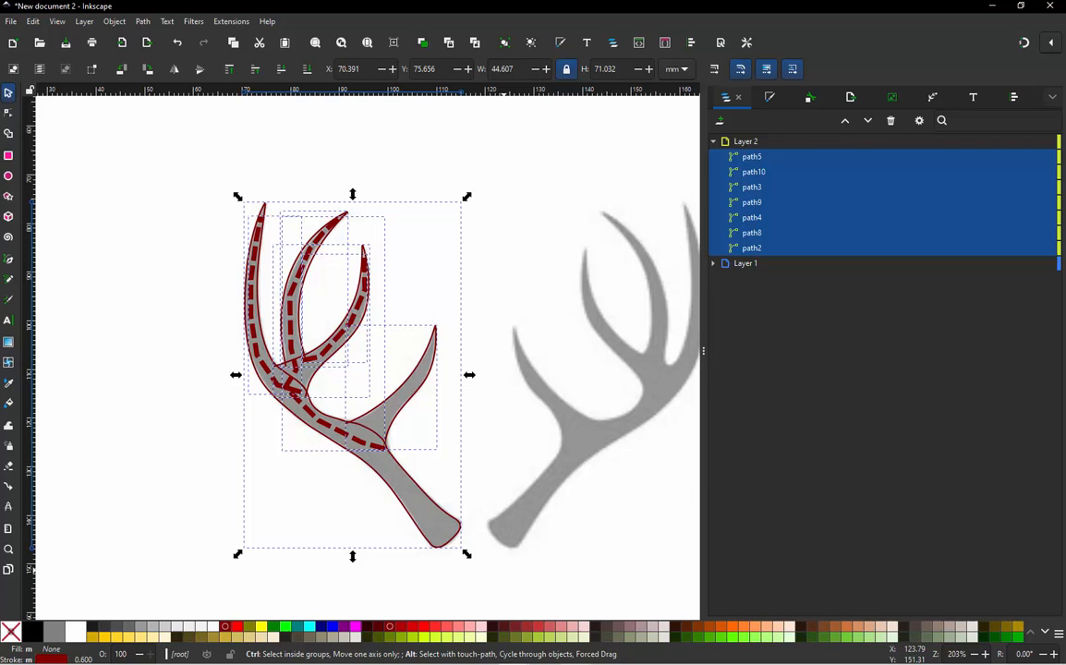
mouse_move(642, 663)
click(606, 653)
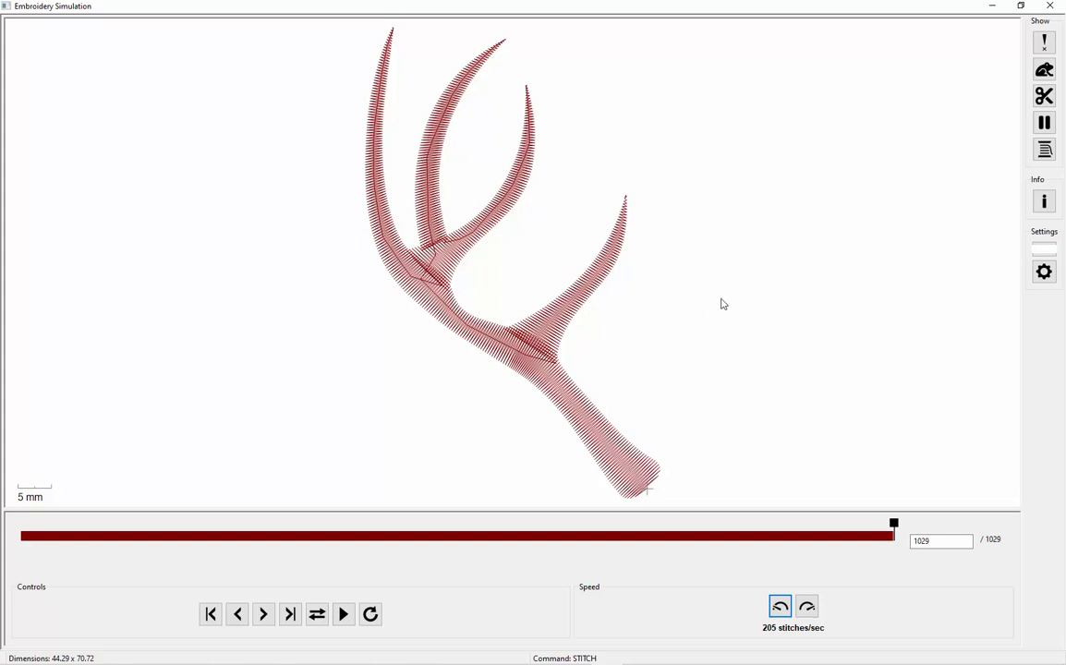
click(1046, 74)
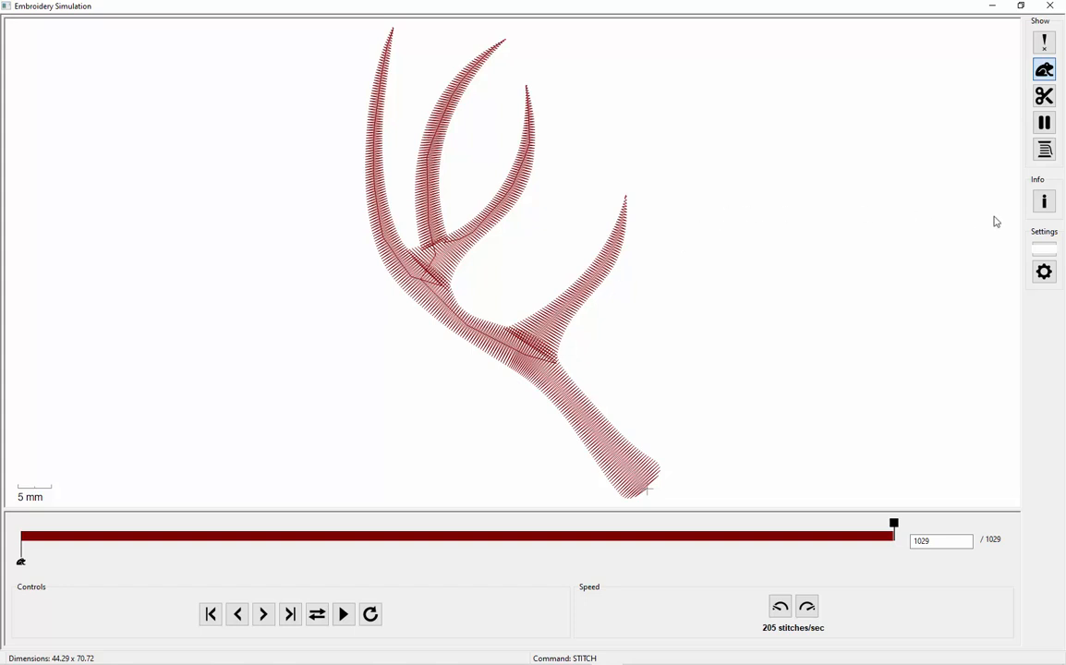
click(1042, 203)
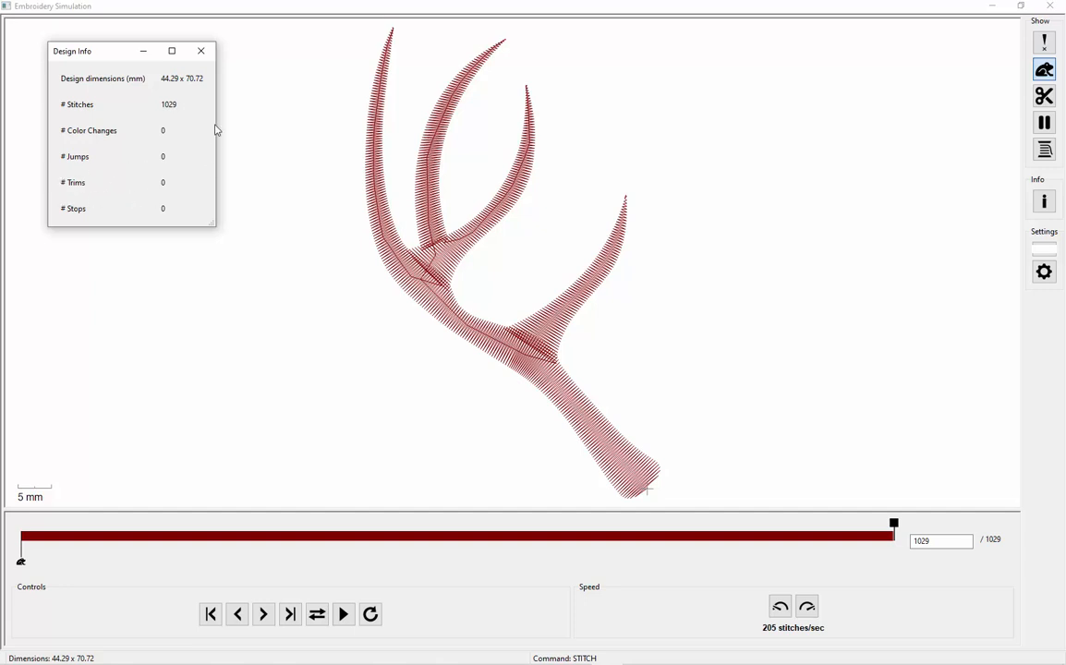
click(209, 53)
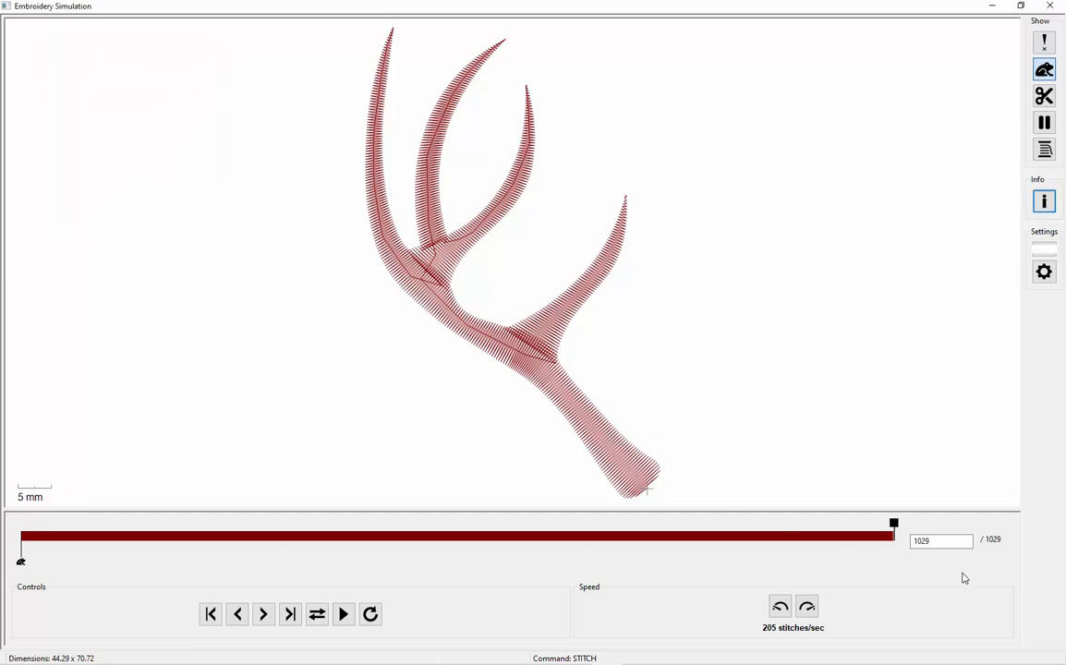
Scrub the simulation back to about stitch 533 and forward to the end, close the simulator, and deselect the paths
drag(893, 524, 476, 580)
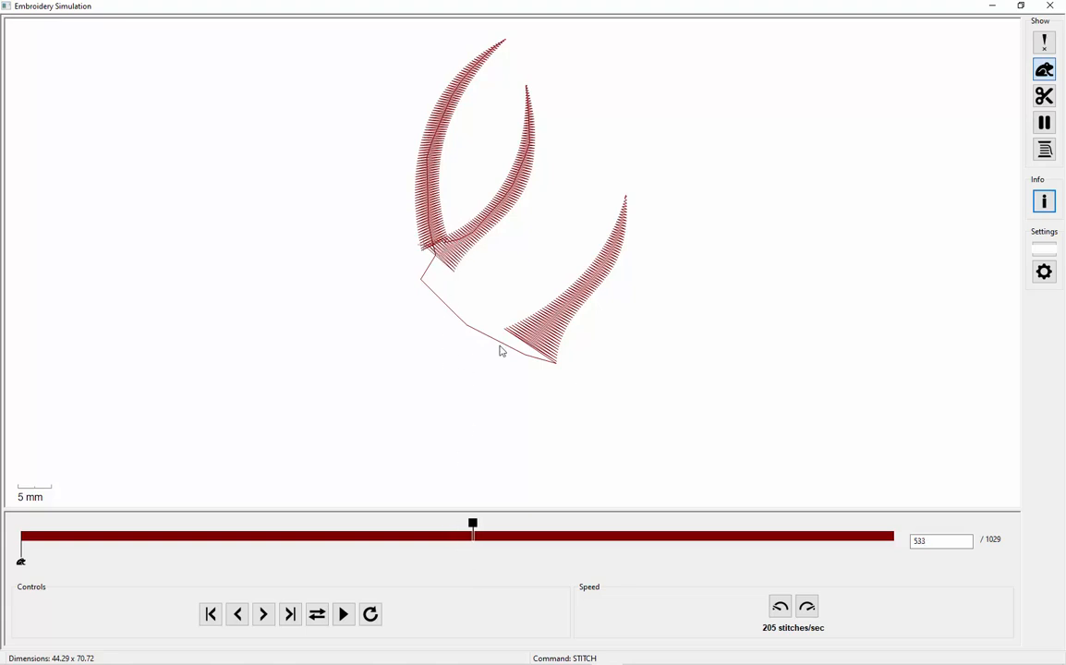
drag(478, 526, 934, 539)
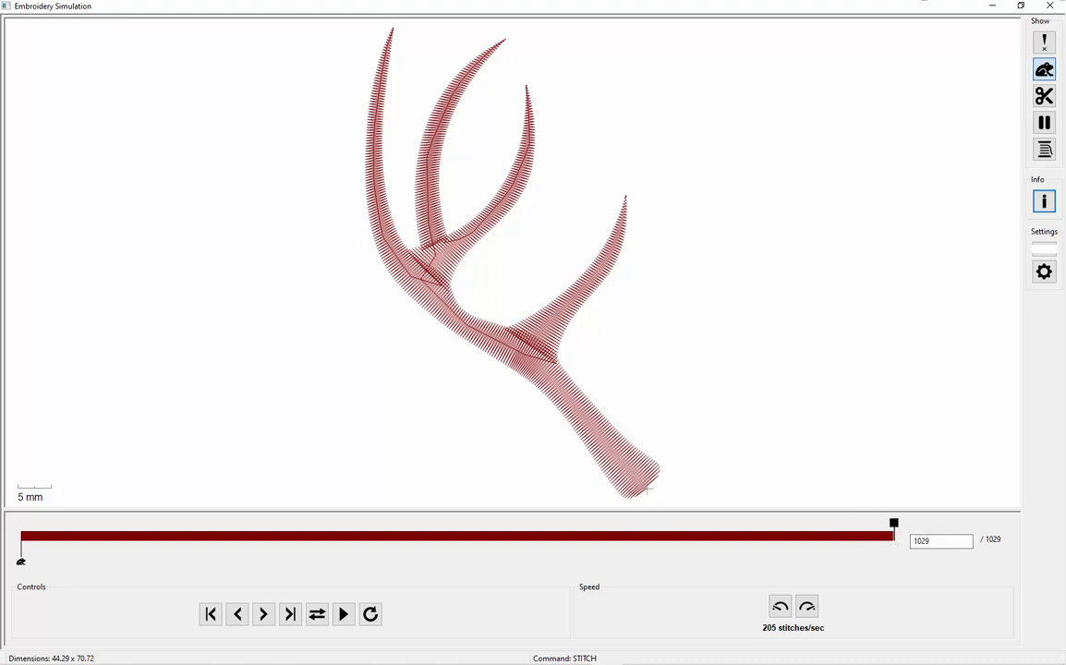
click(1053, 8)
click(146, 216)
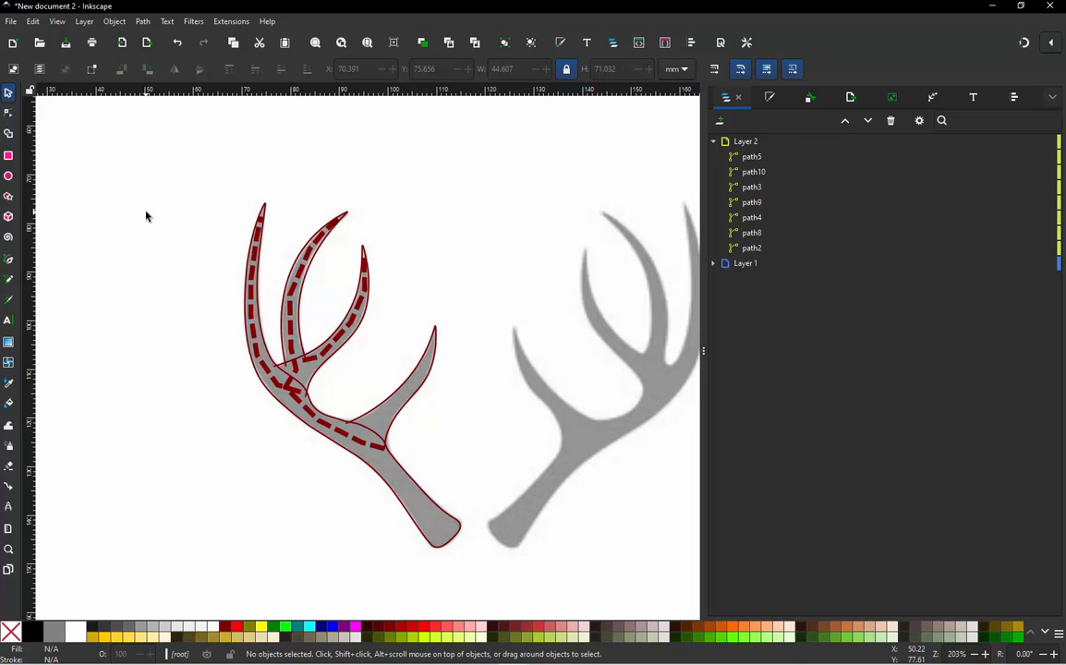
Start a straight-segment Pen path on the right antler's outer edge and trace around the outermost tine to its inner base
scroll(233, 293, down, 1)
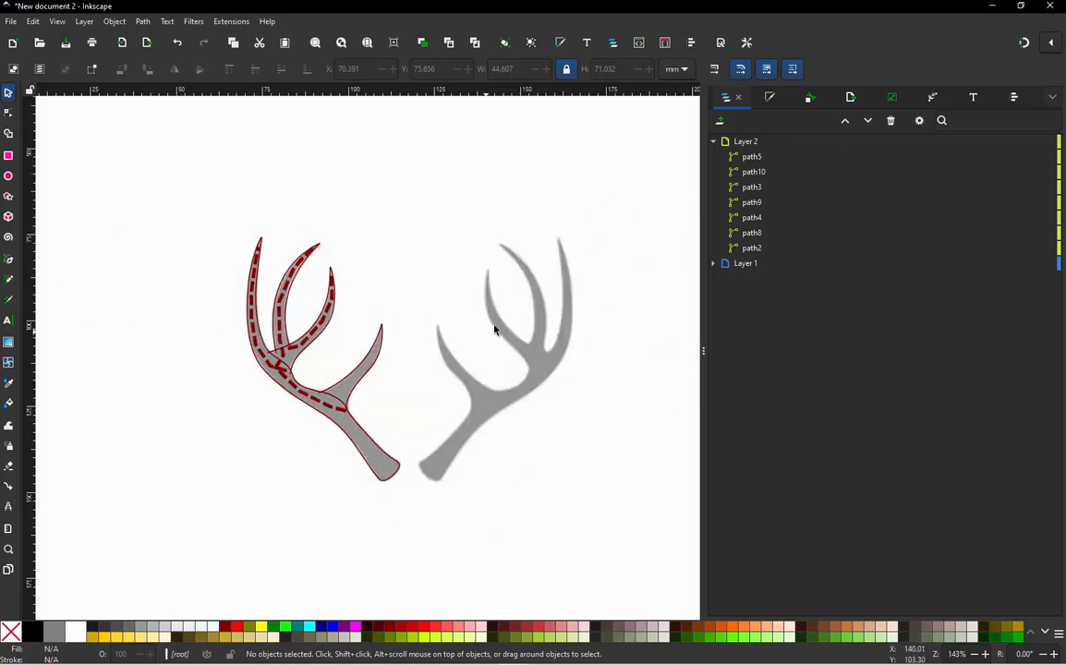
scroll(496, 328, up, 1)
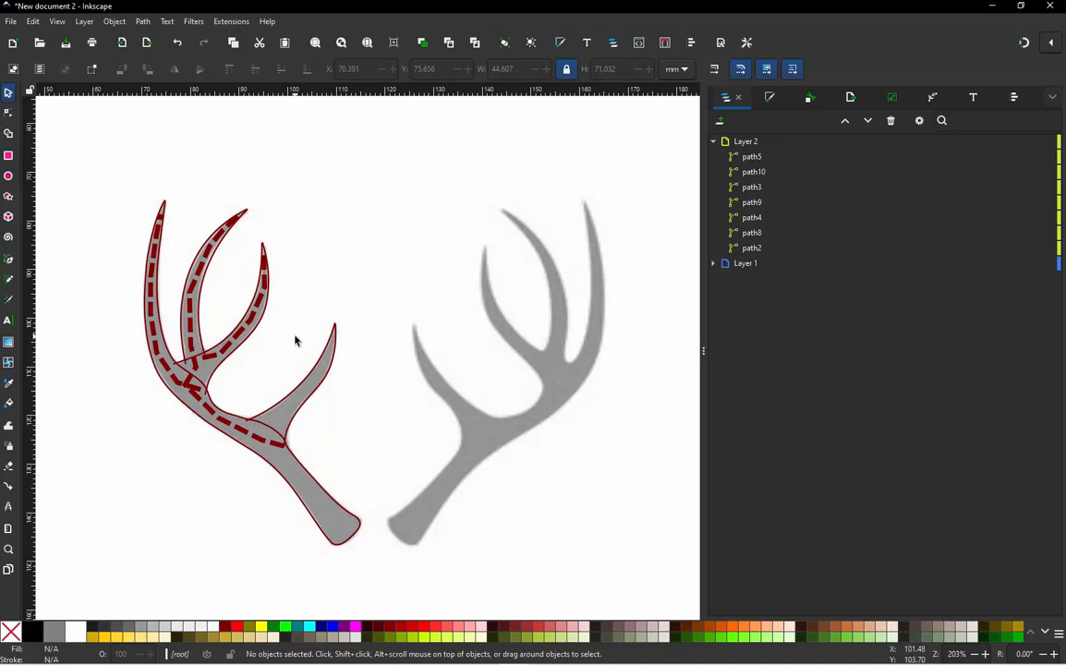
key(b)
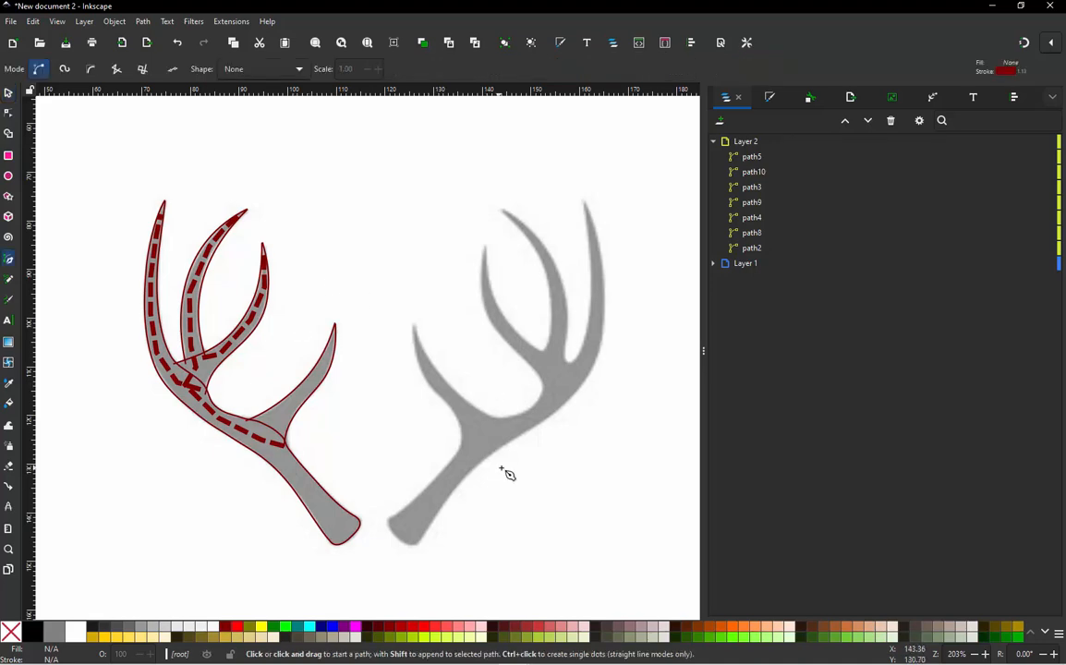
scroll(583, 397, up, 2)
scroll(398, 397, down, 2)
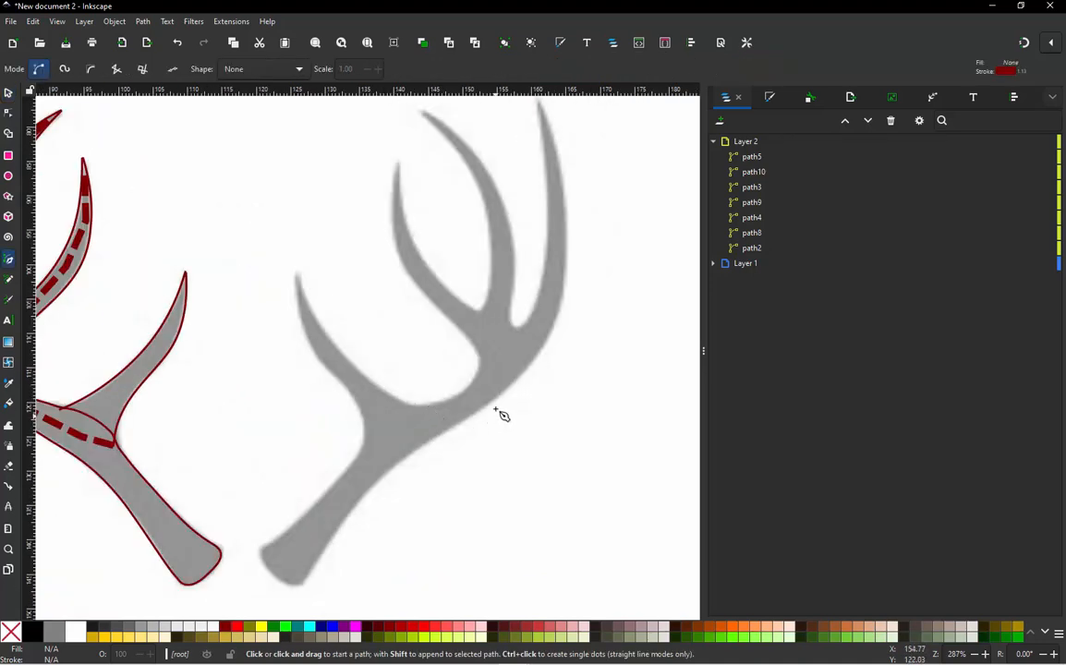
scroll(500, 411, up, 2)
scroll(413, 436, down, 2)
scroll(500, 339, up, 1)
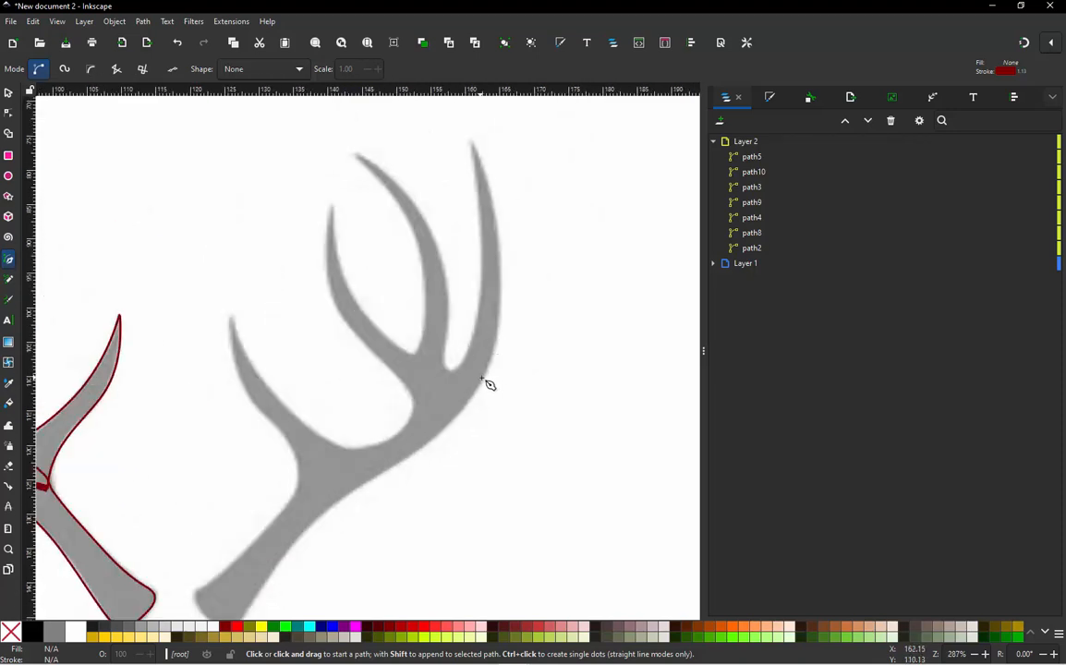
click(481, 377)
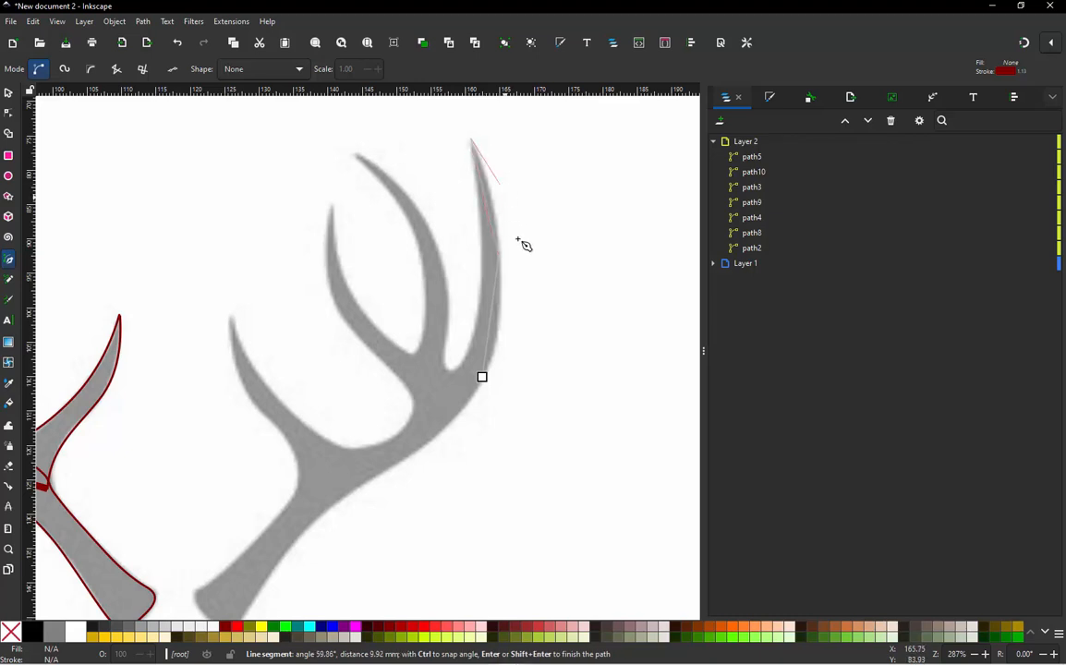
scroll(522, 244, up, 1)
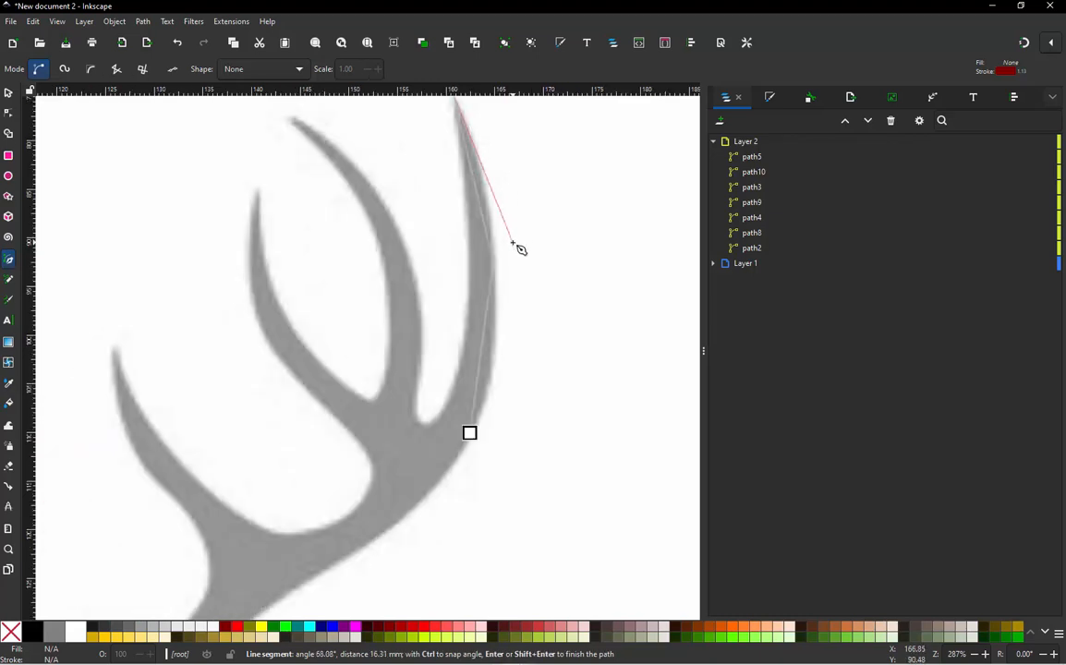
click(470, 275)
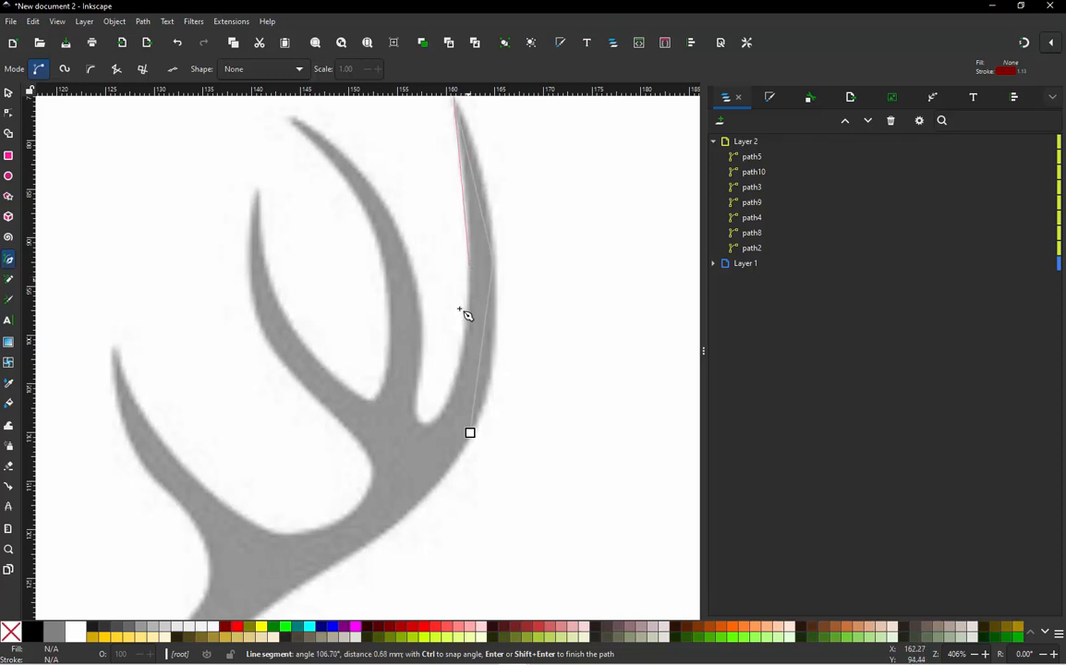
click(445, 406)
Continue the Pen outline across the gap and around the right antler's second tine, ending at its inner base
click(412, 409)
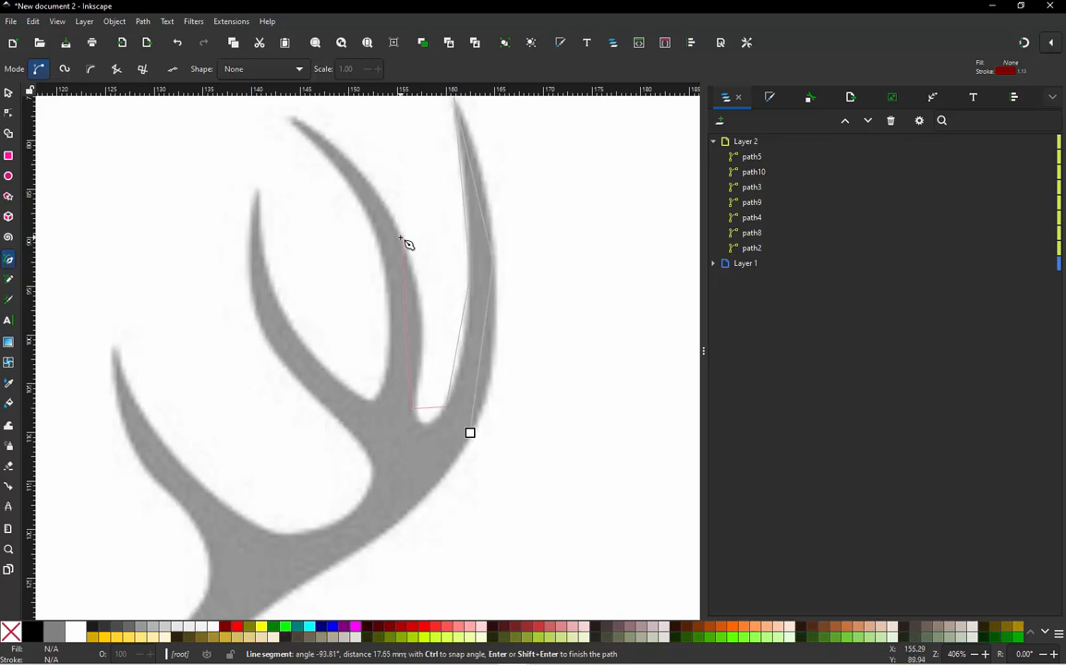
click(402, 240)
click(287, 118)
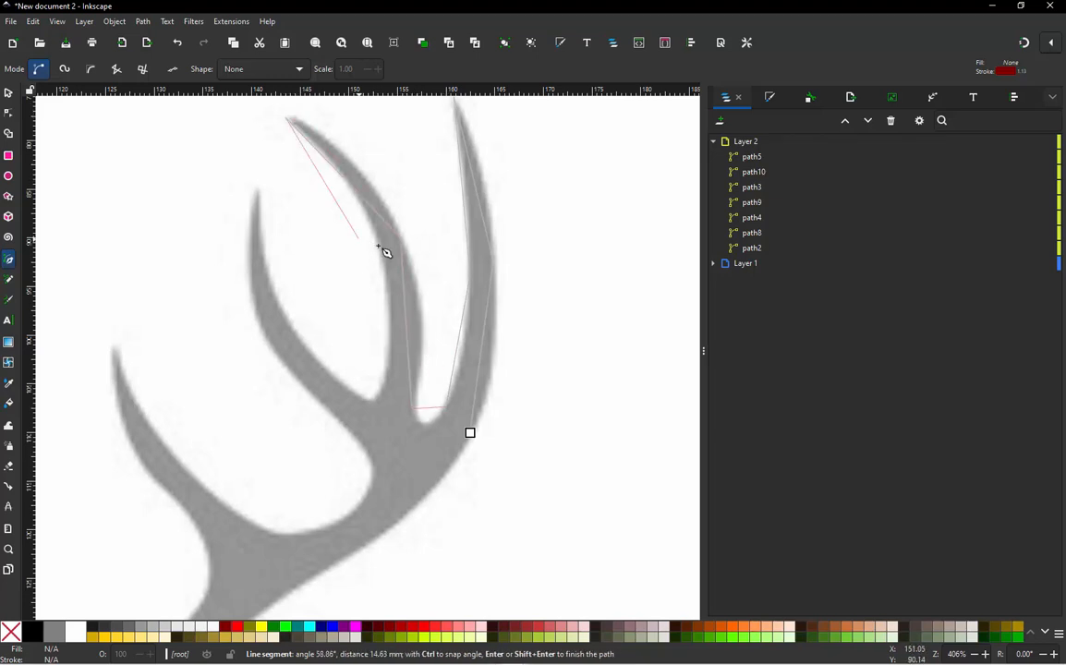
click(381, 246)
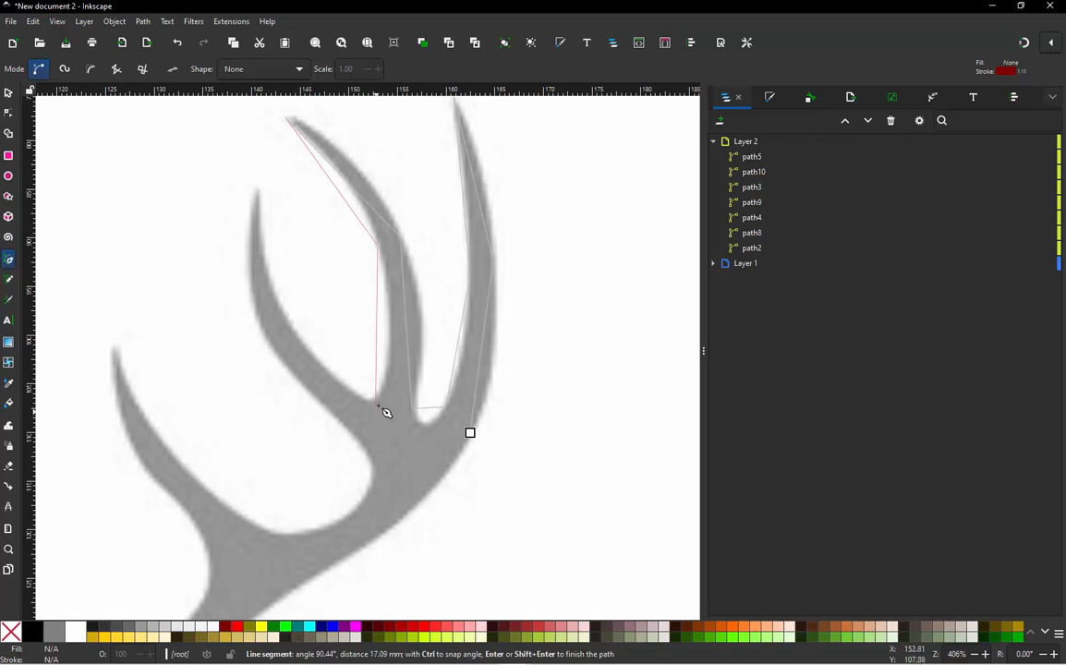
ctrl+scroll(379, 399, up, 2)
ctrl+scroll(376, 399, up, 1)
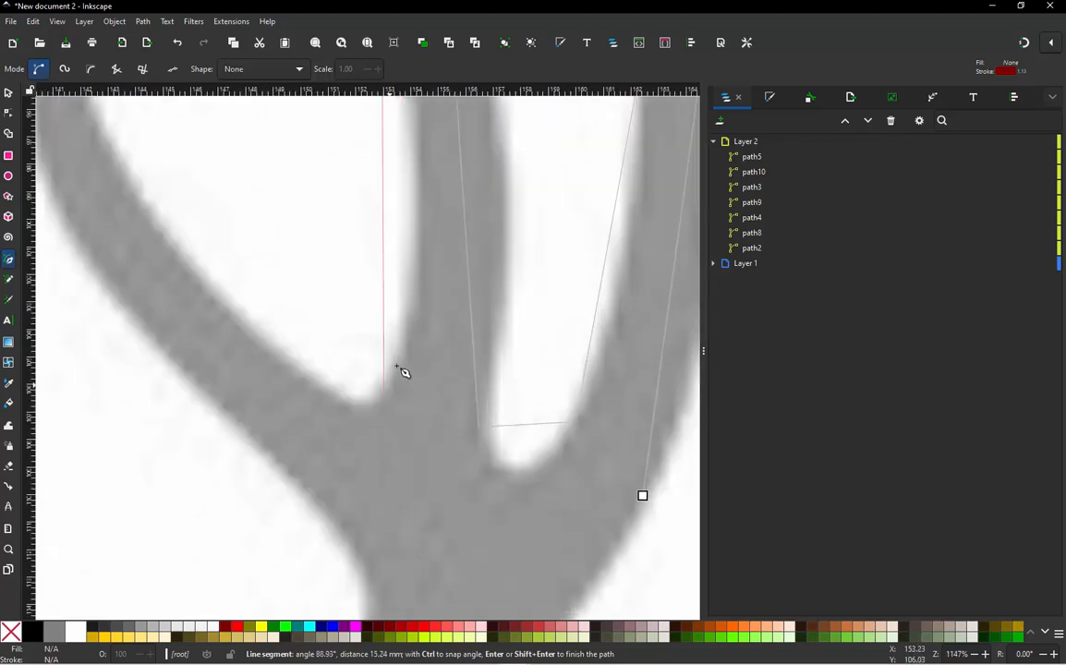
click(402, 353)
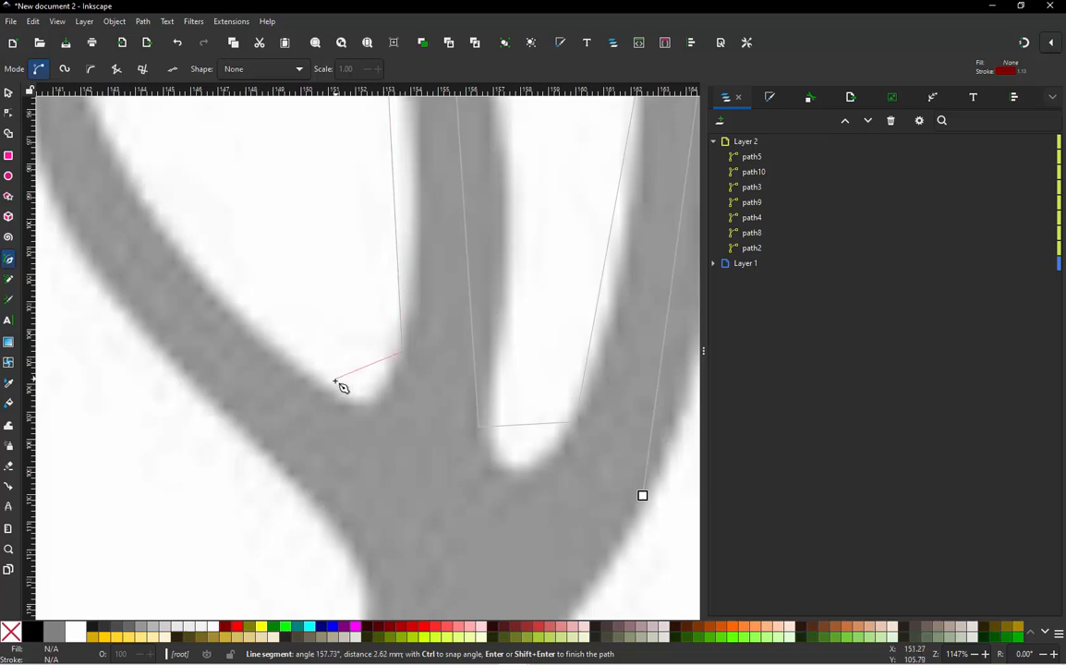
Continue the Pen outline around the right antler's third tine, up its inner edge to the tip and down to its outer base
click(111, 148)
ctrl+scroll(337, 342, down, 1)
ctrl+scroll(344, 350, down, 1)
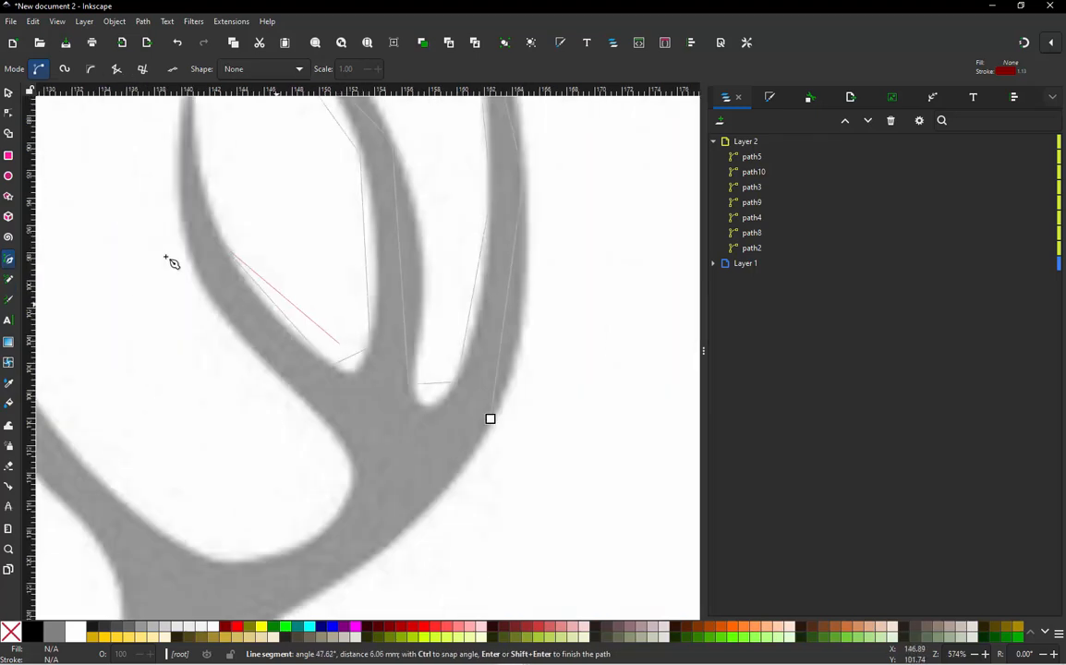
ctrl+scroll(166, 256, down, 1)
ctrl+scroll(142, 107, up, 1)
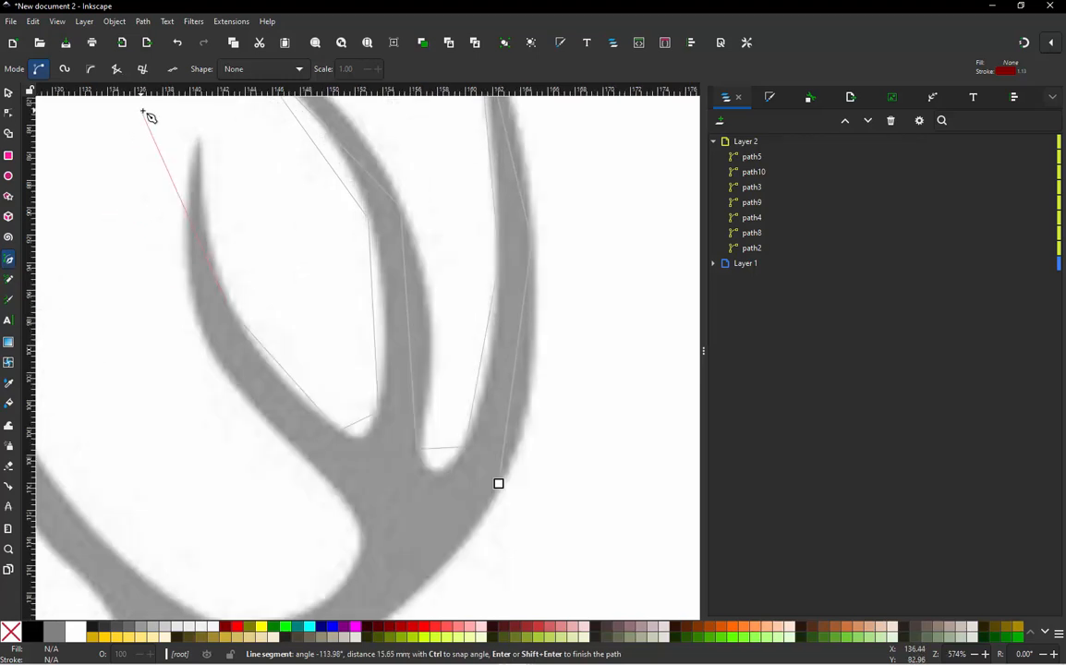
click(199, 137)
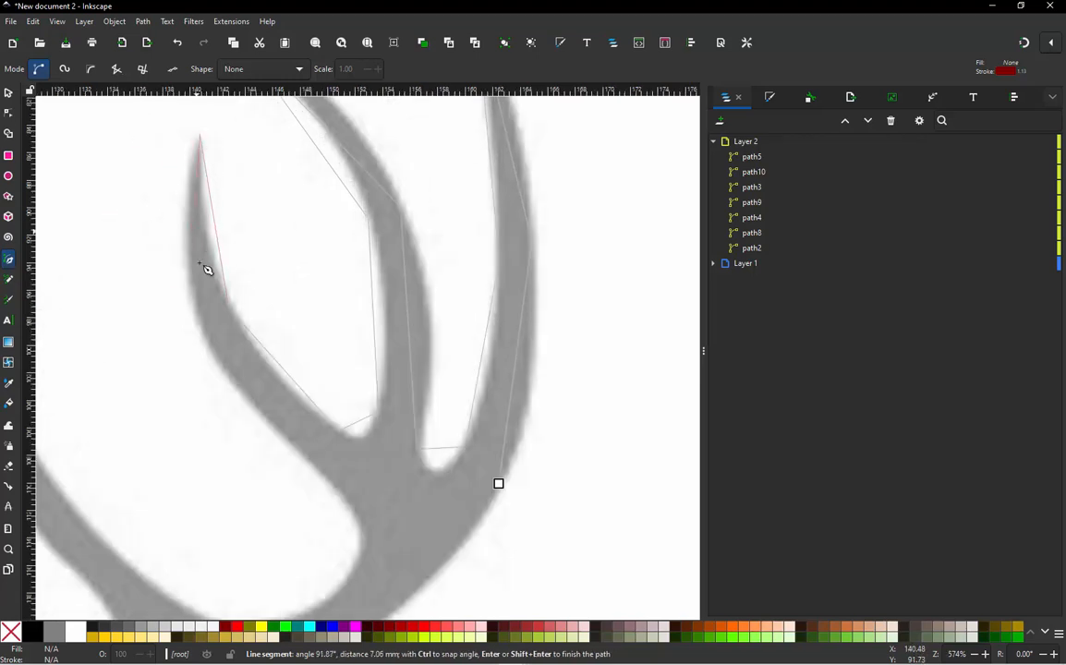
click(198, 326)
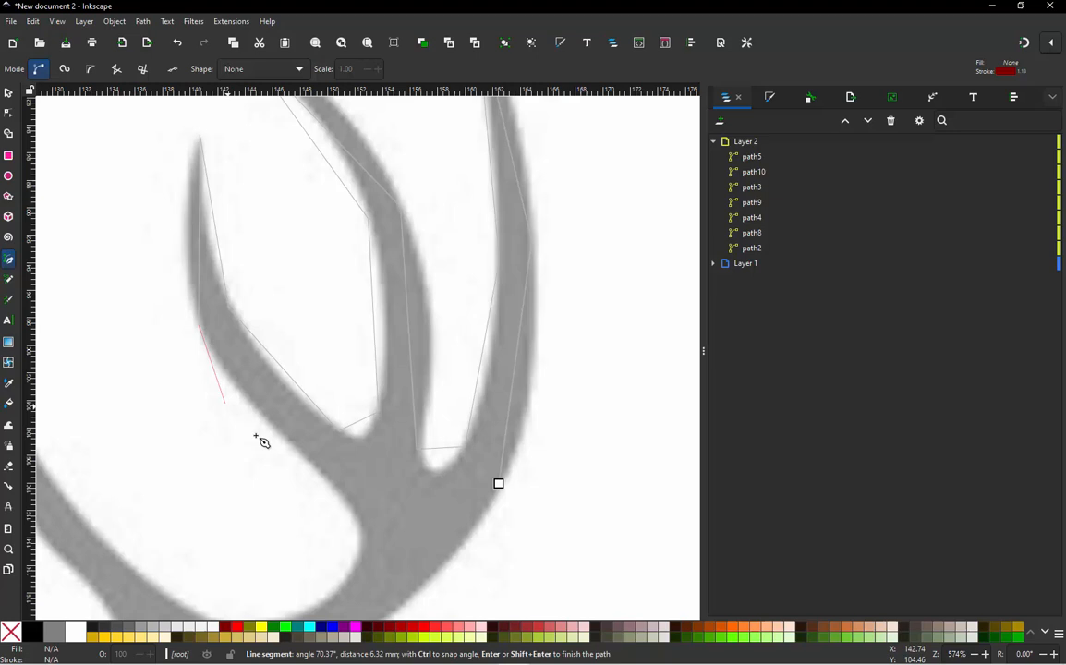
click(318, 470)
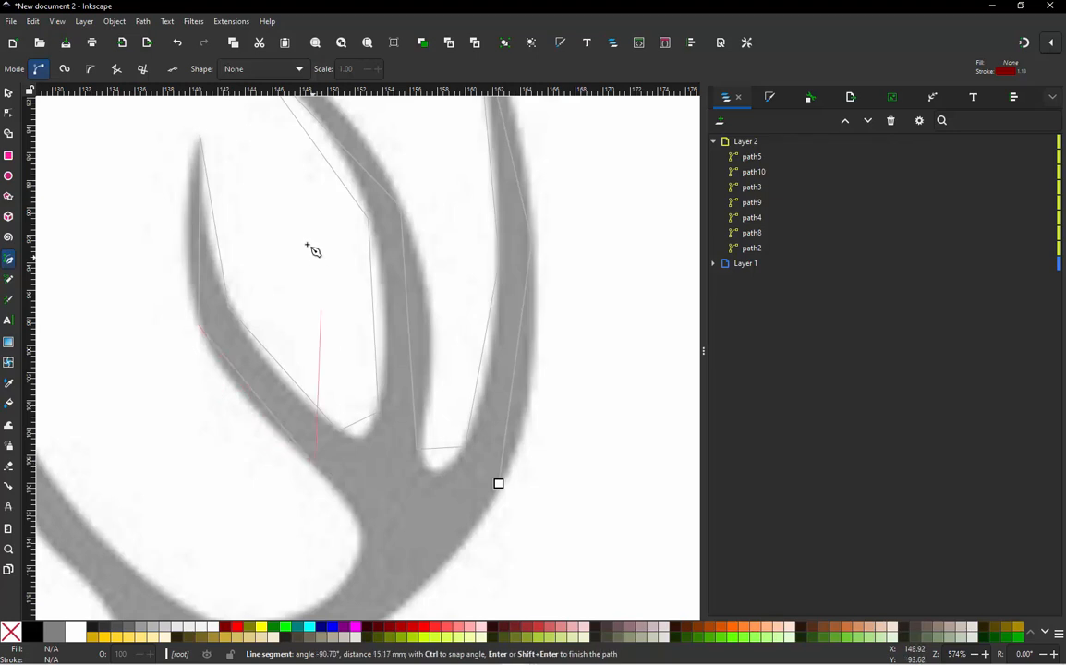
Extend the outline across the wide gap and around the tip of the right antler's fourth, innermost tine
scroll(312, 248, down, 3)
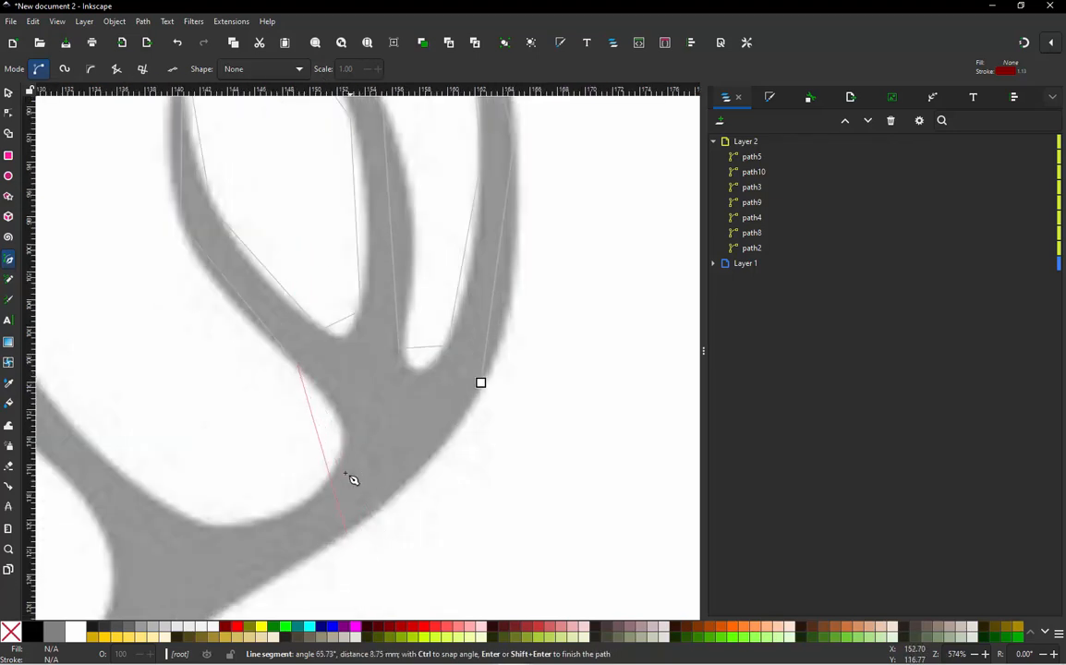
click(335, 470)
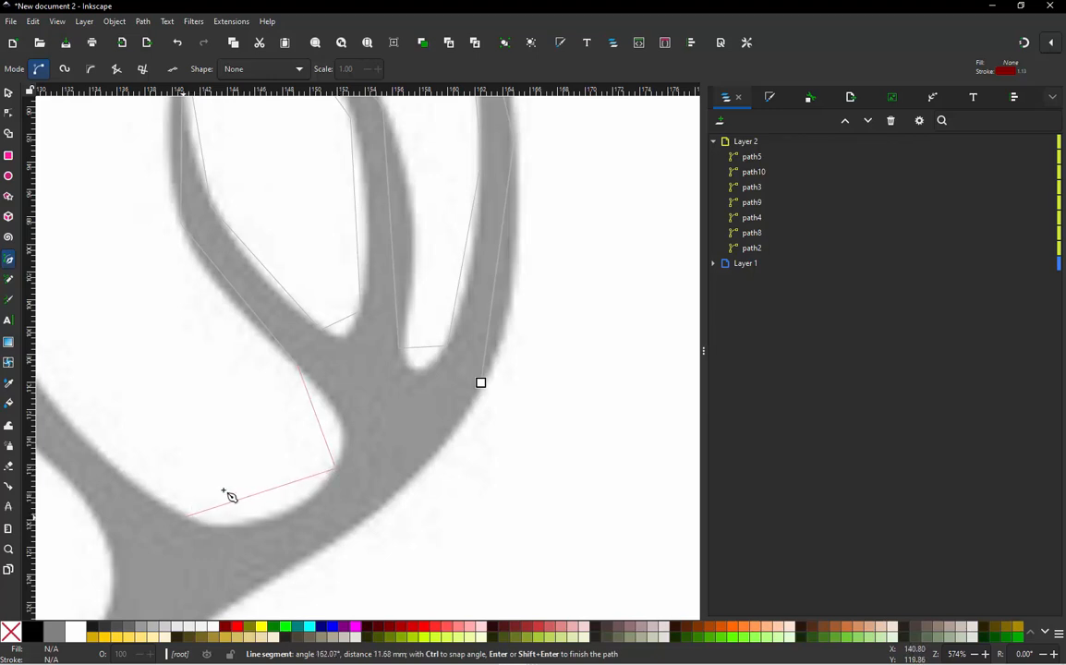
ctrl+scroll(328, 492, down, 2)
ctrl+scroll(194, 447, up, 1)
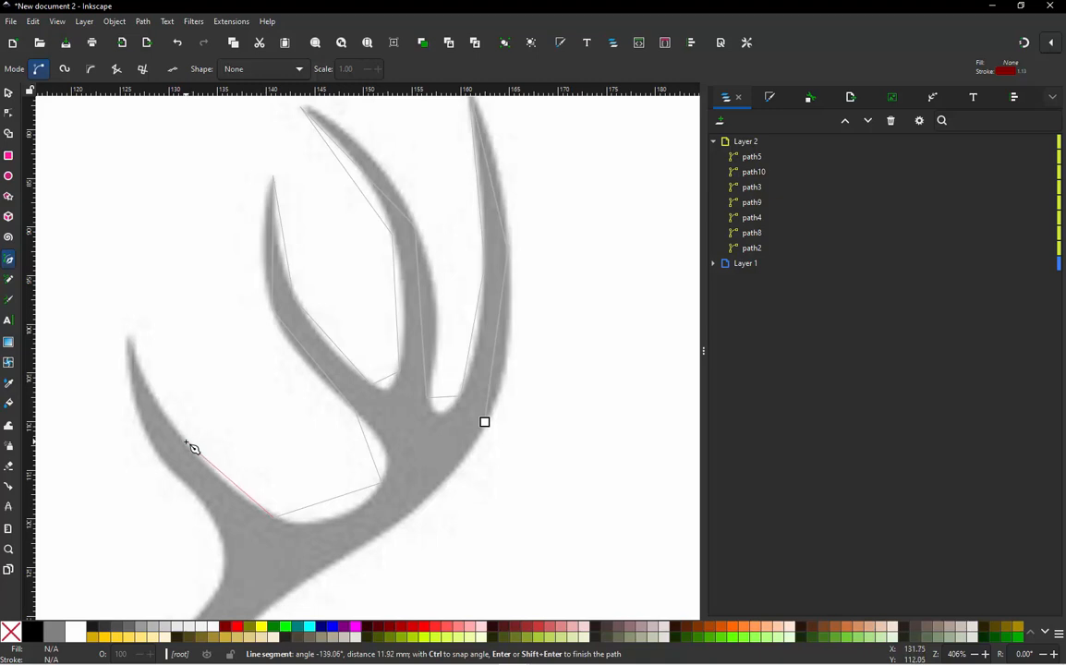
click(189, 448)
click(127, 341)
click(165, 476)
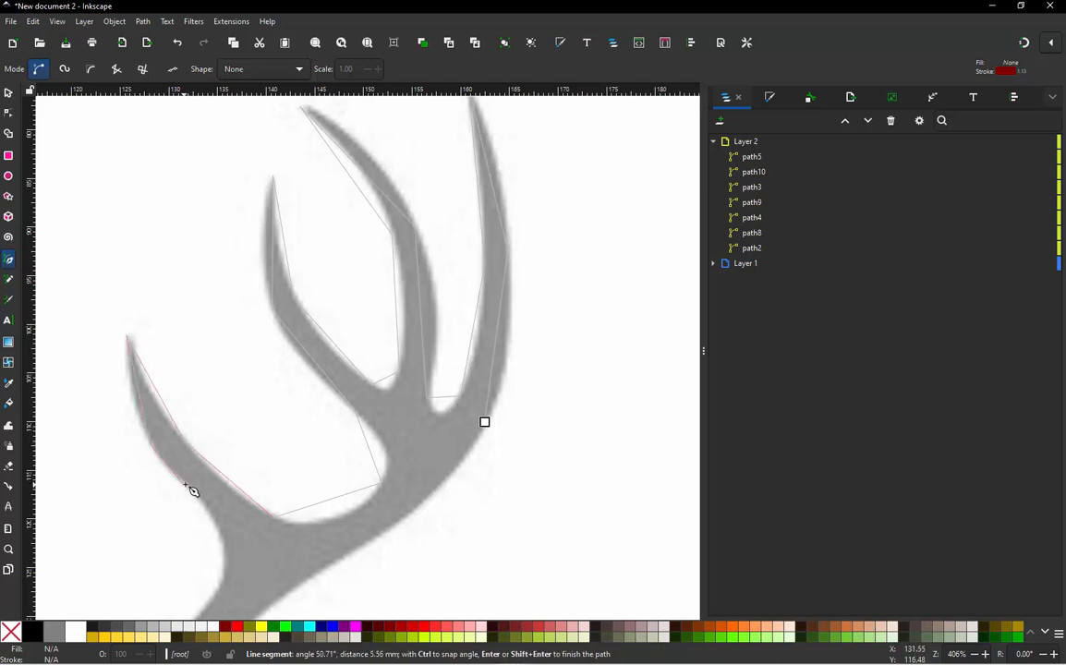
Trace from the fourth tine's base down the inner side of the main stem and around the antler's rounded base
scroll(319, 393, down, 1)
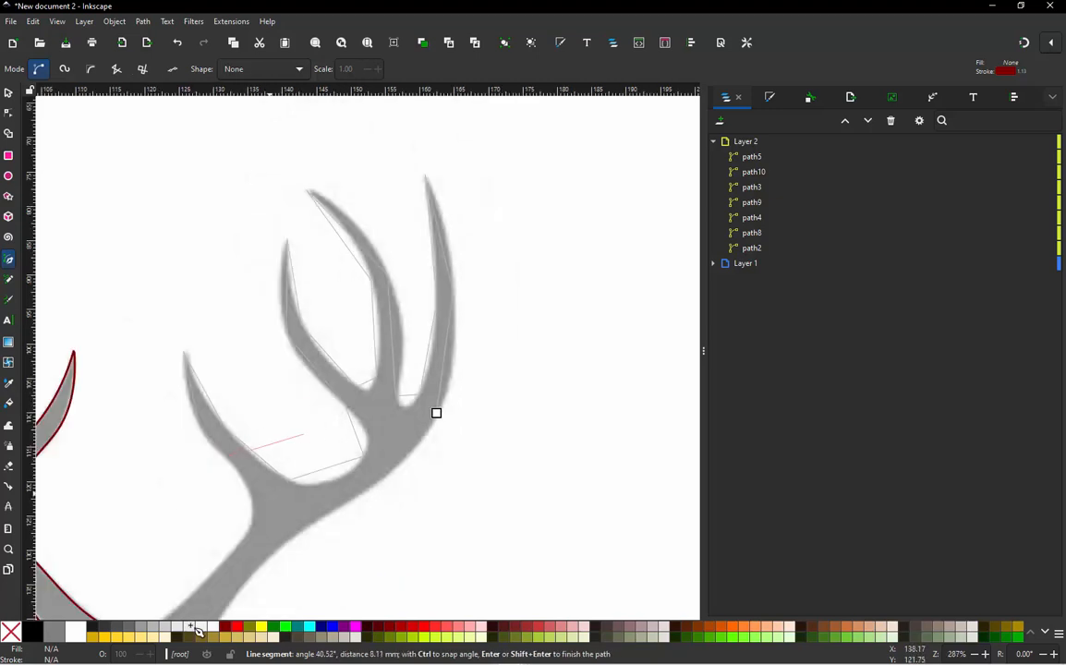
scroll(245, 536, up, 1)
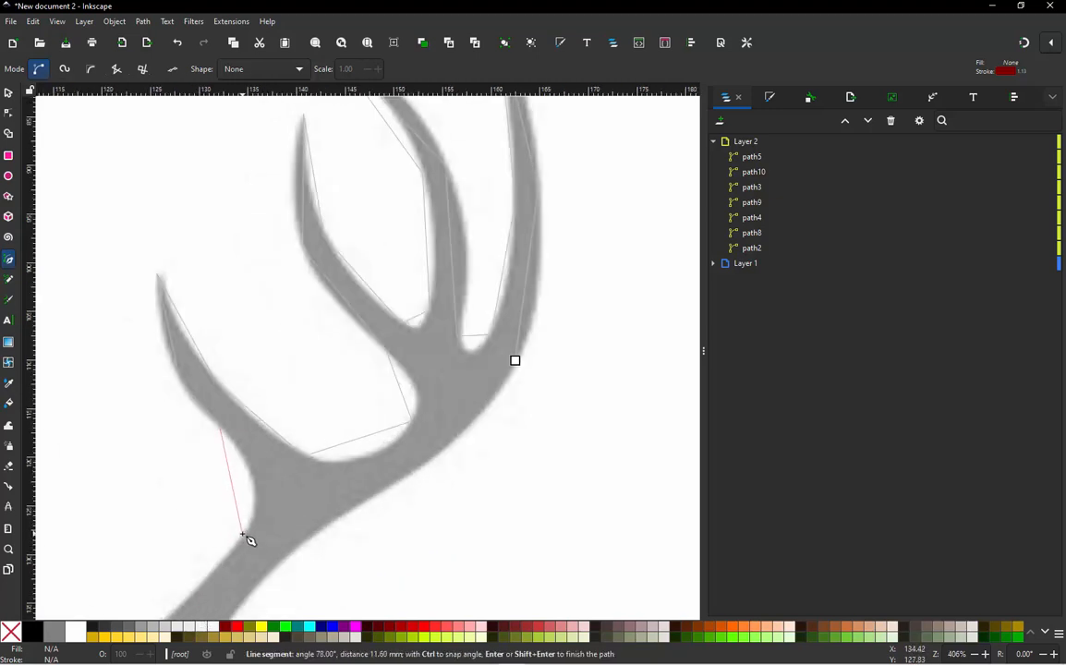
click(242, 534)
scroll(356, 380, down, 1)
scroll(216, 529, up, 2)
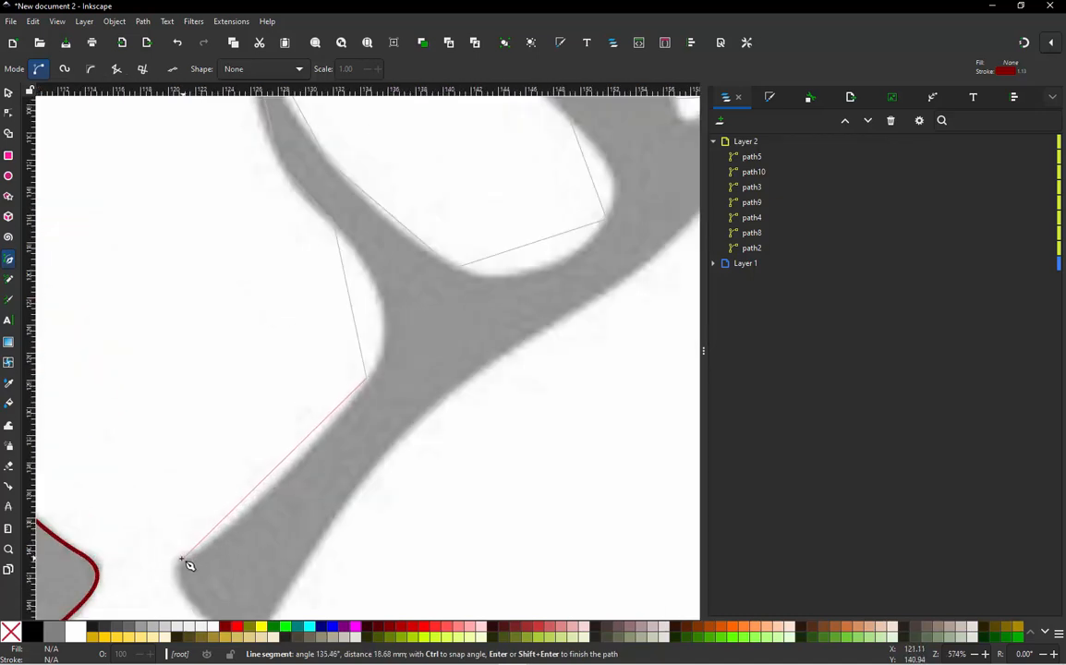
scroll(148, 442, down, 1)
click(170, 506)
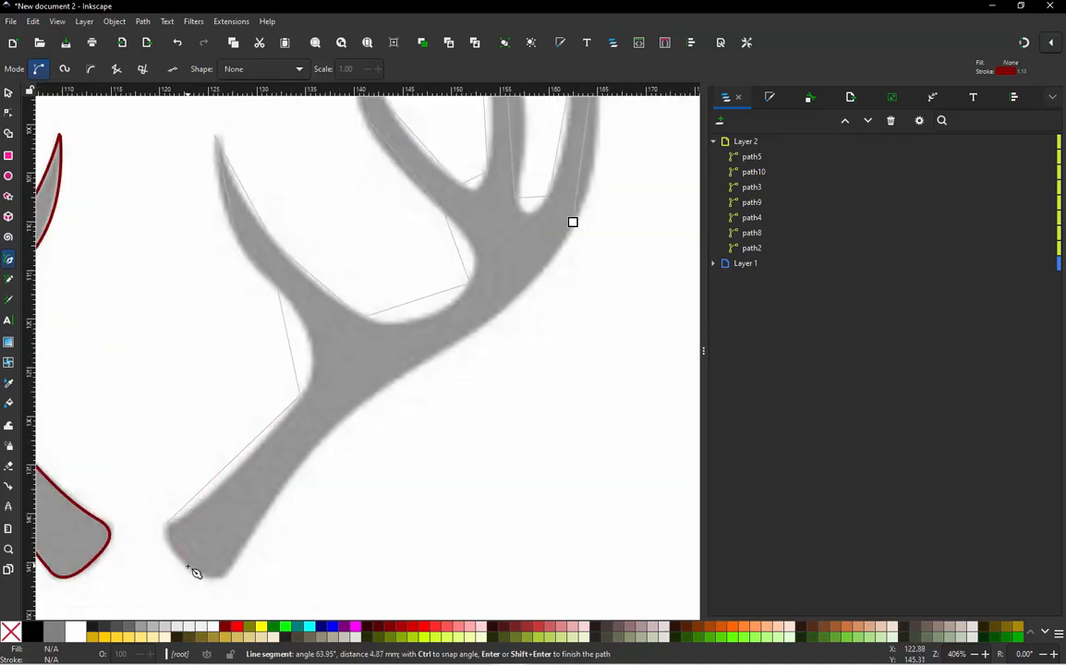
scroll(195, 570, up, 2)
click(213, 573)
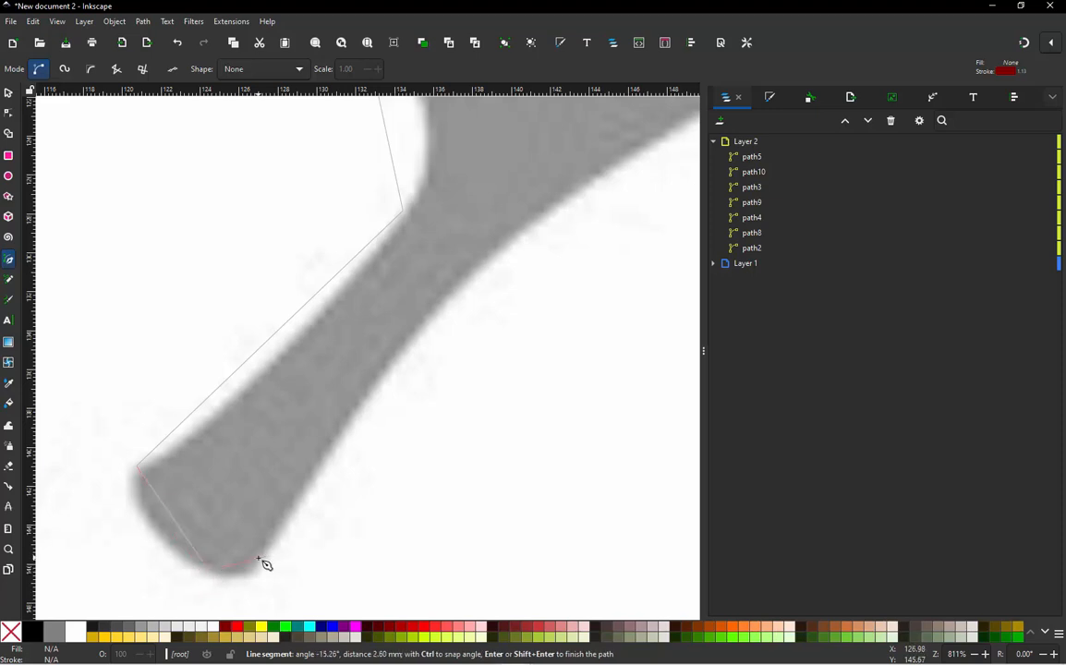
Trace up the main stem's outer edge and close the path at its starting node
scroll(263, 562, down, 2)
scroll(332, 503, down, 1)
scroll(375, 438, up, 1)
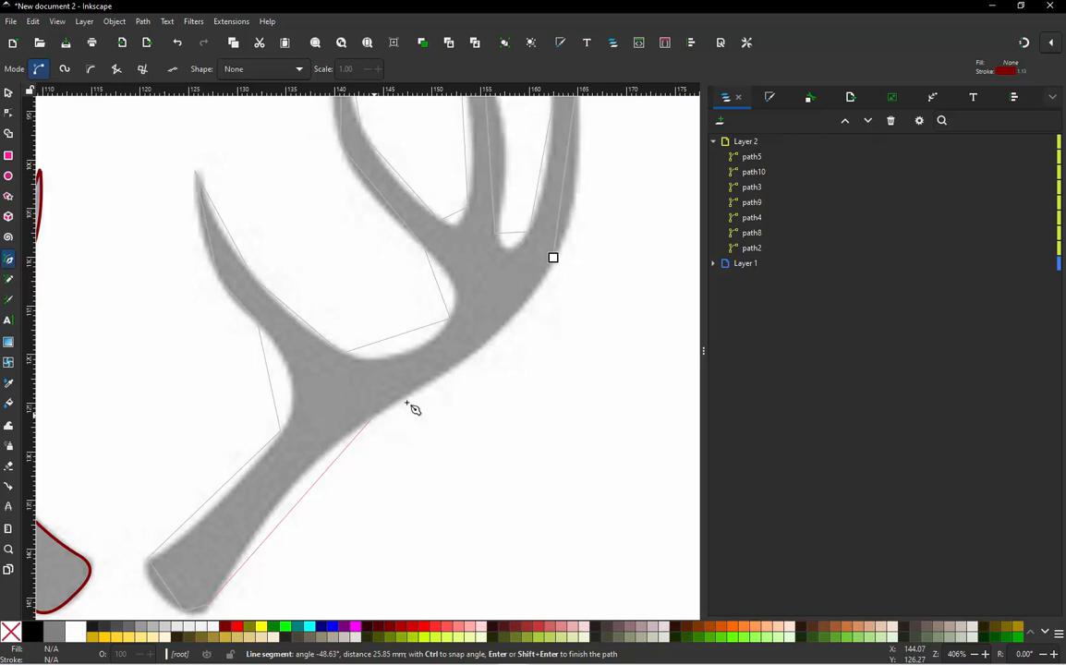
click(371, 416)
click(553, 258)
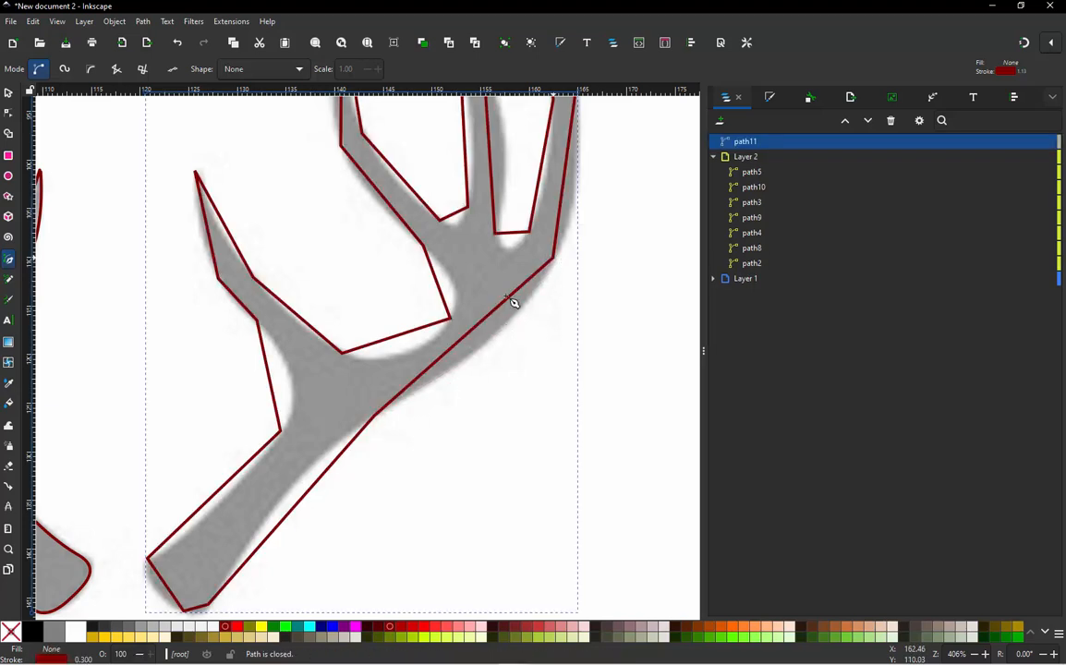
Switch to node editing and bend the outermost tine's long edge segments to follow the antler's curve up to the tip
scroll(514, 302, down, 1)
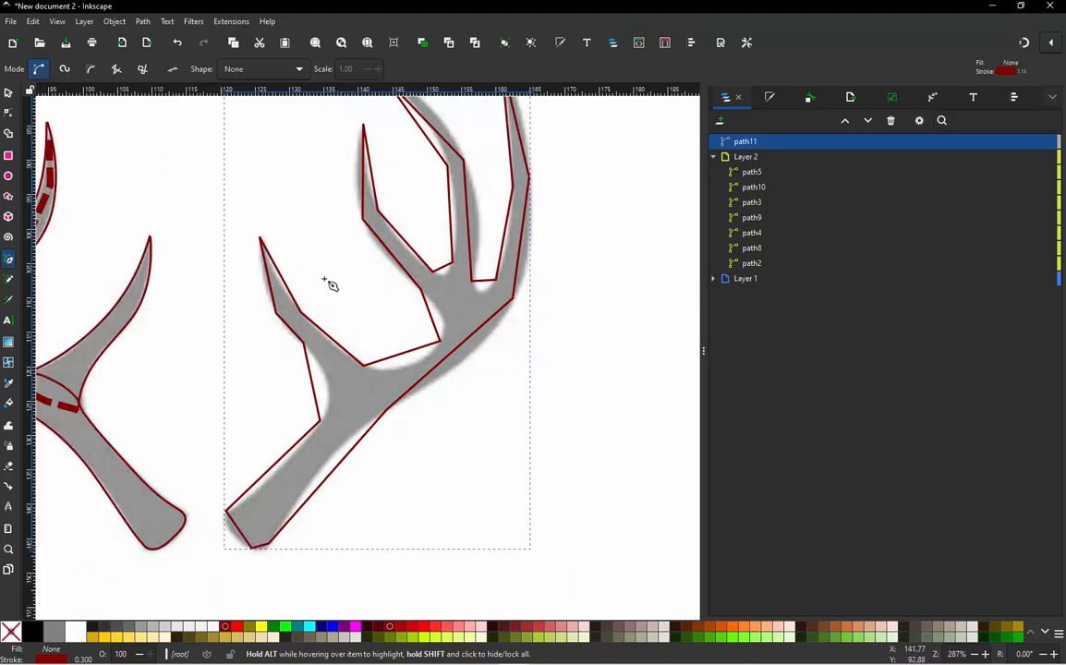
scroll(489, 265, down, 1)
scroll(515, 226, up, 3)
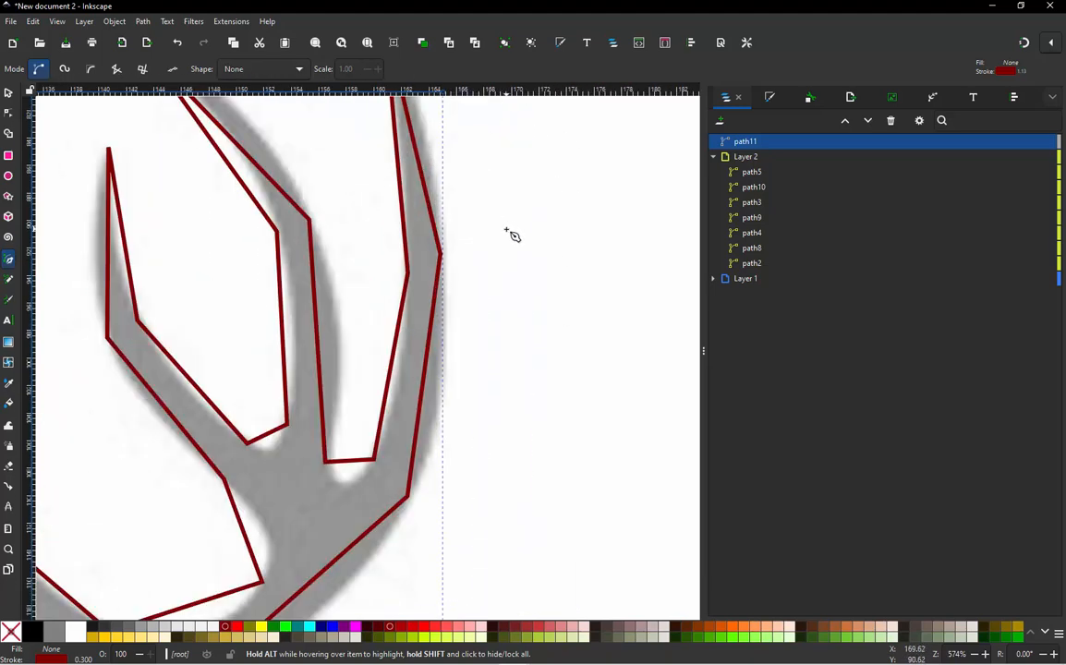
key(n)
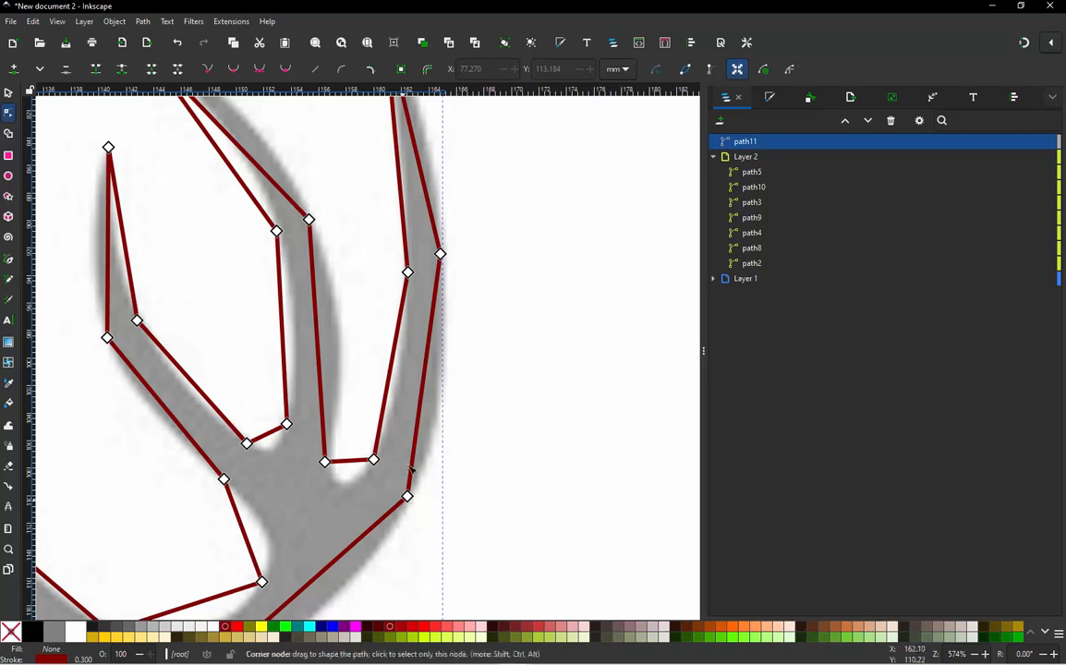
drag(423, 386, 439, 397)
scroll(440, 397, down, 1)
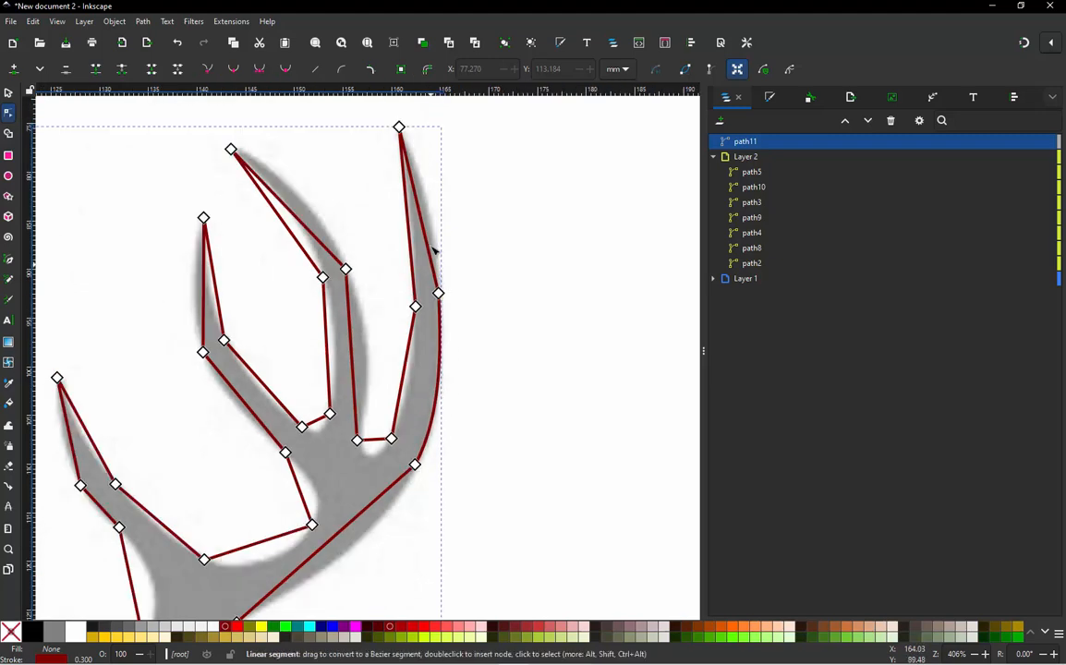
scroll(429, 214, up, 2)
drag(418, 230, 431, 219)
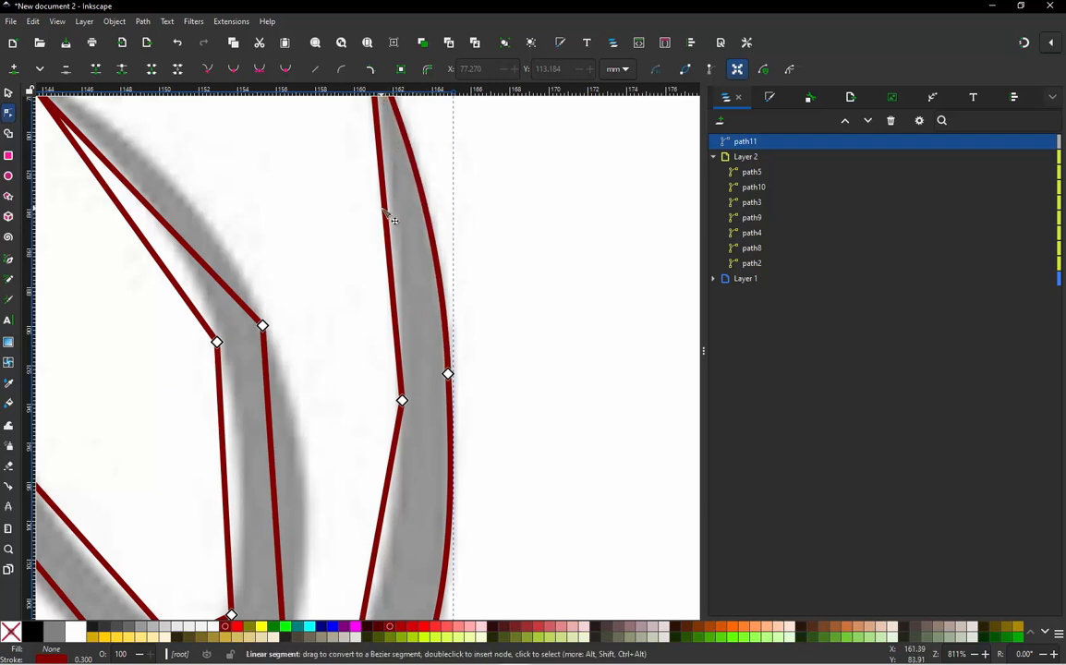
Curve the outermost tine's lower inner edge and round the gap between it and the second tine
scroll(423, 191, down, 1)
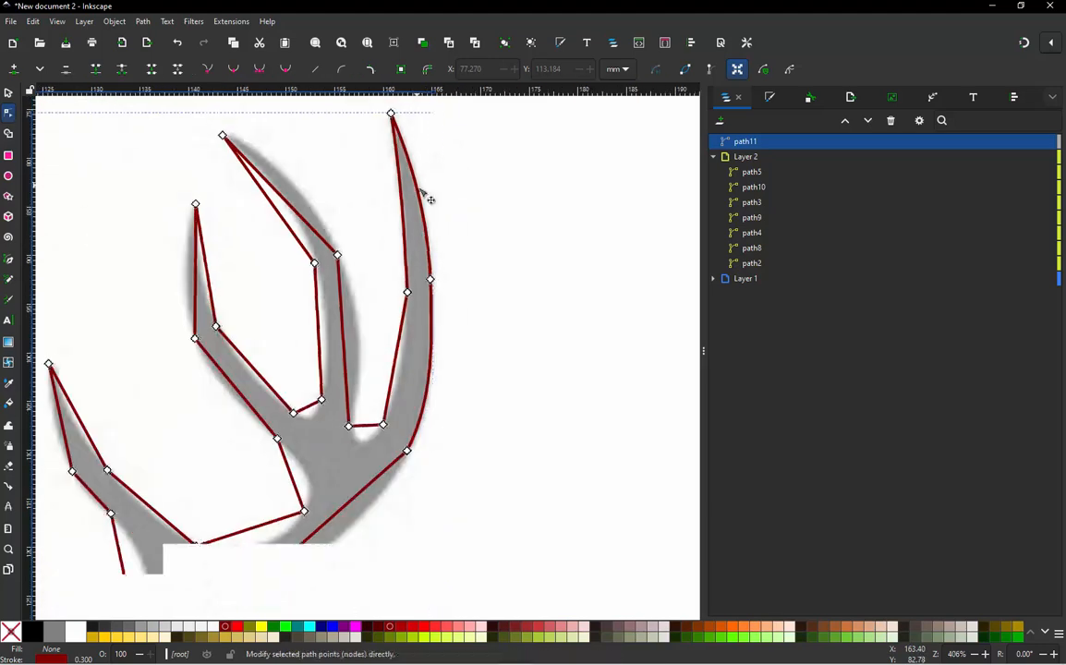
scroll(393, 388, up, 1)
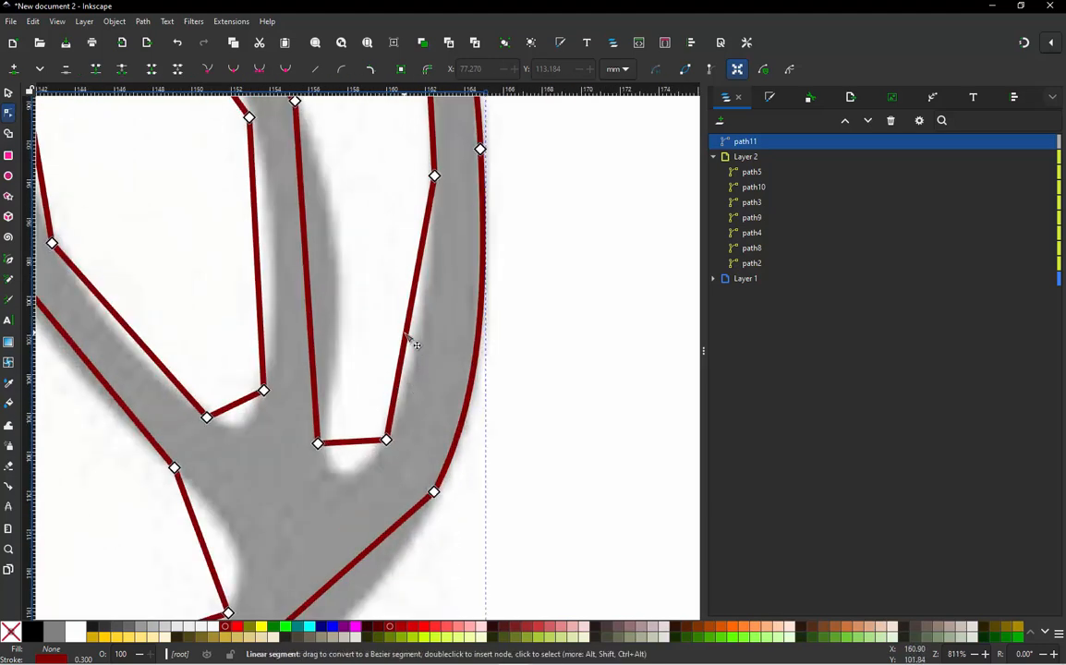
drag(406, 334, 415, 329)
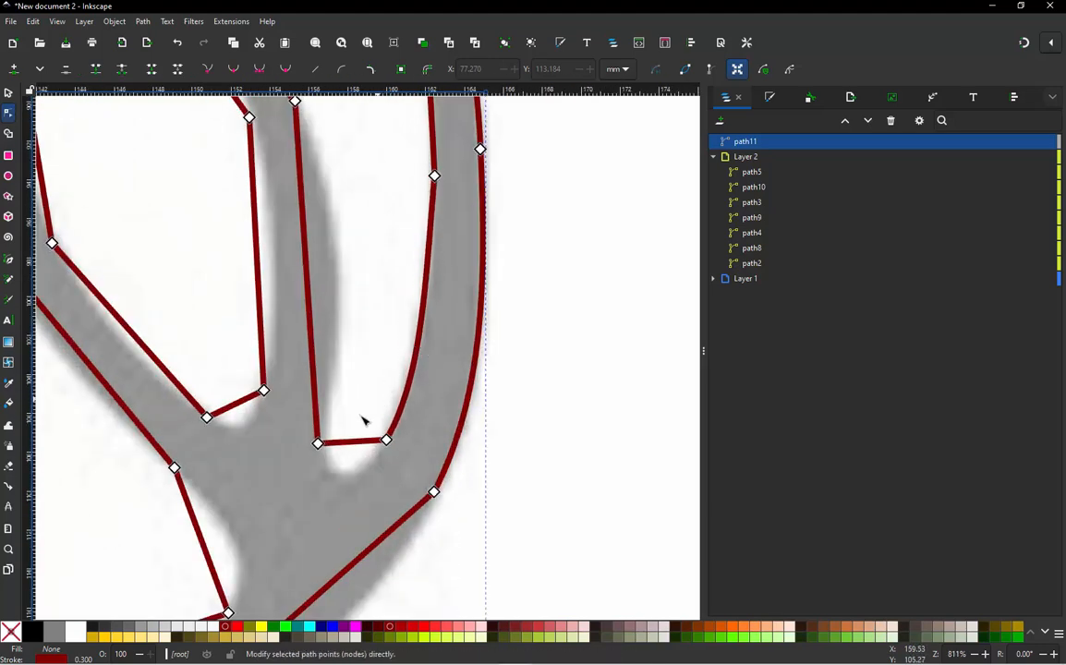
drag(353, 444, 352, 475)
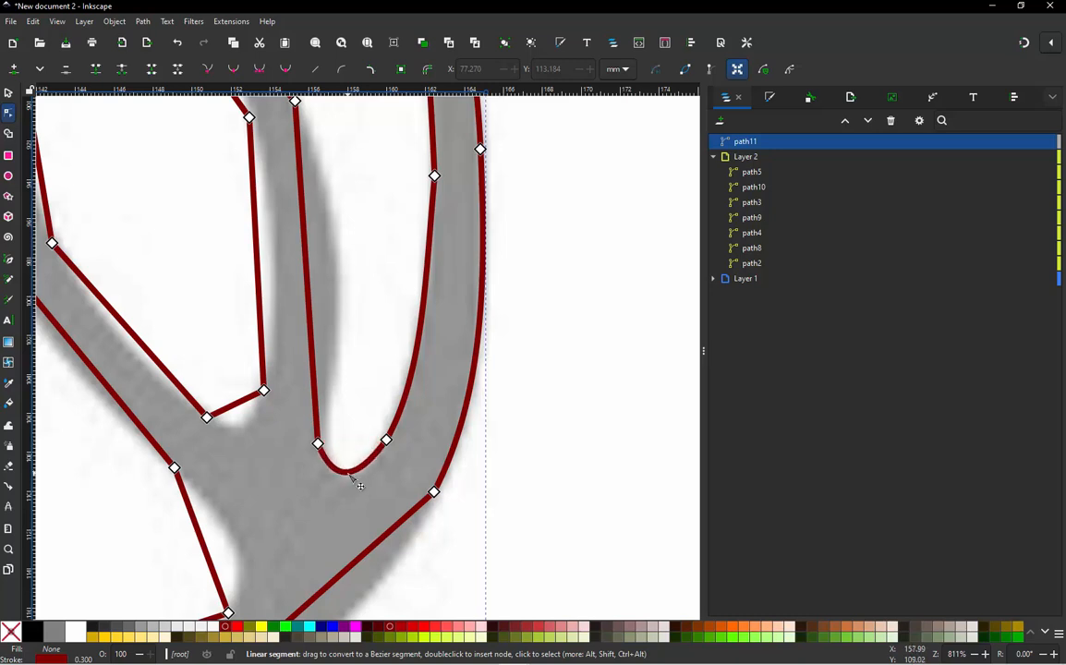
Bend the segments on both sides of the second tine to match the antler's curved edges
scroll(398, 389, down, 1)
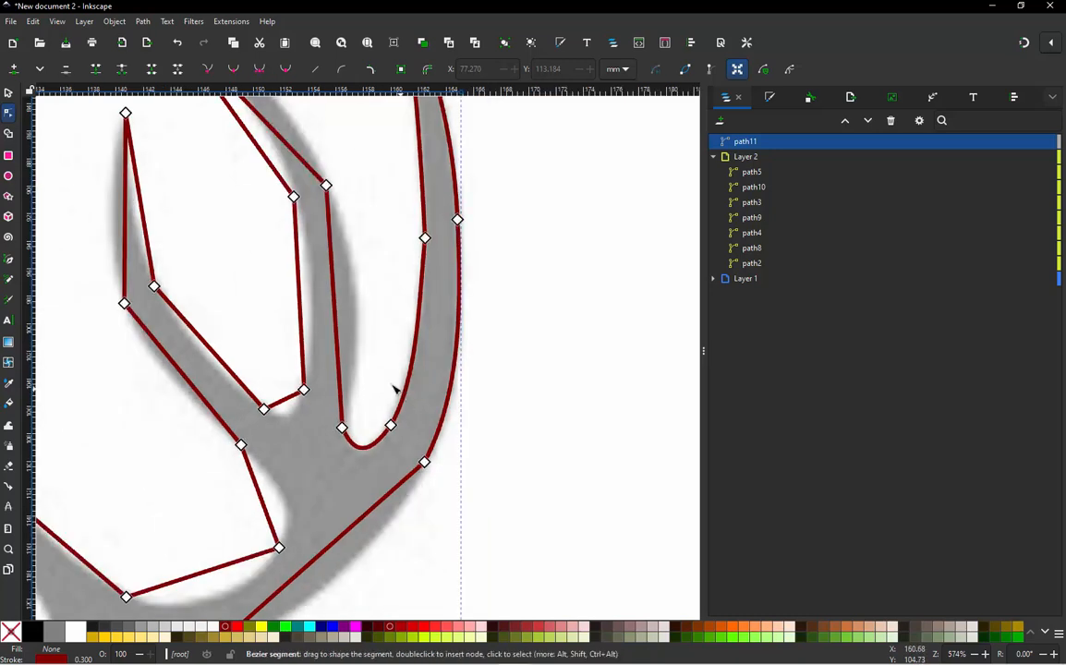
drag(348, 311, 354, 313)
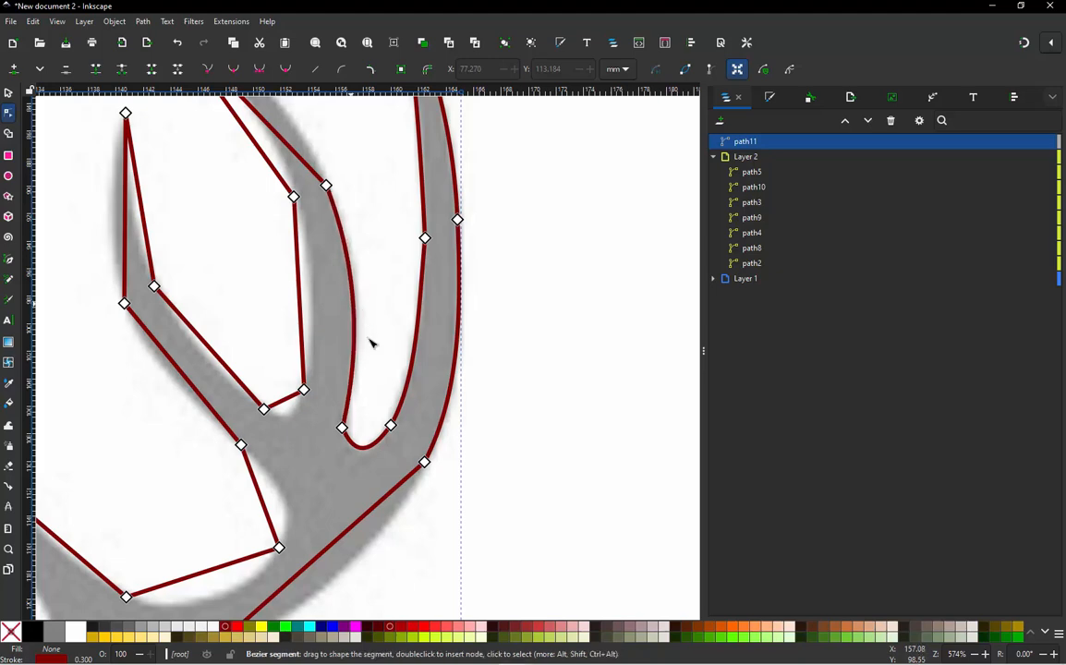
scroll(375, 353, down, 1)
scroll(284, 186, up, 2)
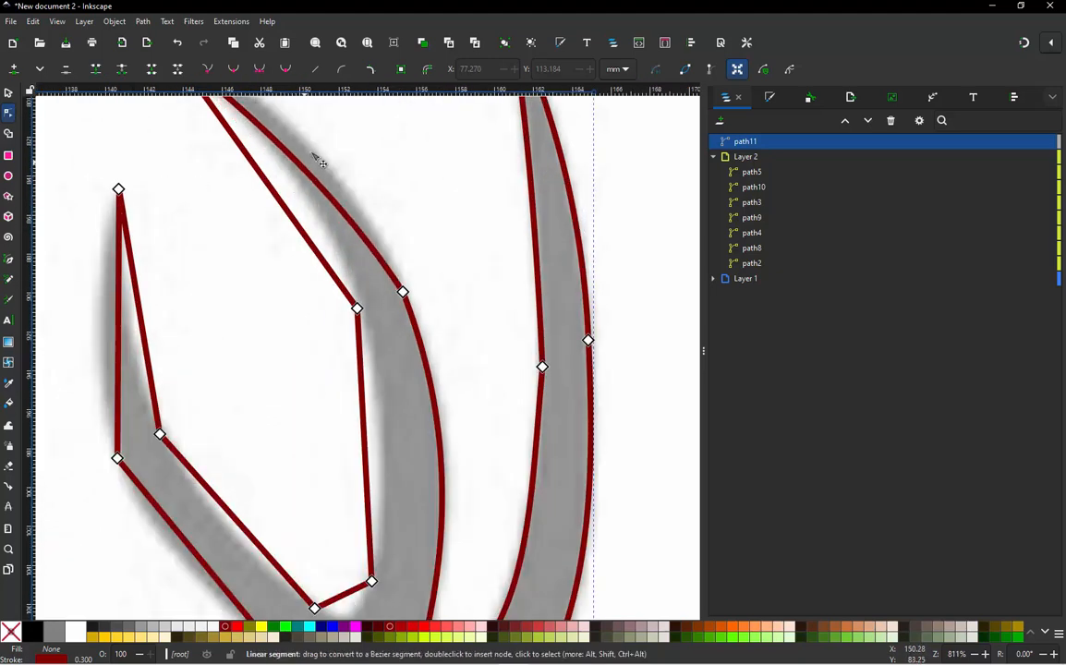
drag(325, 147, 297, 173)
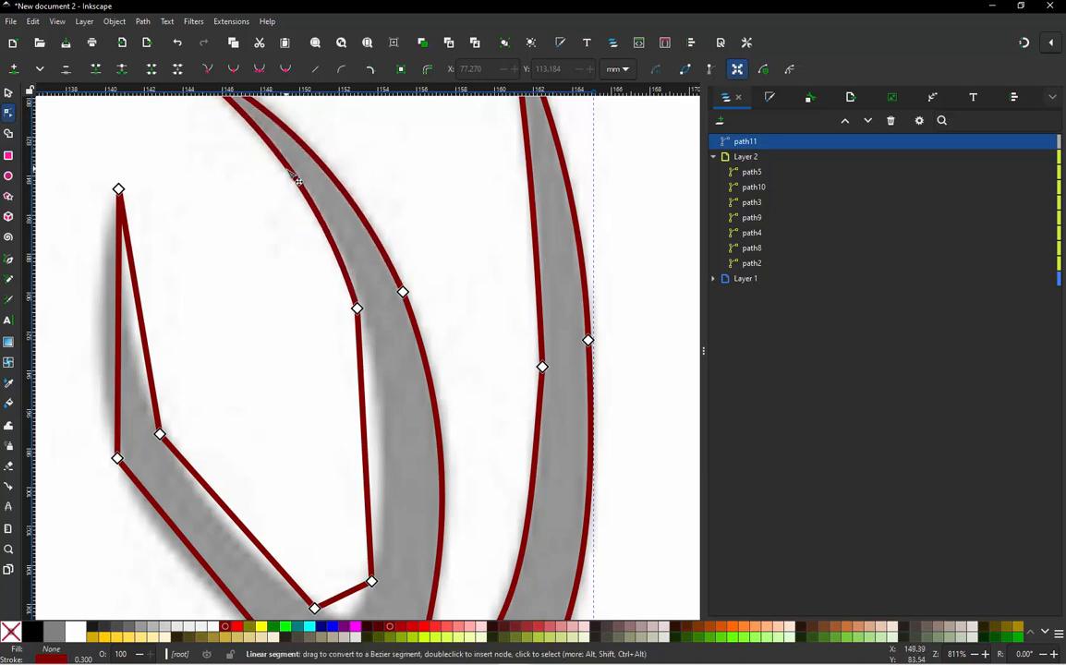
scroll(357, 379, down, 1)
scroll(376, 352, up, 1)
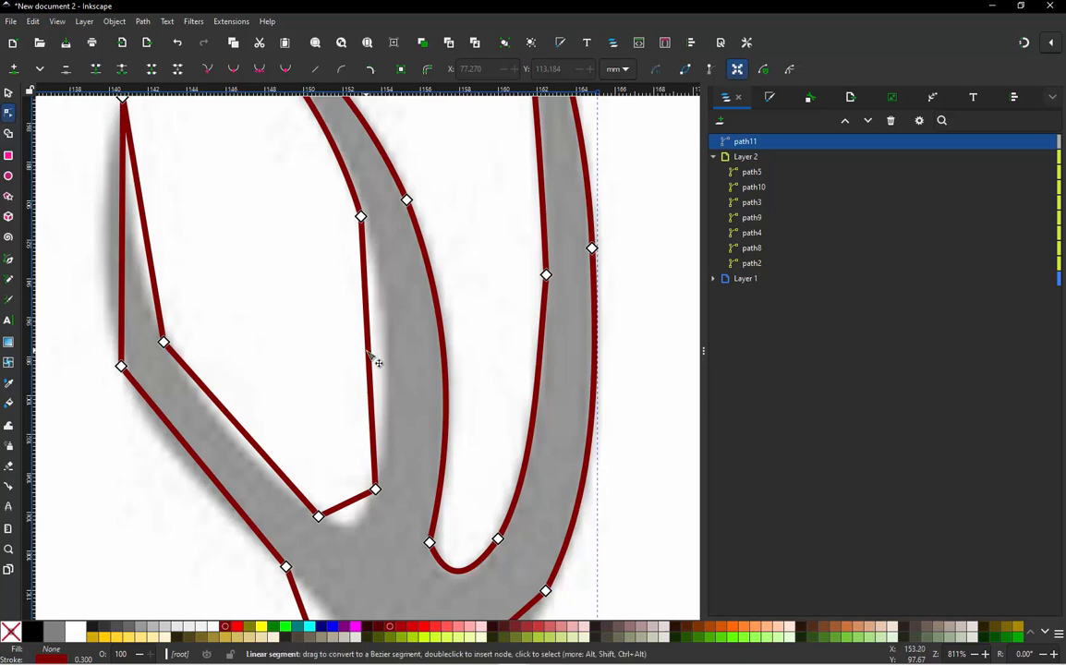
drag(376, 362, 388, 362)
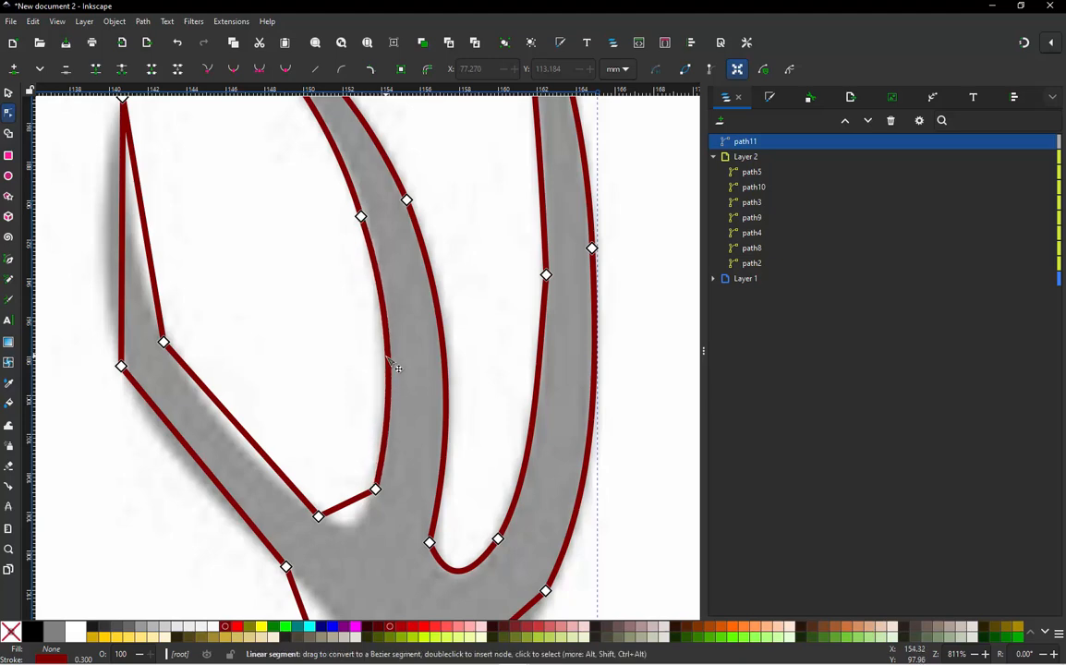
Round the gap between the second and third tines and curve the third tine's lower inner edge
scroll(329, 469, down, 1)
scroll(379, 416, up, 2)
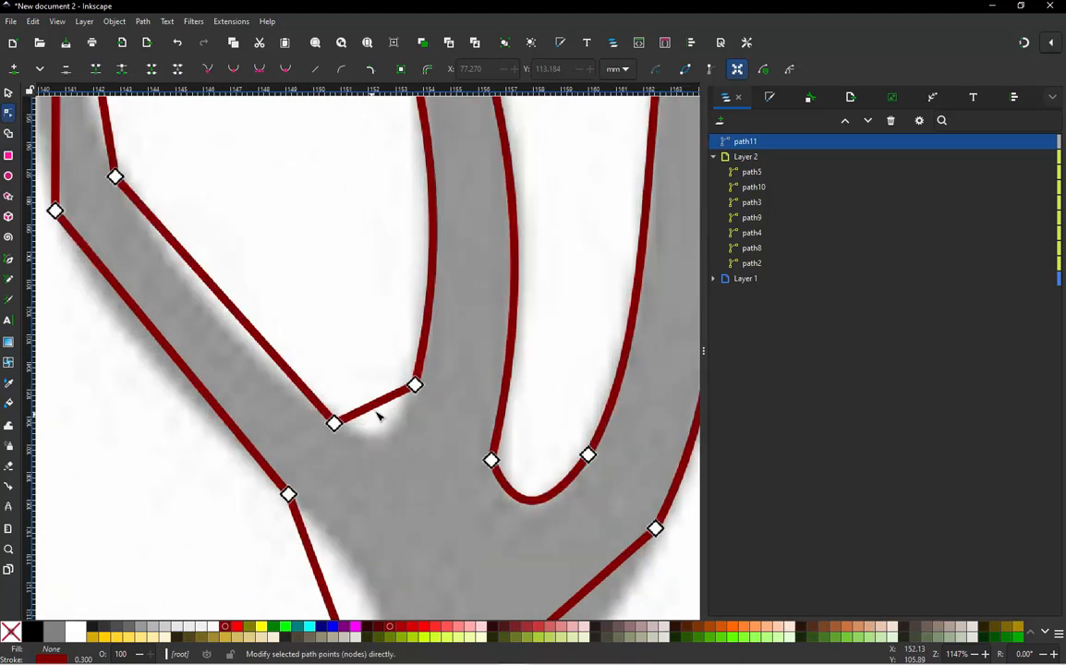
drag(381, 437, 386, 435)
scroll(396, 445, down, 4)
scroll(340, 409, up, 4)
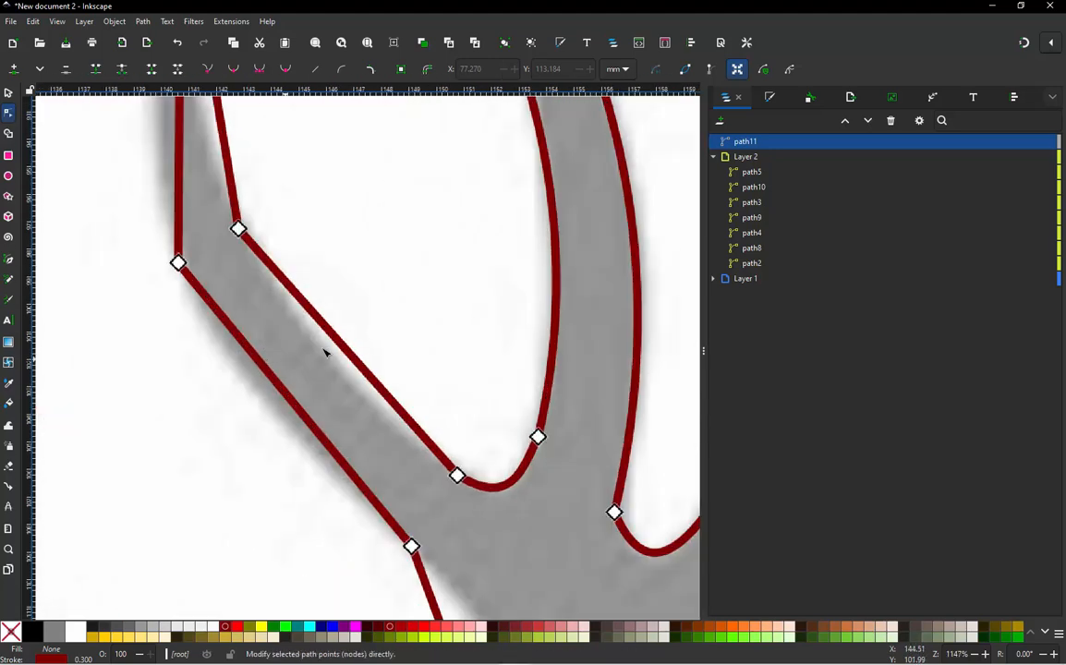
scroll(347, 367, down, 1)
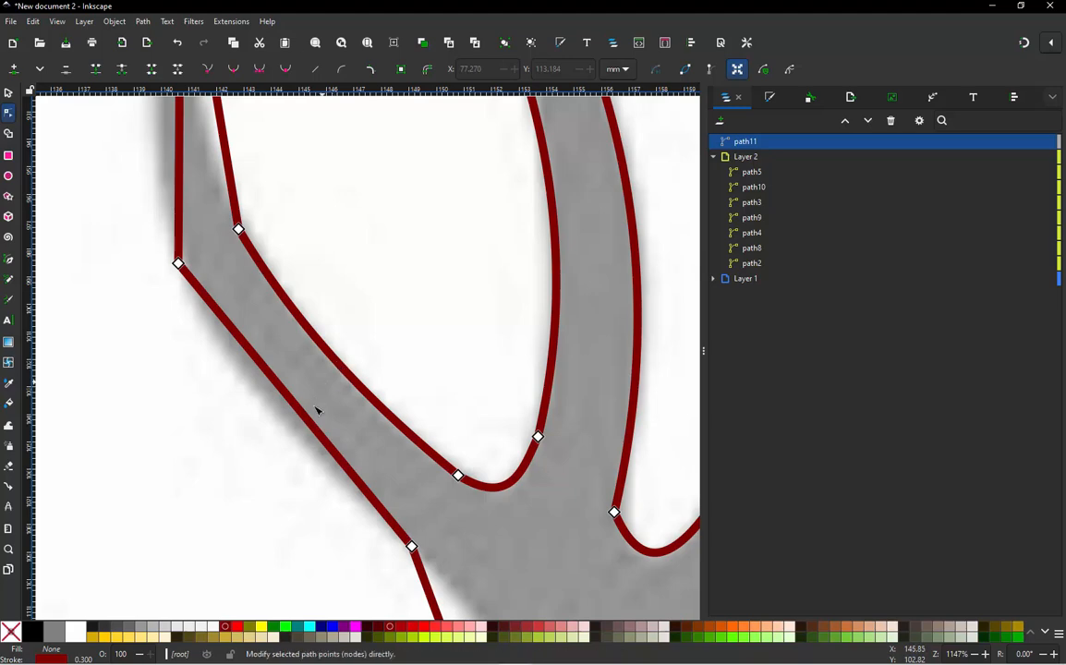
Bend both edges of the third tine toward its tip and curve its lower outer edge to match the antler
scroll(317, 410, down, 1)
scroll(328, 427, down, 1)
scroll(269, 251, up, 2)
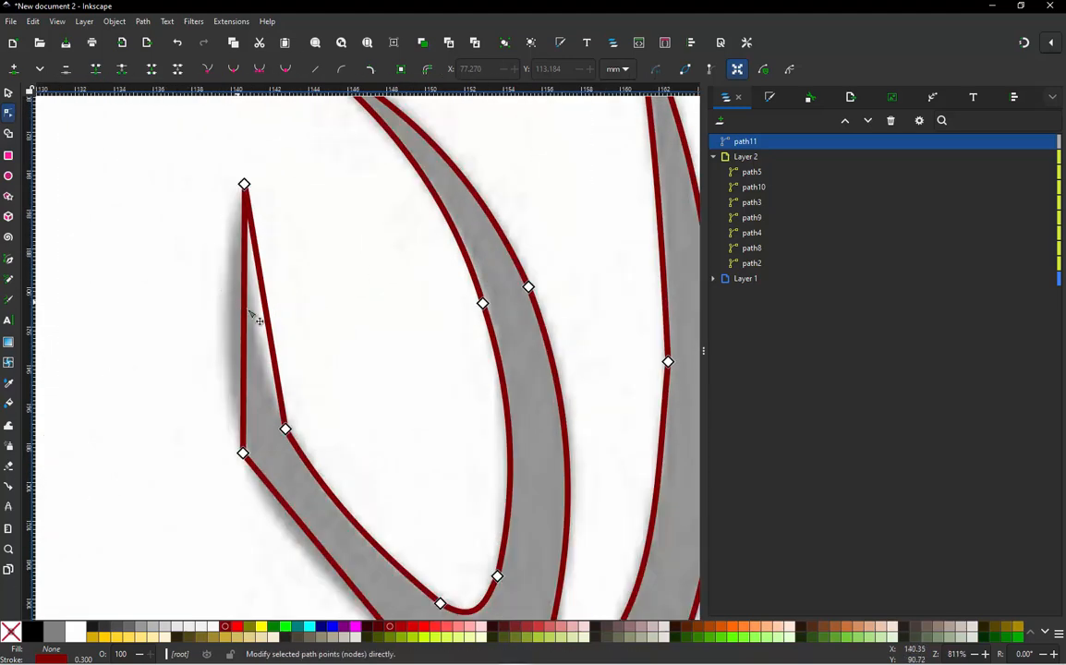
drag(228, 310, 253, 335)
scroll(286, 240, down, 1)
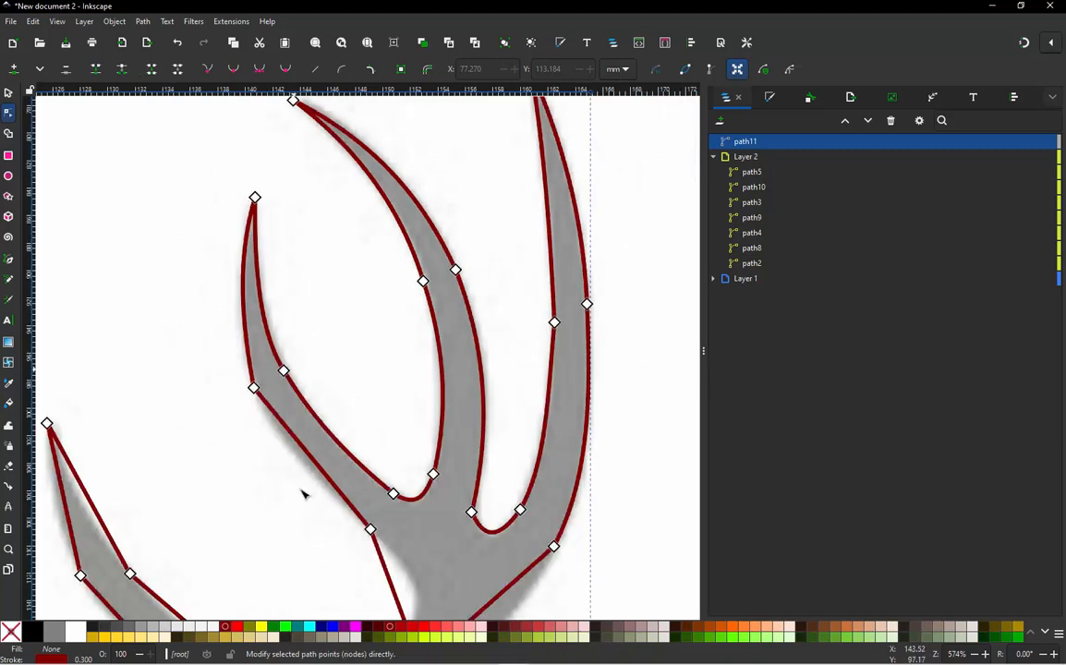
scroll(310, 506, up, 1)
drag(338, 470, 285, 429)
scroll(328, 289, down, 2)
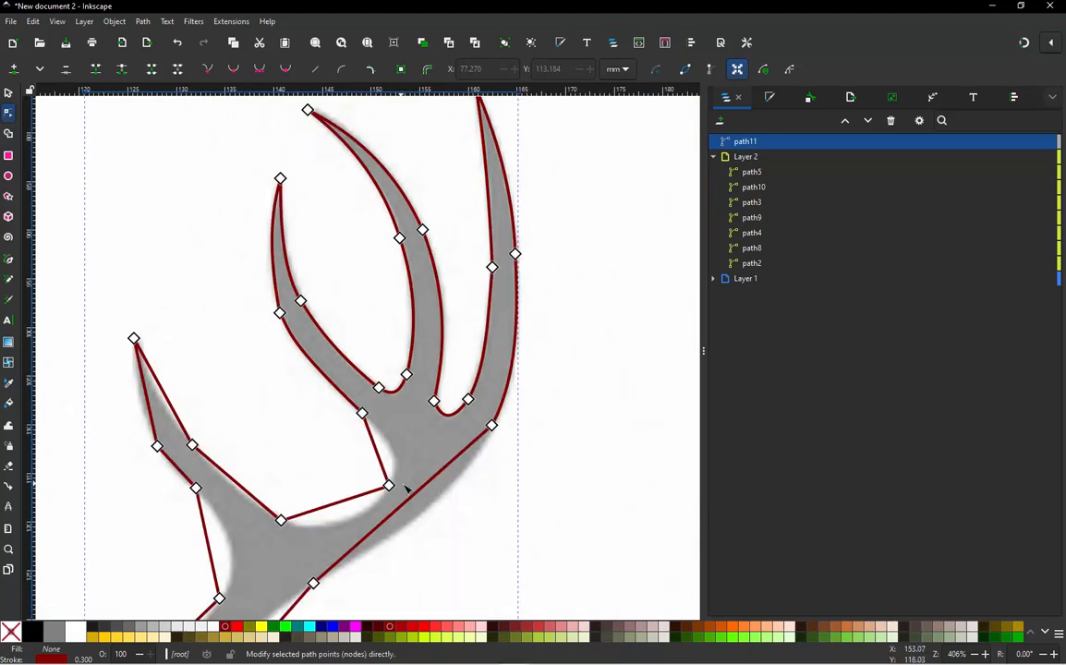
Round the gap between the third tine and the lowest tine by curving its two straight segments along the antler's edge
scroll(406, 490, up, 2)
drag(365, 434, 393, 429)
scroll(416, 346, down, 1)
scroll(326, 500, up, 1)
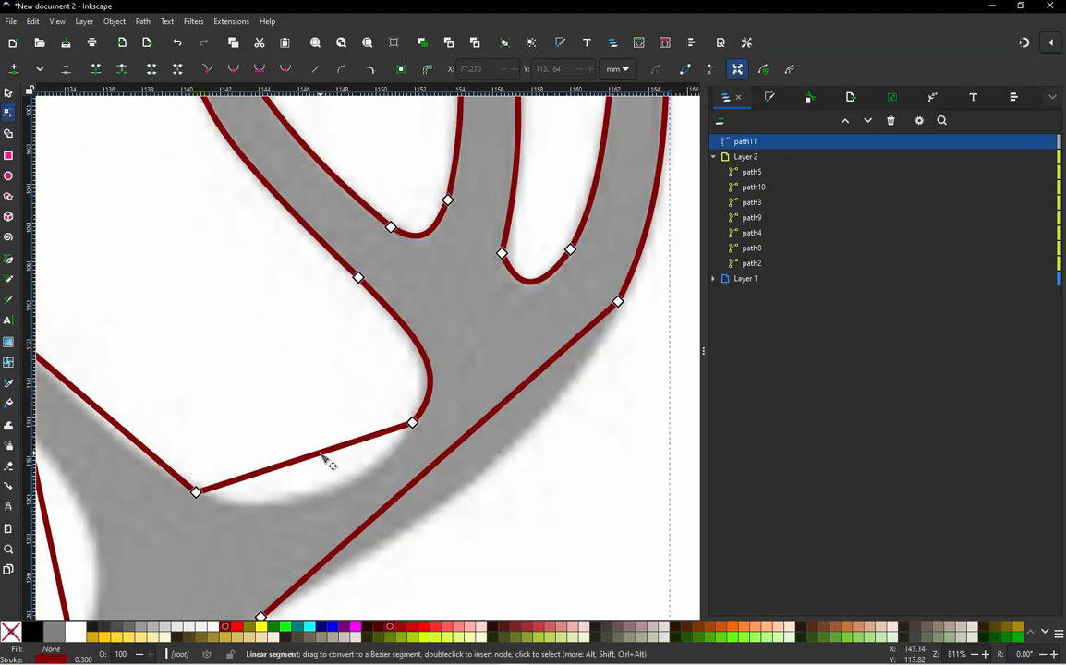
drag(326, 459, 314, 503)
Curve the segments on both sides of the lowest tine and the edge below it leading into the stem
scroll(489, 397, down, 1)
scroll(495, 403, down, 1)
scroll(324, 411, up, 3)
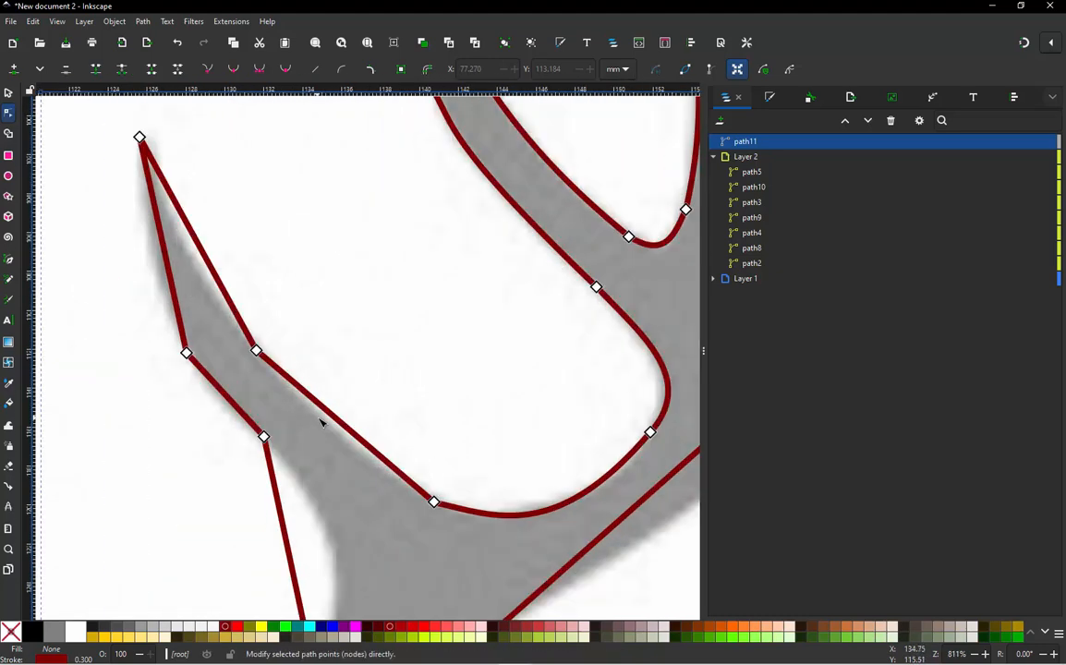
drag(348, 429, 345, 434)
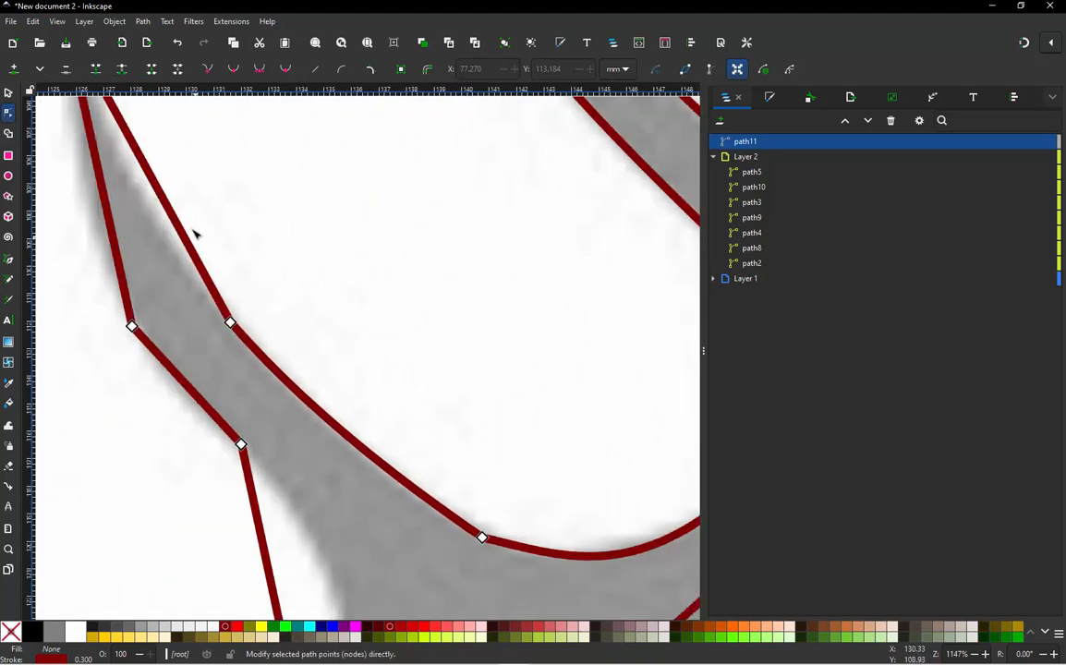
drag(155, 182, 136, 220)
scroll(233, 266, down, 1)
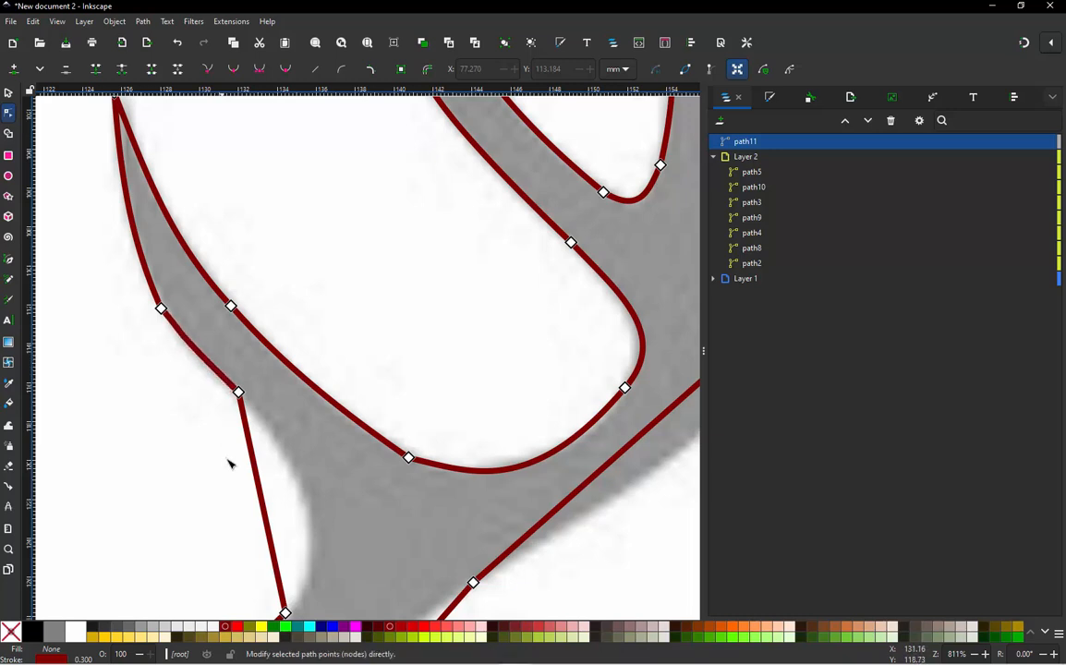
drag(267, 499, 314, 522)
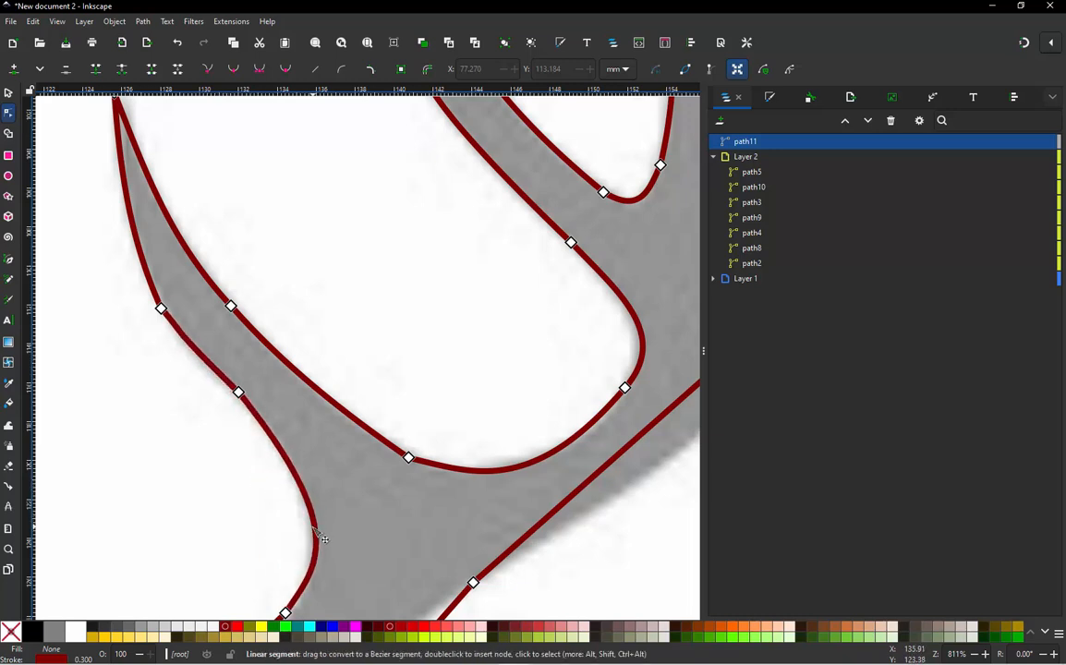
Bend the two long sides of the antler's stem inward to follow its edges
scroll(331, 353, down, 2)
scroll(333, 413, down, 3)
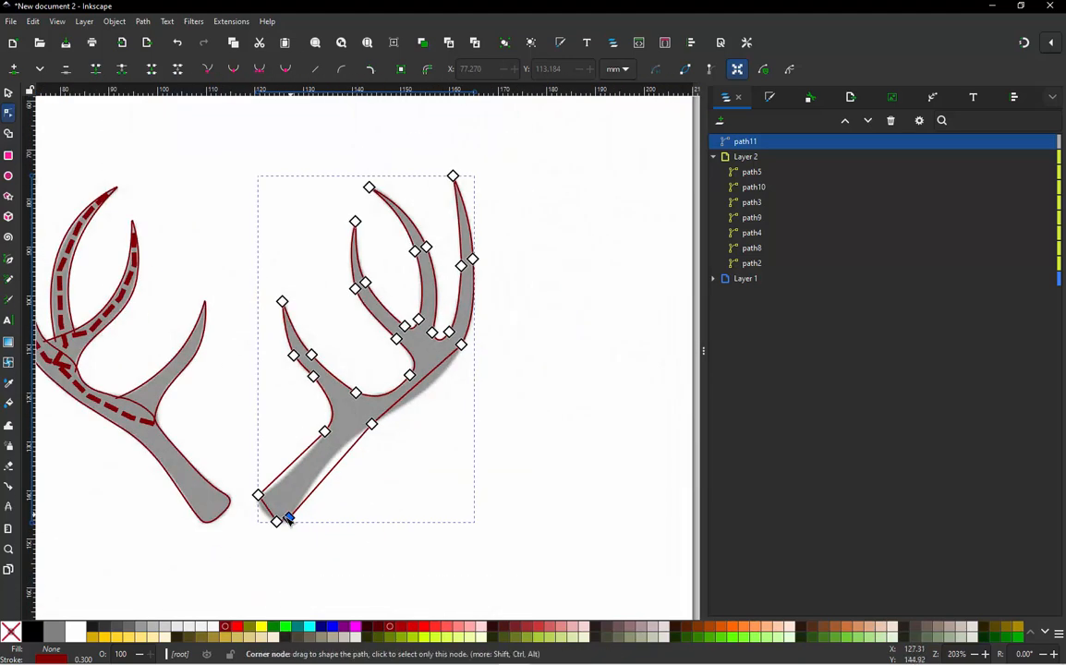
drag(239, 474, 305, 536)
scroll(277, 498, up, 3)
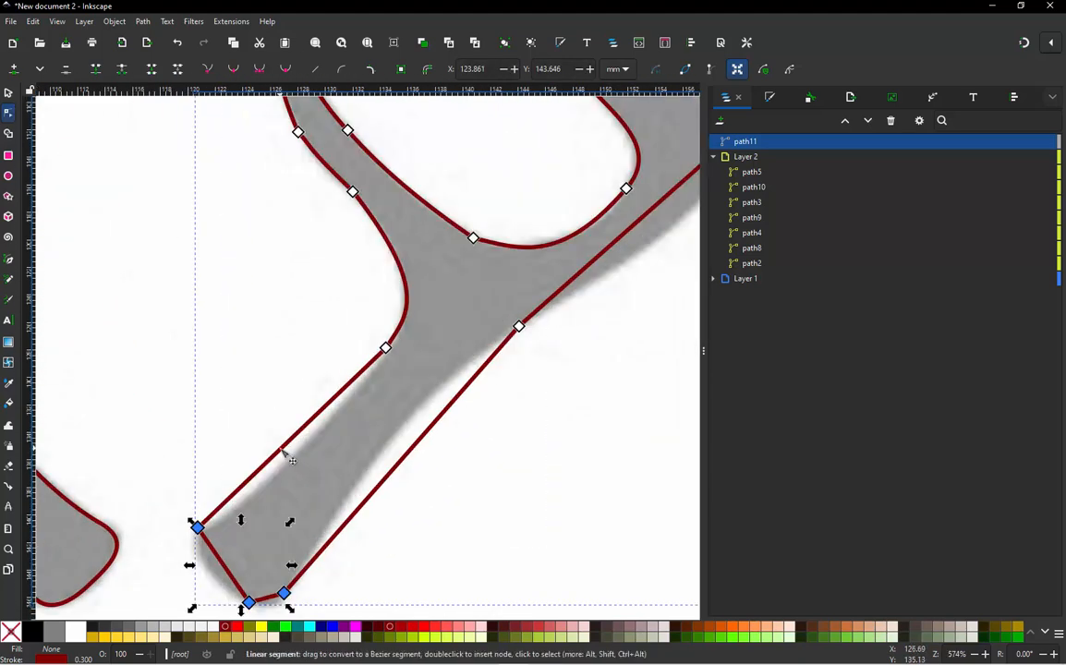
drag(284, 445, 286, 467)
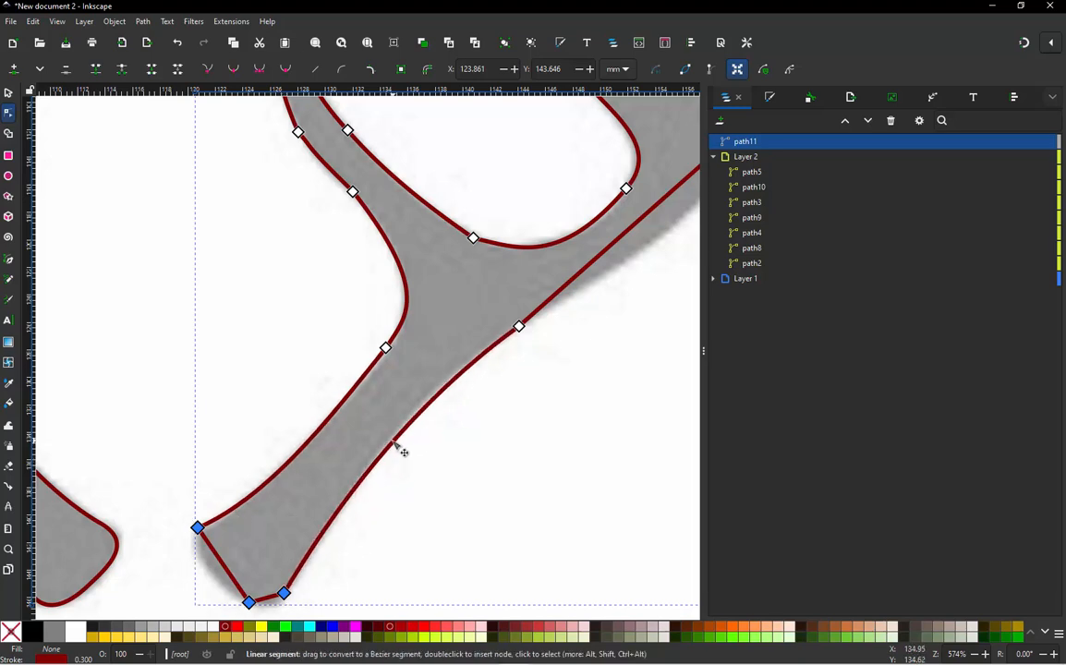
Round the two segments closing the bottom end of the antler's stem
scroll(534, 220, down, 1)
scroll(387, 448, up, 2)
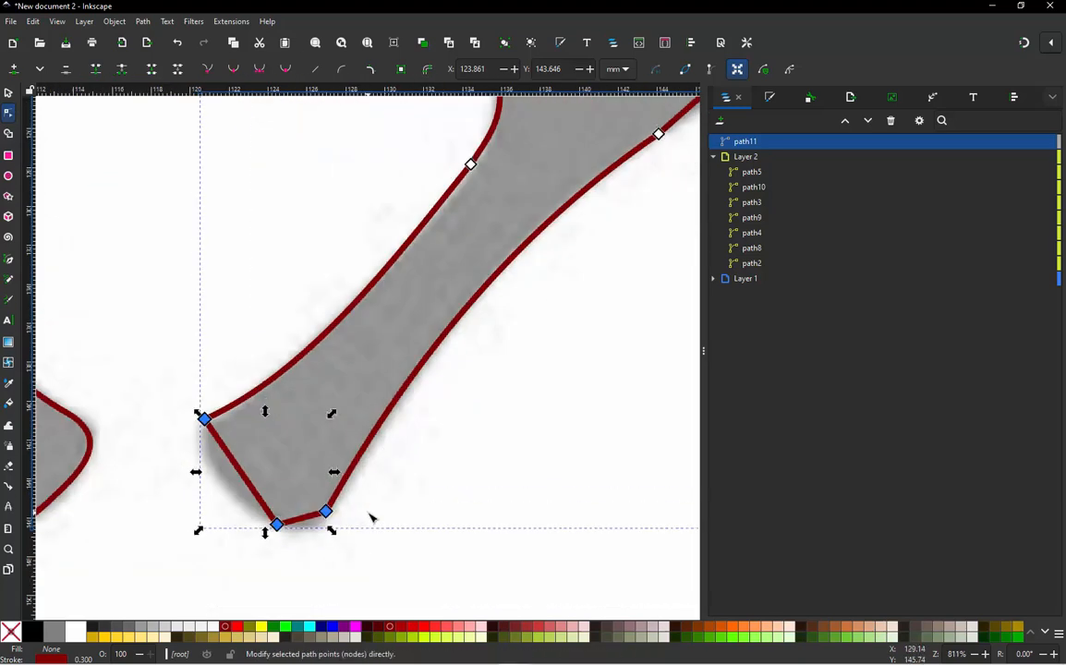
click(374, 516)
drag(308, 530, 310, 534)
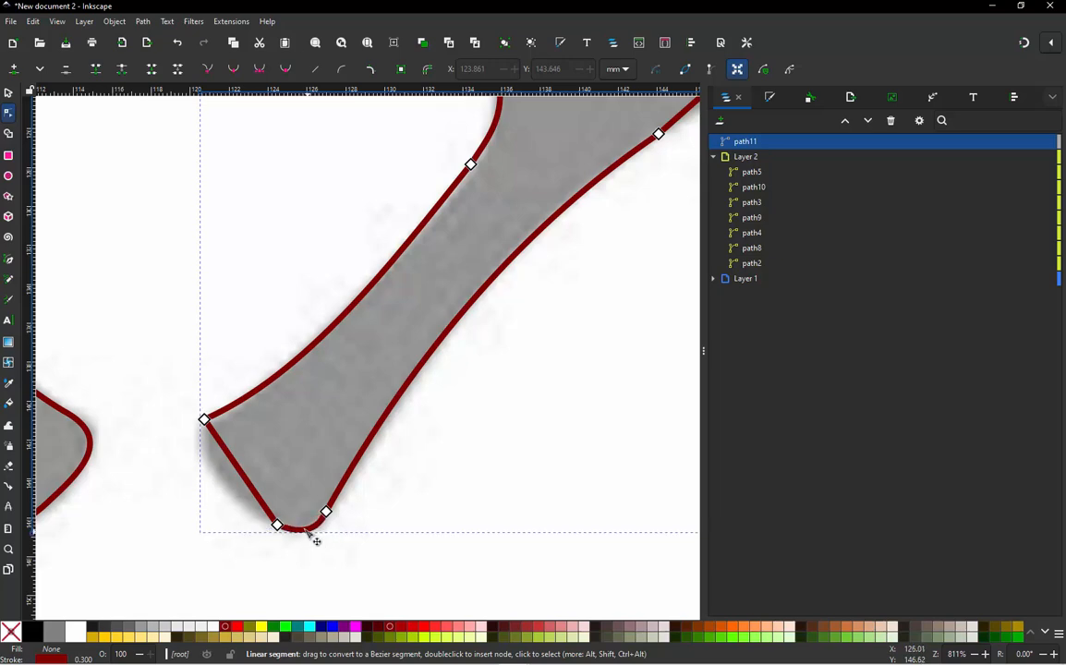
drag(246, 482, 242, 503)
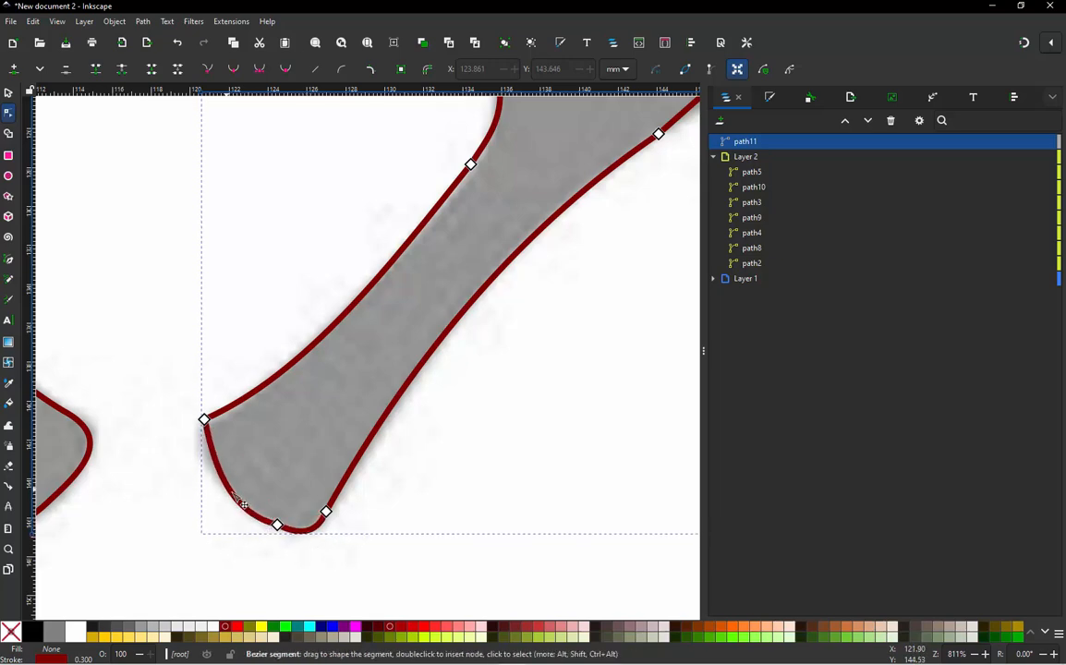
Curve the beam's outer edge between the stem and the outermost tine, and deselect the path
scroll(242, 504, down, 2)
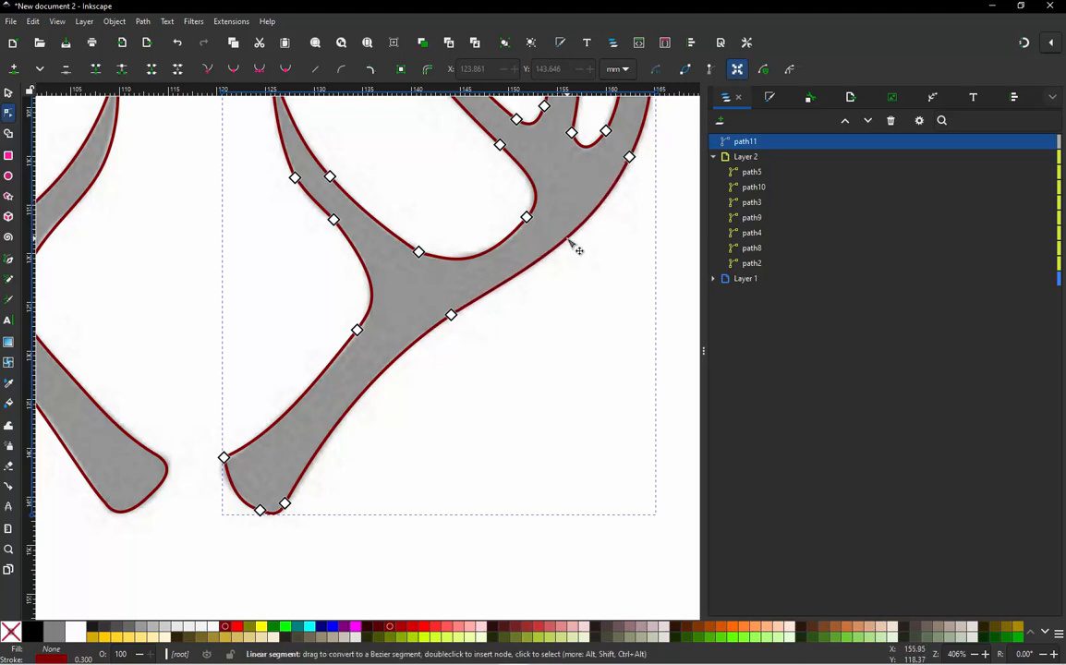
scroll(442, 359, down, 3)
click(541, 230)
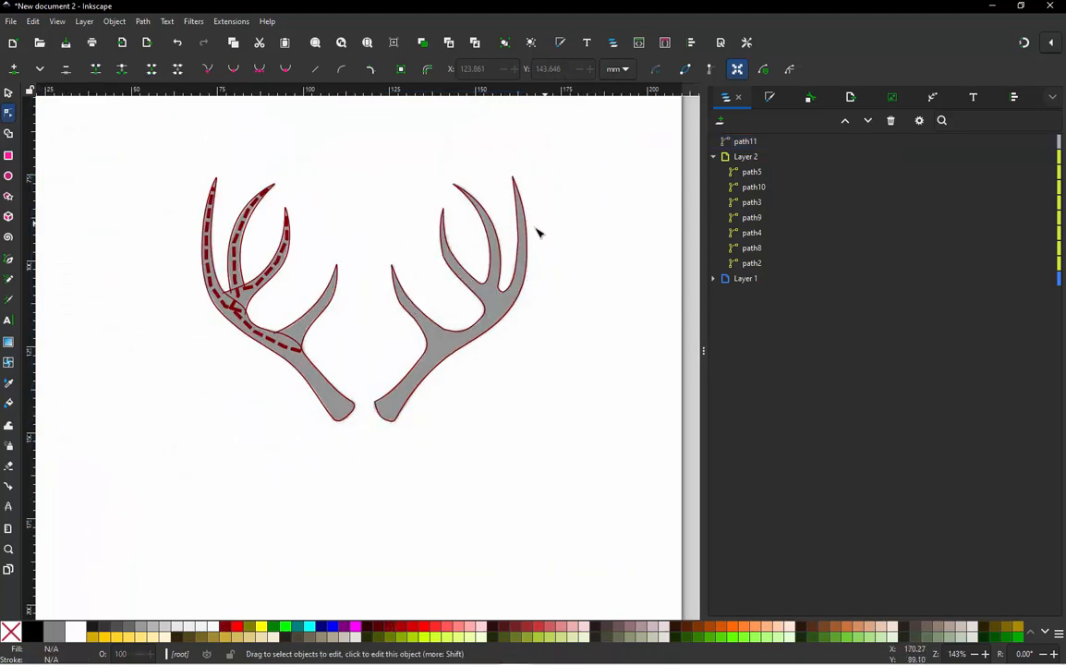
Make the corner node at the second tine's side of the gap beside the outermost tine smooth
scroll(534, 238, up, 2)
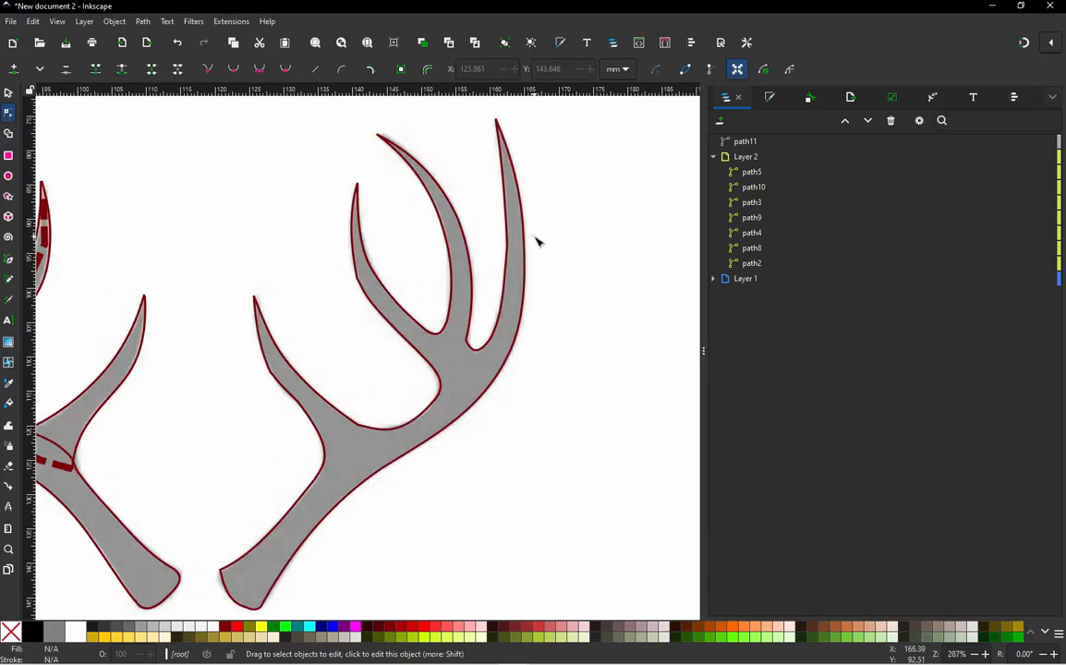
scroll(479, 409, up, 1)
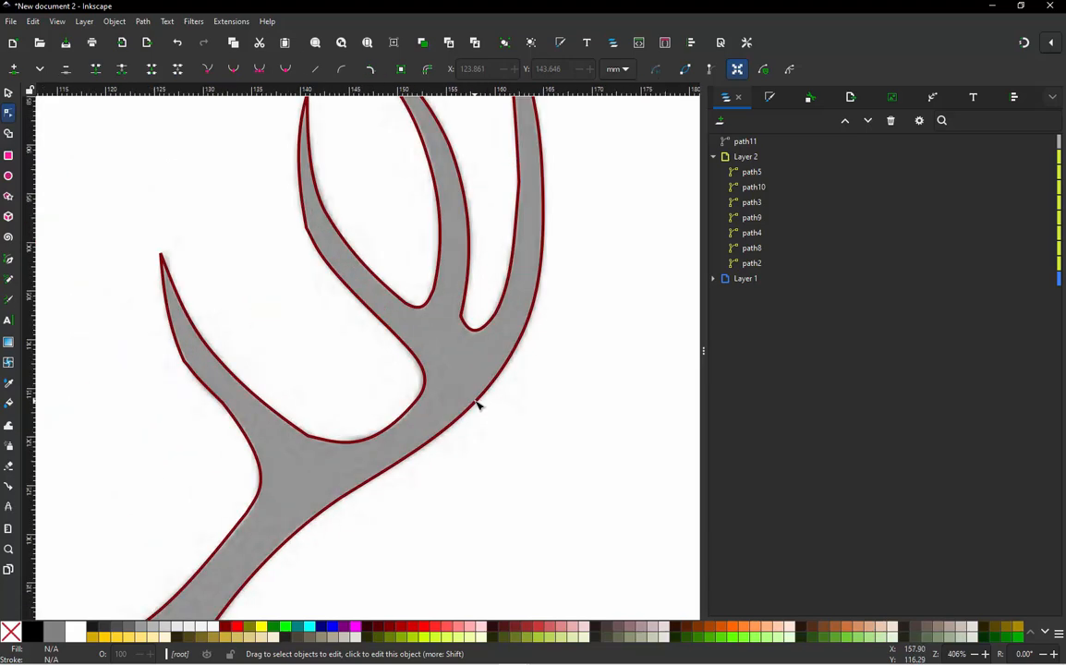
scroll(478, 409, down, 1)
scroll(462, 324, up, 3)
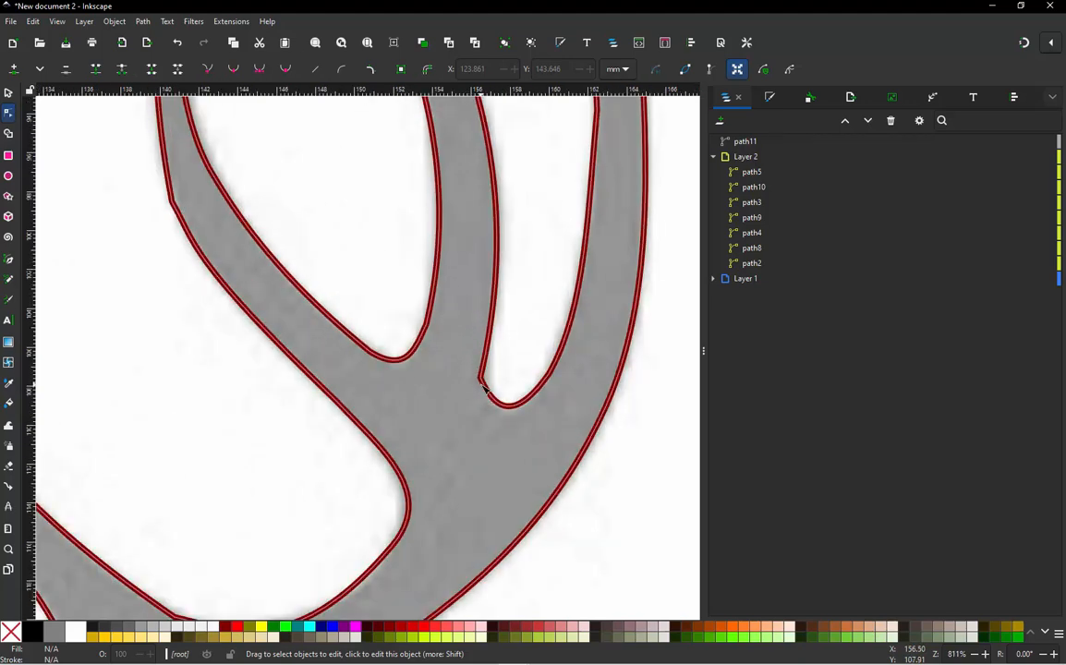
click(487, 394)
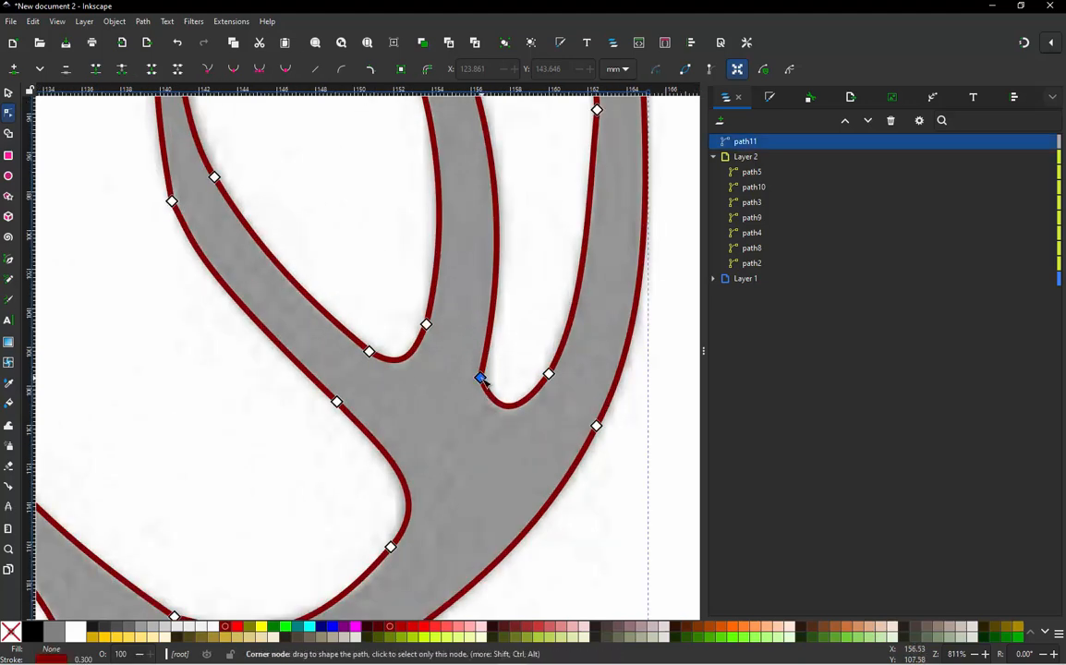
click(480, 377)
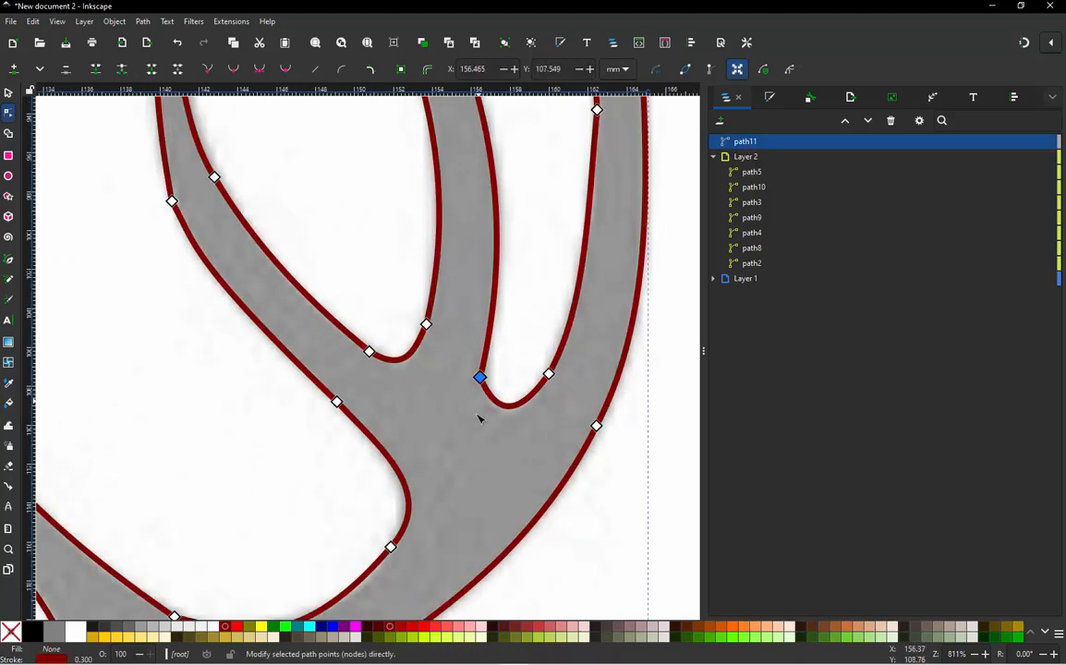
click(235, 70)
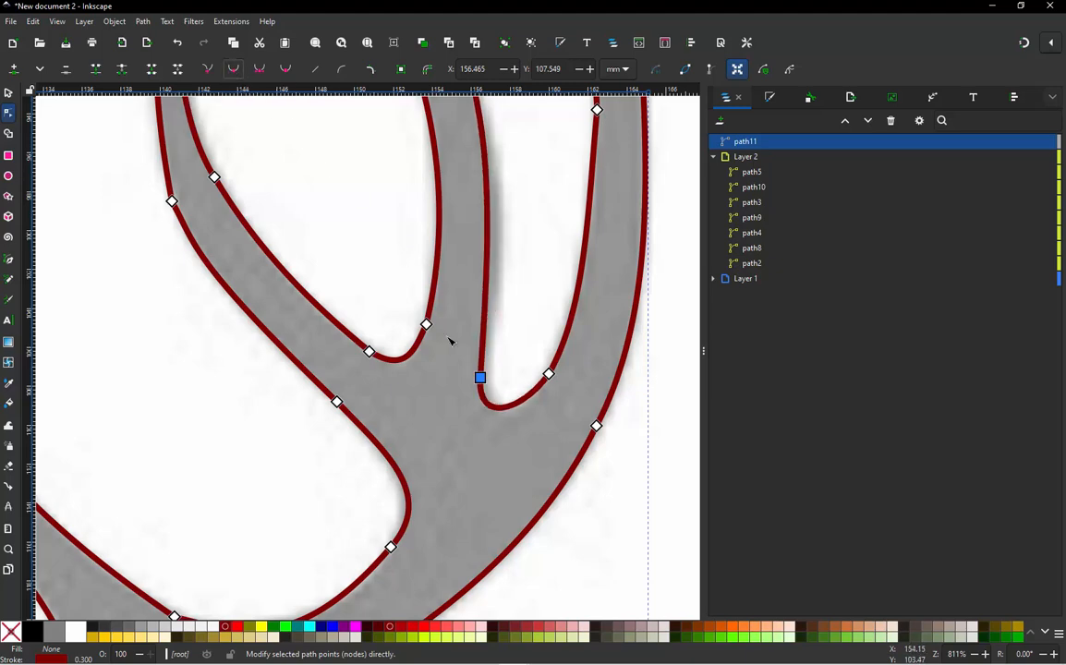
Insert a node slightly higher on the second tine's outer edge, delete the smoothed node, and align the new one with the edge
scroll(480, 378, down, 1)
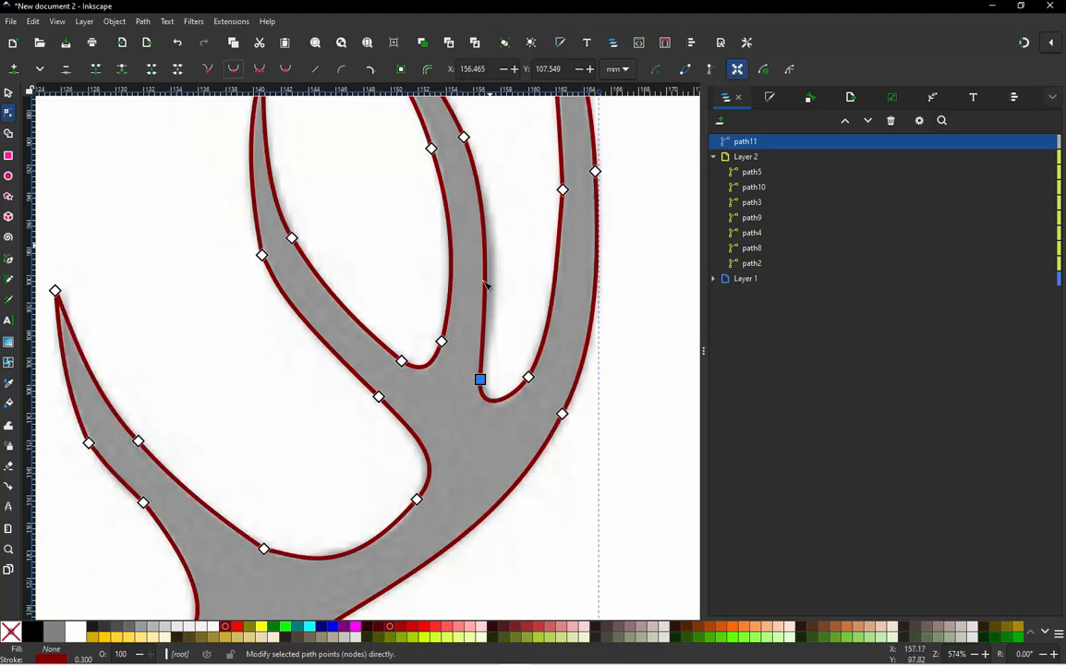
double_click(482, 334)
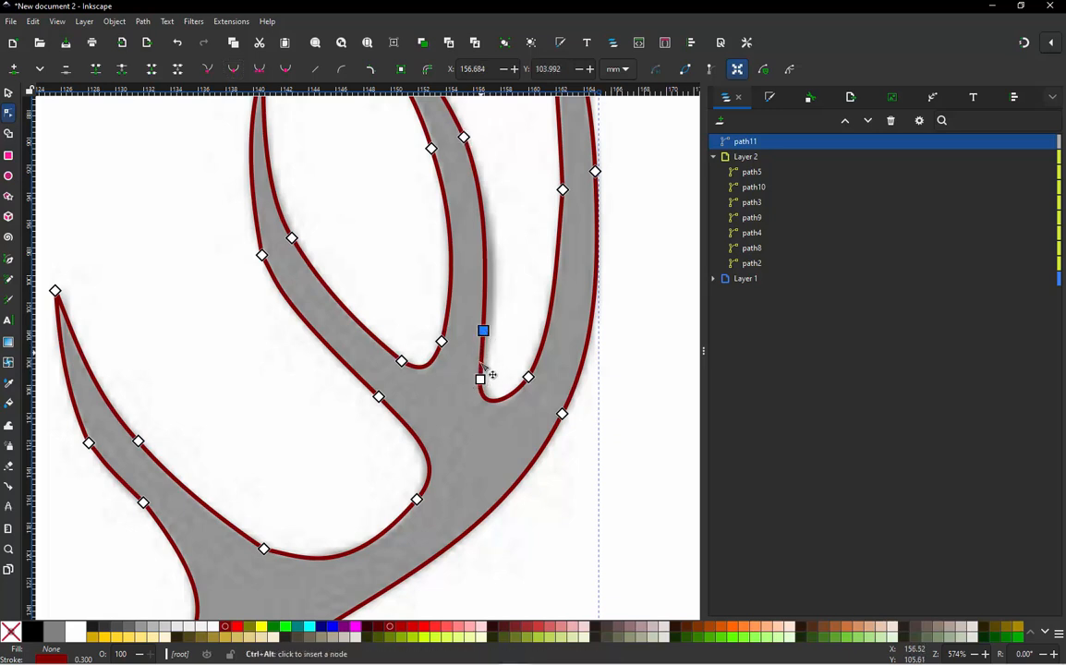
ctrl+alt+click(480, 377)
mouse_move(483, 330)
mouse_down()
mouse_move(494, 324)
mouse_move(487, 330)
mouse_up()
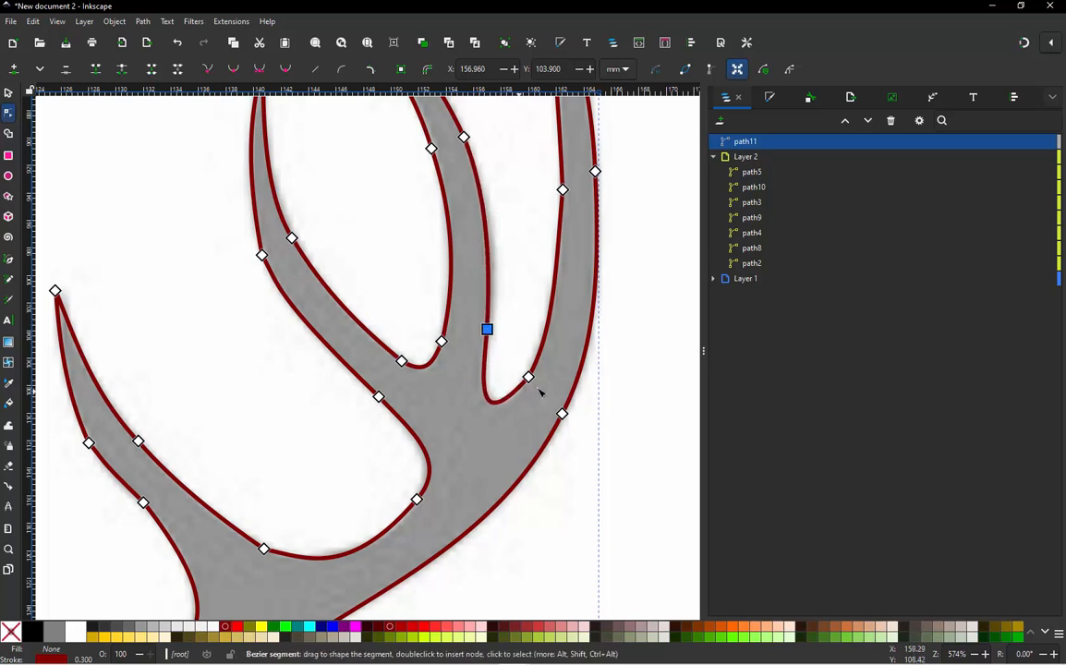
Show the Bezier handles and adjust those shaping the rounded gap between the outermost and second tines
click(708, 69)
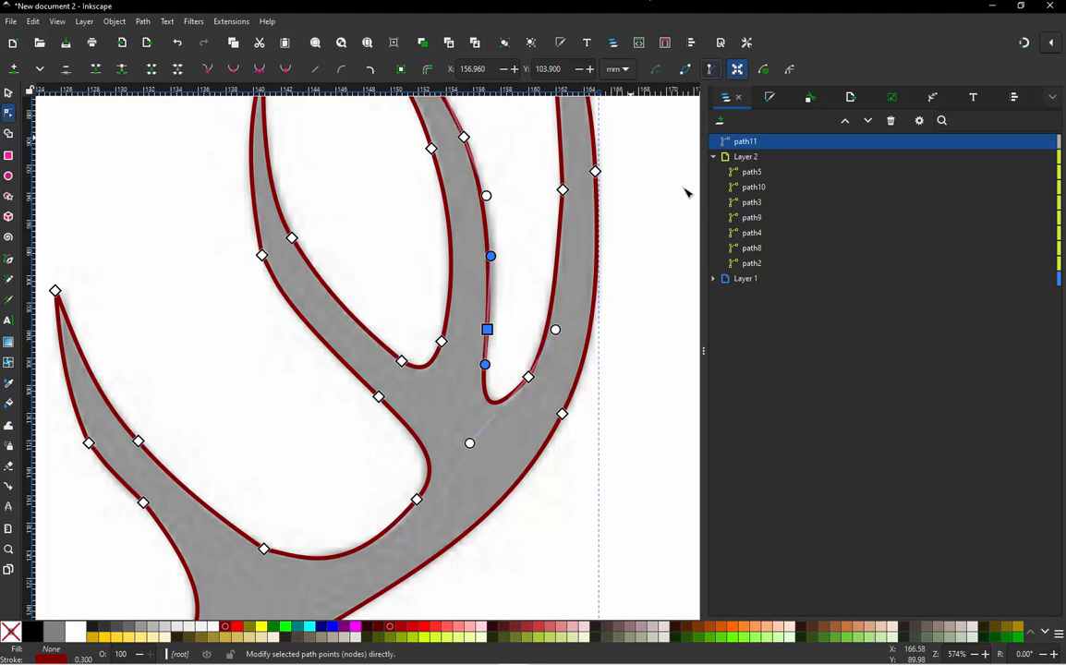
click(527, 377)
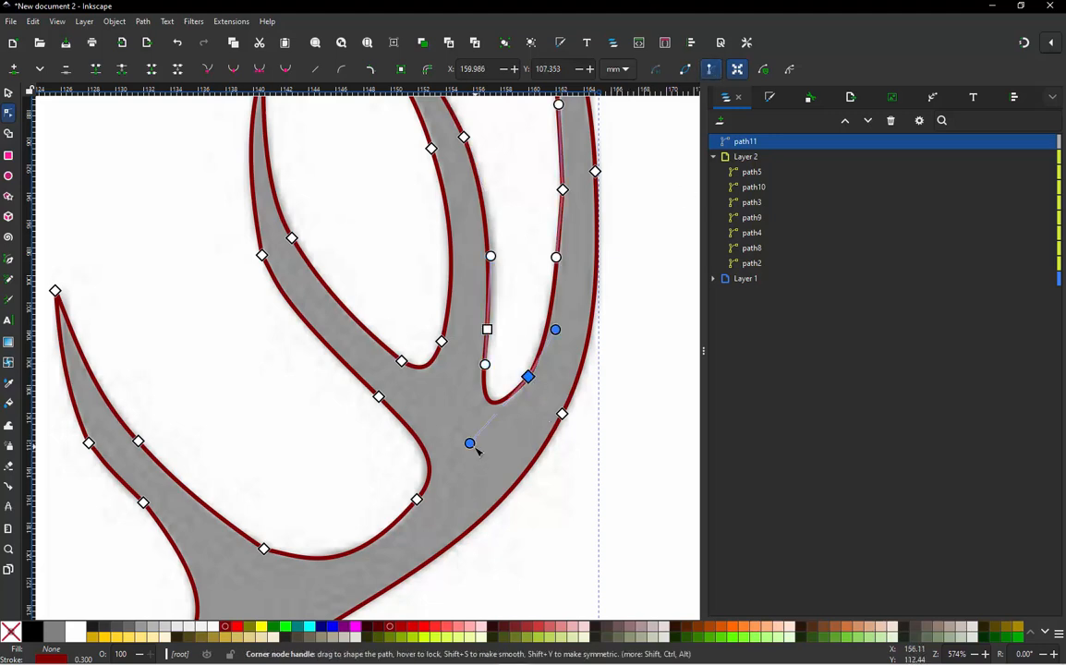
drag(469, 444, 478, 447)
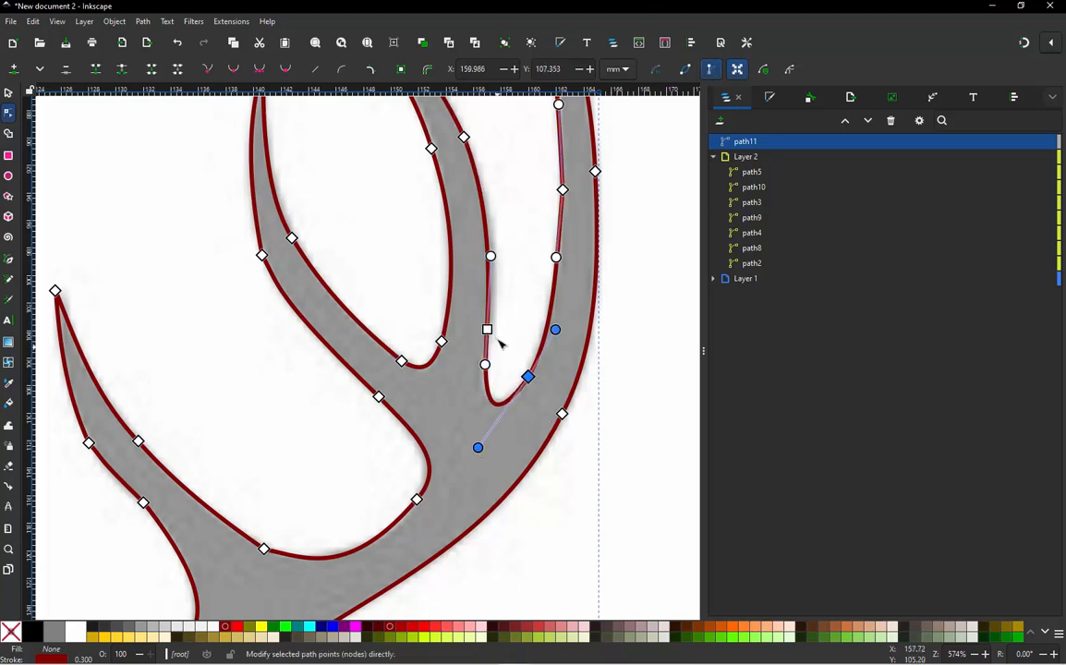
drag(484, 367, 481, 368)
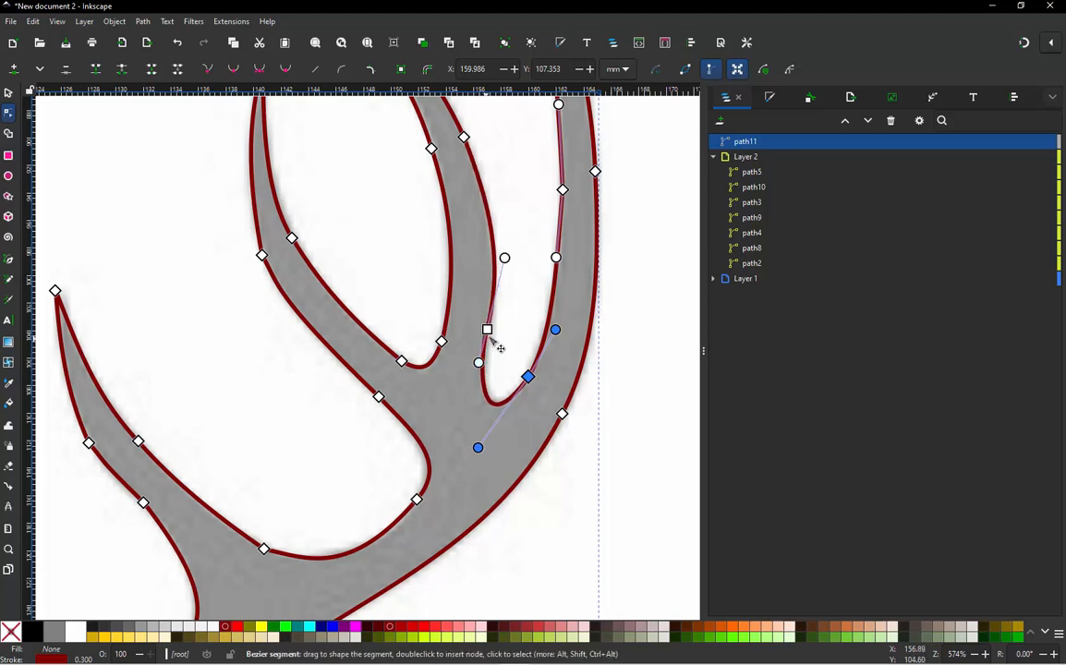
Turn the new node on the second tine into a corner node and adjust its upper handle to follow the edge
click(488, 331)
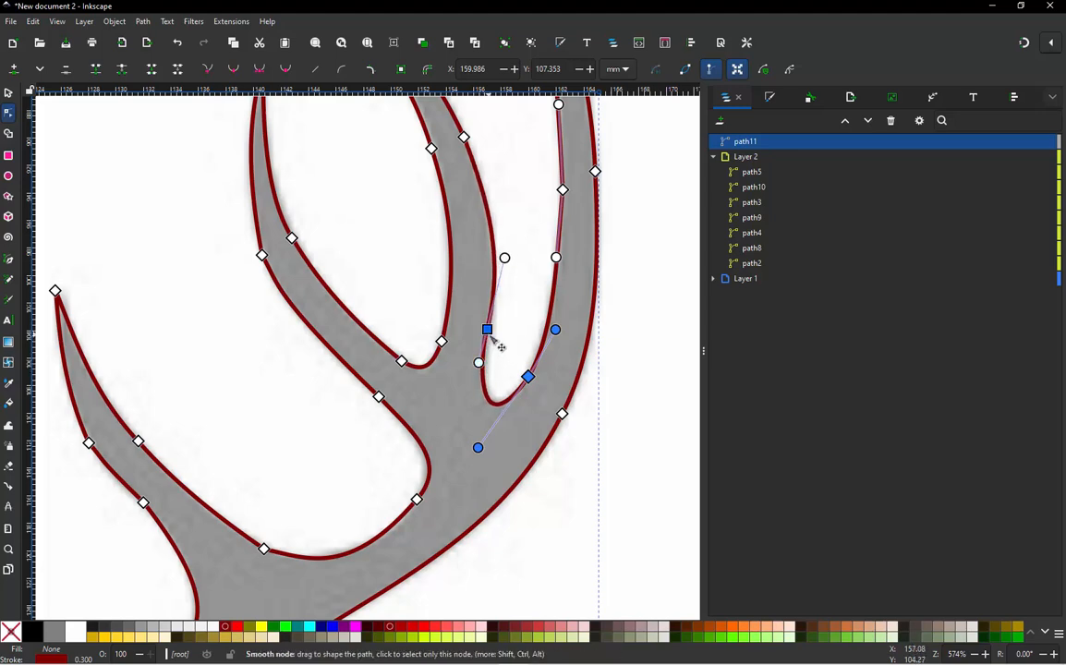
click(209, 70)
drag(507, 260, 499, 227)
scroll(457, 325, down, 2)
click(491, 223)
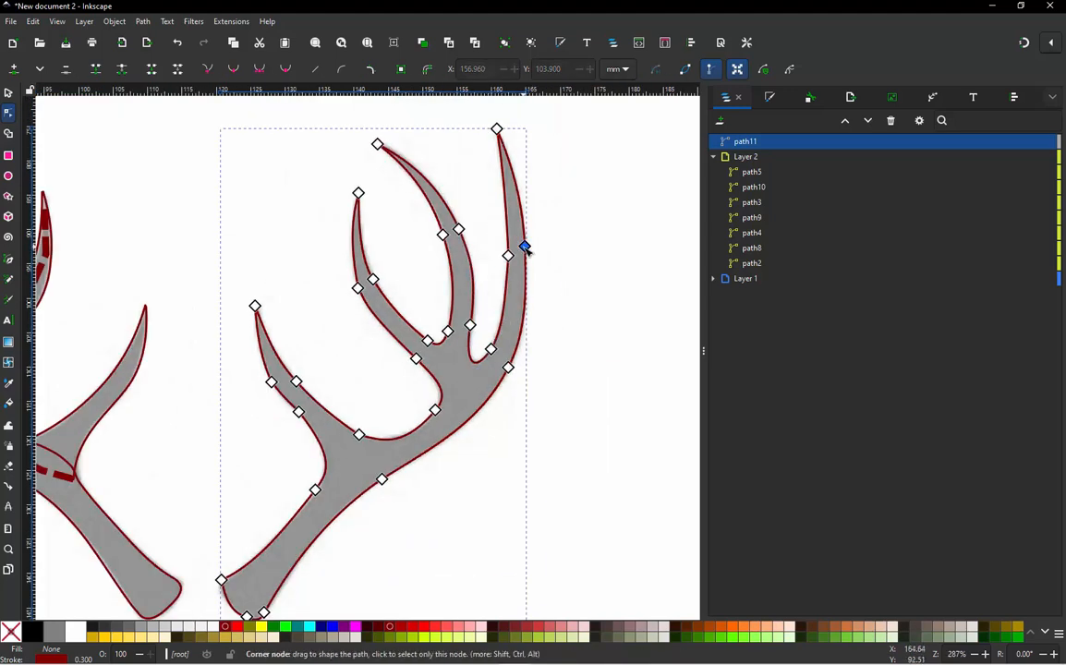
Insert two nodes on the outermost tine's outer edge, near the tip and lower down, and delete the corner node between them
double_click(515, 181)
click(515, 179)
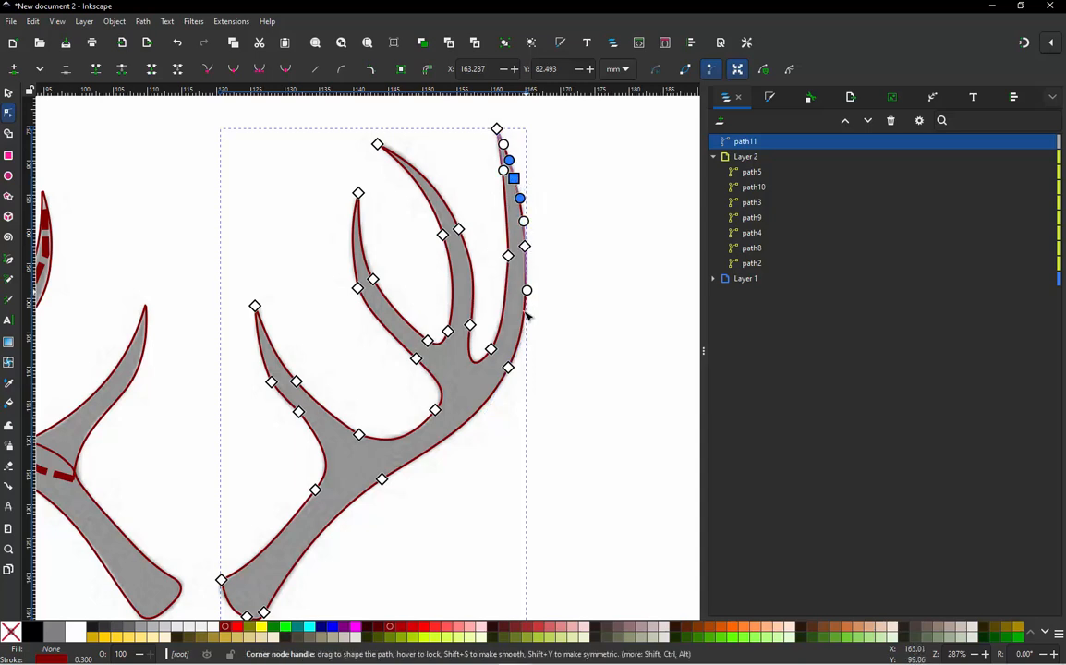
click(532, 327)
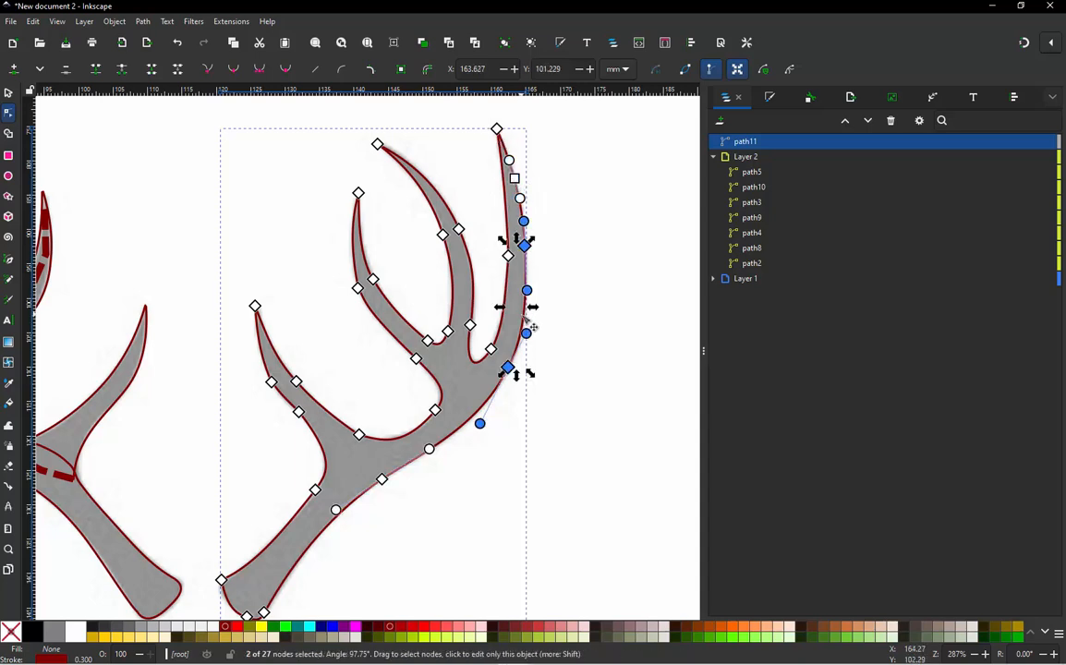
double_click(524, 316)
ctrl+alt+click(526, 247)
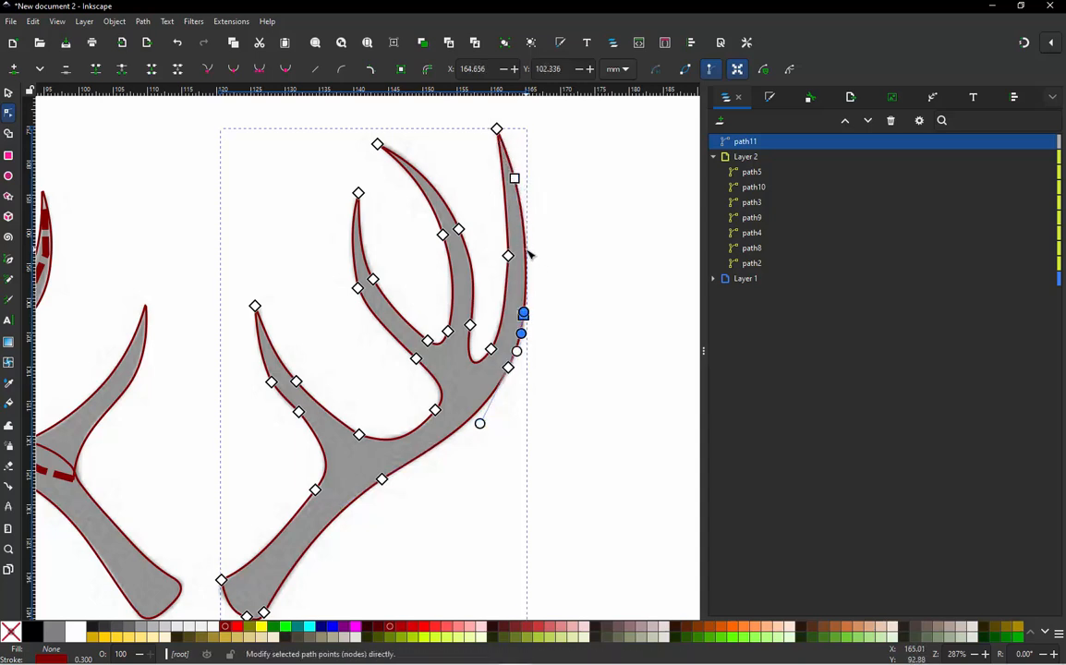
Insert a node on the main beam's outer edge below the outermost tine, delete the corner node just above it, and deselect the outline
double_click(484, 405)
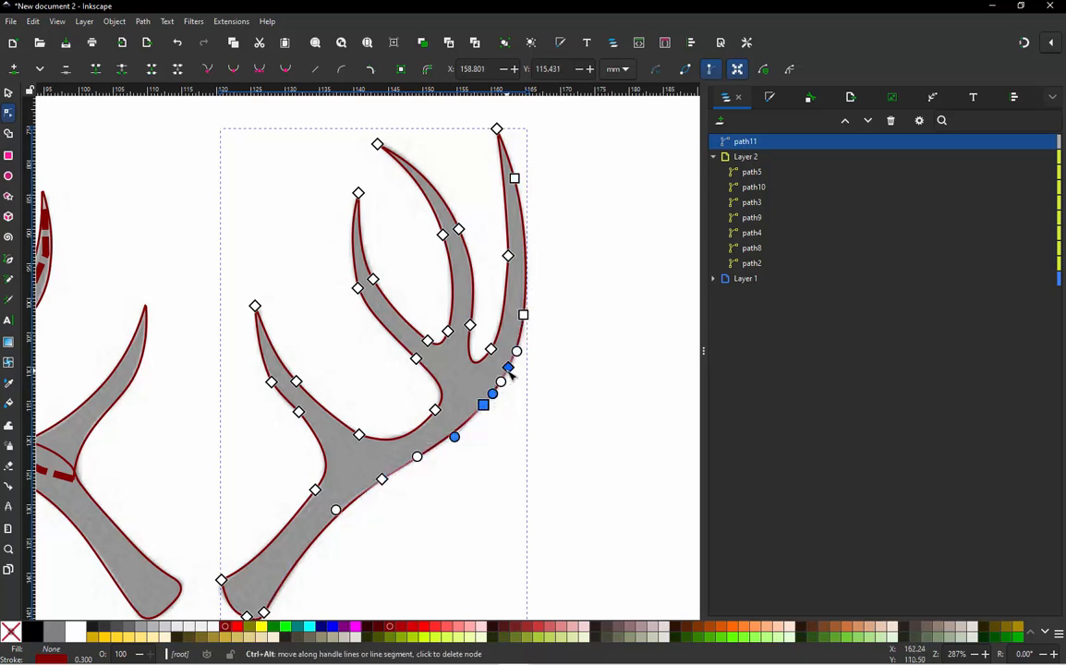
ctrl+alt+click(508, 368)
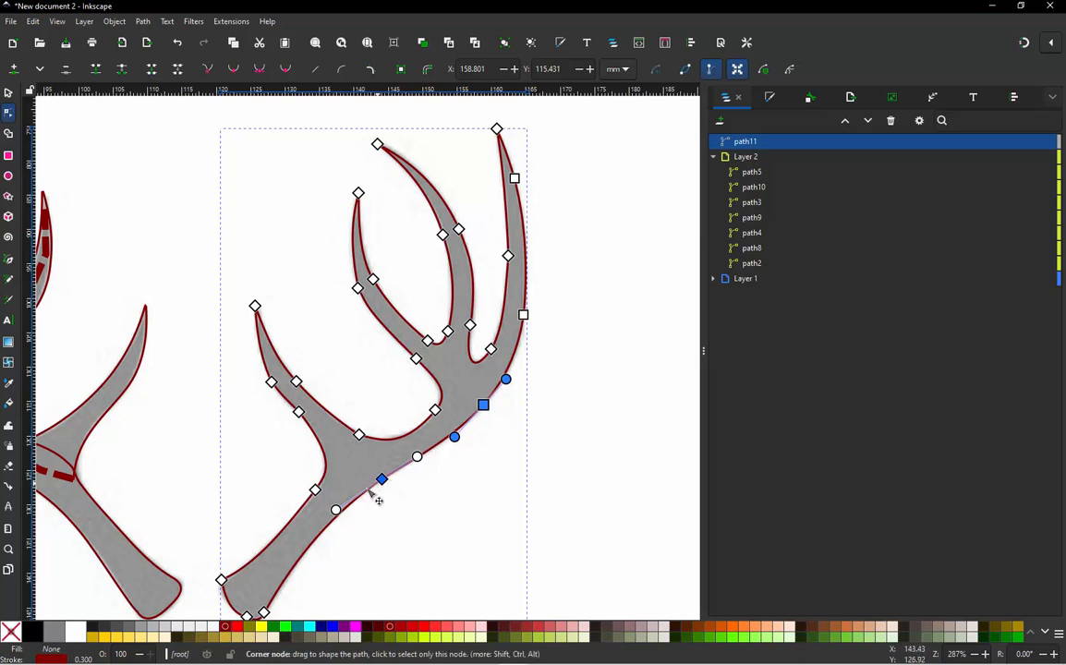
scroll(386, 487, up, 2)
click(380, 523)
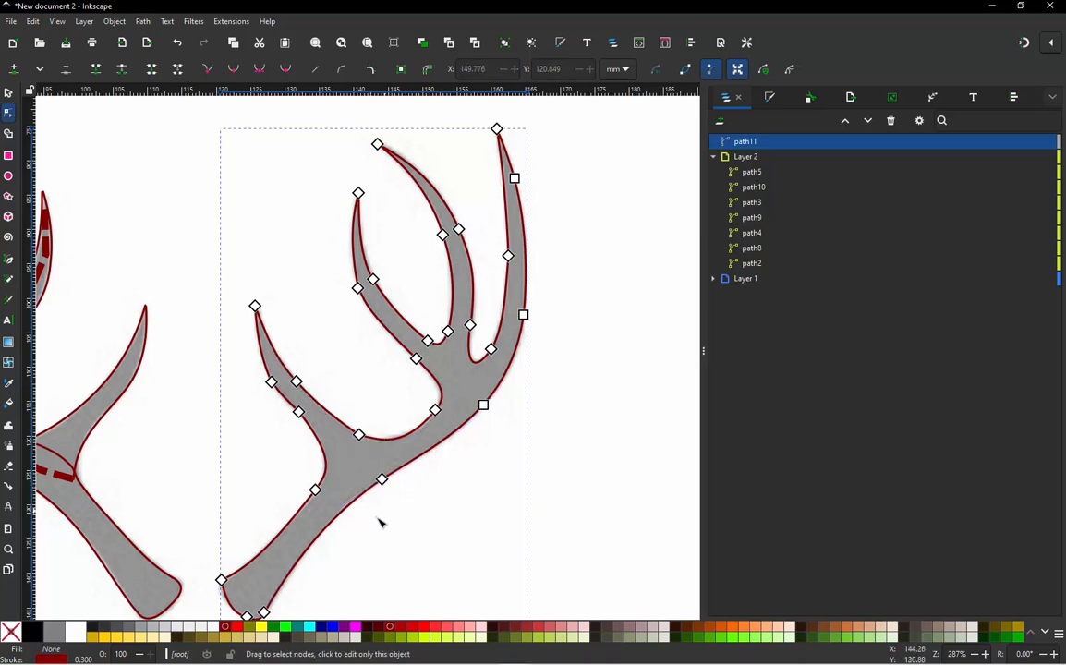
click(408, 512)
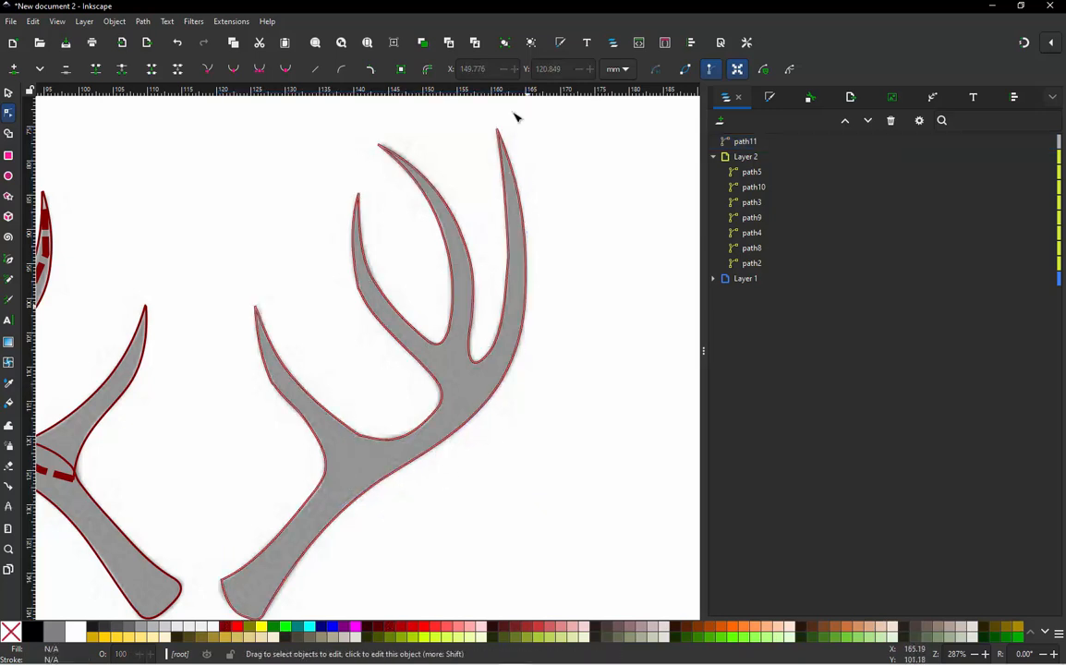
Insert two nodes on the outermost tine's inner edge, delete the corner node between them, and deselect the outline
click(506, 221)
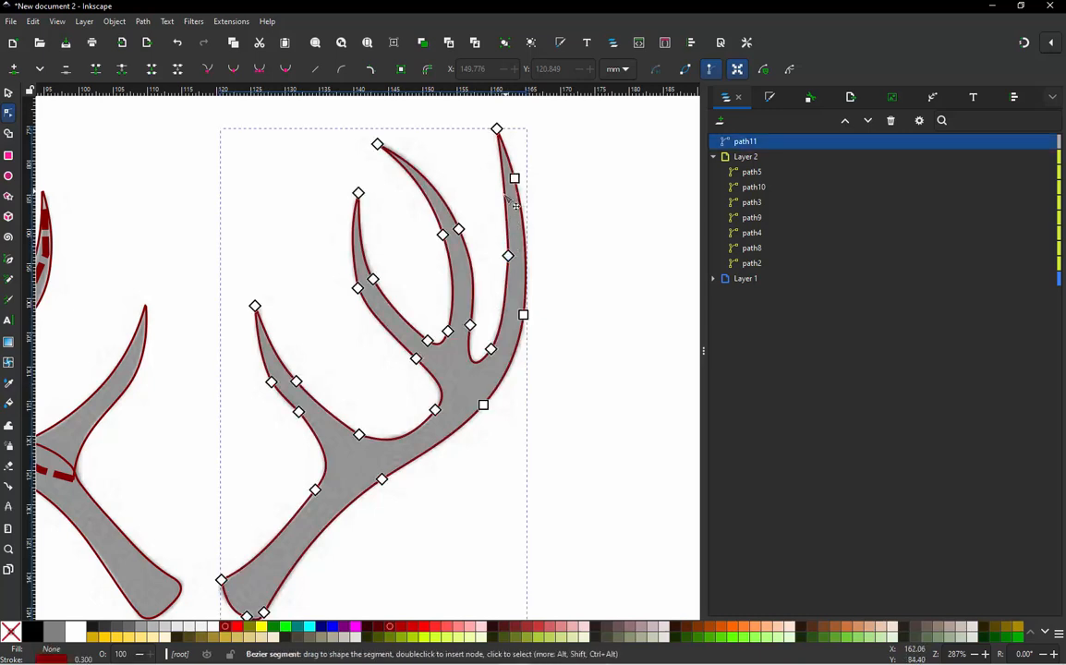
double_click(506, 196)
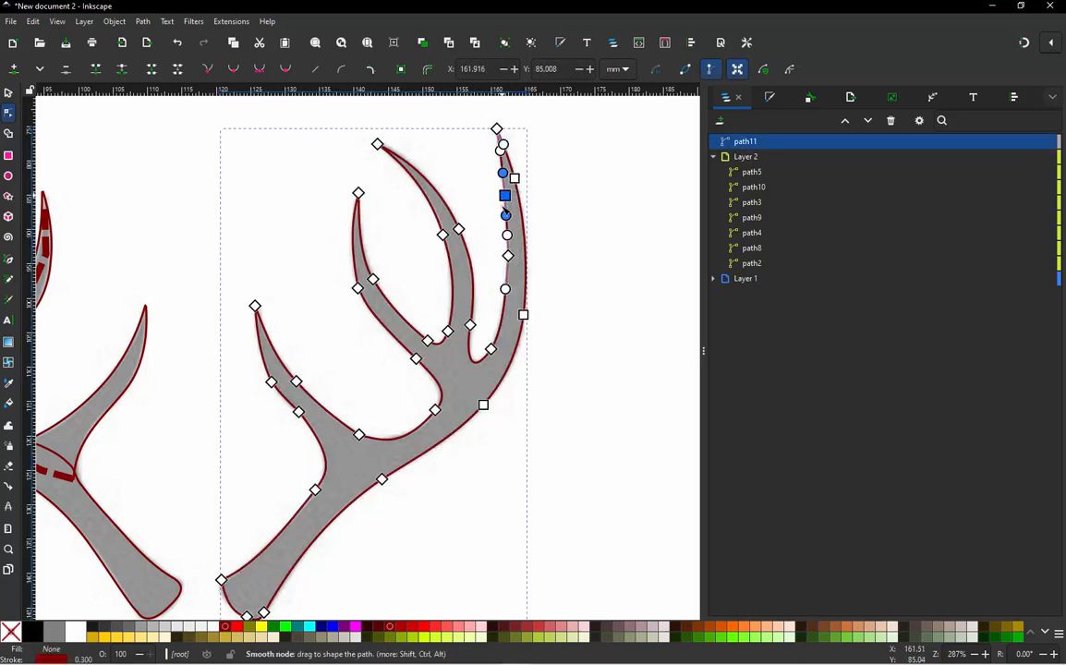
double_click(504, 308)
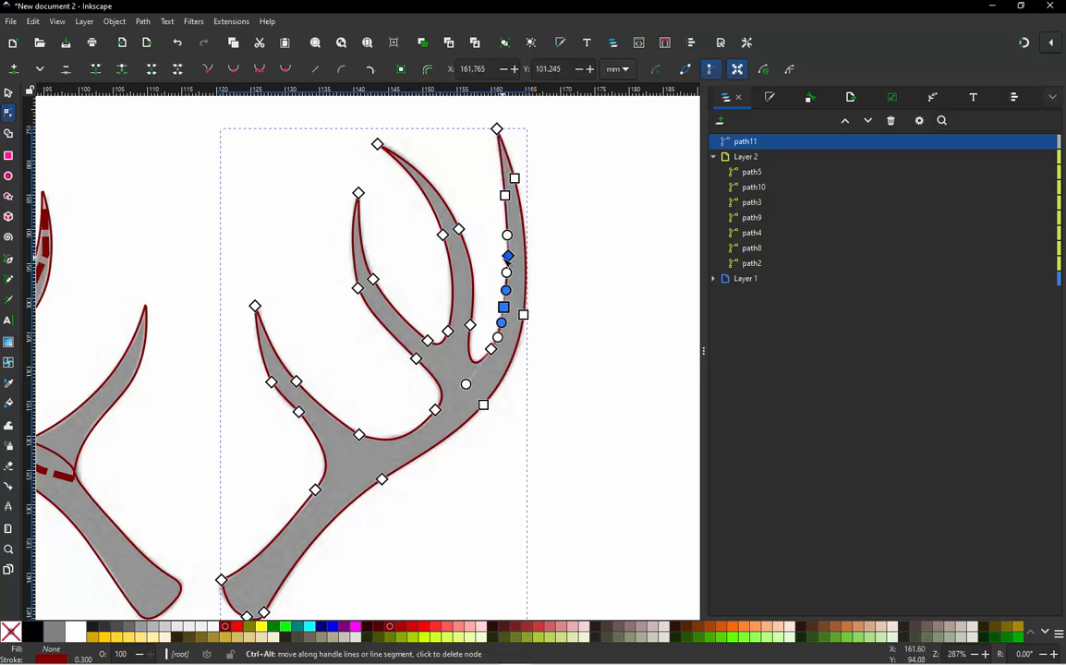
click(550, 228)
click(171, 155)
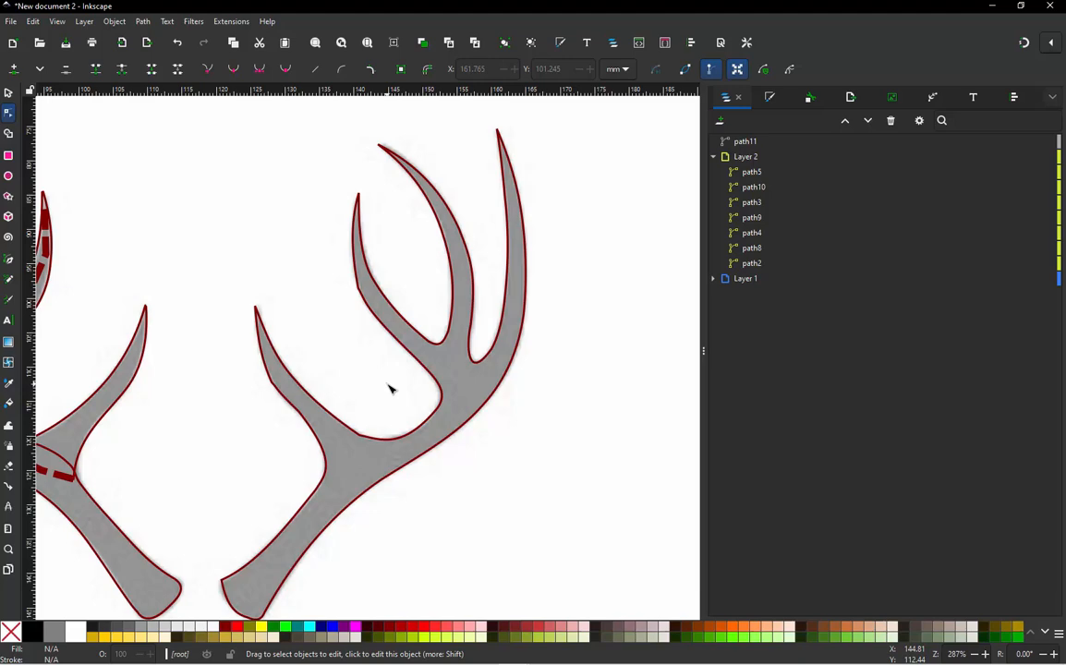
Enable snapping and draw a Pen tool cutting line across the base of the right antler's lowest tine, extending past both edges
scroll(393, 392, down, 2)
scroll(219, 410, up, 2)
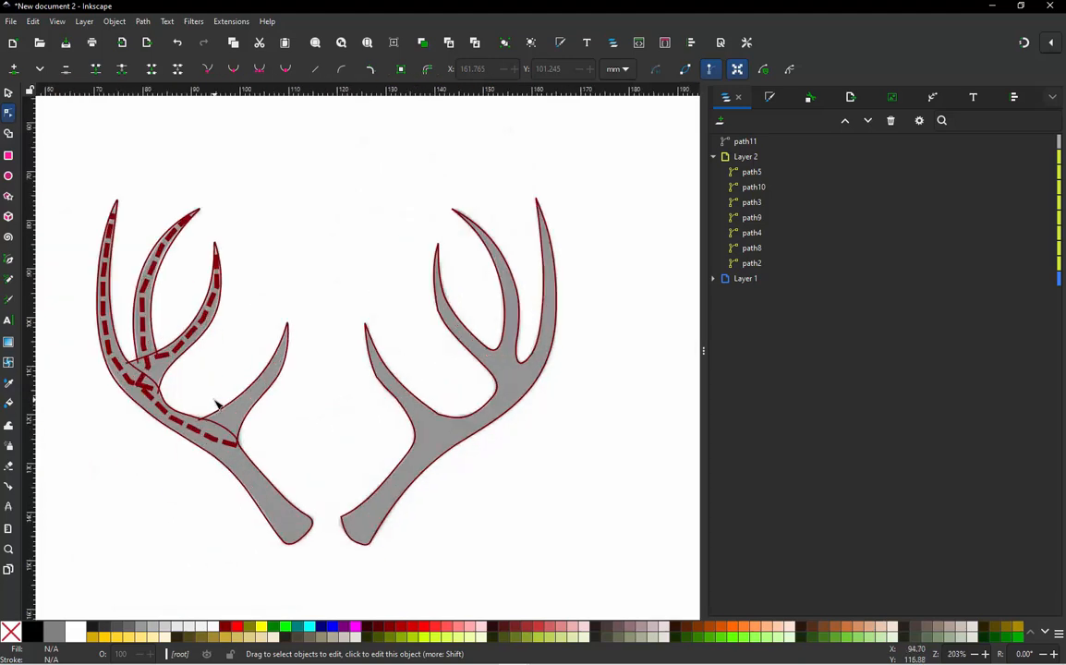
scroll(552, 466, up, 3)
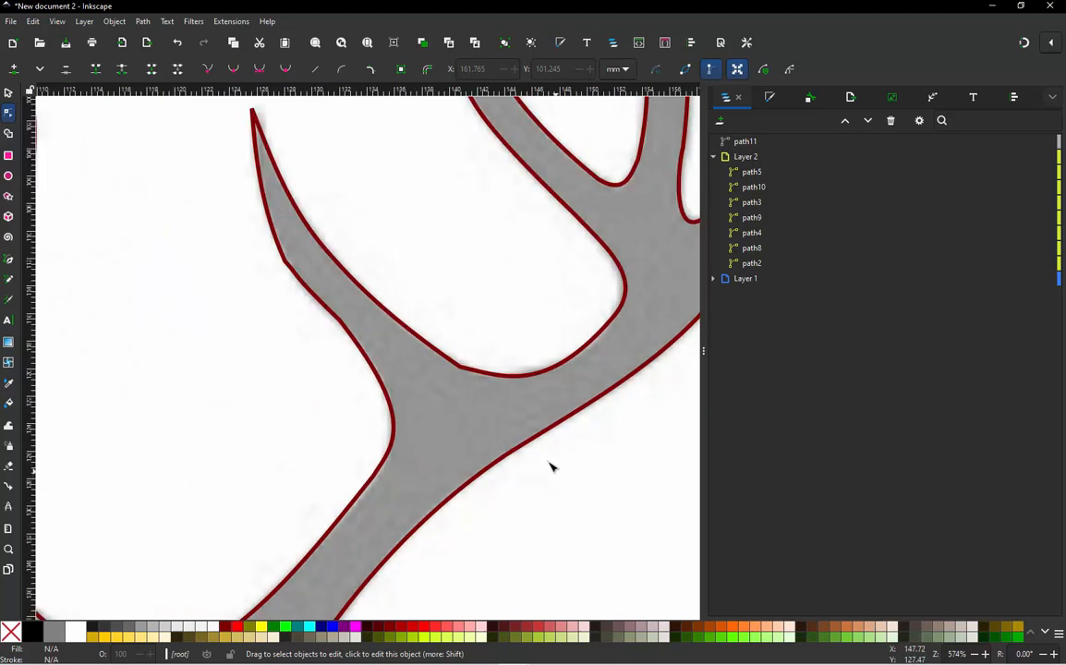
scroll(549, 464, down, 3)
scroll(539, 454, up, 3)
key(b)
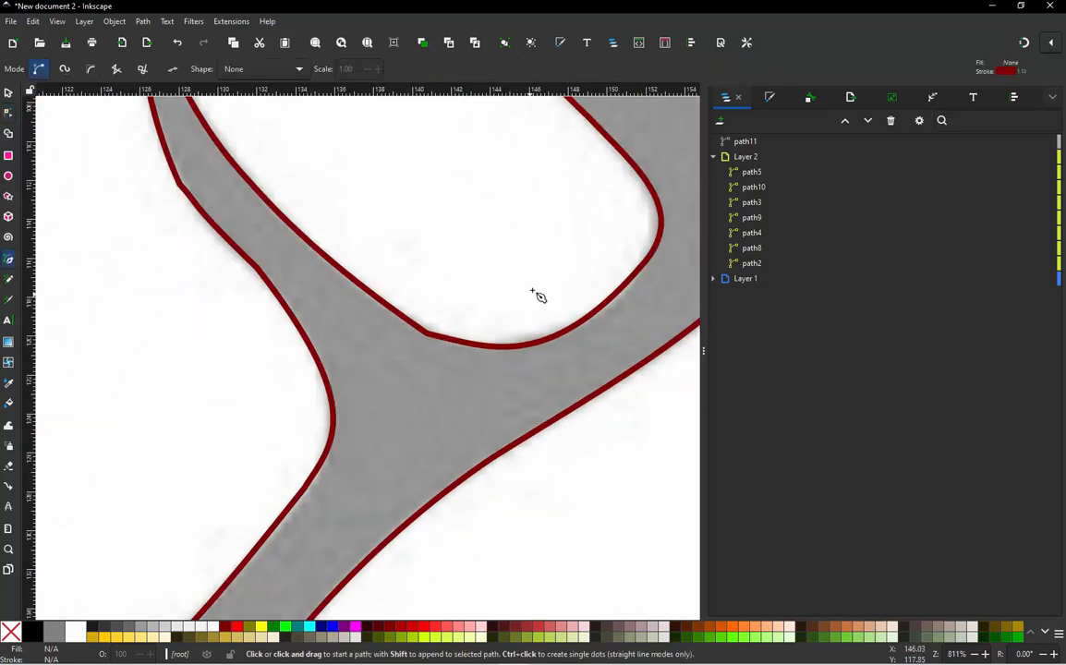
click(537, 283)
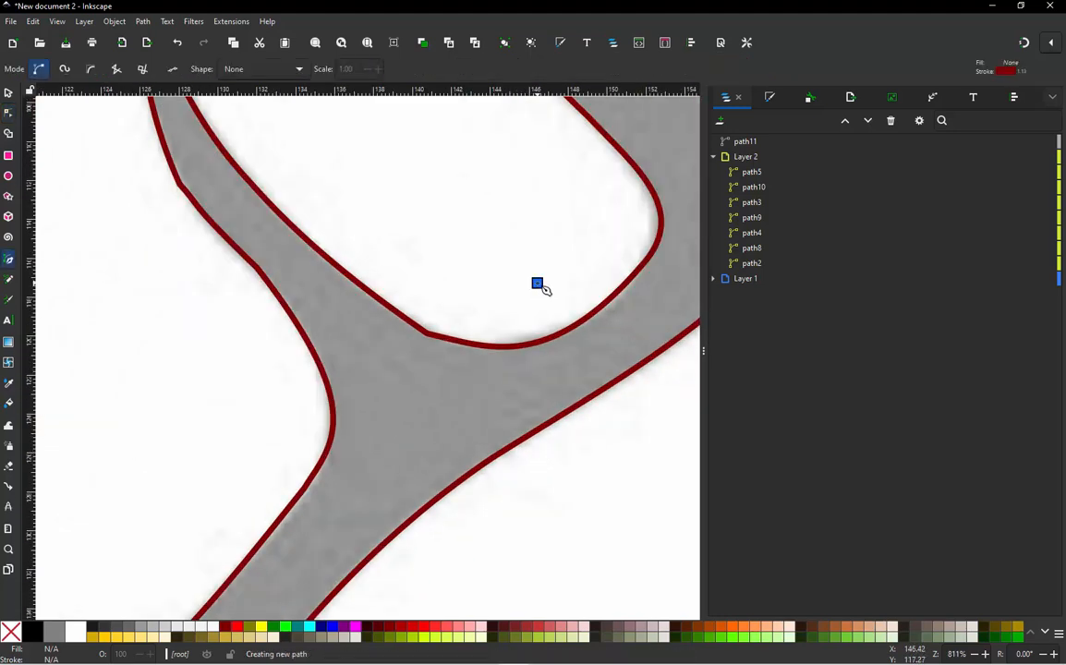
click(1026, 43)
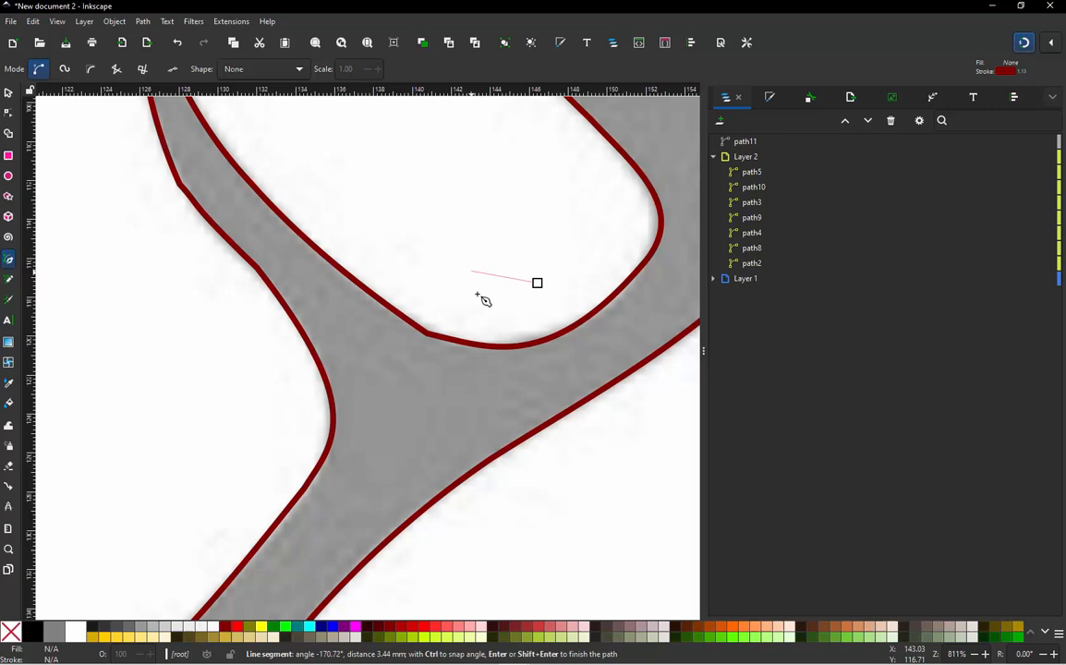
click(533, 343)
click(304, 490)
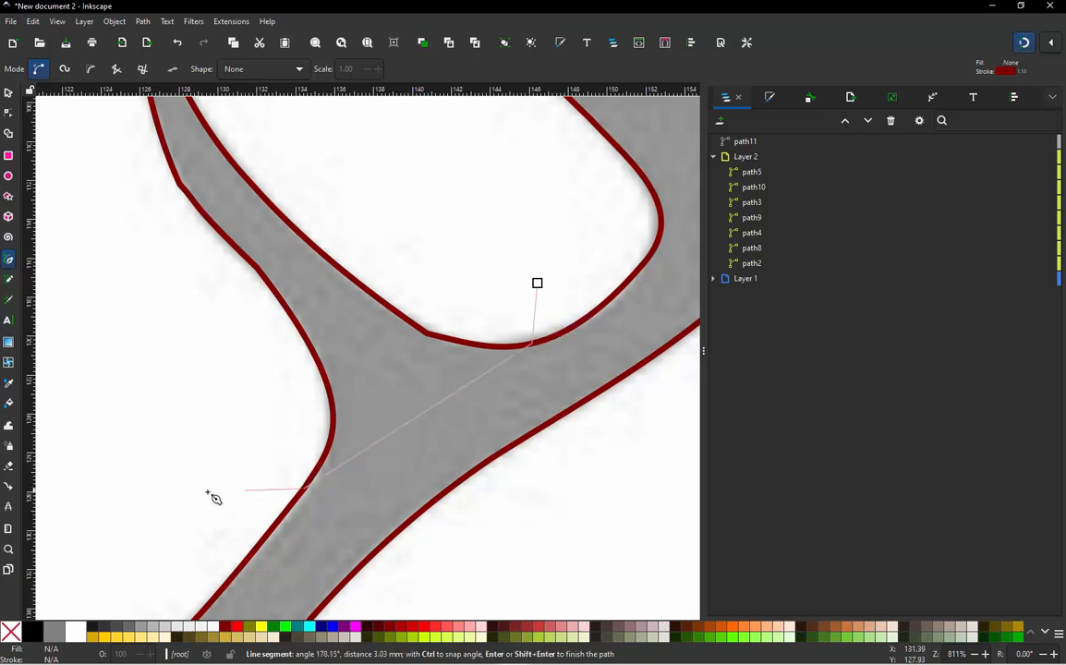
double_click(169, 477)
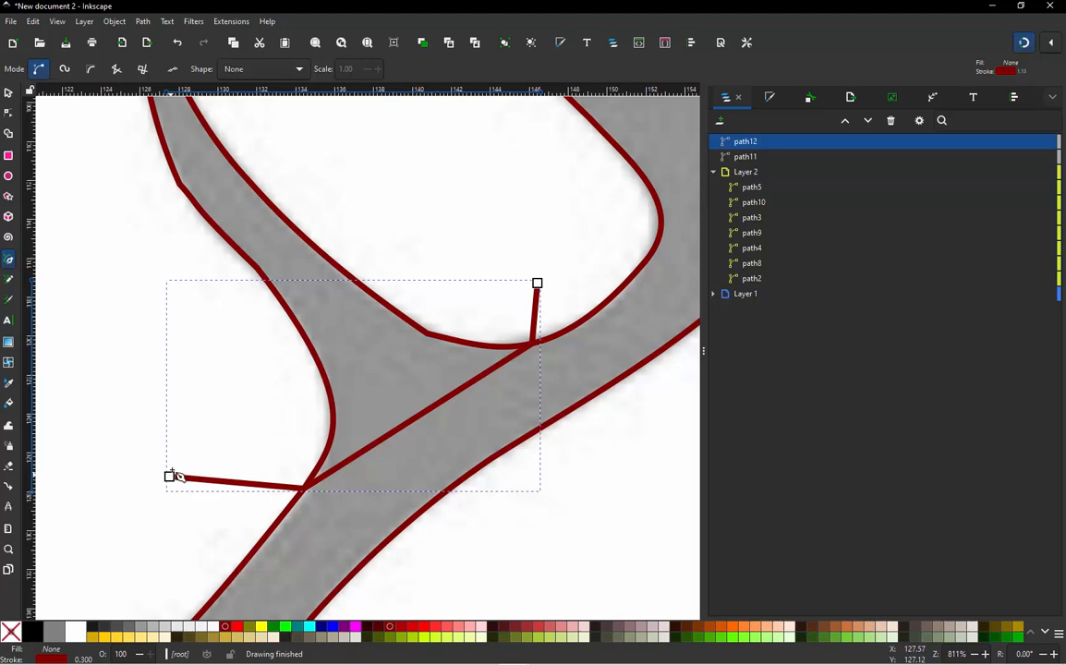
Bend the middle segment of the cutting line upward into a gentle curve across the lowest tine's base and deselect it
key(n)
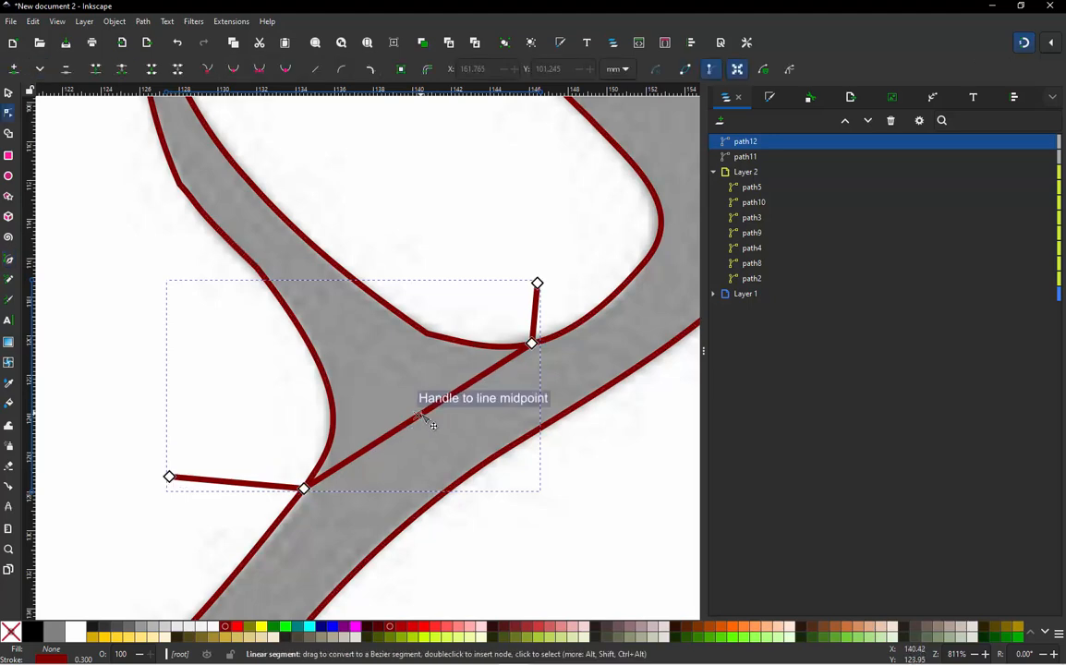
click(421, 417)
drag(423, 412, 415, 403)
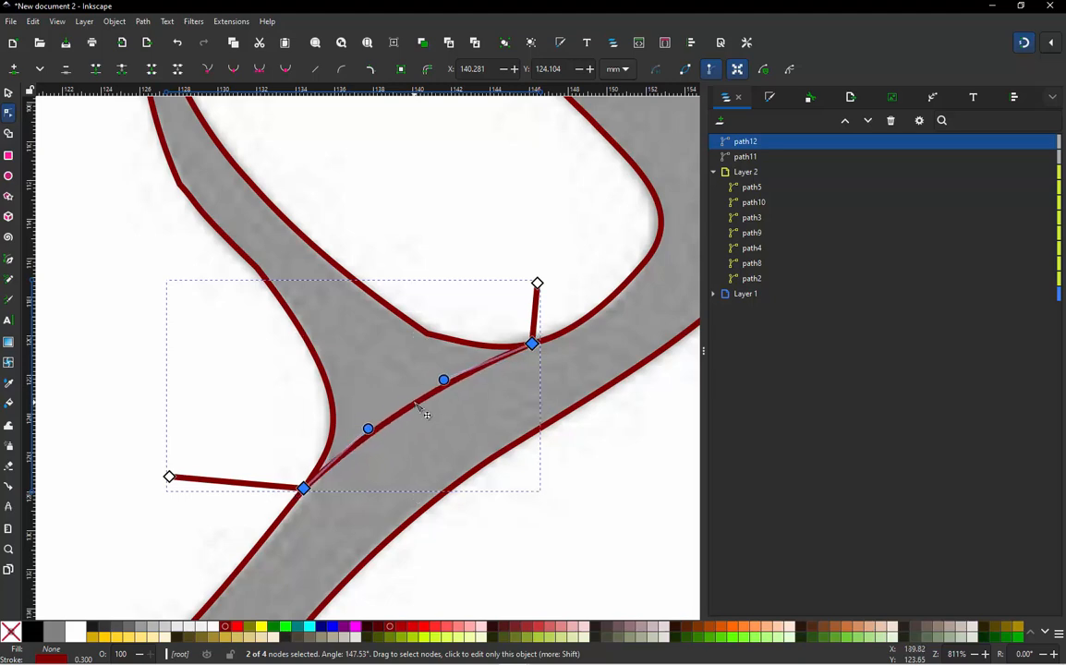
scroll(379, 439, down, 2)
key(s)
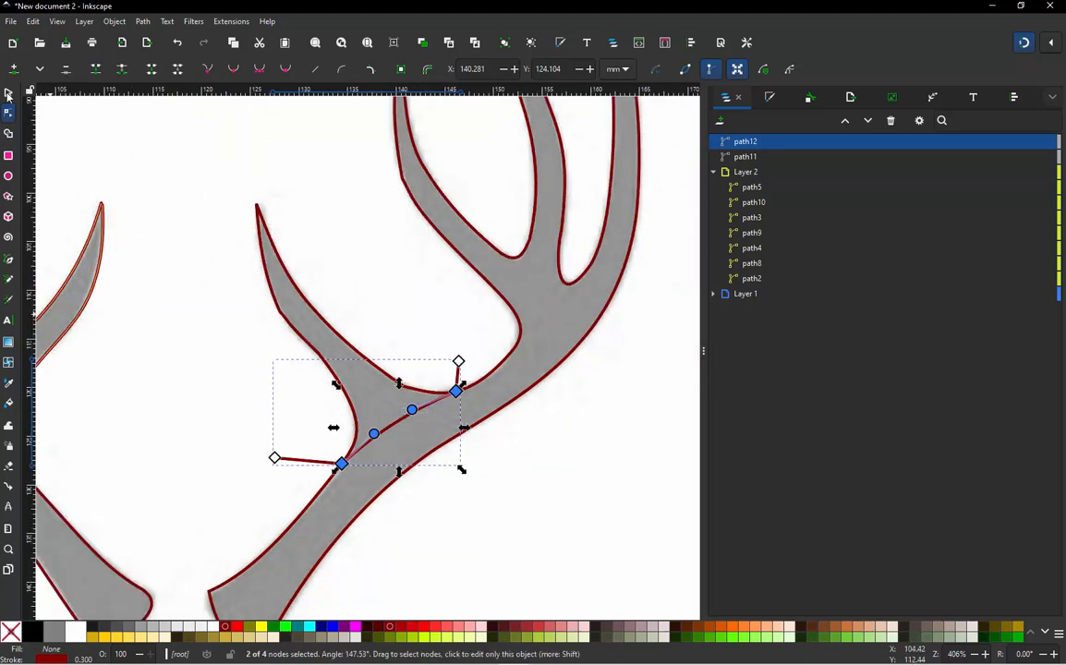
key(Escape)
Draw a second cutting line from the gap beside the outermost tine to the inner edge below the upper tines, extending past both edges
scroll(471, 352, down, 1)
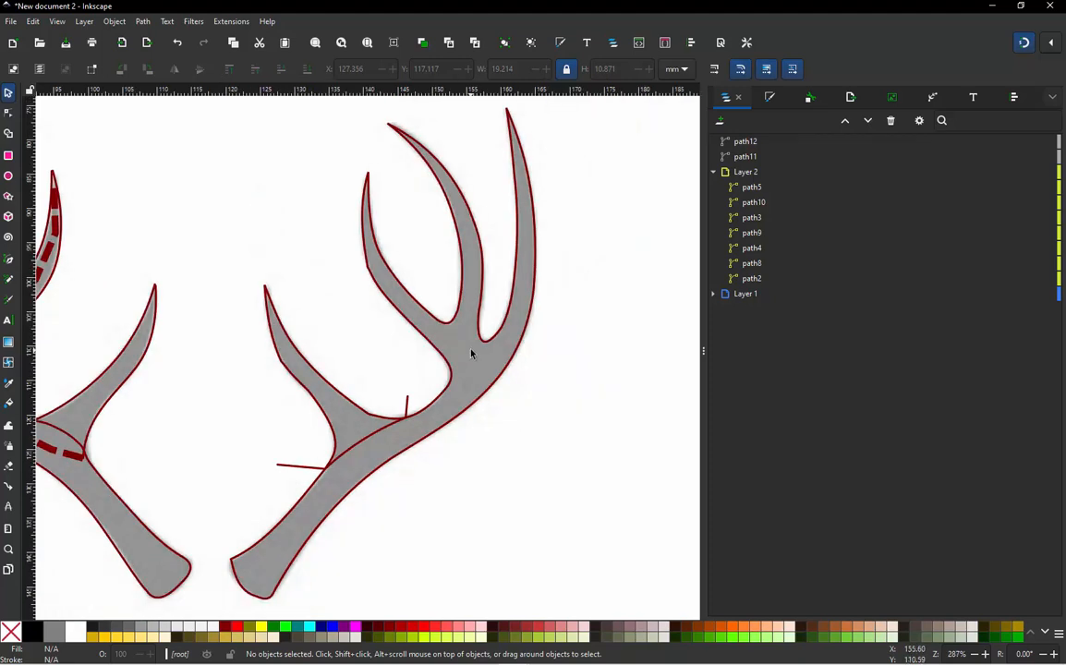
scroll(462, 329, up, 2)
key(b)
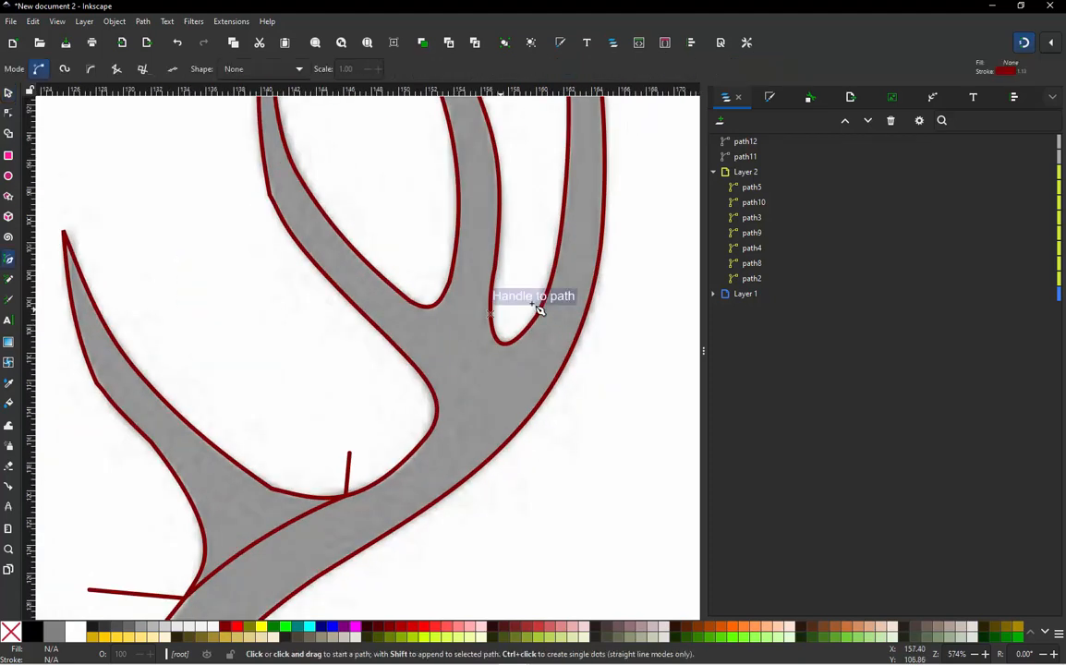
click(525, 284)
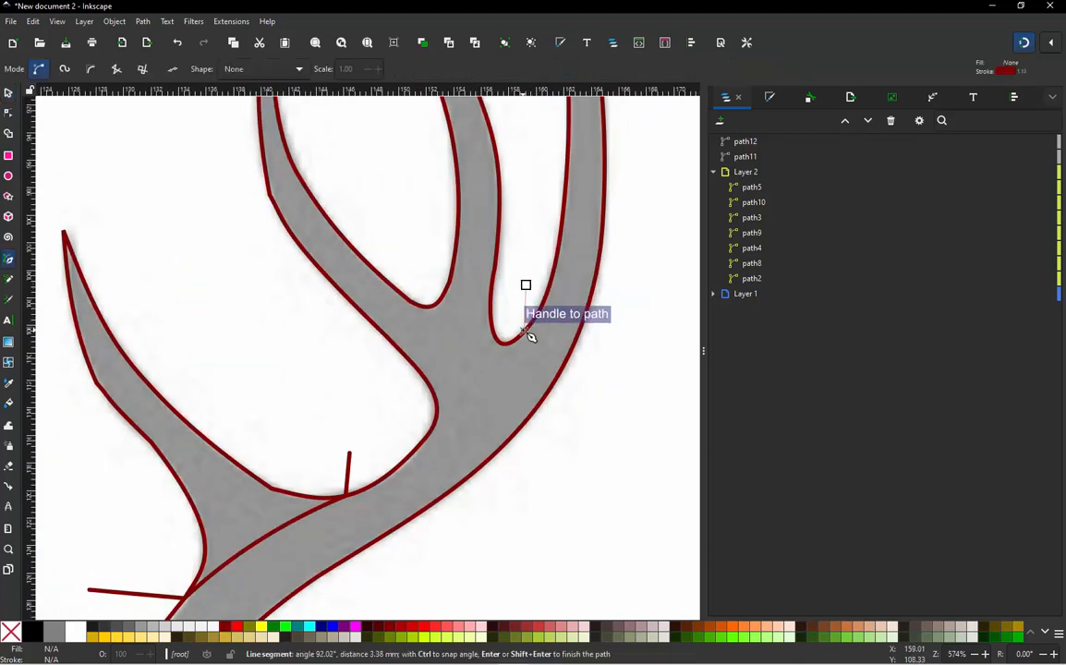
click(526, 333)
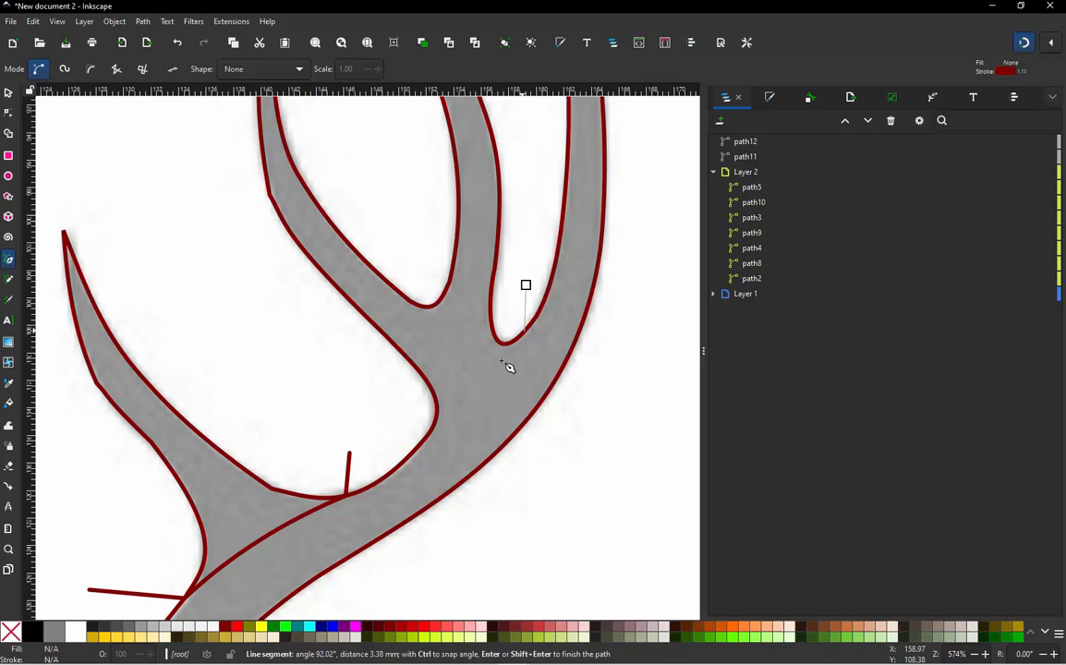
click(427, 435)
double_click(345, 399)
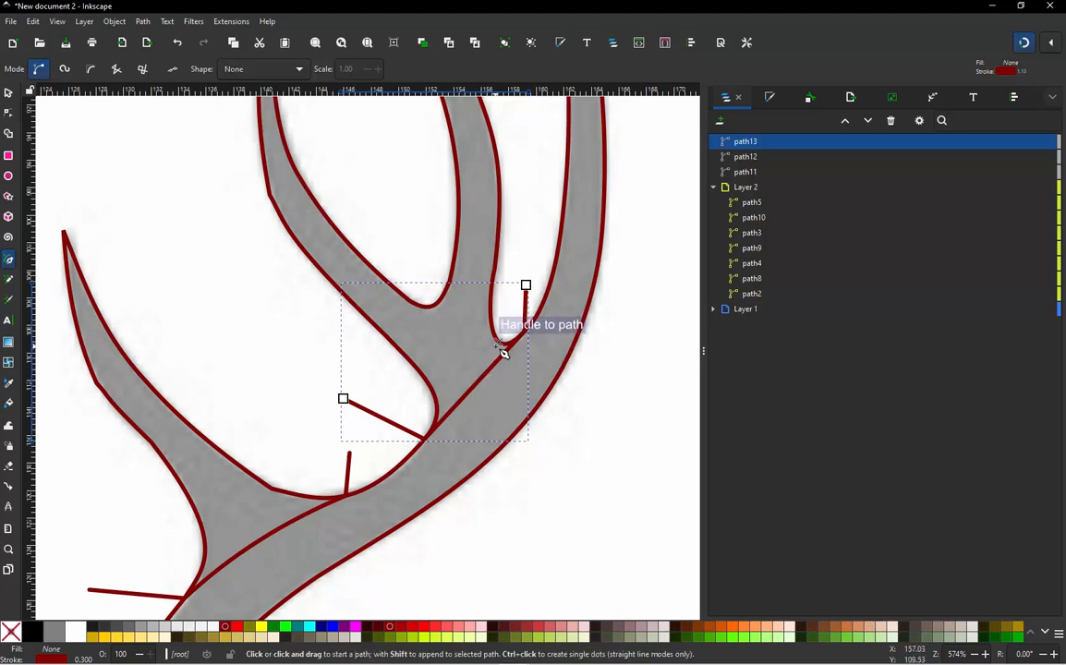
Bend the second cutting line's middle segment to follow the main beam's curve and deselect it
key(n)
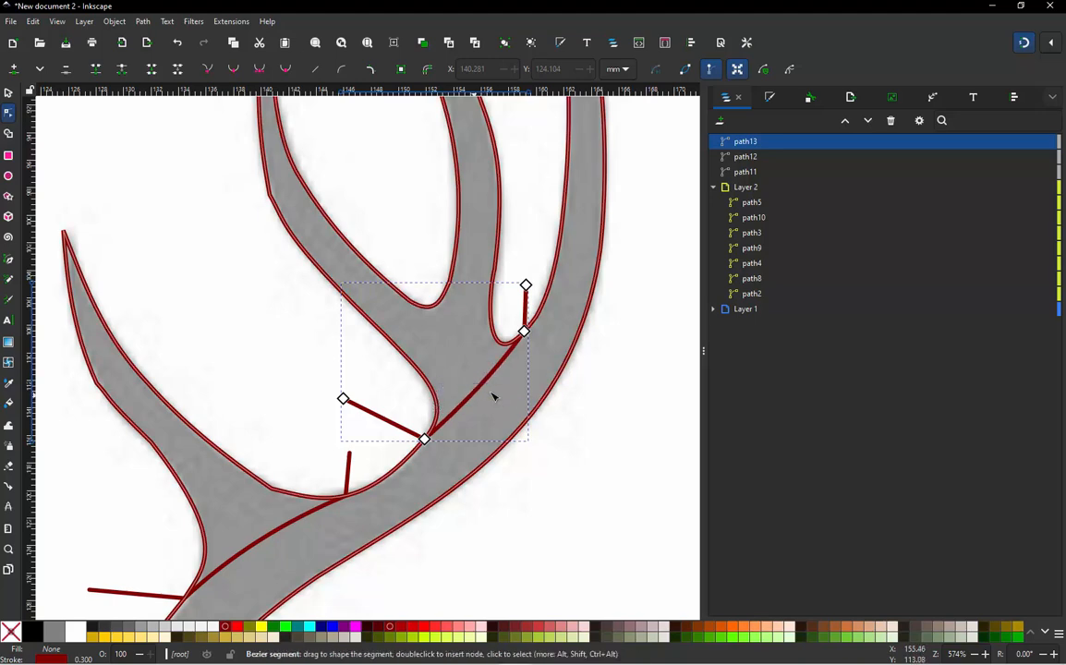
ctrl+scroll(492, 404, down, 1)
ctrl+scroll(395, 325, up, 1)
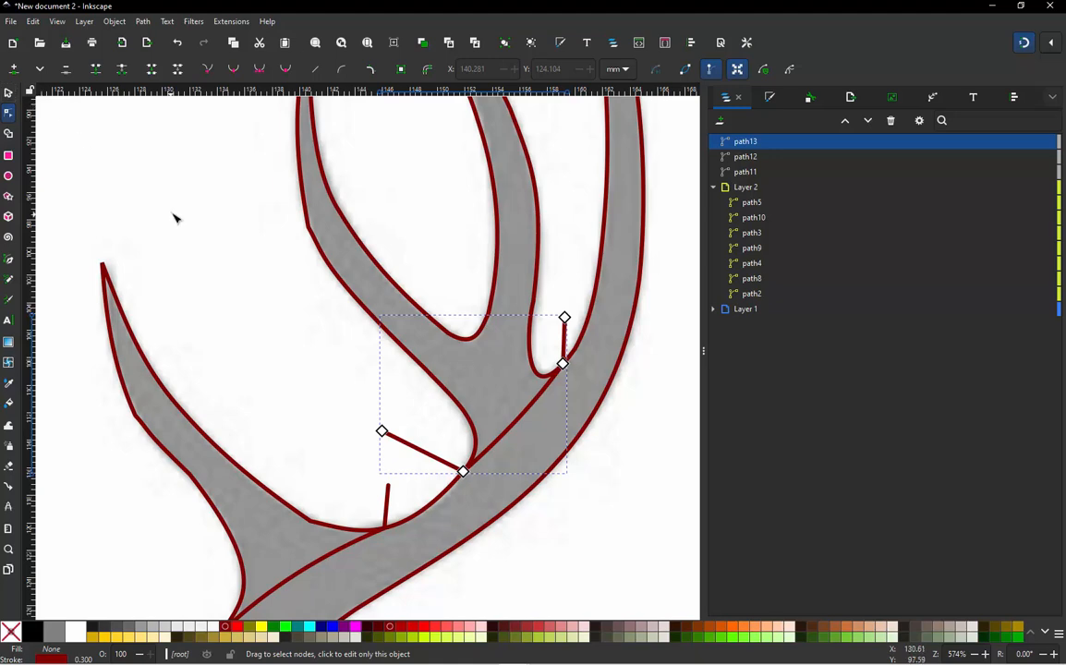
click(277, 236)
ctrl+scroll(507, 423, down, 2)
ctrl+scroll(447, 454, up, 1)
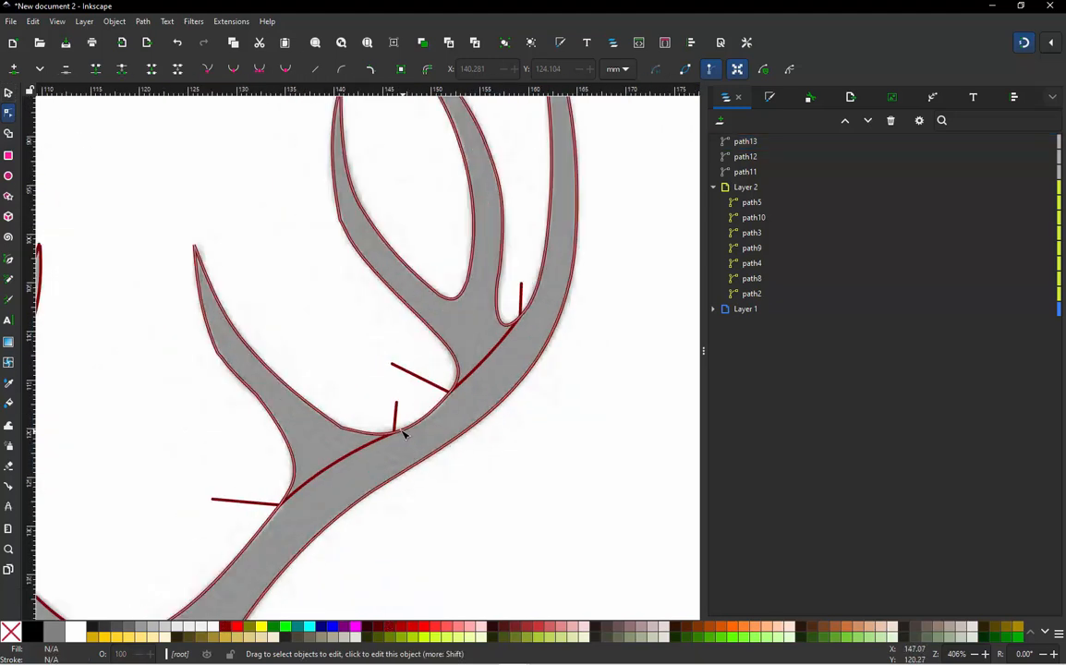
Split the lowest tine from the right antler by applying Division to the outline and the lower cutting line, and deselect the pieces
click(396, 422)
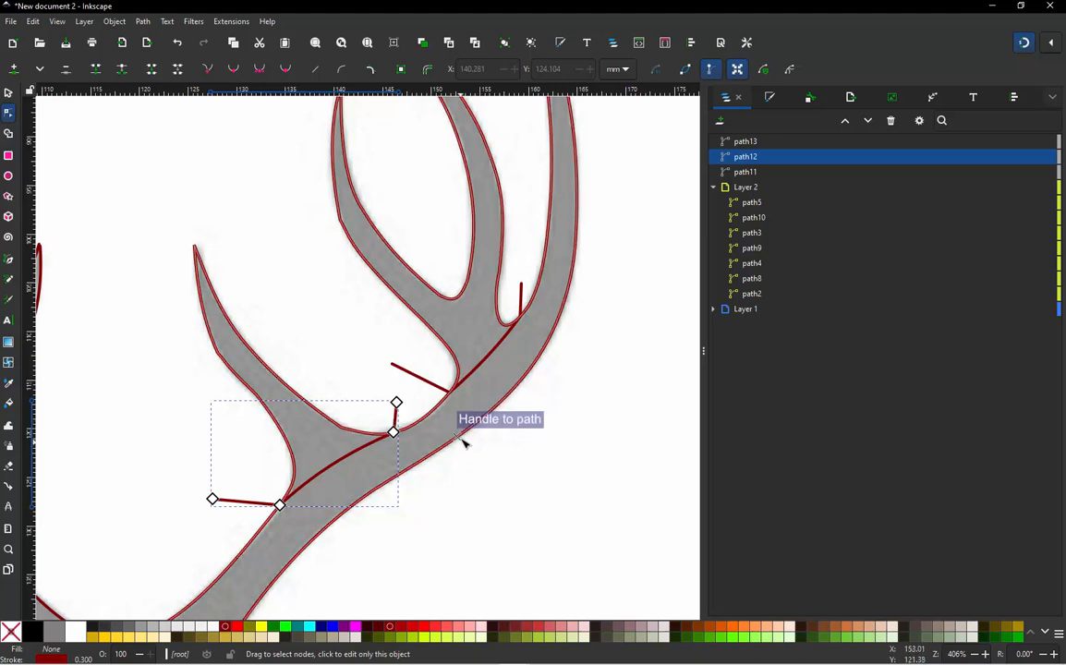
ctrl+scroll(463, 359, down, 1)
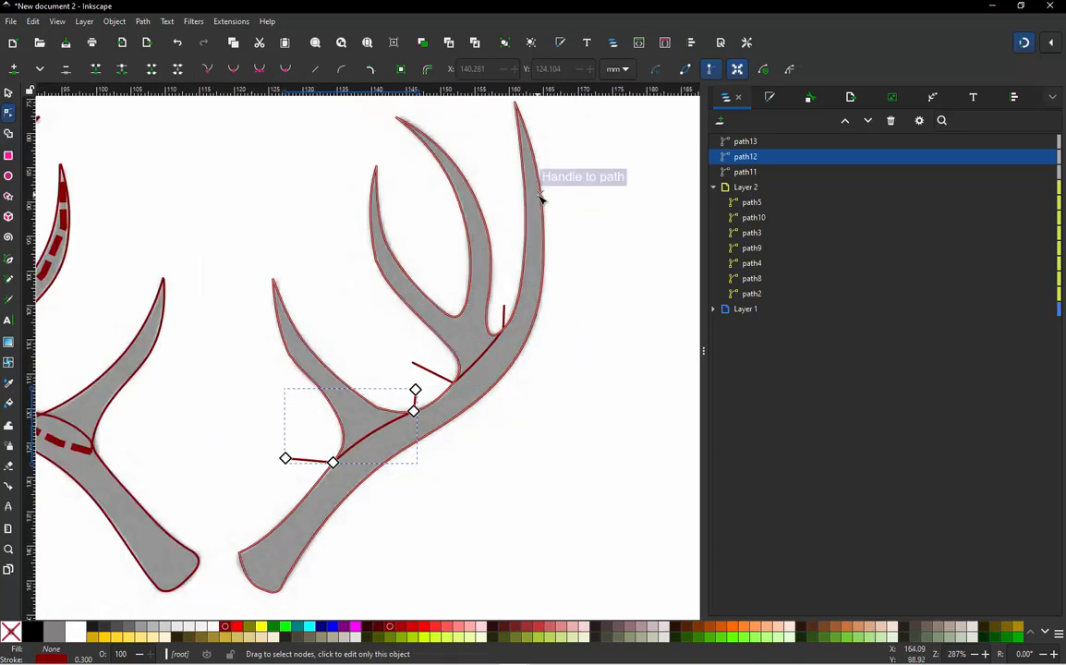
shift+click(453, 422)
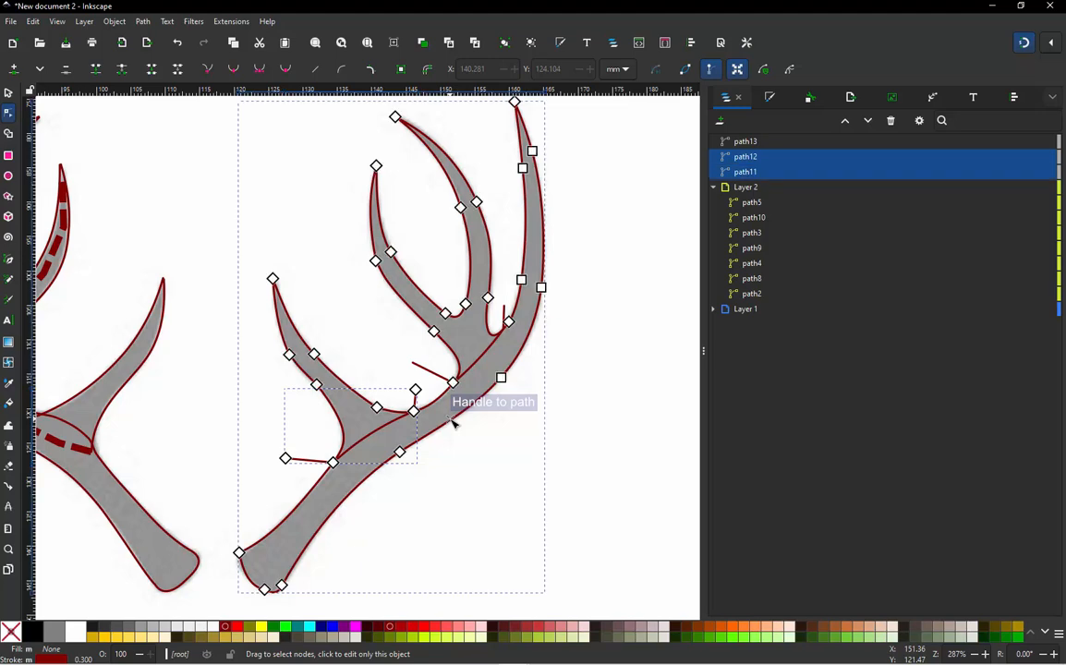
click(144, 21)
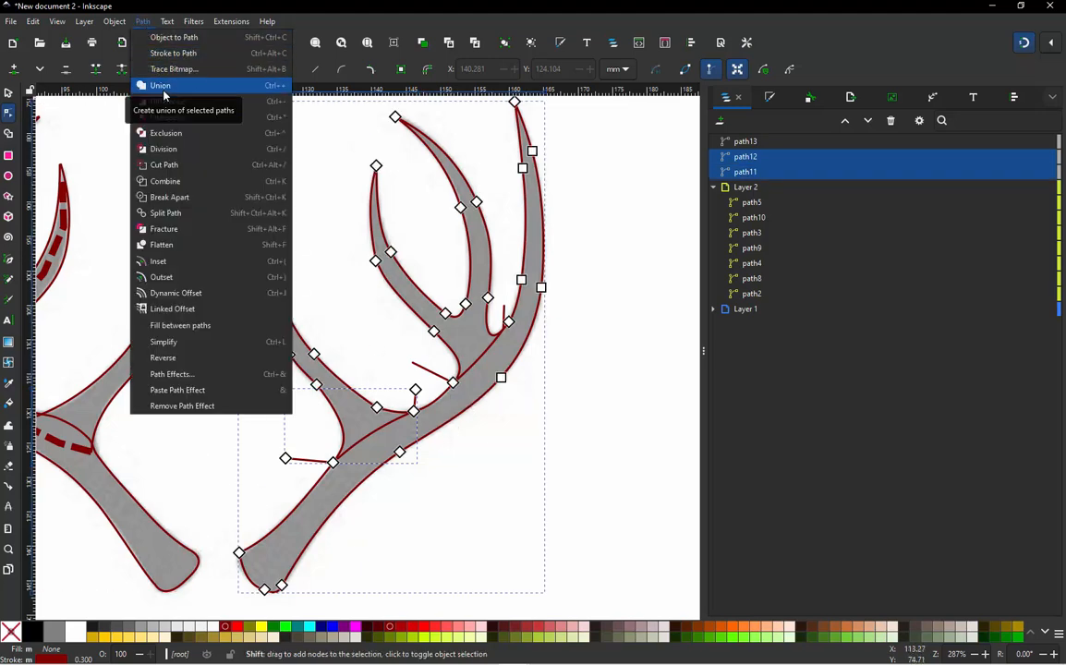
click(182, 150)
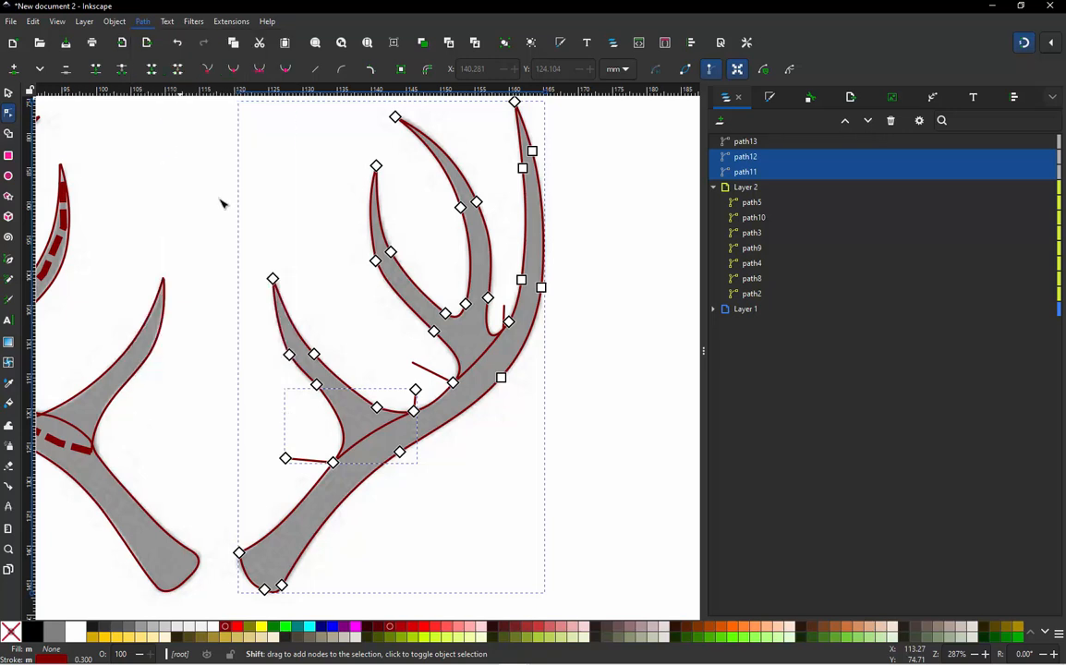
click(260, 331)
click(297, 334)
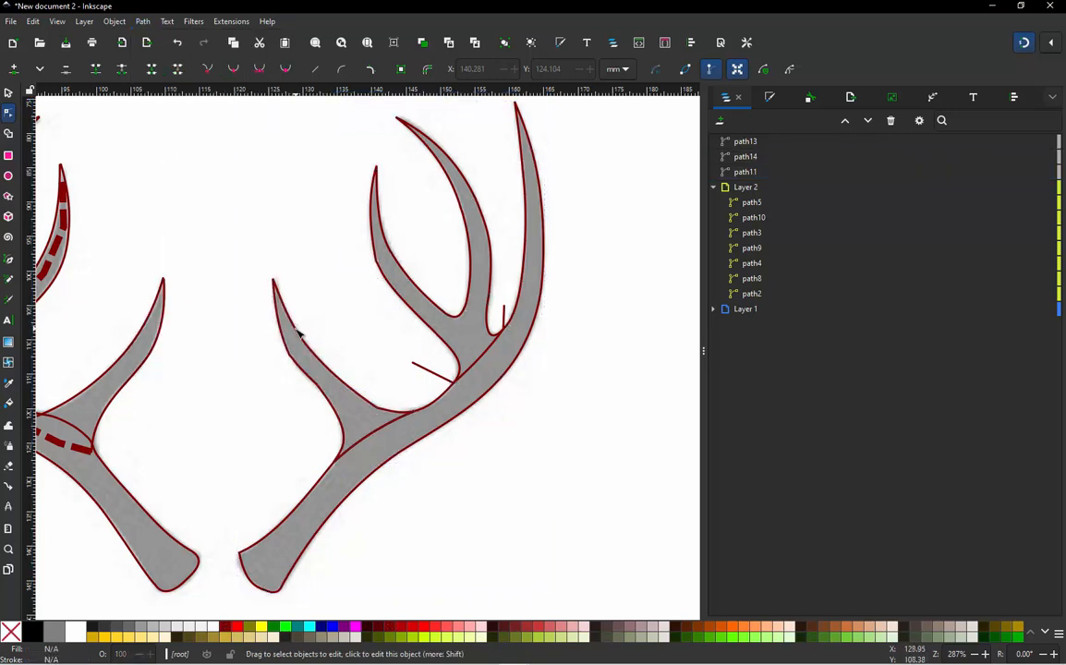
Test-move the lowest tine piece away from the right antler to check the cut, undo the move, and deselect it
key(shift+alt+d)
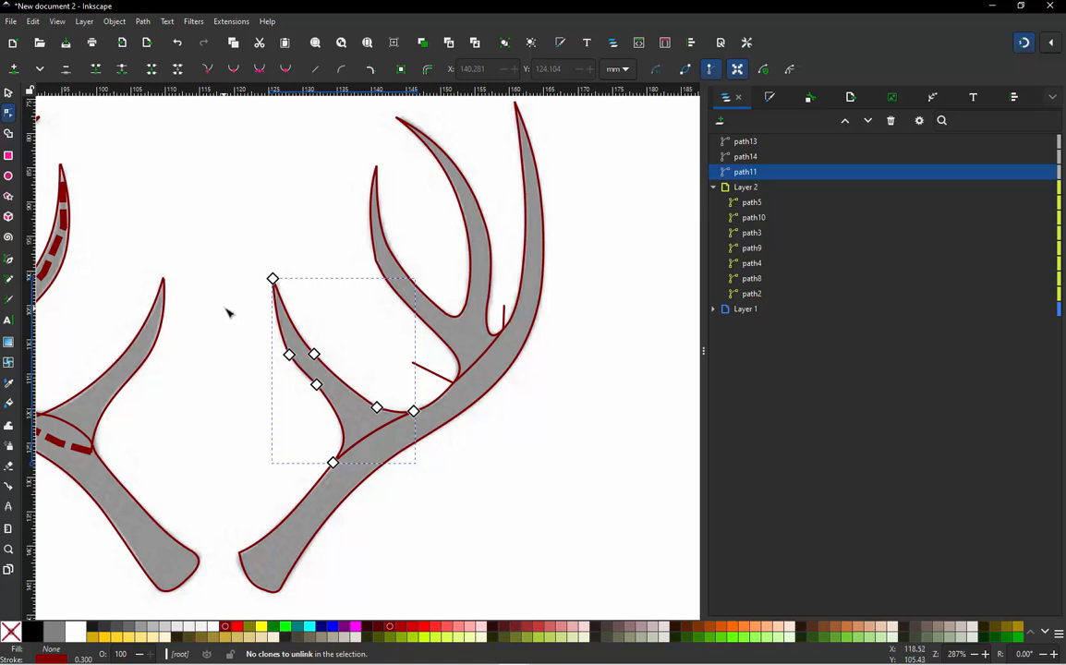
key(s)
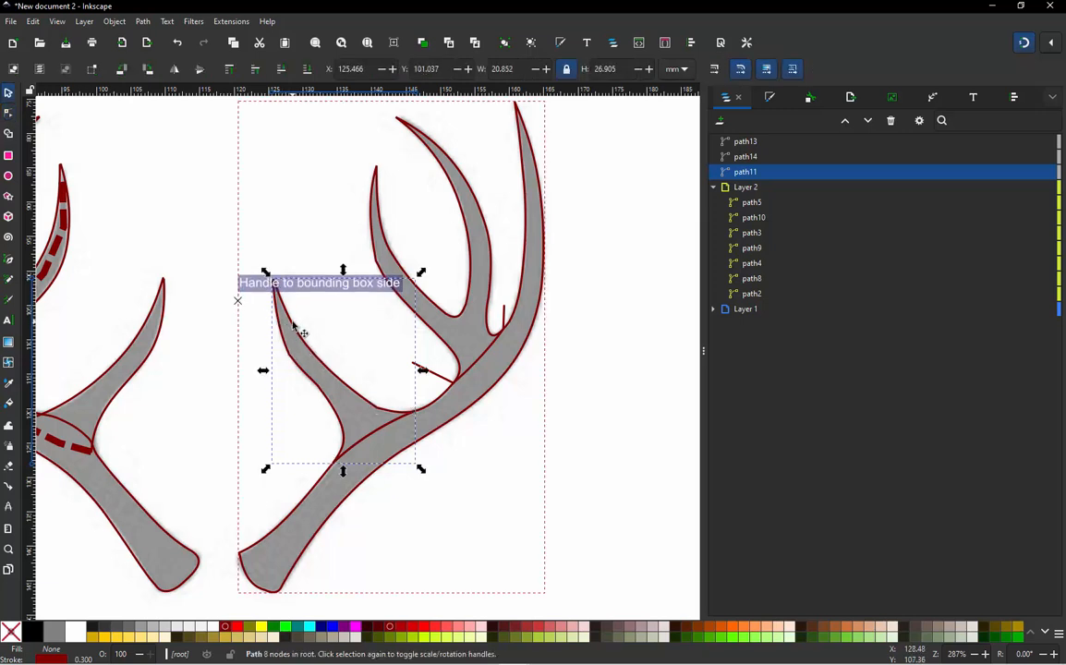
drag(293, 325, 252, 284)
key(ctrl)
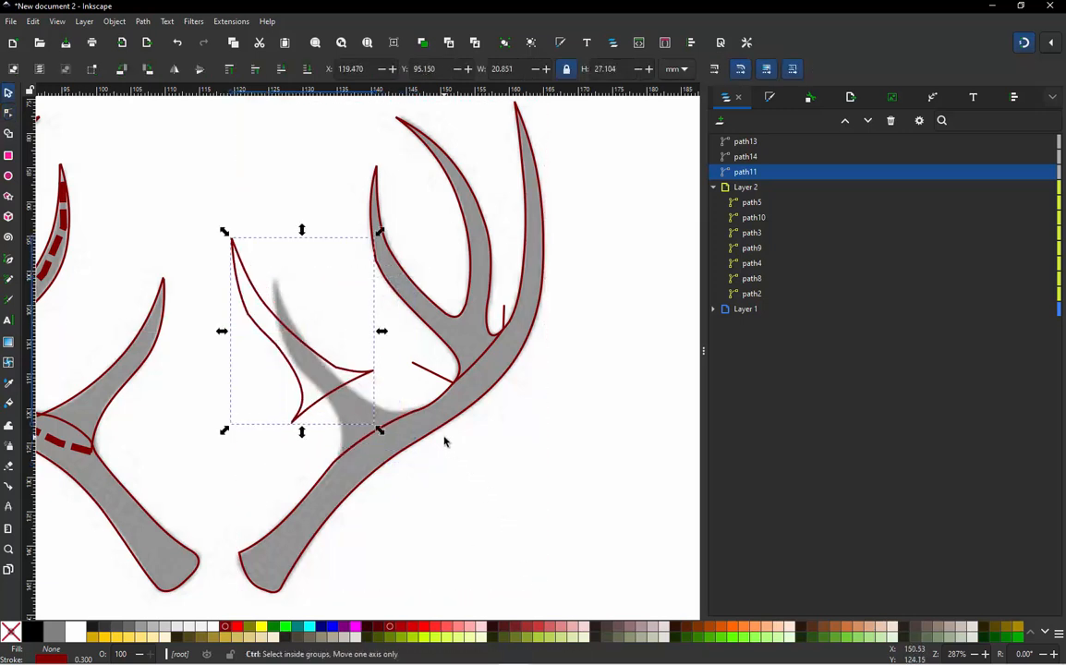
key(ctrl+z)
click(478, 448)
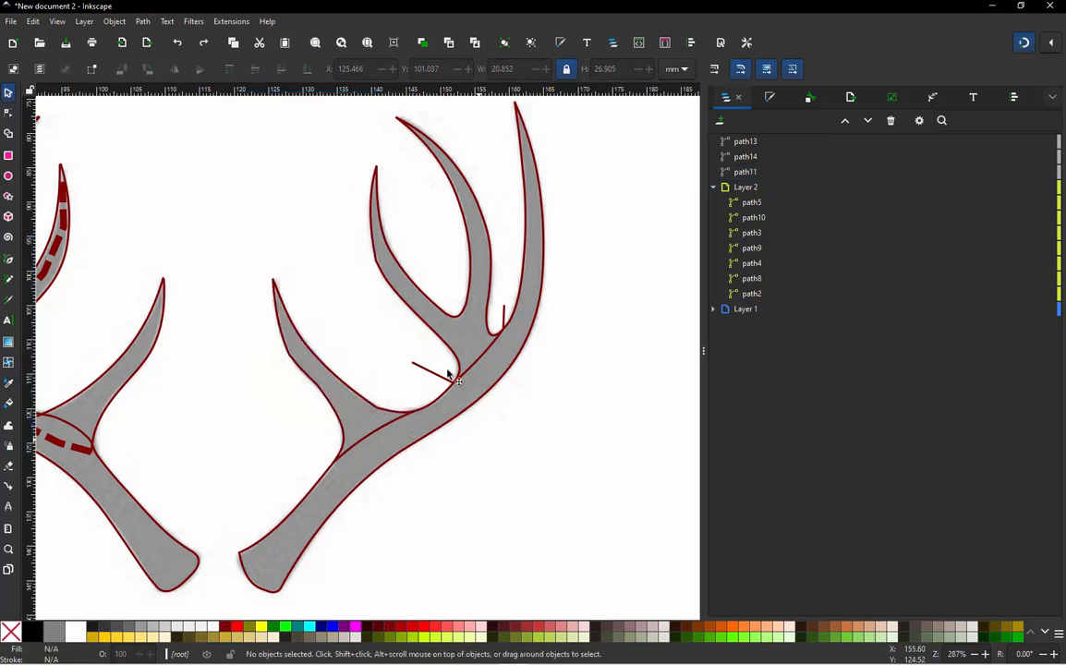
Split the upper tines from the right antler's main beam by applying Division to the outline and the second cutting line, and deselect the pieces
click(442, 377)
key(shift)
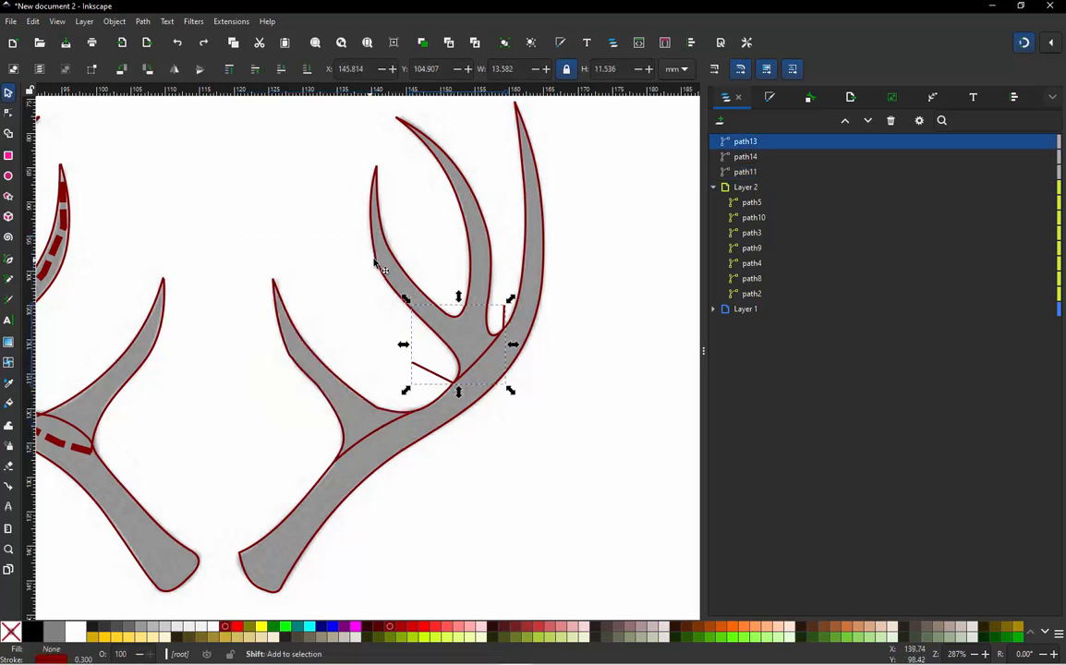
shift+click(375, 265)
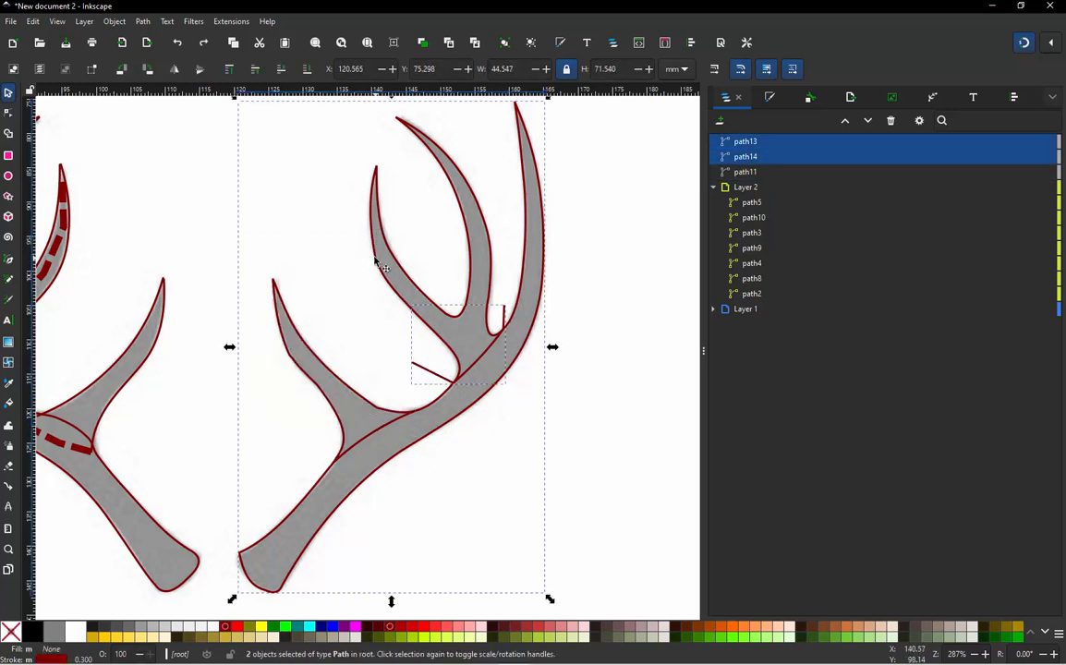
click(142, 23)
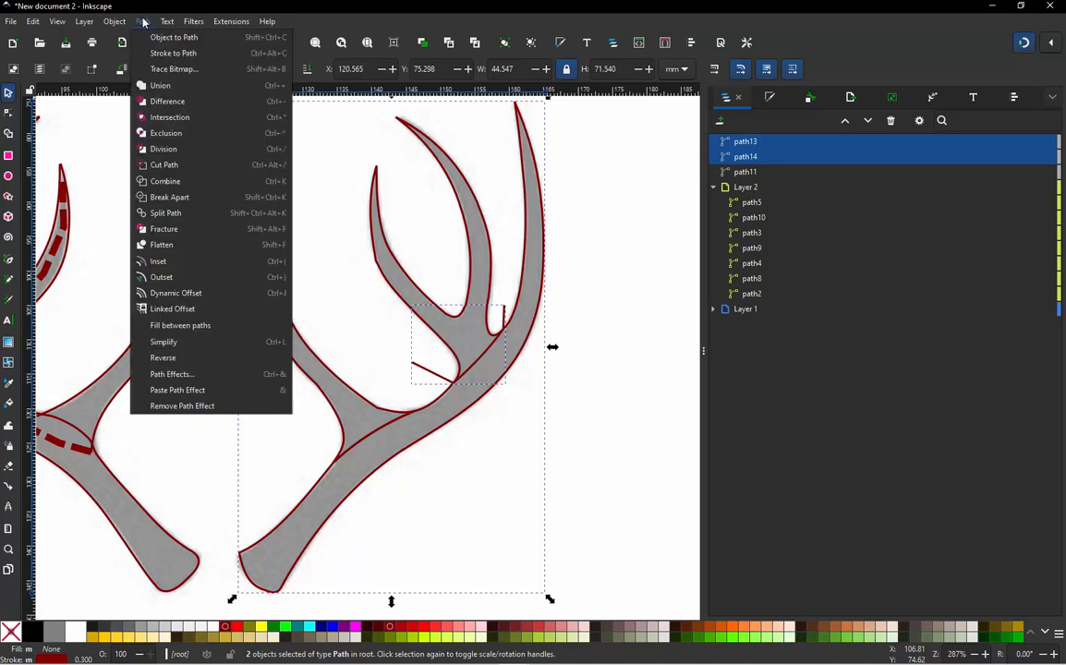
click(185, 150)
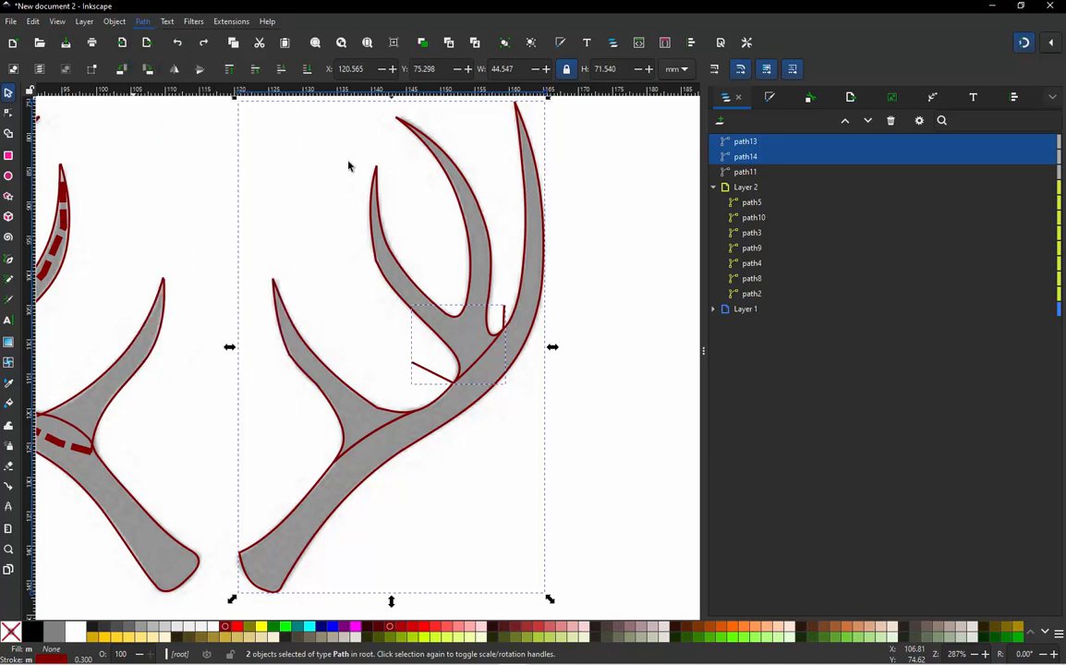
key(Escape)
Test-move the upper tines piece away from the main beam to check the cut, undo the move, and deselect it
click(398, 273)
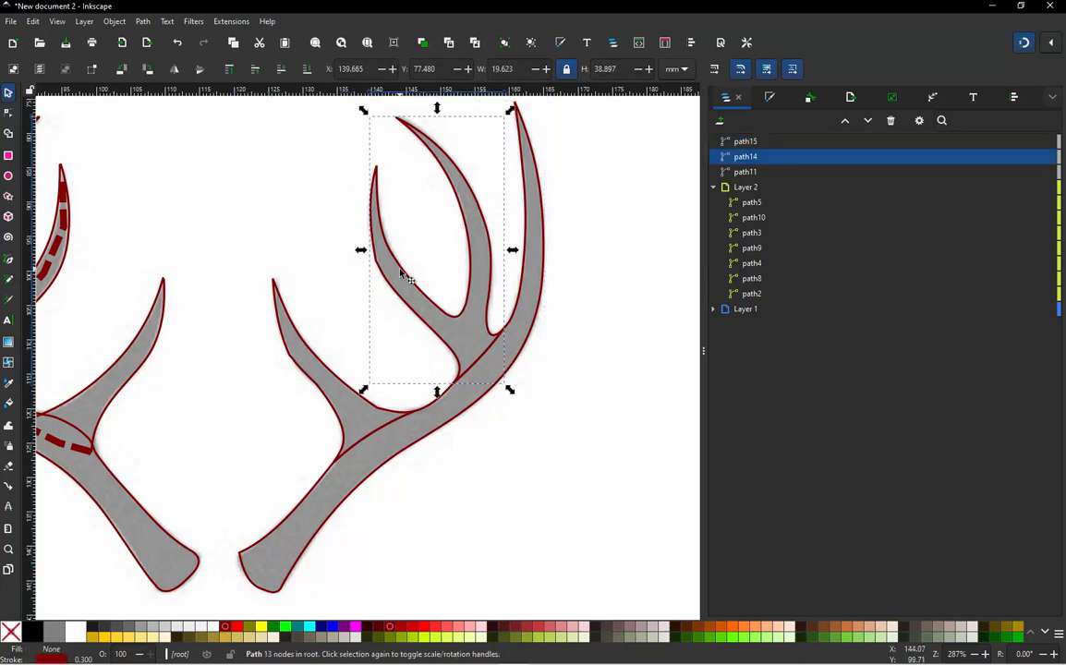
drag(400, 274, 353, 232)
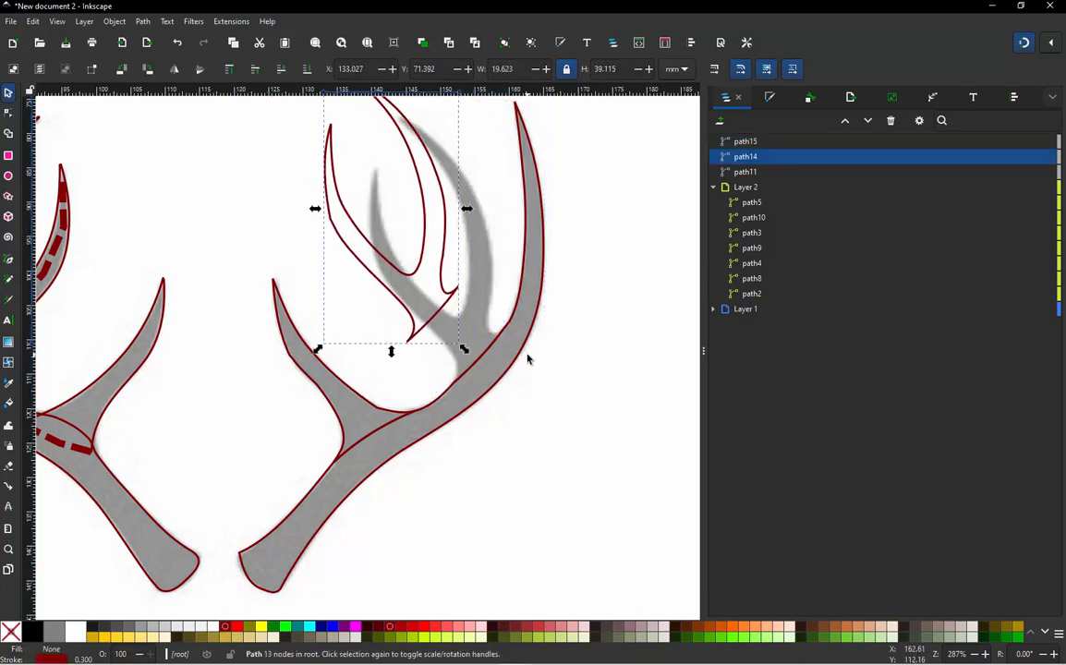
key(ctrl+z)
click(513, 383)
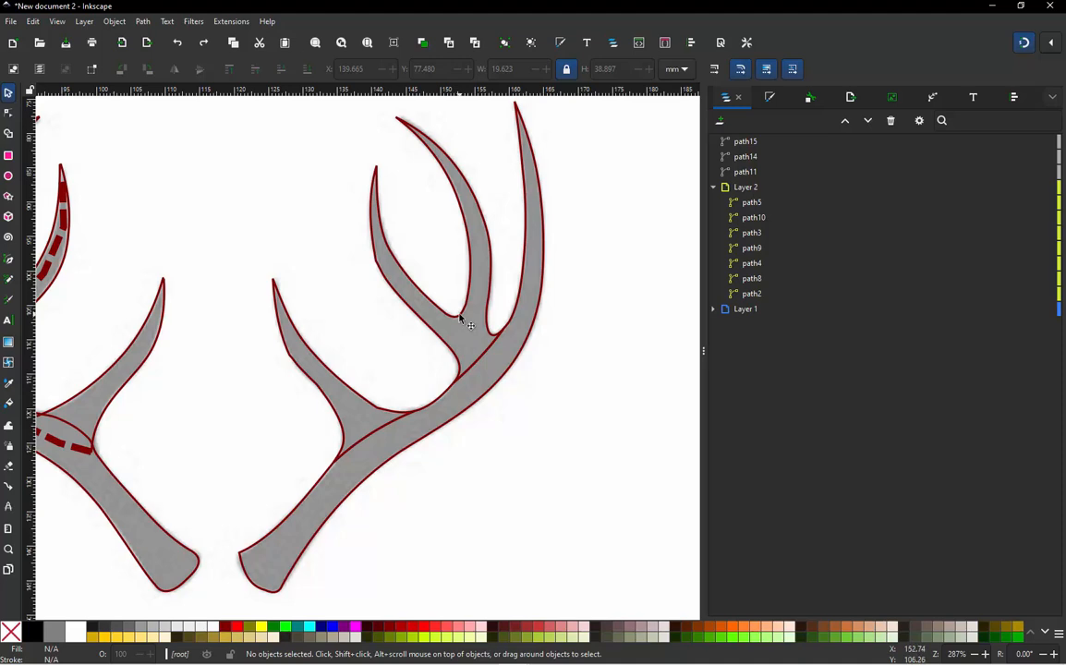
Draw a cutting line from the gap between the two upper tines across the middle tine's base, extending into the main beam
ctrl+scroll(461, 317, up, 1)
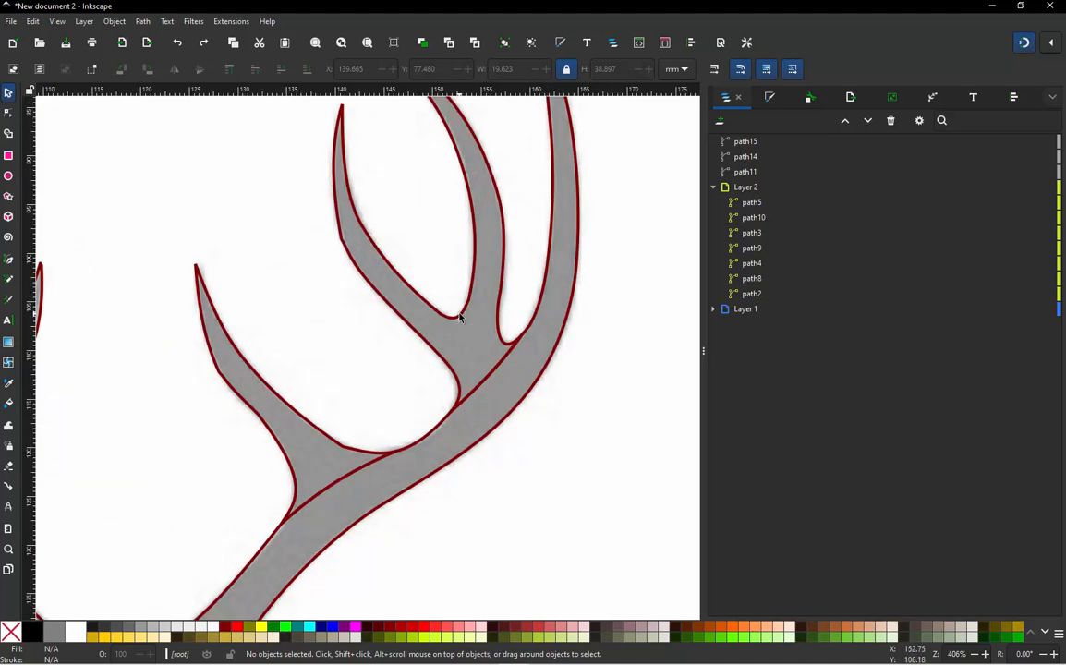
key(b)
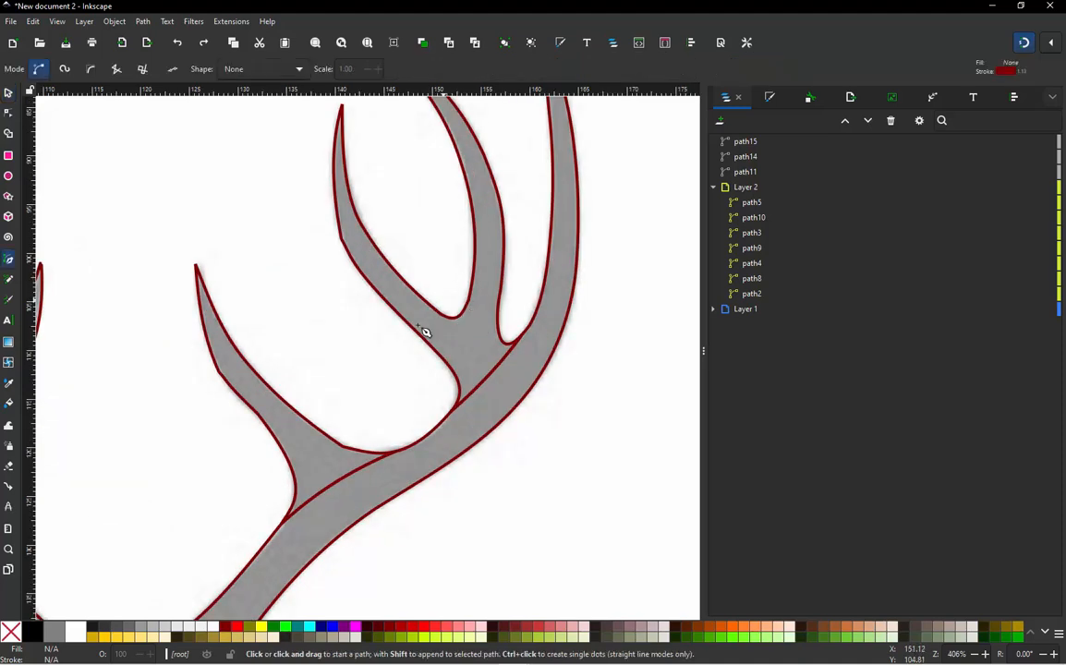
click(443, 274)
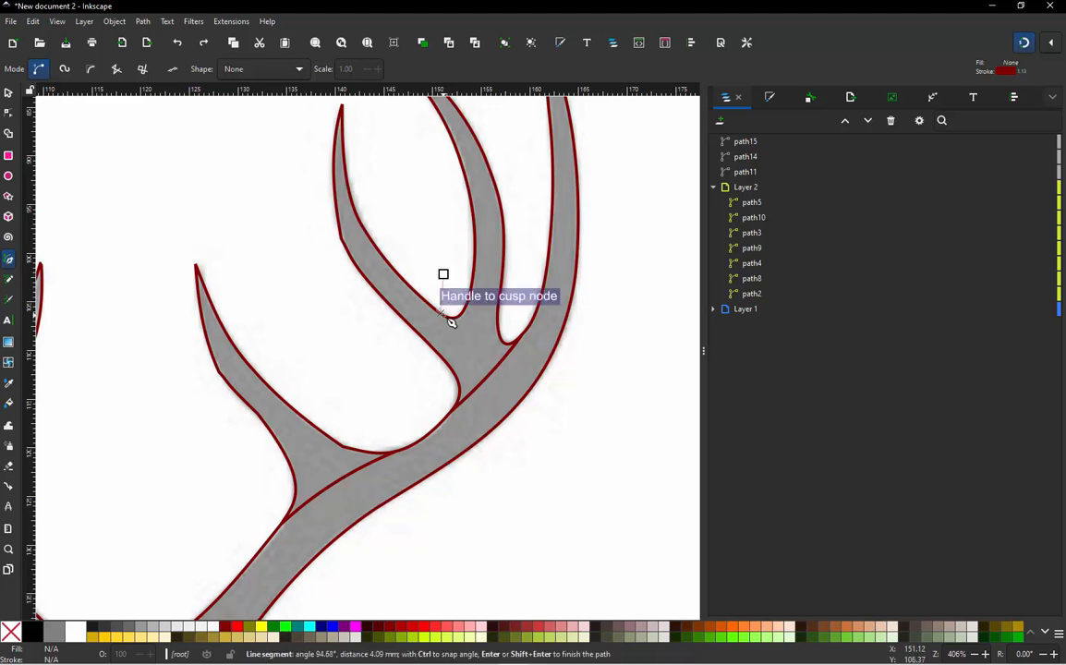
click(443, 314)
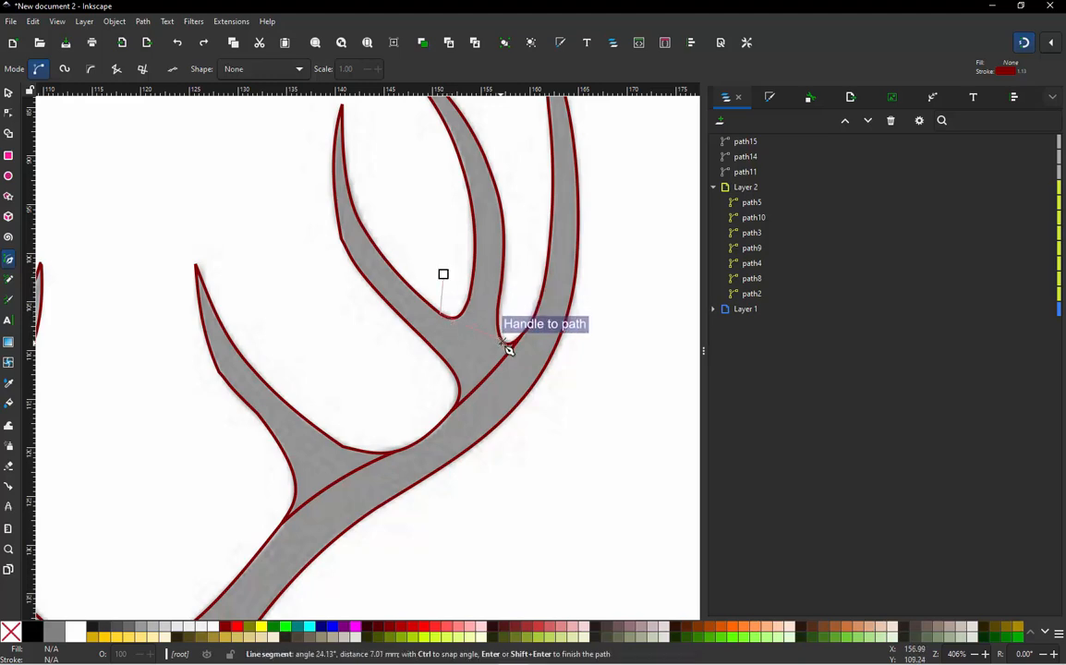
scroll(522, 356, up, 2)
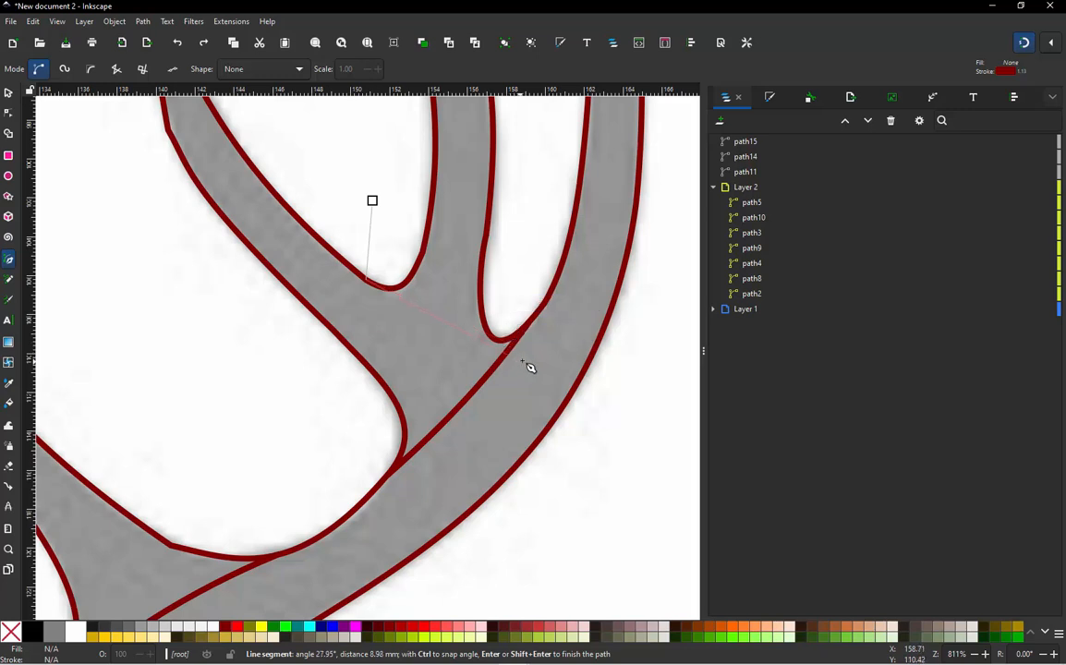
click(546, 353)
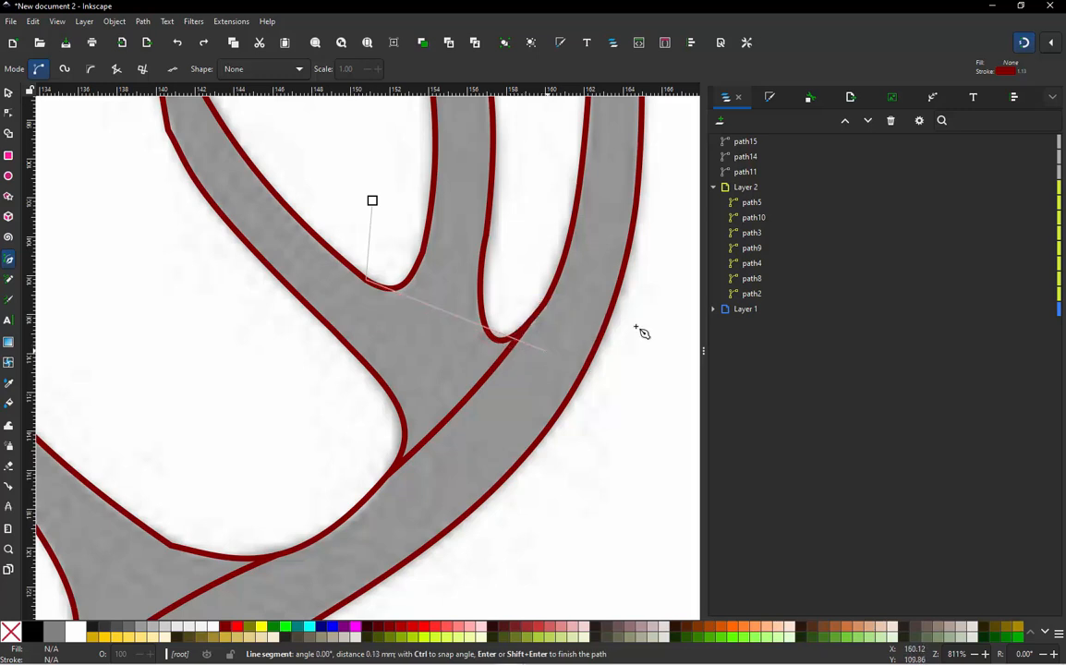
Finish the zigzag cutting line across the upper tines' shared base and use Division to split the two-tine outline with it
double_click(647, 323)
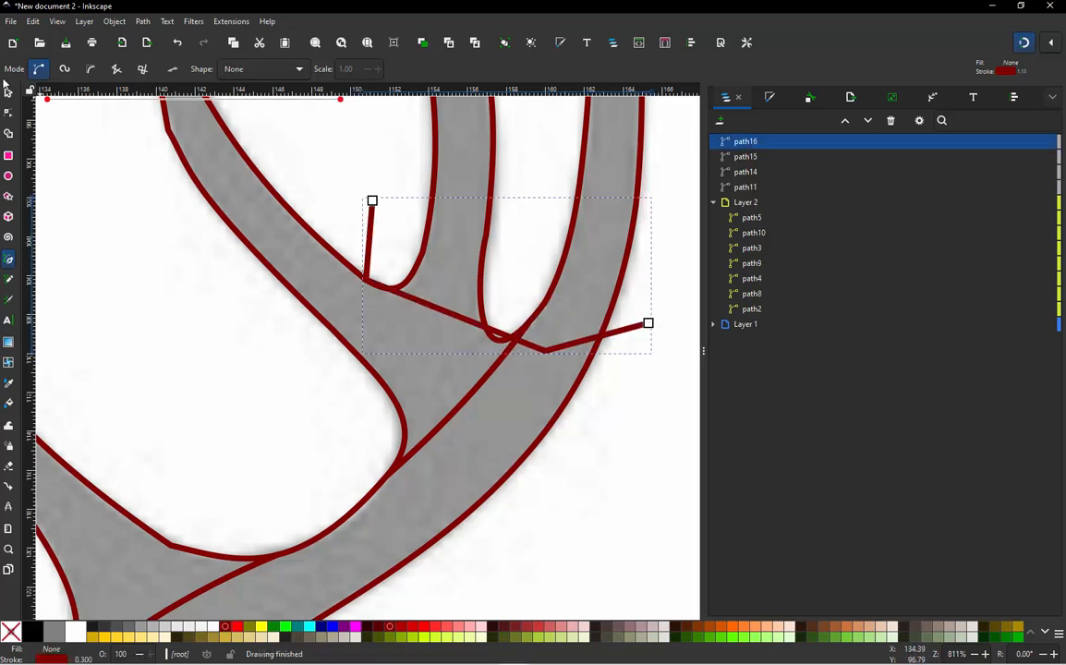
key(s)
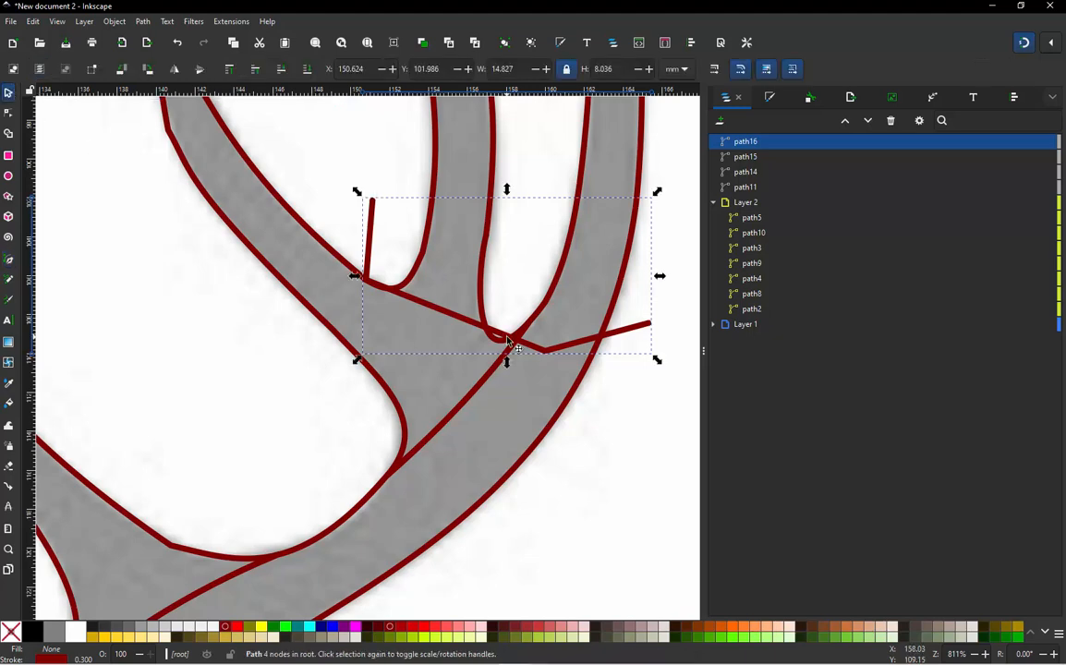
ctrl+scroll(507, 342, down, 2)
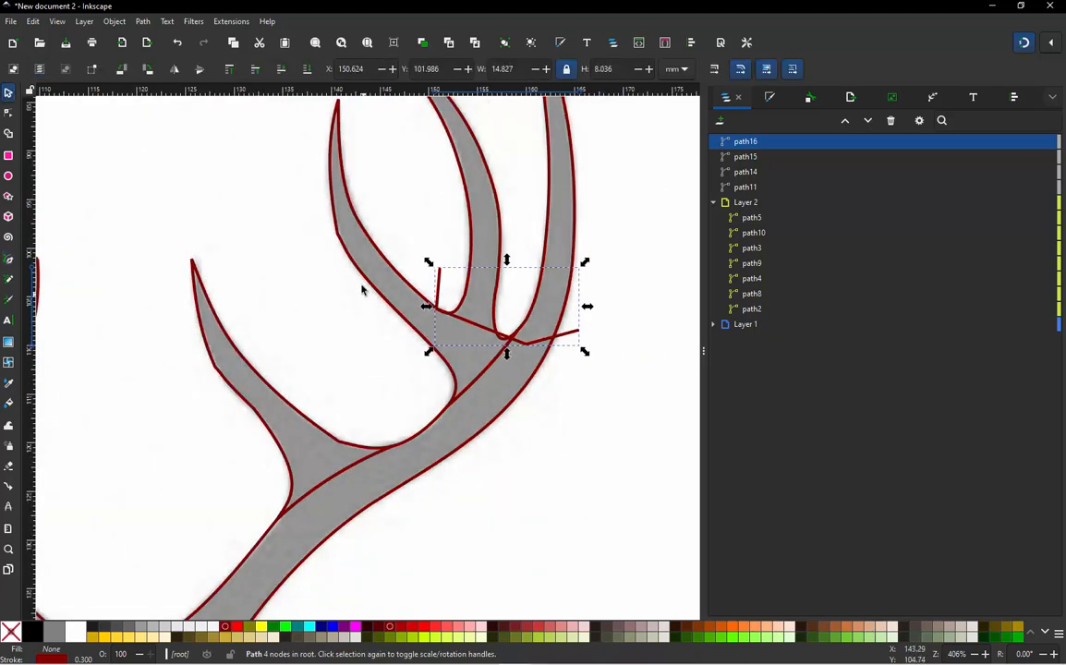
key(shift)
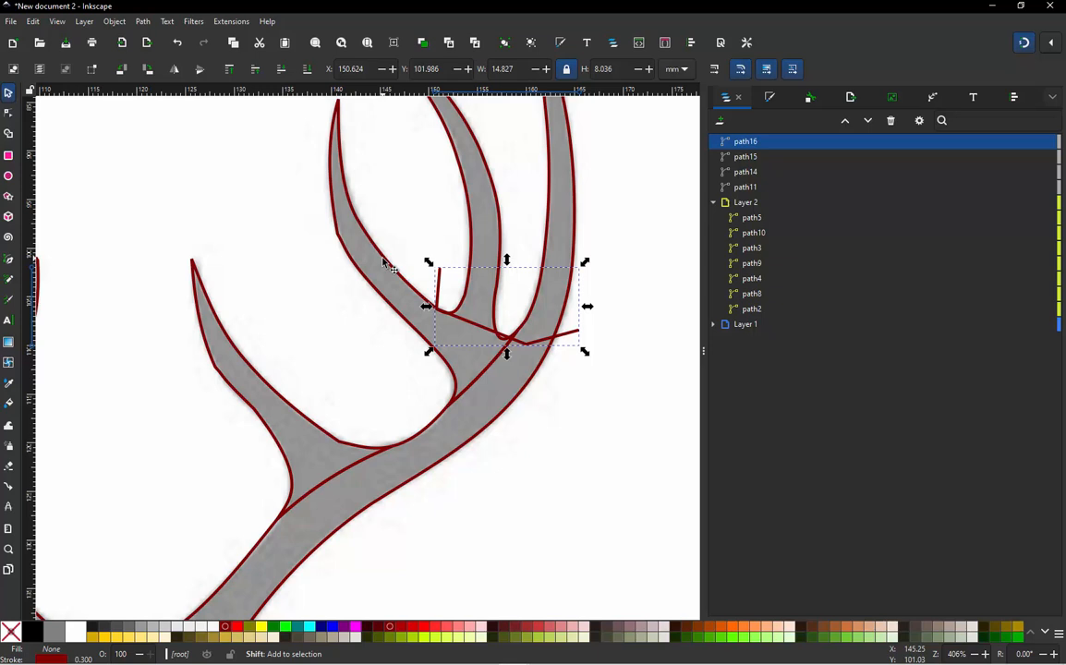
shift+click(383, 263)
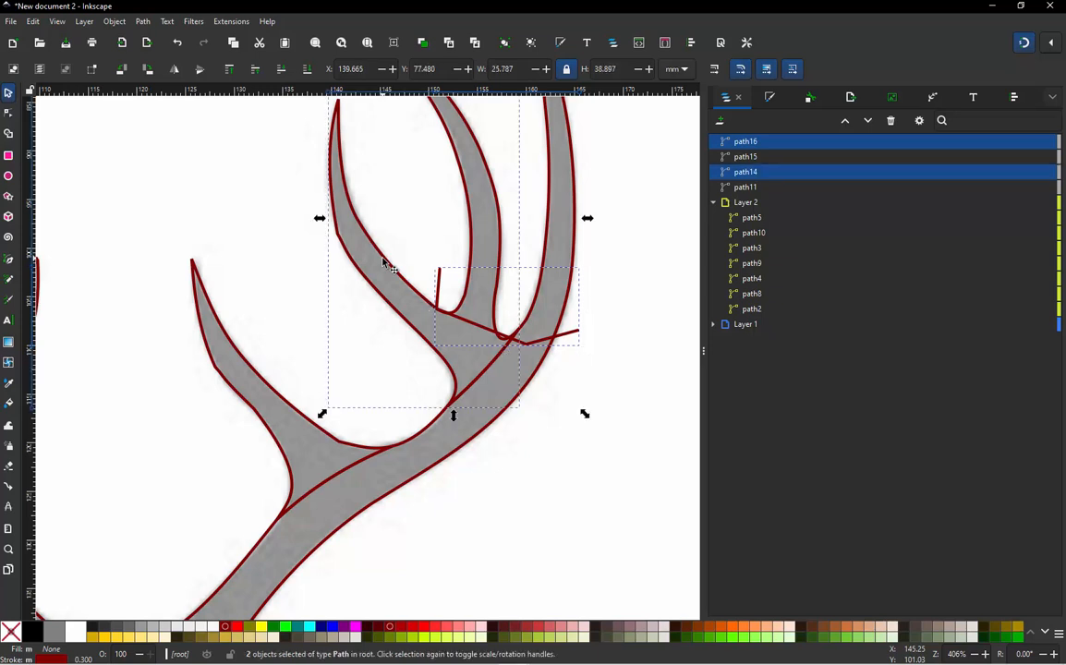
click(143, 22)
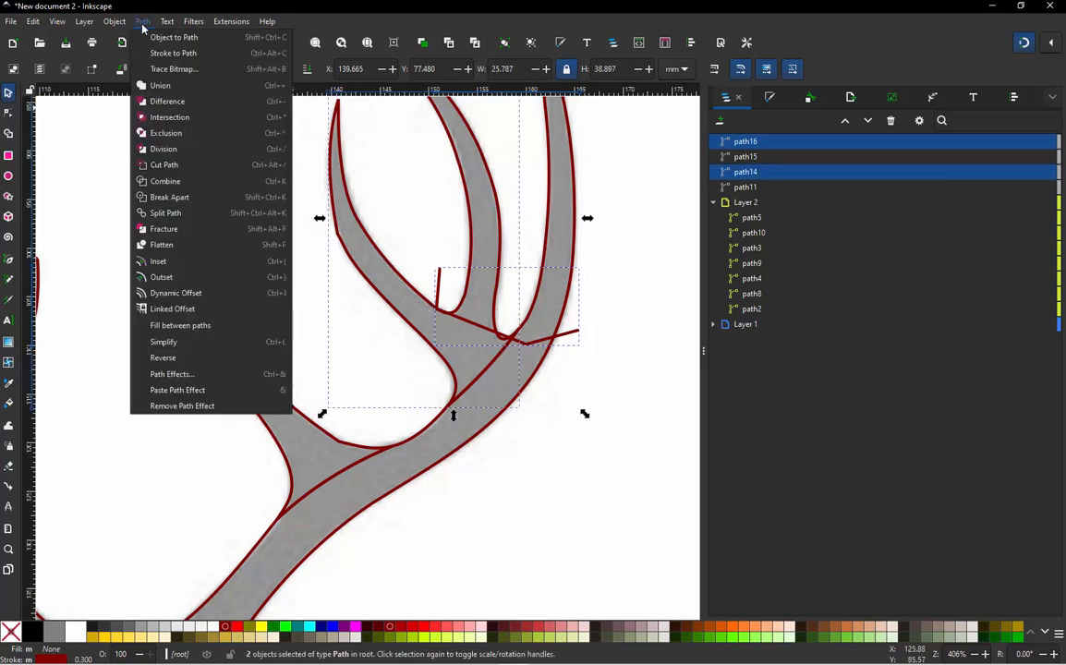
click(183, 150)
click(248, 234)
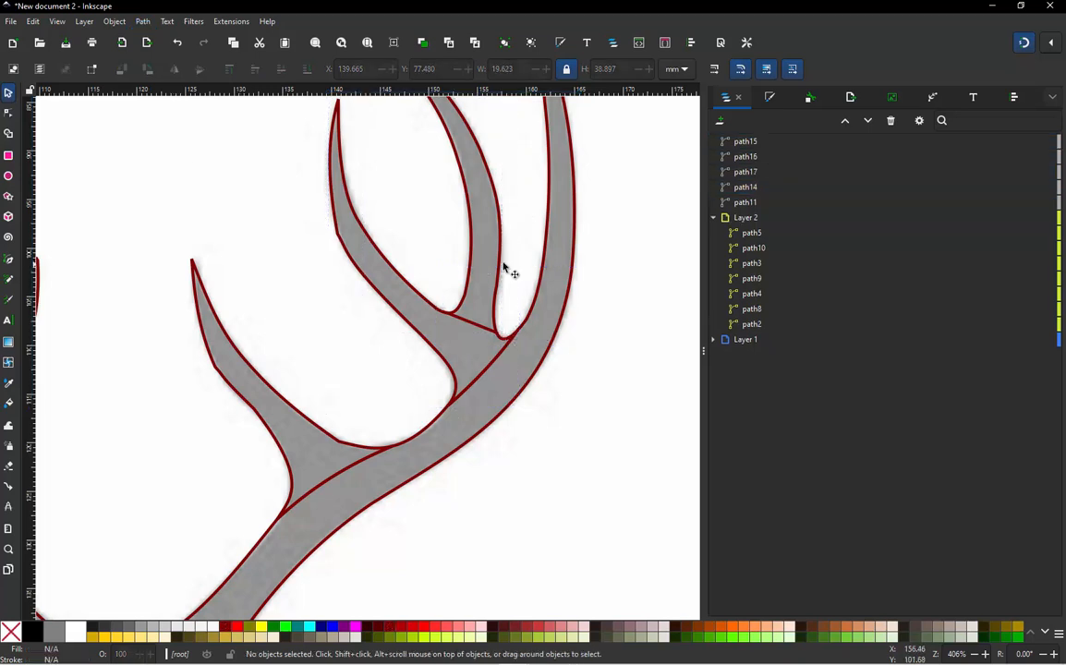
Try moving the separated upper tine piece away from its base to check the cut, and restore its position
click(502, 278)
drag(502, 278, 515, 203)
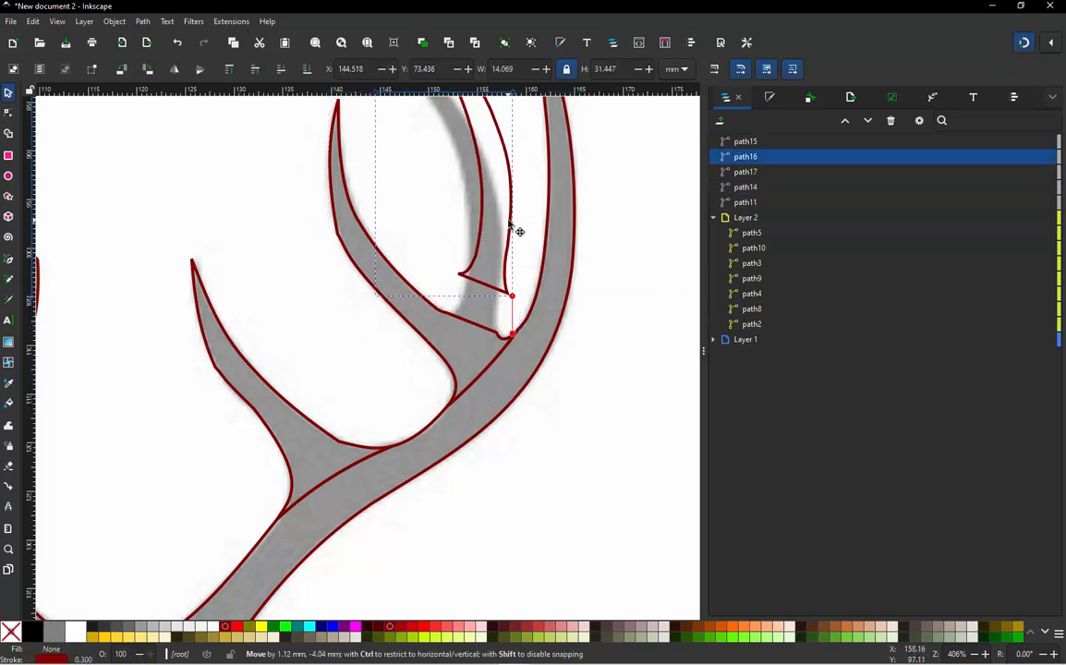
click(410, 290)
click(320, 268)
scroll(359, 300, down, 3)
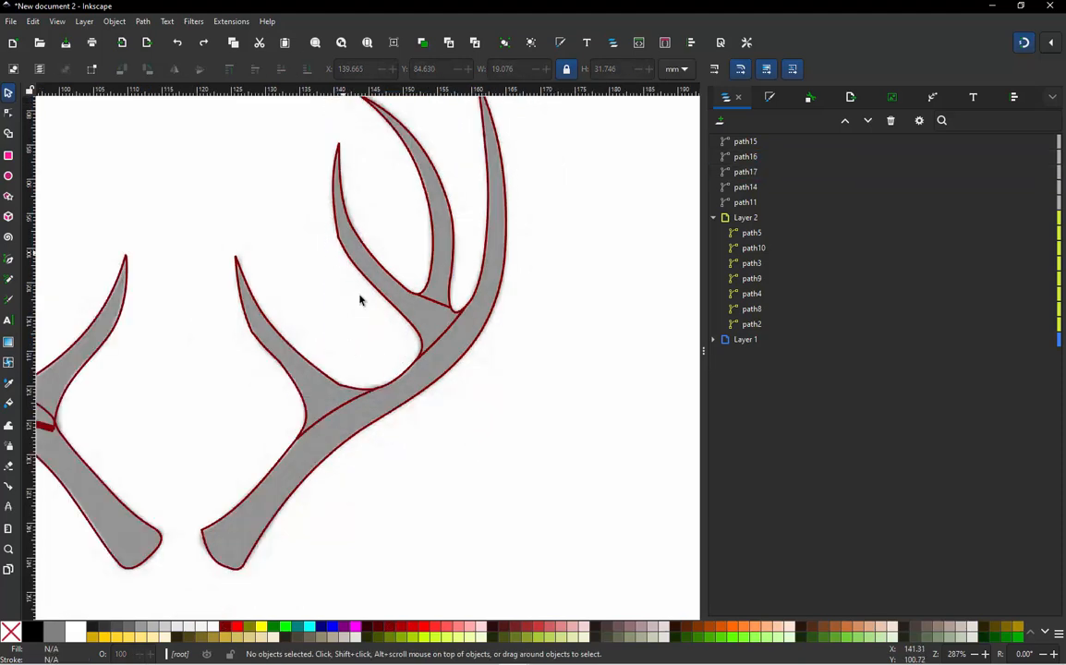
scroll(447, 485, up, 2)
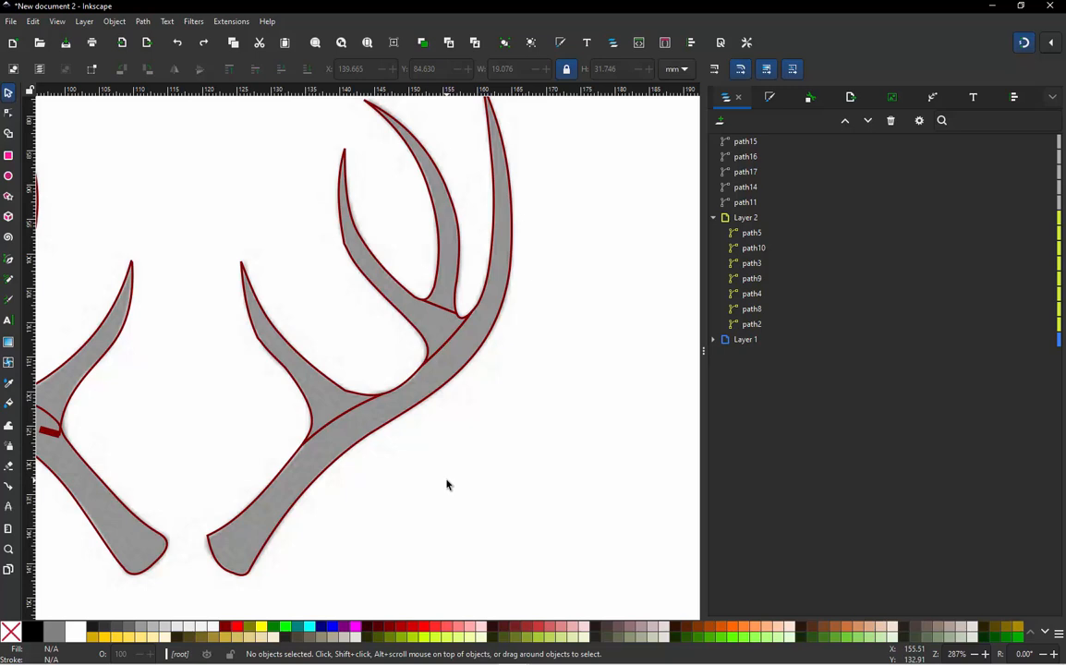
Retract the tip node's handle on the inner curve of the right antler's lowest tine (path11) into the node
click(277, 338)
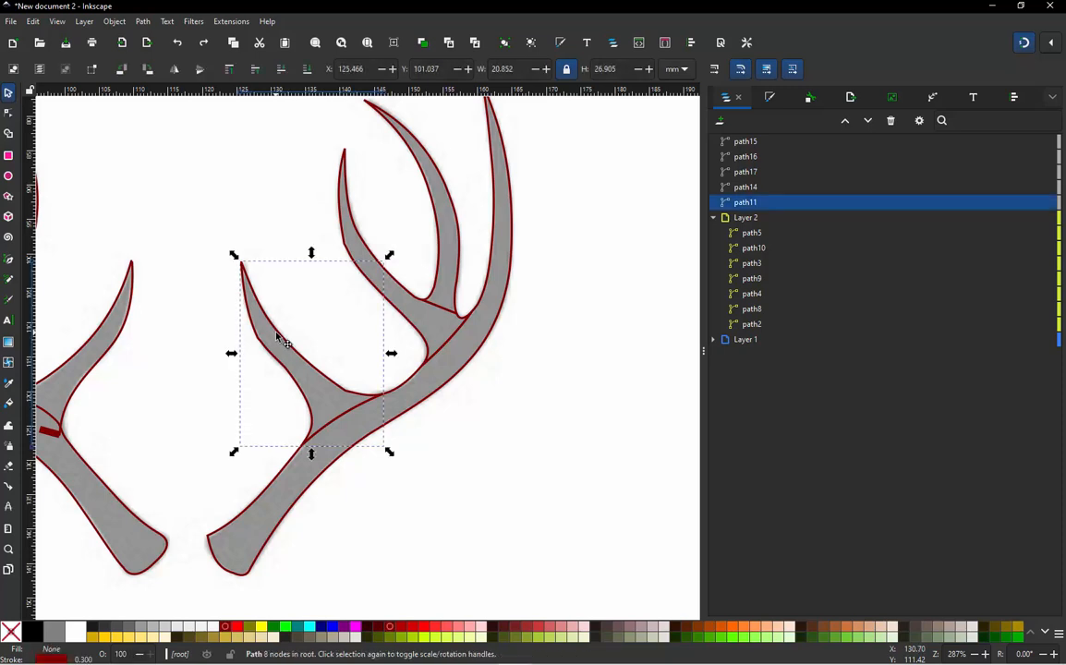
key(n)
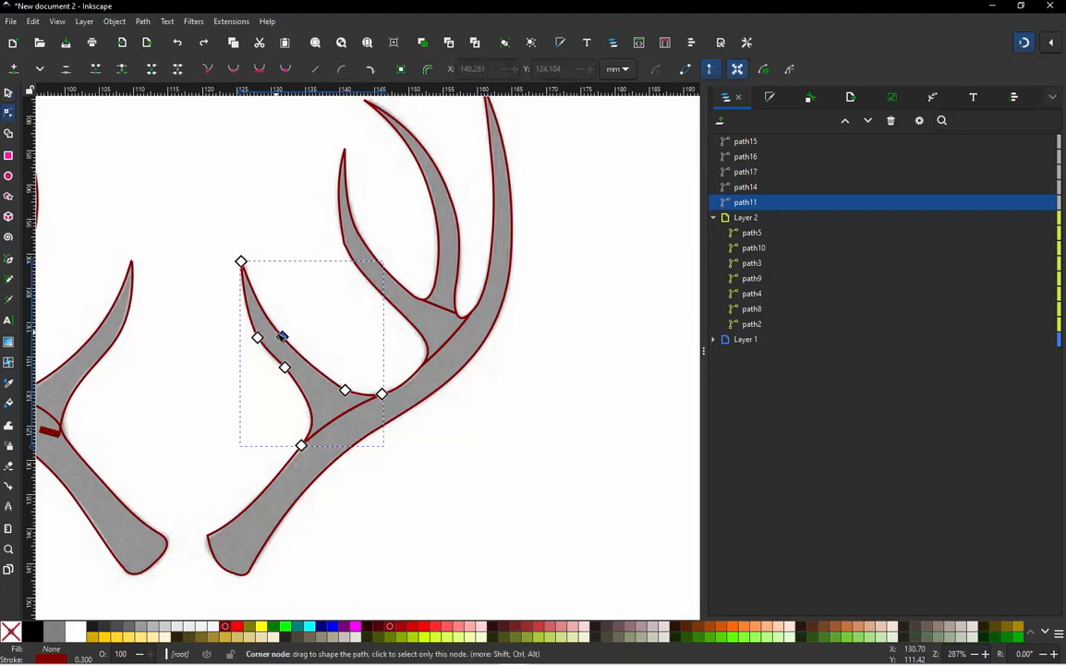
scroll(244, 263, up, 1)
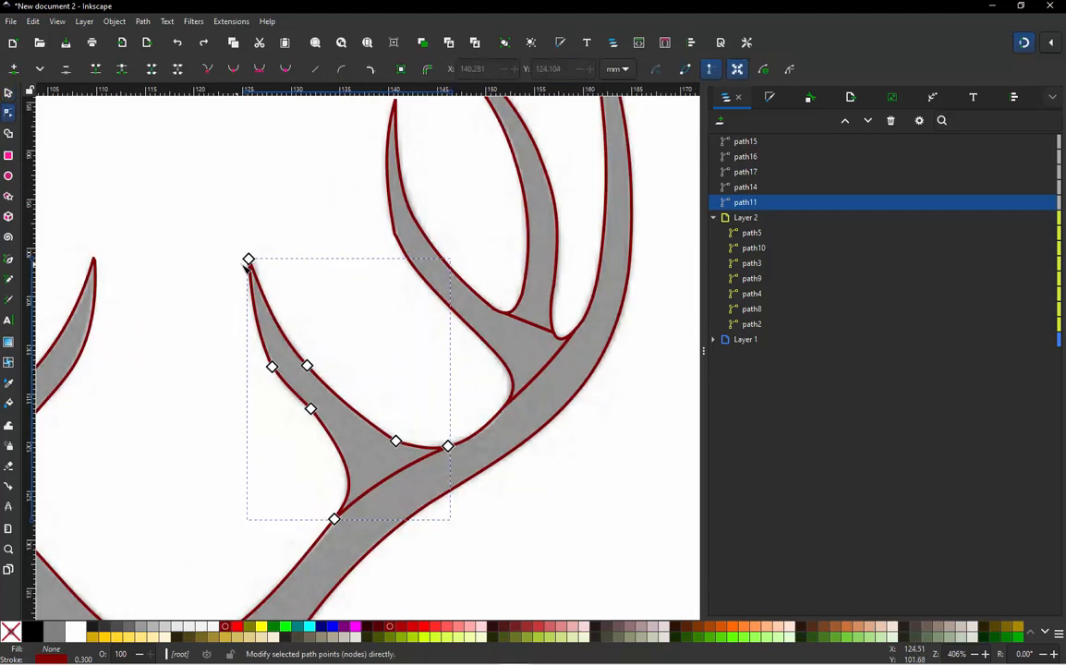
click(249, 260)
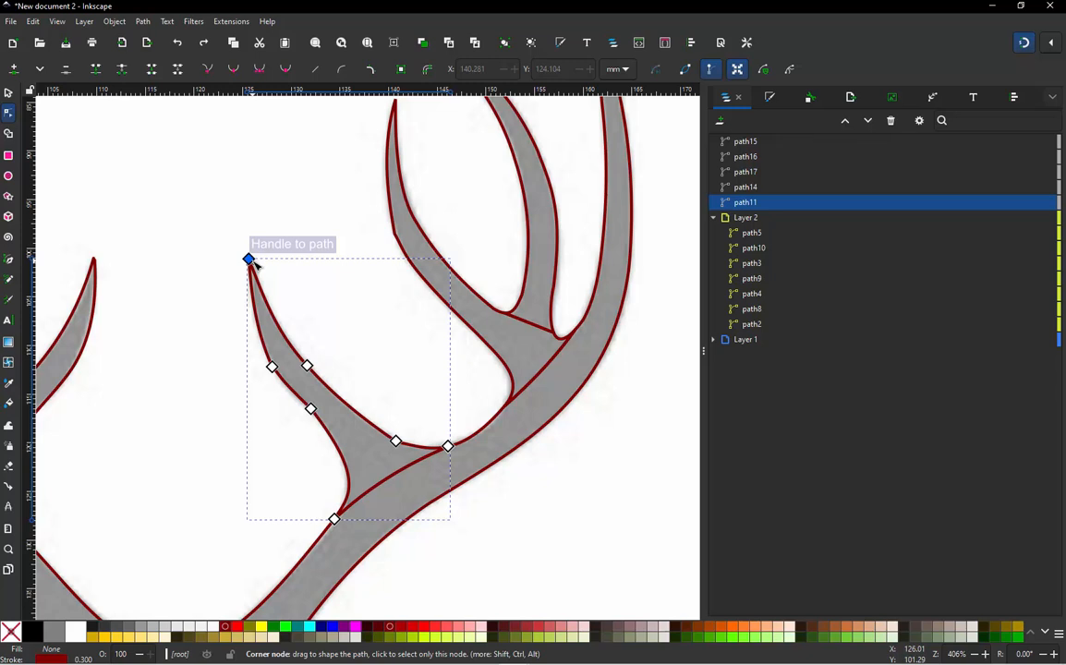
click(250, 260)
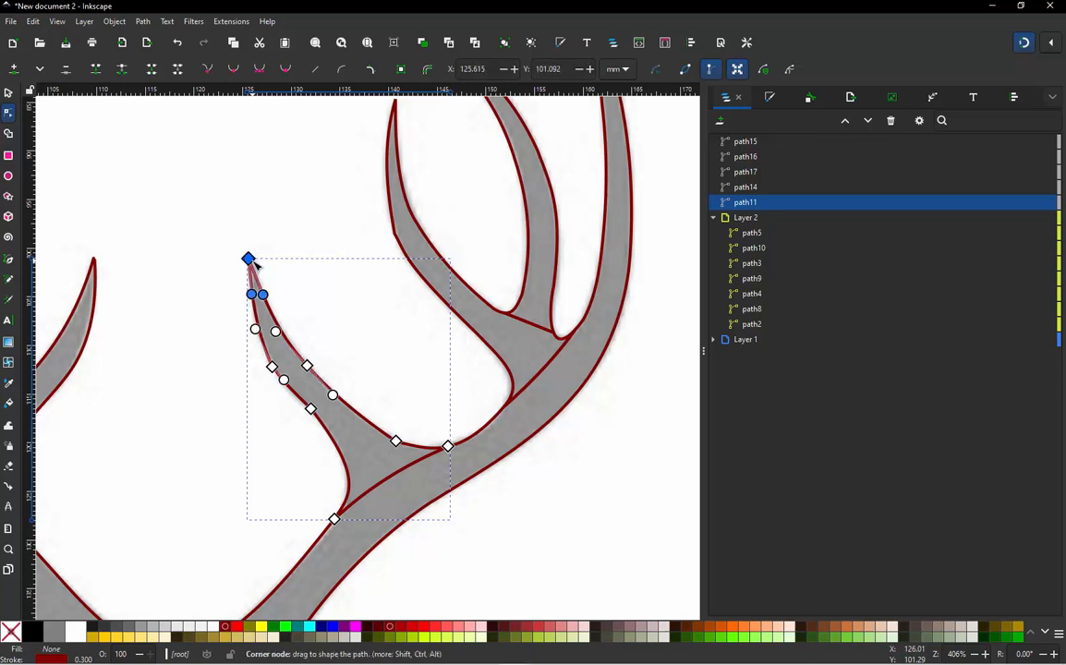
drag(263, 295, 249, 259)
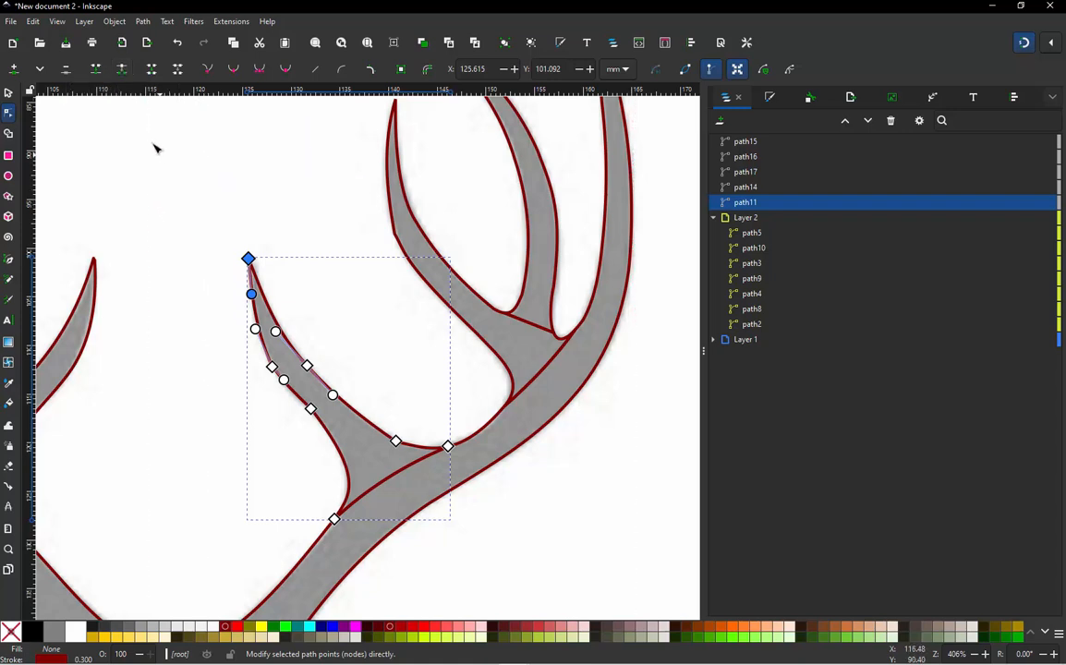
click(227, 182)
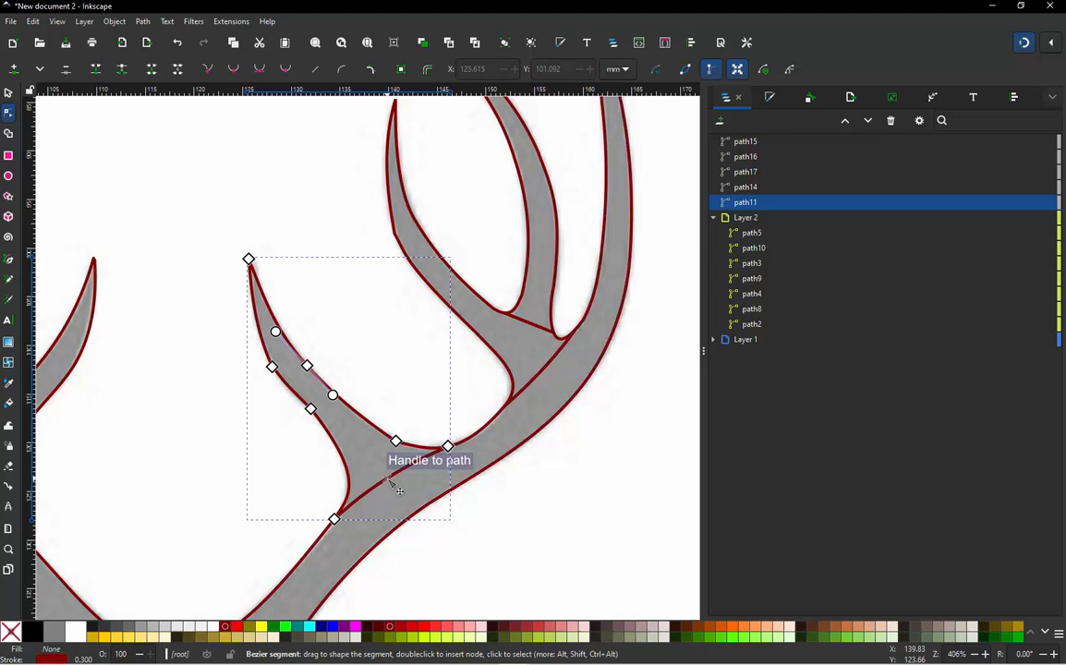
Turn off the display of Bezier handles while editing the nodes at the lowest tine's base
click(388, 481)
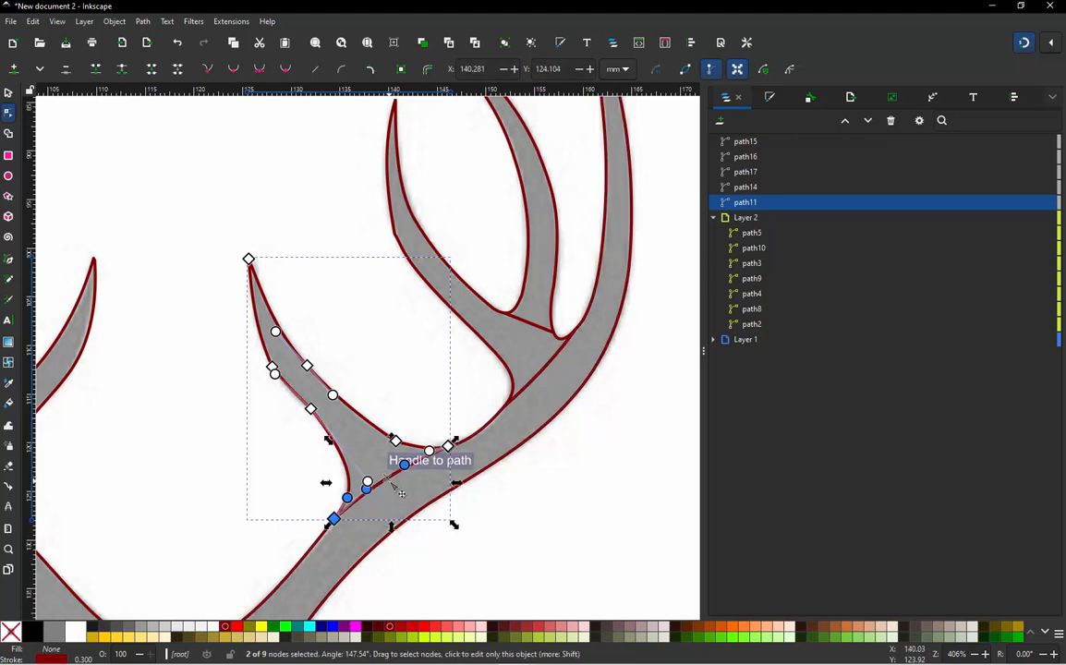
ctrl+scroll(443, 553, up, 1)
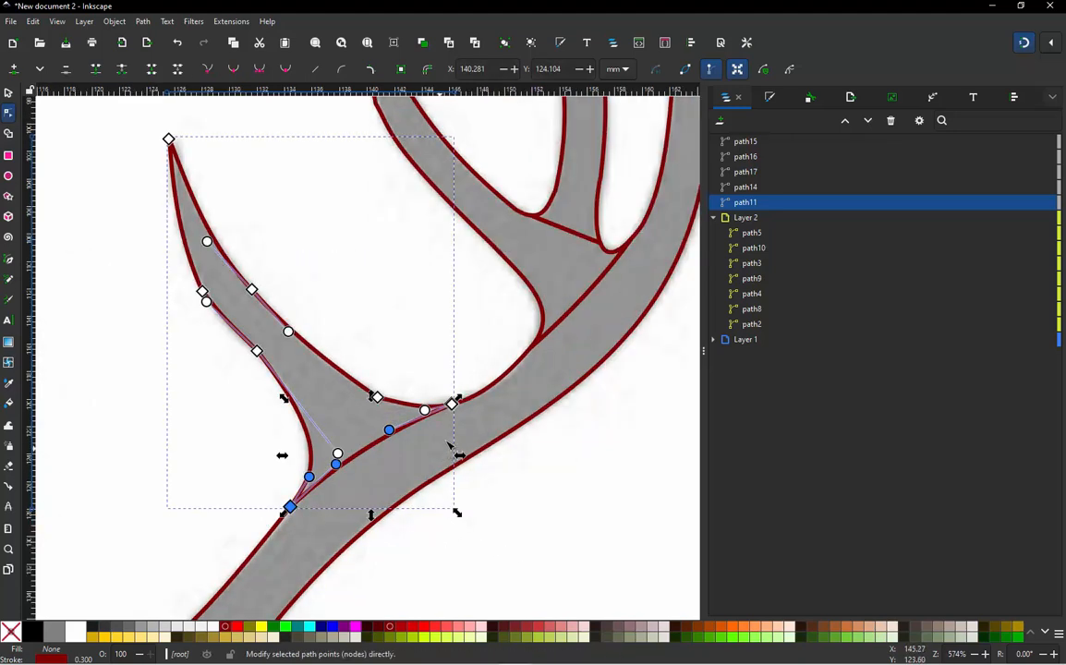
ctrl+scroll(443, 440, up, 2)
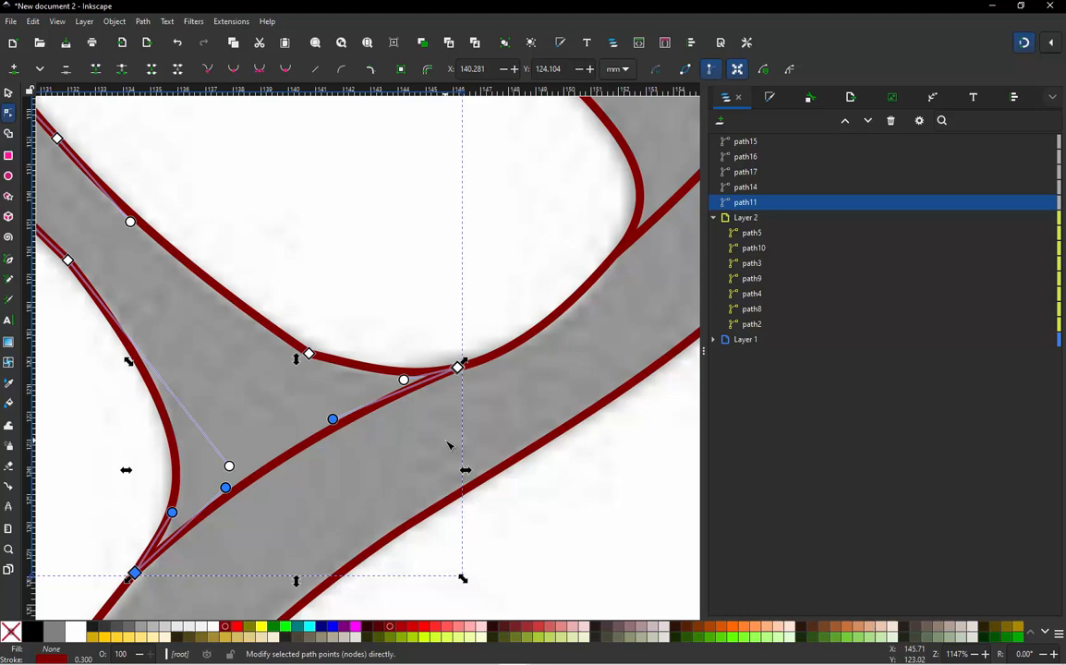
click(709, 69)
ctrl+scroll(505, 232, down, 2)
ctrl+scroll(426, 348, up, 2)
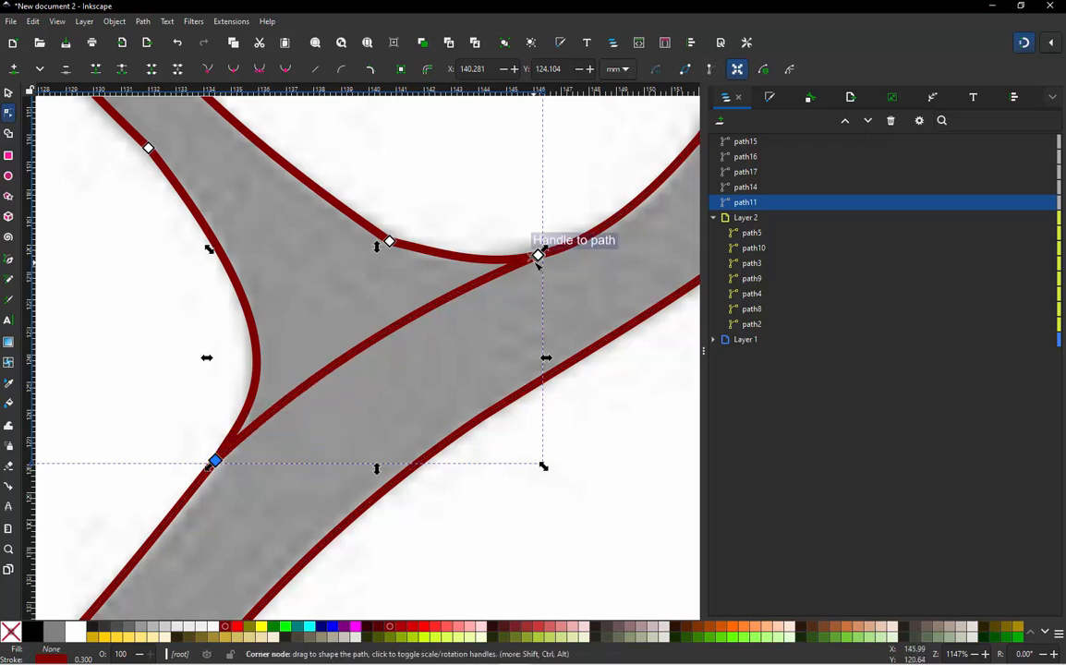
click(466, 181)
scroll(328, 274, down, 4)
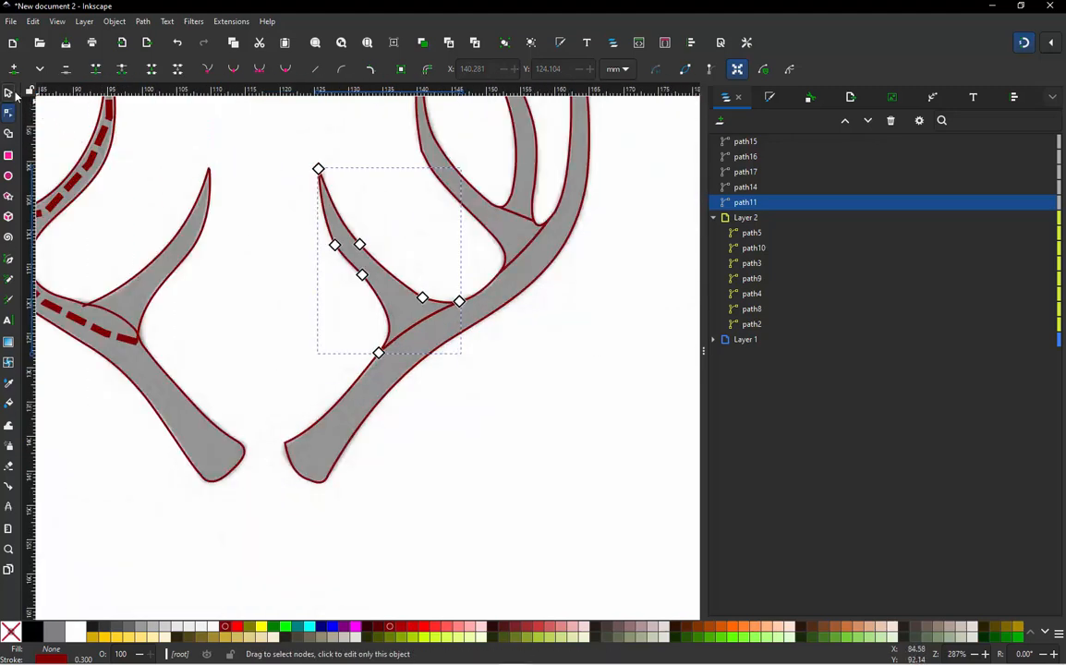
Hide the right antler's main beam outline (path15) to isolate the tine outlines
click(8, 92)
click(488, 433)
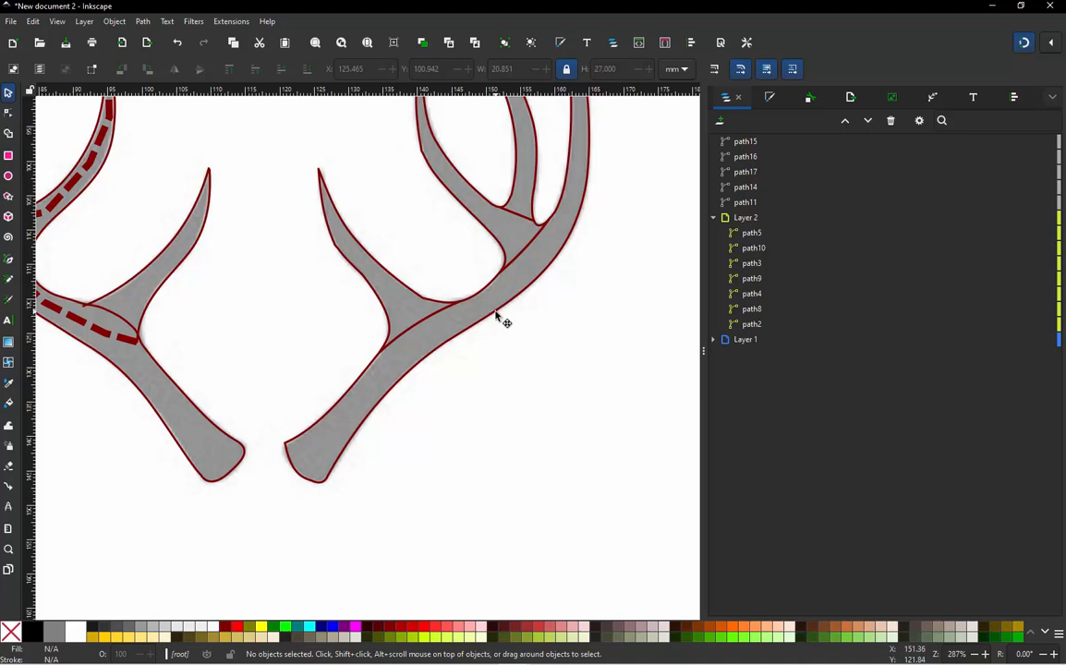
click(496, 316)
click(1034, 144)
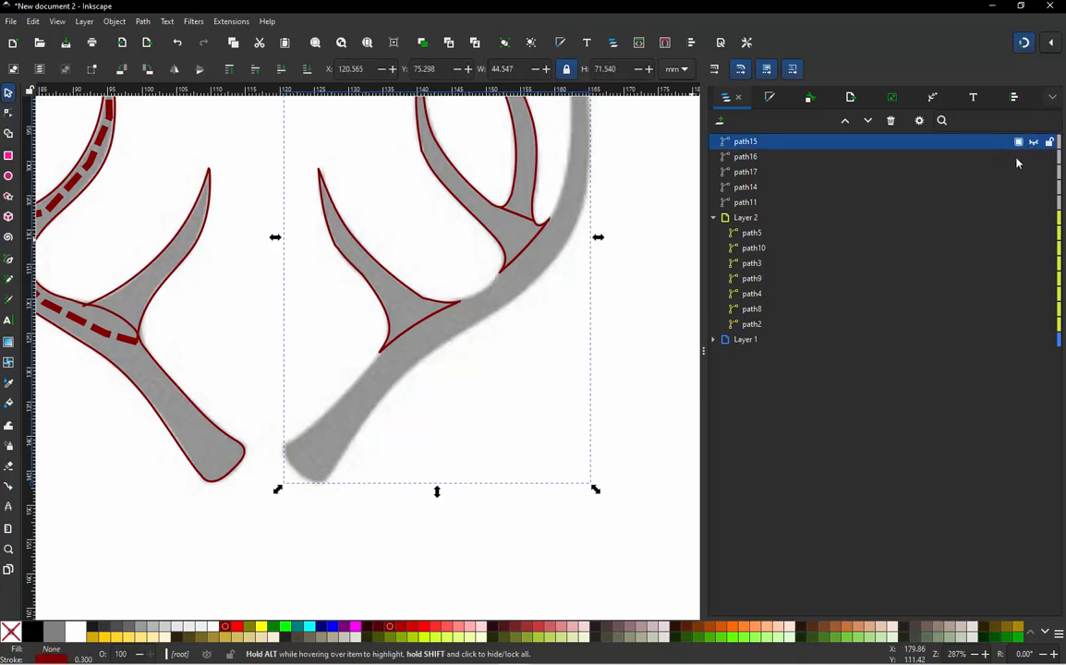
click(371, 288)
scroll(378, 300, up, 1)
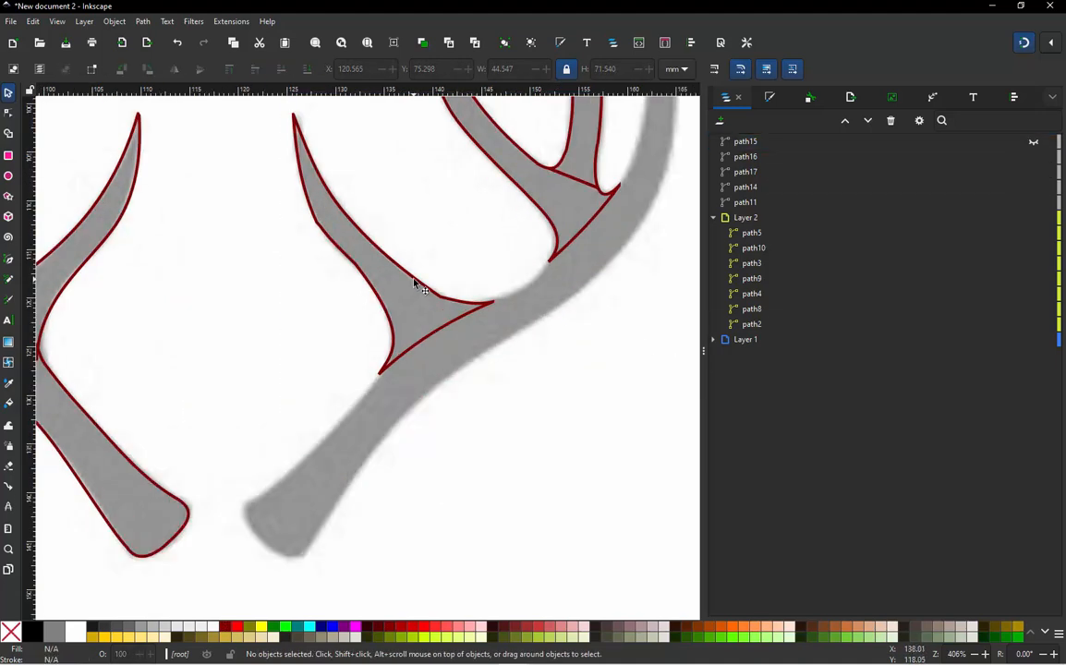
Open the lowest tine's outline (path11) for node editing and select the segment across its base
click(414, 284)
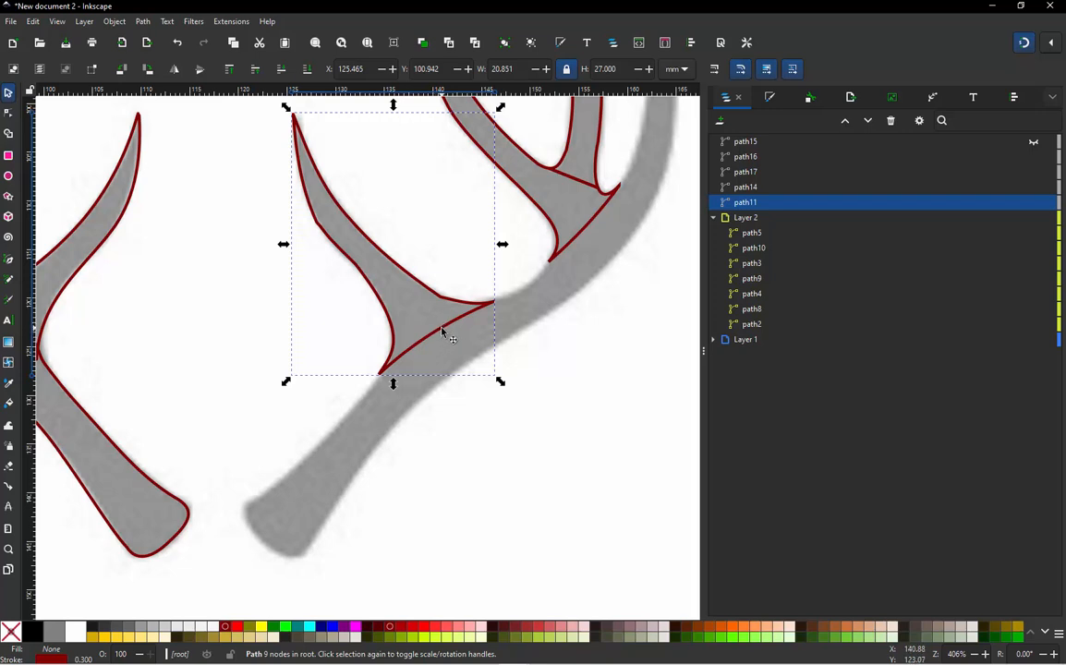
click(441, 332)
double_click(442, 329)
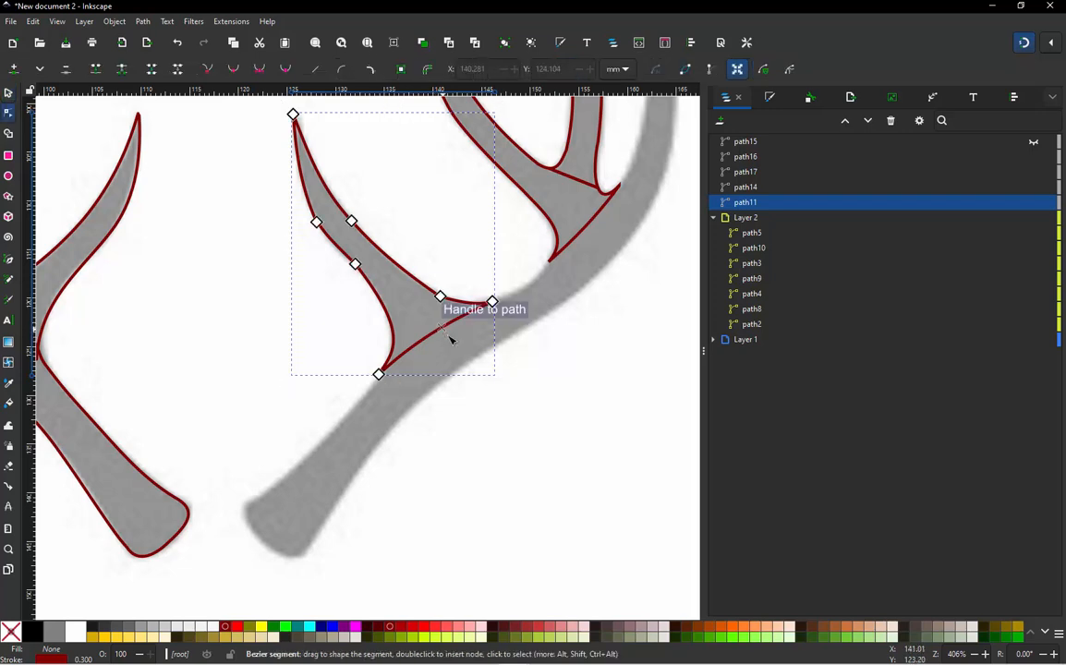
click(439, 337)
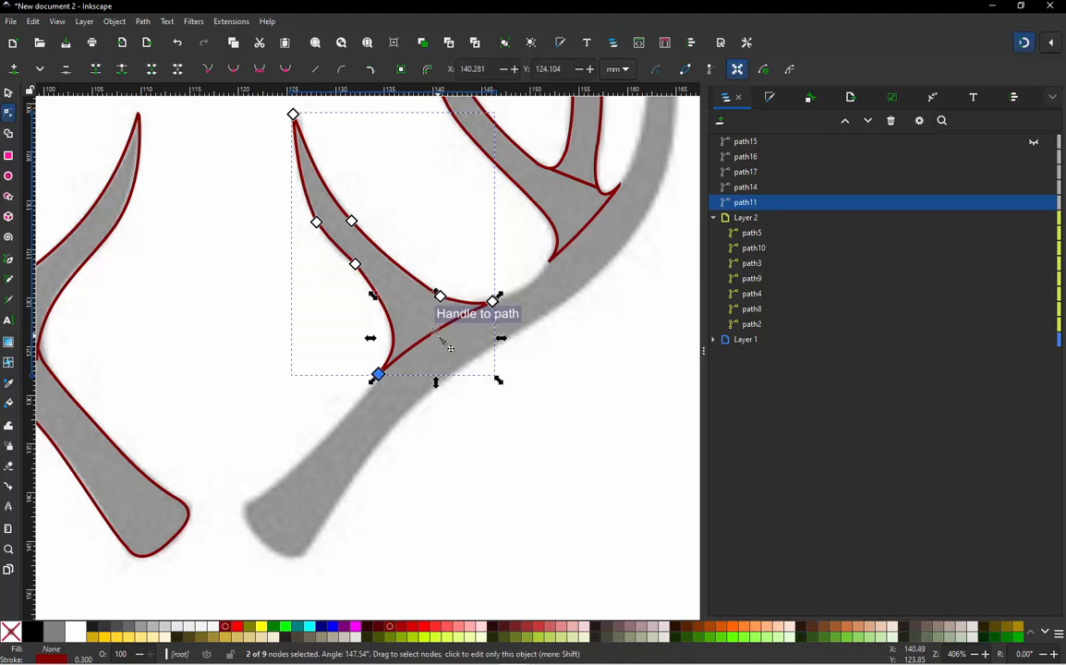
Try pulling the node at the upper end of the tine's base away from the outline, and undo the move
scroll(487, 346, up, 2)
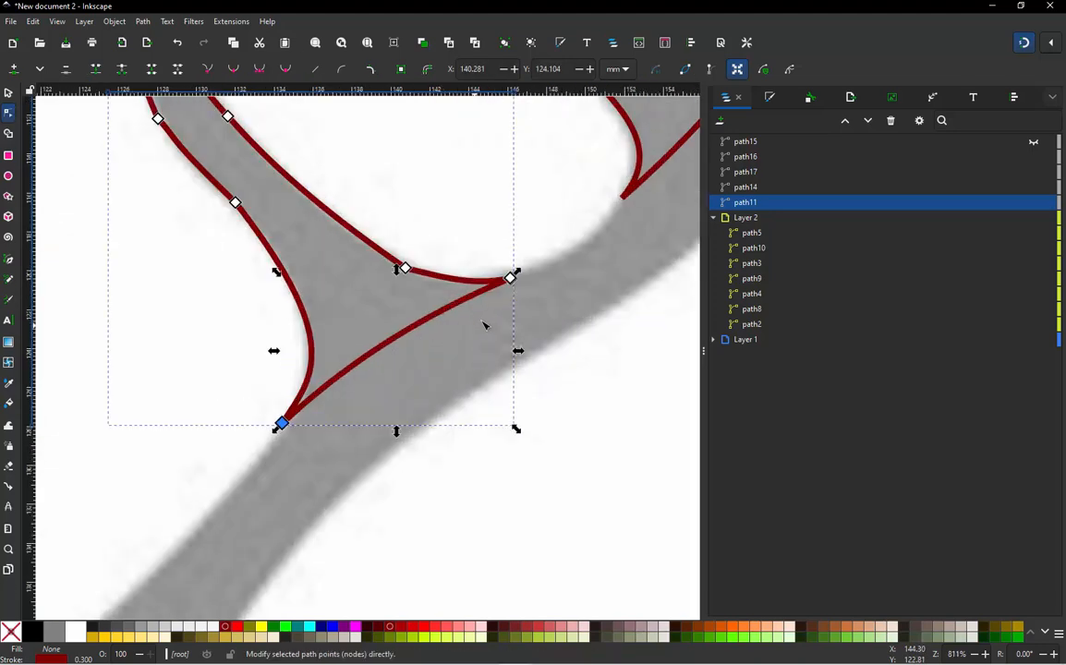
click(512, 277)
drag(512, 276, 520, 198)
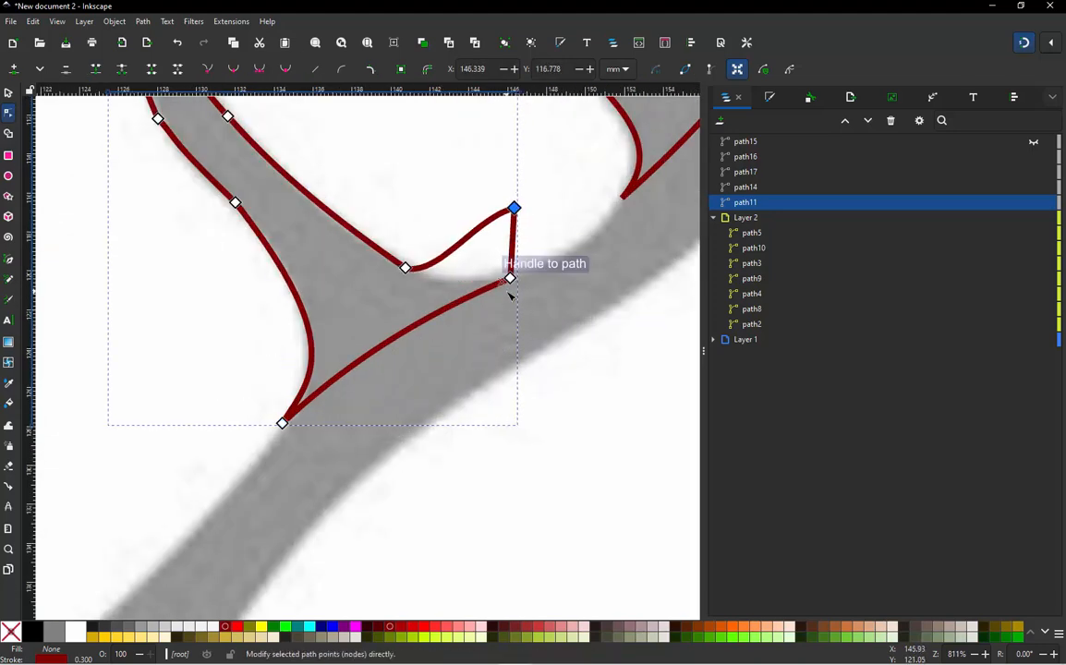
key(ctrl+z)
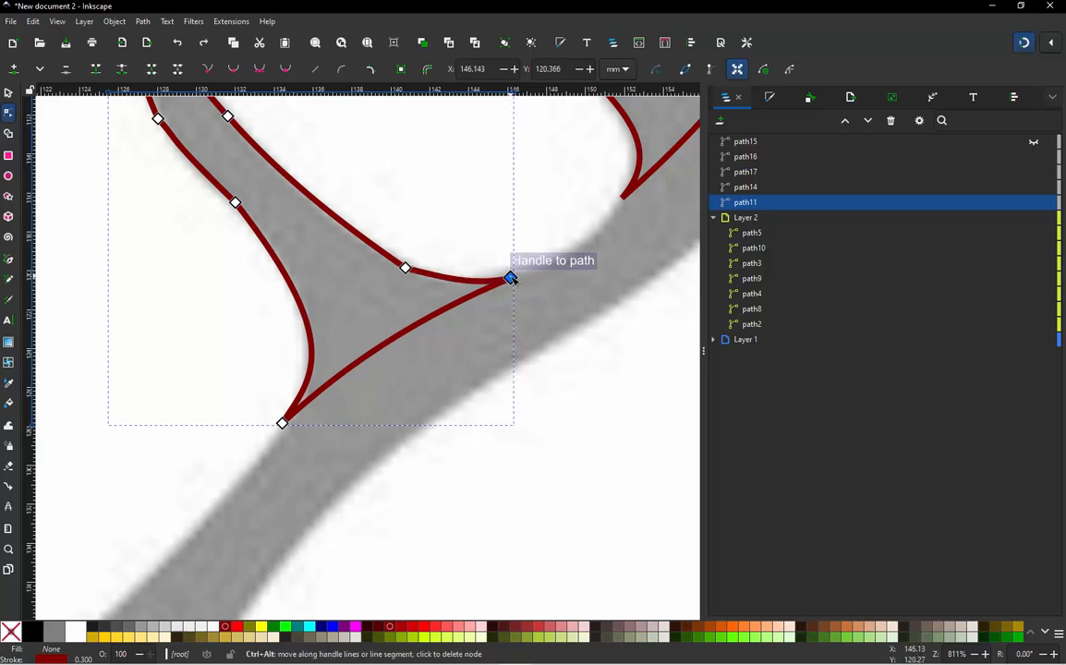
click(447, 226)
click(447, 227)
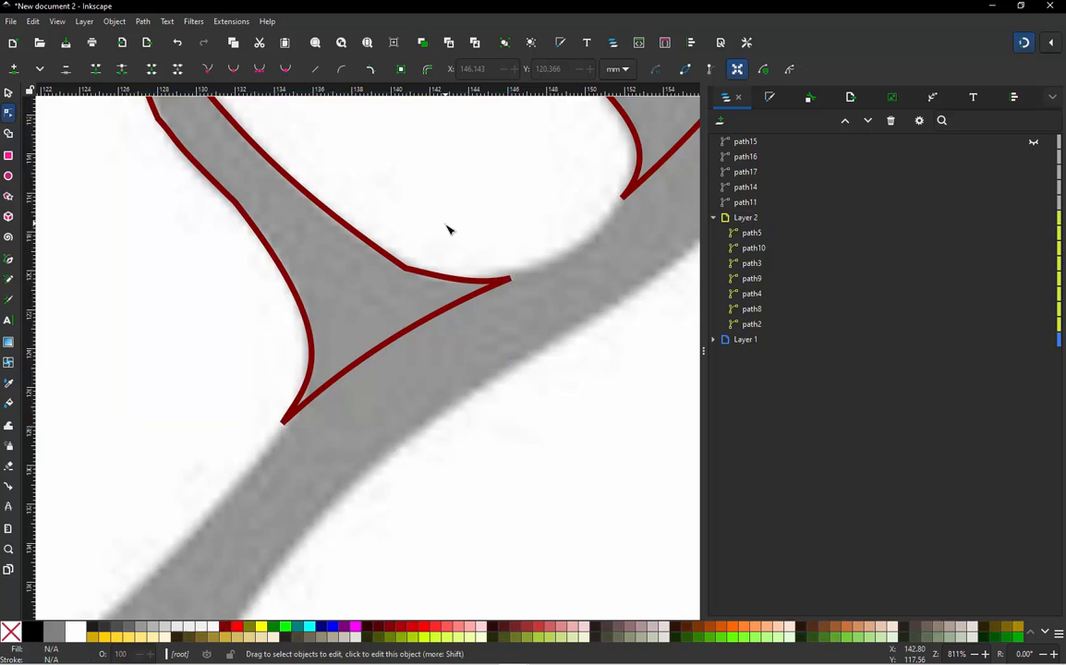
Delete the segment across the lowest tine's base, leaving the outline open between its two end nodes
click(431, 325)
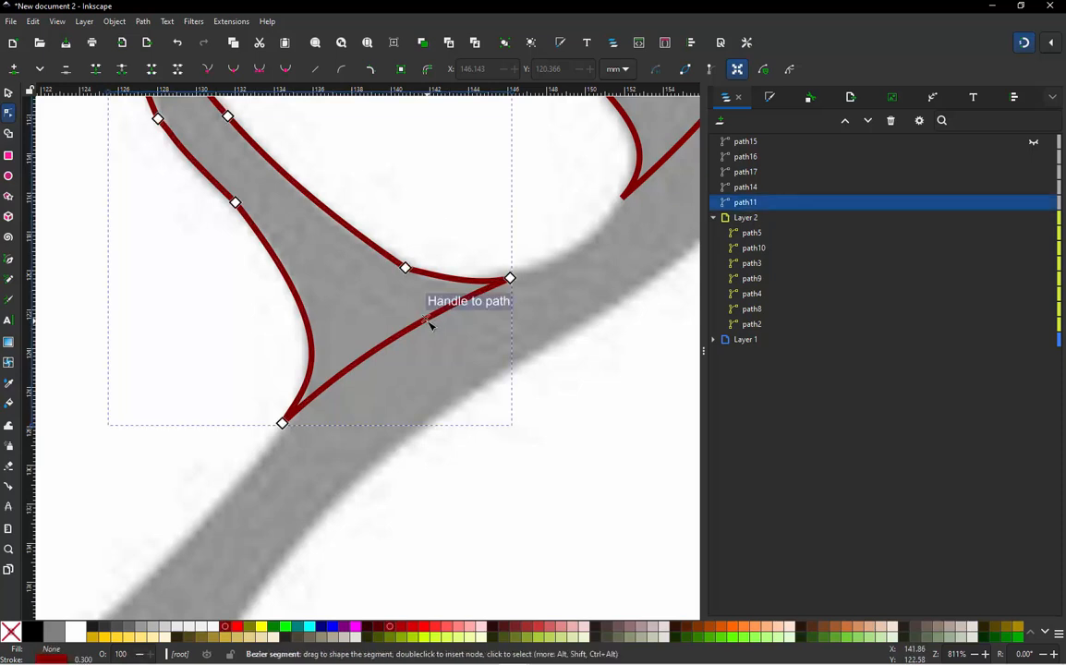
click(428, 329)
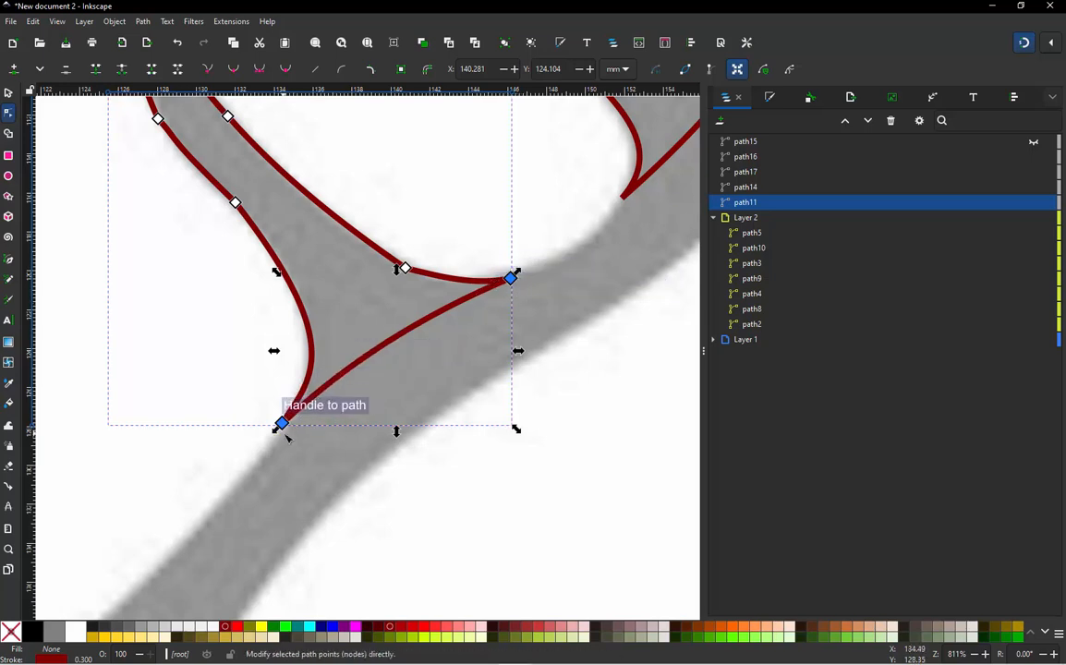
click(176, 69)
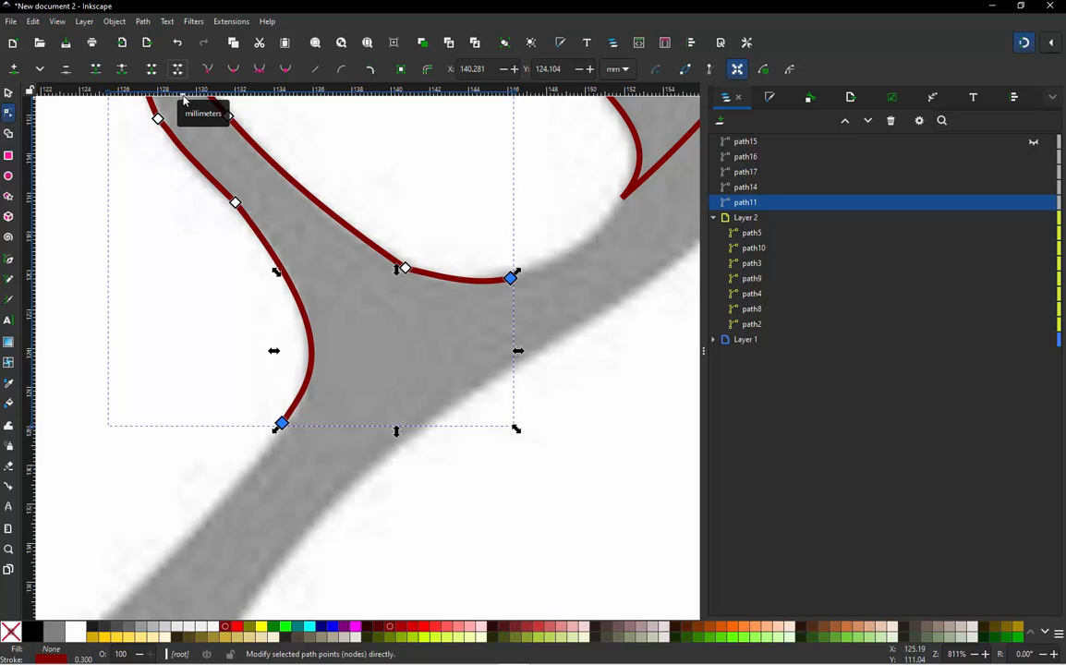
Insert two nodes on the left edge of the lowest tine (path11), near the base bend and midway up, and delete the two old corner nodes
scroll(252, 303, down, 1)
scroll(341, 319, down, 2)
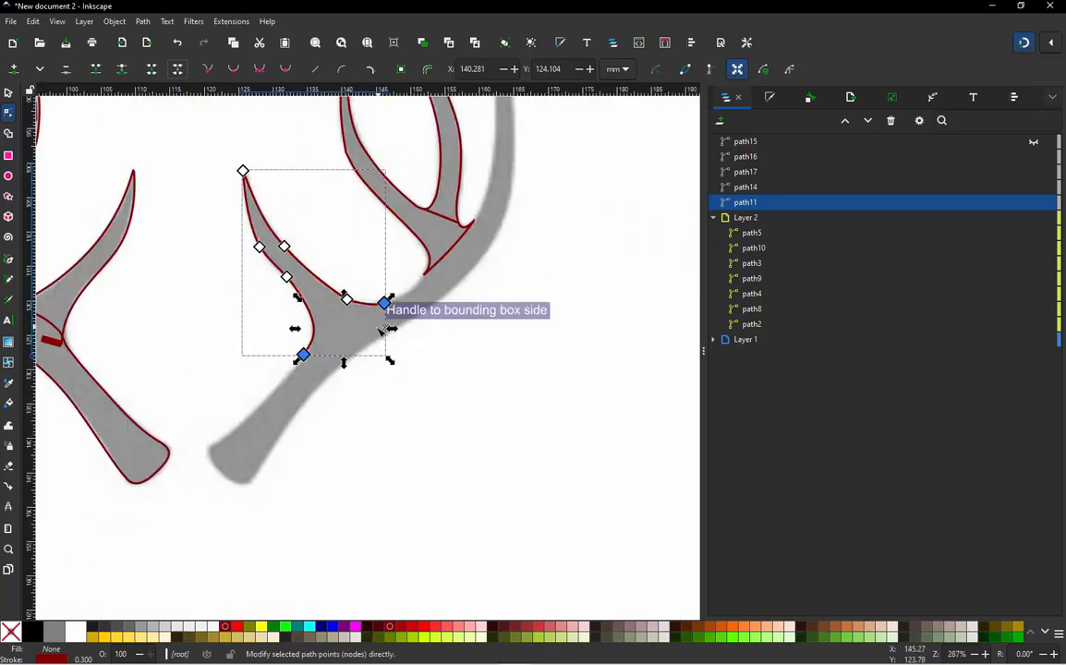
scroll(120, 159, up, 1)
key(s)
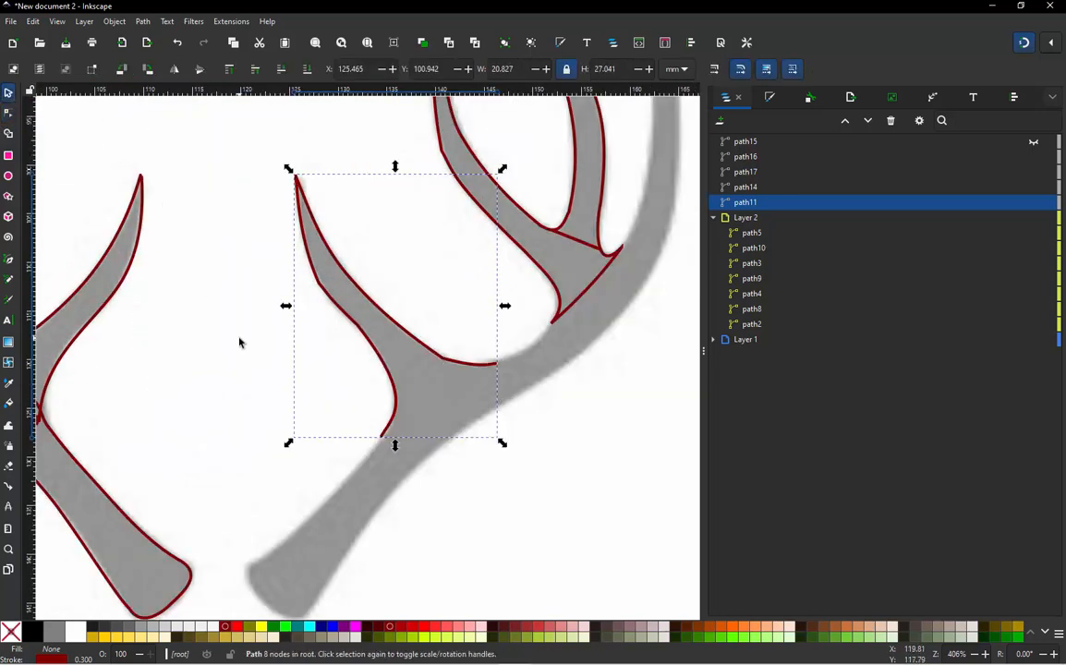
click(375, 376)
click(386, 366)
key(n)
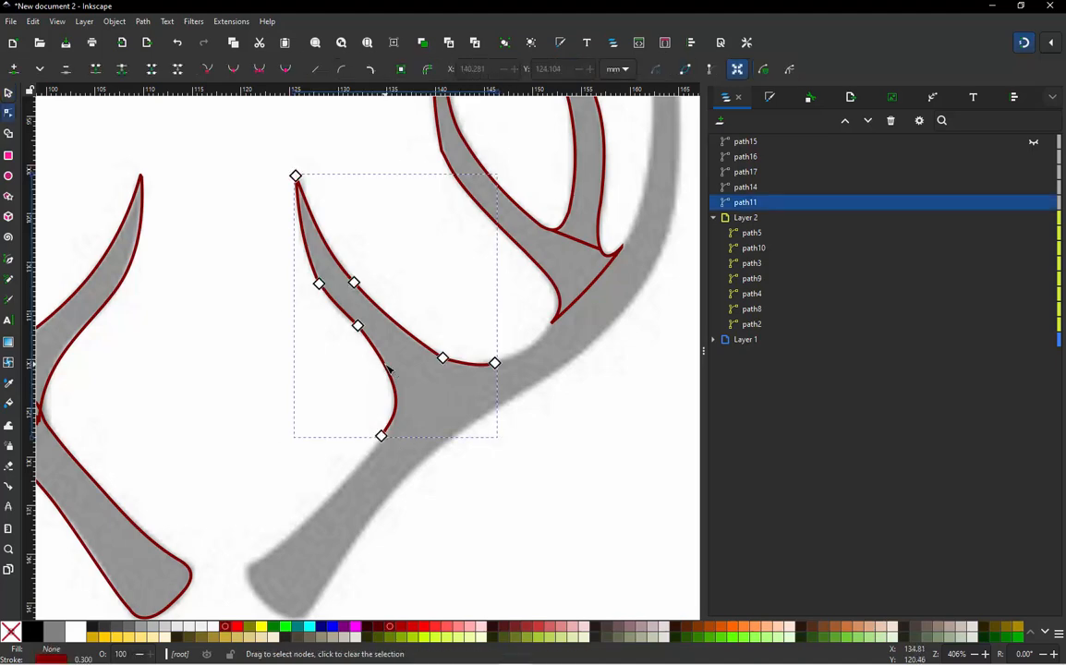
scroll(399, 436, up, 1)
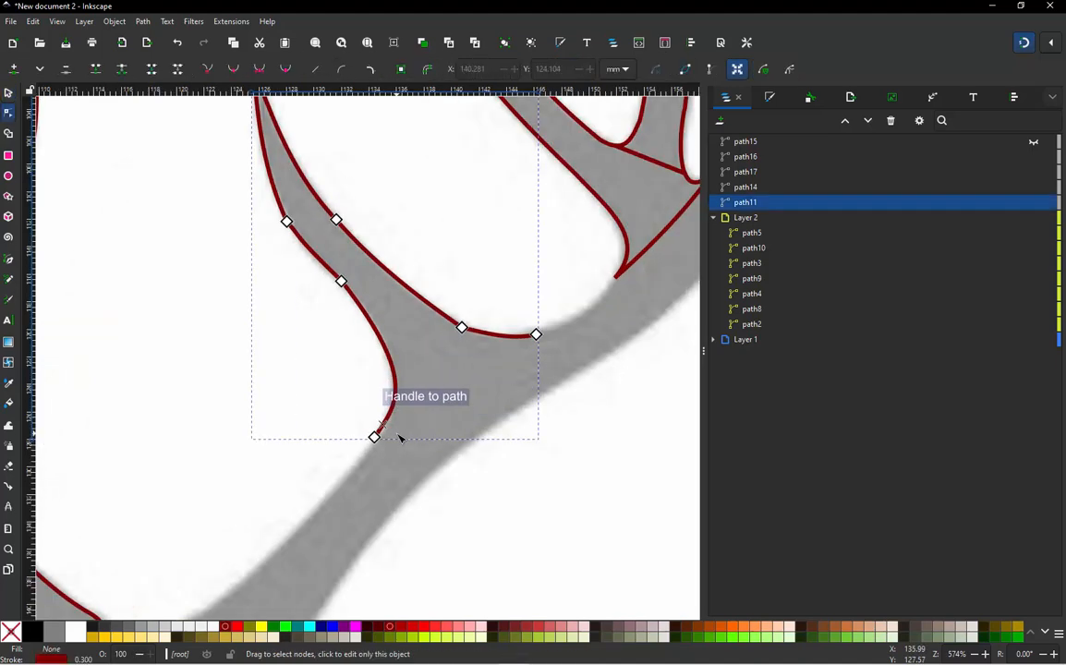
double_click(392, 370)
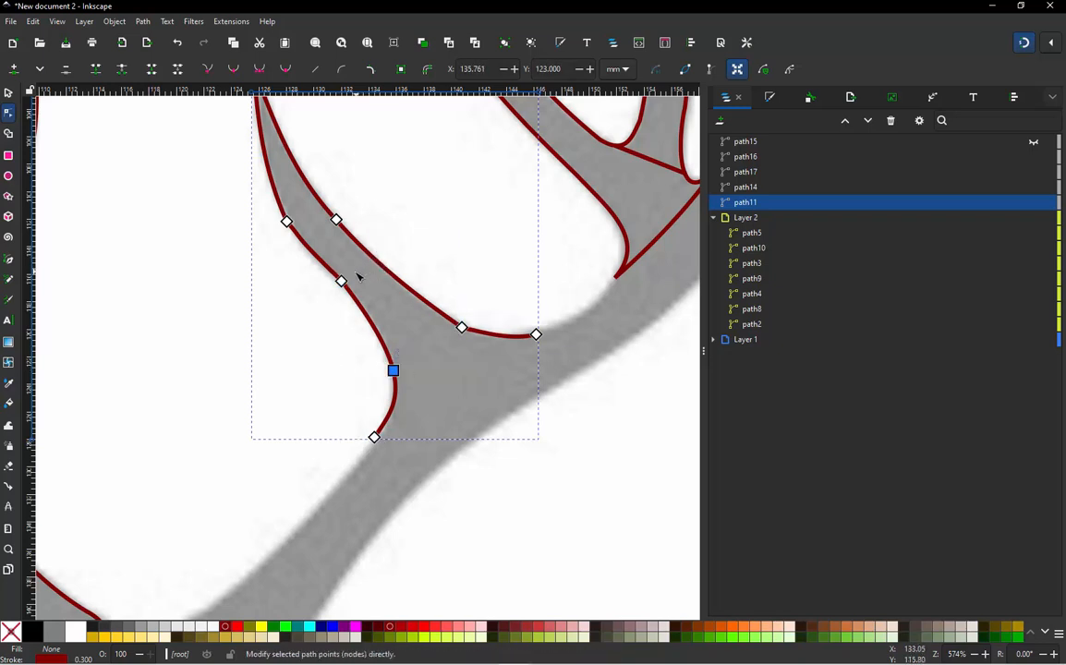
double_click(306, 243)
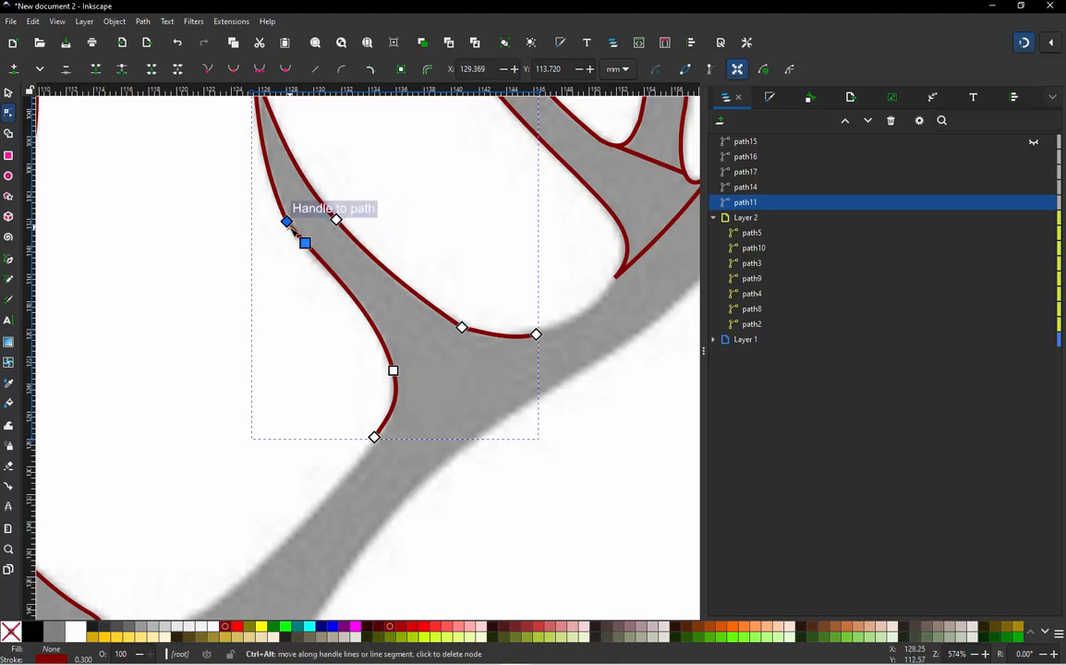
scroll(319, 347, down, 1)
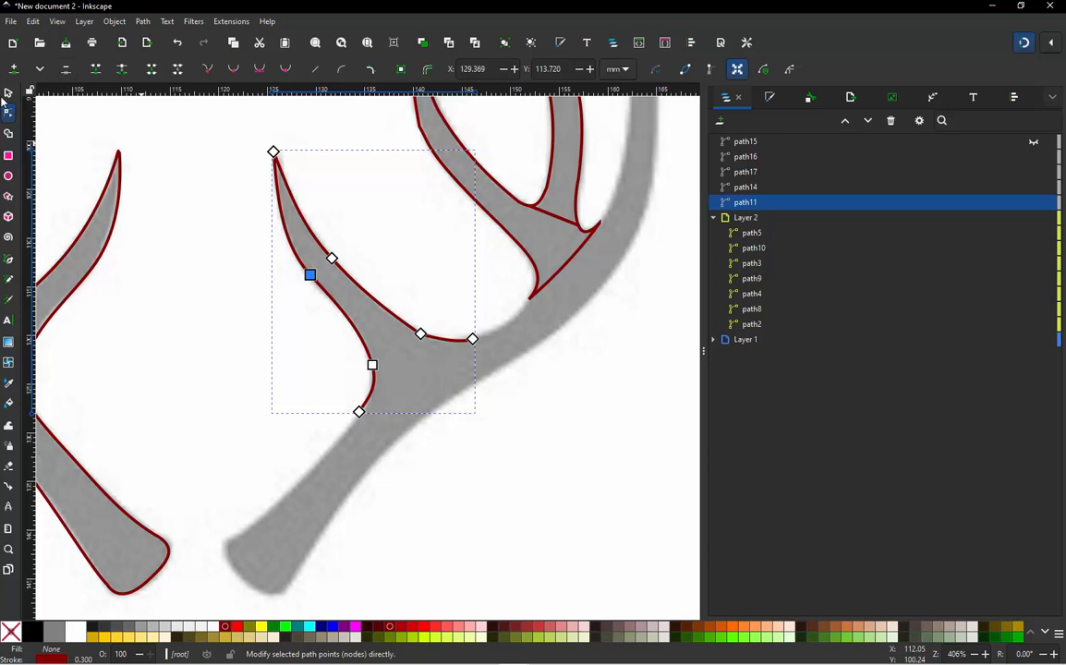
Open the embroidery parameters for the lowest tine, disable running stitch along paths so it sews as a satin column, and apply the settings
click(7, 94)
key(ctrl+c)
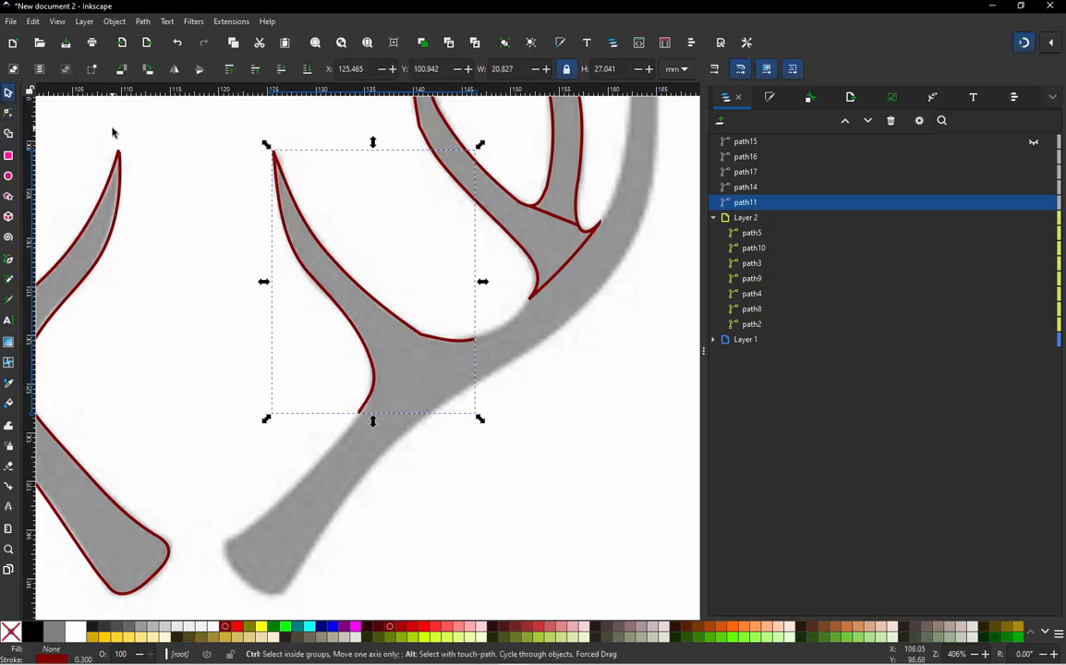
key(ctrl+alt+v)
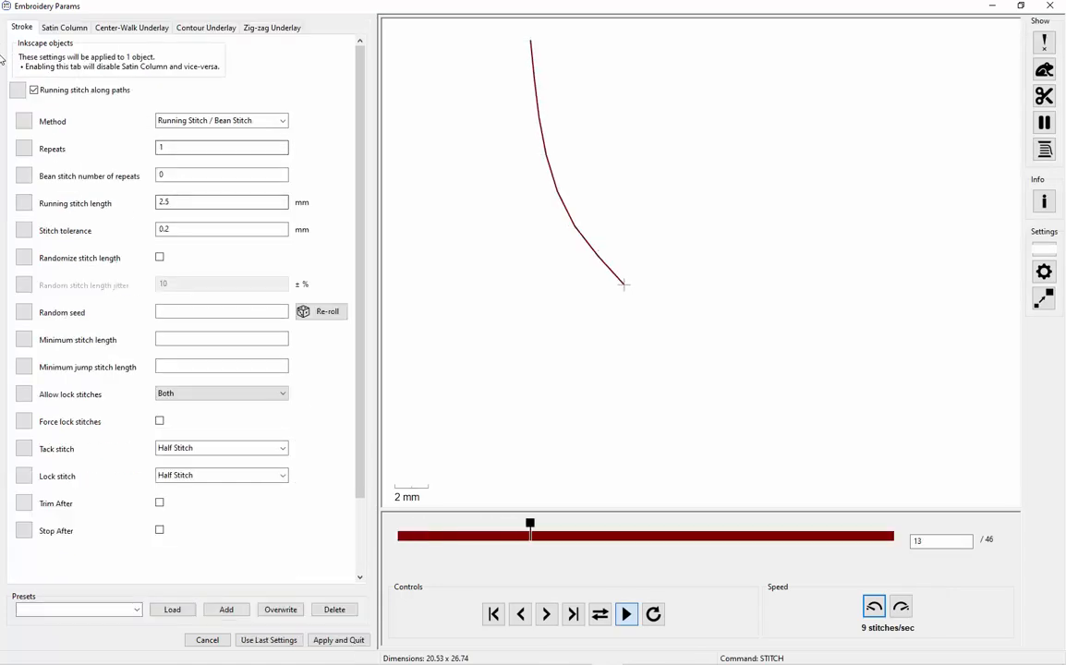
click(91, 89)
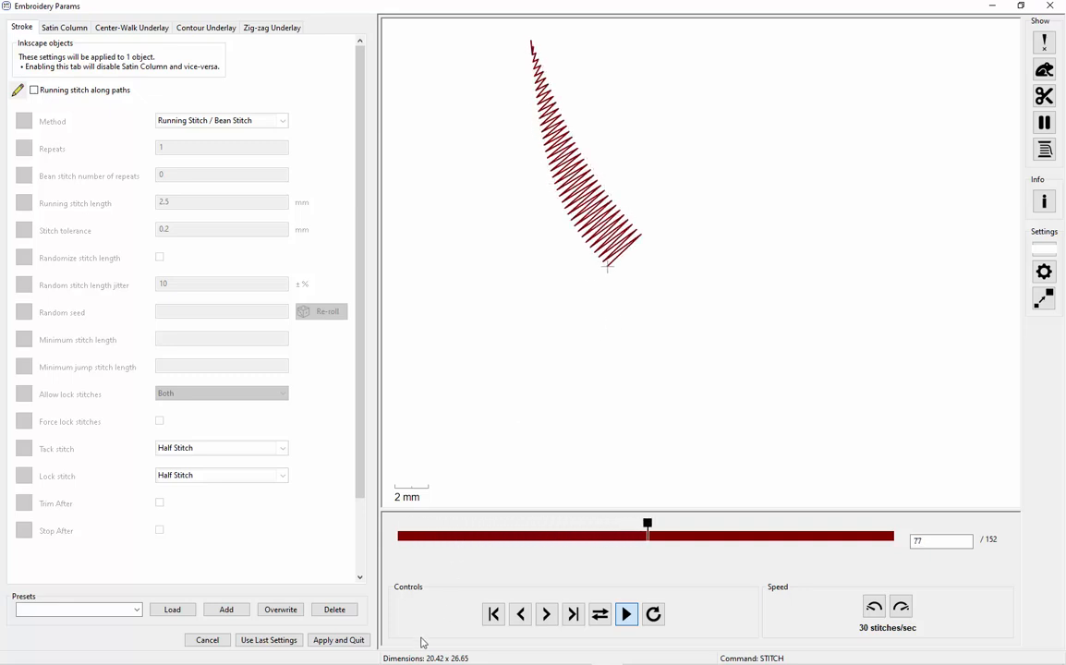
click(353, 647)
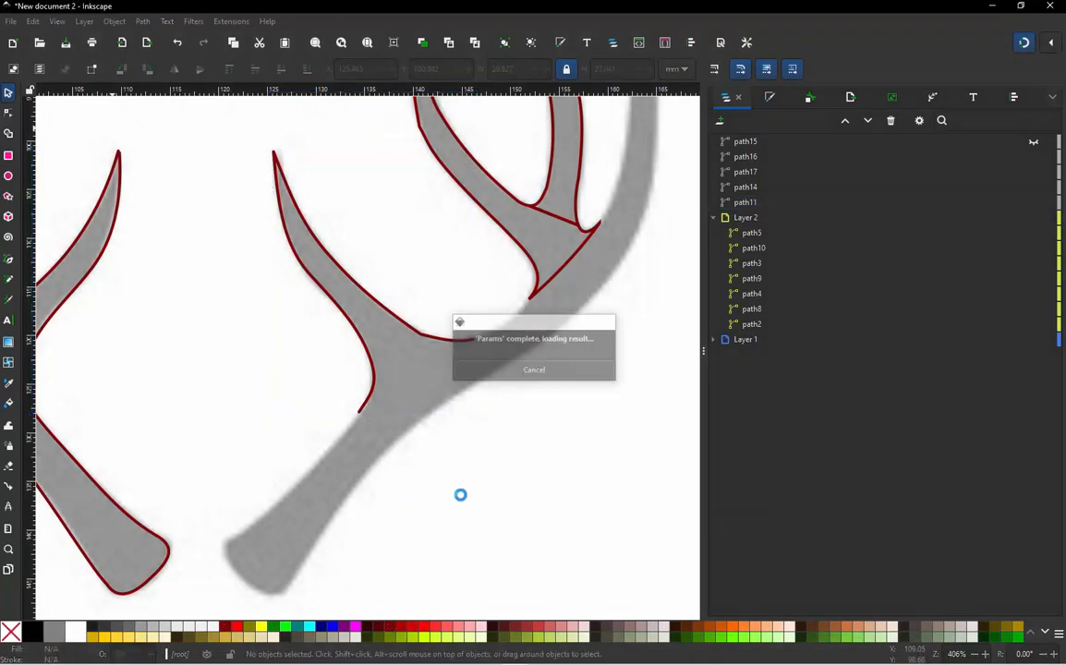
Hide the lowest tine's outline (path11) and clear the selection
scroll(443, 462, down, 1)
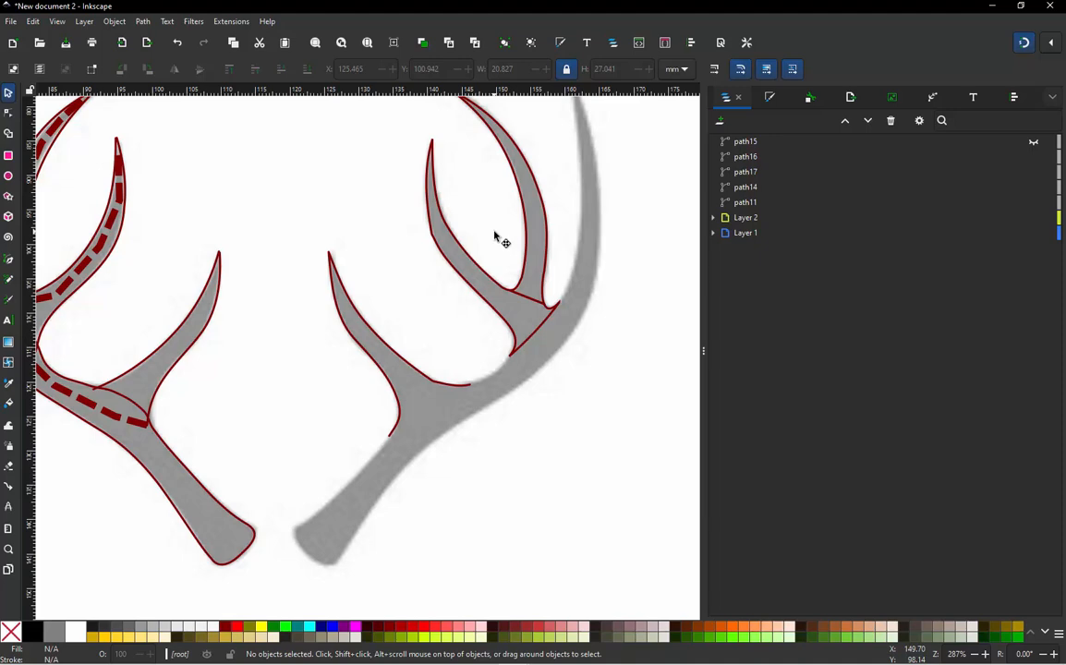
scroll(374, 349, down, 1)
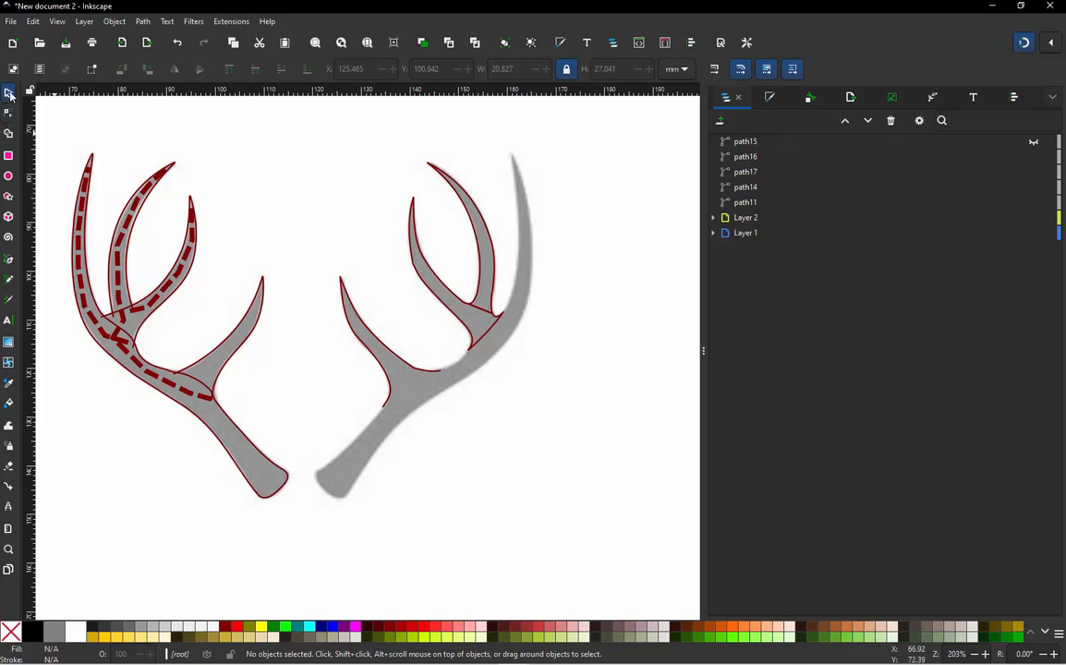
click(388, 351)
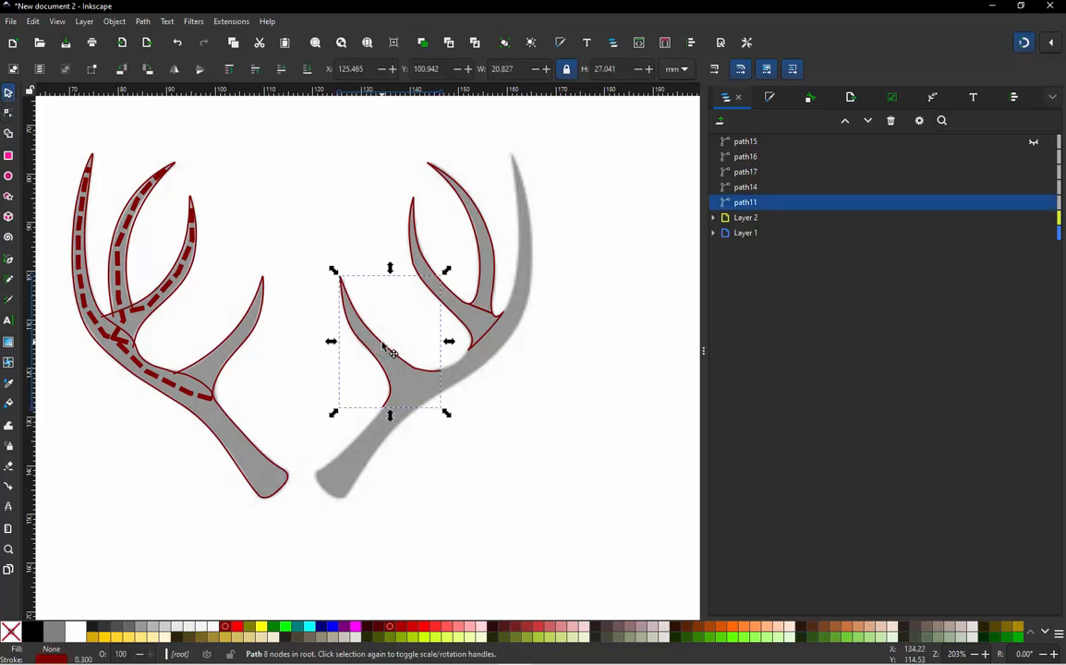
click(1034, 203)
click(578, 288)
Open the upper tine's outline (path16) for node editing and delete the segment across its base
scroll(485, 331, up, 1)
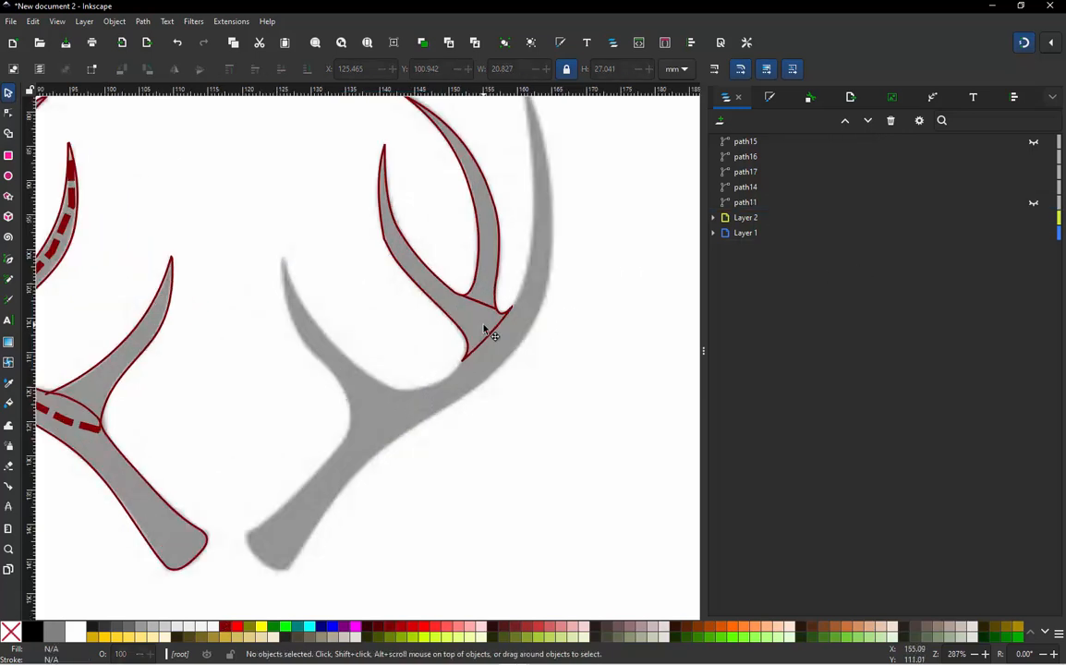
scroll(484, 331, up, 1)
scroll(388, 281, down, 2)
scroll(386, 340, up, 2)
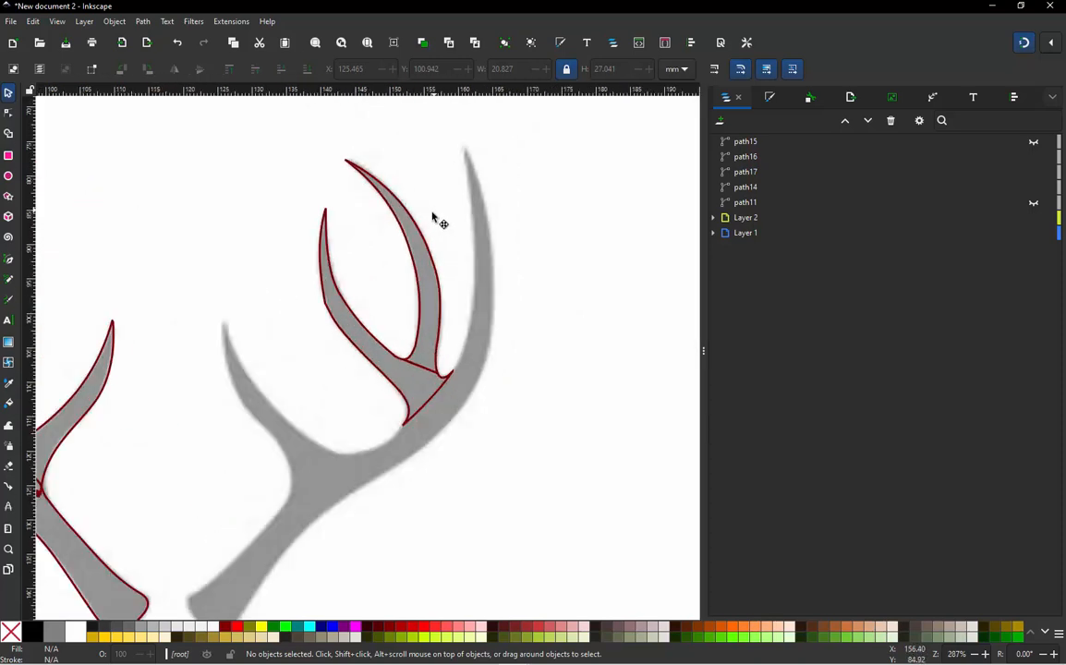
click(409, 244)
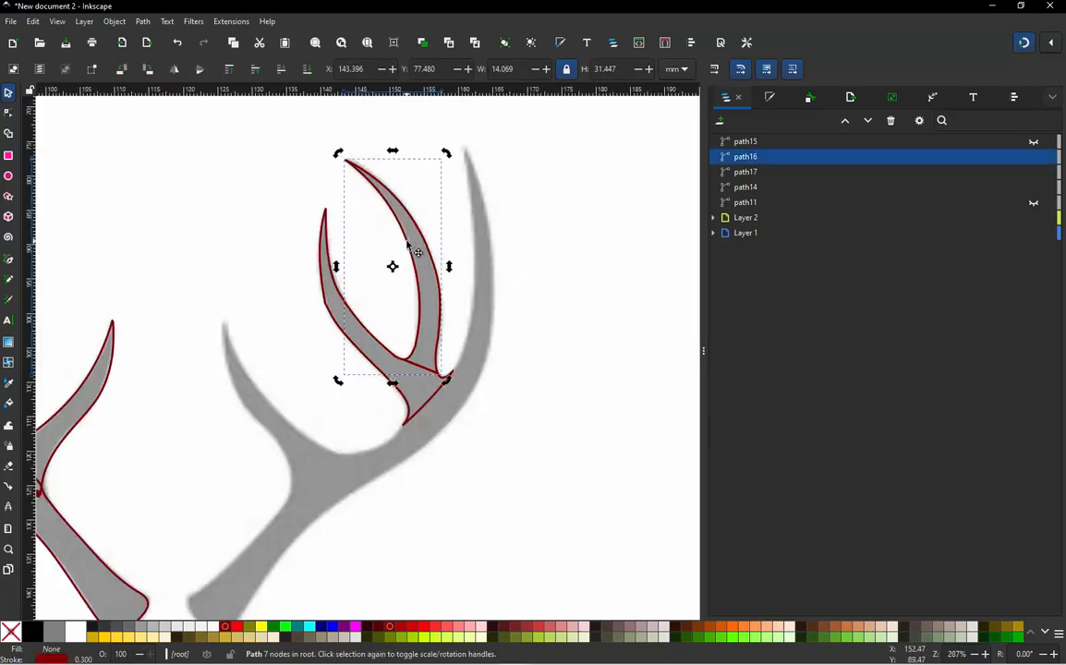
key(n)
scroll(416, 357, up, 2)
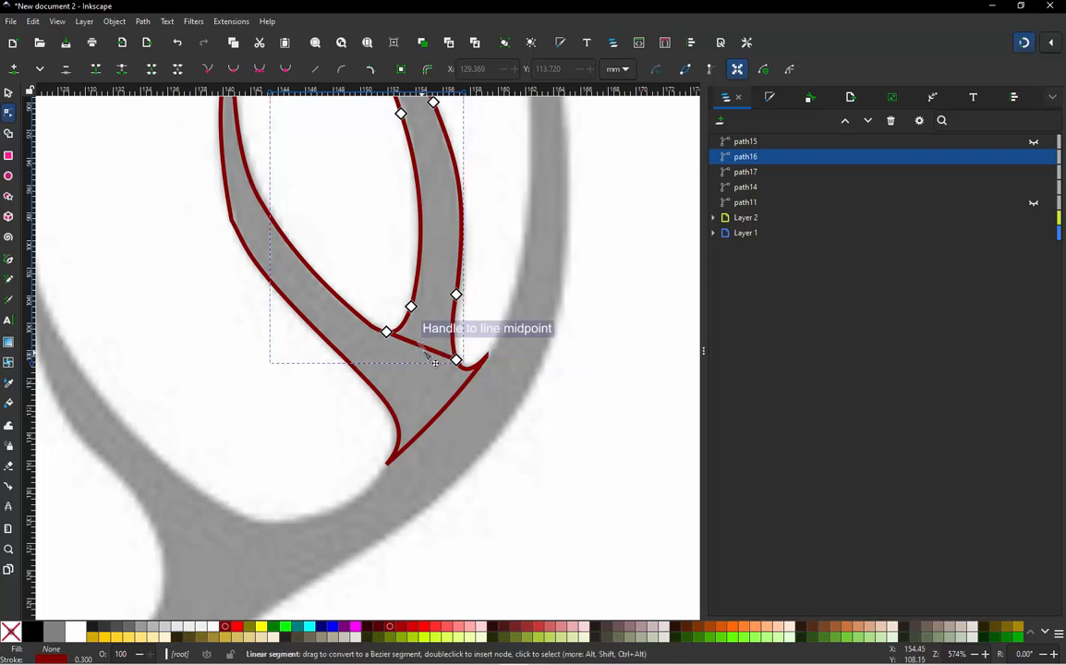
click(421, 346)
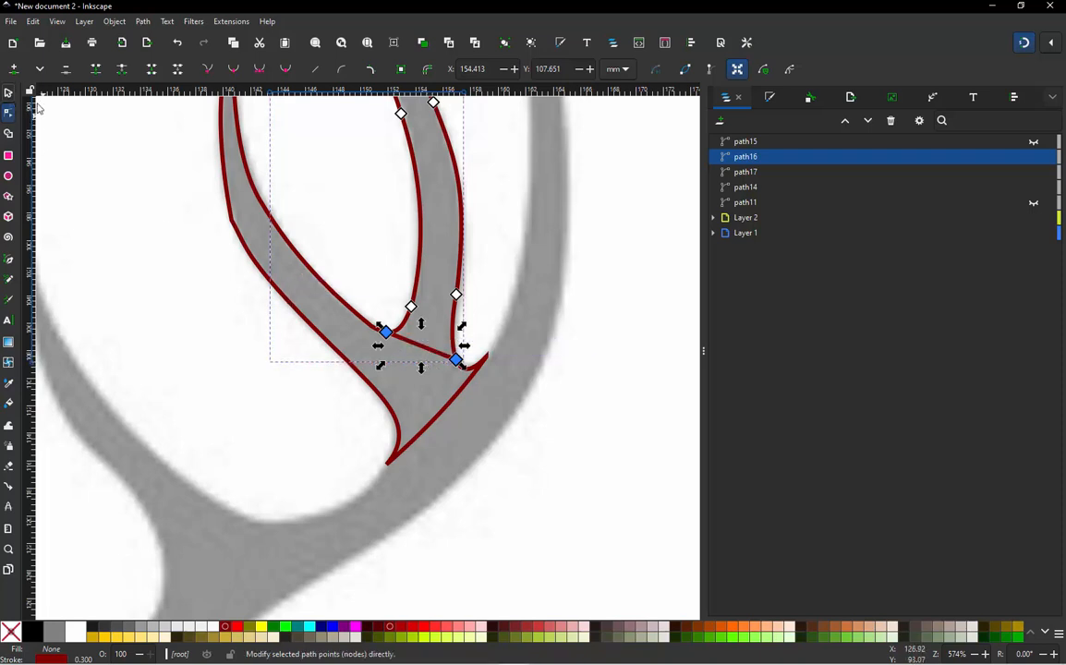
Try moving the upper tine's outline up to check that its base is open, and undo the move
key(s)
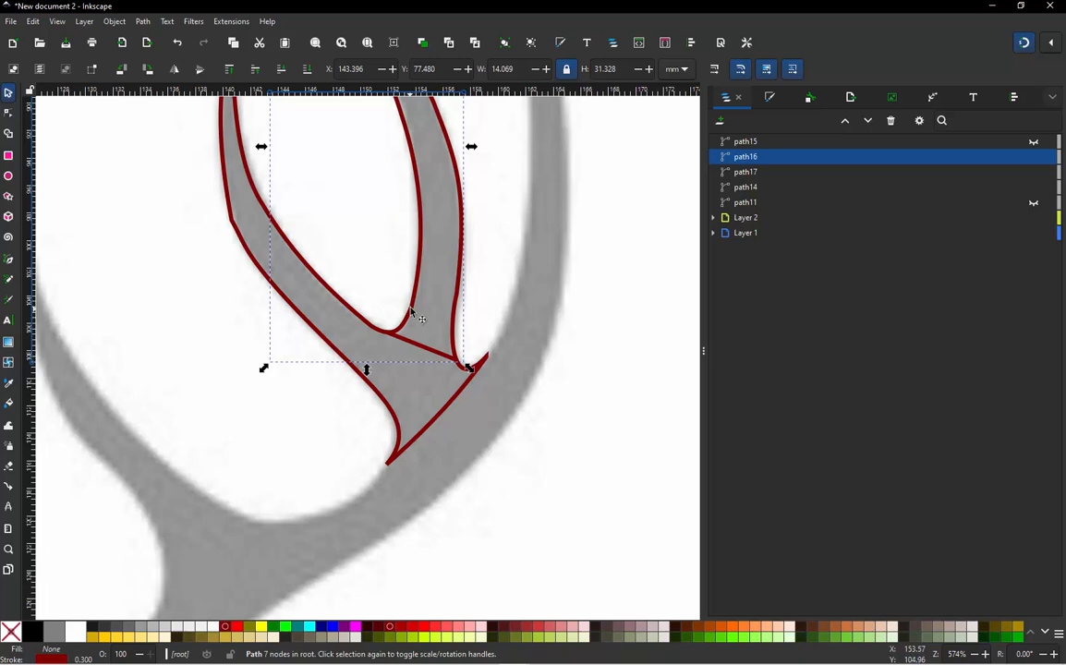
drag(411, 309, 414, 270)
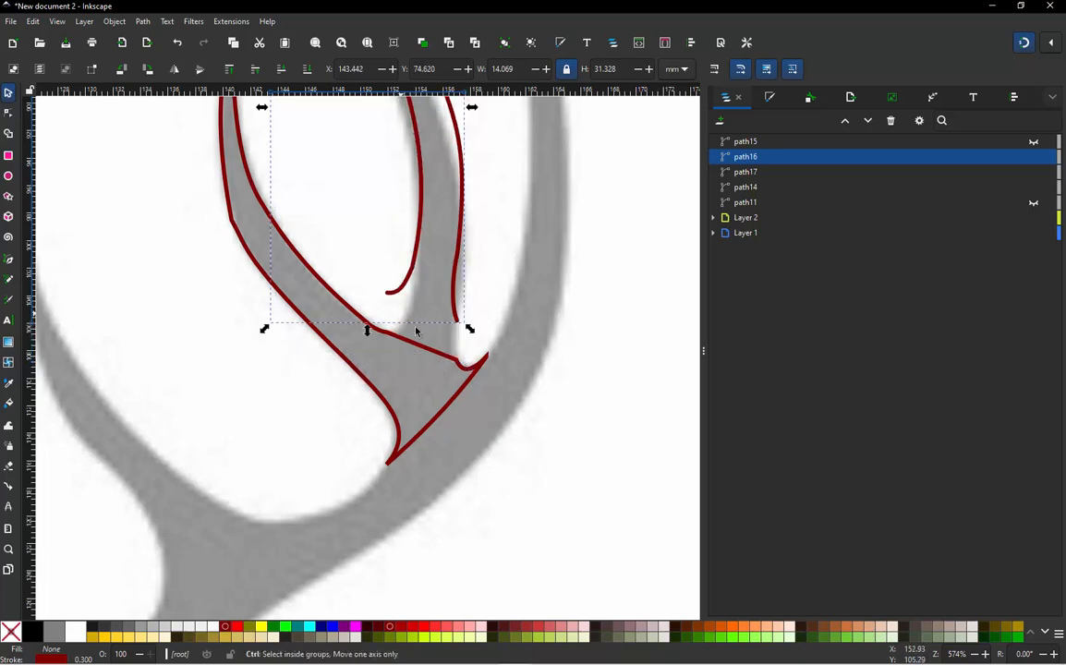
key(ctrl+z)
Break the upper tine's outline apart at its tip node and place the separated end node back on the tip
scroll(518, 435, down, 2)
scroll(366, 148, up, 1)
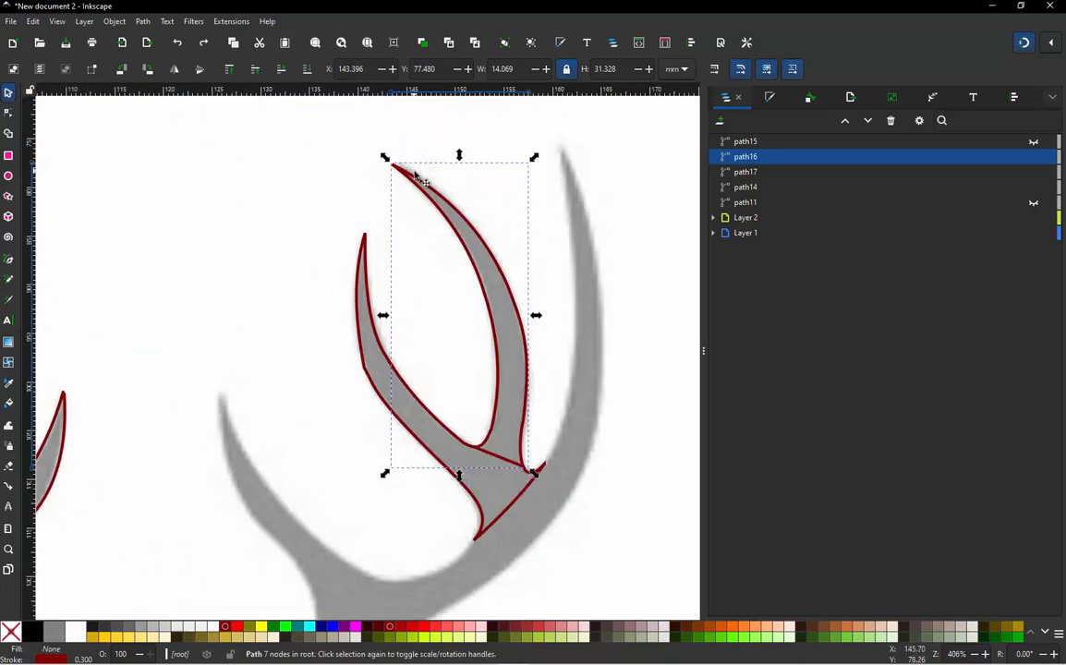
key(n)
click(391, 166)
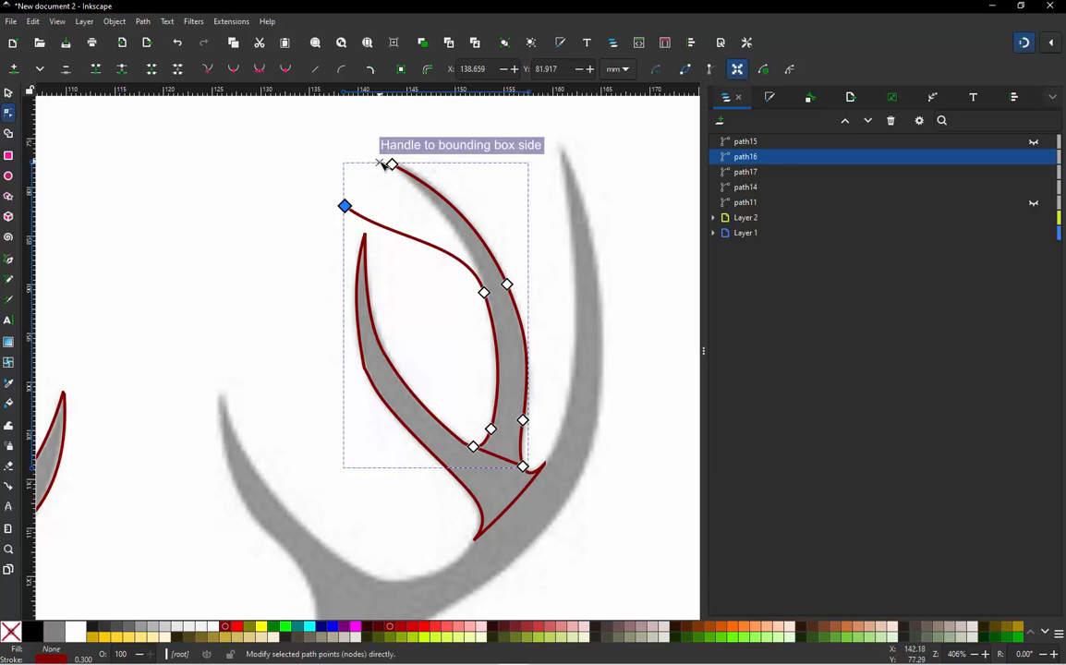
drag(347, 208, 392, 164)
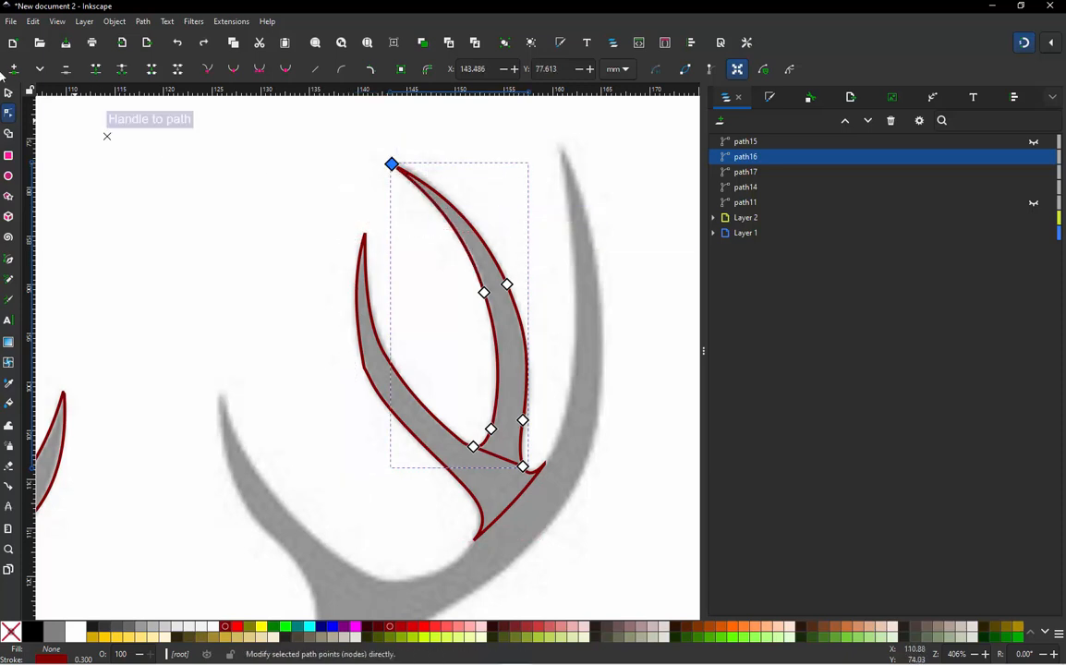
click(10, 95)
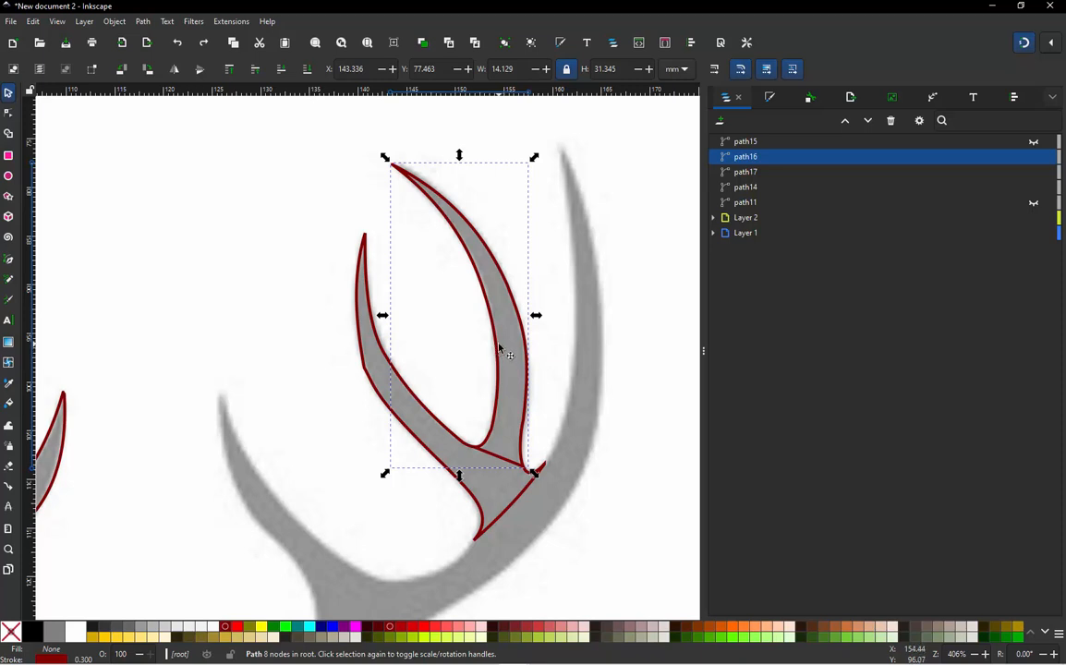
Replace the node above the base on path16's left edge with one slightly higher, and delete the midway nodes on both edges
key(n)
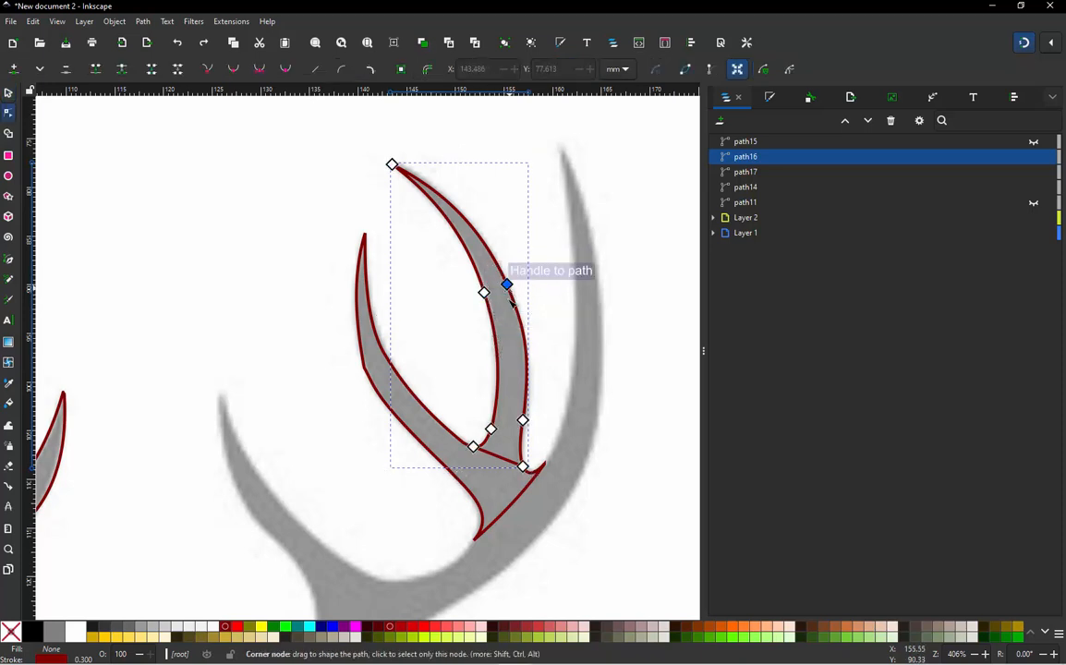
drag(491, 428, 495, 412)
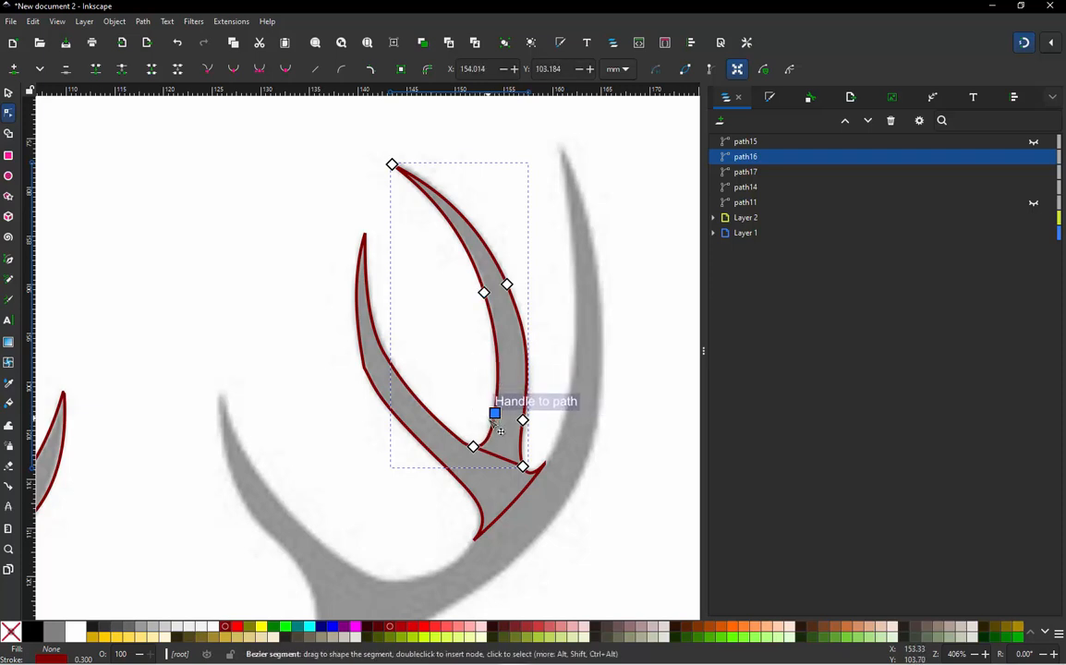
ctrl+alt+click(484, 294)
ctrl+alt+click(507, 286)
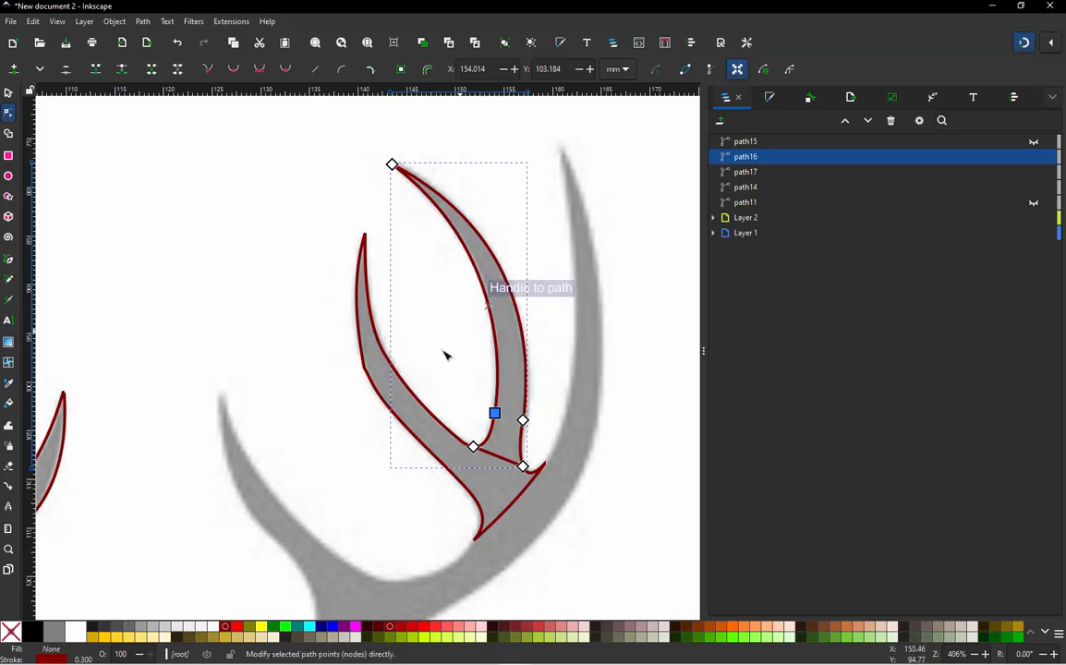
Try inserting a node midway along each edge of the upper tine, and delete both new nodes
double_click(482, 286)
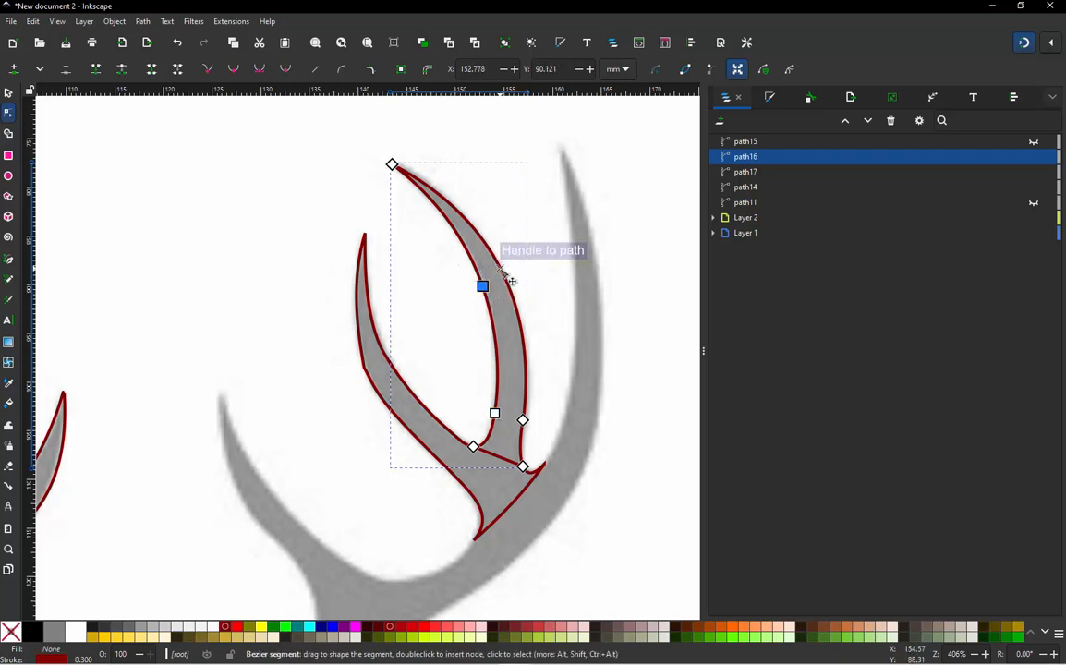
double_click(501, 269)
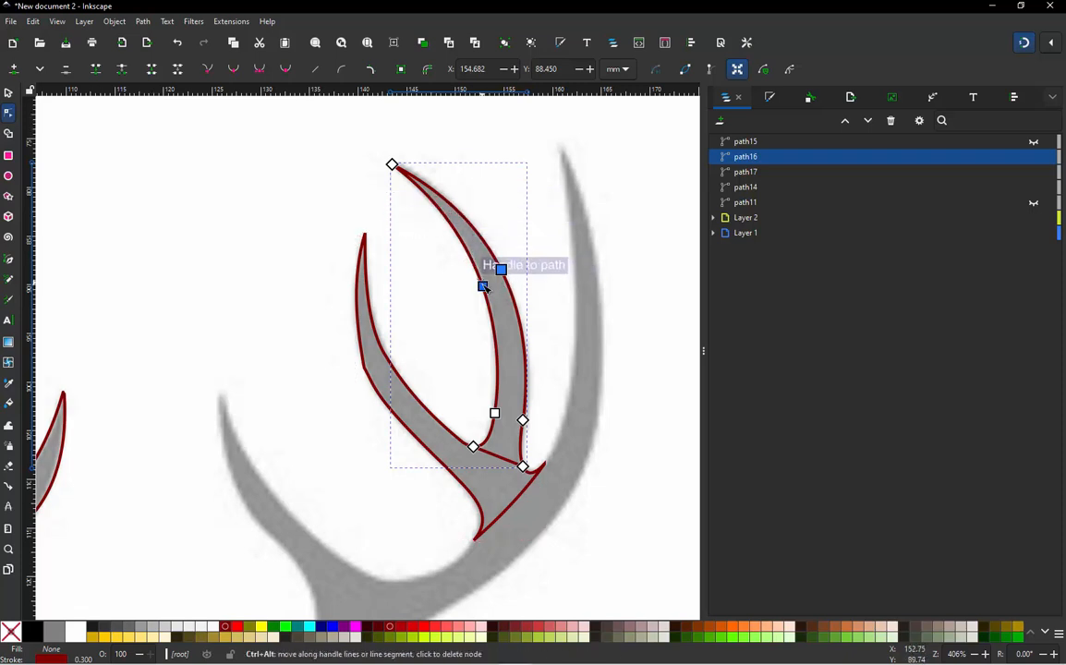
ctrl+alt+click(483, 285)
ctrl+alt+click(501, 270)
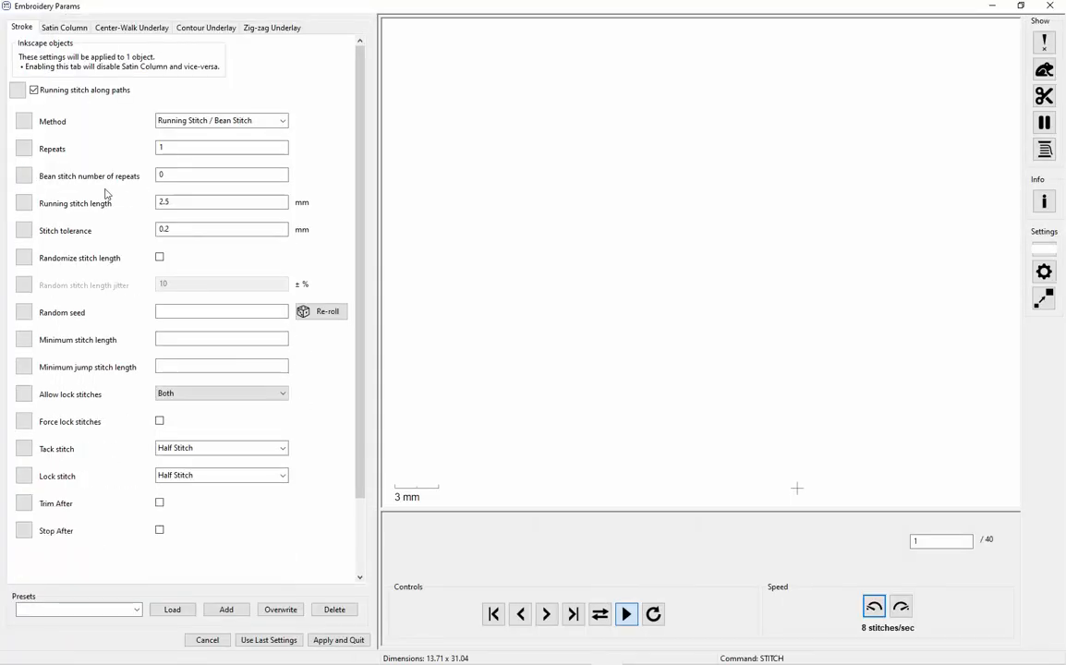
Switch the upper tine's embroidery parameters from running stitch to custom satin column, apply them, and clear the selection
click(34, 89)
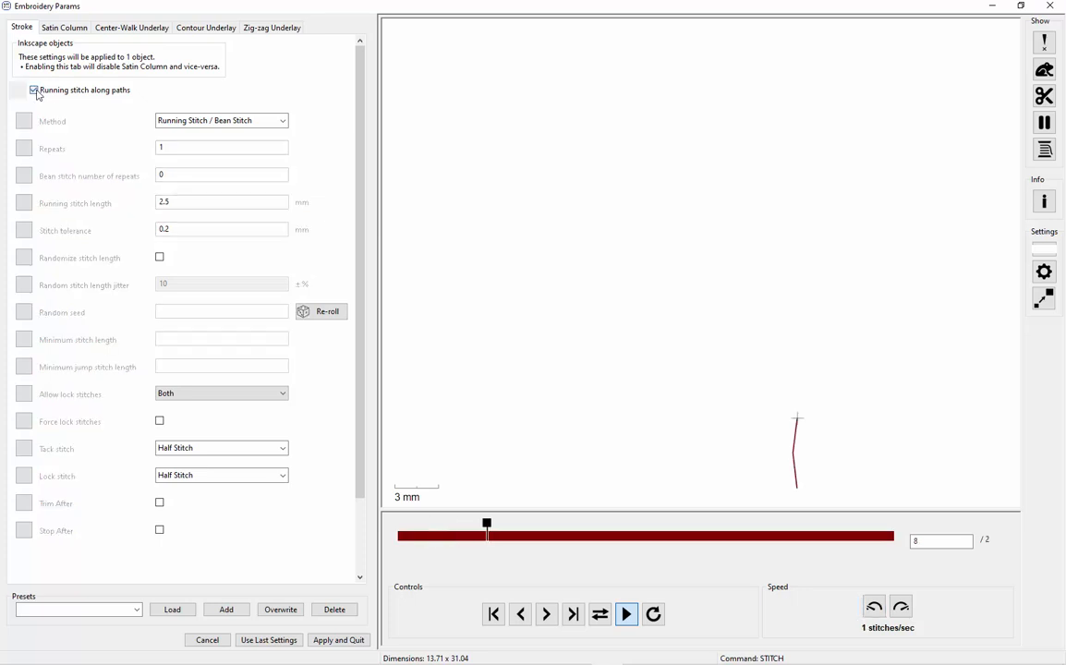
click(65, 28)
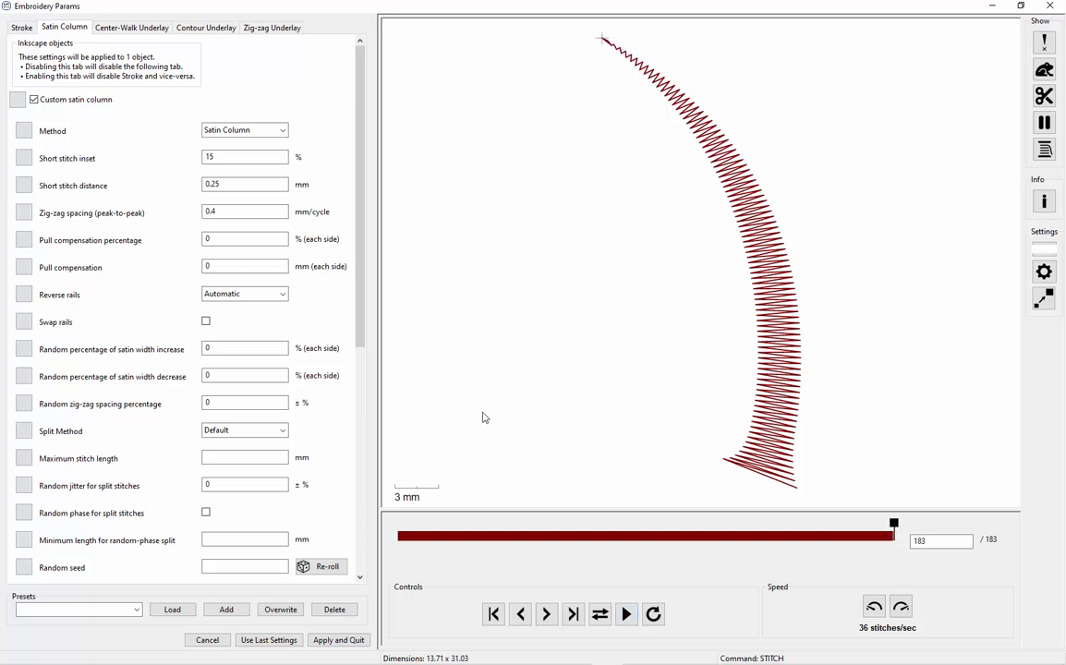
click(358, 644)
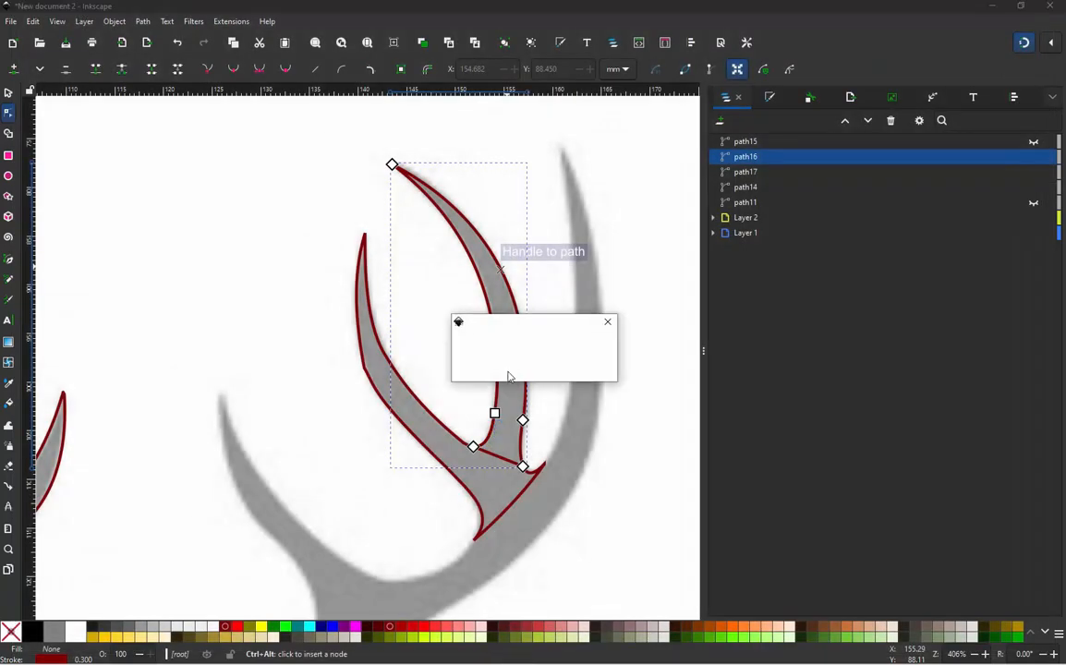
click(441, 336)
key(Escape)
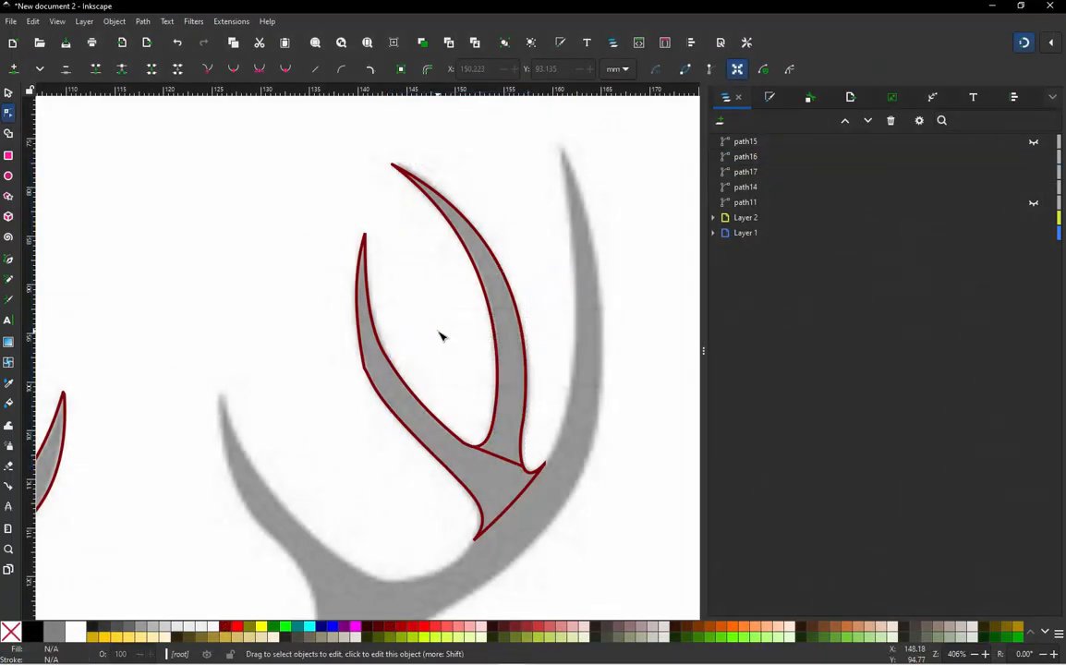
Open the lower tine's outline by deleting the segment across its base between the two end nodes
click(512, 503)
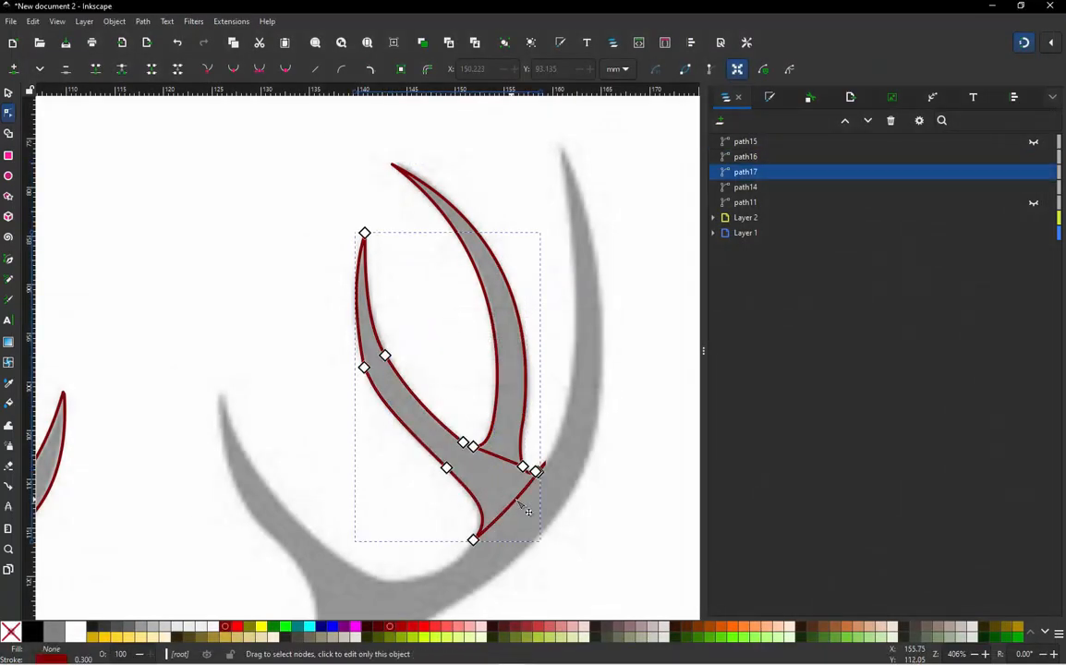
click(517, 505)
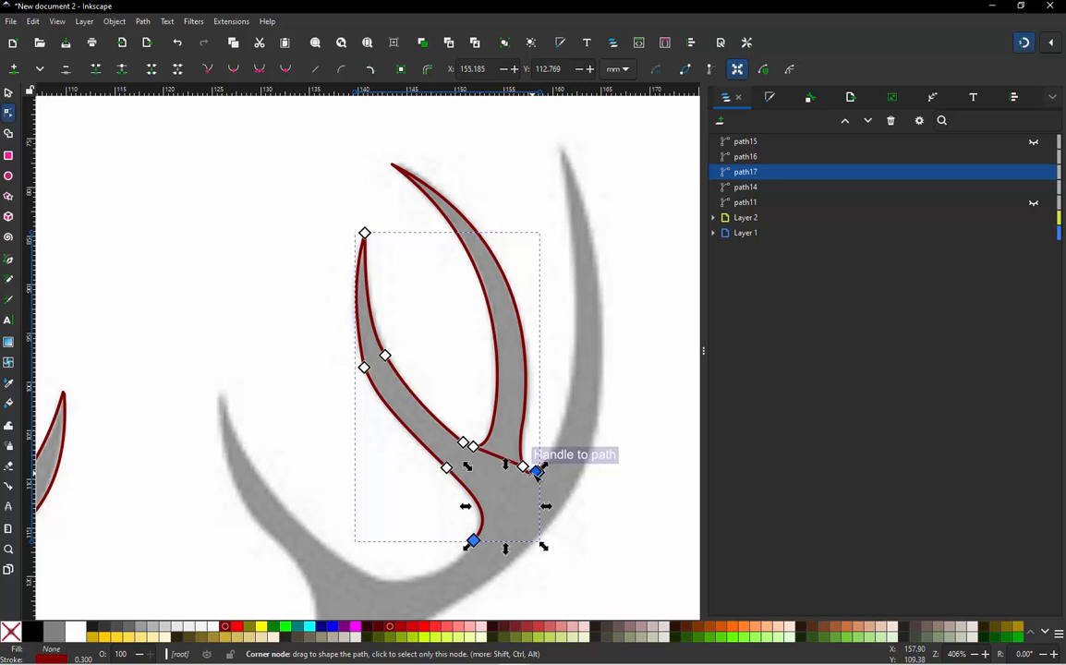
key(ctrl+alt)
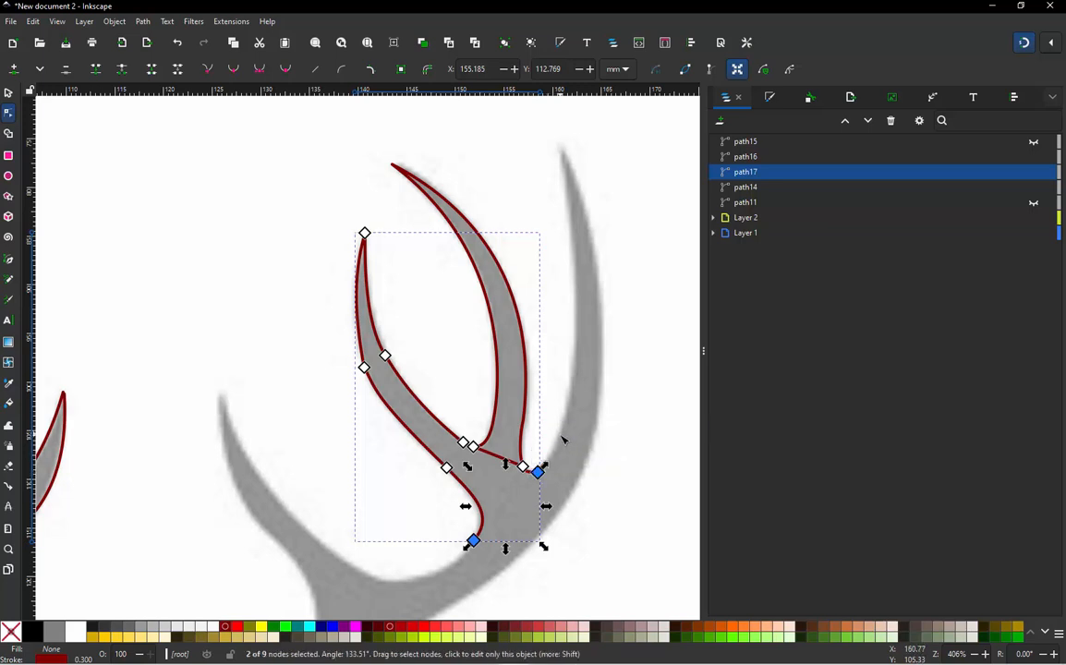
Delete the extra nodes around path17's fork on both edges, and undo the trial removal of the bend node on its left edge
ctrl+alt+click(523, 467)
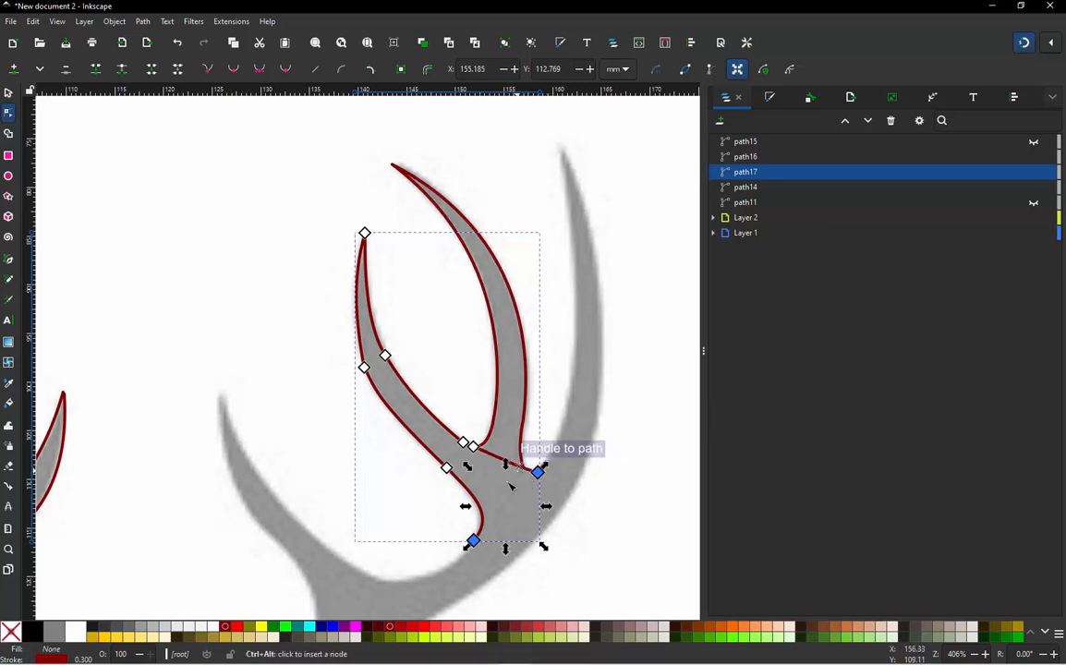
ctrl+alt+click(473, 447)
ctrl+alt+click(464, 442)
ctrl+alt+click(447, 468)
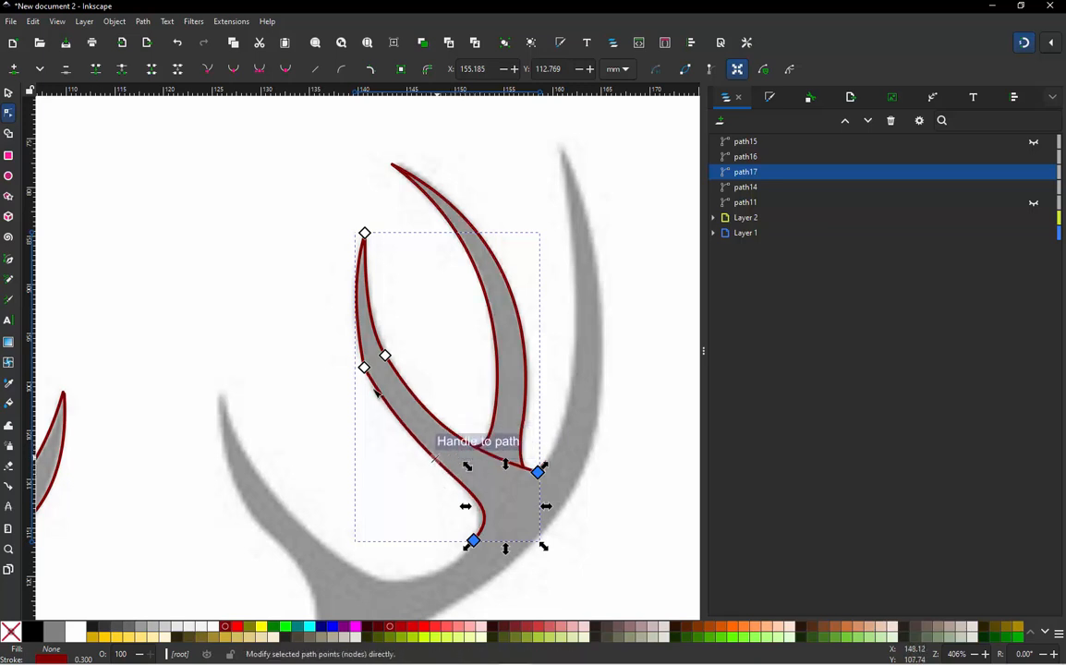
ctrl+alt+click(364, 366)
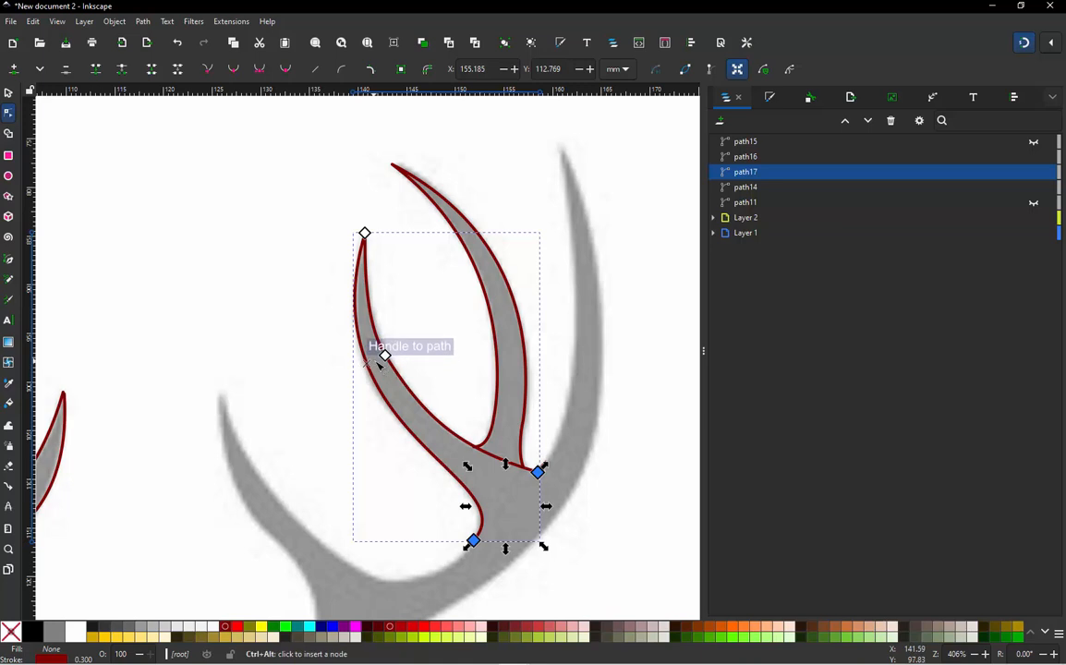
key(ctrl+z)
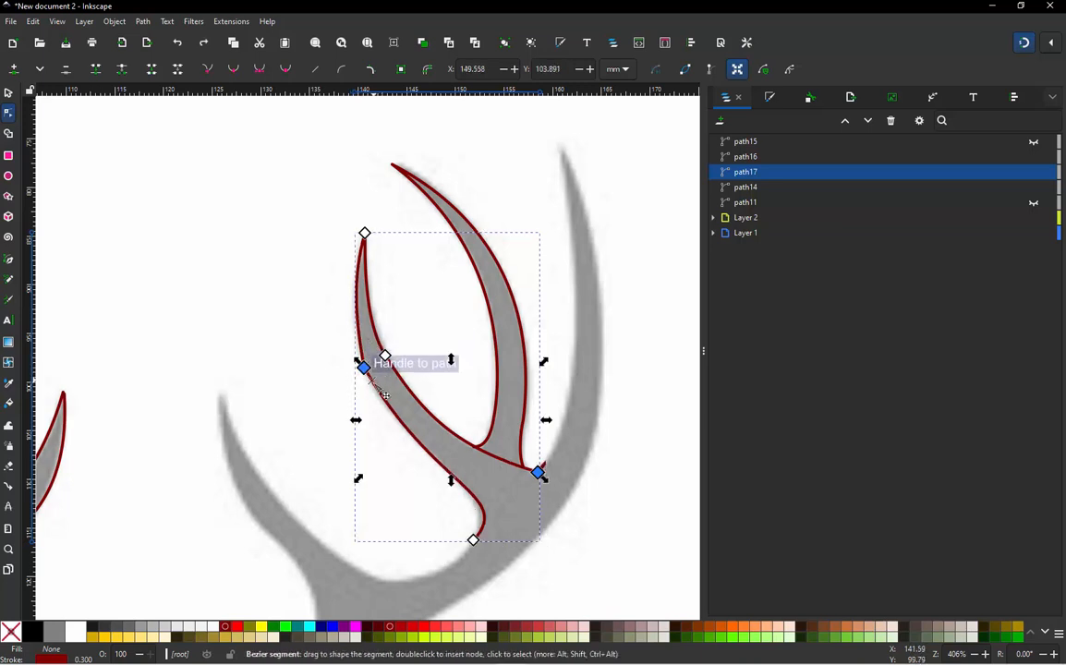
click(308, 426)
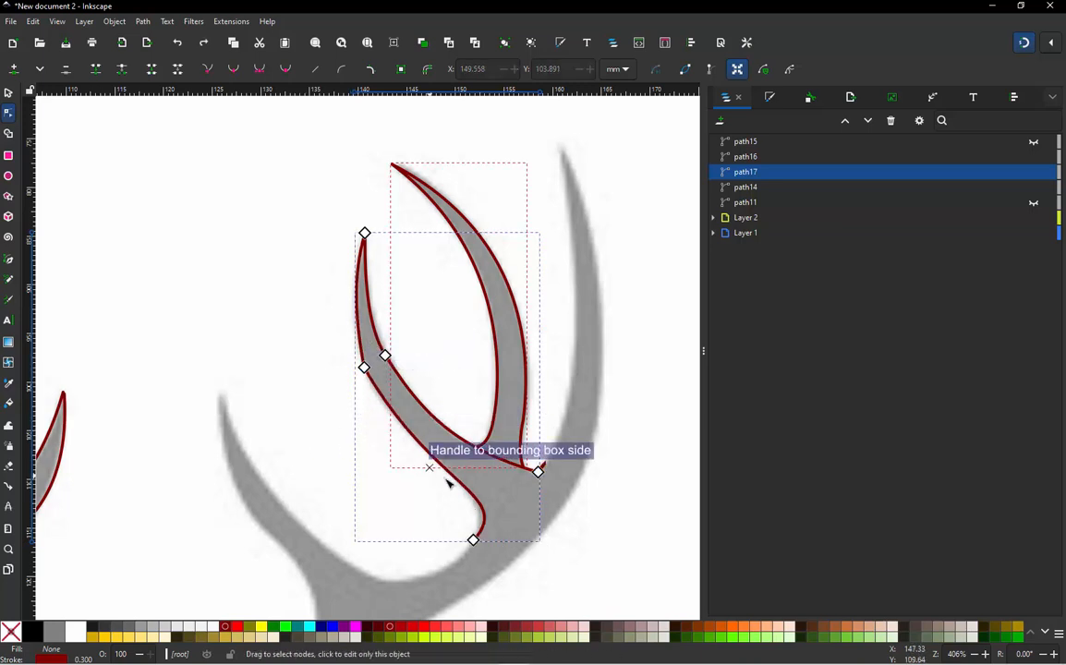
Insert a node on path17's left edge beside the fork, and two on its right edge at and just above the upper tine's junction
scroll(453, 471, up, 2)
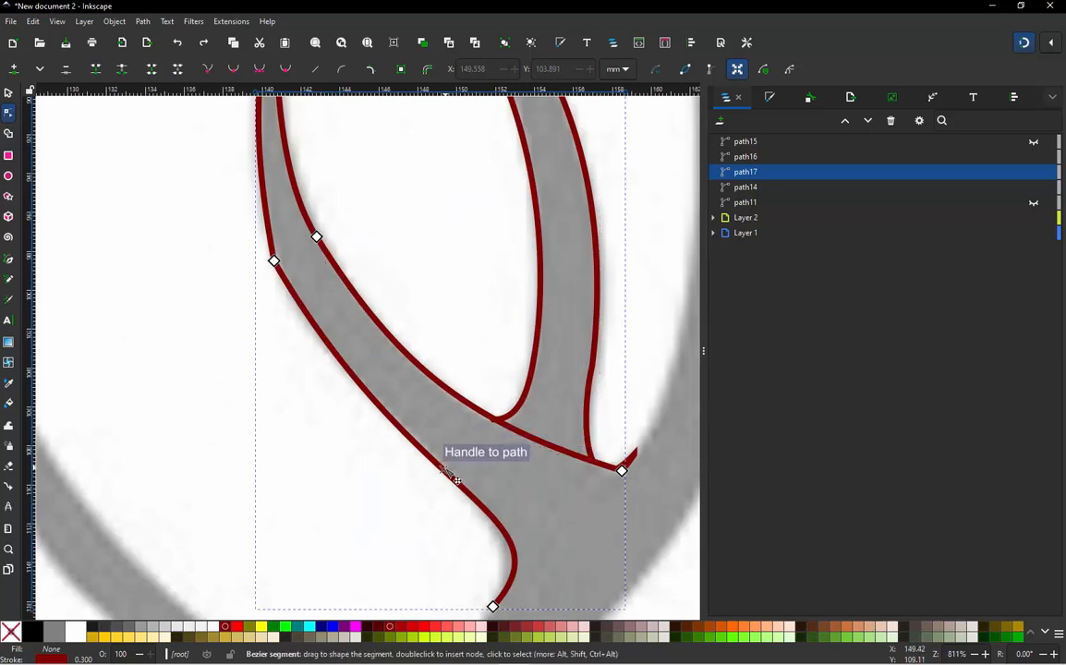
double_click(443, 470)
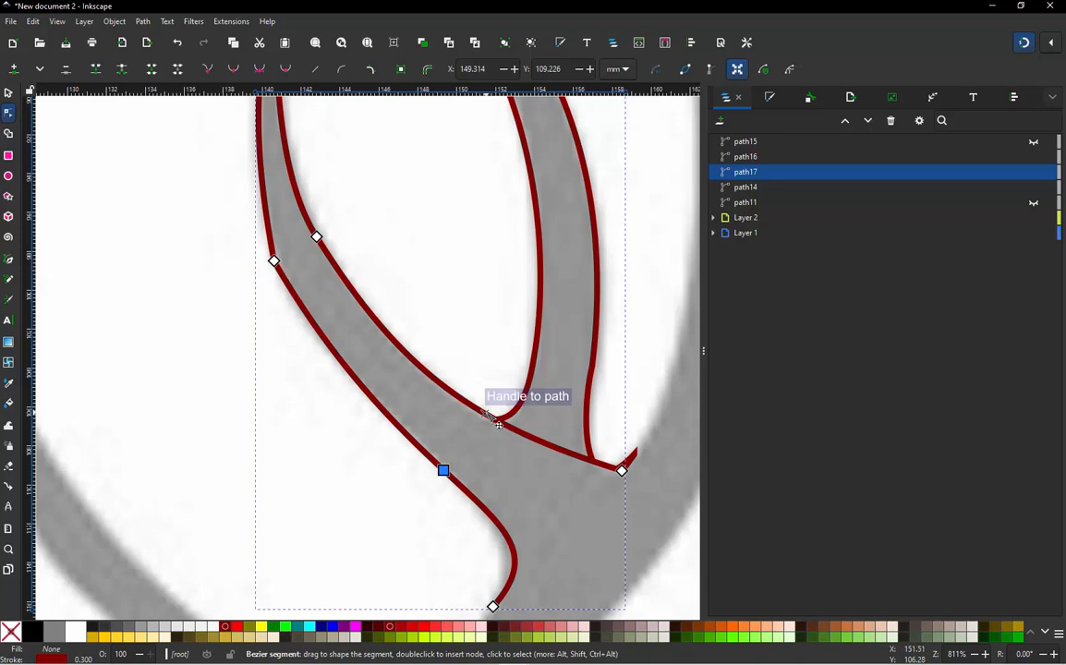
click(497, 423)
double_click(494, 422)
scroll(481, 435, up, 3)
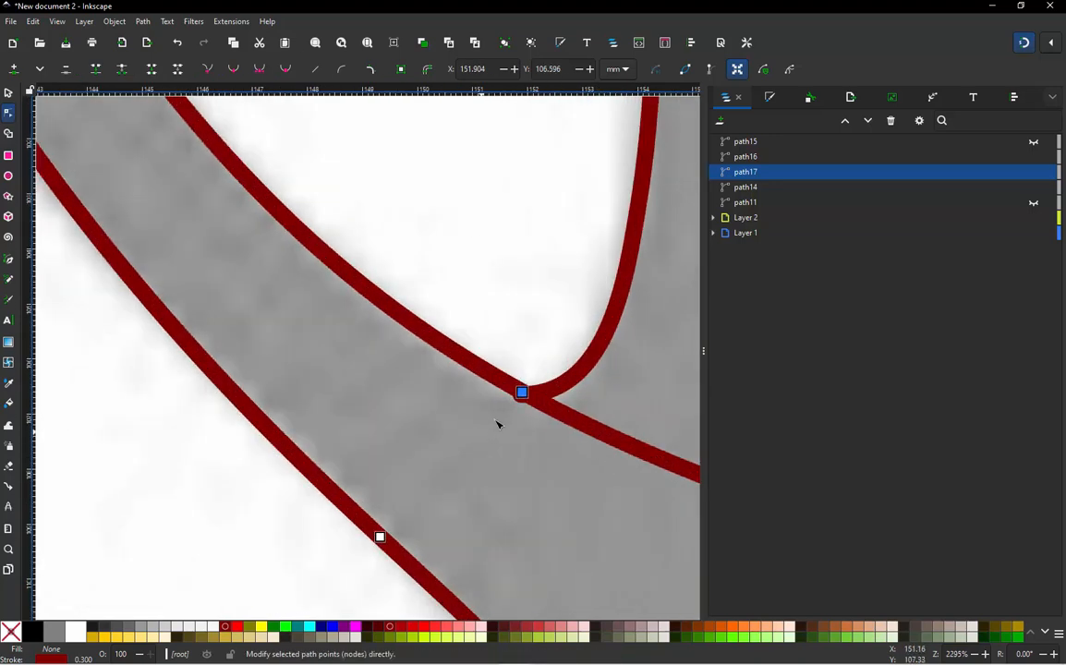
click(521, 396)
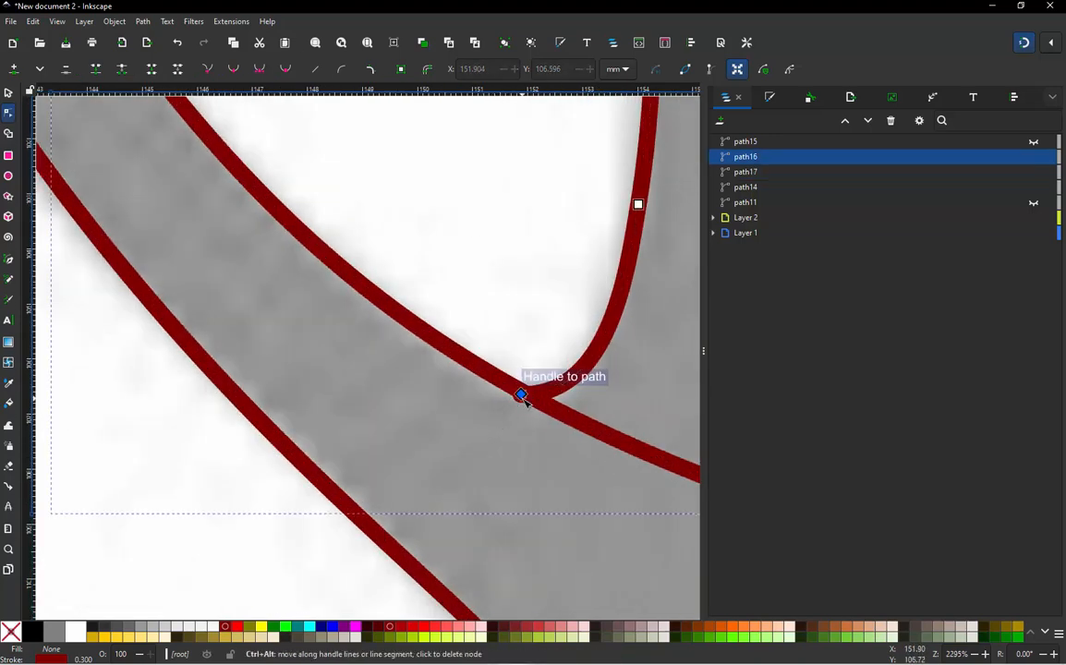
click(479, 366)
scroll(480, 365, down, 1)
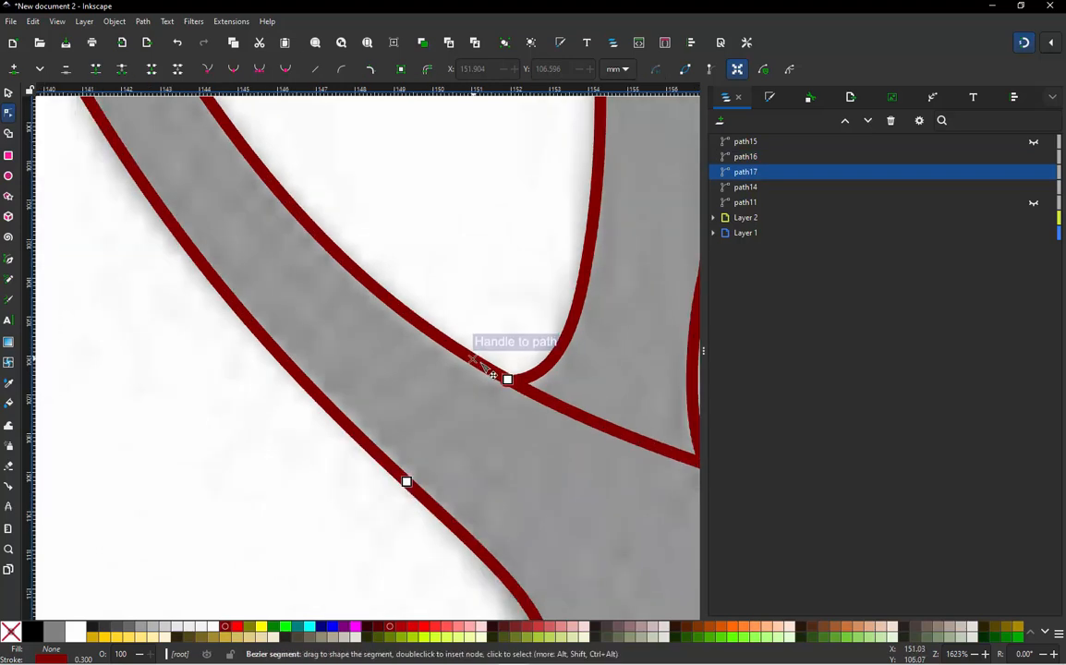
click(478, 363)
scroll(431, 456, down, 3)
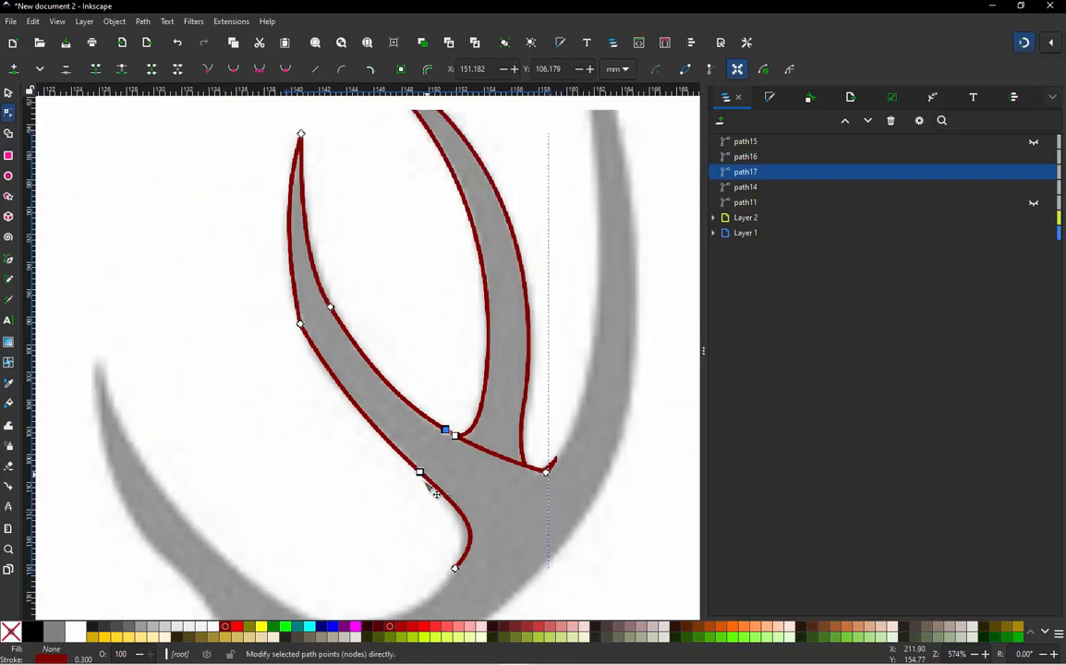
Smooth the bend in path17's left edge by inserting a node above and below it and deleting the corner node between them
click(10, 93)
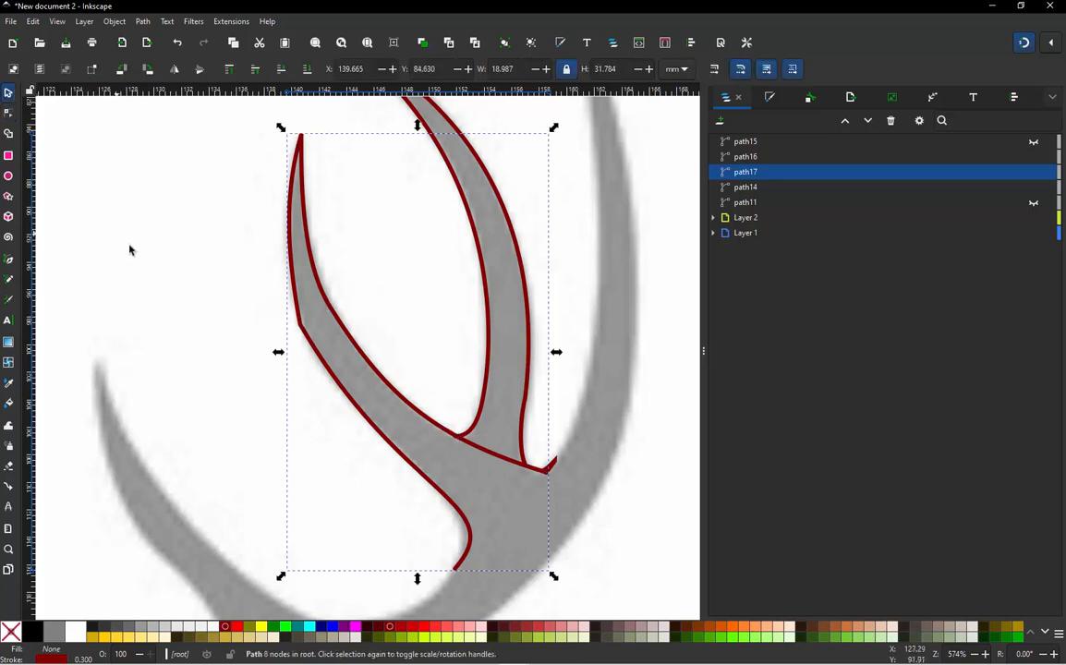
click(257, 357)
scroll(319, 378, down, 1)
click(329, 386)
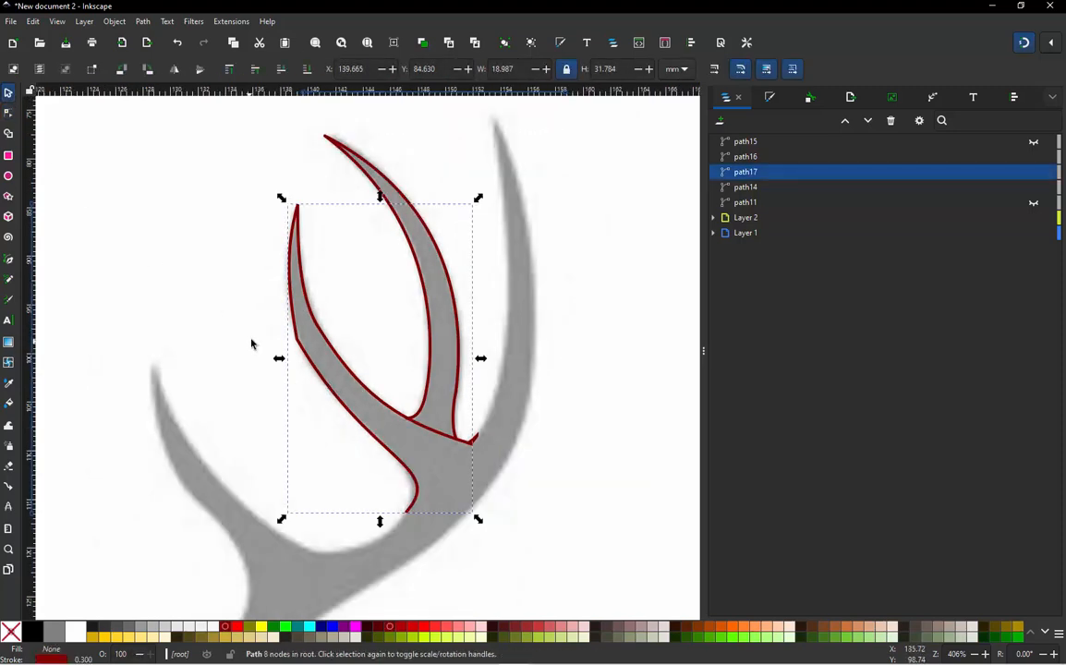
scroll(252, 342, up, 3)
key(n)
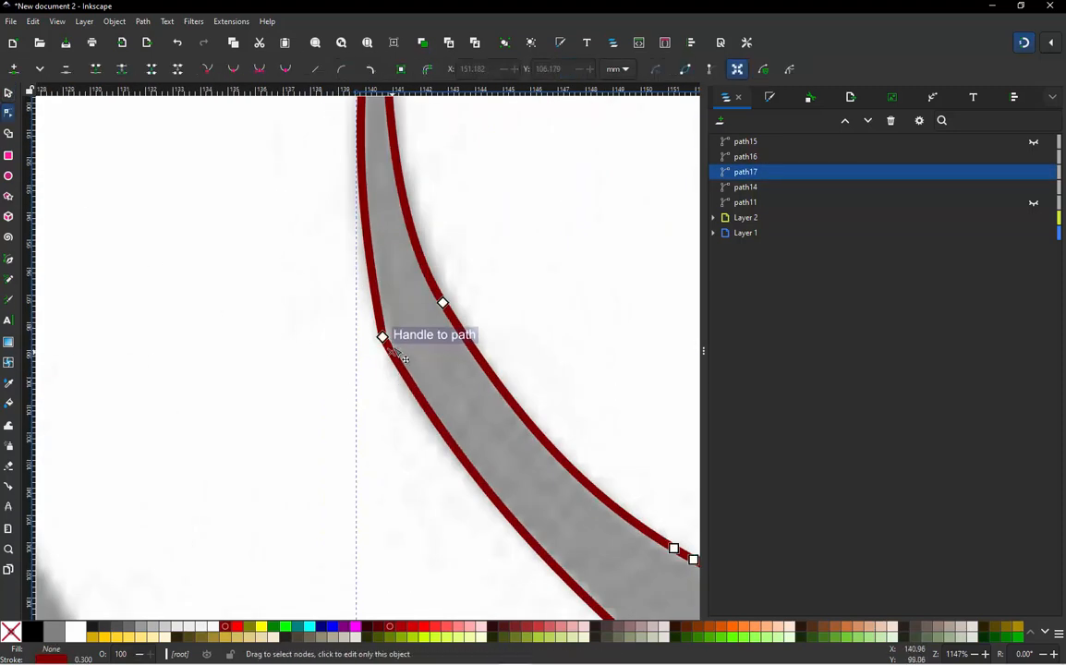
double_click(363, 194)
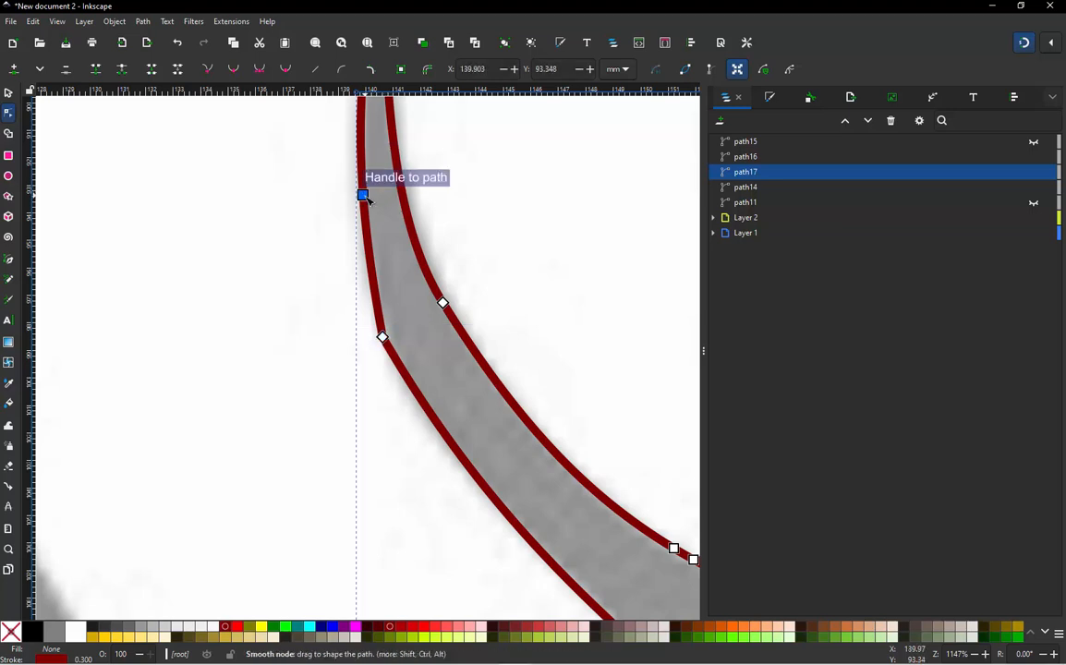
double_click(466, 462)
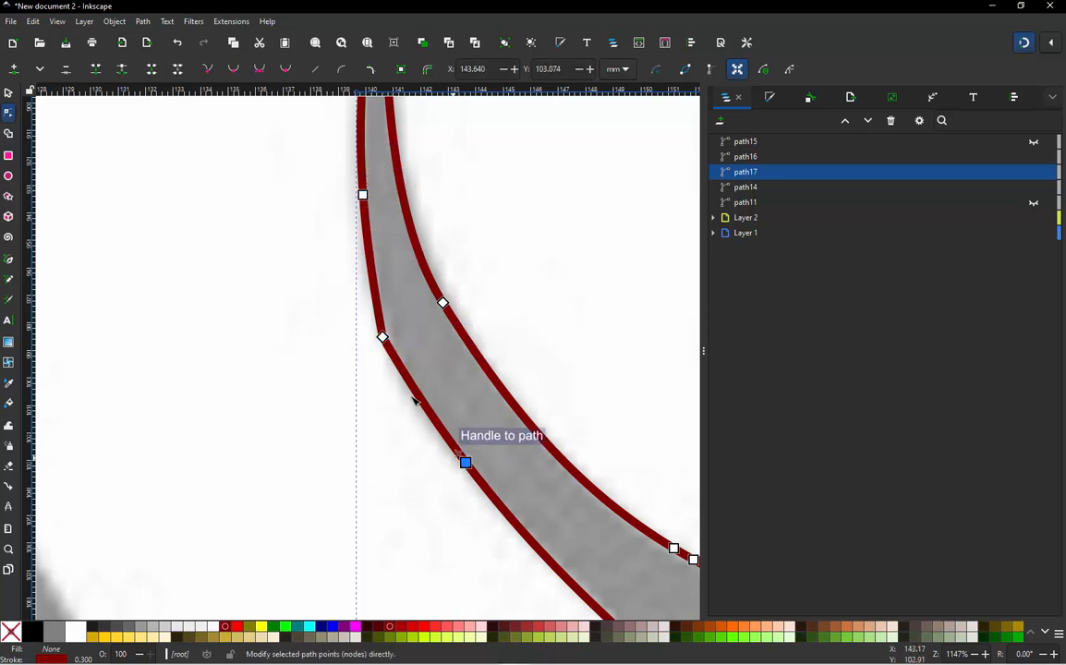
ctrl+alt+click(382, 338)
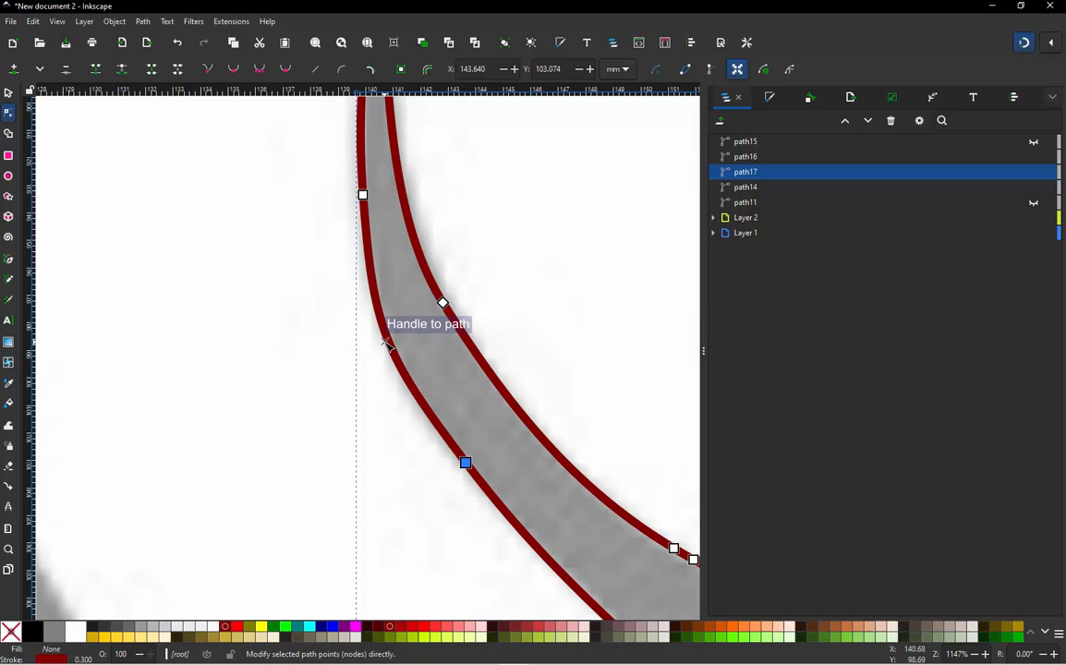
Replace the two helper nodes on path17's left edge with one smooth node at the bend, at about X 141.0, Y 98.4 mm
ctrl+alt+click(364, 196)
ctrl+alt+click(399, 351)
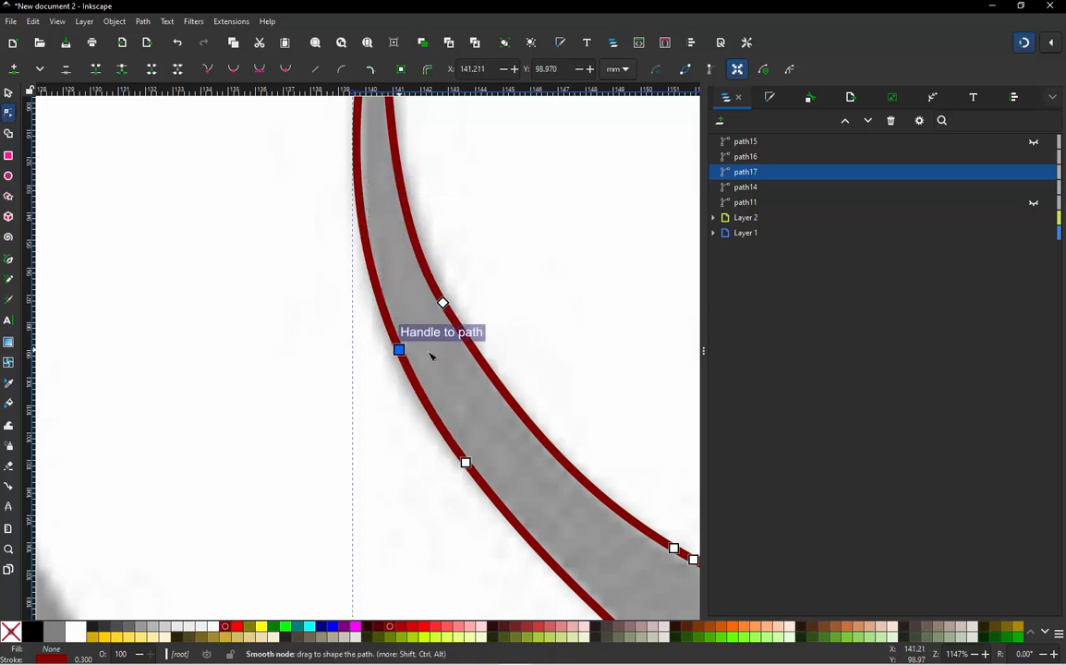
ctrl+alt+click(467, 463)
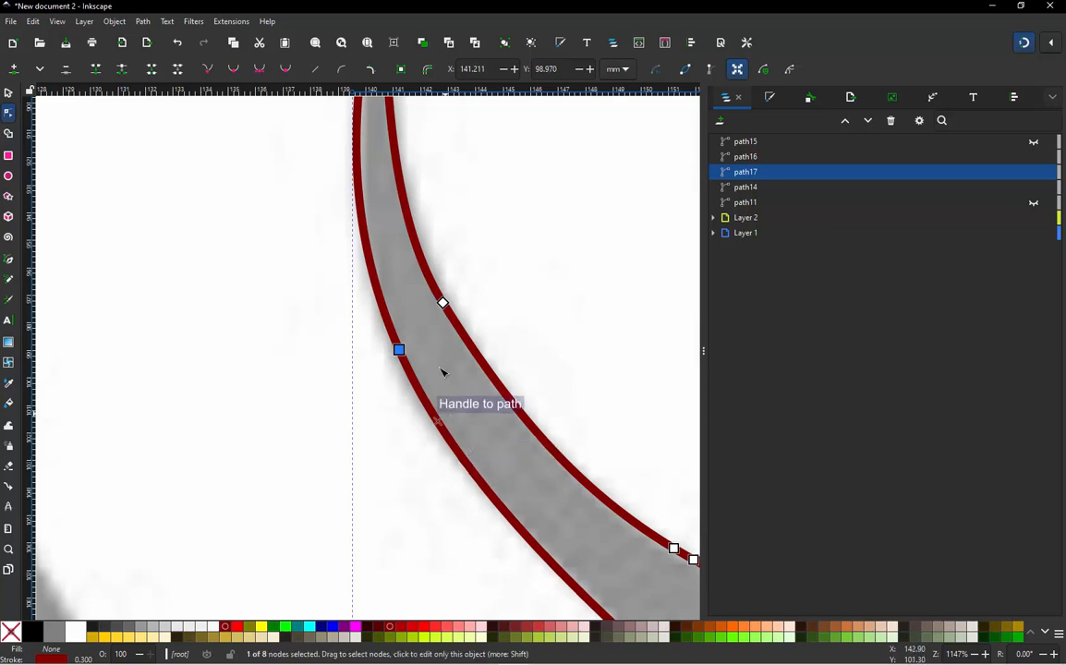
double_click(393, 335)
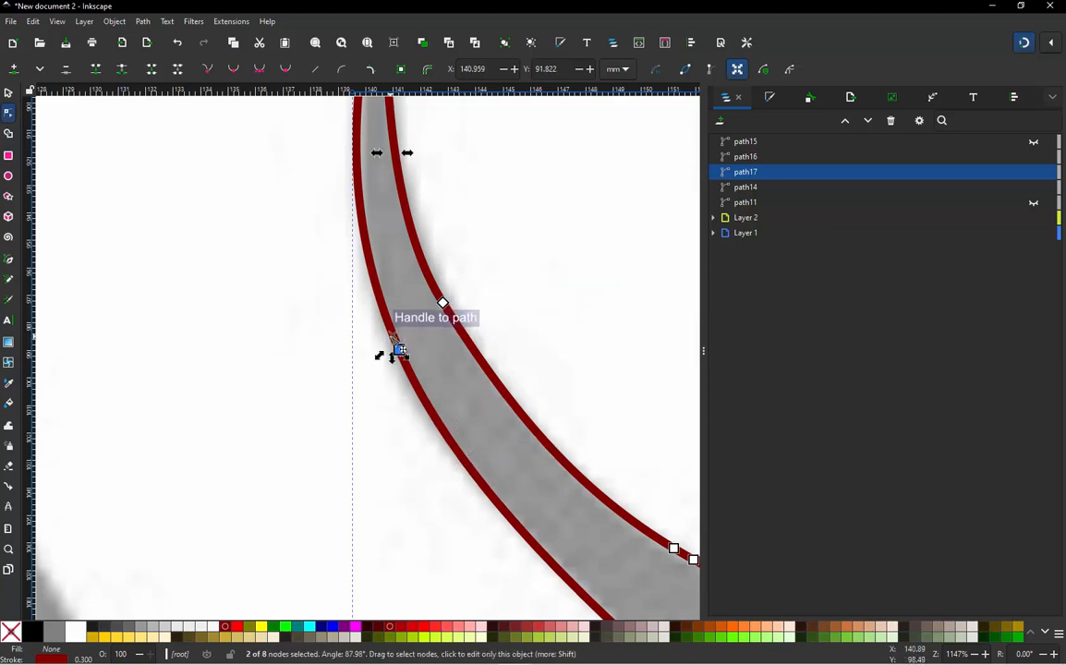
ctrl+alt+click(399, 351)
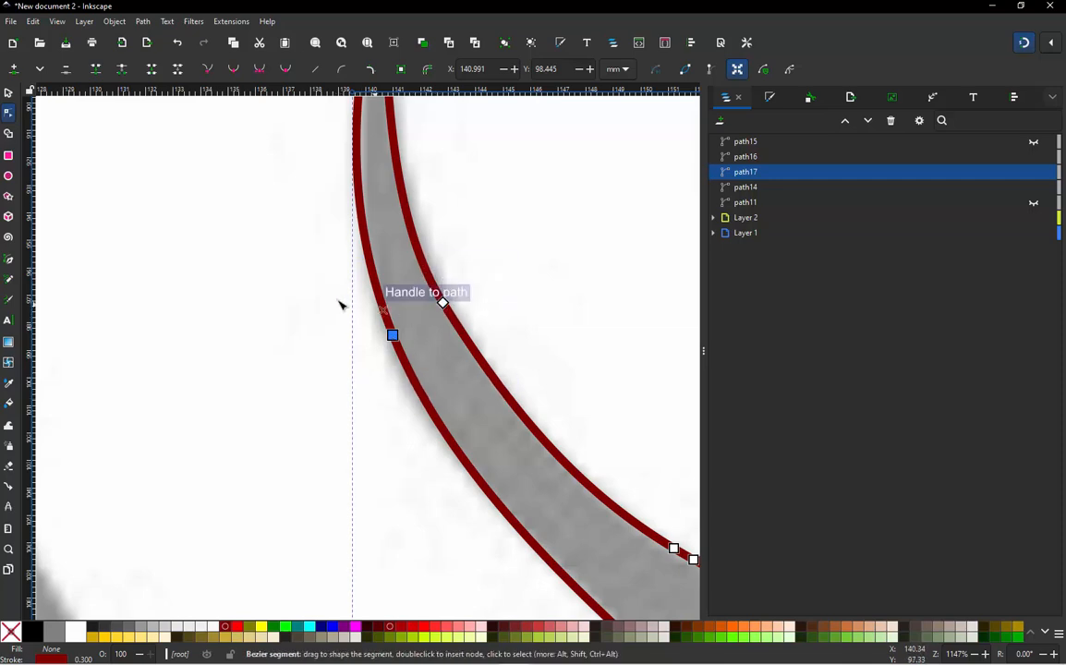
Undo a trial move of path17's right-edge node at the upper tine's junction, and delete that node
scroll(338, 306, down, 3)
shift+click(456, 388)
scroll(457, 406, up, 2)
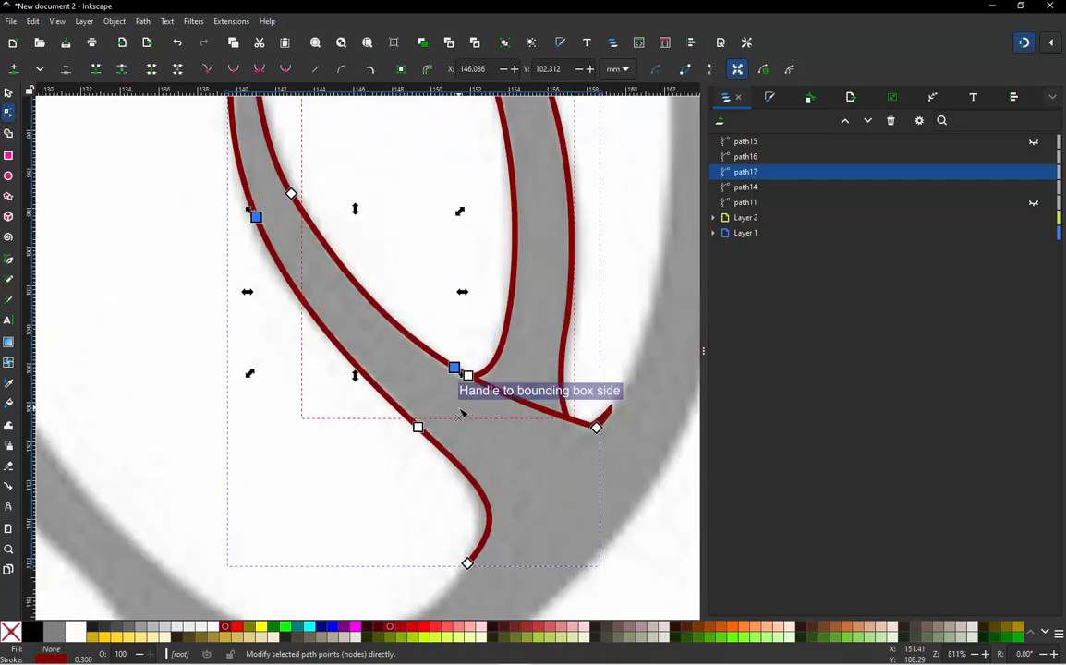
drag(468, 376, 481, 423)
key(ctrl+z)
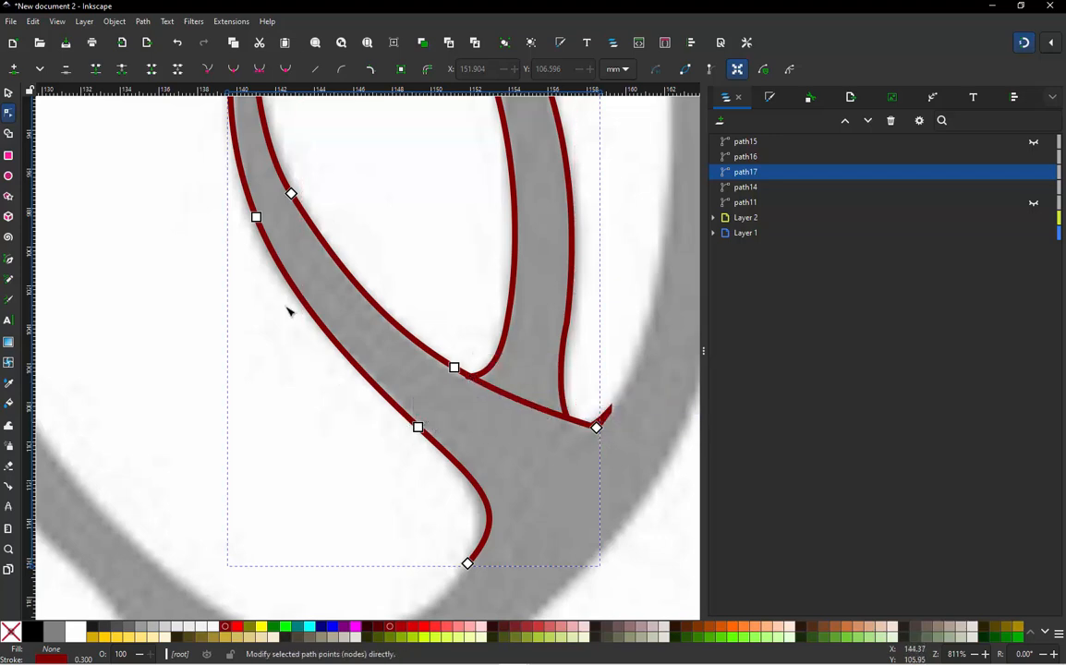
Try moving the end node of path17's right edge inward into the beam, undo the move, and clear the node selection
scroll(280, 379, down, 1)
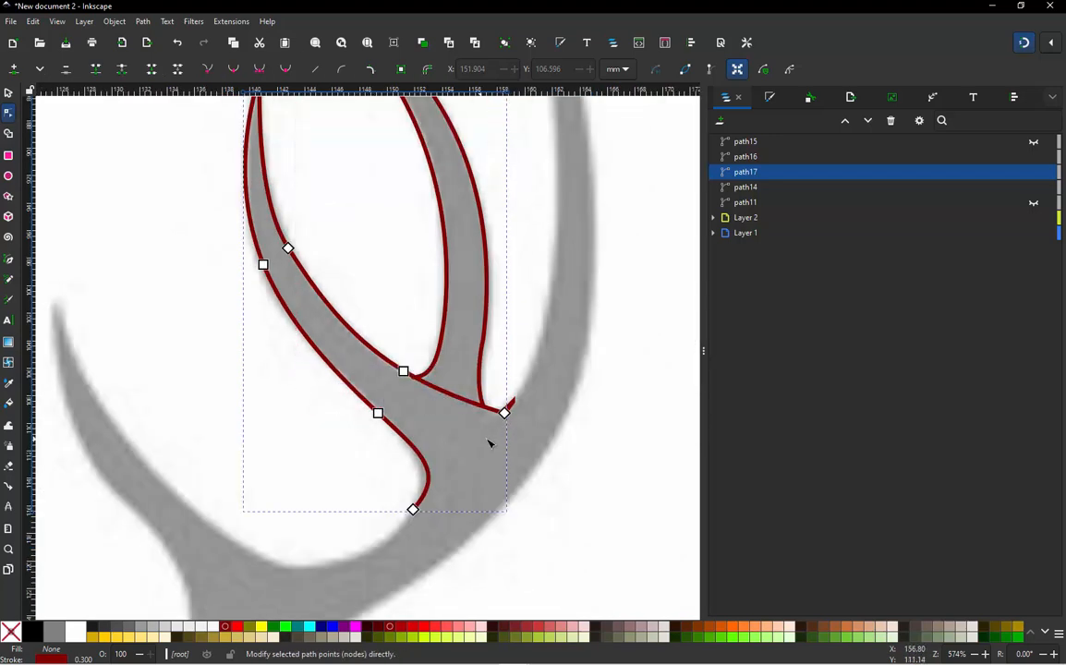
scroll(487, 431, up, 2)
click(522, 400)
drag(525, 398, 453, 436)
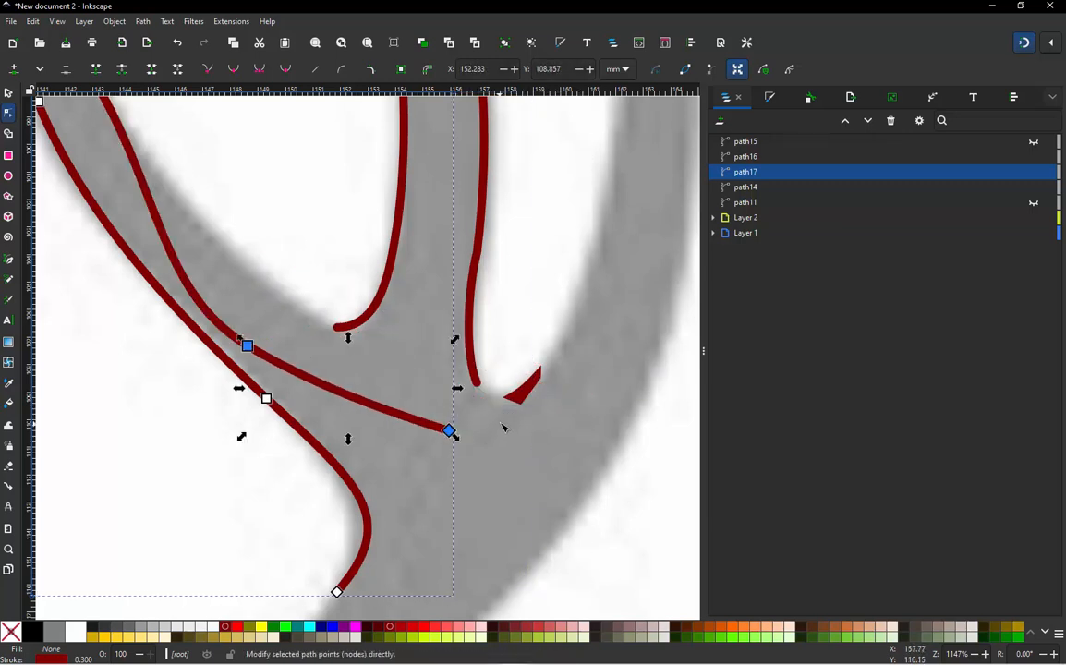
key(ctrl+z)
key(Escape)
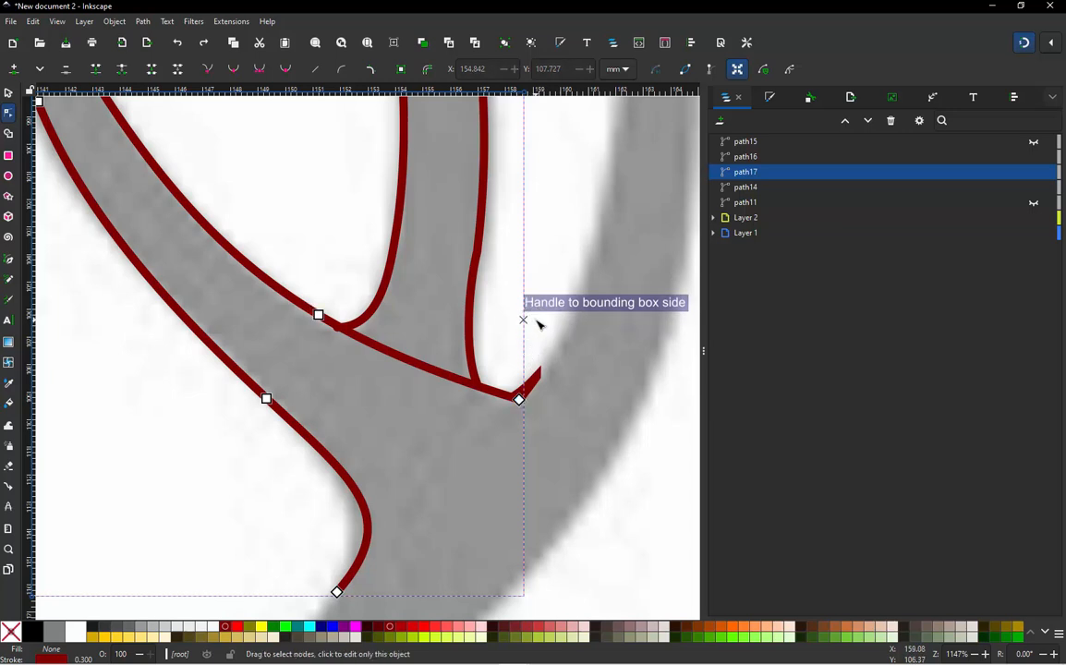
Delete the small leftover path14 sliver beside the end of the lower tine's right edge
click(10, 94)
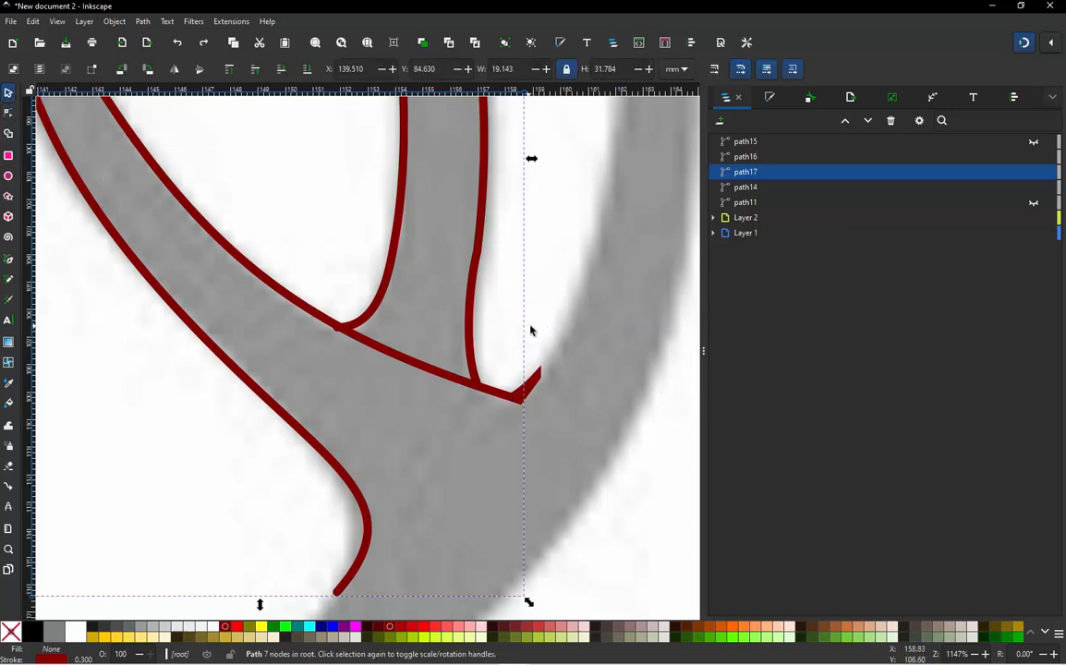
key(Escape)
drag(543, 381, 541, 316)
key(Delete)
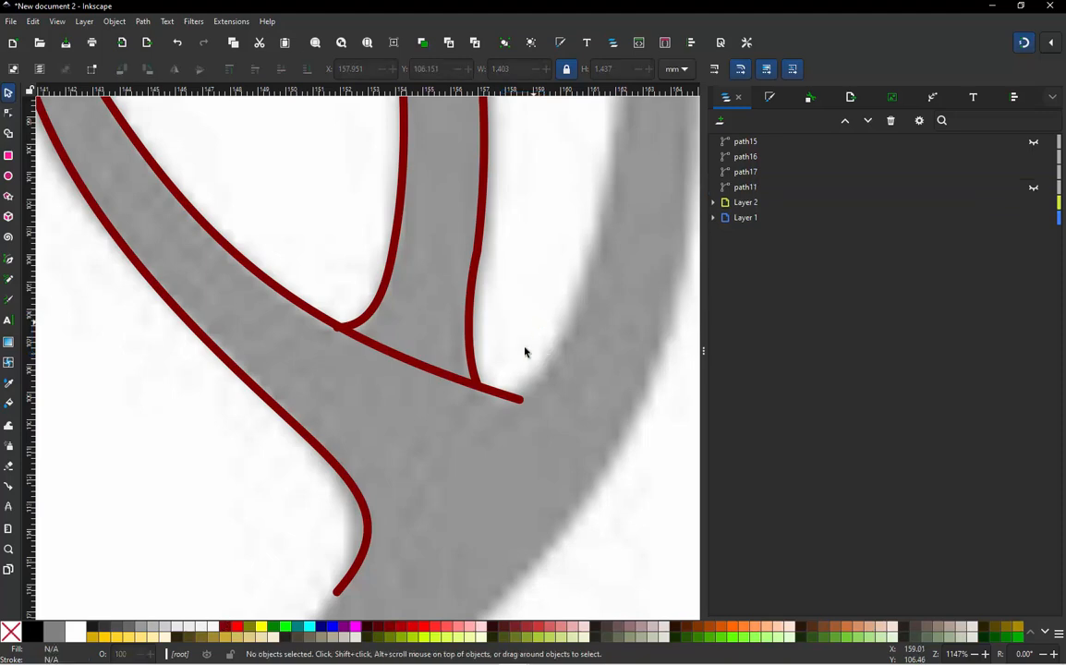
scroll(525, 352, down, 4)
scroll(483, 348, up, 1)
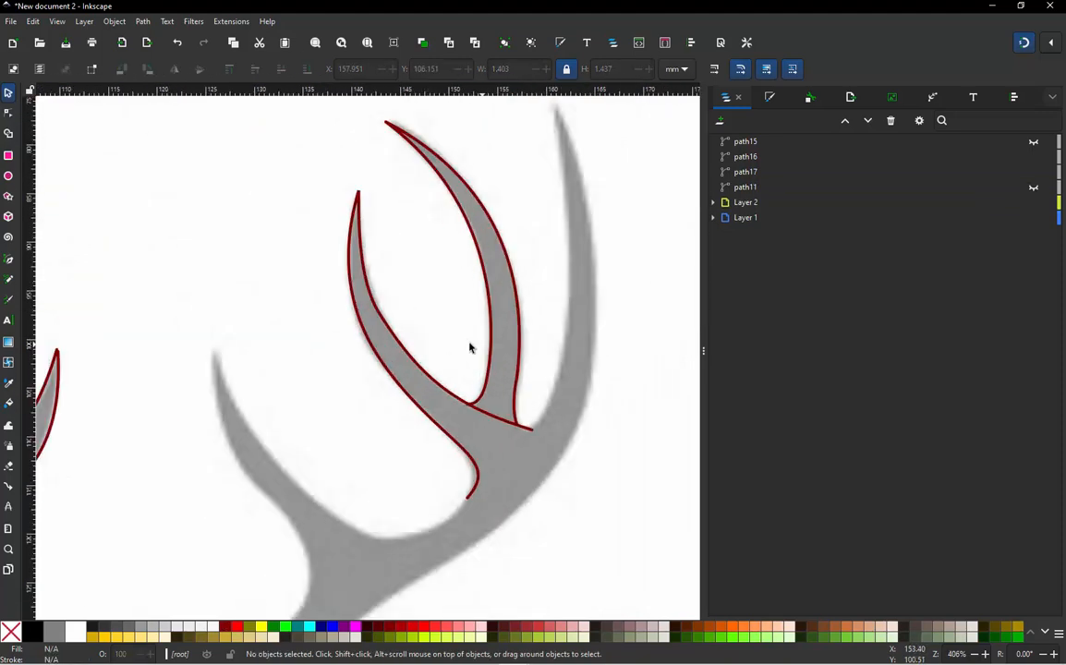
Turn off running stitch along paths in path17's embroidery parameters and apply the settings
click(423, 371)
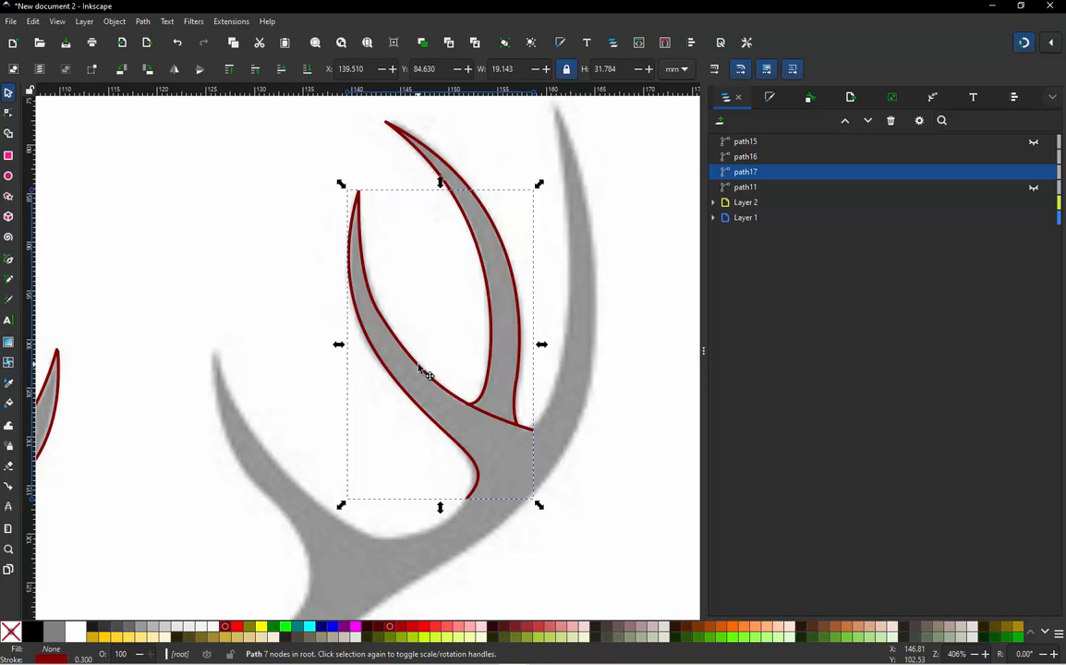
key(ctrl+alt+c)
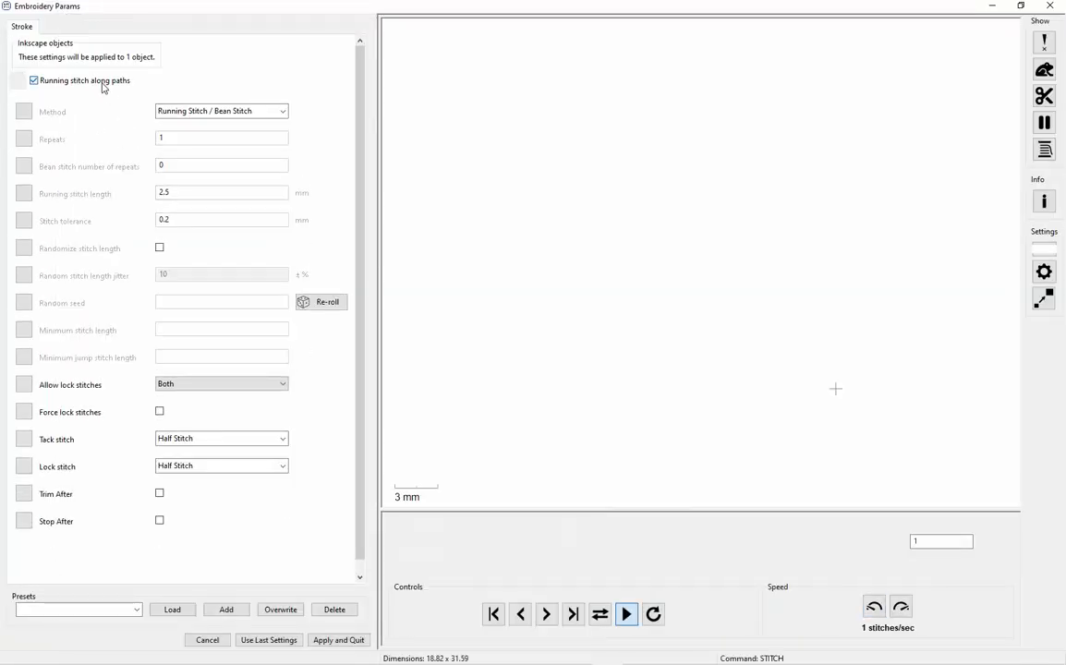
click(103, 84)
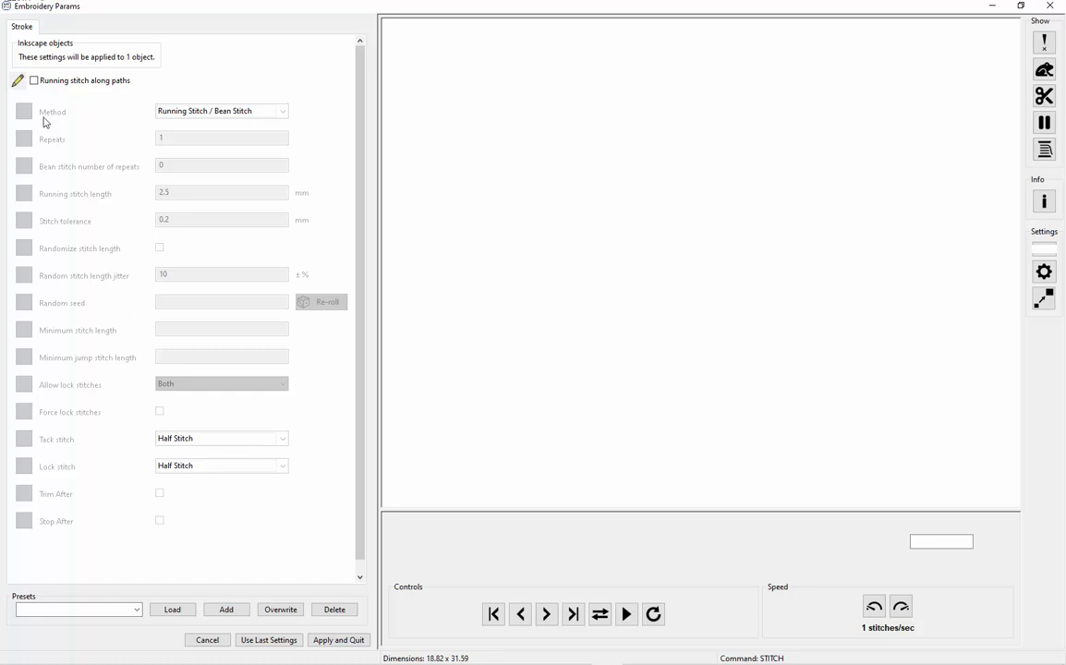
click(338, 640)
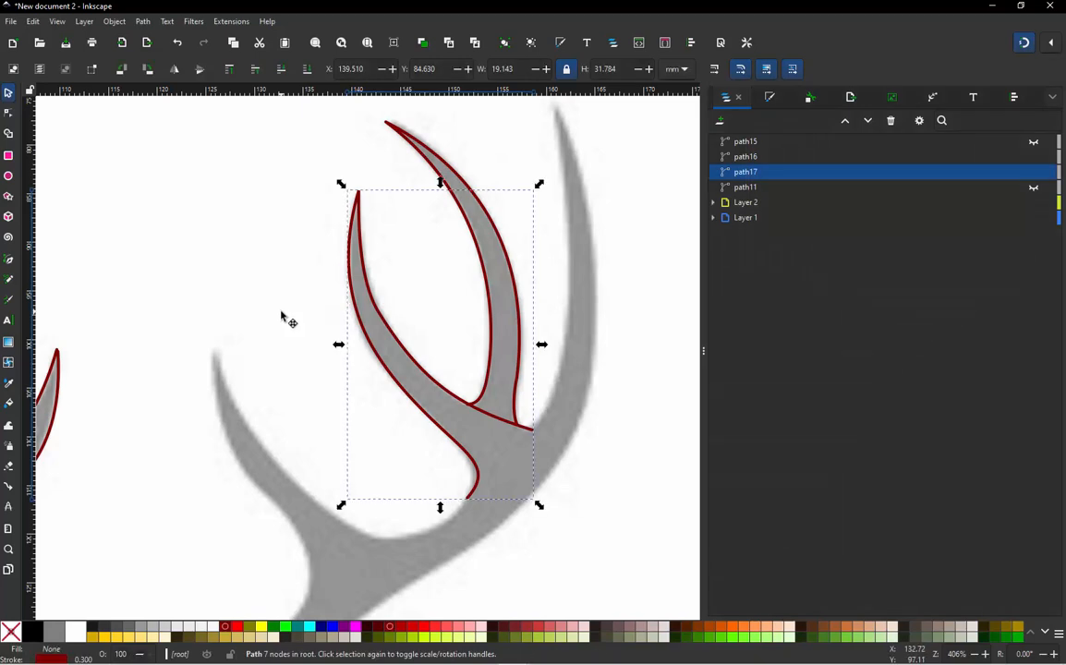
Break path17 at the tine's tip node so its two edges become separate rails
click(304, 250)
click(362, 229)
key(n)
click(359, 192)
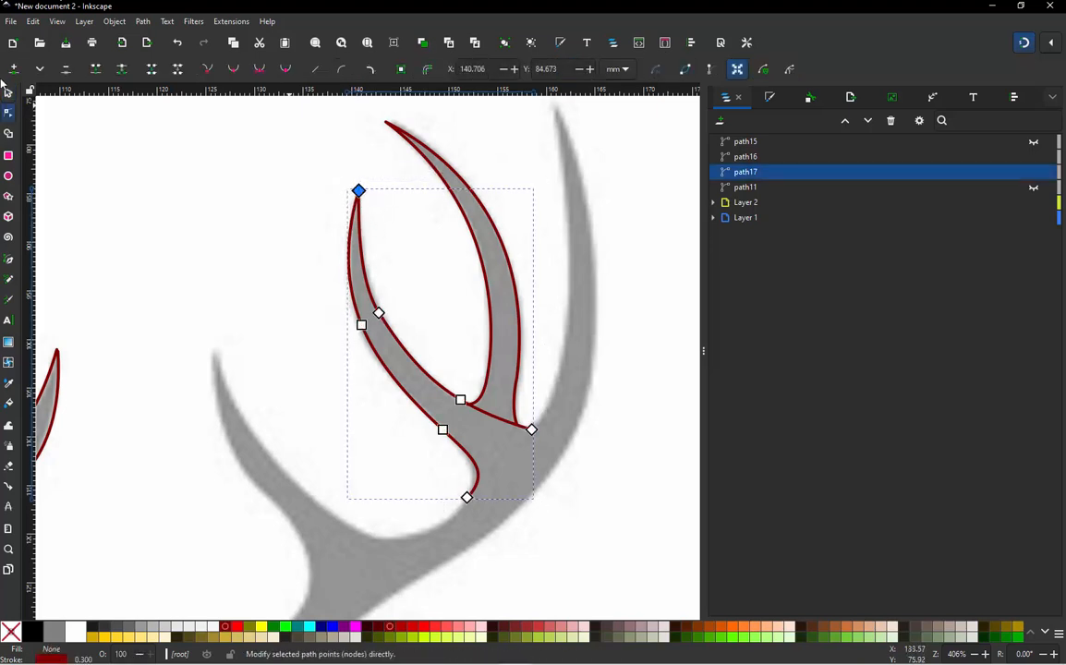
Simulate path17's satin column stitching in its embroidery parameters and apply the custom satin column settings
click(9, 93)
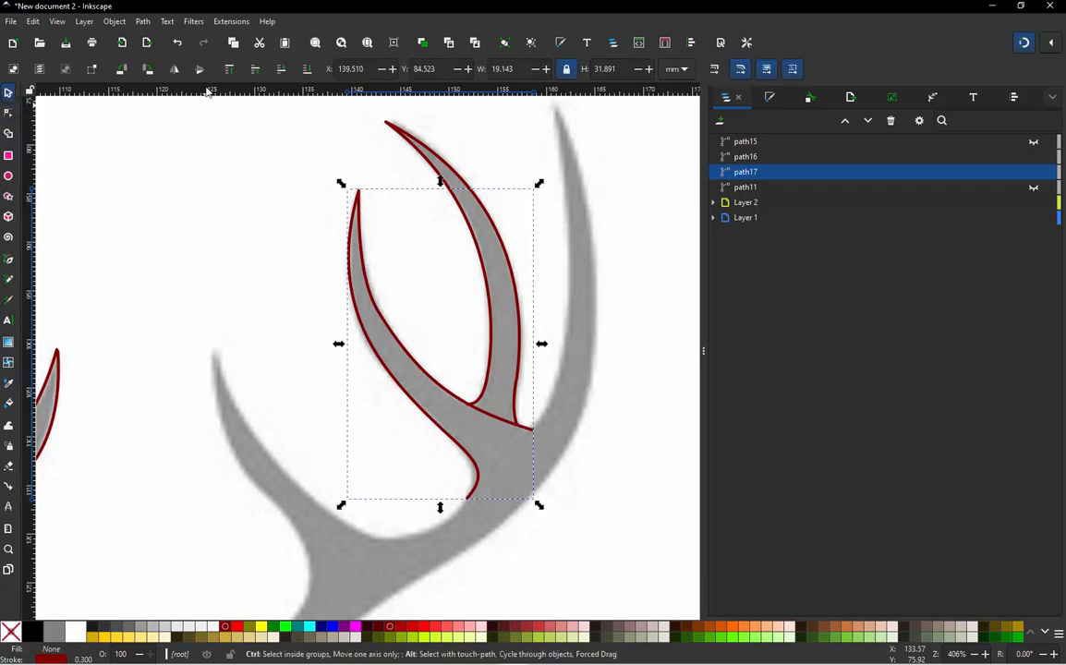
key(ctrl+s)
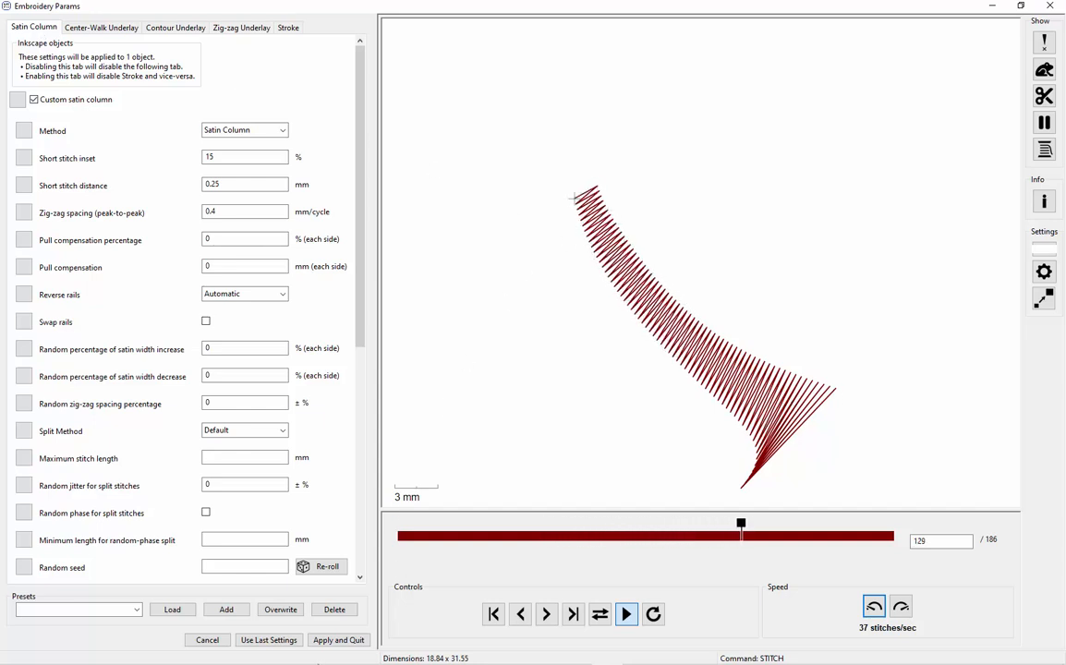
click(339, 640)
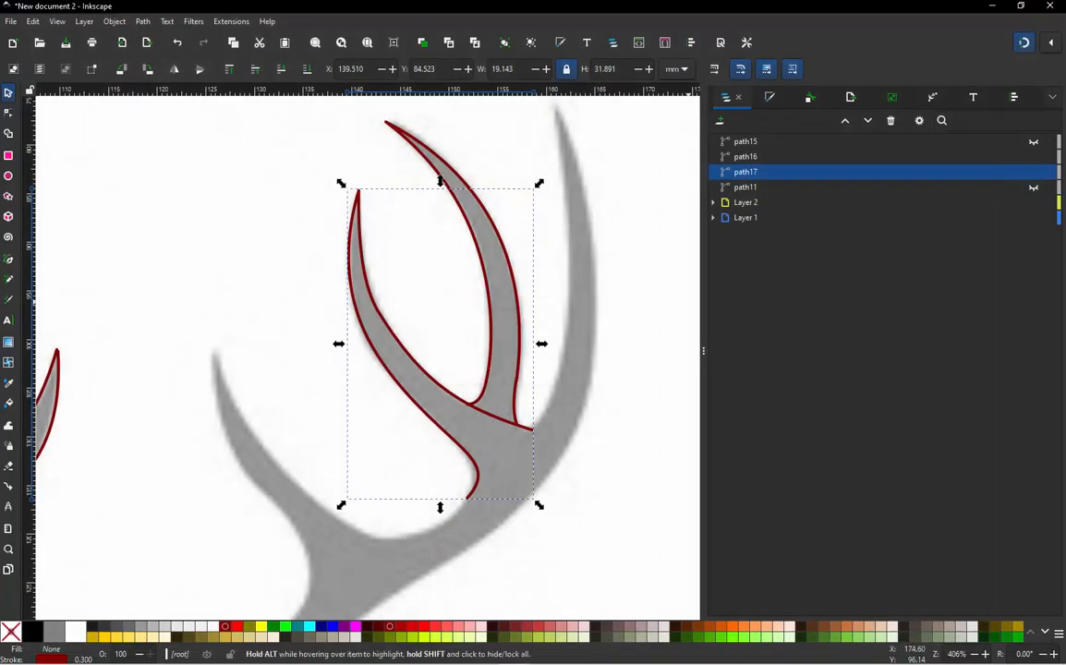
Unhide path15 and split it at the outer tine's tip node to separate its two rails
click(1034, 143)
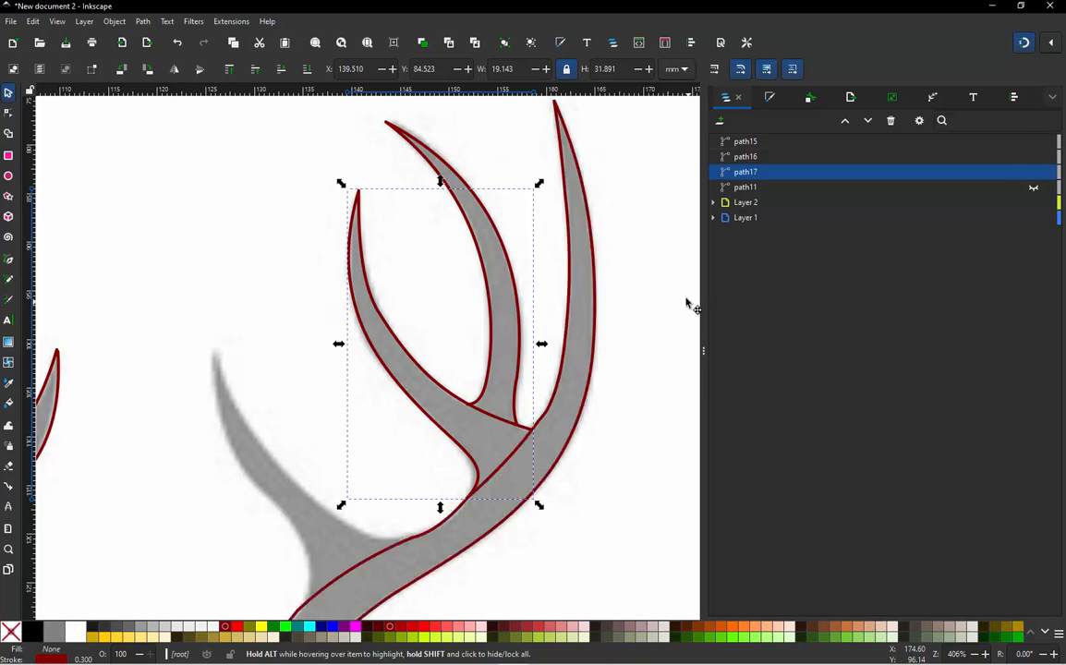
click(545, 284)
scroll(544, 283, down, 2)
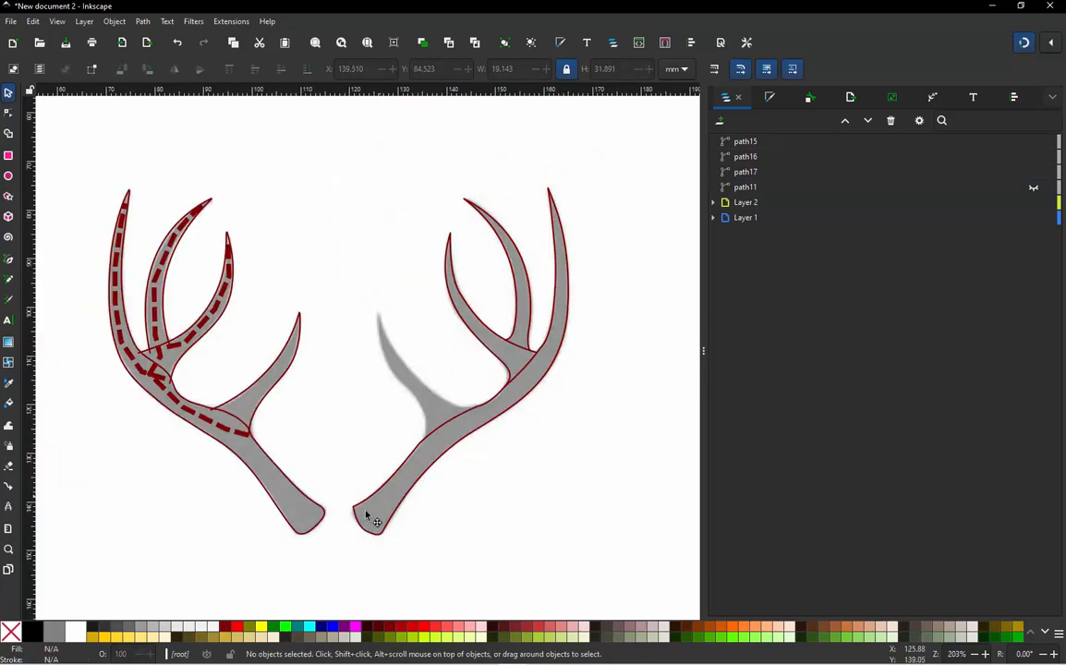
scroll(369, 515, up, 1)
scroll(495, 352, down, 1)
scroll(554, 217, up, 2)
scroll(489, 251, up, 1)
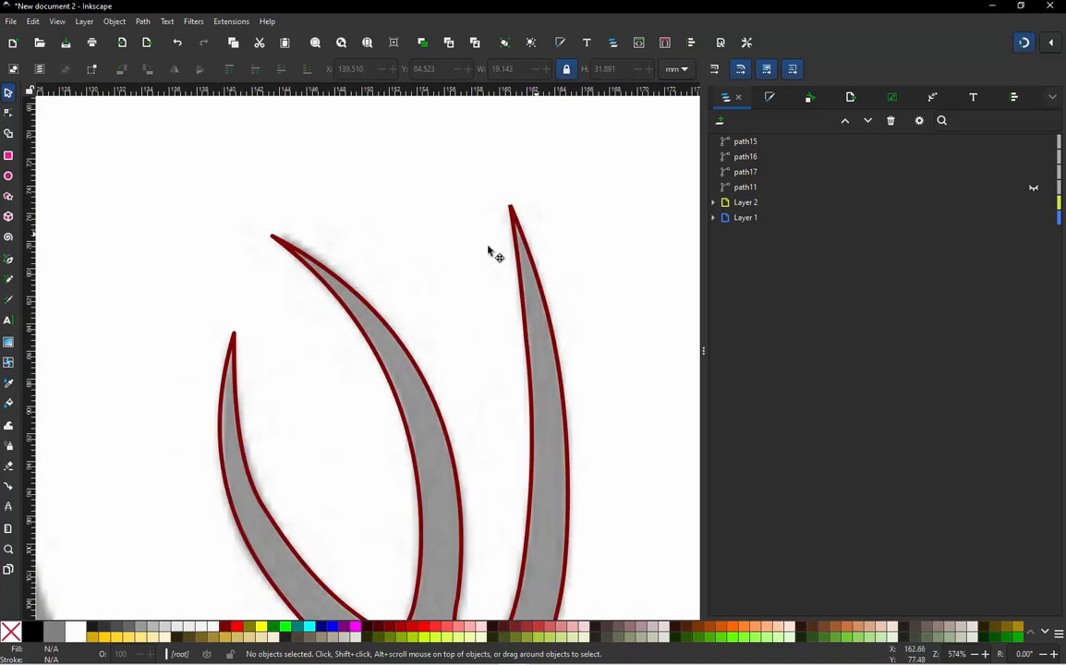
click(530, 256)
key(n)
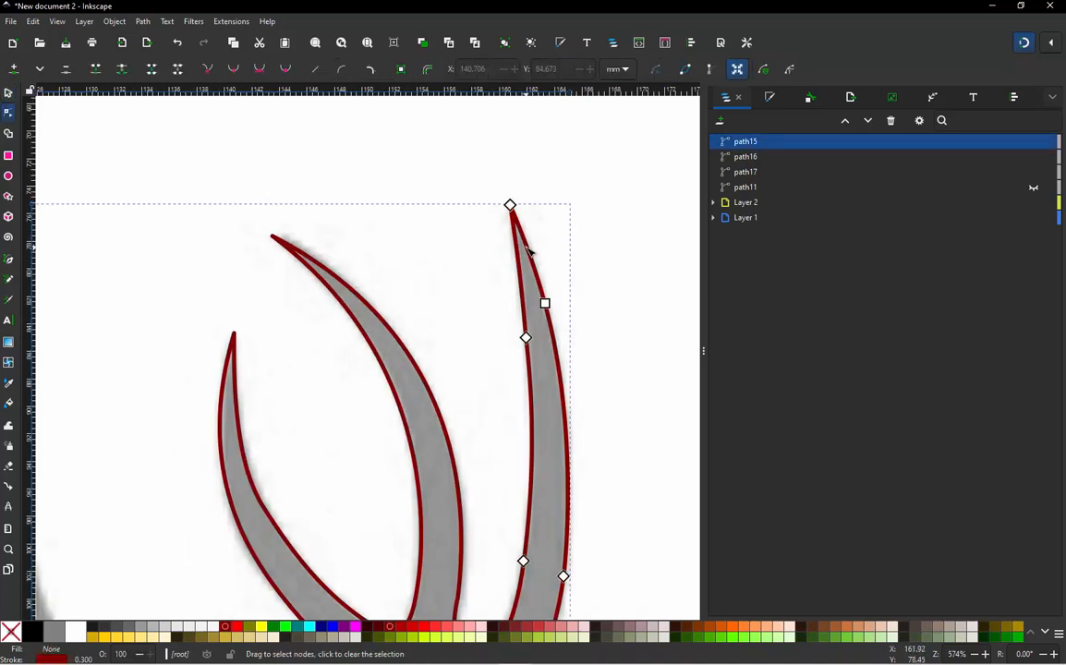
click(509, 204)
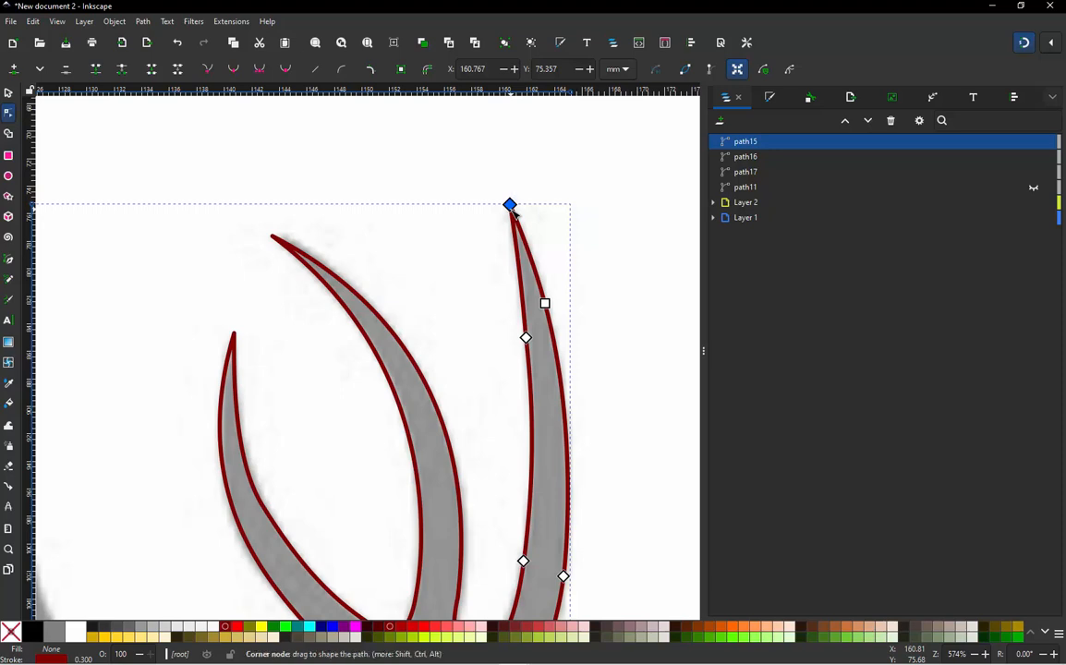
Split path15's base end at a new node at about X 122.4, Y 145.1 mm, and delete the neighbouring corner node
scroll(605, 180, down, 5)
scroll(462, 420, up, 4)
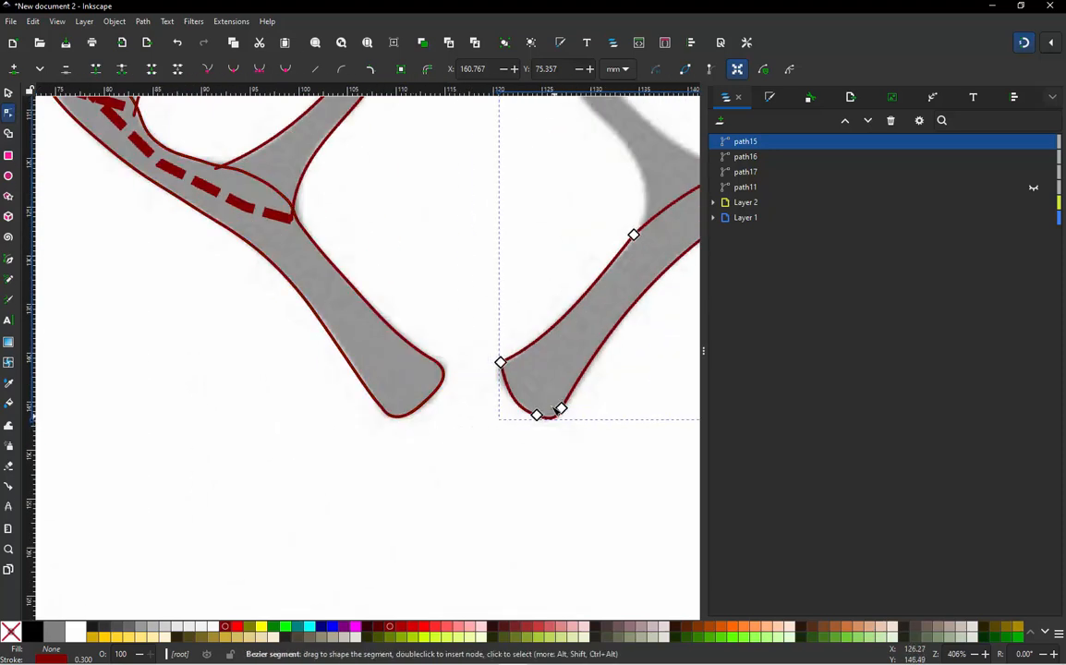
scroll(556, 408, up, 2)
double_click(482, 401)
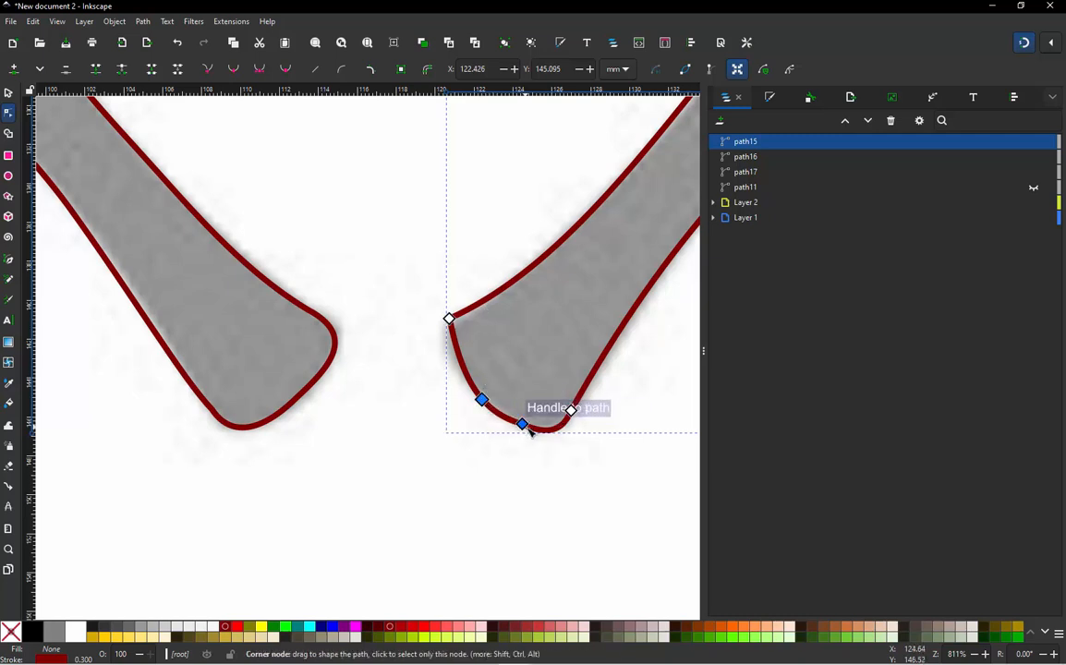
shift+click(523, 425)
ctrl+alt+click(523, 424)
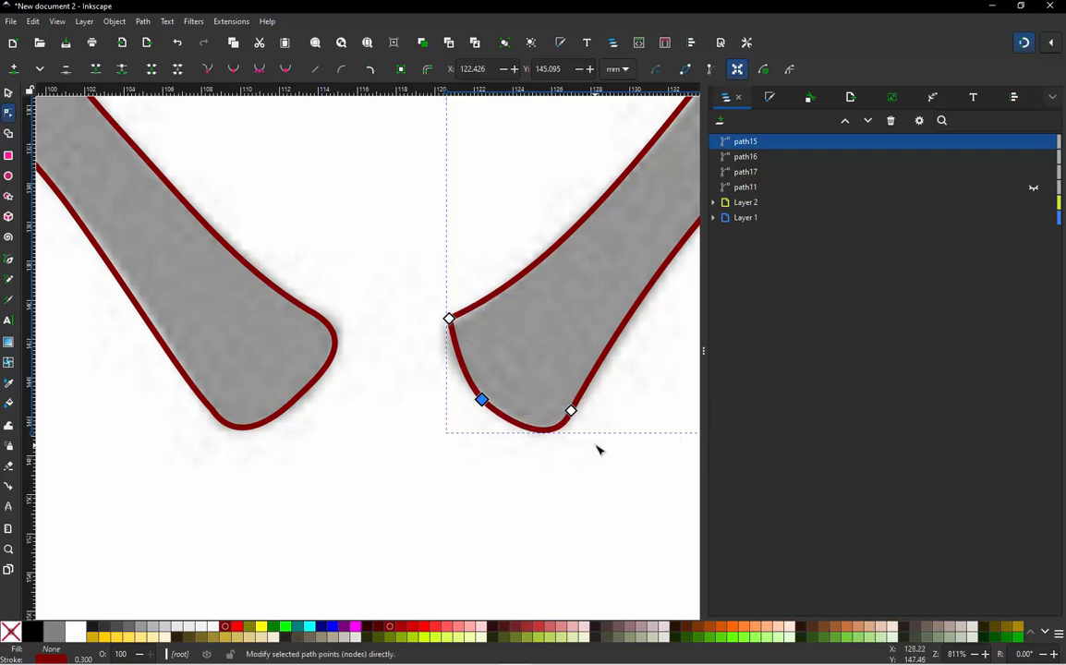
Replace the corner node on path15's outer edge with smooth nodes at about X 137.3, Y 131.8 mm and X 148.2, Y 123.7 mm
scroll(488, 457, down, 4)
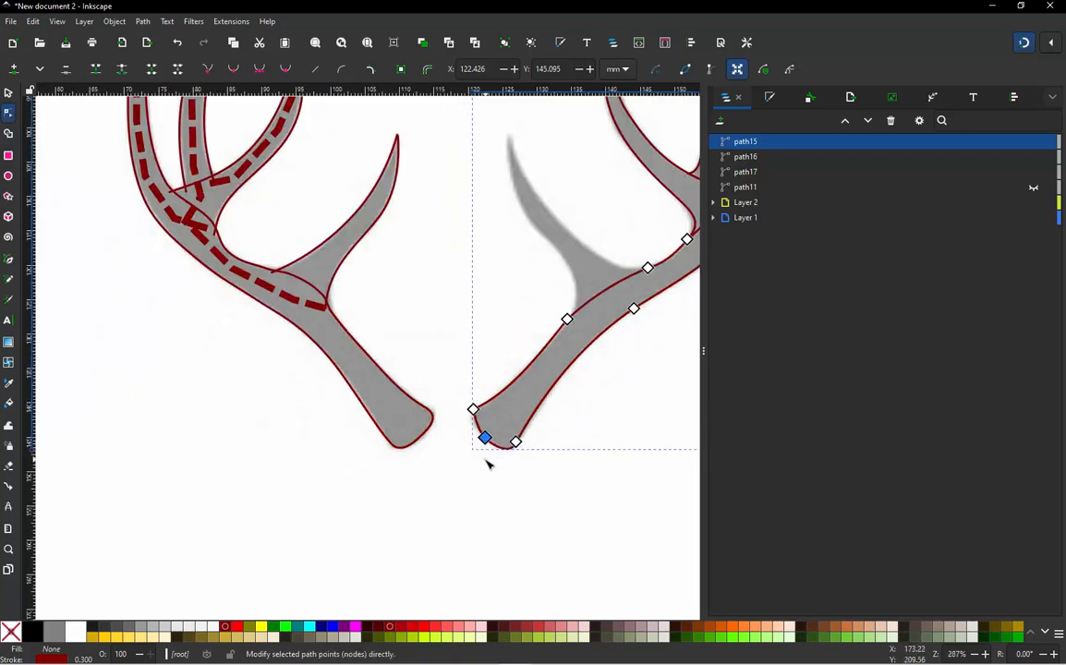
scroll(545, 430, up, 3)
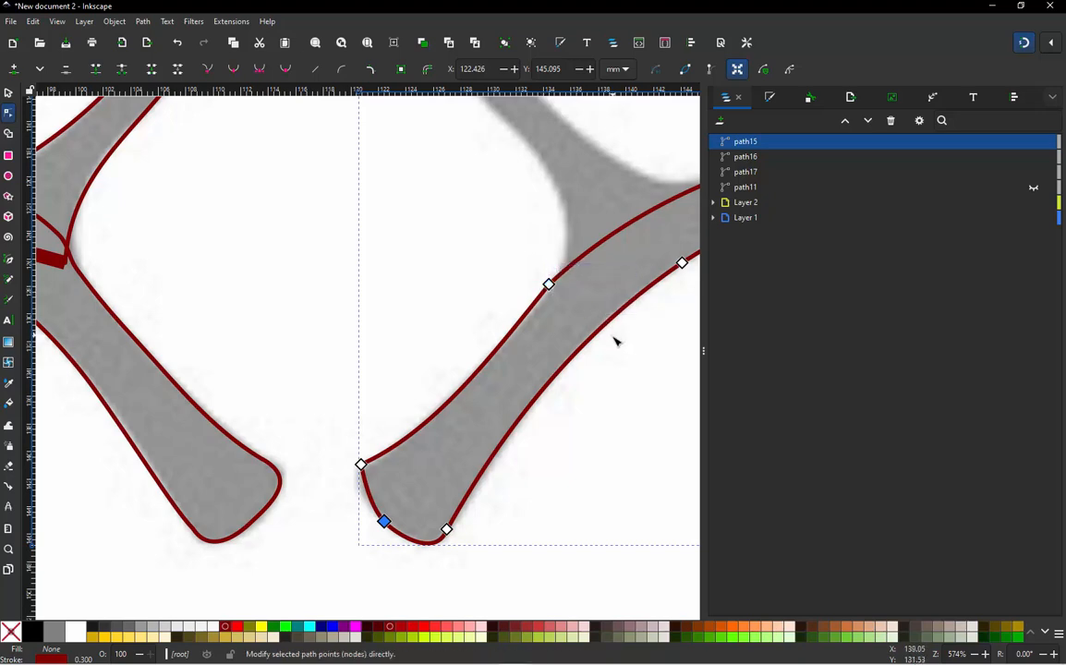
double_click(592, 338)
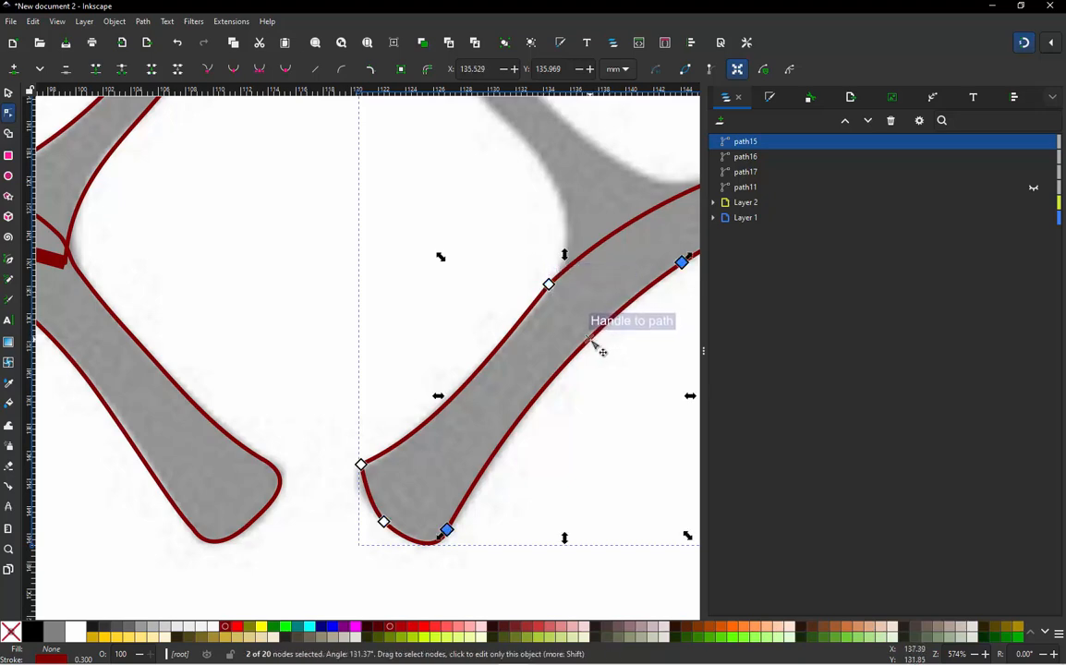
scroll(609, 312, down, 3)
scroll(609, 268, up, 3)
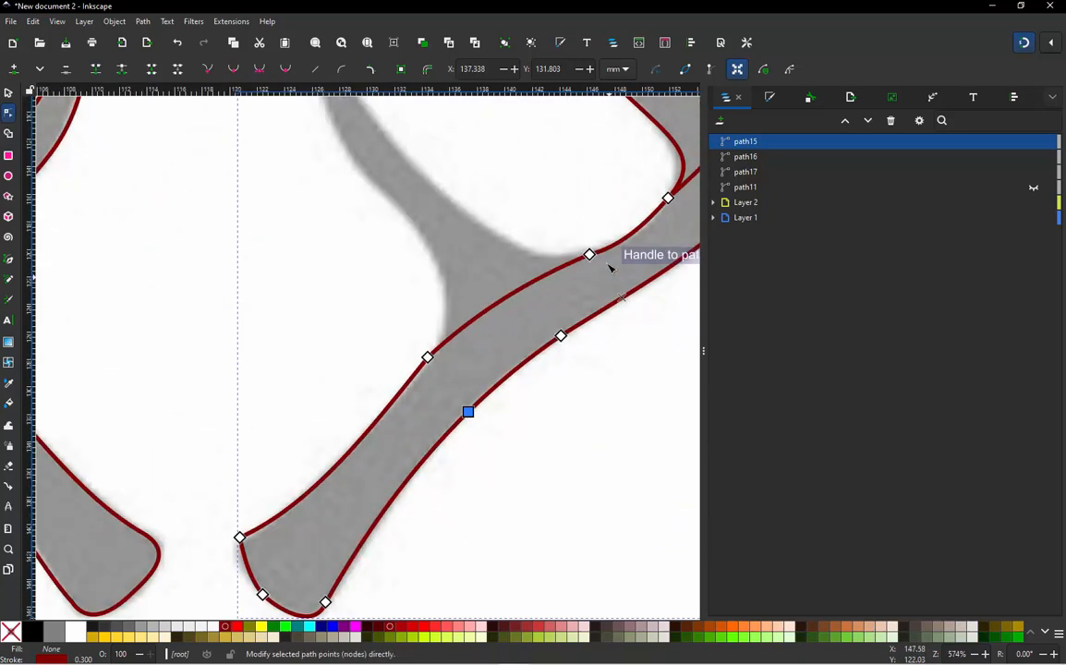
click(634, 307)
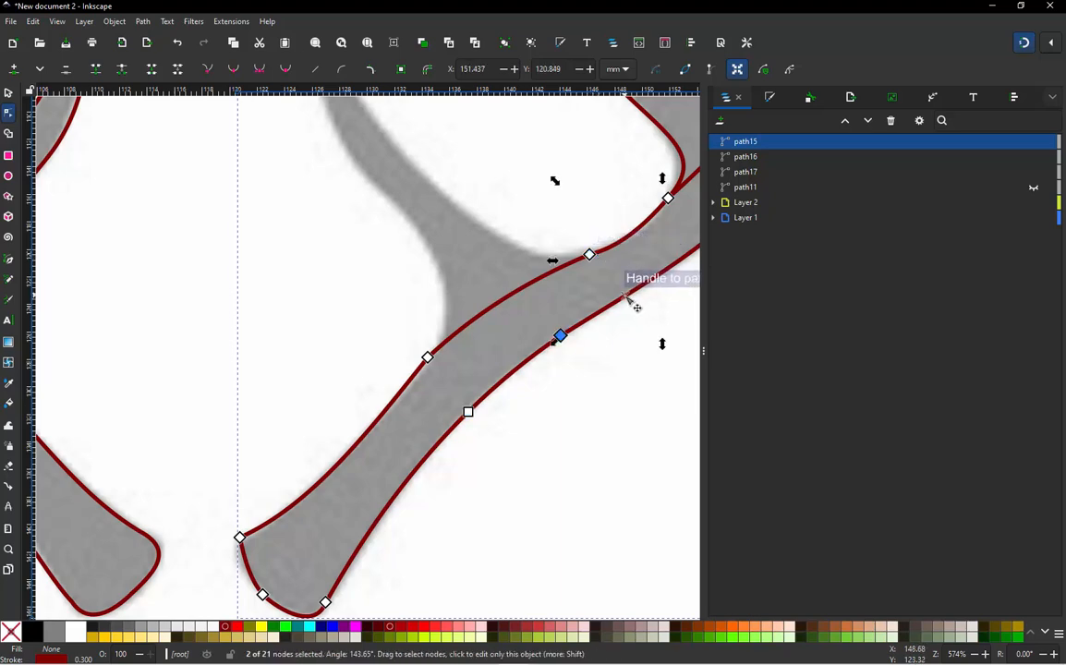
double_click(618, 301)
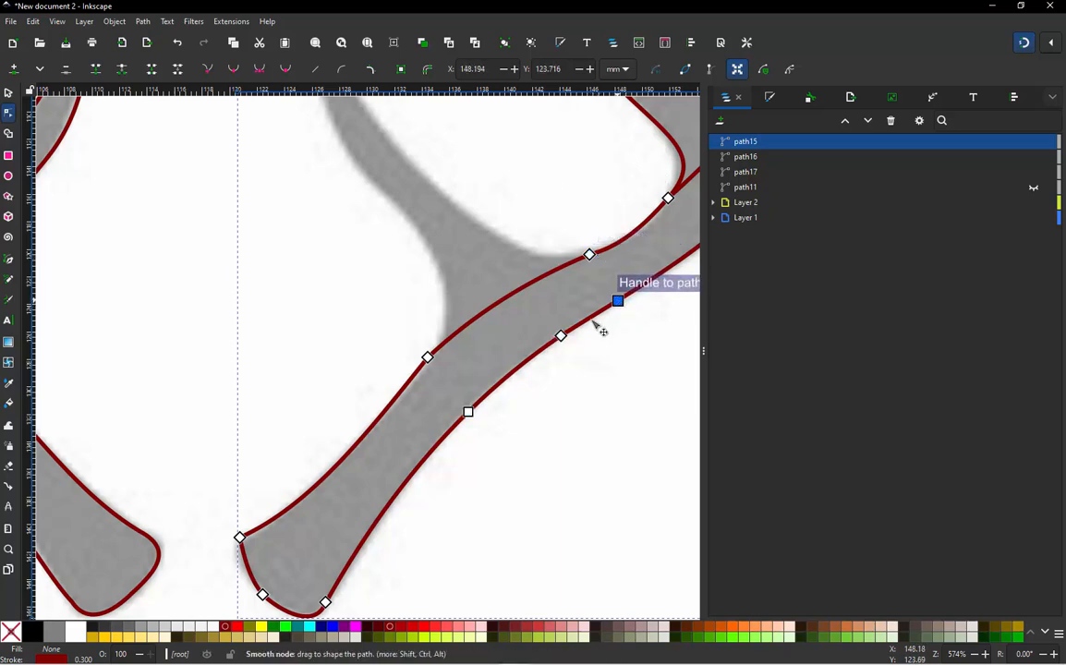
ctrl+alt+click(561, 336)
Insert a smooth node on path15's outer edge at about X 154.3, Y 119.6 mm, and delete the corner node just above it
scroll(414, 394, down, 2)
scroll(489, 347, up, 2)
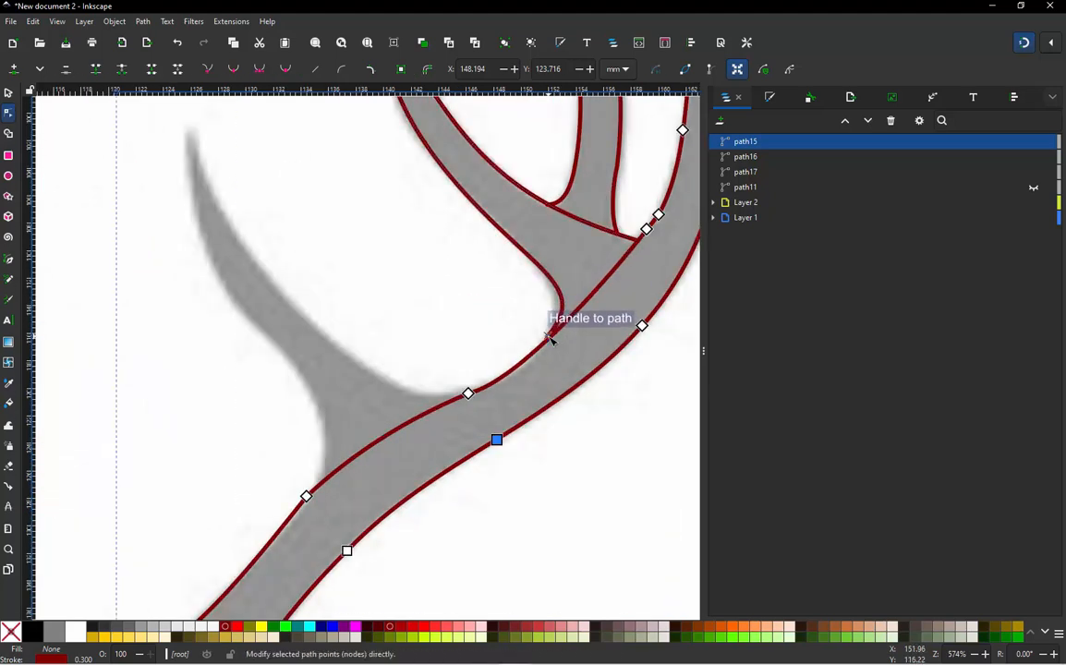
key(Tab)
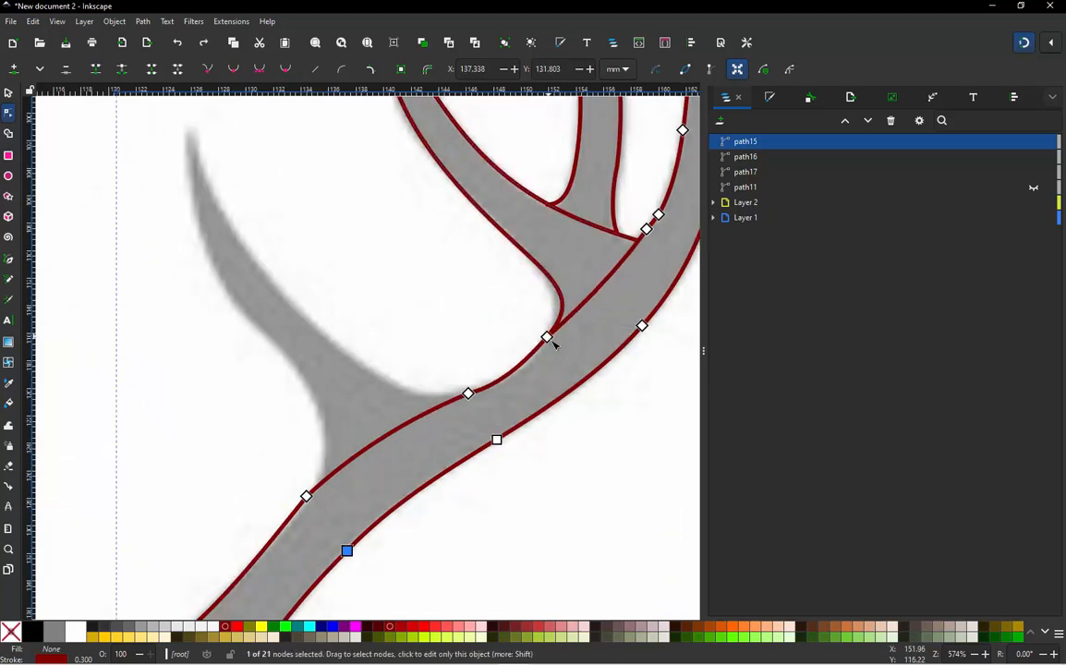
double_click(581, 383)
scroll(519, 351, down, 2)
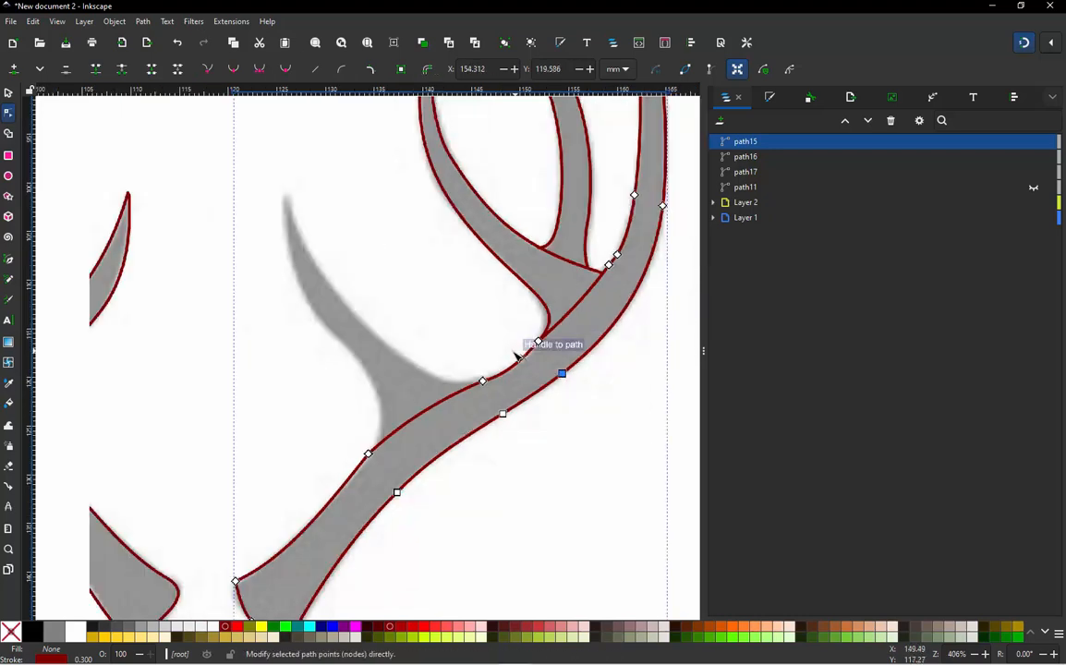
Delete path15's two inner-edge nodes above the tine junction, and replace the outer-edge node with a smooth one at about X 164.7, Y 101.6 mm
scroll(612, 259, up, 2)
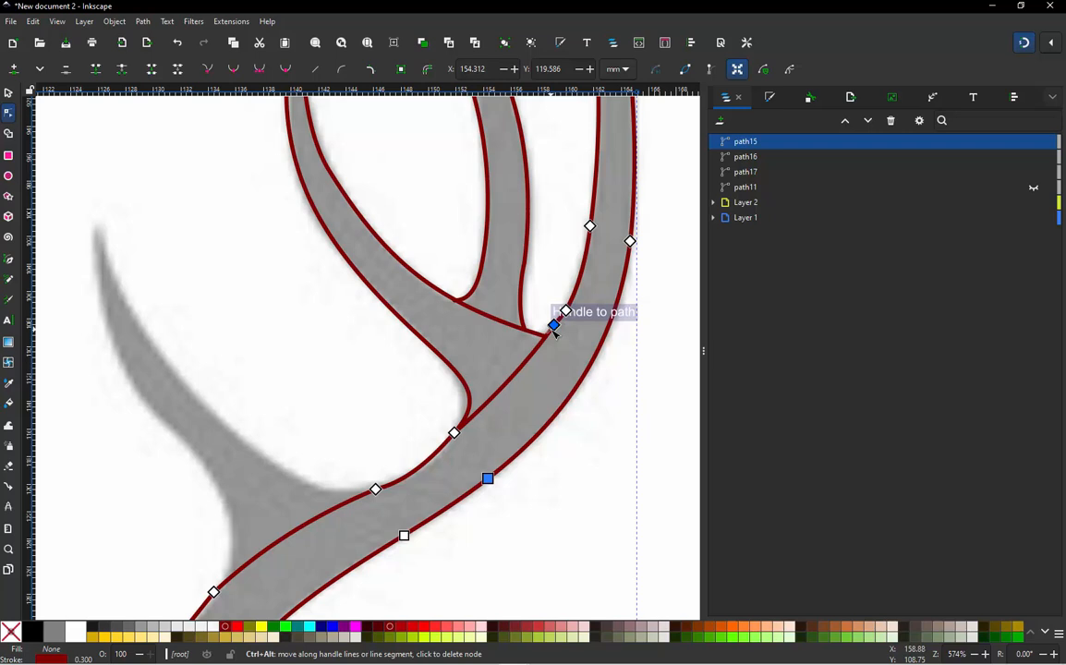
drag(554, 330, 633, 226)
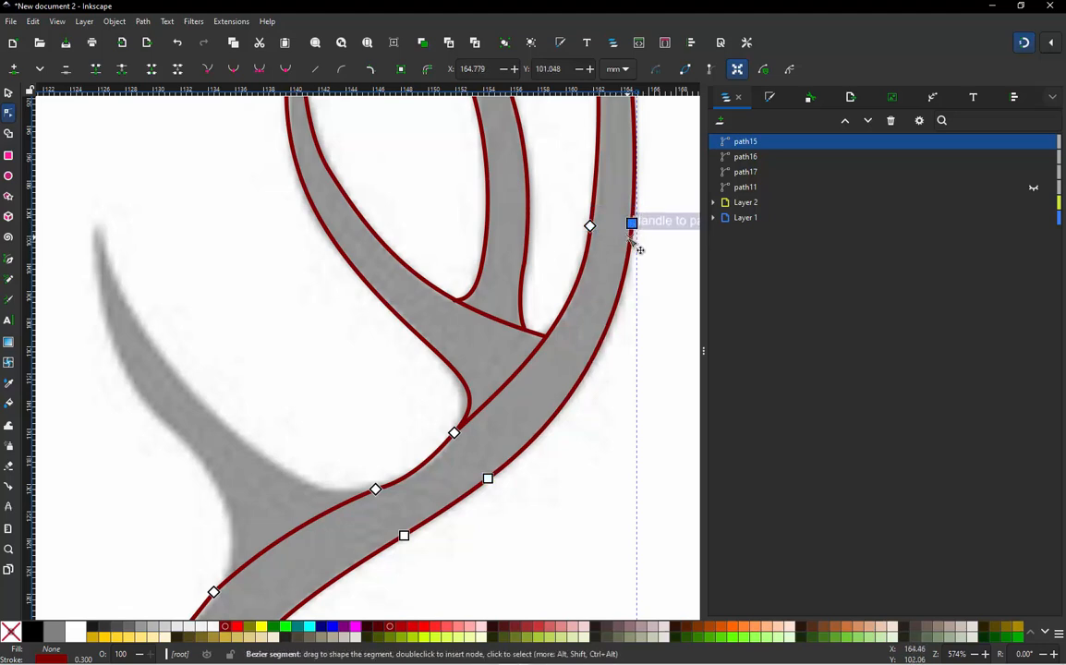
scroll(638, 242, up, 4)
drag(617, 265, 597, 273)
Delete the extra node on each edge of path15 just below the outer tine's tip
scroll(523, 333, down, 7)
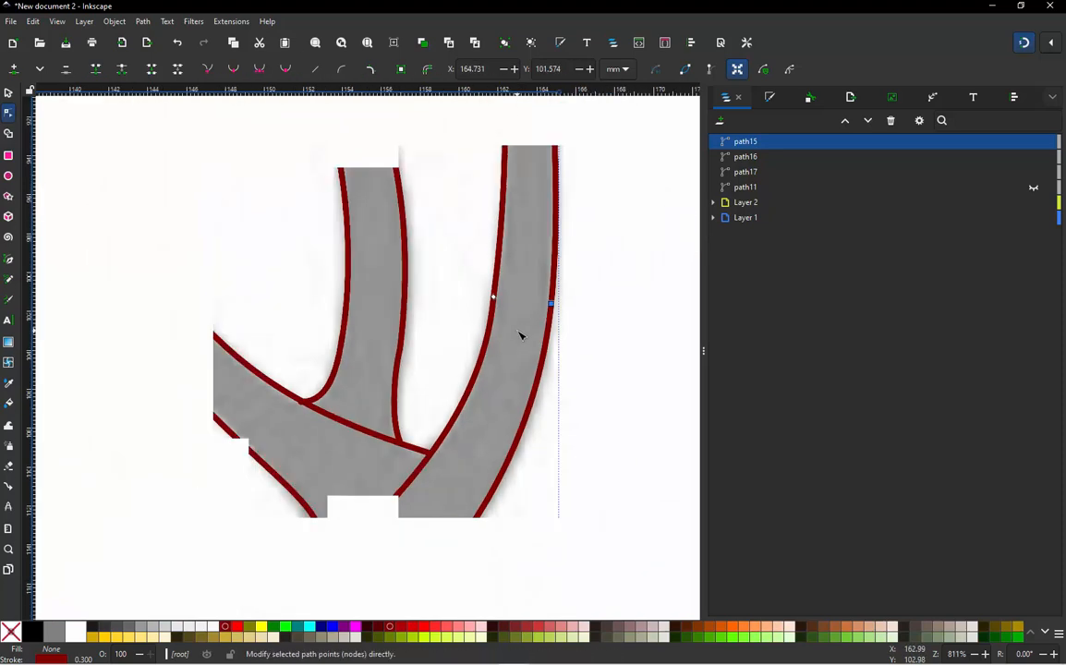
scroll(529, 205, up, 3)
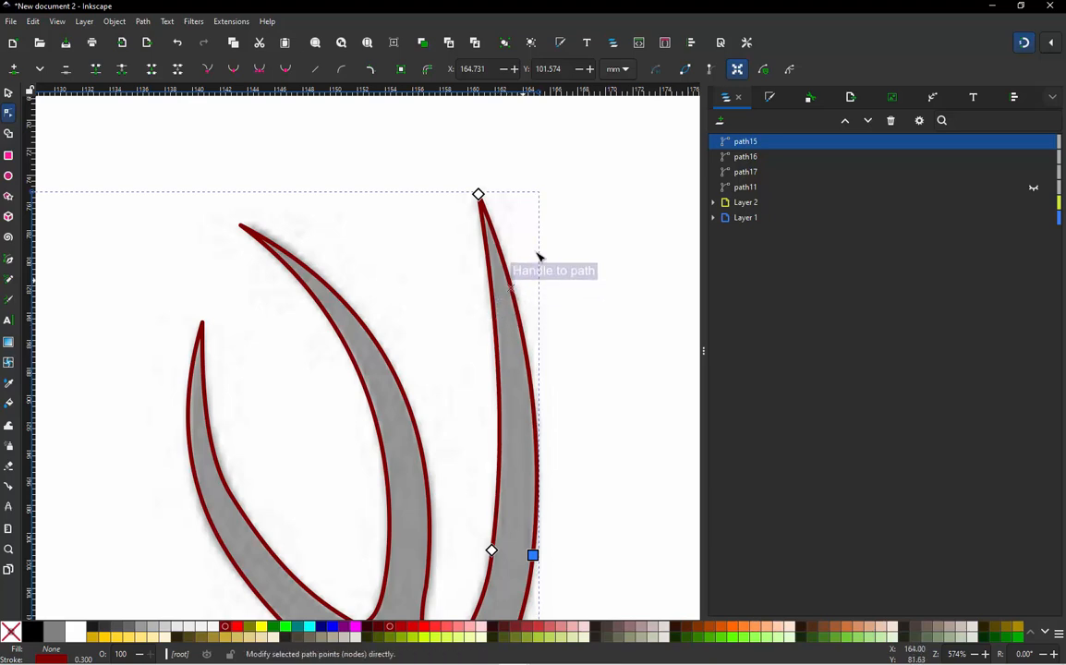
scroll(537, 204, down, 3)
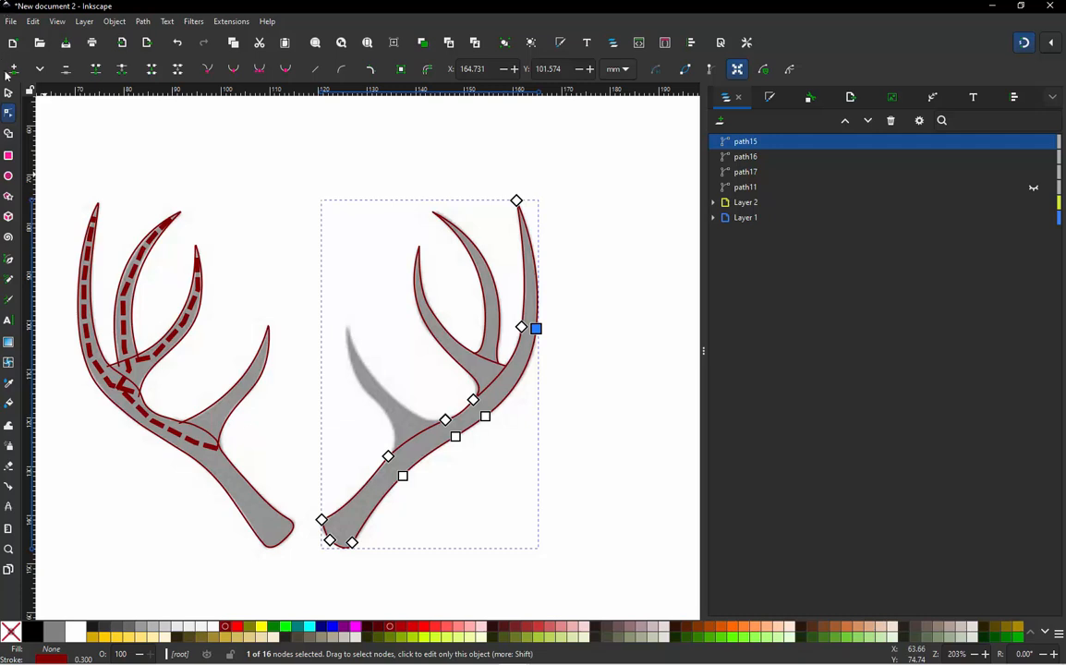
Unhide path11 and set path15 to stitch as a custom satin column, with running stitch along paths turned off
click(10, 94)
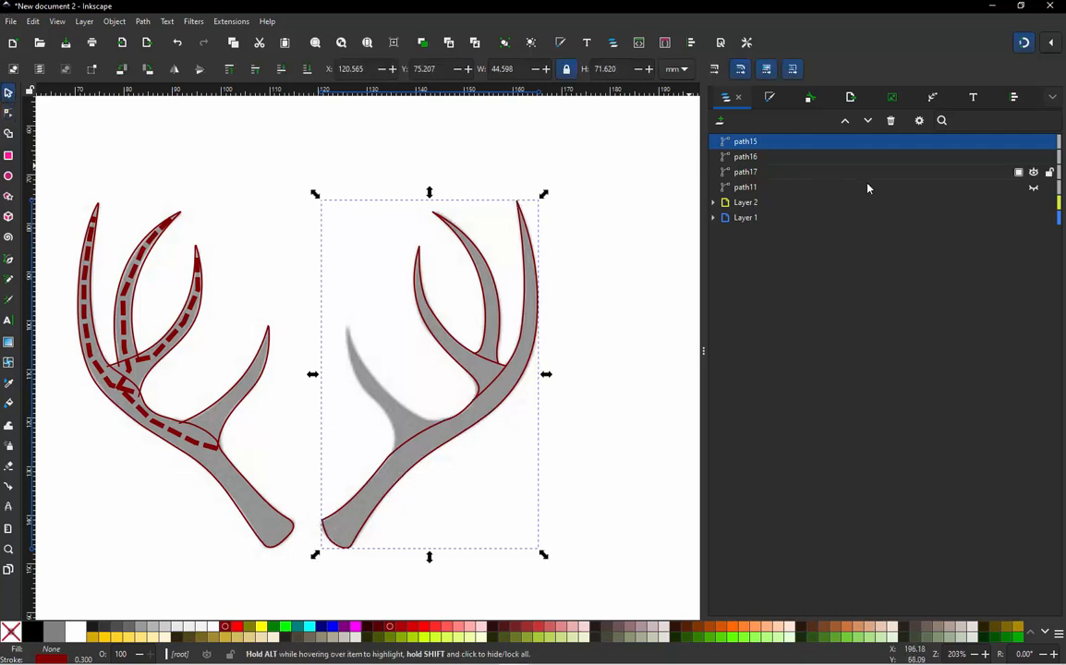
click(559, 235)
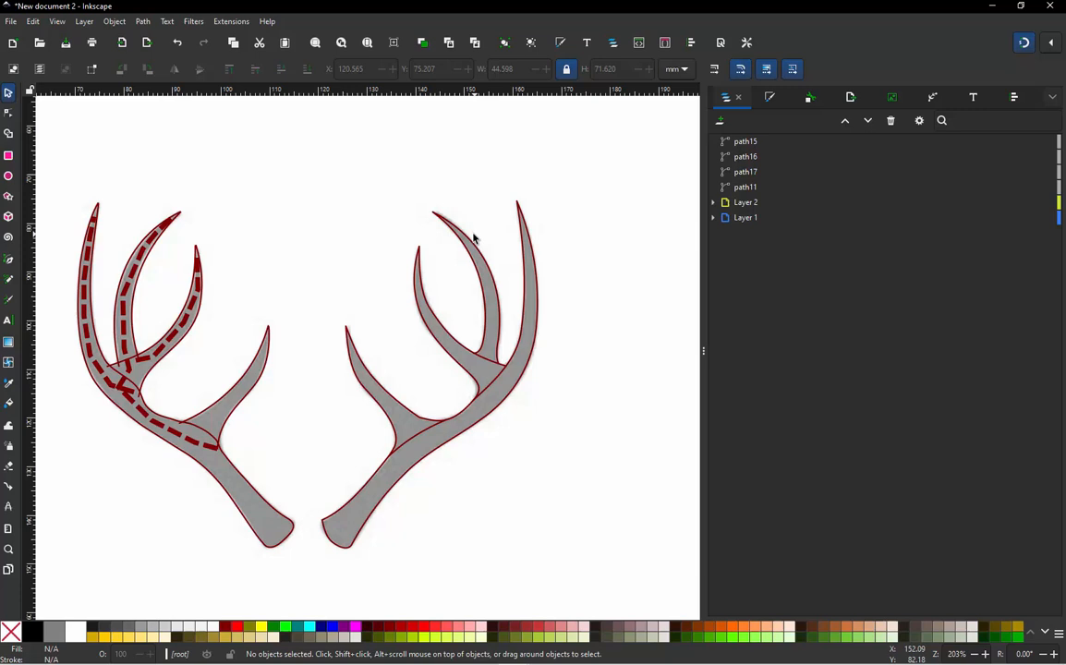
click(523, 275)
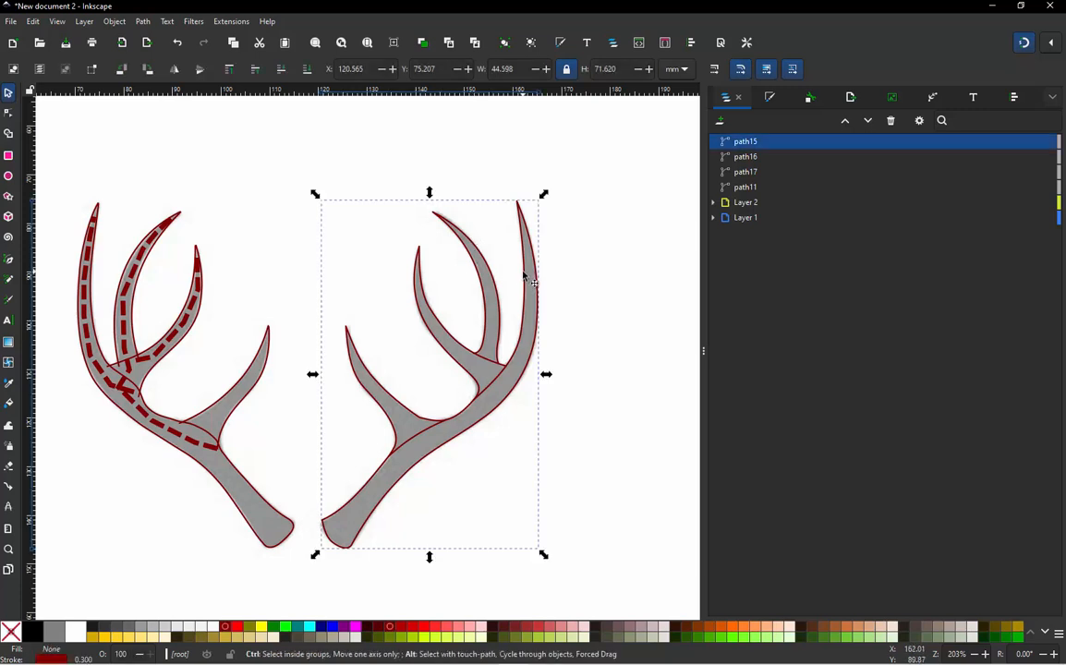
key(alt+q)
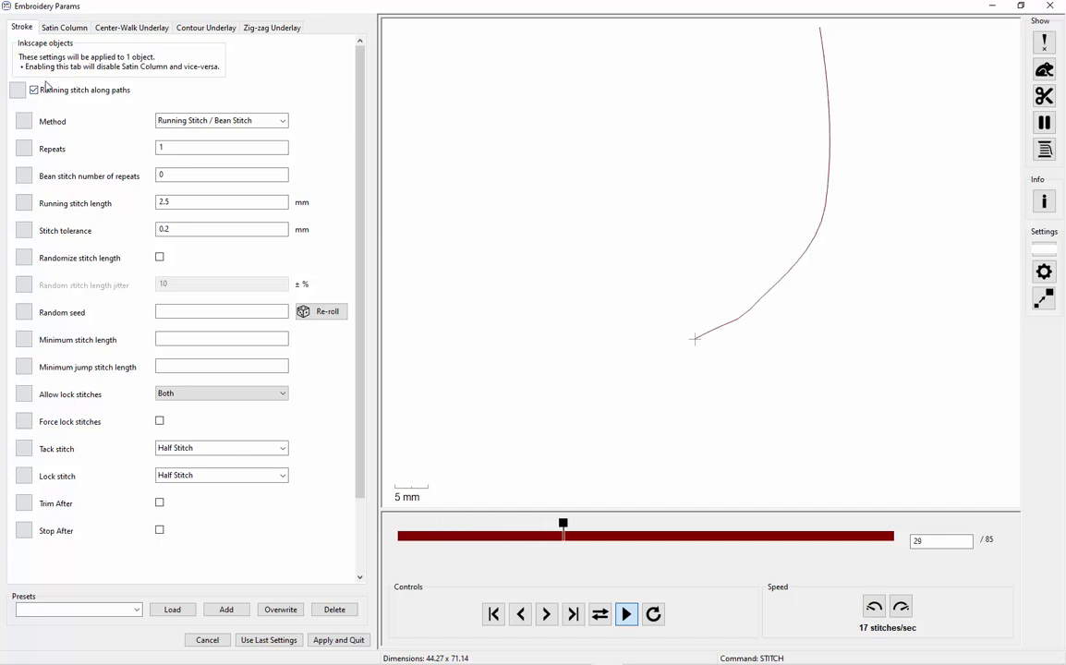
click(41, 92)
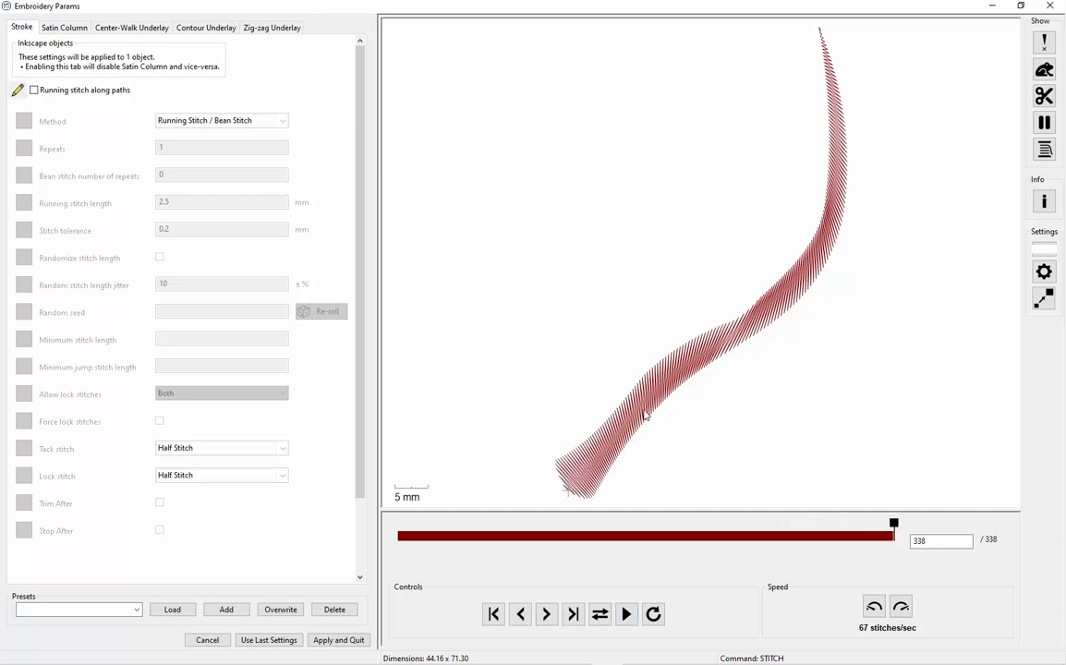
click(348, 641)
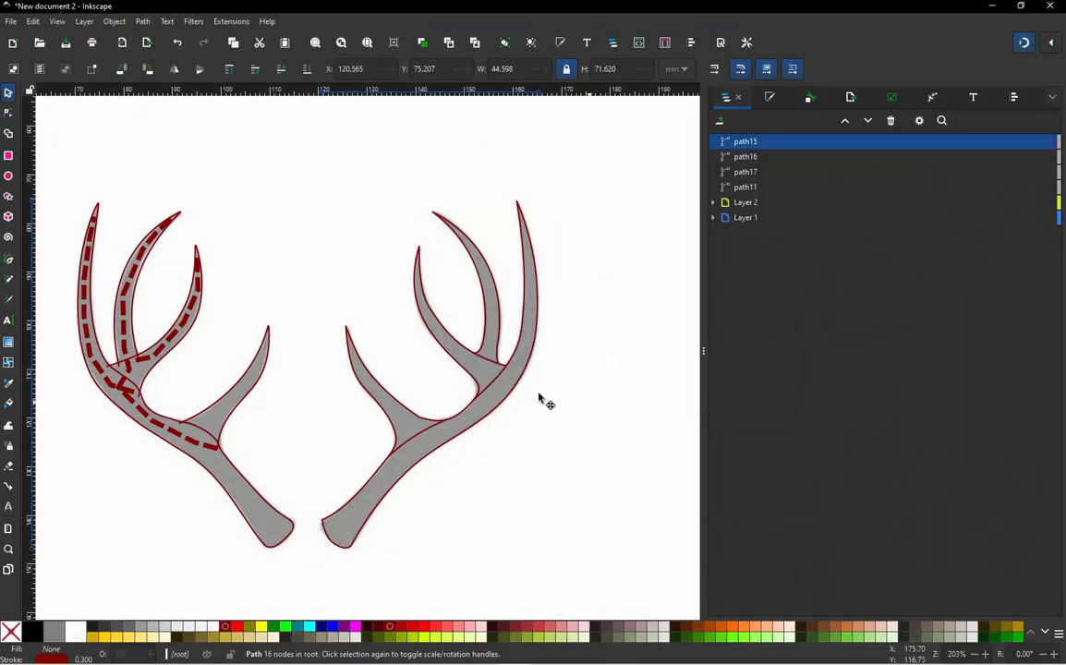
Check path15's rail nodes along the upper beam for stacked duplicates by moving each one away and undoing the move
ctrl+scroll(513, 404, up, 4)
click(524, 390)
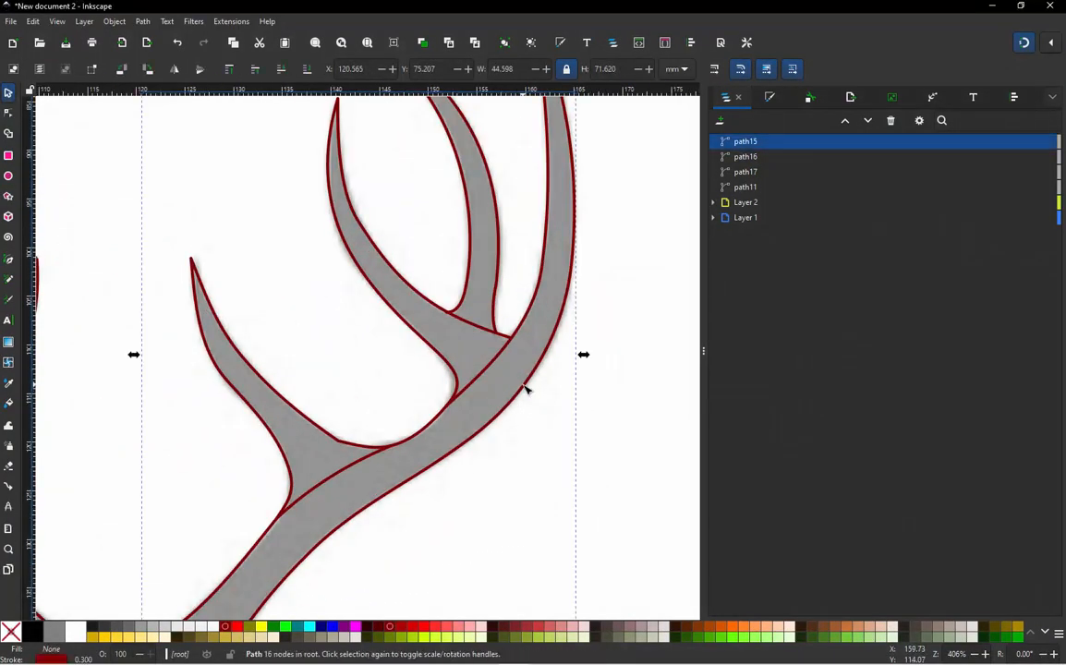
key(n)
ctrl+scroll(552, 305, down, 1)
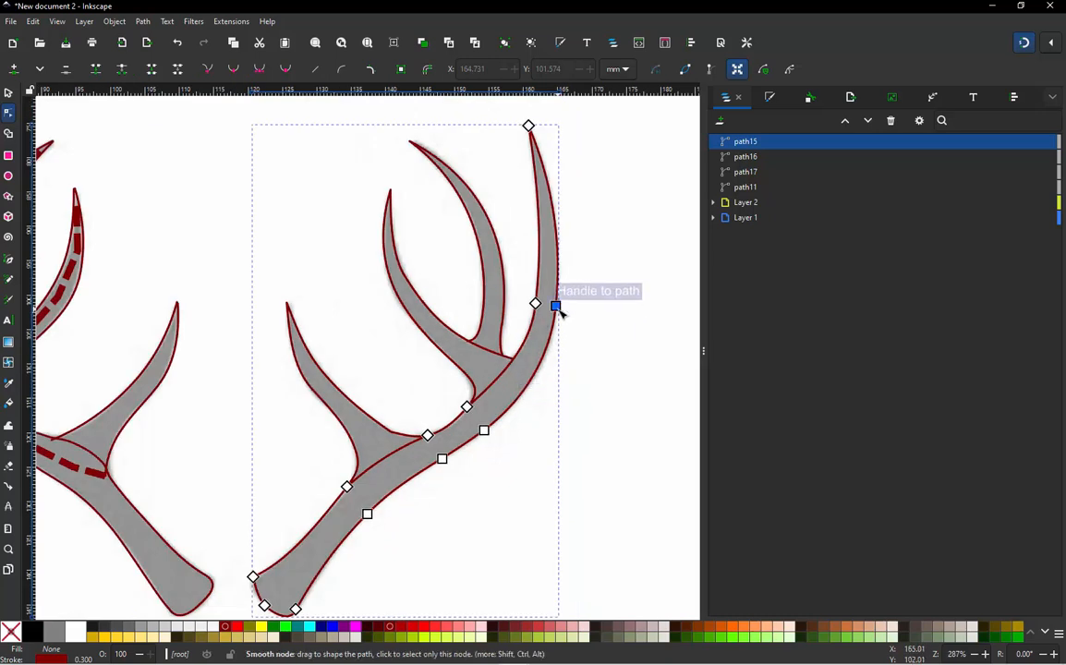
drag(558, 308, 619, 319)
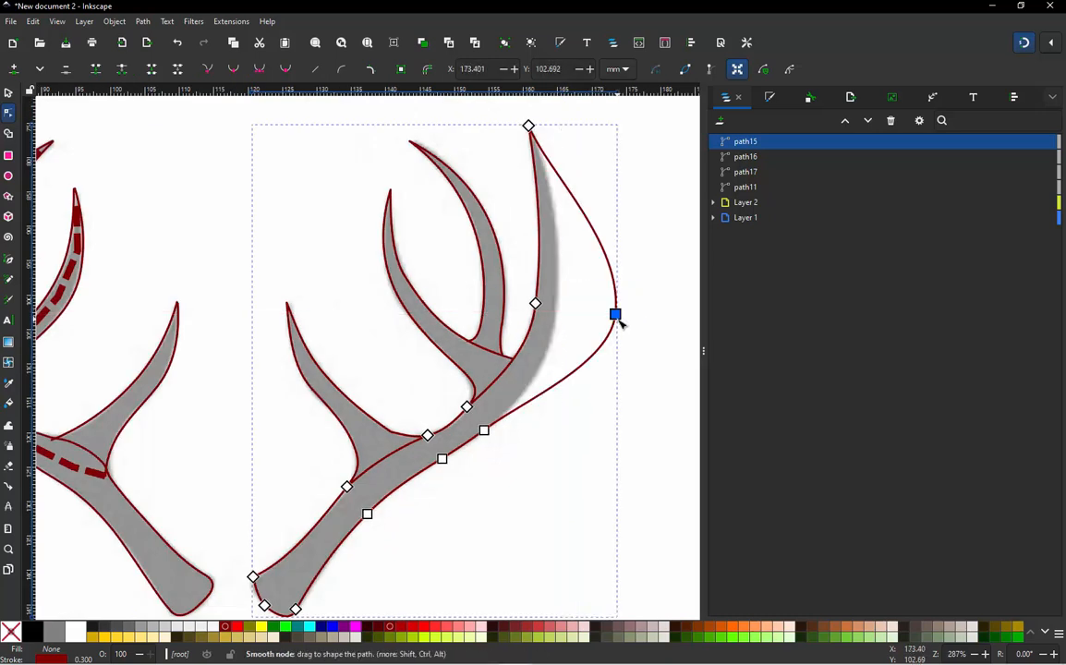
key(ctrl+z)
drag(536, 304, 441, 284)
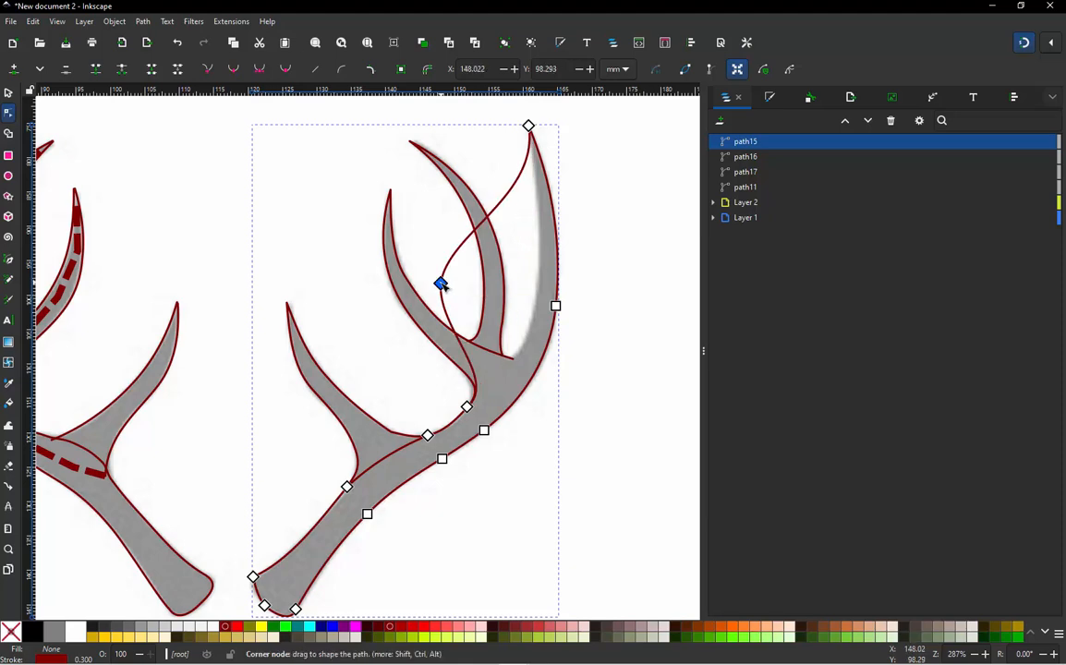
key(ctrl+z)
drag(467, 407, 363, 364)
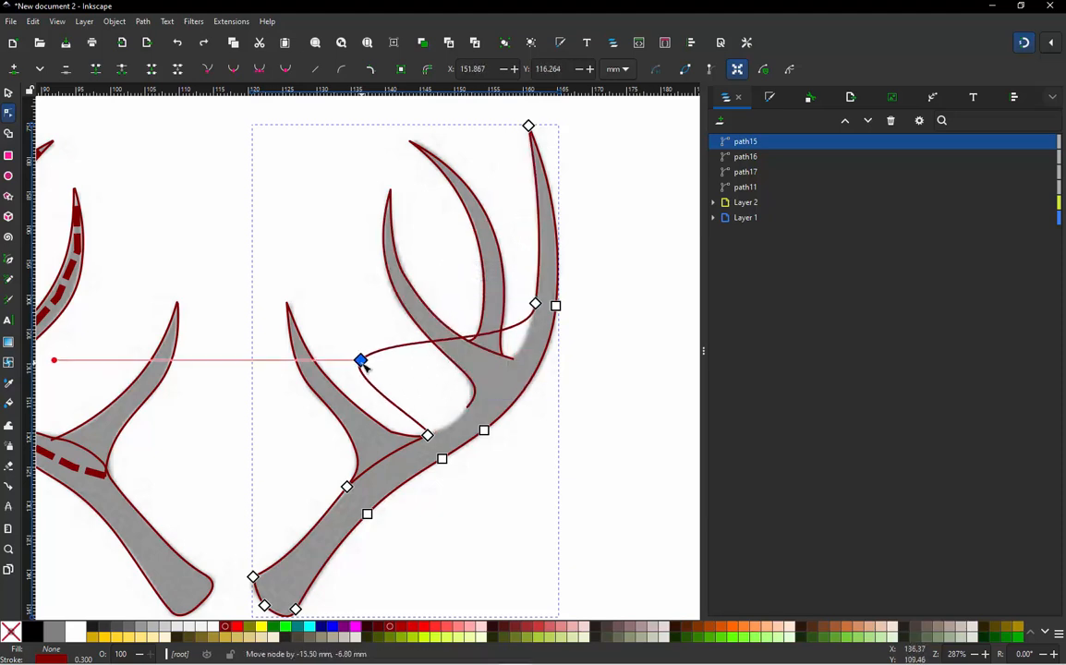
key(ctrl+z)
drag(478, 418, 576, 464)
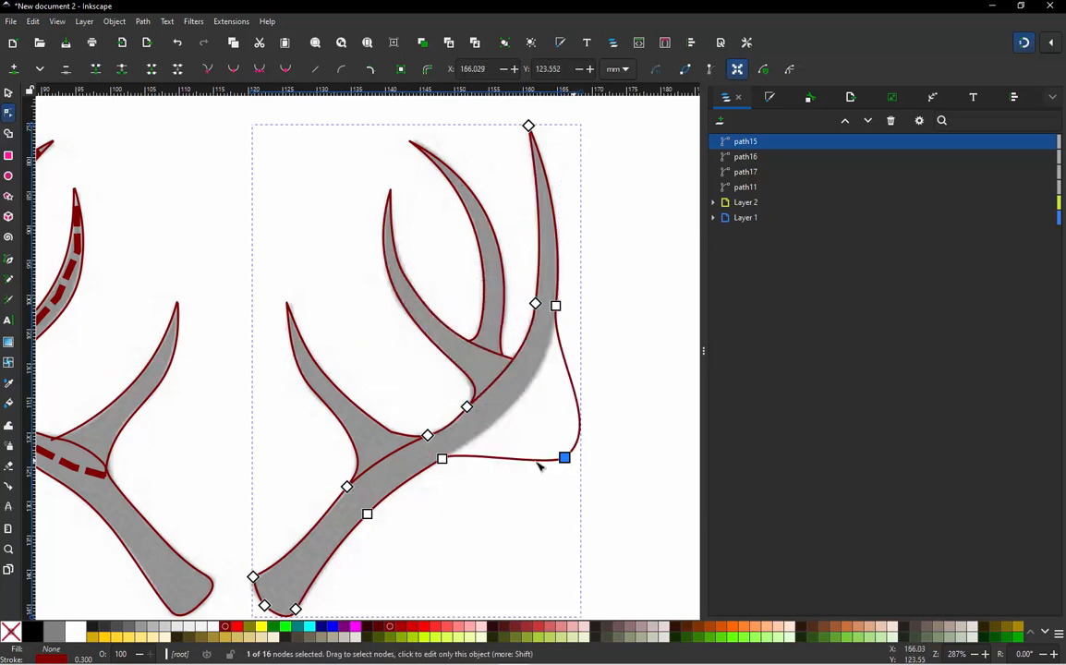
key(ctrl+z)
drag(444, 459, 503, 503)
key(ctrl+z)
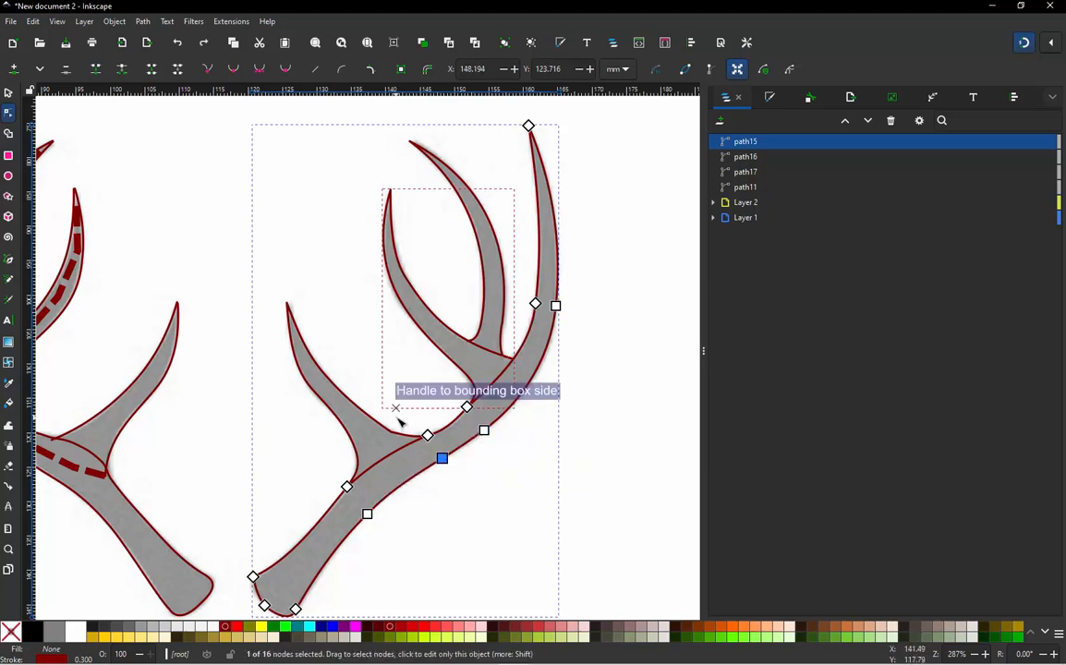
Delete the duplicate node on path15's inner edge at about X 146.1, Y 120.4 mm
drag(429, 436, 386, 368)
key(ctrl+z)
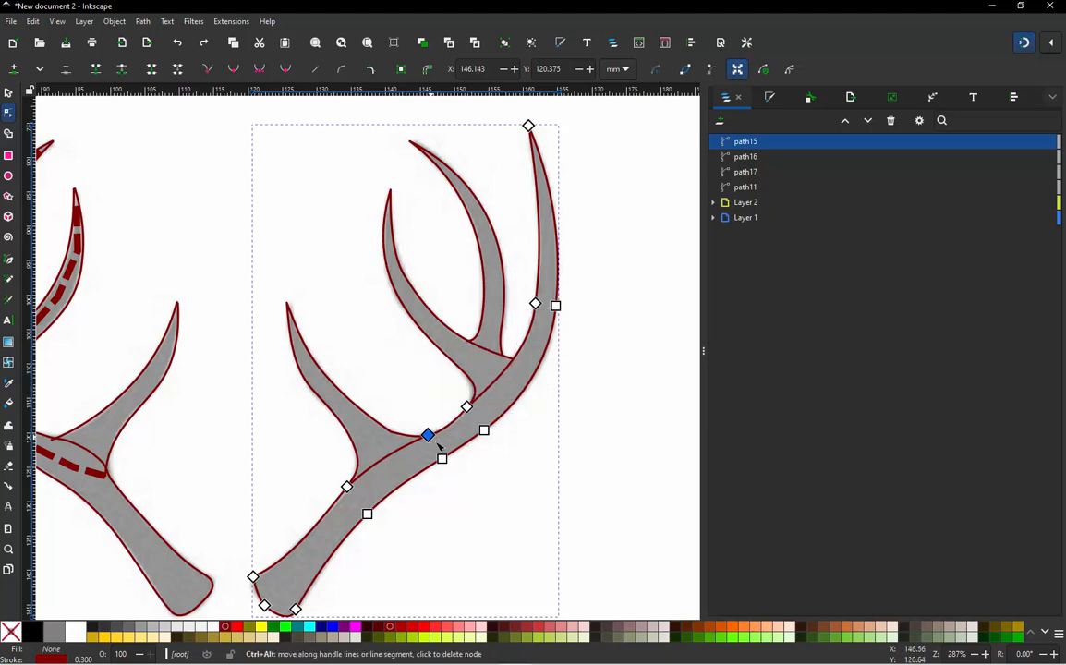
drag(430, 436, 370, 361)
key(ctrl+z)
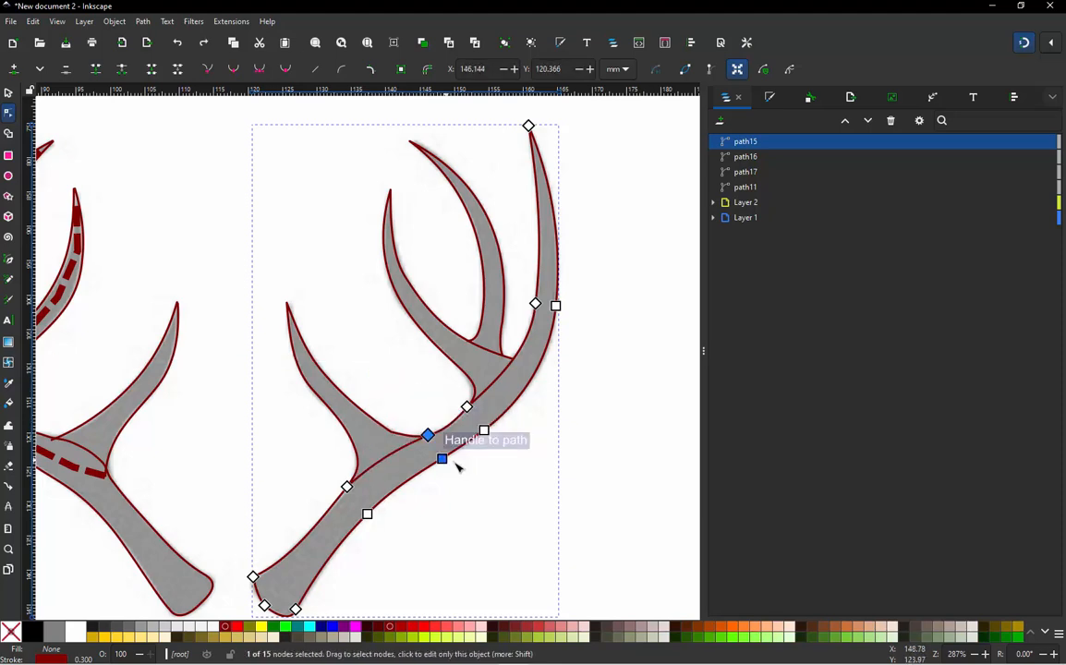
Check path15's node pair at the lower tine junction for stacked duplicates, undoing each test move
drag(347, 486, 252, 429)
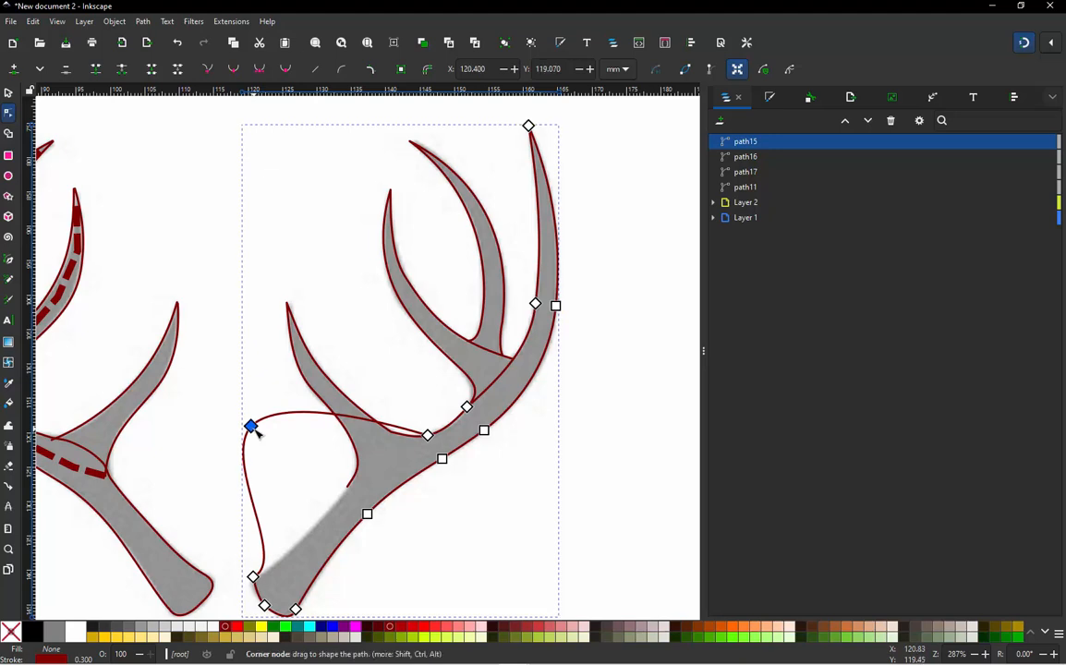
key(ctrl+z)
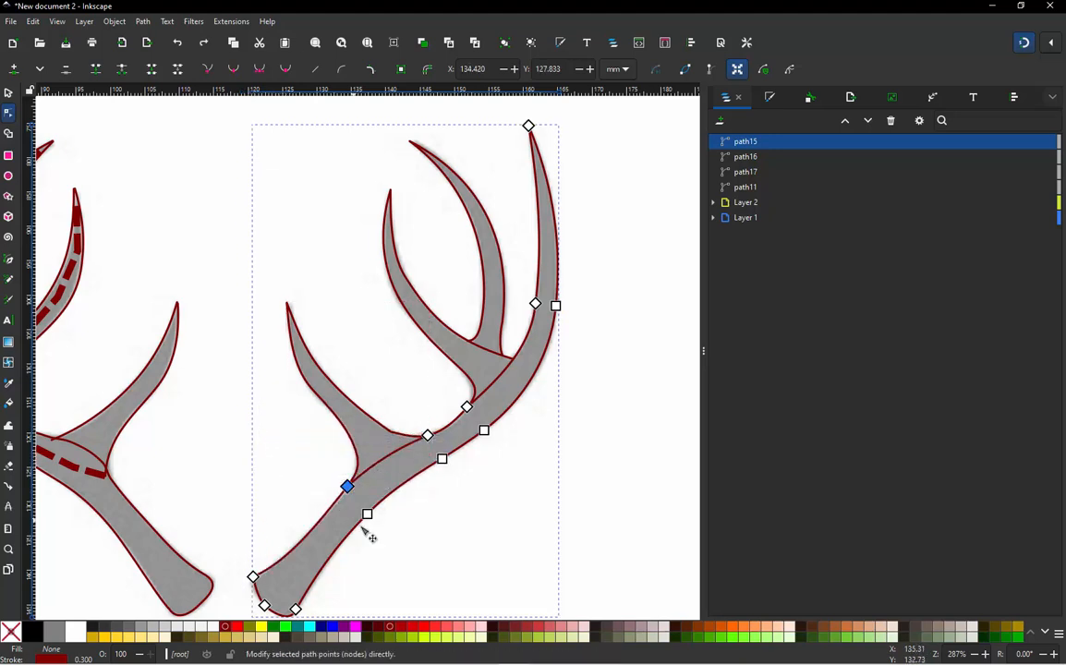
drag(368, 514, 429, 542)
key(ctrl+z)
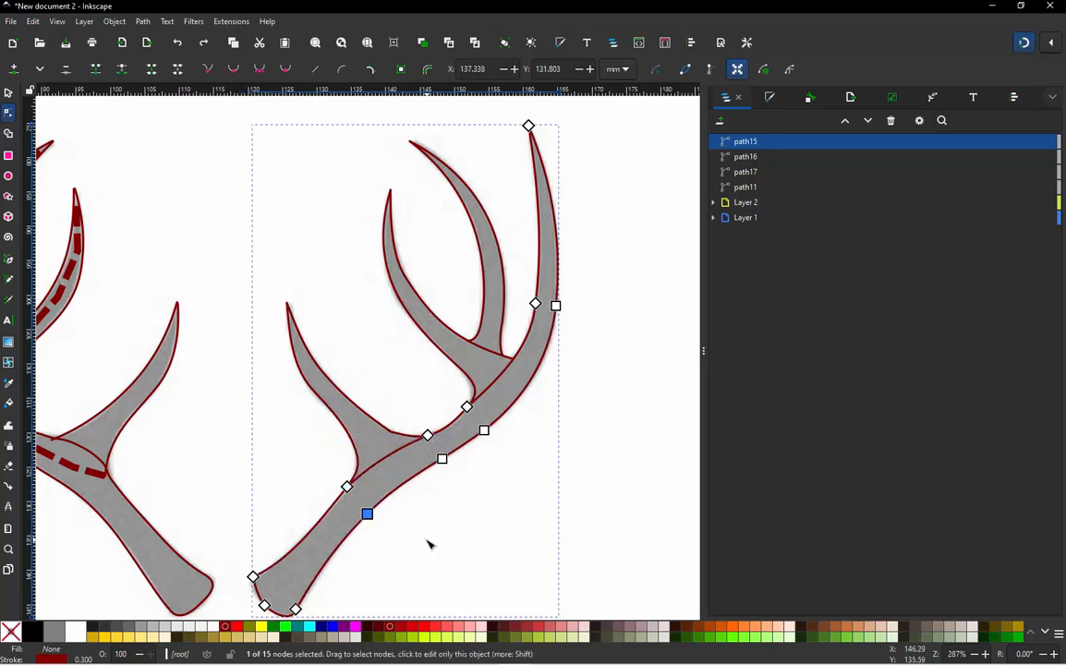
Preview path15's satin column stitching in Embroidery Params and apply the settings
key(ctrl+alt)
ctrl+alt+click(368, 516)
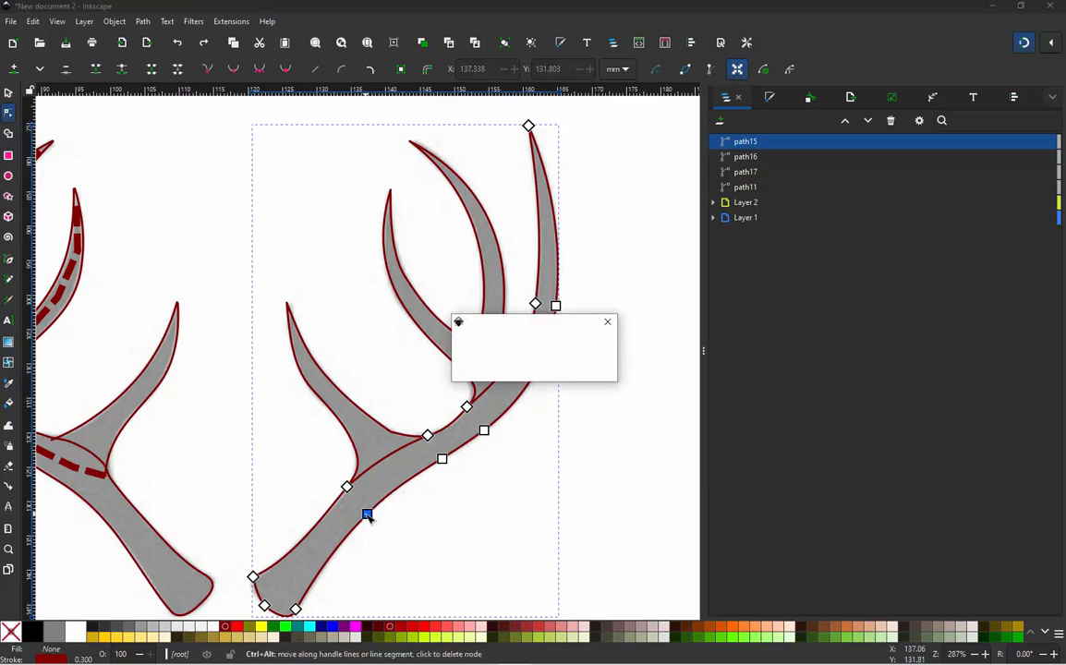
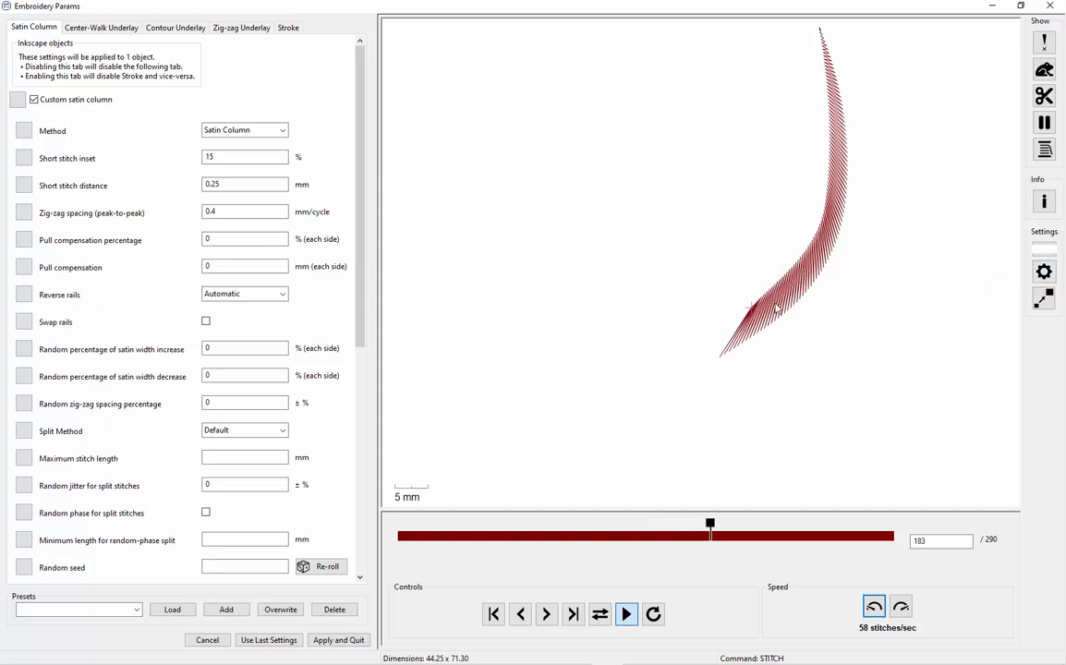
click(339, 637)
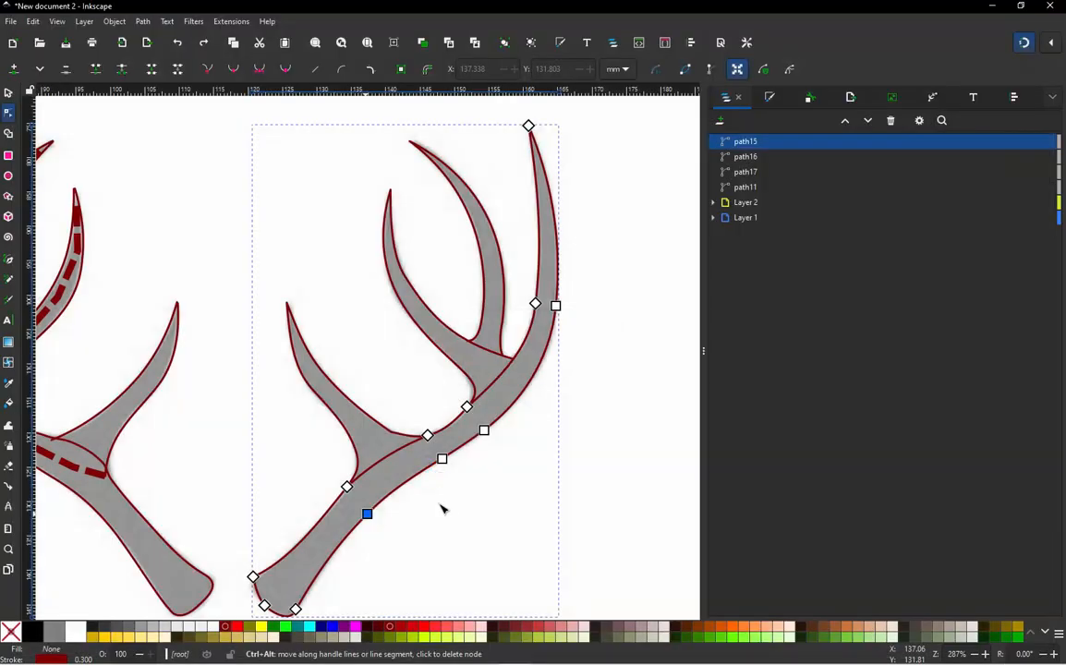
Check path15's corner nodes at the antler base for stacked duplicates, undoing each test move
click(441, 507)
scroll(368, 415, down, 2)
scroll(362, 445, up, 3)
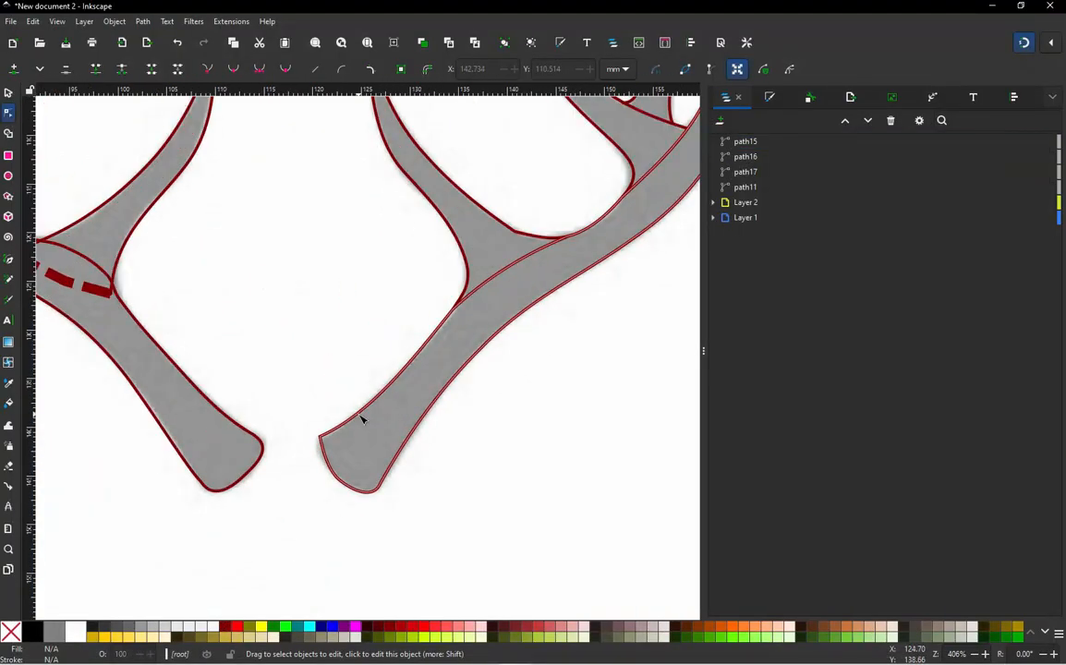
click(361, 418)
drag(320, 437, 263, 390)
key(ctrl+z)
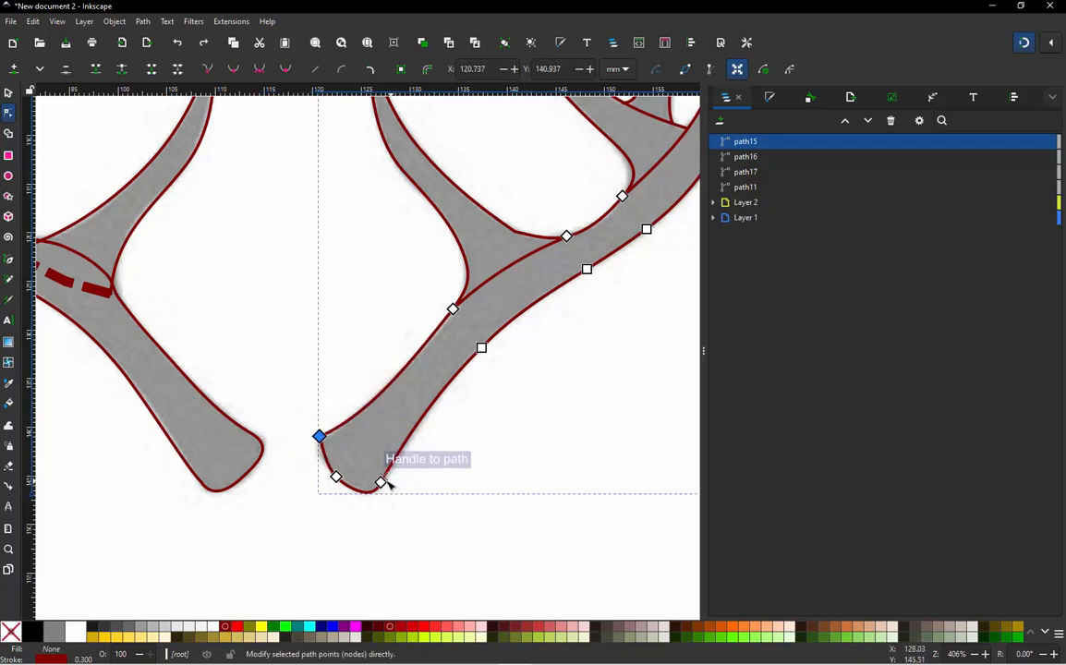
drag(380, 483, 430, 509)
key(ctrl+z)
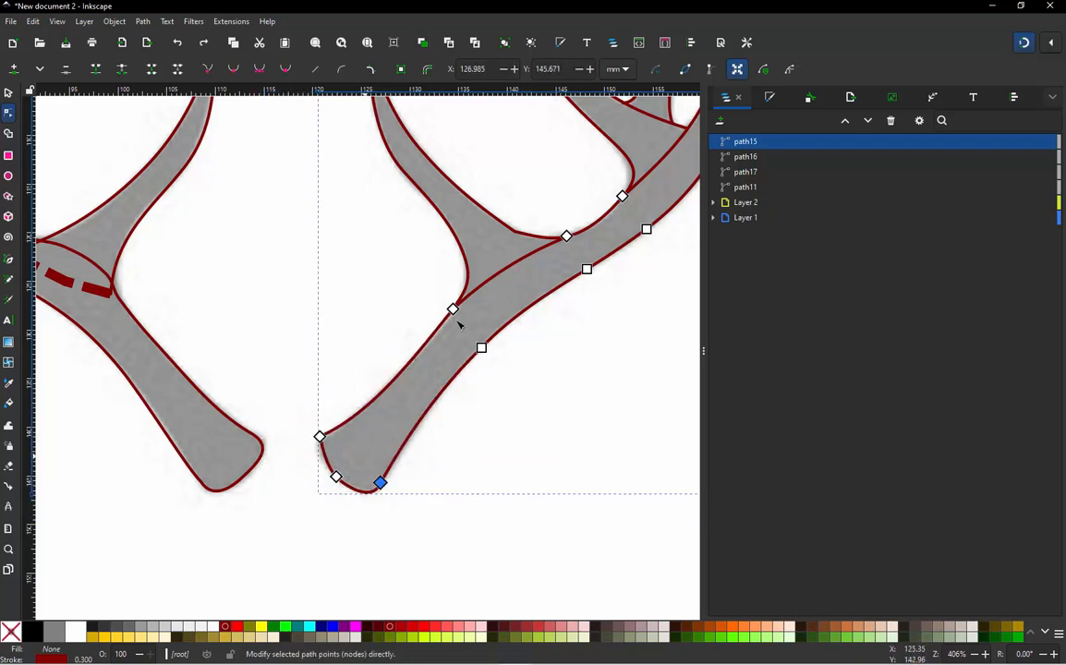
Recheck path15's nodes along the lower beam and between the tine junctions for stacked duplicates, undoing each test move
drag(453, 309, 354, 264)
key(ctrl+z)
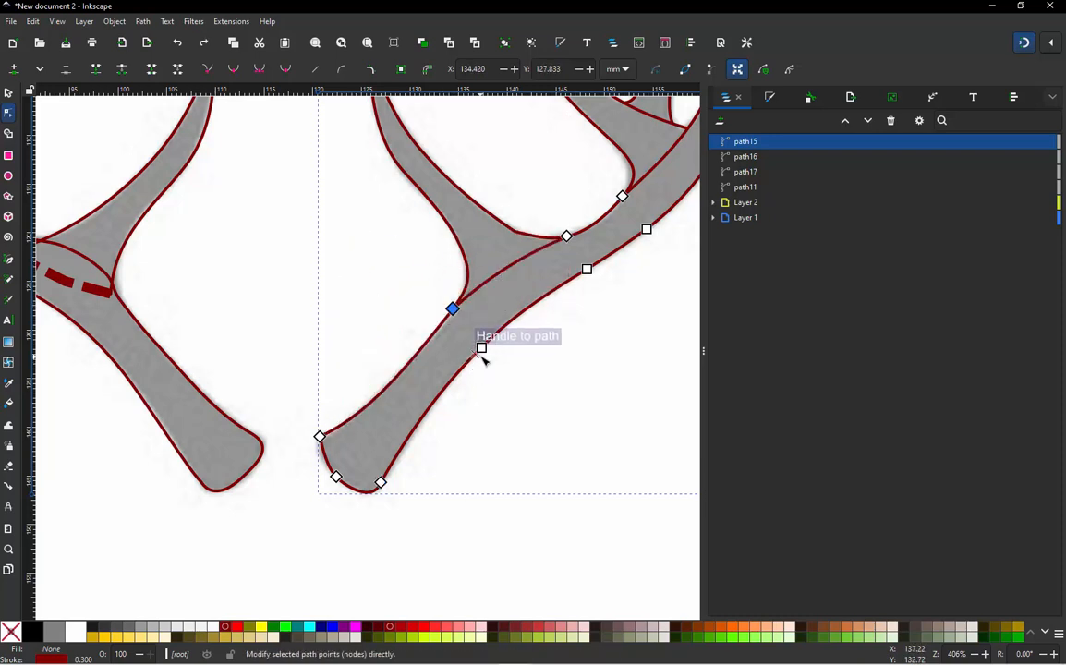
drag(482, 349, 526, 394)
key(ctrl+z)
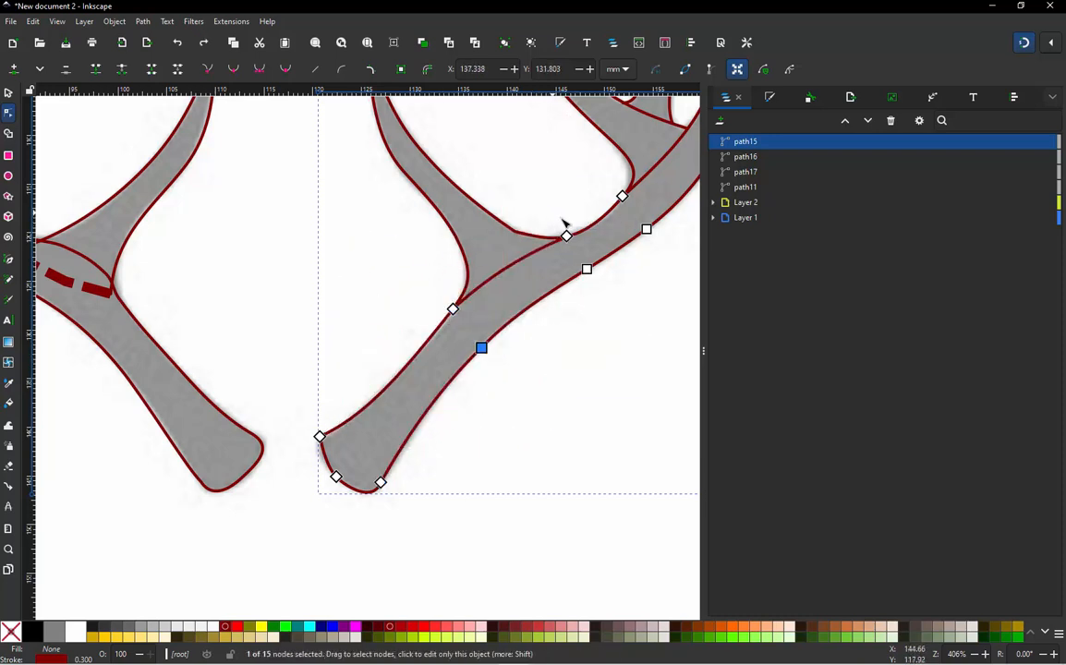
drag(566, 237, 531, 172)
key(ctrl+z)
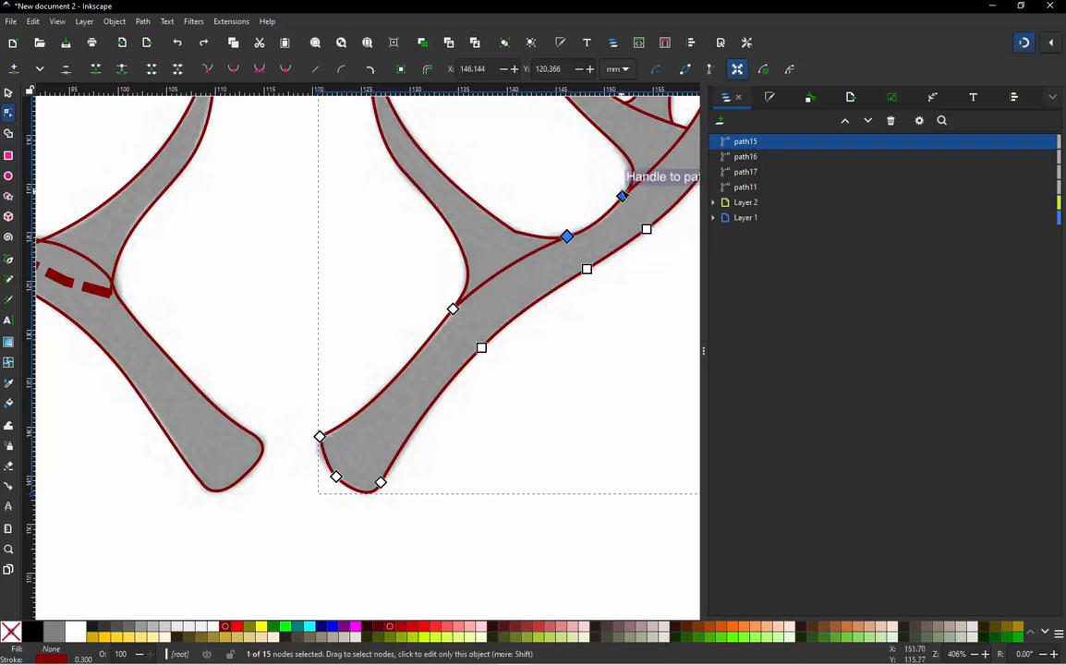
drag(622, 196, 568, 151)
key(z)
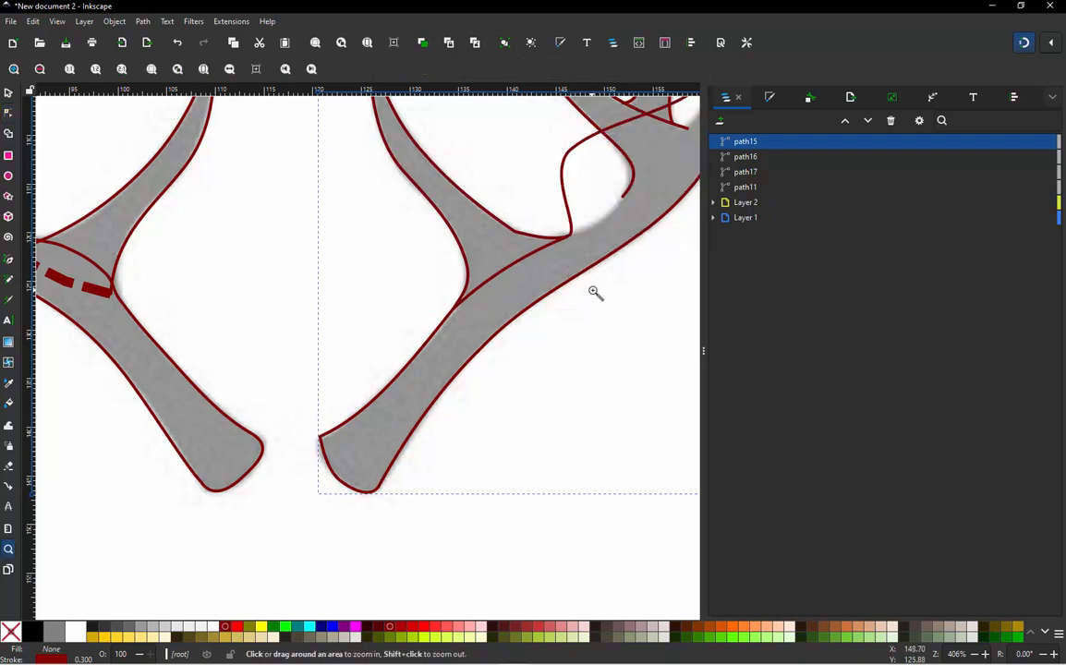
key(ctrl+z)
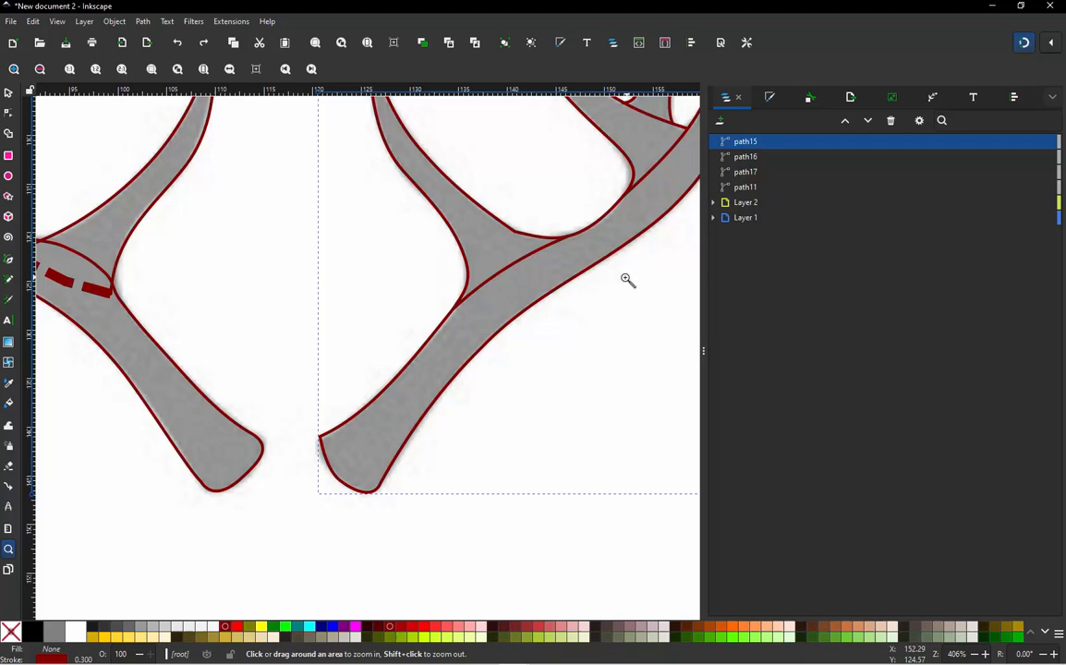
click(8, 97)
key(n)
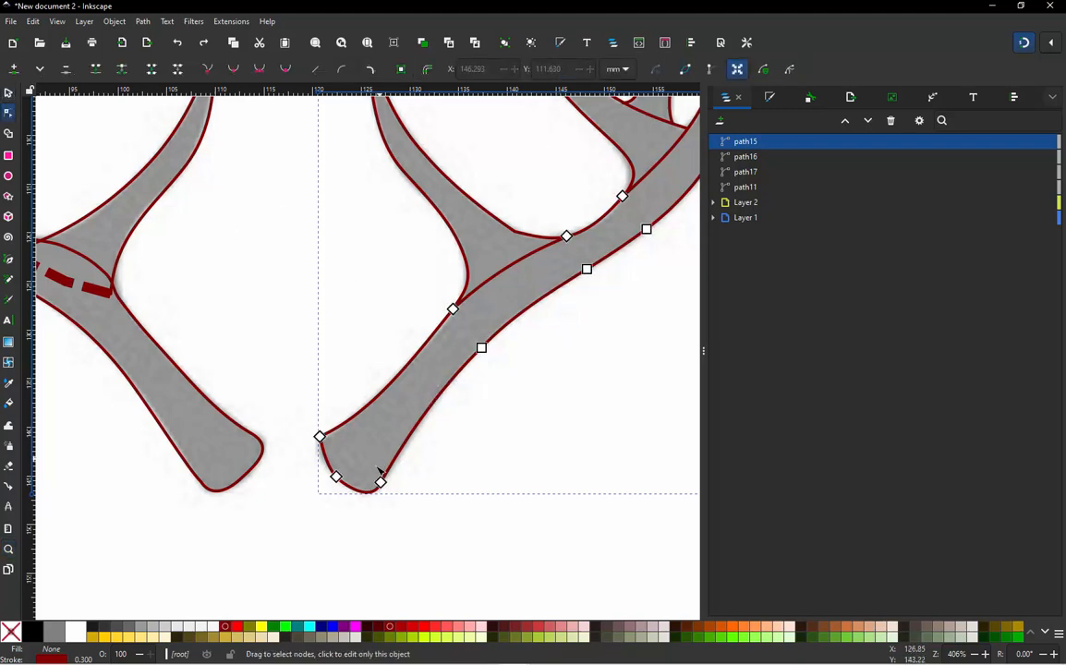
Check the nodes at path15's outer tine tip for stacked duplicates, undo the test moves, and deselect the path
scroll(393, 504, down, 2)
scroll(526, 124, up, 1)
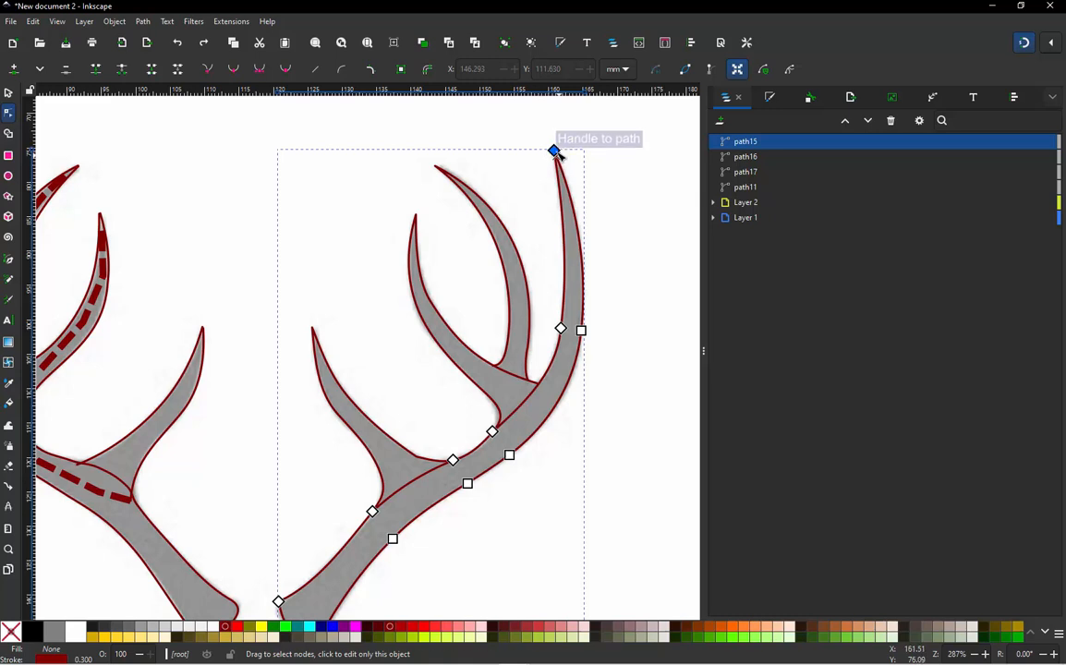
drag(554, 150, 518, 164)
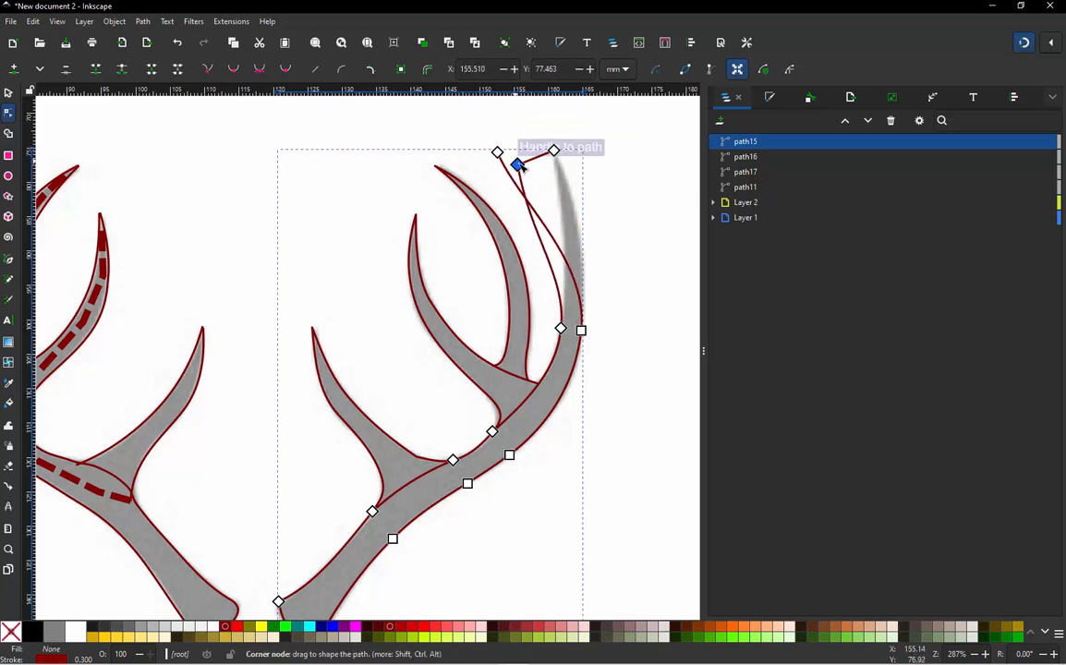
key(ctrl+z)
key(ctrl+z)
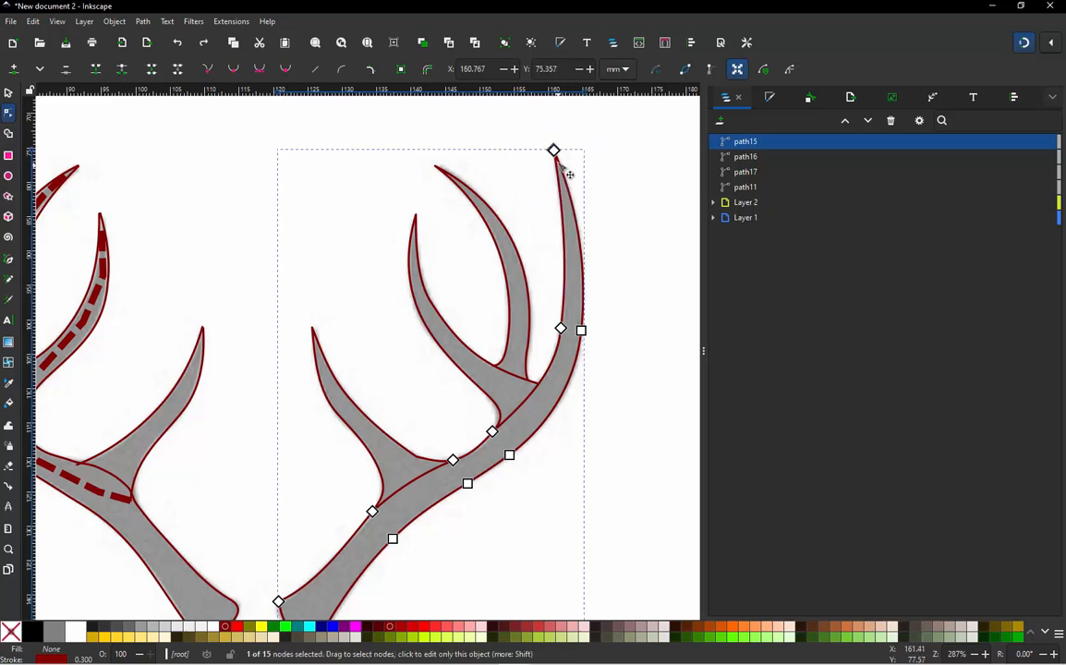
drag(555, 150, 590, 147)
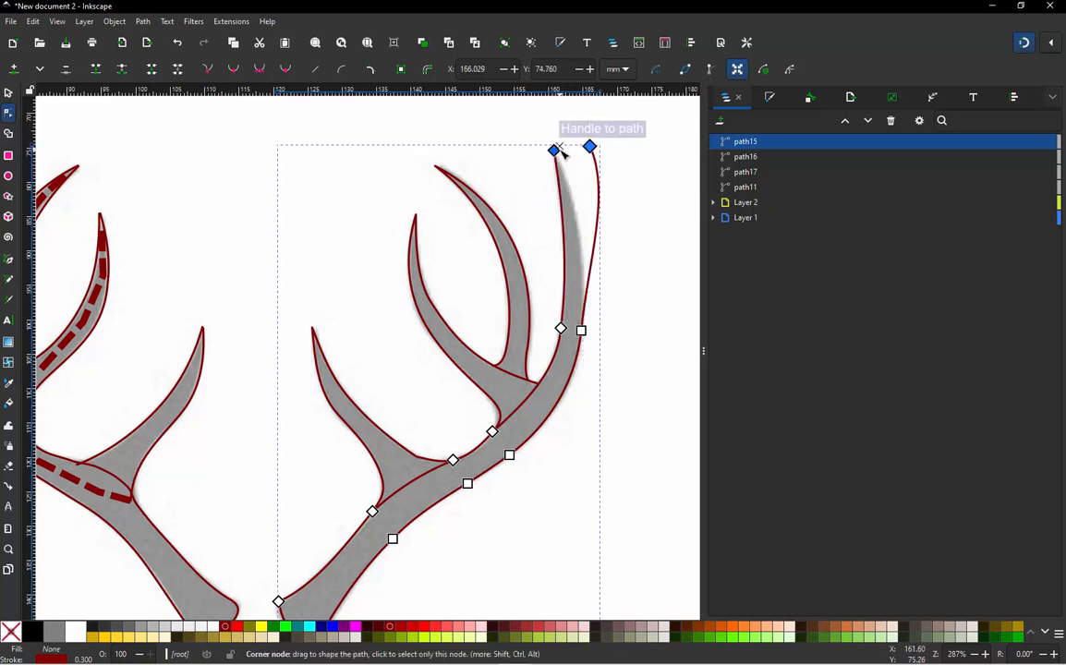
key(ctrl+z)
key(Escape)
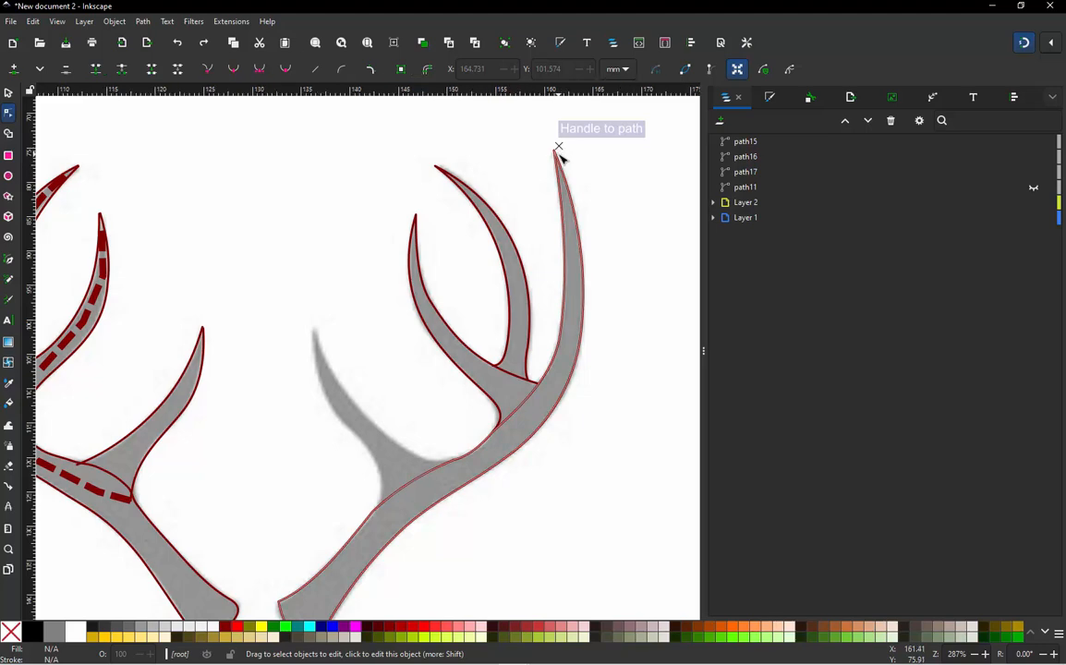
Check the tip of path15's outer tine for stacked nodes by pulling the outer rail's end aside, and return it to the tip
scroll(559, 150, up, 2)
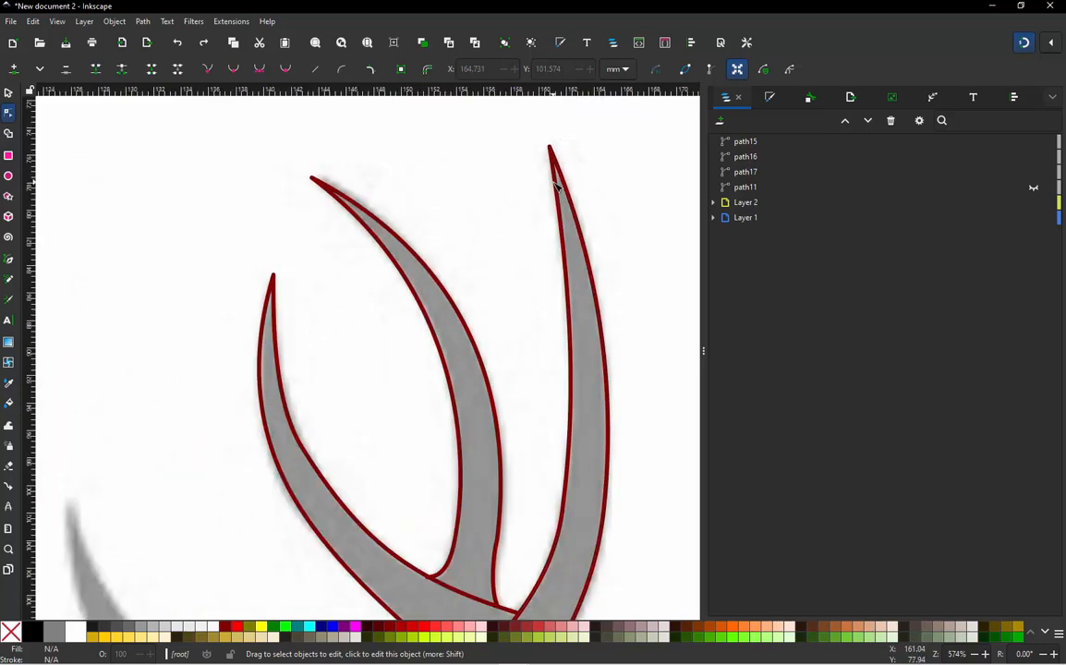
click(556, 184)
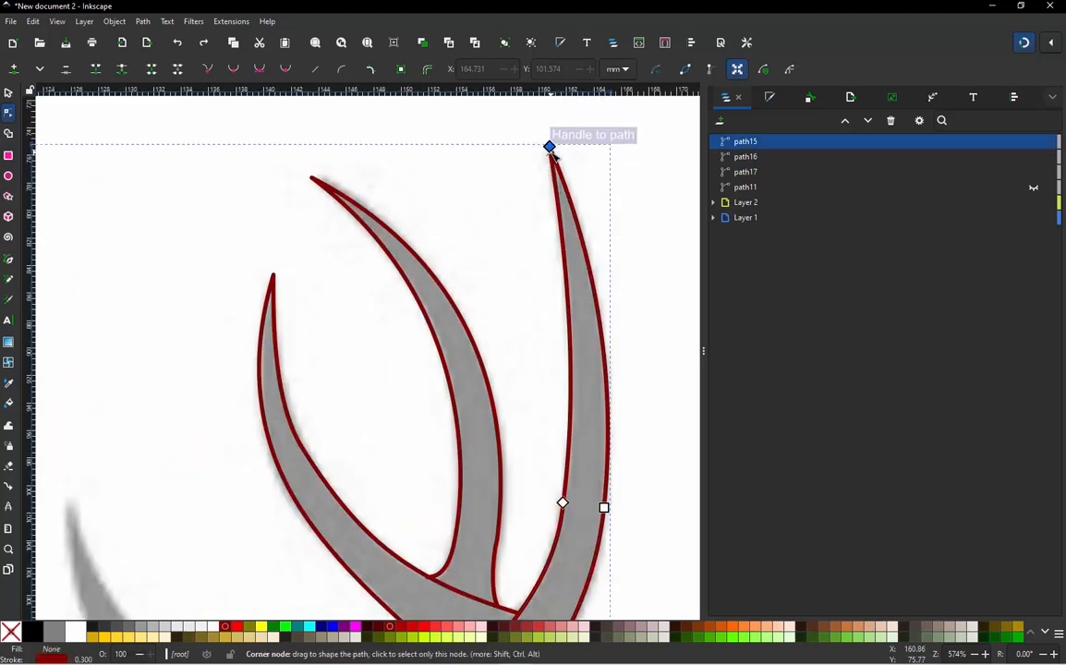
ctrl+alt+click(551, 148)
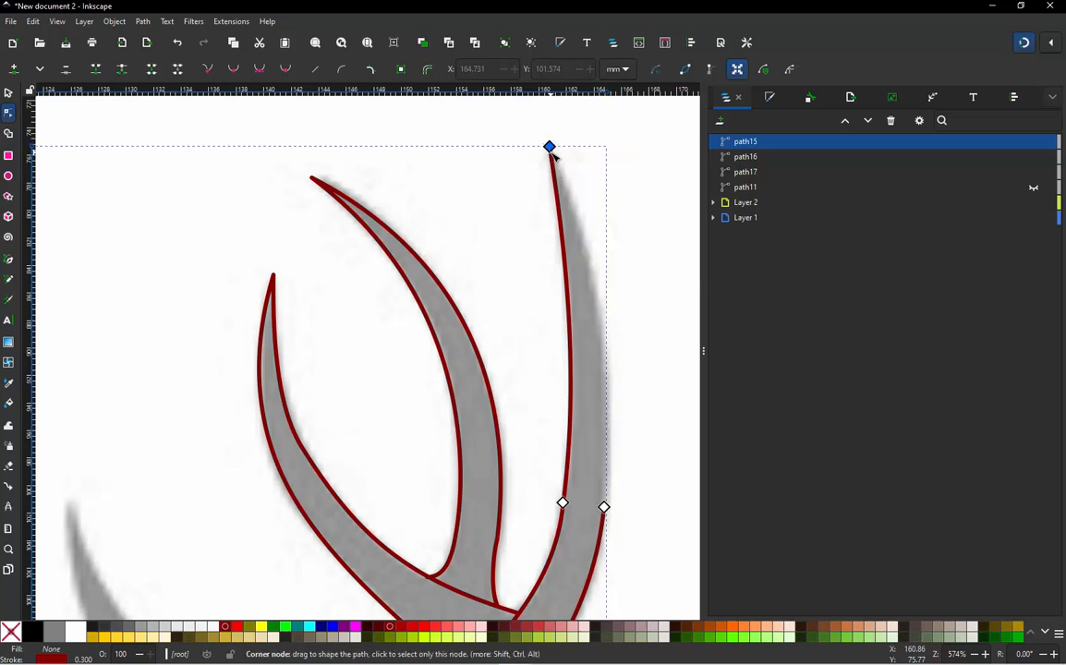
key(ctrl+z)
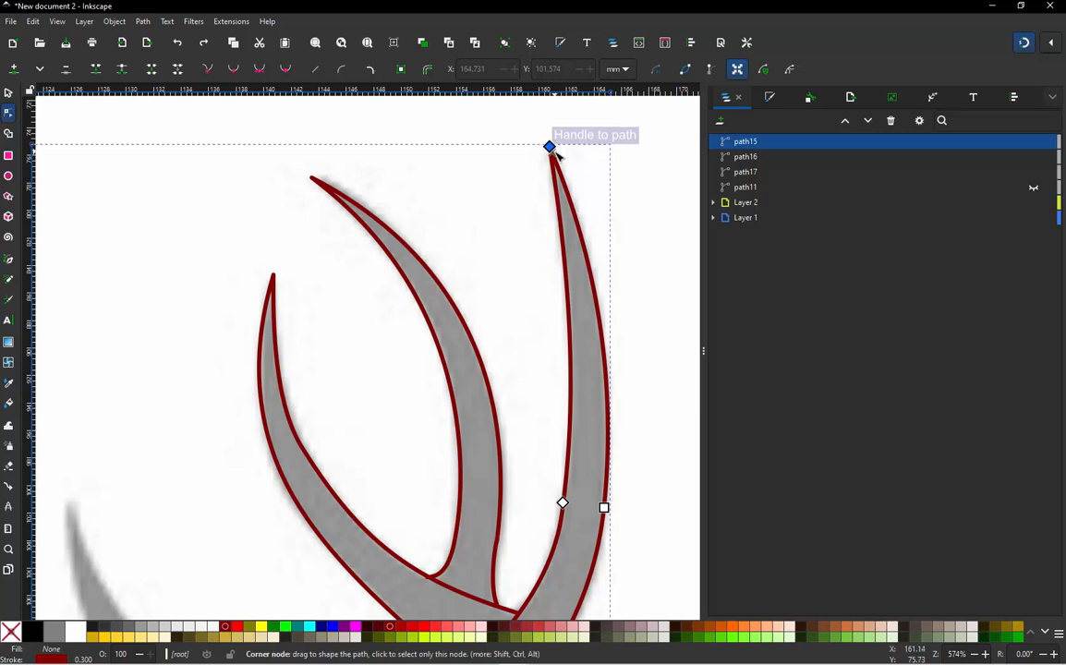
drag(551, 147, 587, 139)
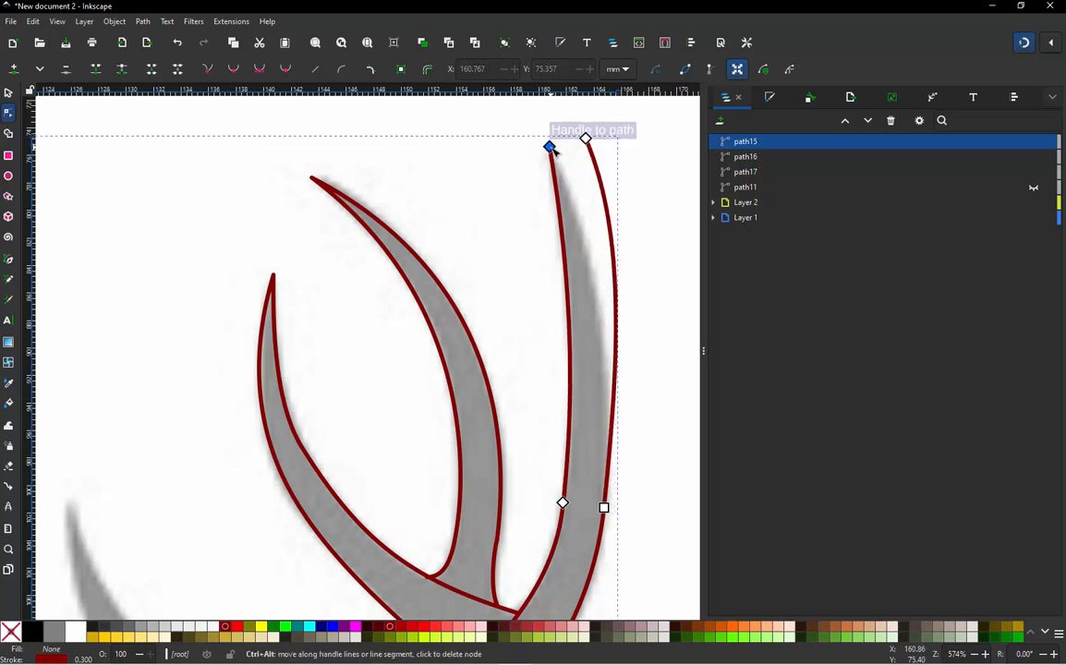
mouse_move(552, 149)
mouse_down()
mouse_move(527, 151)
mouse_move(561, 167)
mouse_move(560, 140)
mouse_move(551, 145)
mouse_up()
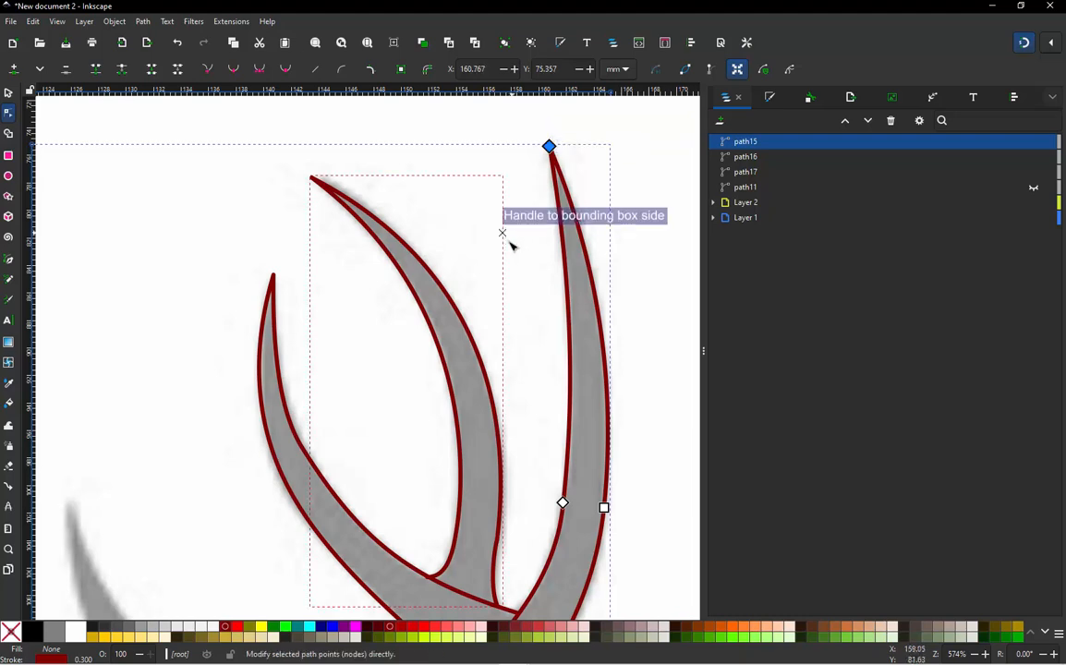
Turn off running stitch along paths for path15 in Embroidery Params, preview the stitching and apply the settings
scroll(507, 240, down, 1)
click(7, 93)
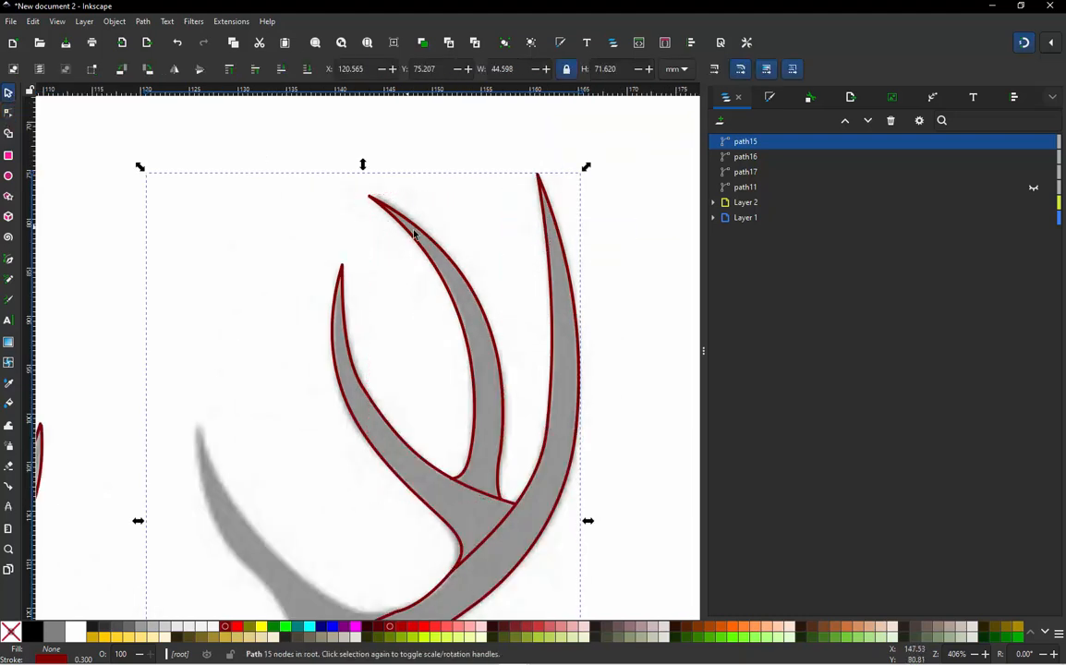
scroll(475, 278, down, 2)
key(ctrl+s)
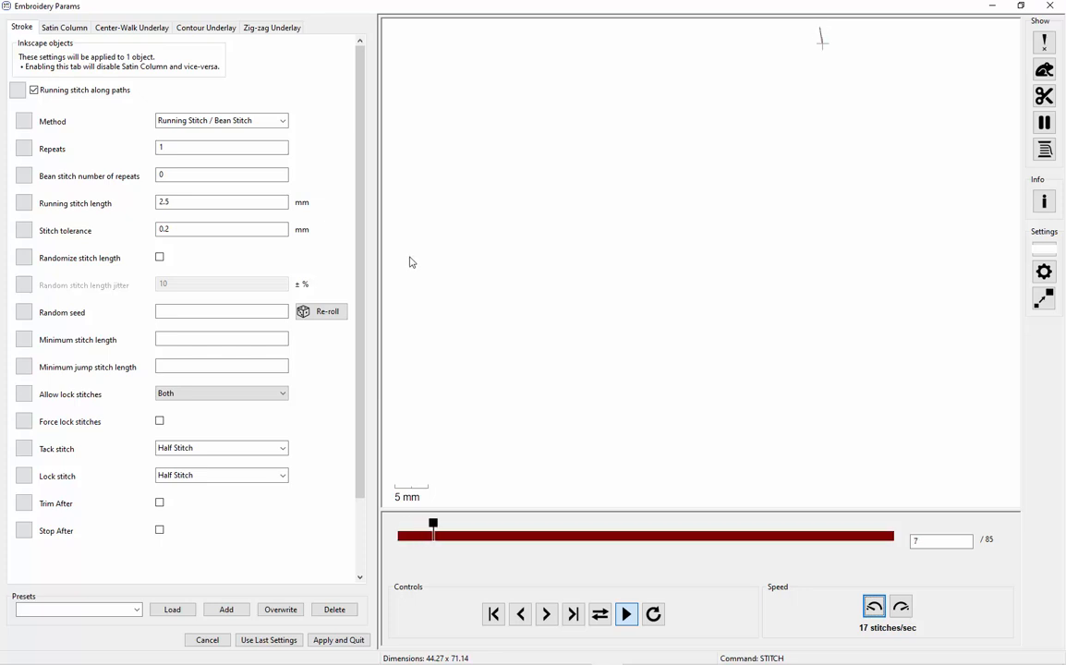
click(62, 94)
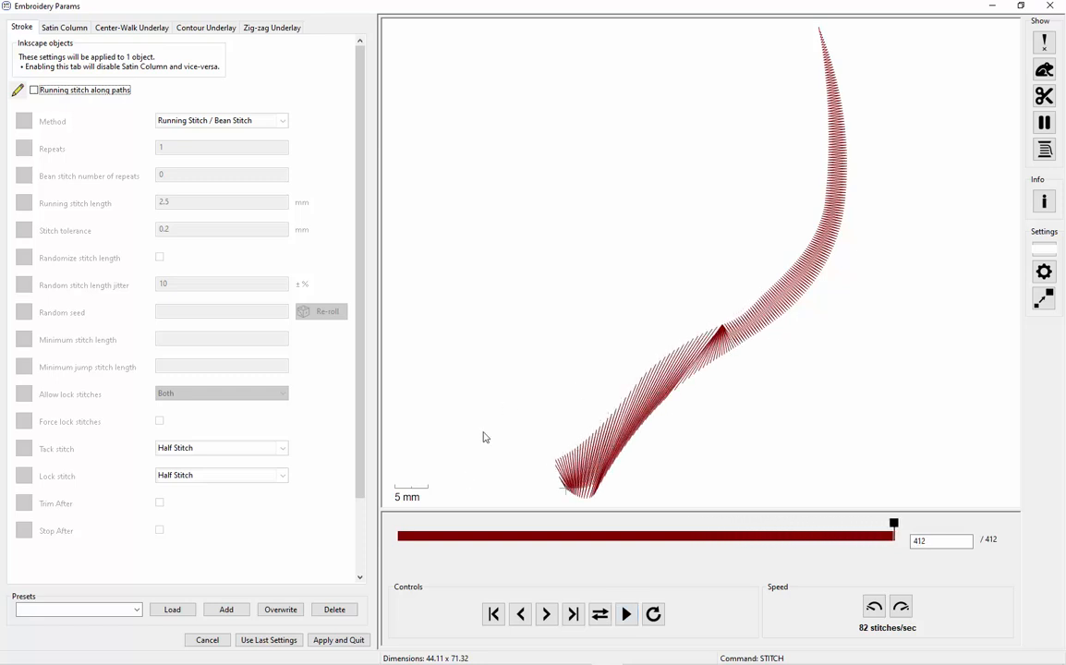
click(352, 641)
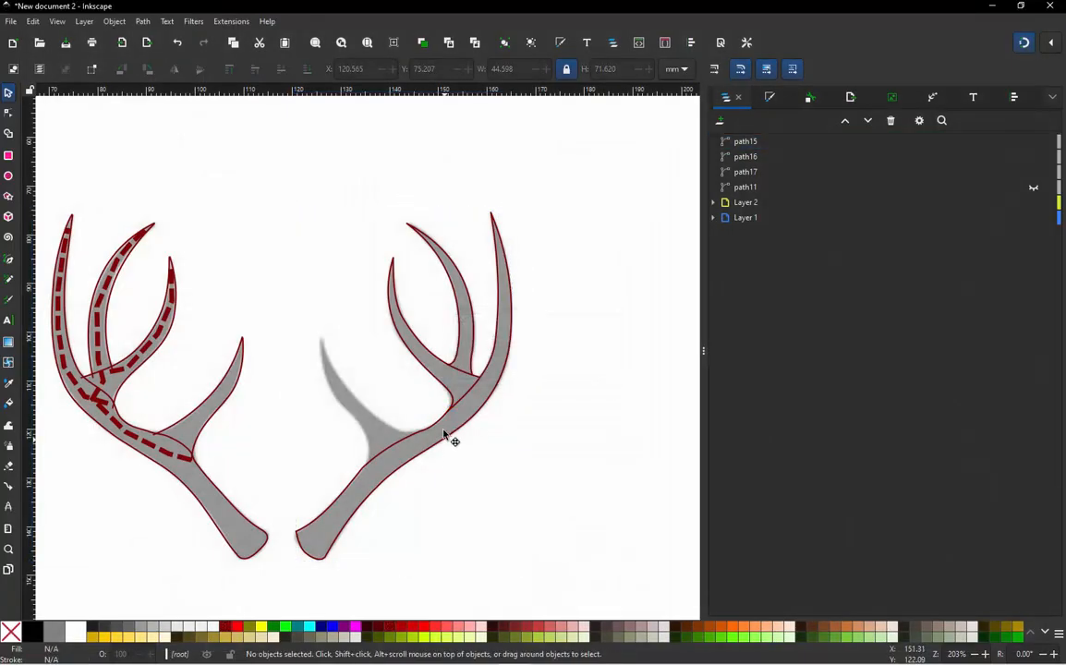
Test path15's inner-rail nodes between the tine junctions, undo the moves, and remove the stacked duplicate at the lower tine junction
click(442, 427)
mouse_move(443, 428)
mouse_down()
mouse_move(495, 445)
mouse_move(442, 447)
mouse_up()
key(Escape)
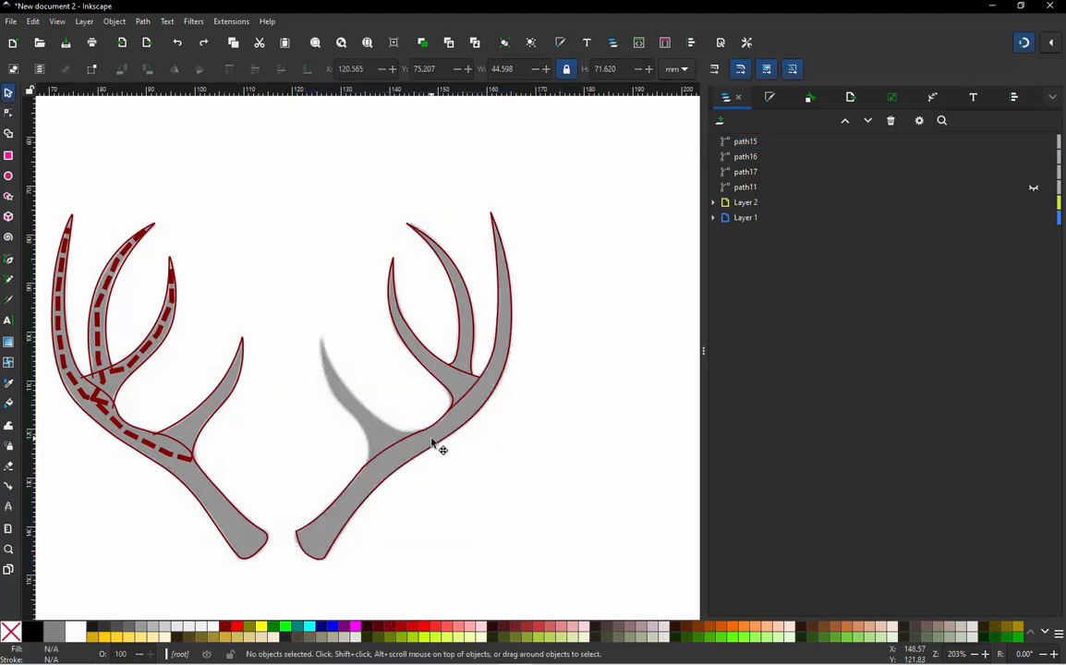
click(431, 436)
double_click(434, 441)
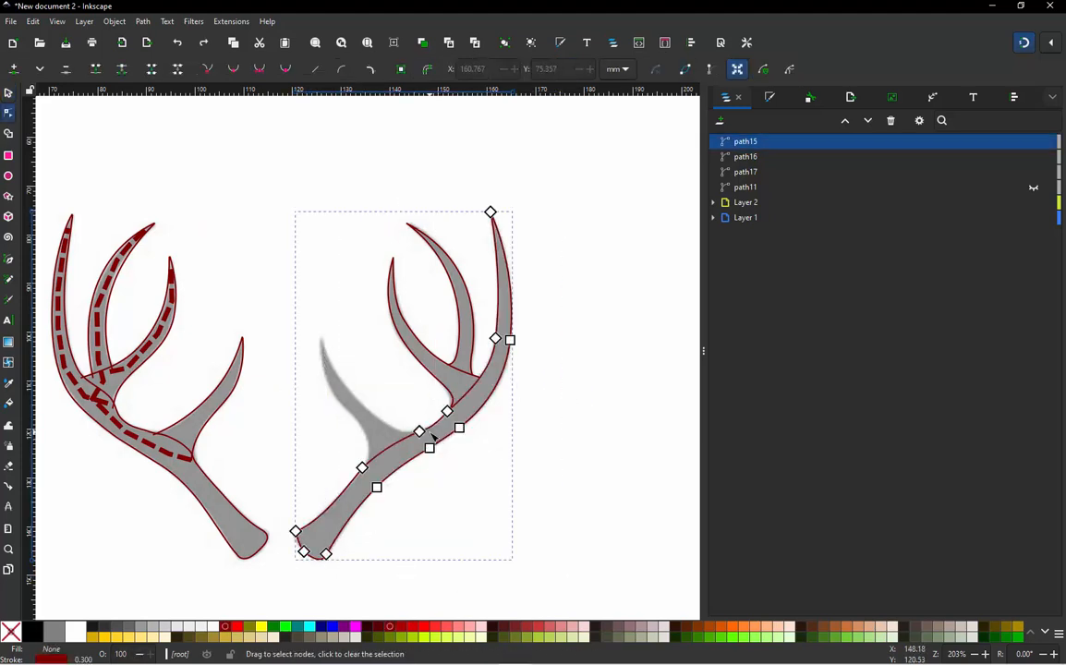
scroll(434, 441, up, 4)
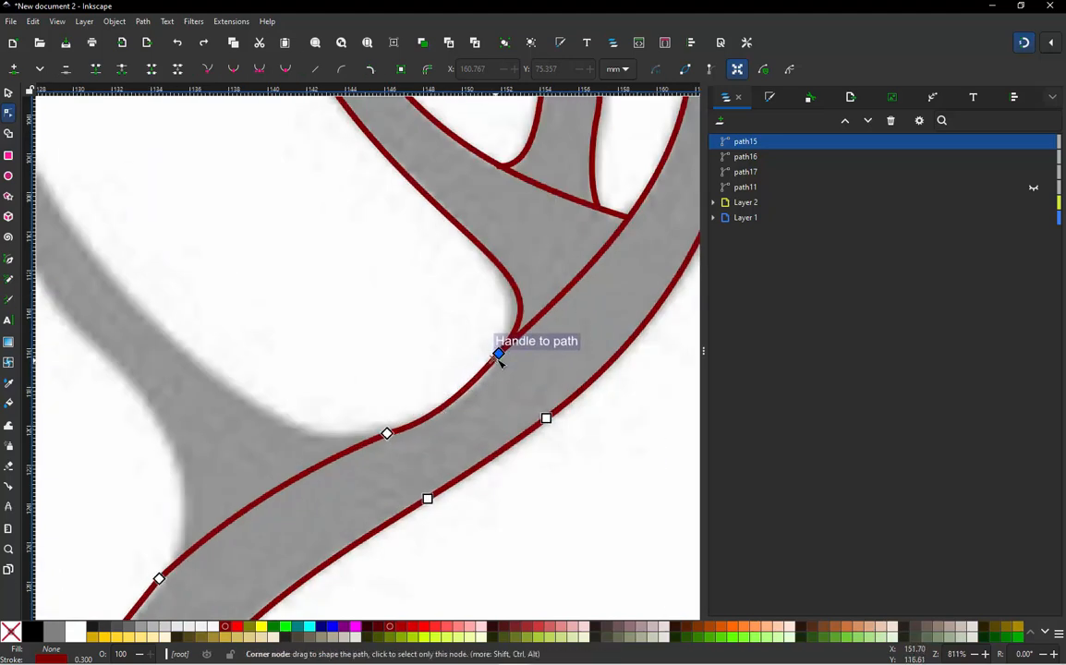
drag(498, 354, 445, 285)
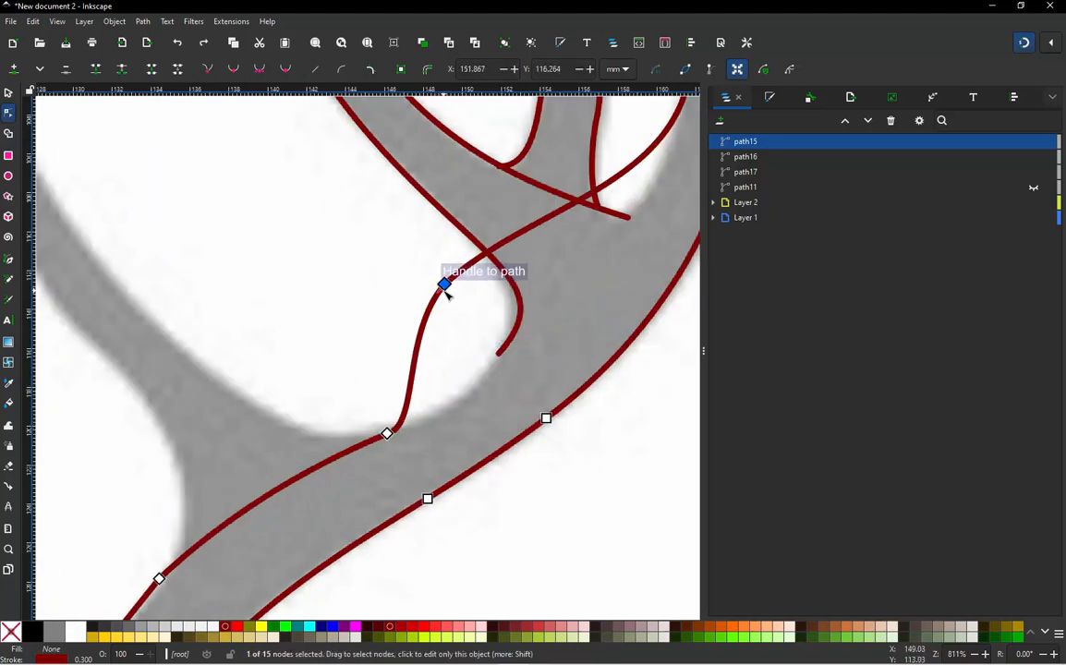
key(ctrl+z)
drag(389, 435, 329, 338)
key(ctrl+z)
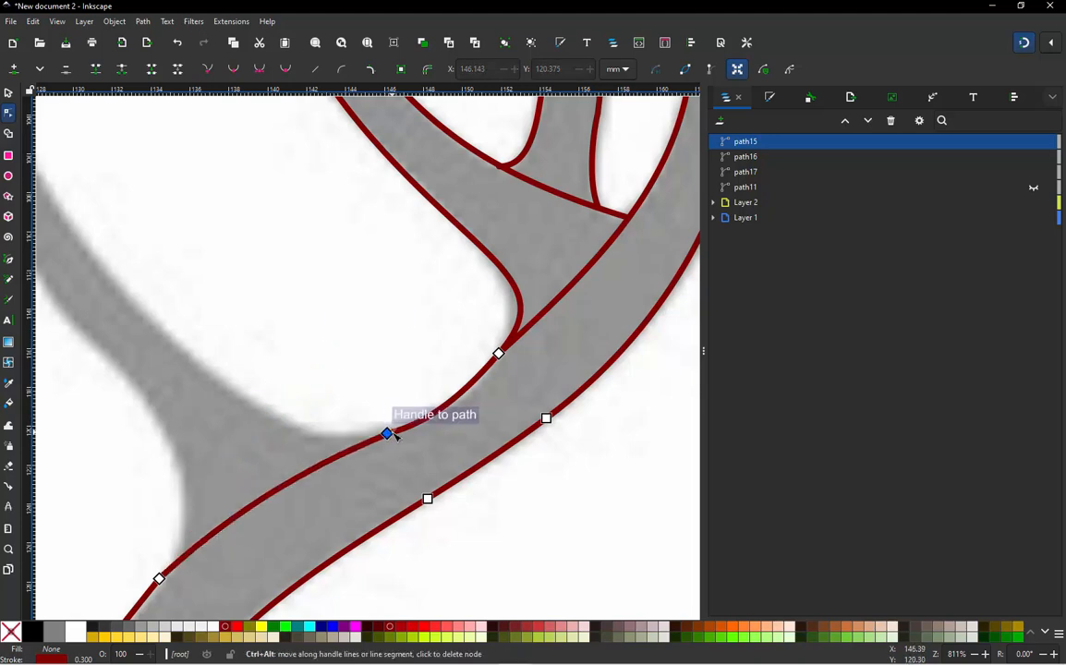
scroll(426, 351, down, 3)
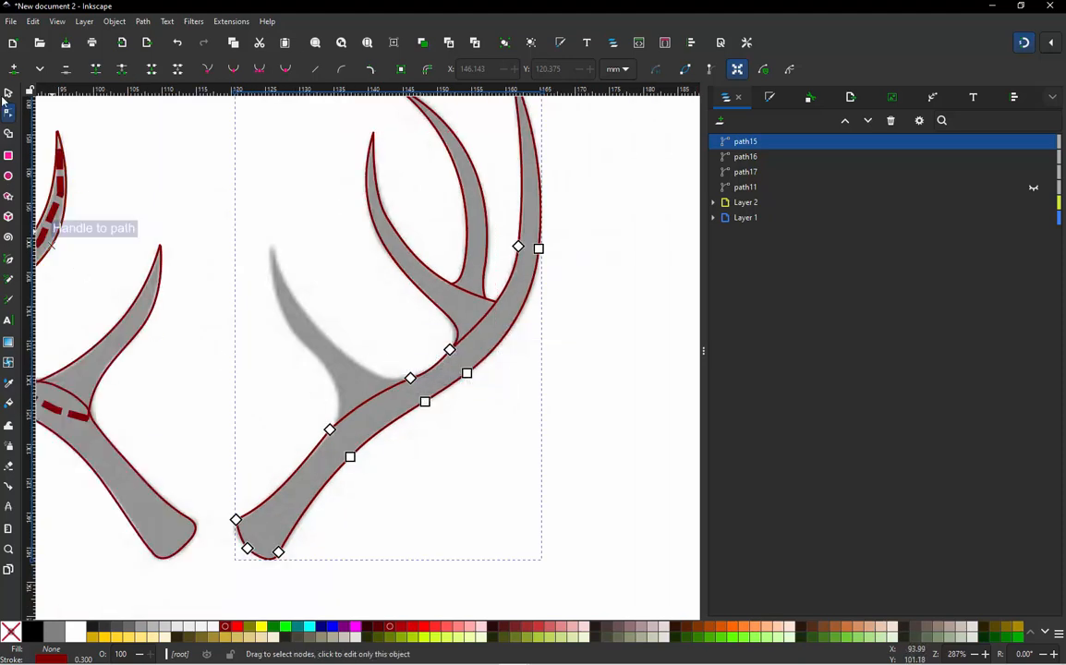
Preview path15's custom satin column in Embroidery Params with 0.4 mm zig-zag spacing and apply the settings
click(10, 93)
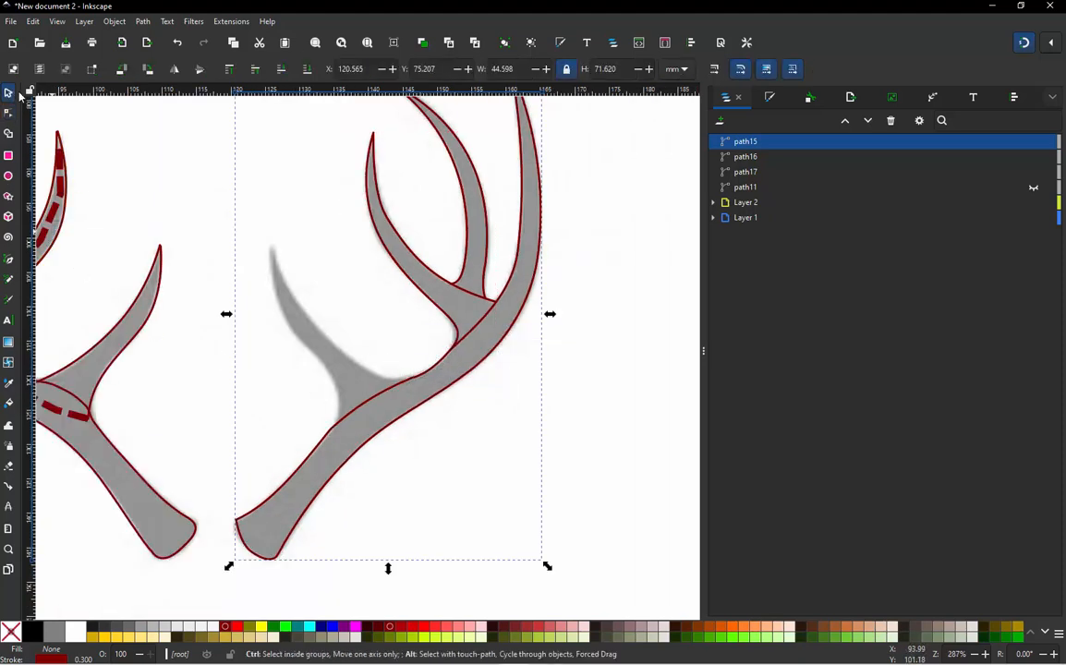
key(ctrl+c)
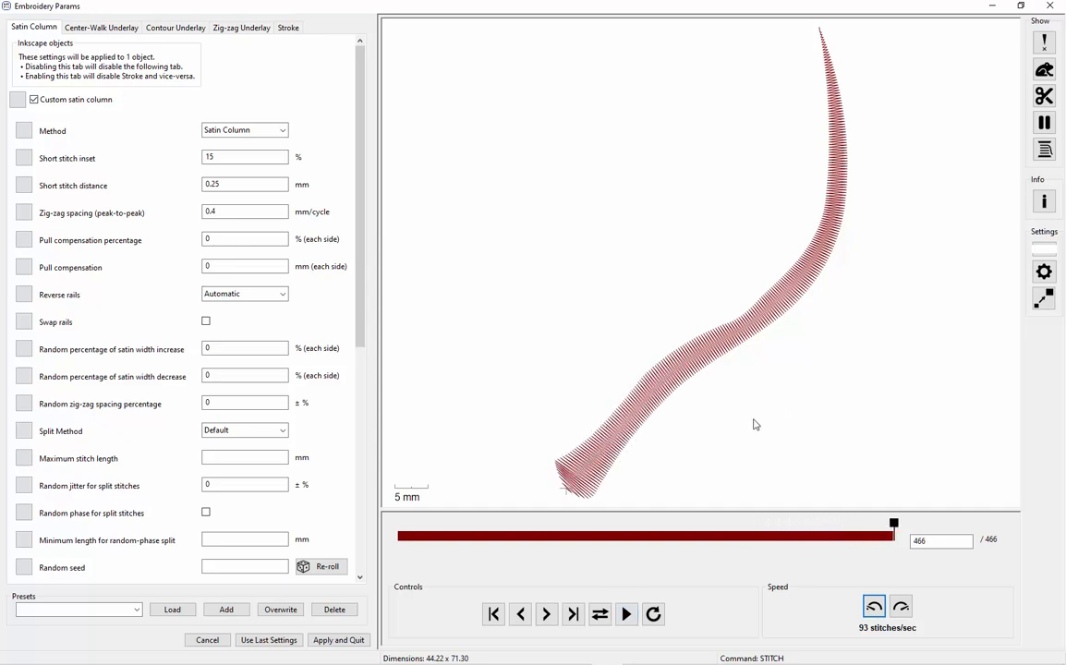
click(351, 650)
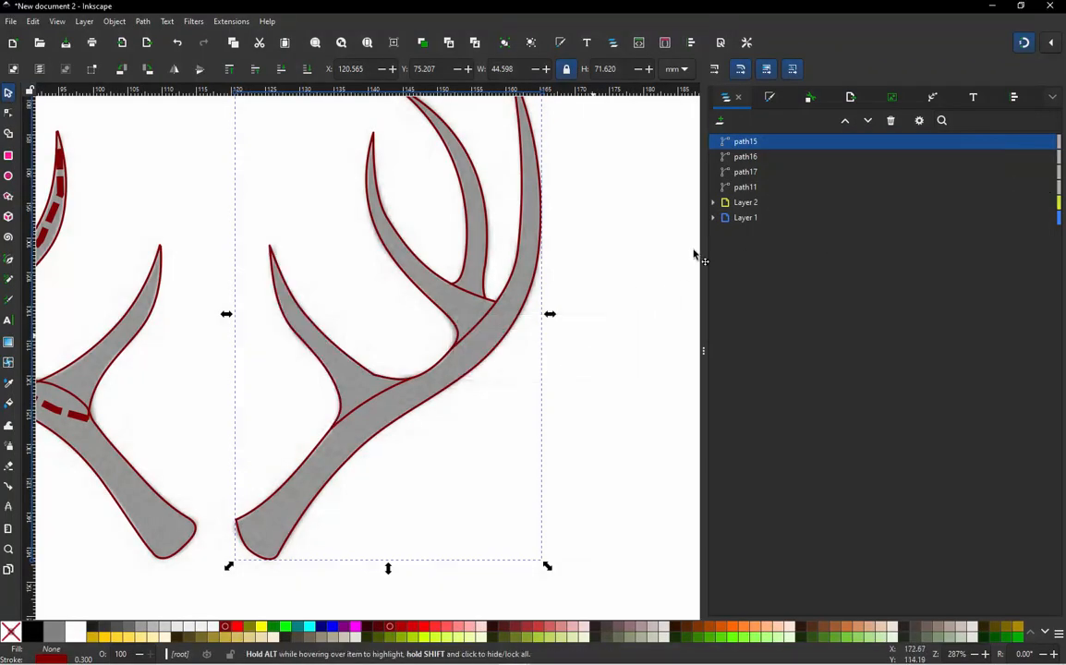
Make the hidden path11 visible again and clear the selection
click(631, 250)
scroll(552, 316, down, 1)
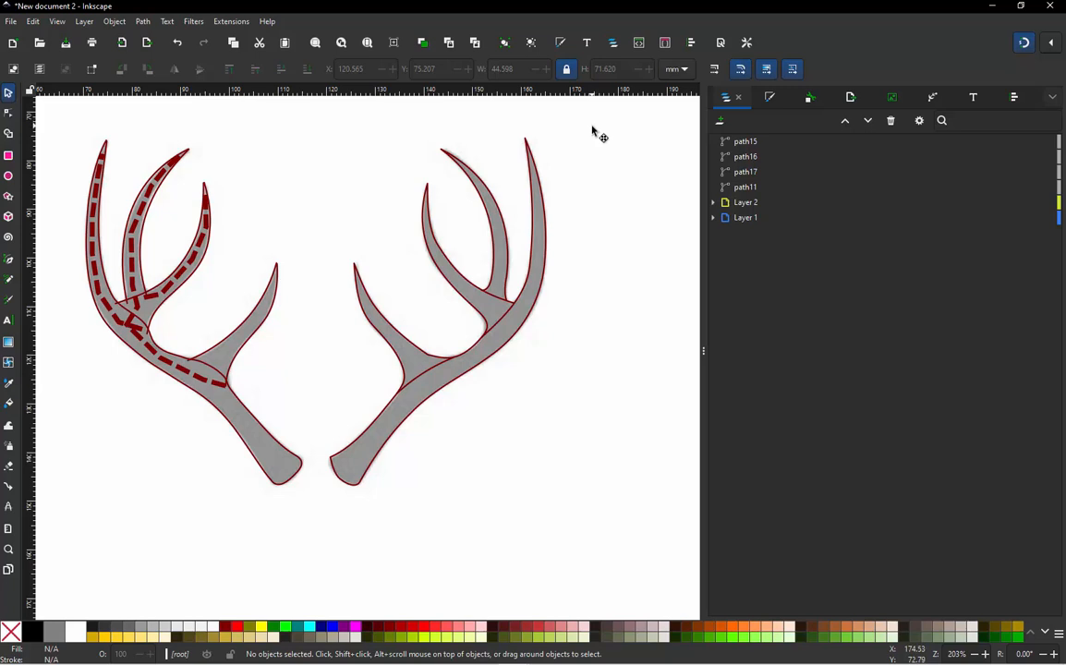
drag(592, 127, 578, 149)
Select path11, path16, path17 and path15 in that order and re-stack them in order of selection with Ink/Stitch
click(412, 346)
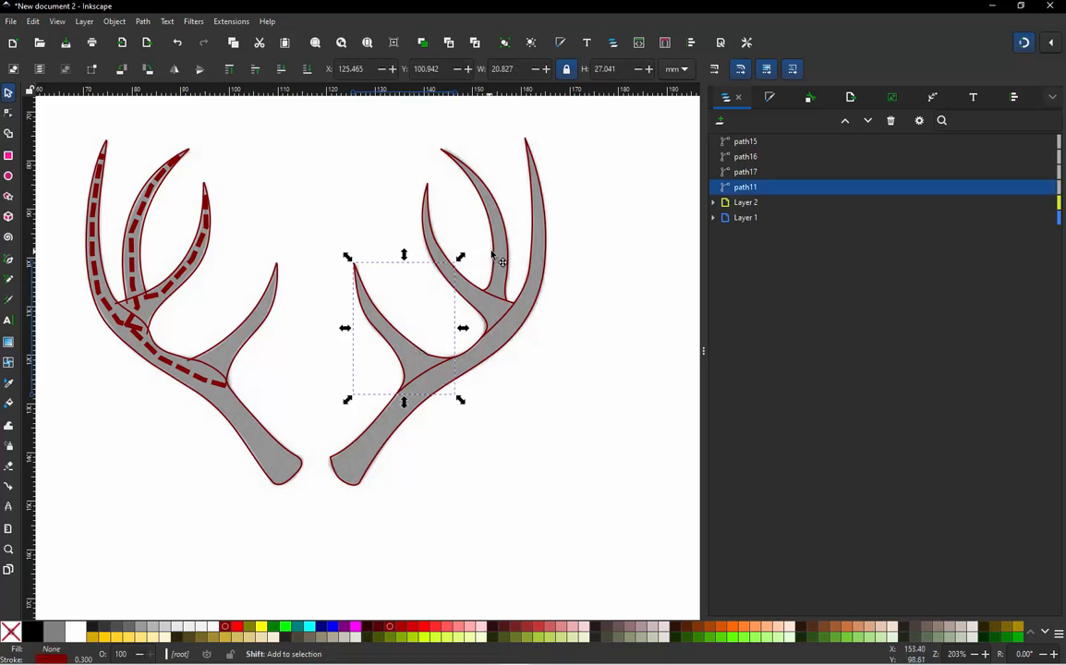
shift+click(494, 258)
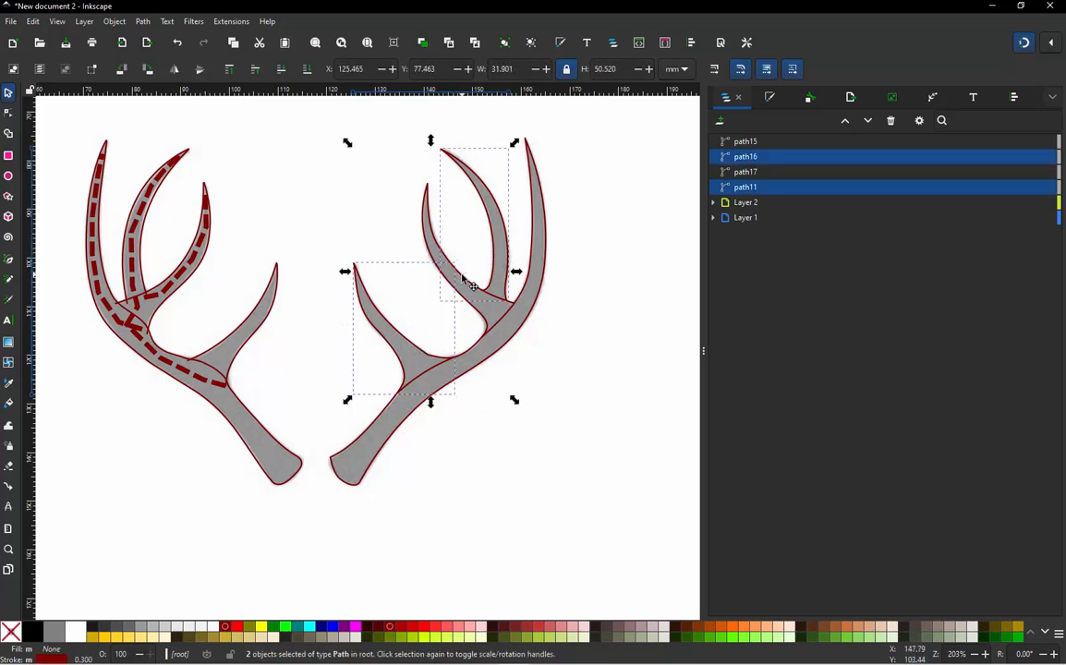
key(ctrl+a)
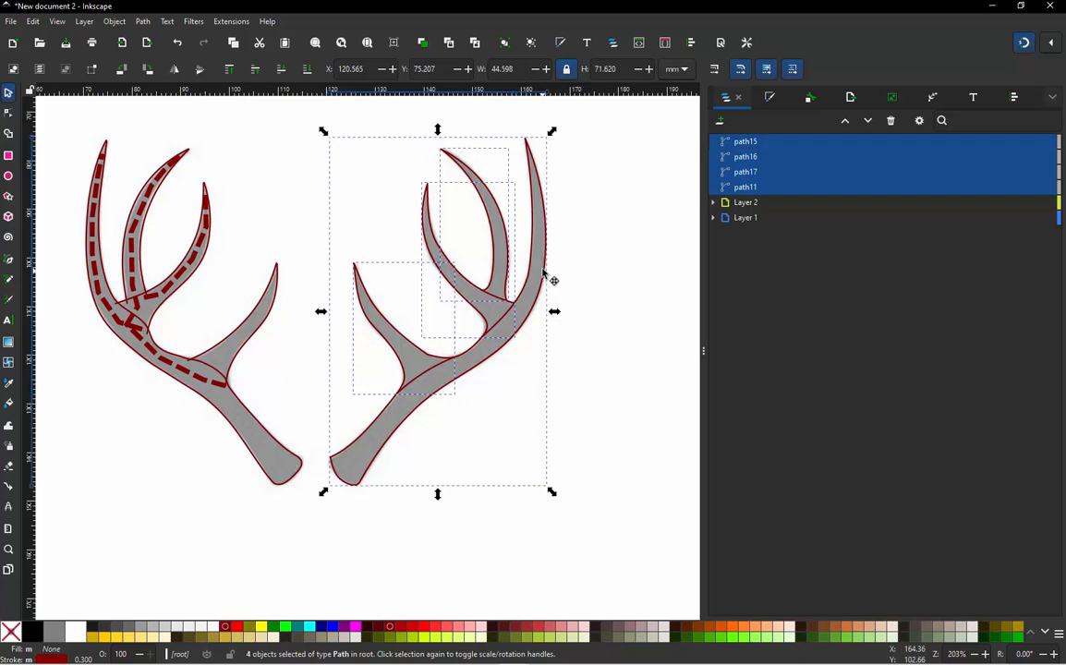
click(236, 23)
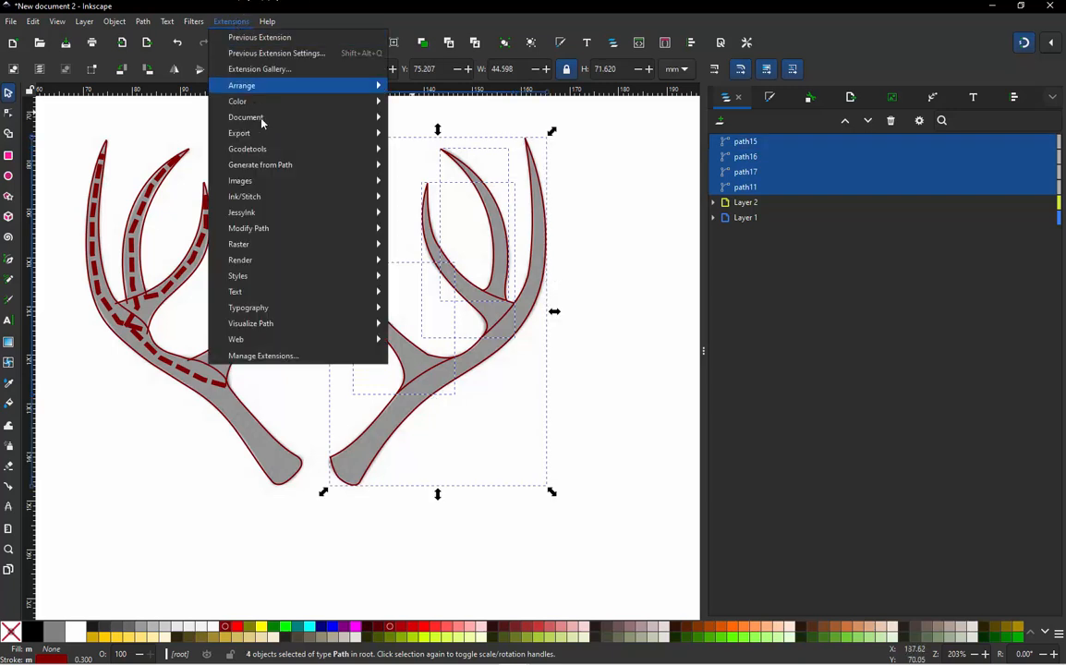
mouse_move(272, 196)
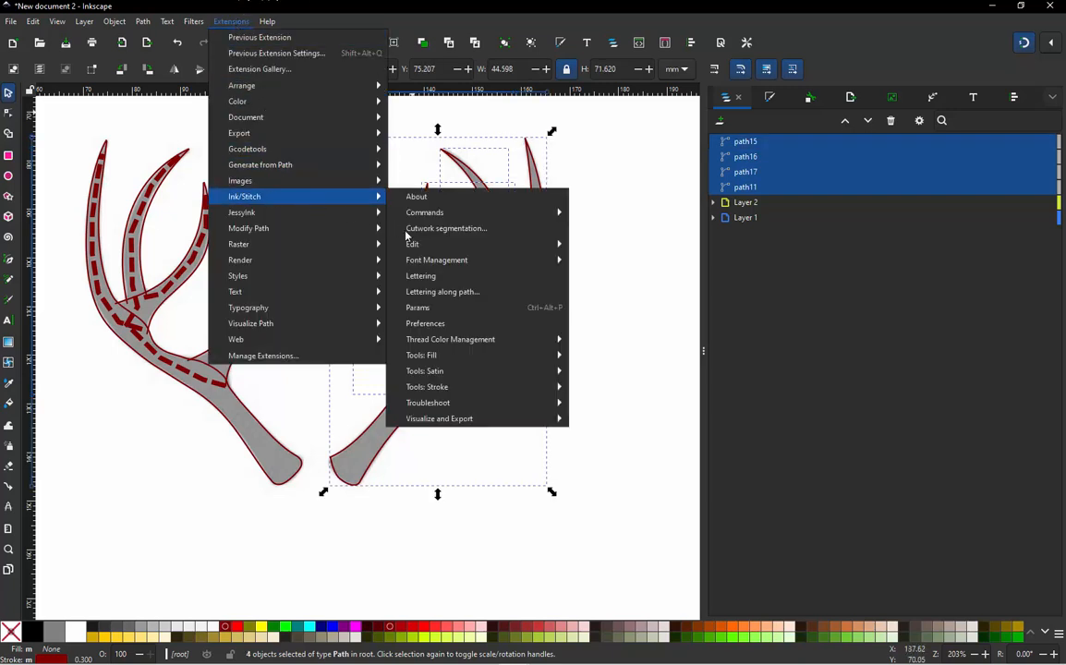
mouse_move(456, 257)
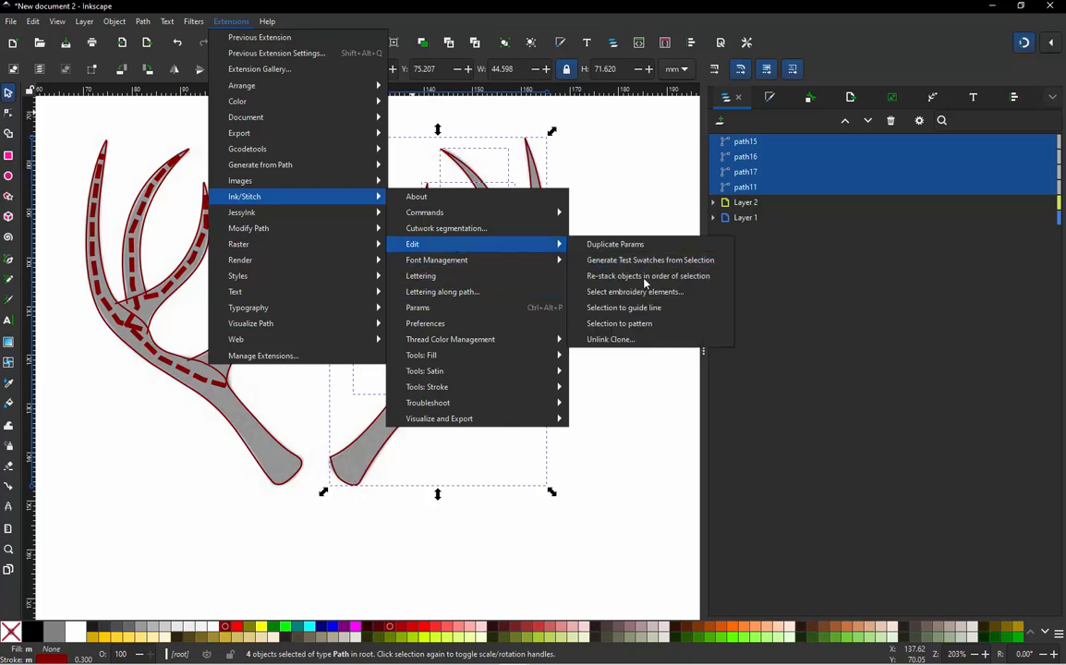
click(645, 277)
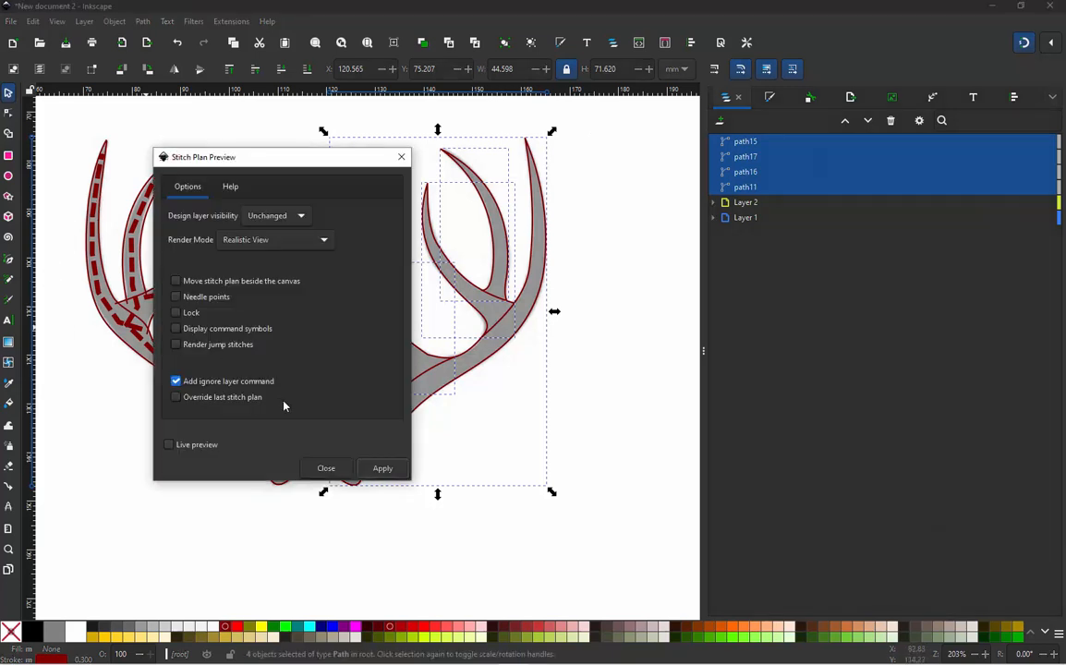
Generate a stitch plan preview in Realistic View with the ignore layer command added, and deselect the paths
click(382, 469)
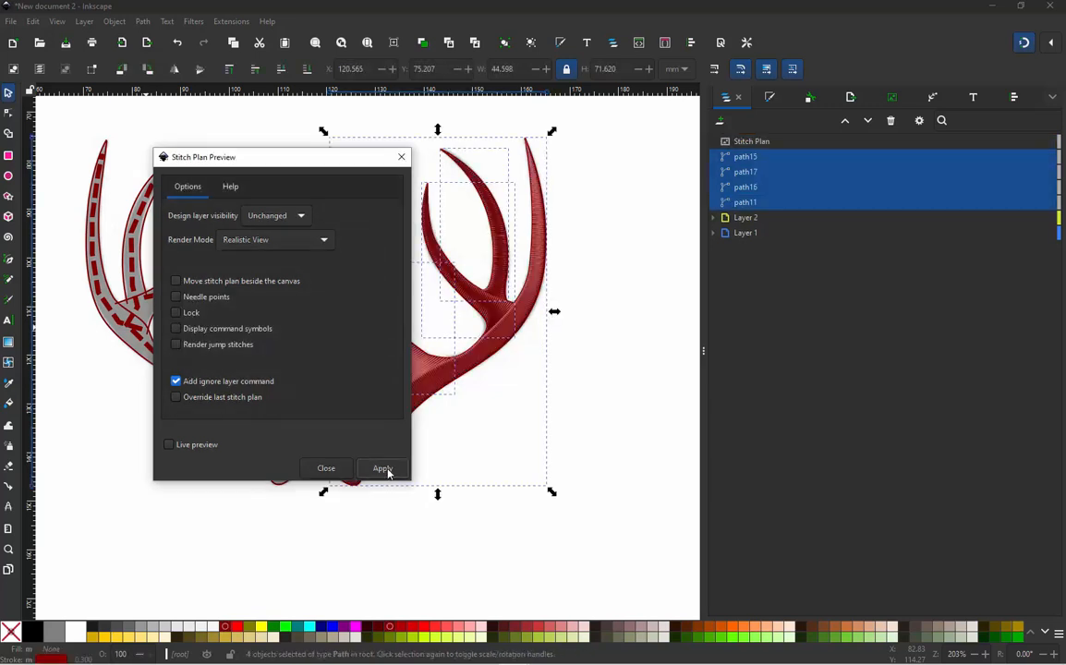
click(328, 468)
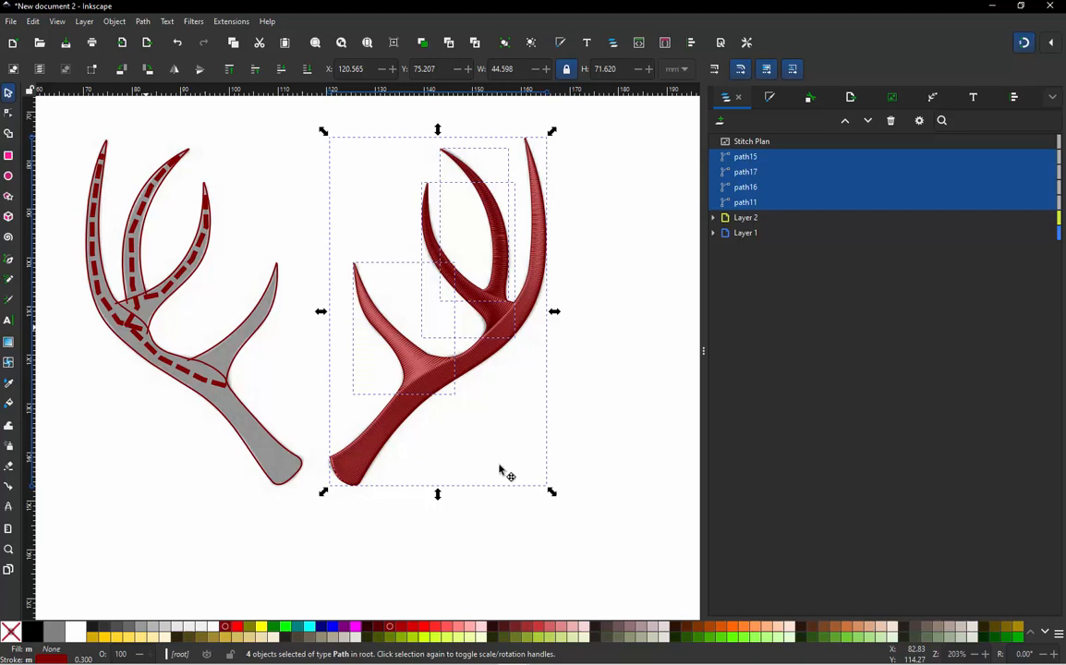
click(456, 523)
Examine the realistic stitch plan along the antler's beam, tines and junctions and compare it with the other antler
scroll(438, 273, up, 3)
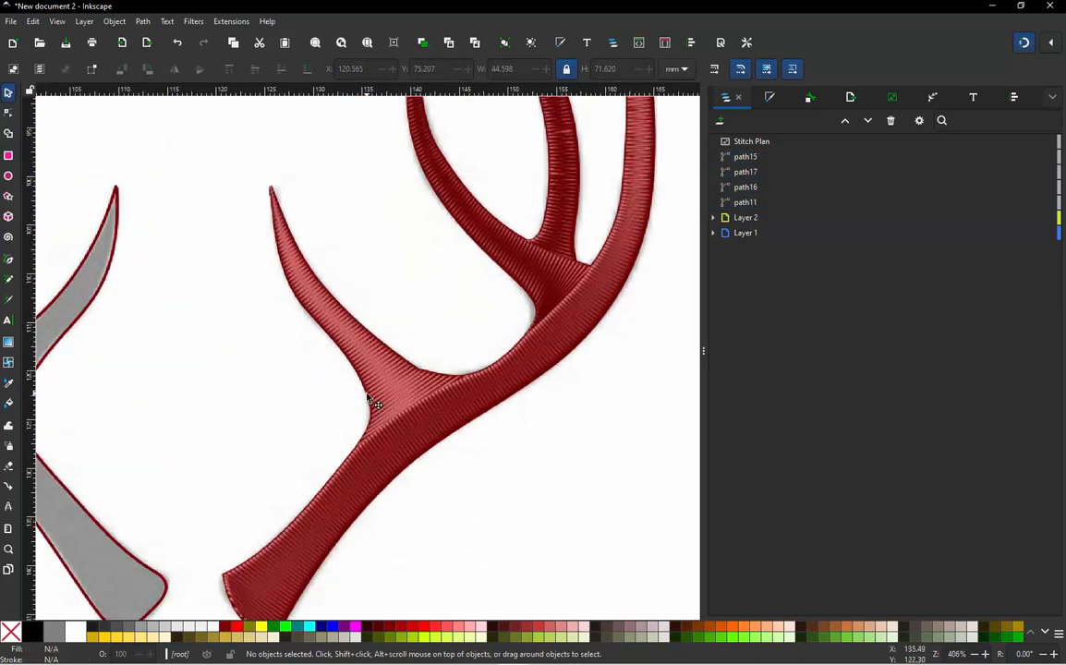
scroll(264, 326, down, 3)
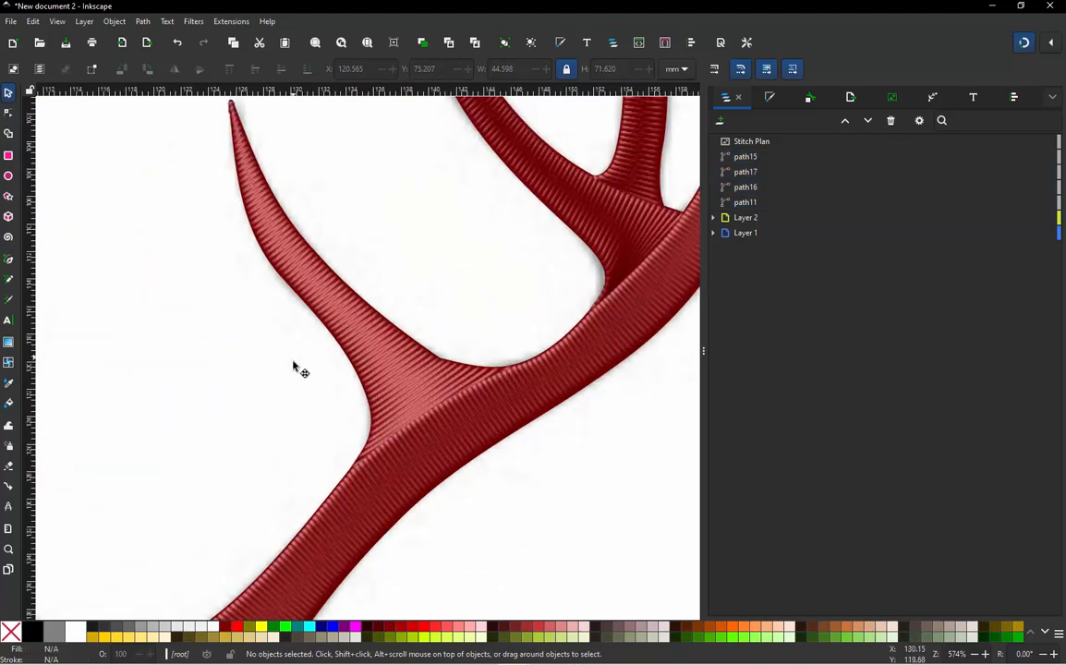
scroll(365, 129, up, 3)
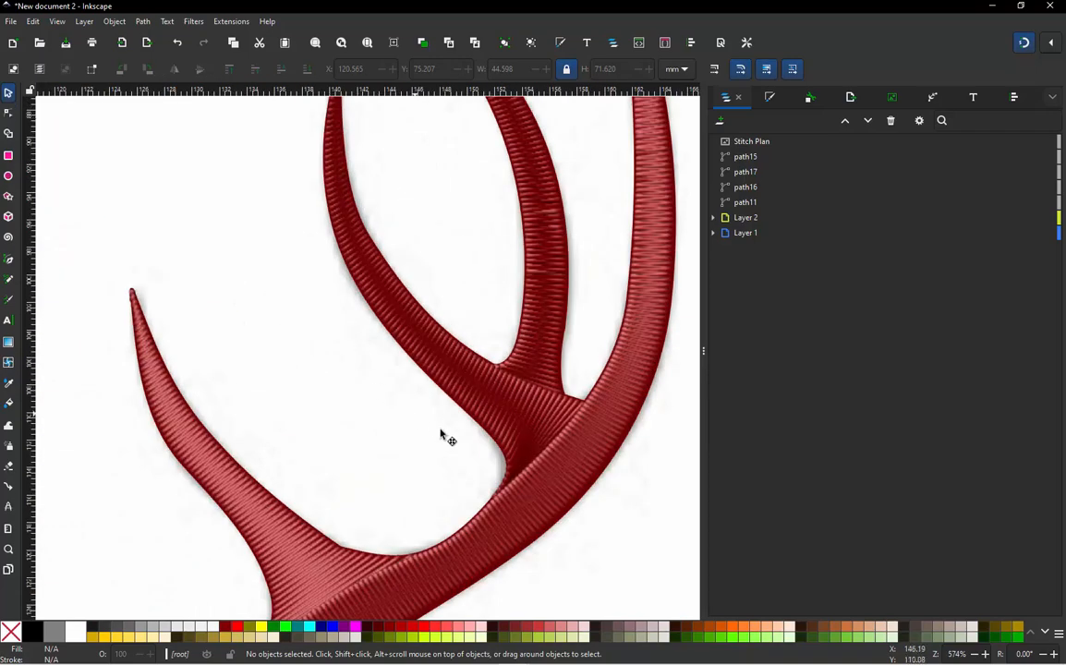
scroll(448, 439, down, 1)
scroll(434, 148, up, 2)
scroll(404, 155, down, 3)
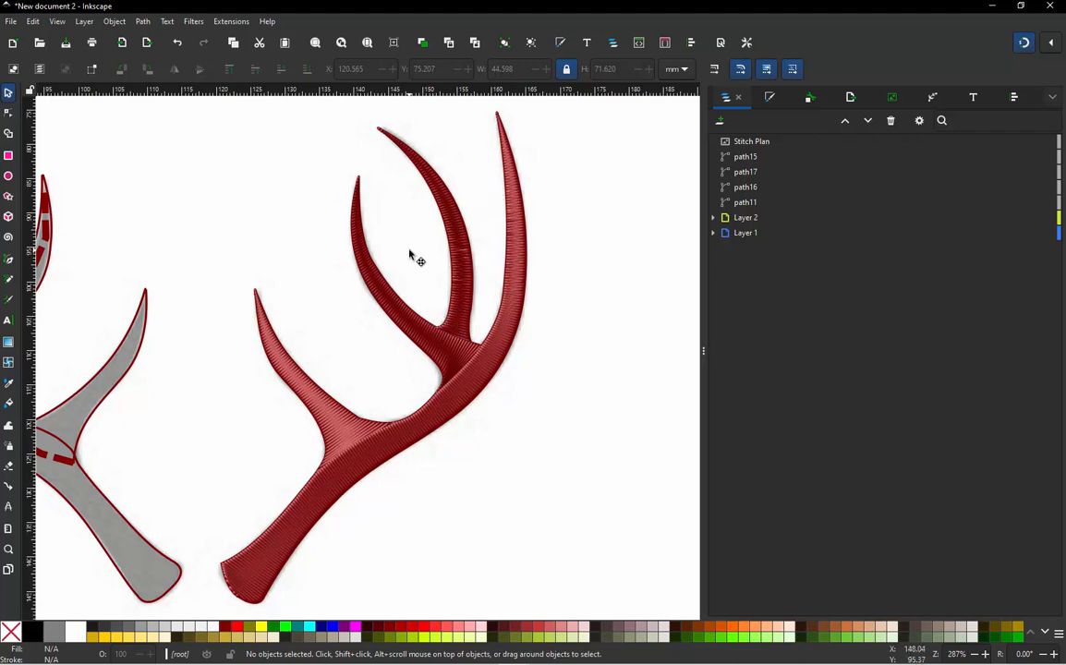
ctrl+scroll(395, 363, up, 1)
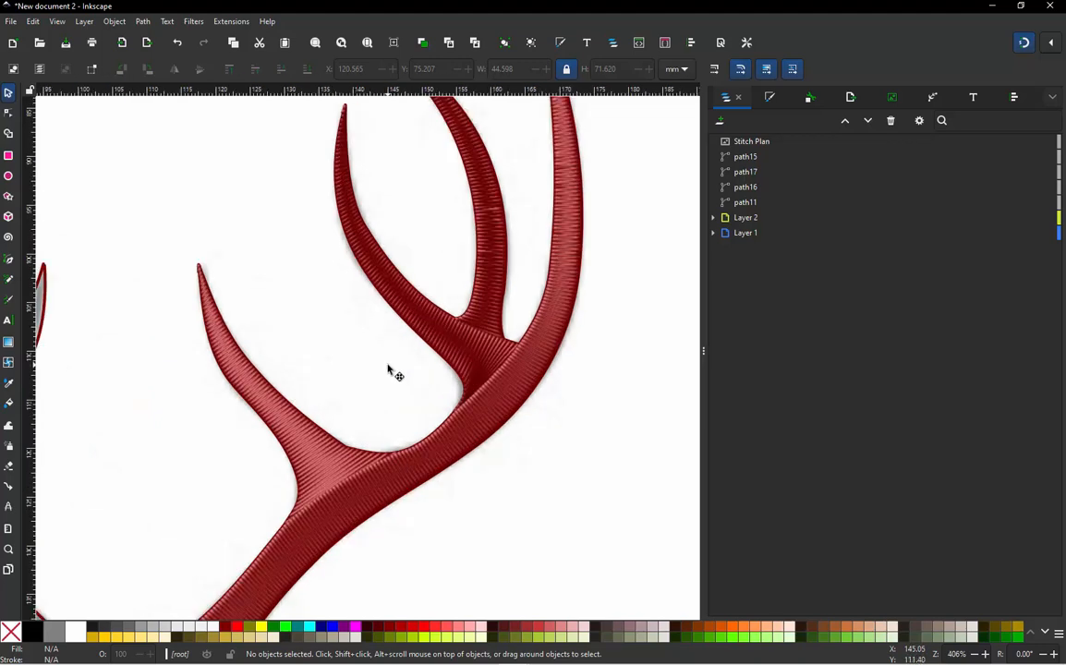
ctrl+scroll(389, 369, down, 2)
ctrl+scroll(153, 411, down, 1)
ctrl+scroll(40, 387, up, 2)
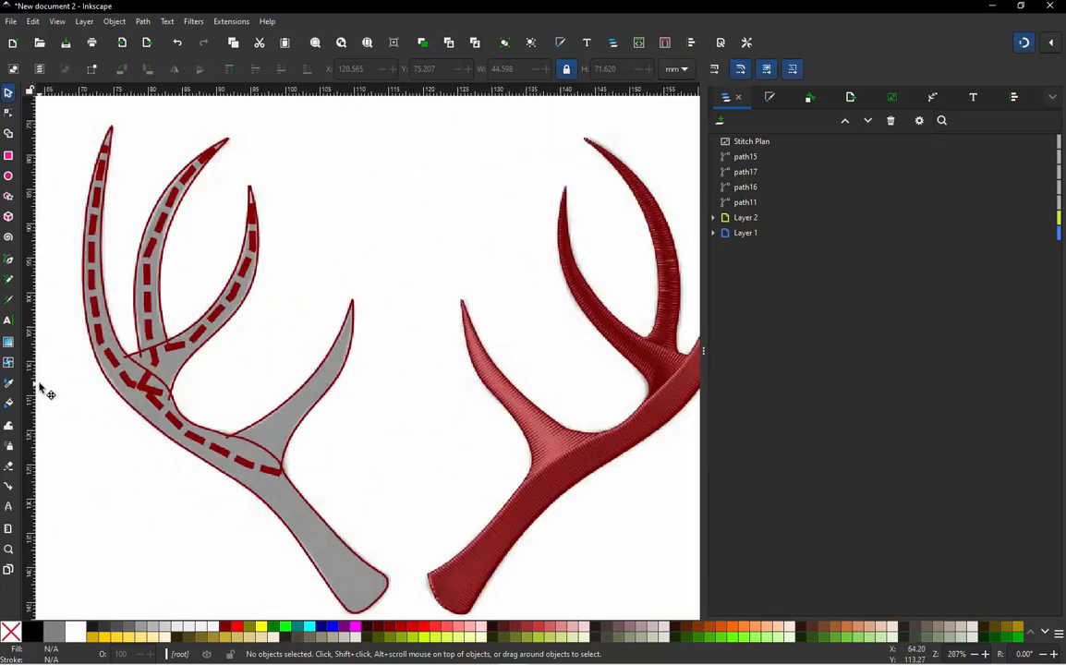
Generate a Realistic View stitch plan preview of the seven left antler paths with the ignore layer command added, and clear the selection
ctrl+scroll(349, 326, down, 1)
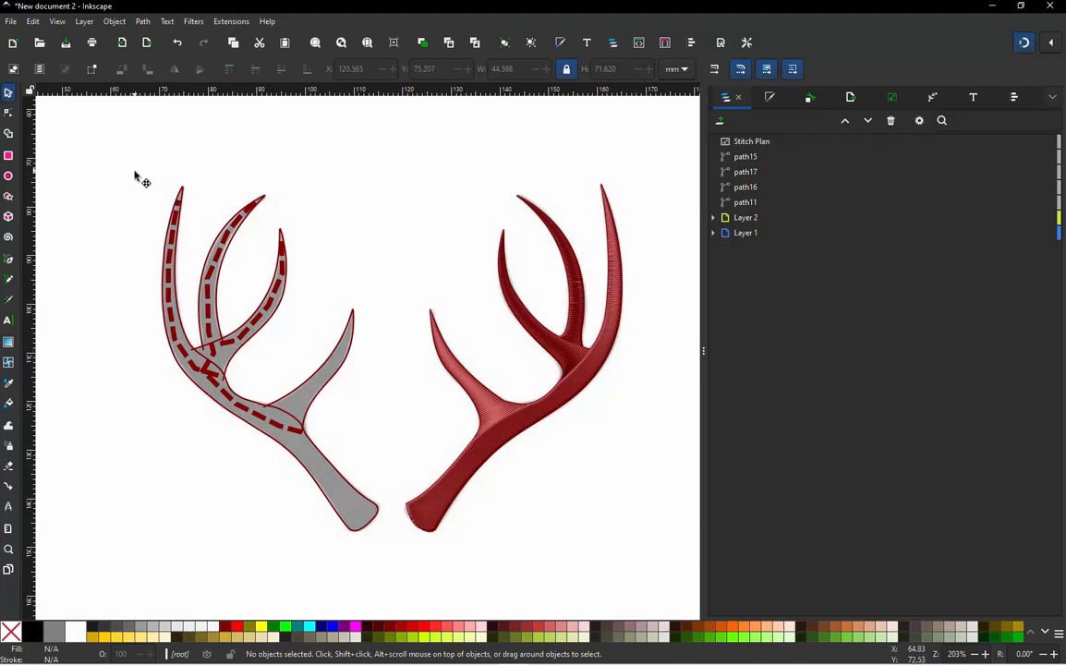
drag(128, 166, 401, 557)
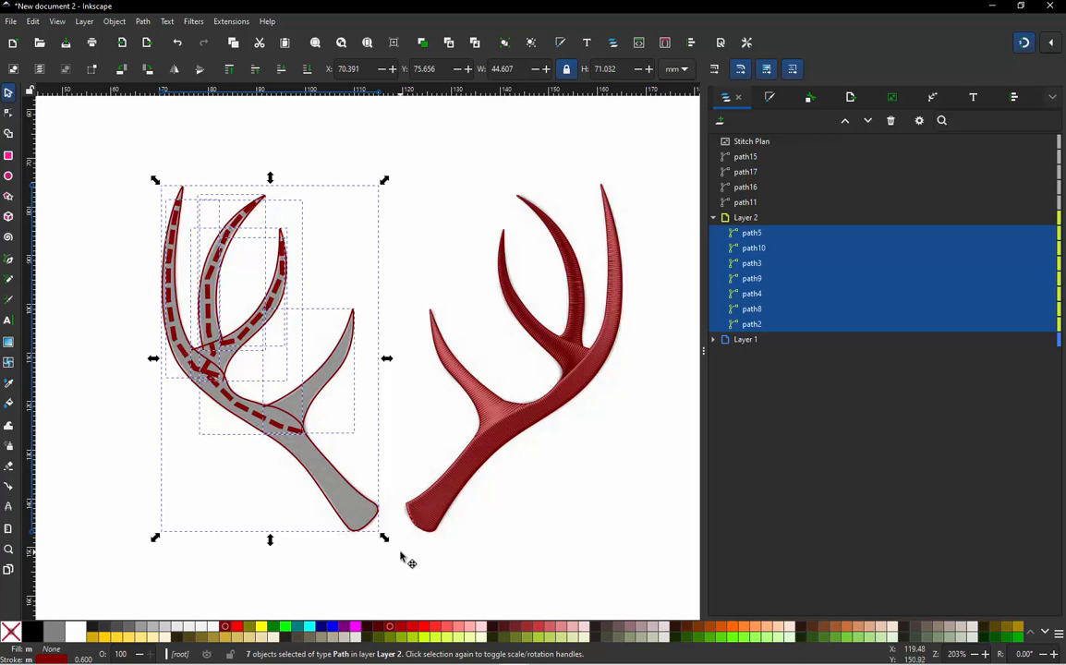
key(alt+shift+q)
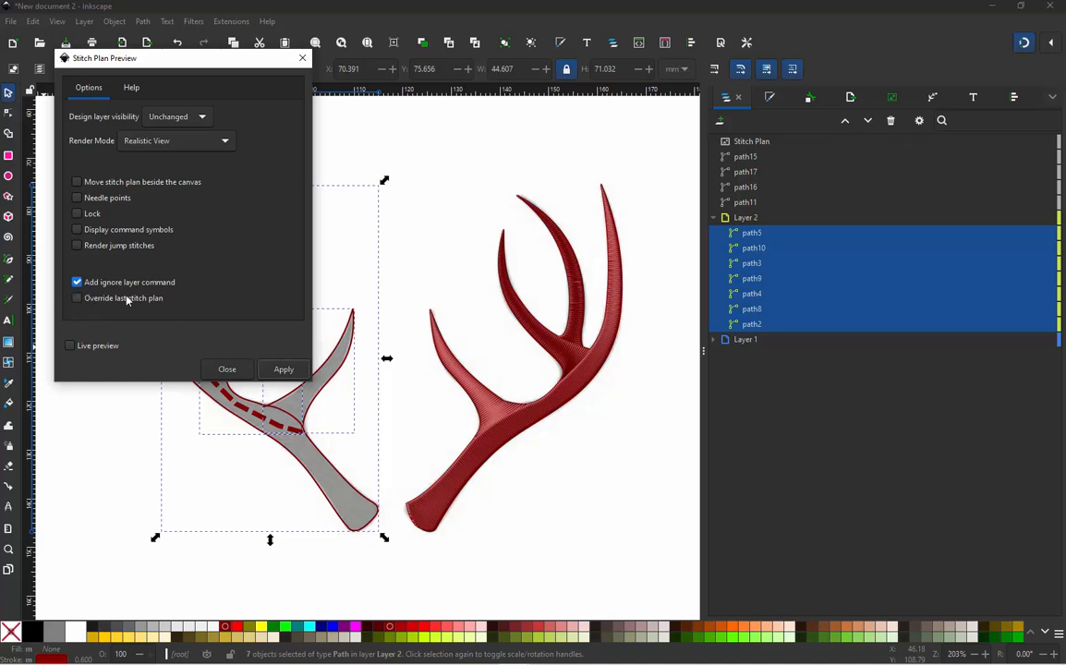
click(284, 370)
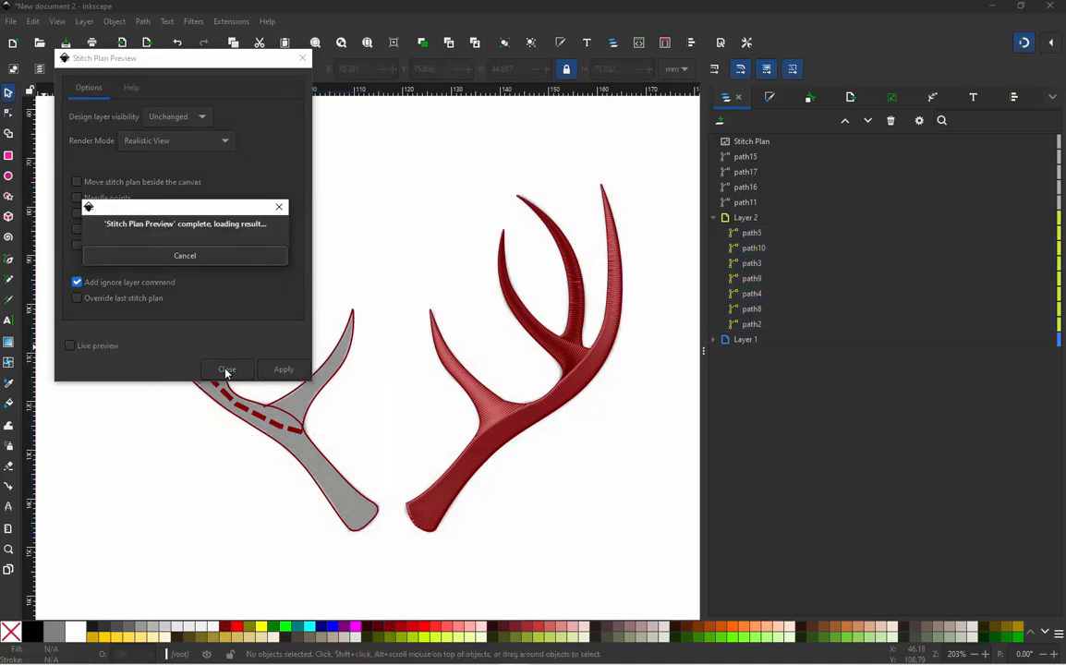
click(227, 369)
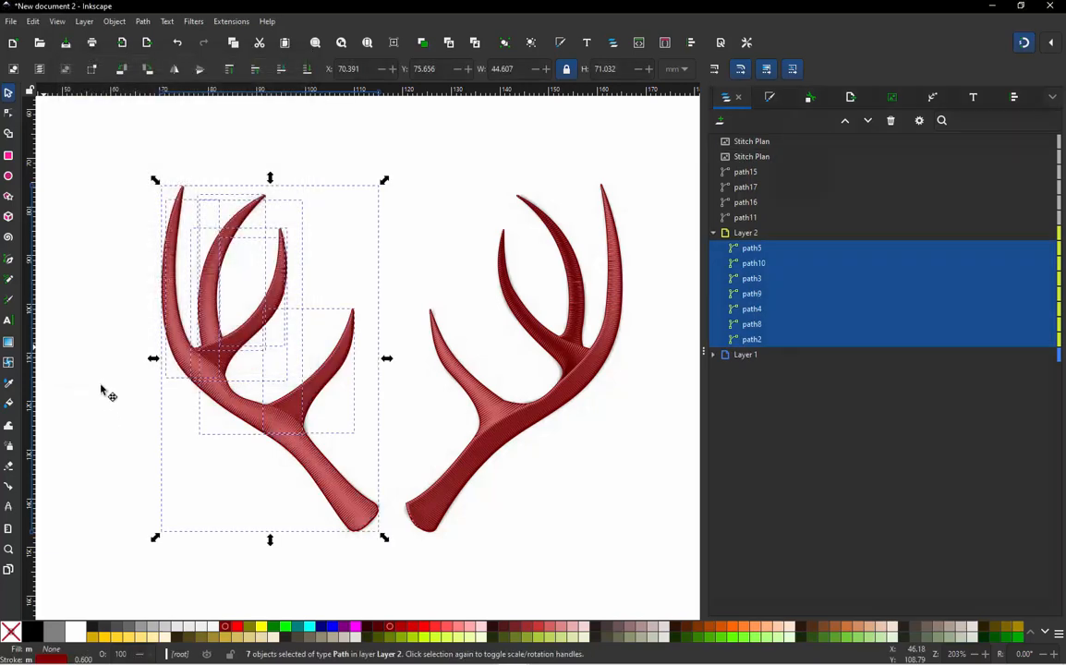
click(104, 391)
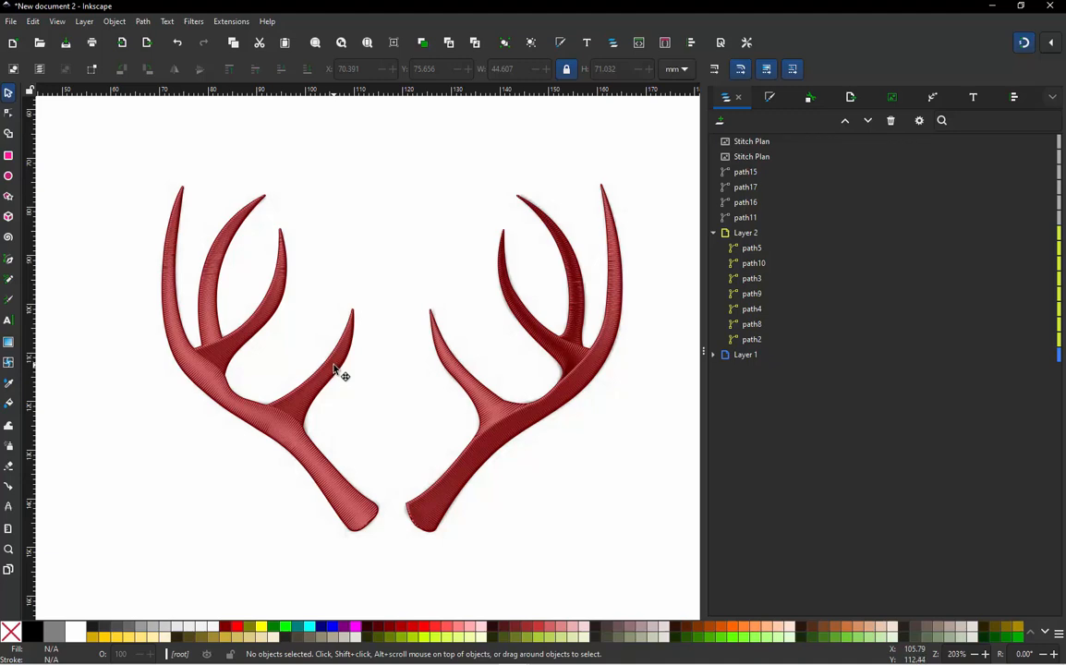
Delete the stitch plan preview images of both antlers
click(339, 372)
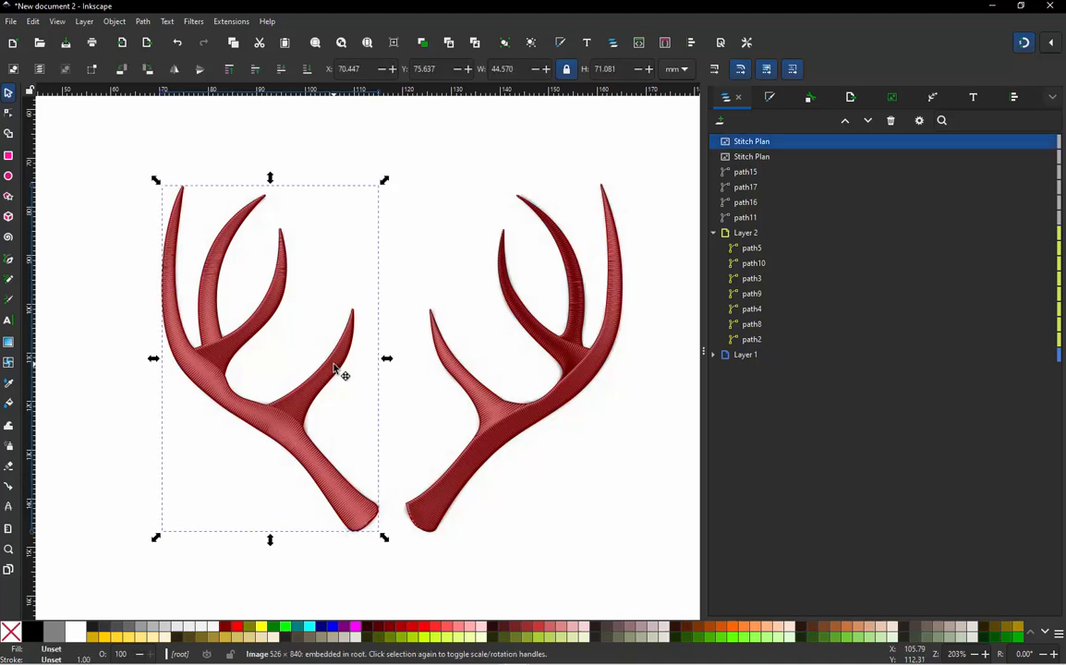
key(Delete)
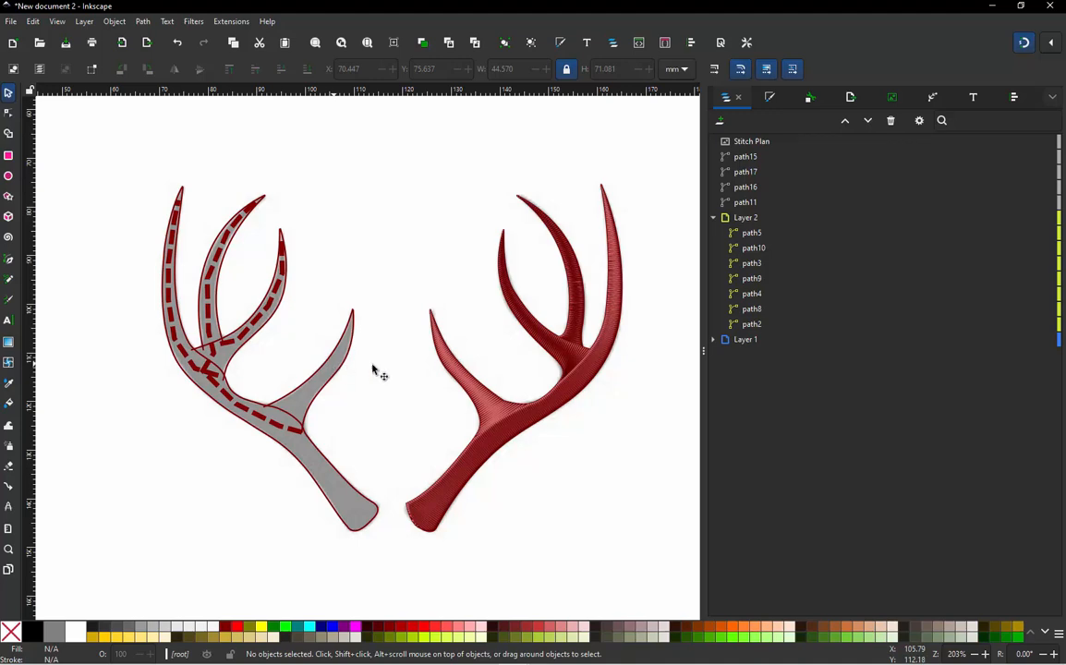
click(497, 422)
key(Delete)
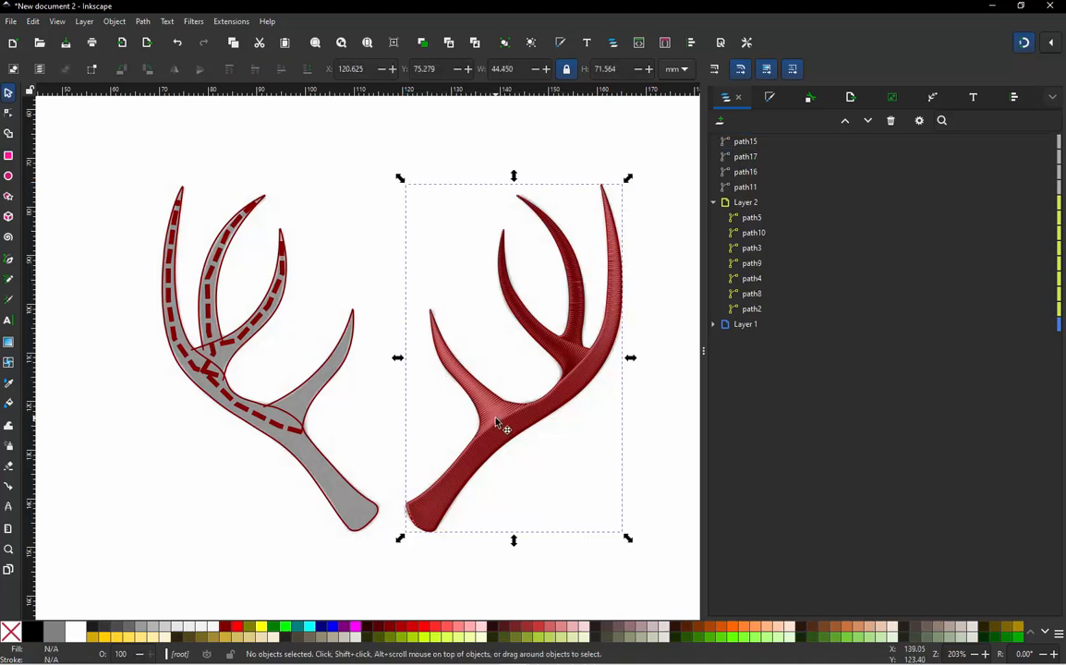
Select path15, path17, path16 and path11 over the right antler and delete them
scroll(432, 225, down, 1)
drag(585, 187, 392, 509)
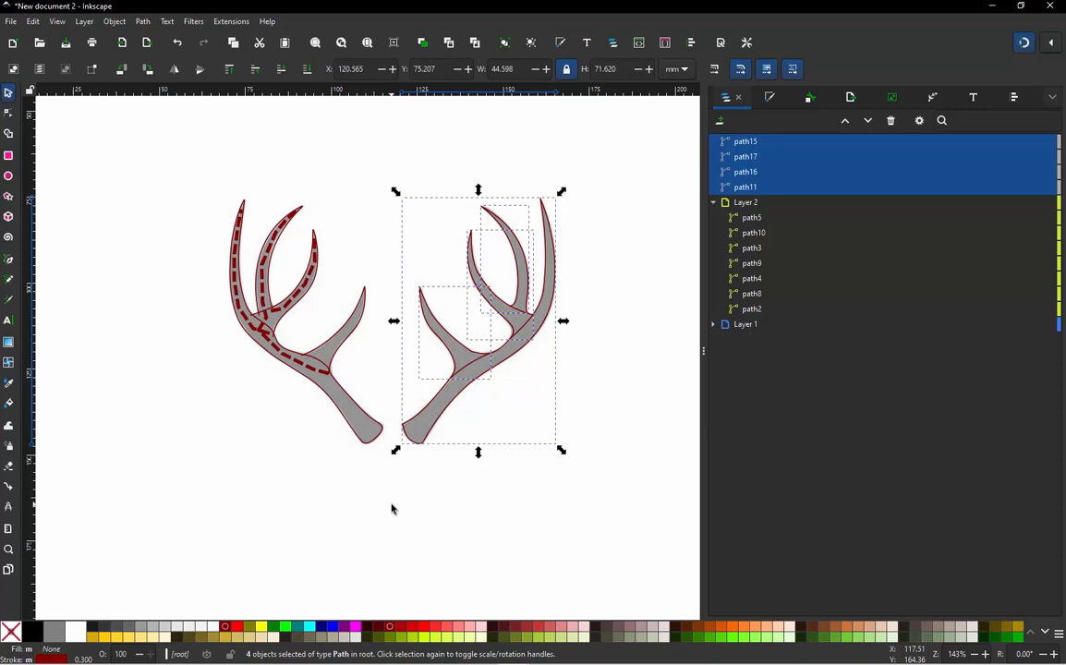
key(Delete)
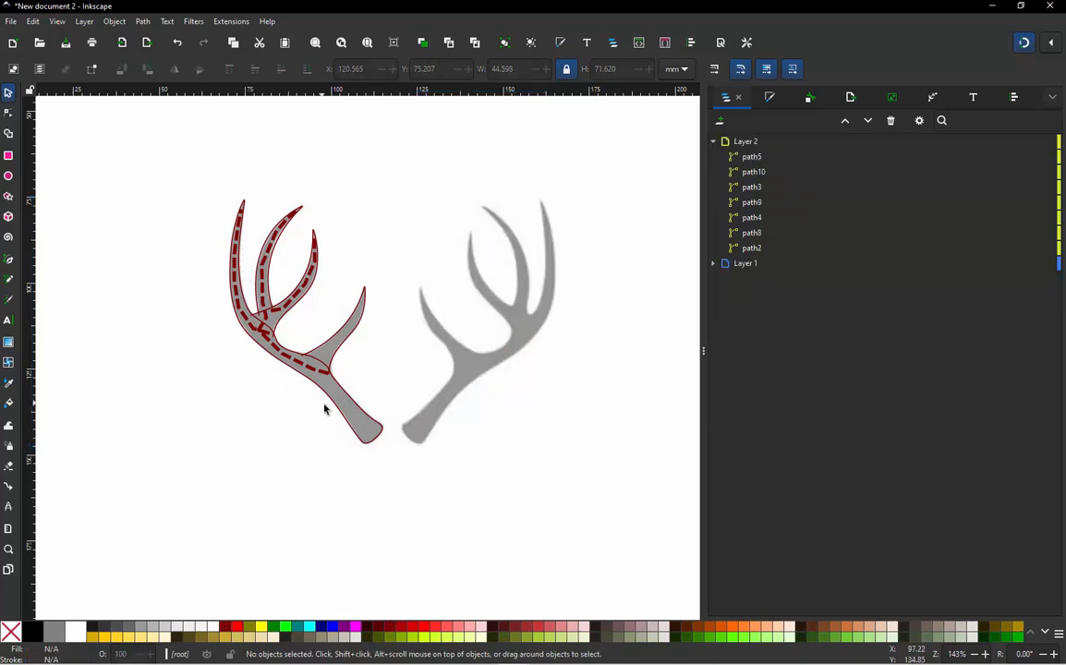
Duplicate the seven left antler paths and flip the copies horizontally
drag(197, 179, 418, 503)
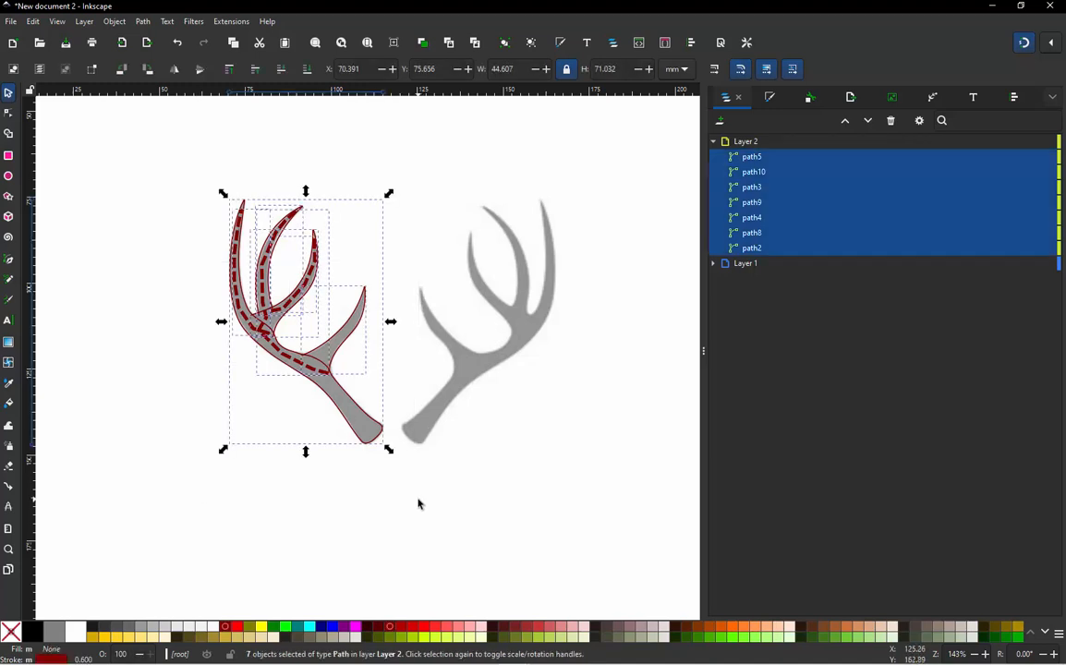
key(ctrl)
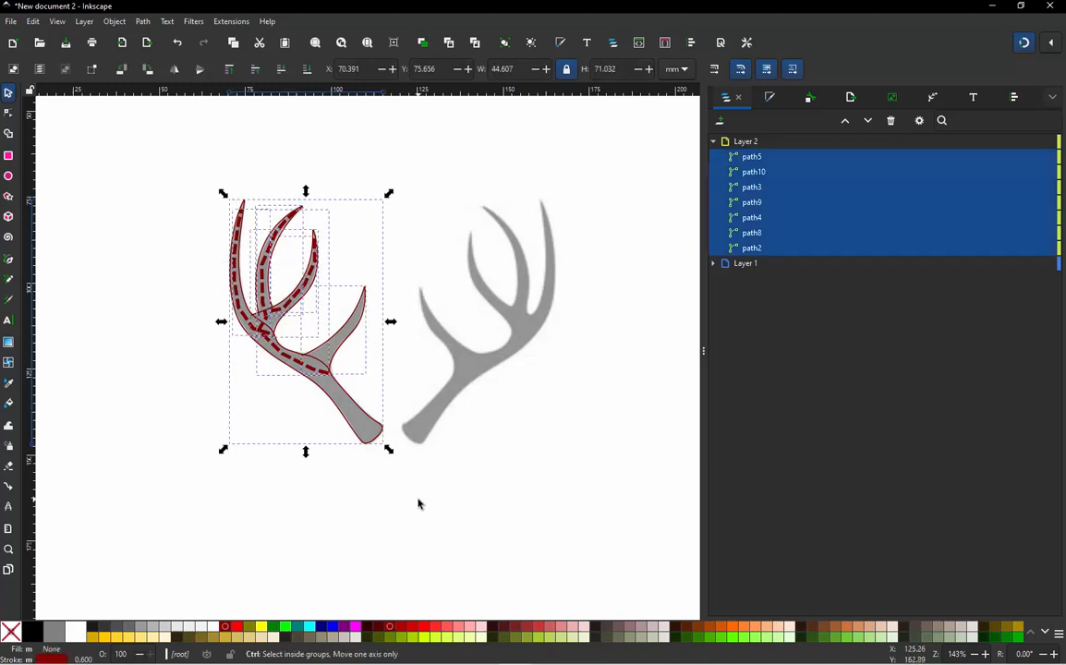
right_click(347, 428)
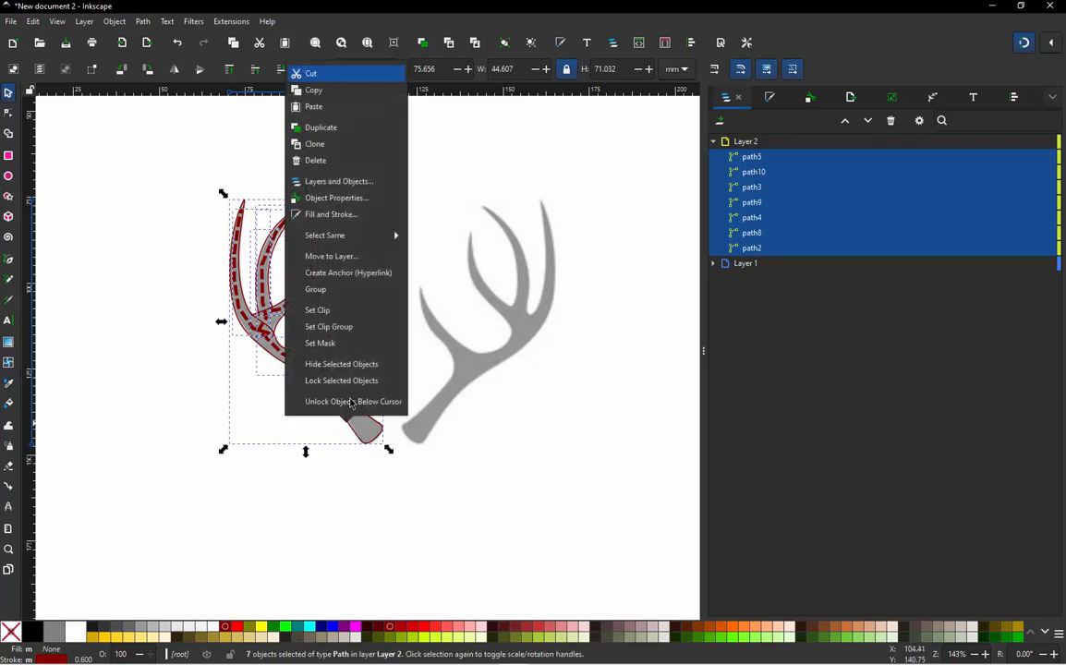
click(330, 130)
key(h)
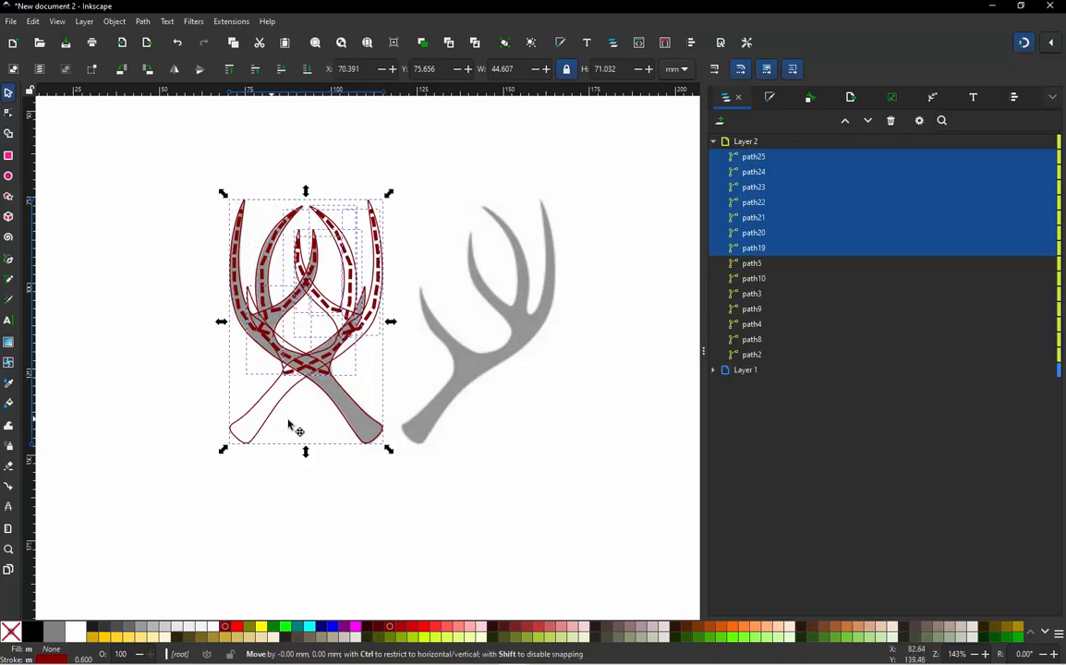
Move the mirrored antler paths onto the right antler of the reference image, check the alignment at its base and clear the selection
drag(286, 427, 423, 444)
scroll(442, 442, up, 5)
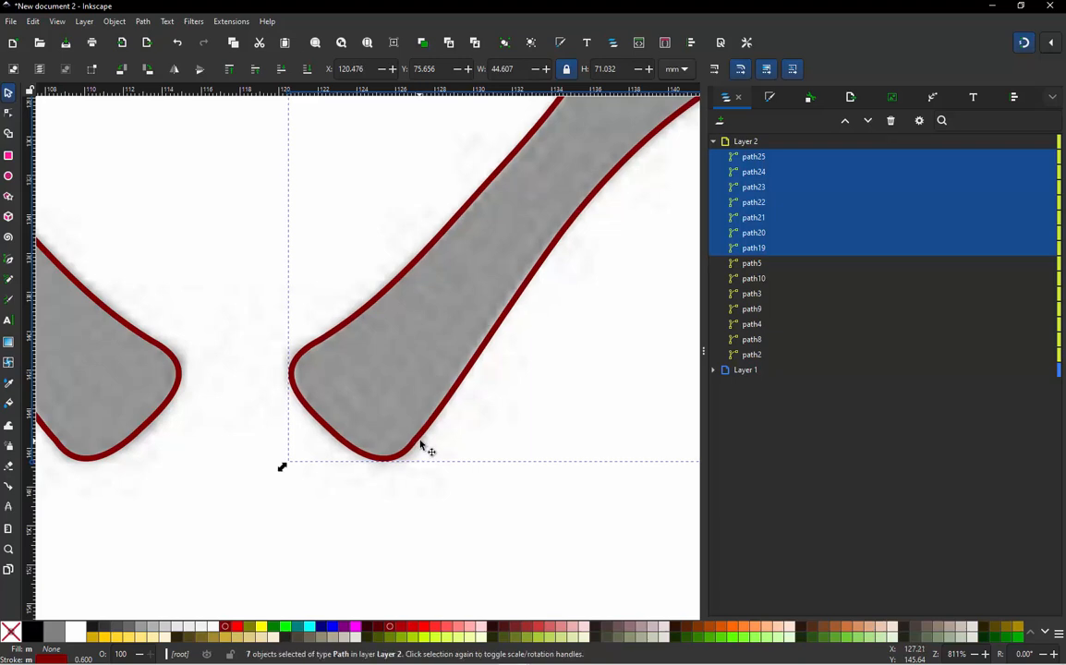
scroll(400, 501, down, 4)
click(393, 498)
scroll(320, 390, down, 2)
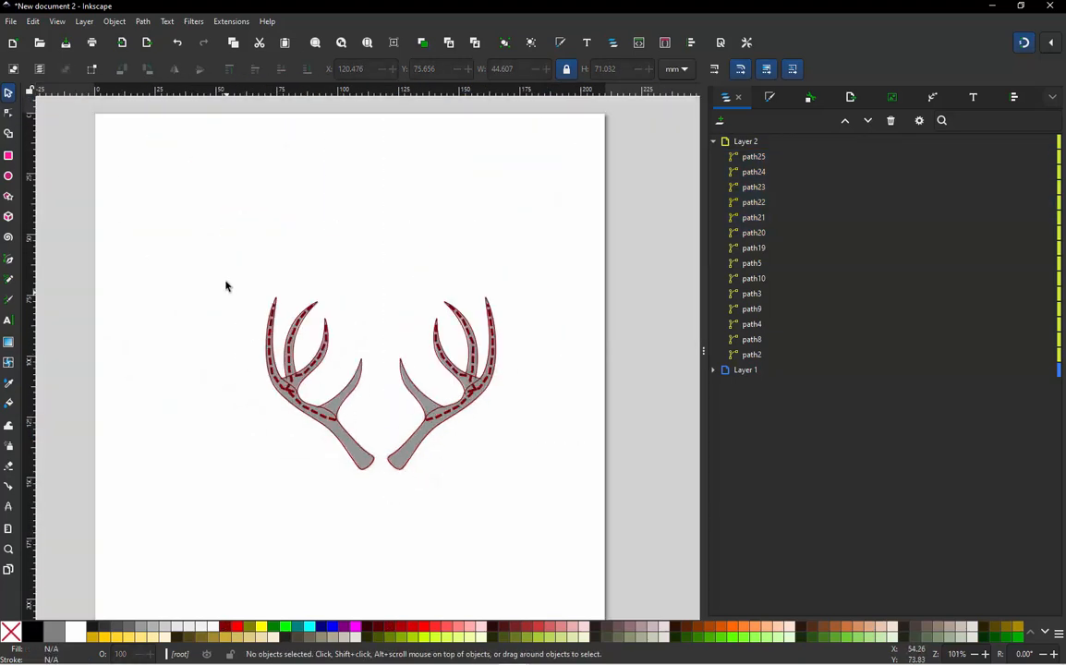
Run the embroidery simulation of both antlers, review the design info and the jump markers, and close the simulator
drag(223, 273, 540, 526)
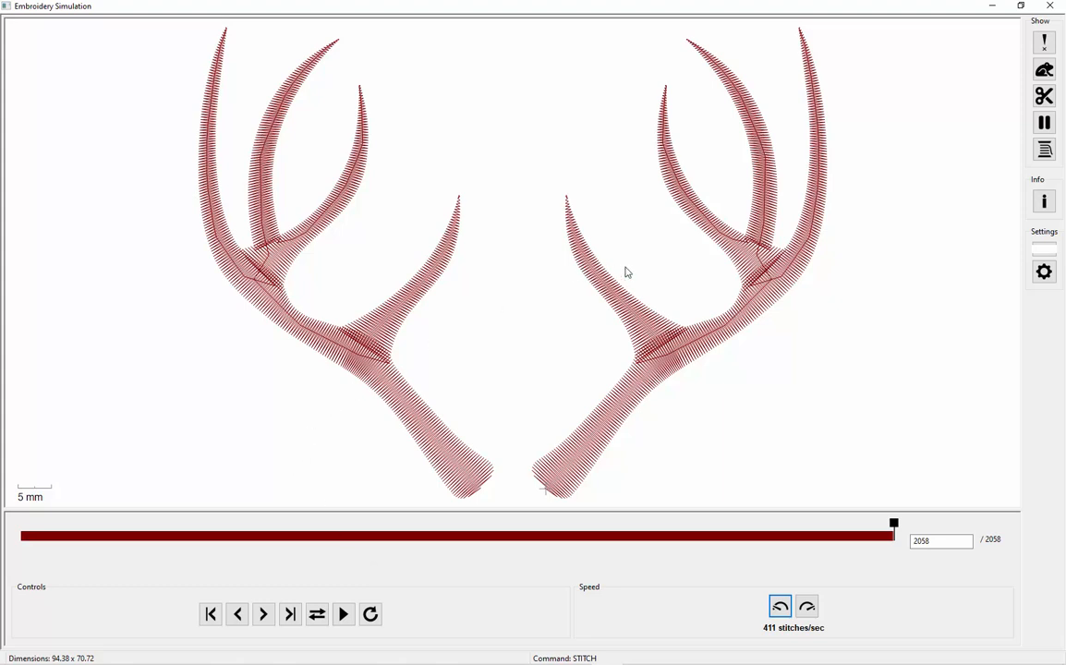
click(1041, 201)
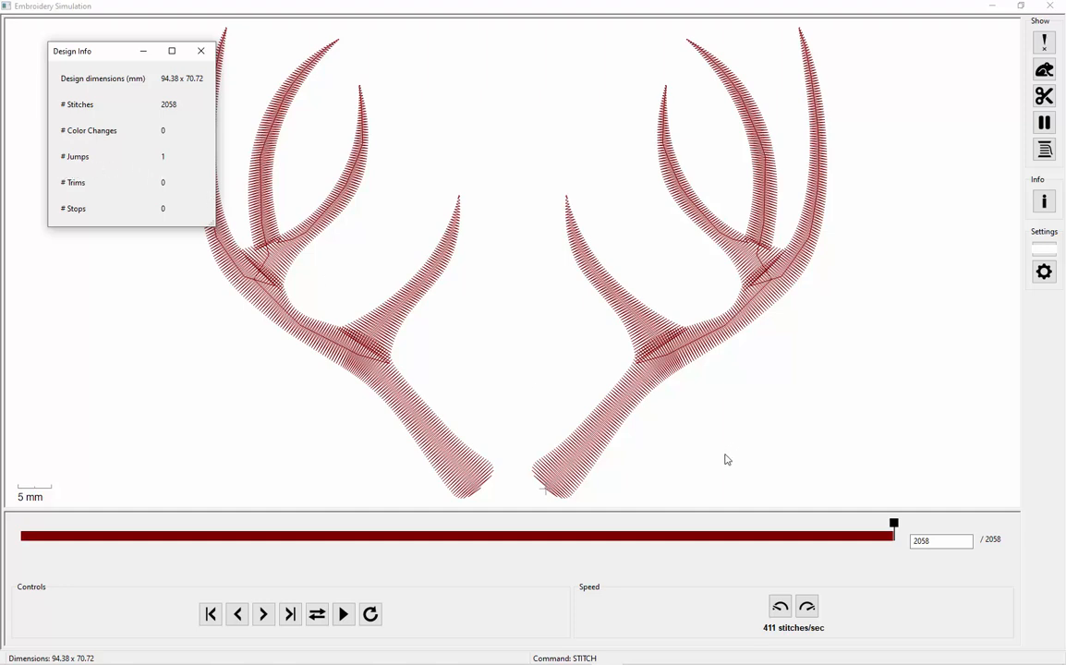
click(1044, 70)
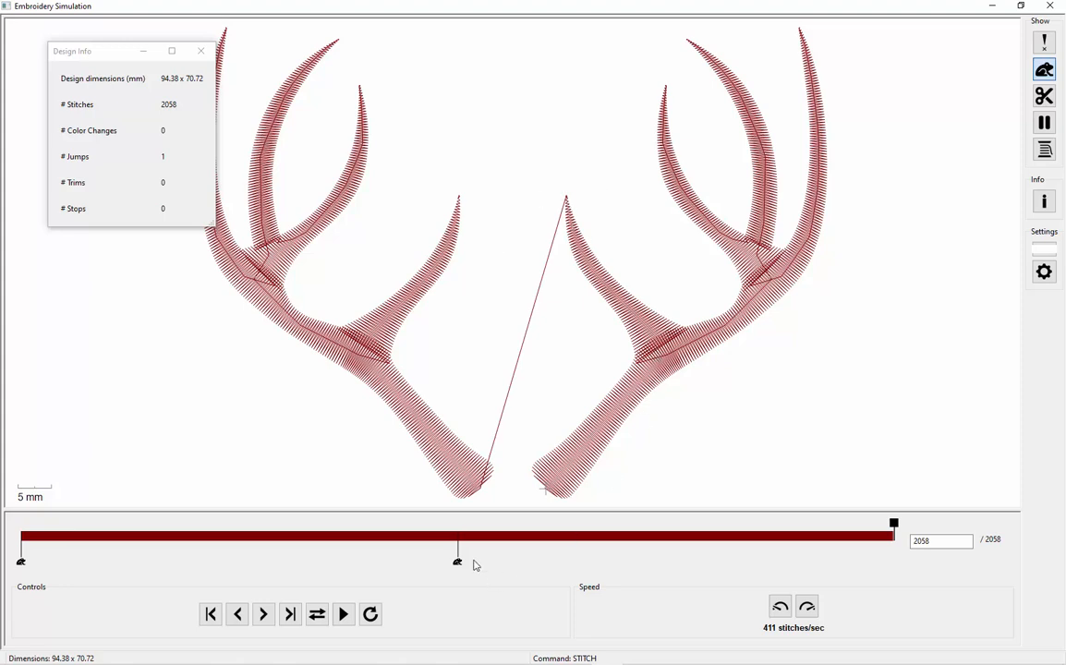
click(202, 51)
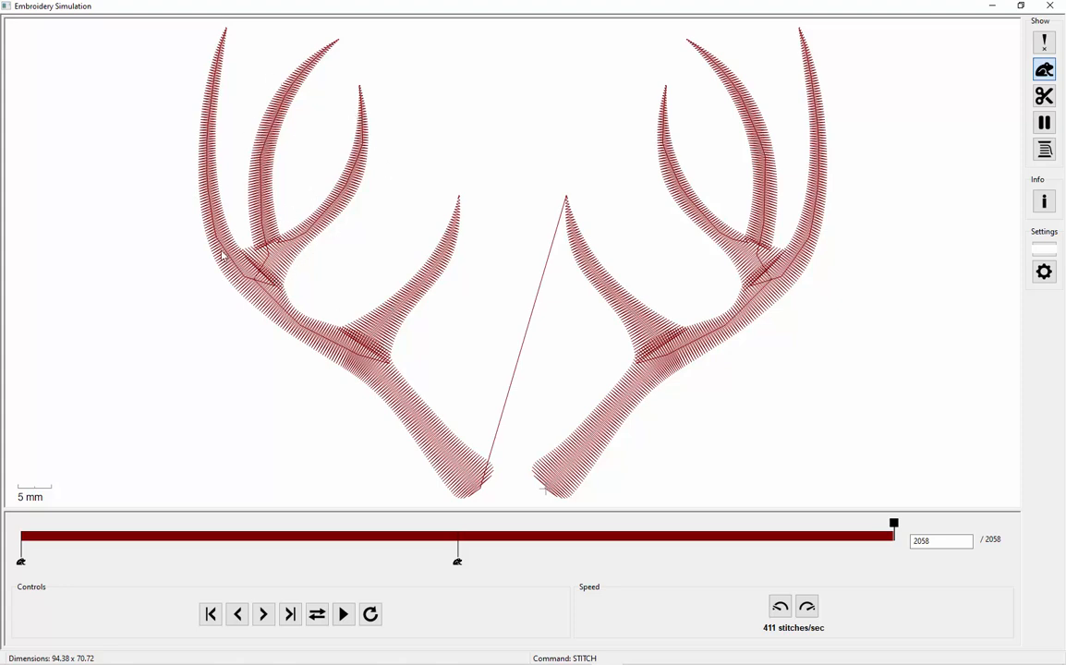
click(1049, 5)
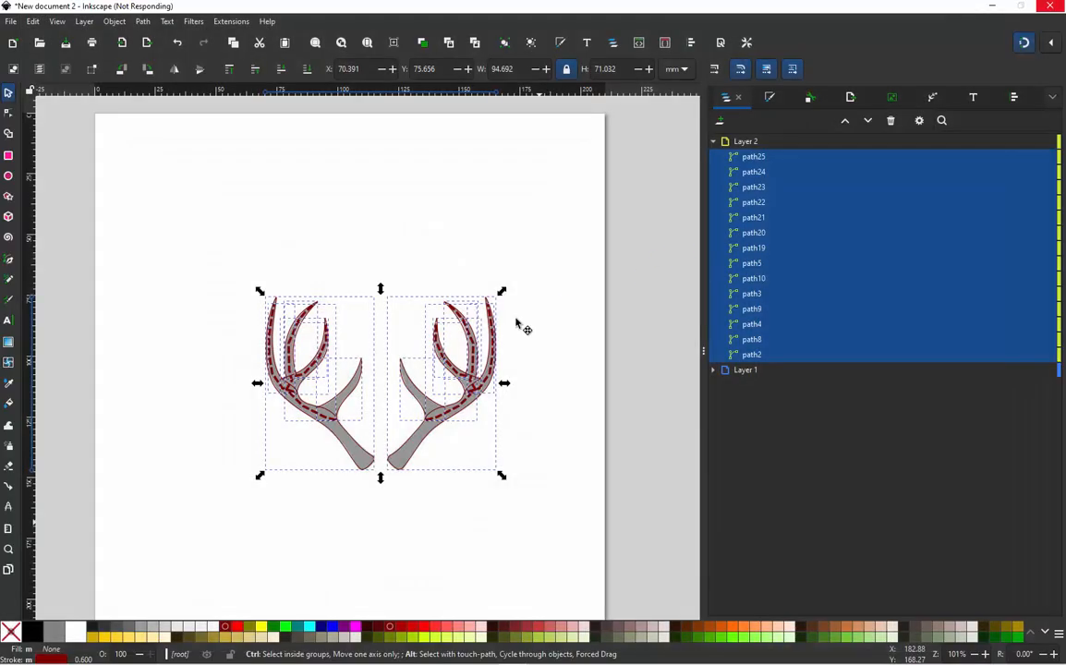
click(523, 298)
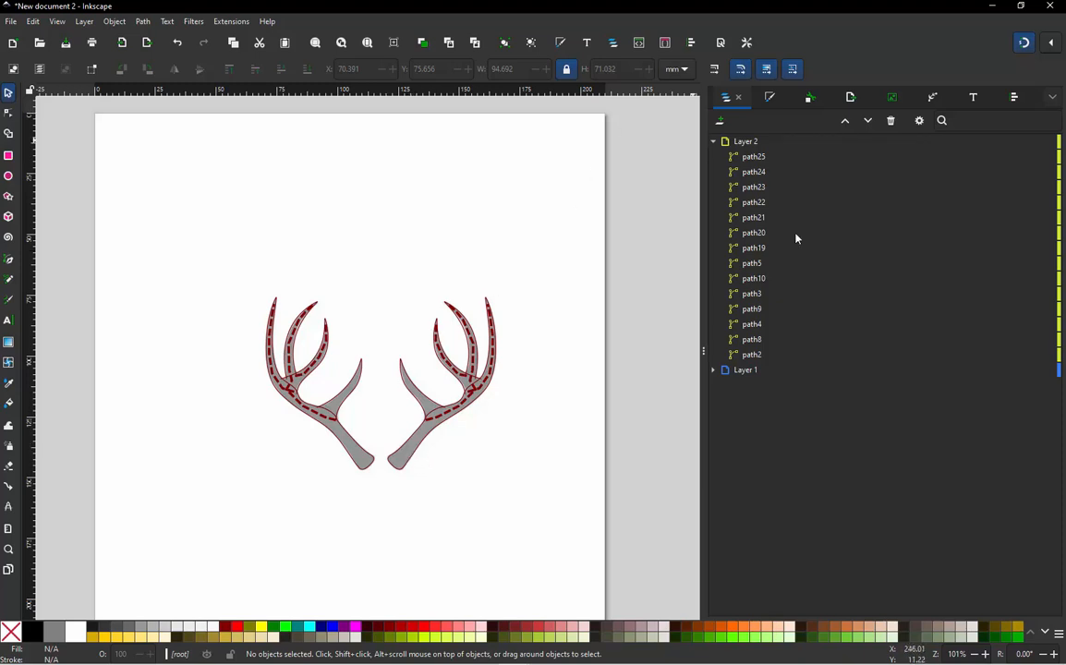
Set the opacity of the reference picture image1 in Layer 1 to 100%
mouse_move(1045, 375)
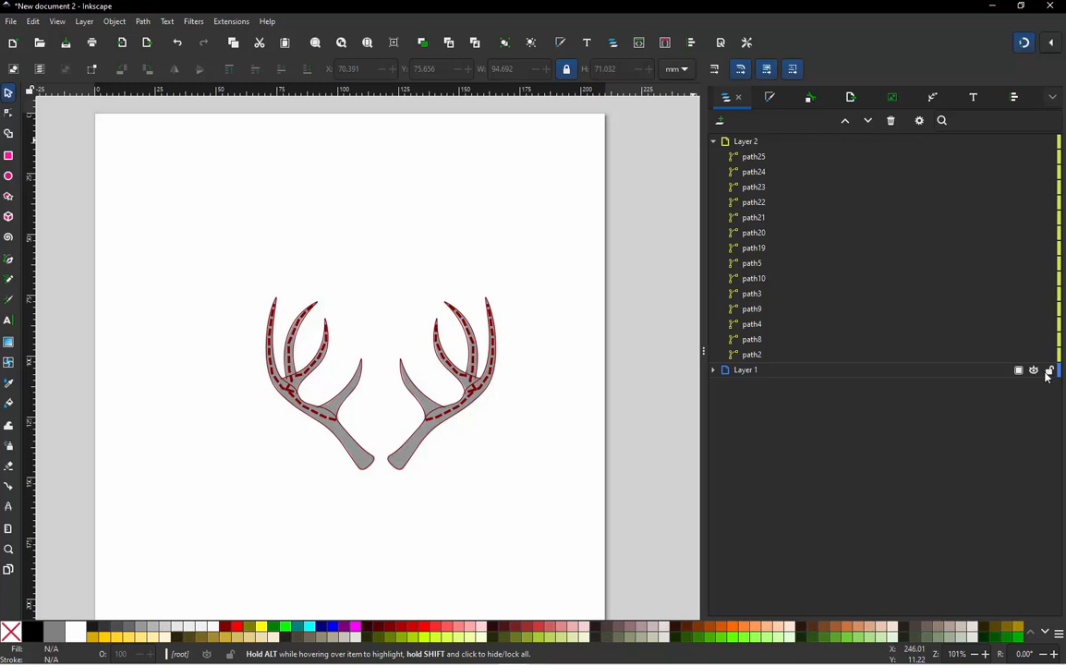
click(713, 370)
click(751, 385)
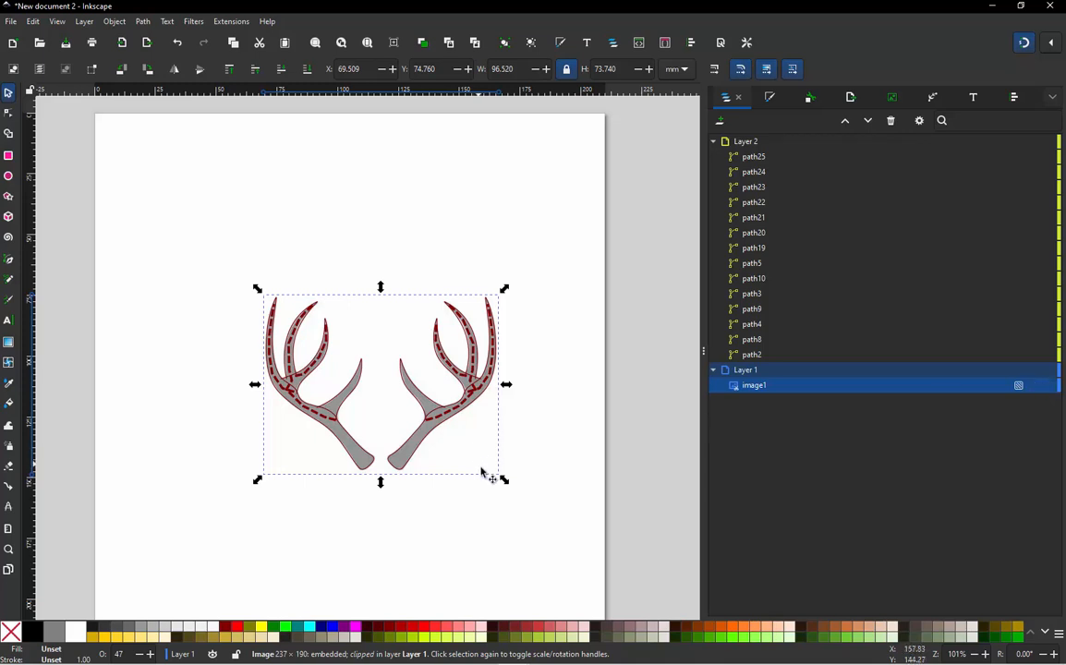
click(1019, 386)
drag(997, 170, 1050, 166)
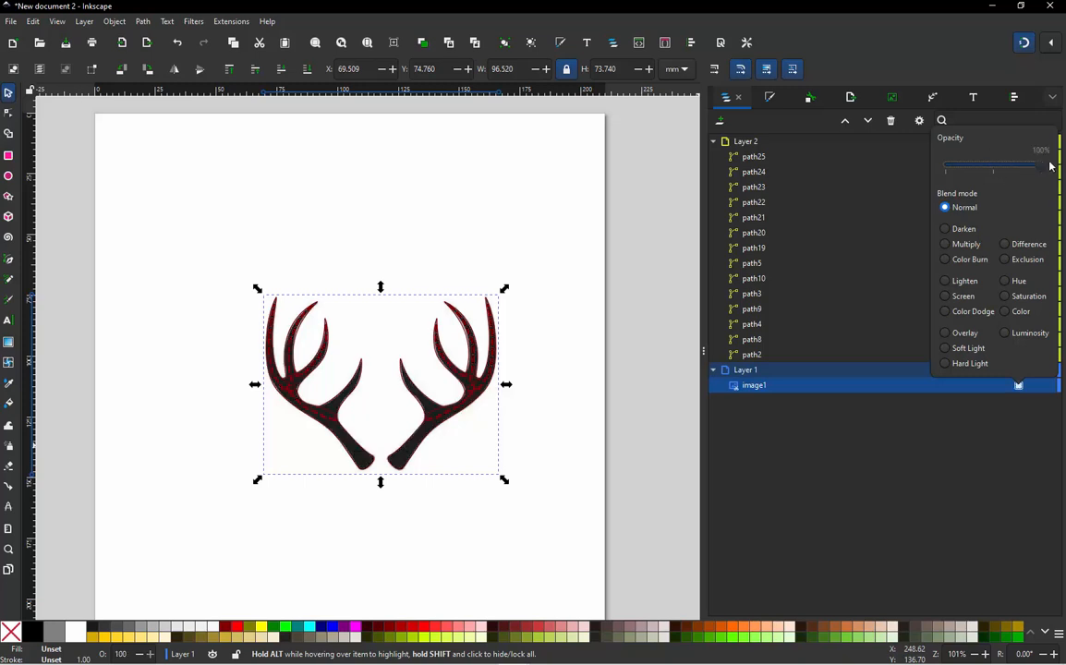
click(367, 513)
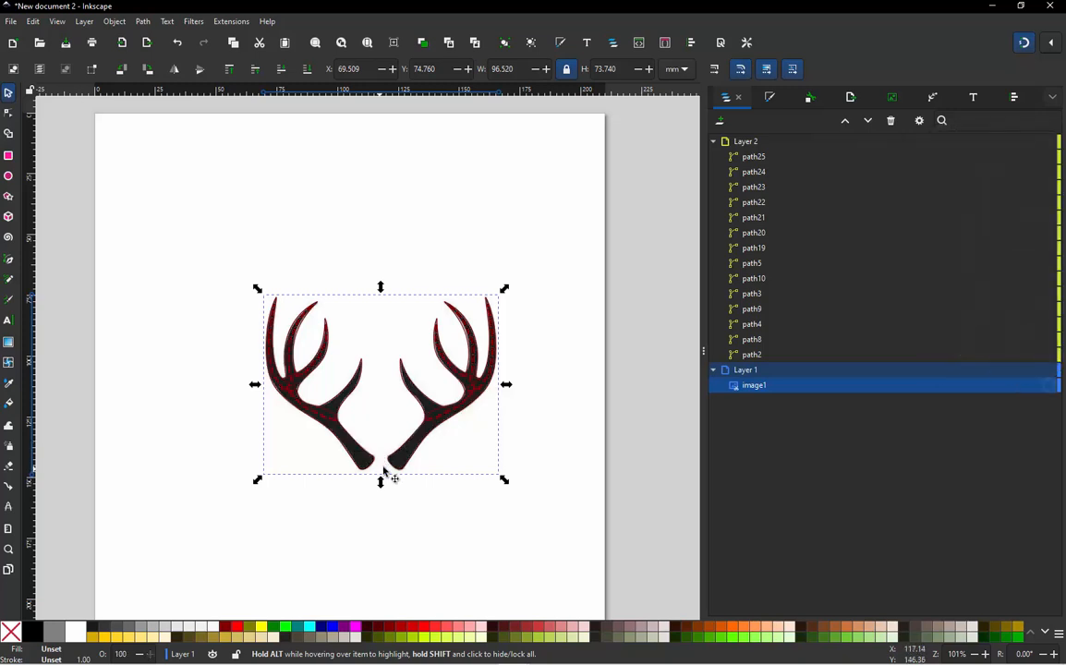
Move the reference image away from the antler paths to the page's upper-left corner
drag(391, 439, 246, 253)
scroll(288, 380, down, 1)
scroll(175, 242, up, 2)
Trace the reference image with Trace Bitmap in a single Brightness cutoff scan, using threshold 0.799 and Smooth corners 1.15
right_click(191, 261)
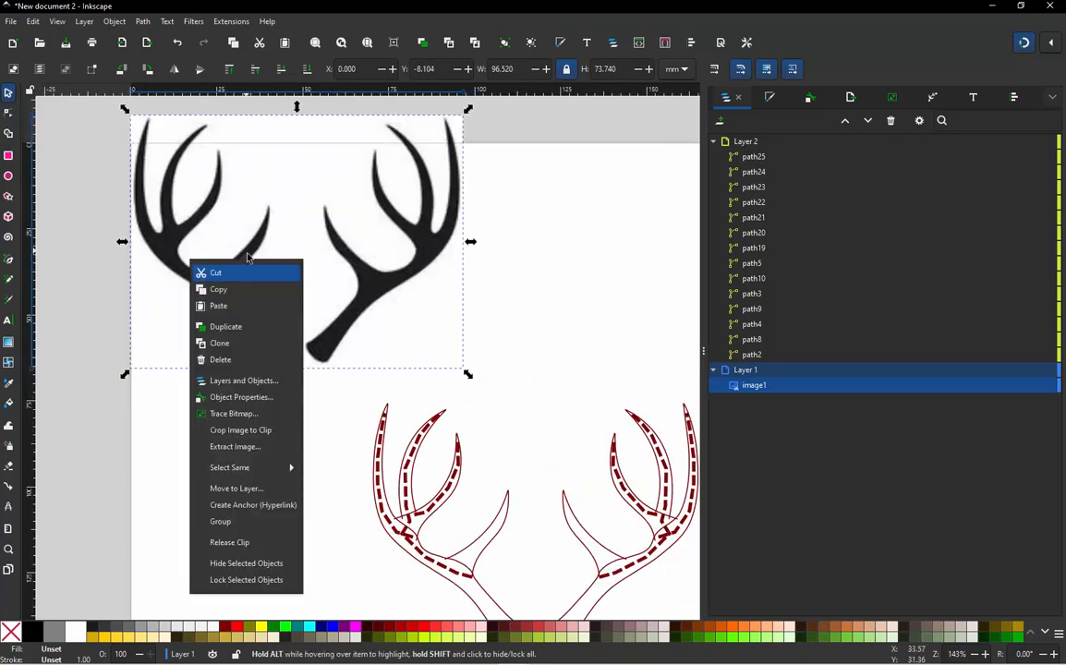
click(236, 414)
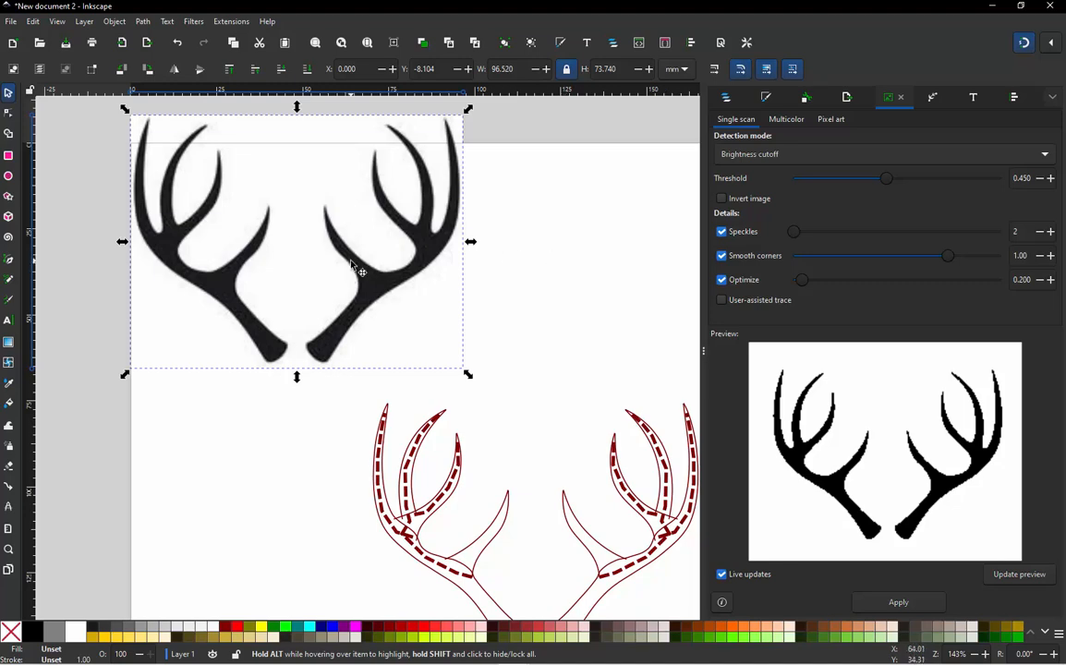
mouse_move(891, 190)
mouse_down()
mouse_move(797, 190)
mouse_move(860, 194)
mouse_move(1004, 169)
mouse_move(924, 174)
mouse_move(961, 174)
mouse_up()
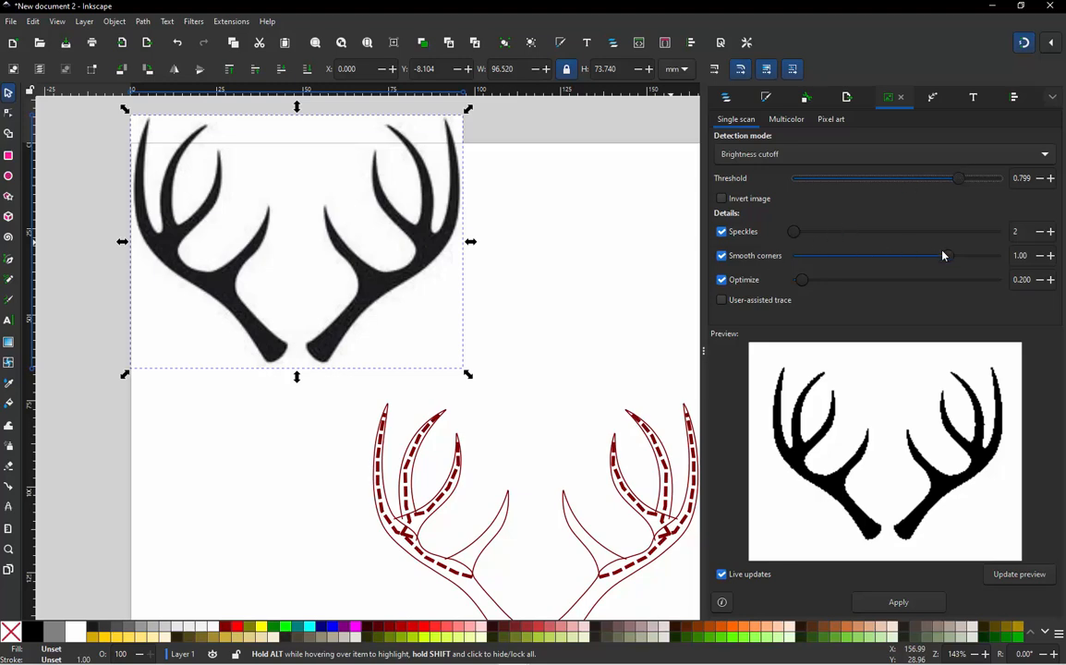
drag(946, 264, 959, 264)
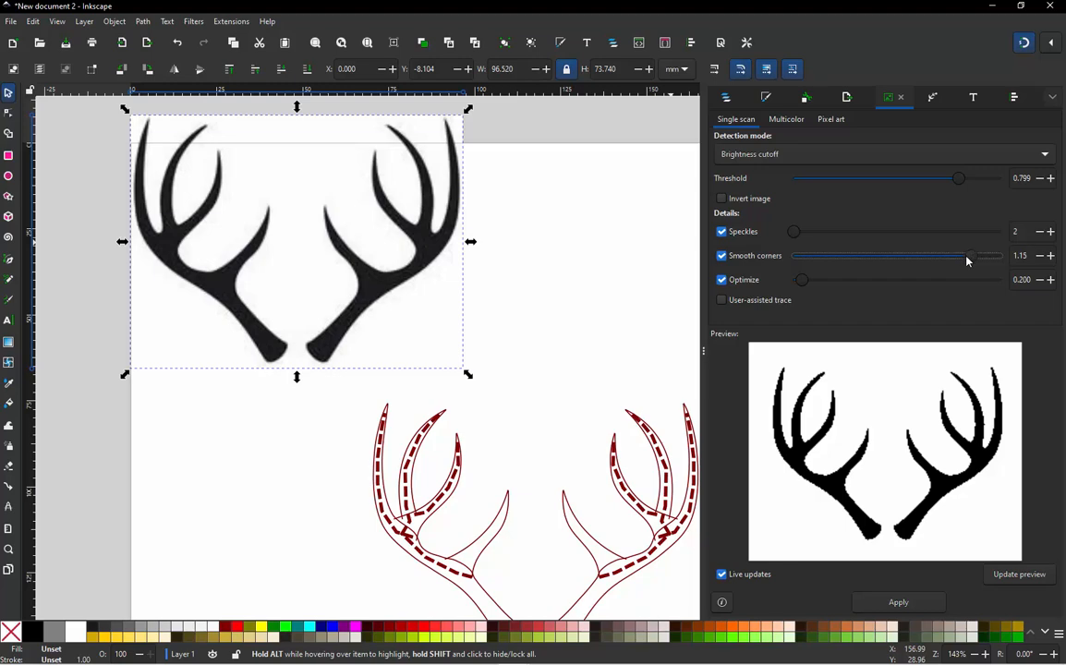
click(890, 603)
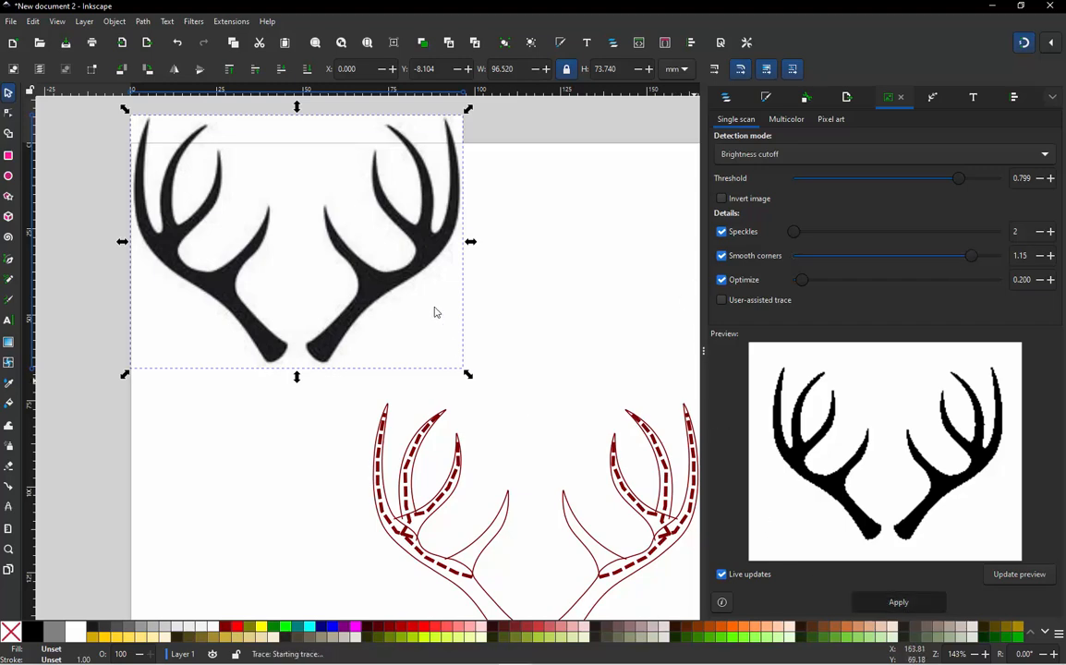
Move the traced antler path off the left side of the page and inspect the shape of its tines and tips
scroll(379, 192, down, 1)
mouse_move(359, 247)
mouse_down()
mouse_move(284, 360)
mouse_move(86, 457)
mouse_up()
scroll(76, 332, up, 4)
scroll(191, 305, up, 2)
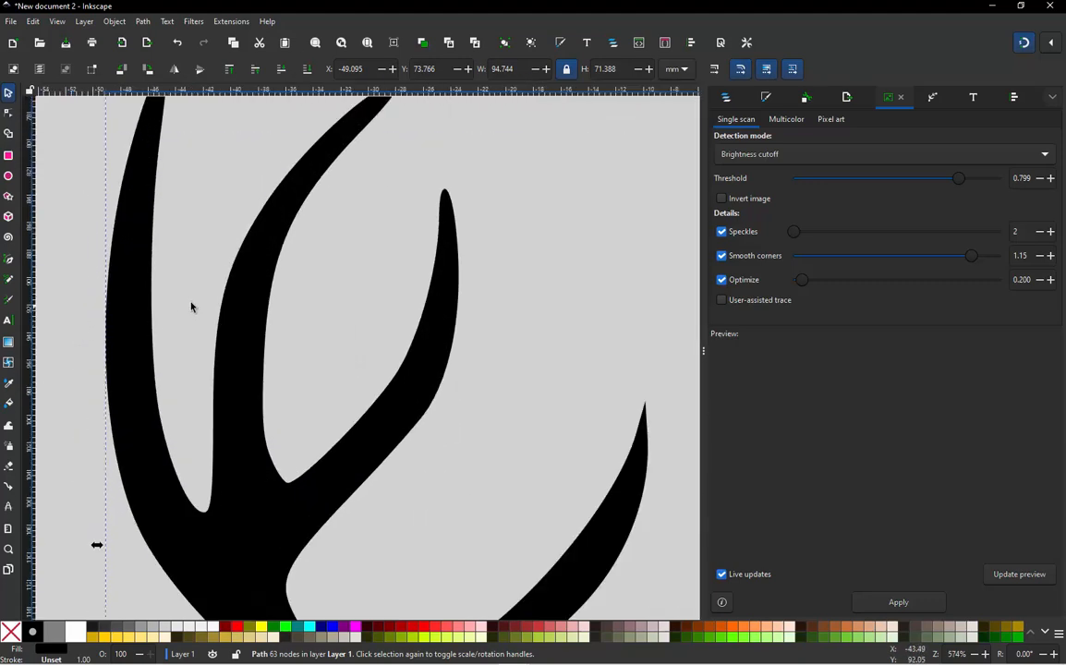
scroll(219, 350, down, 2)
scroll(312, 177, up, 2)
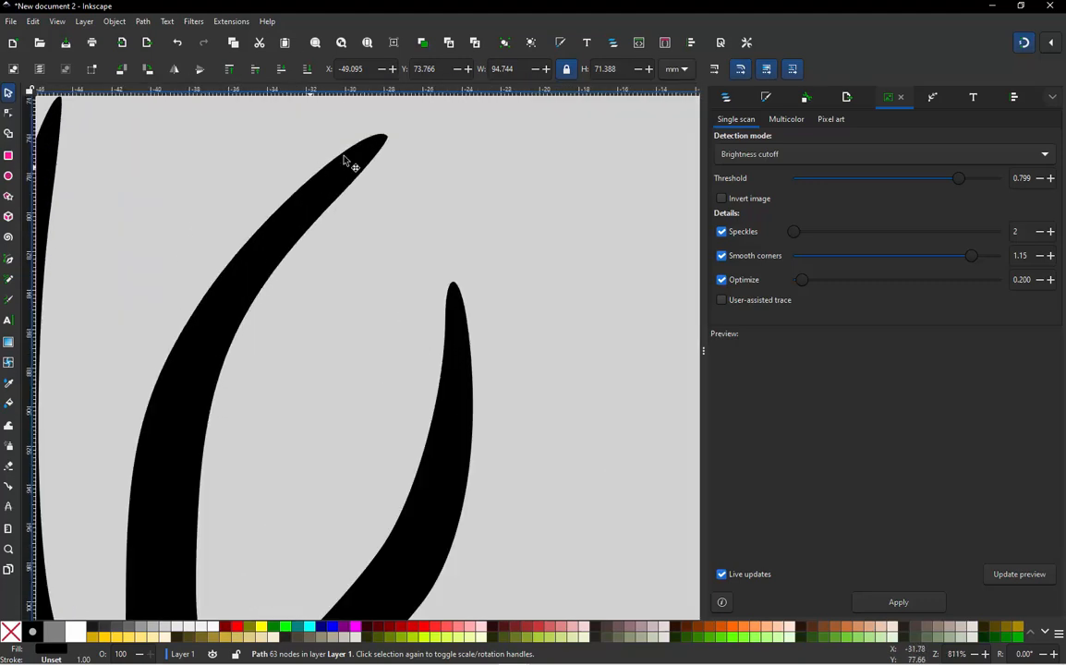
scroll(356, 157, up, 2)
scroll(433, 140, down, 3)
scroll(255, 178, down, 4)
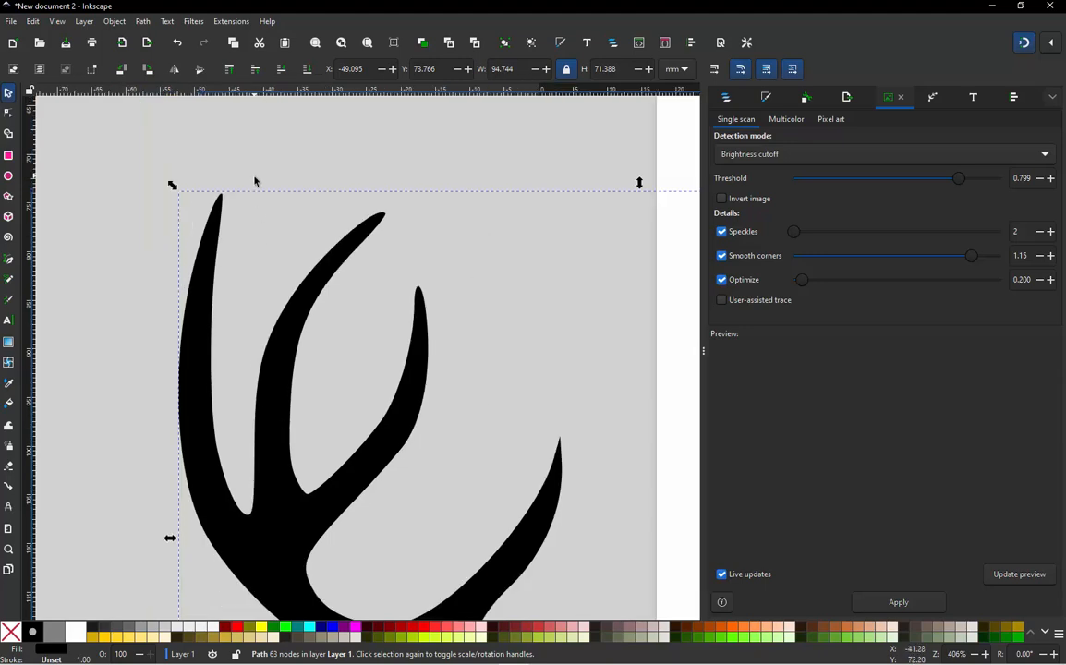
Remove the fill from the traced antlers and give them a dark red stroke
scroll(367, 411, up, 5)
scroll(321, 420, down, 5)
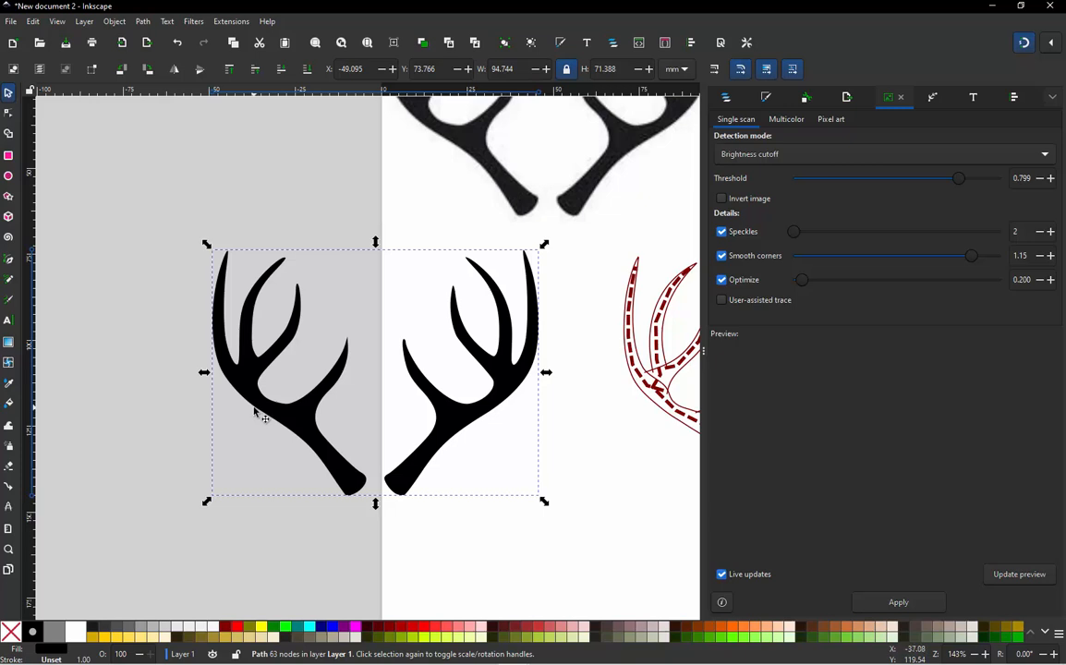
click(11, 633)
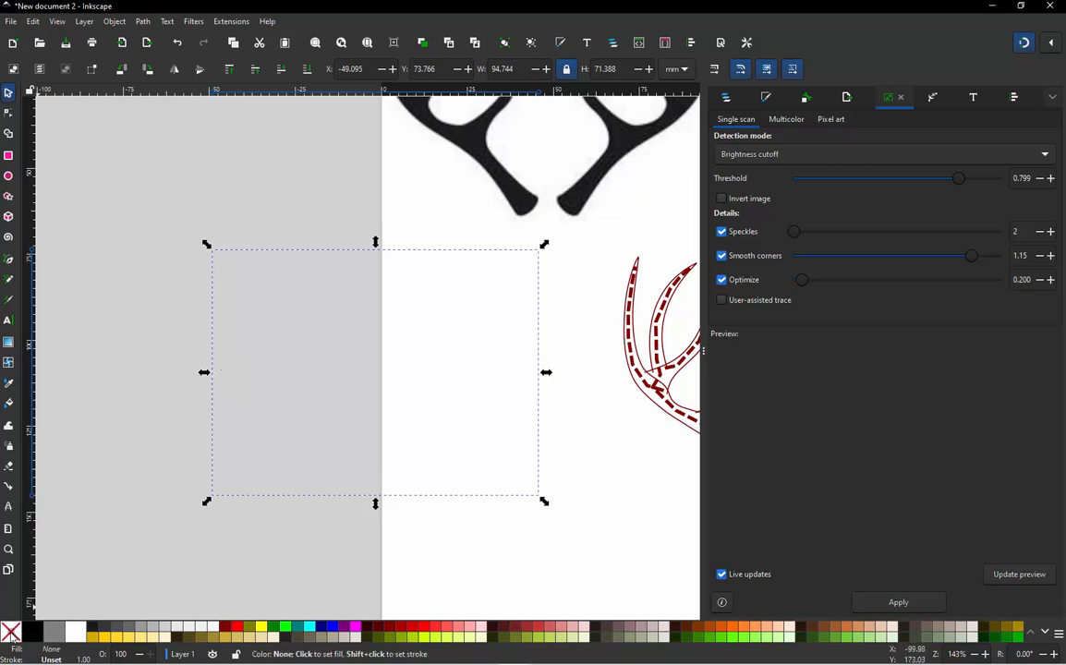
shift+click(229, 631)
click(116, 415)
ctrl+scroll(285, 400, up, 1)
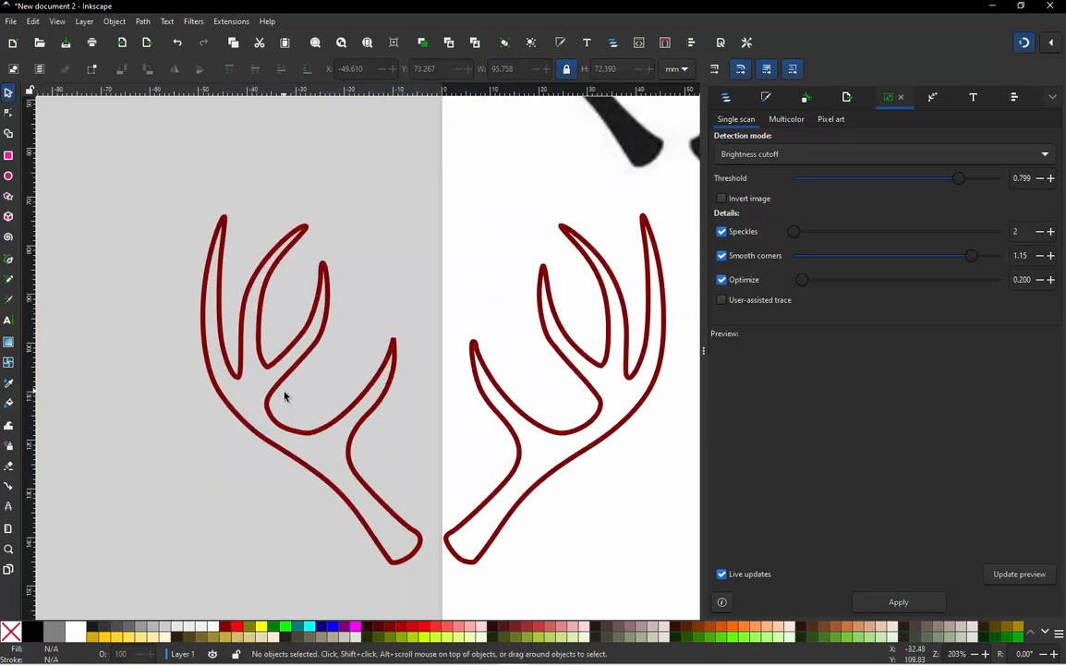
Draw an open cut path across the base of the left antler's lowest tine and bend its middle segment slightly
ctrl+scroll(325, 489, up, 2)
key(b)
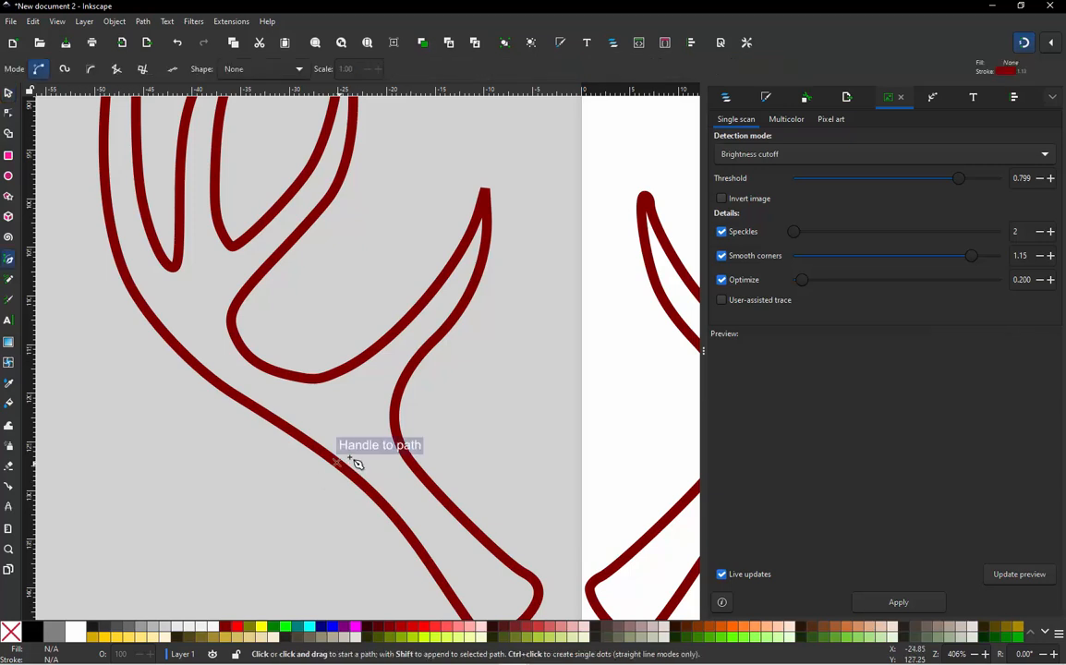
click(317, 322)
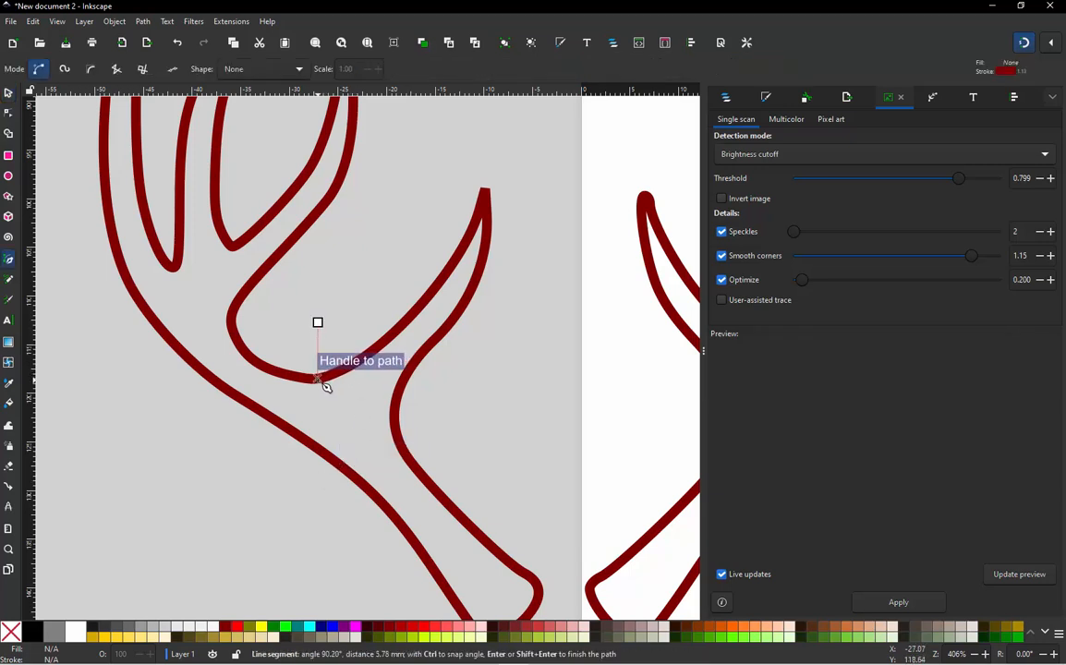
click(318, 377)
click(407, 459)
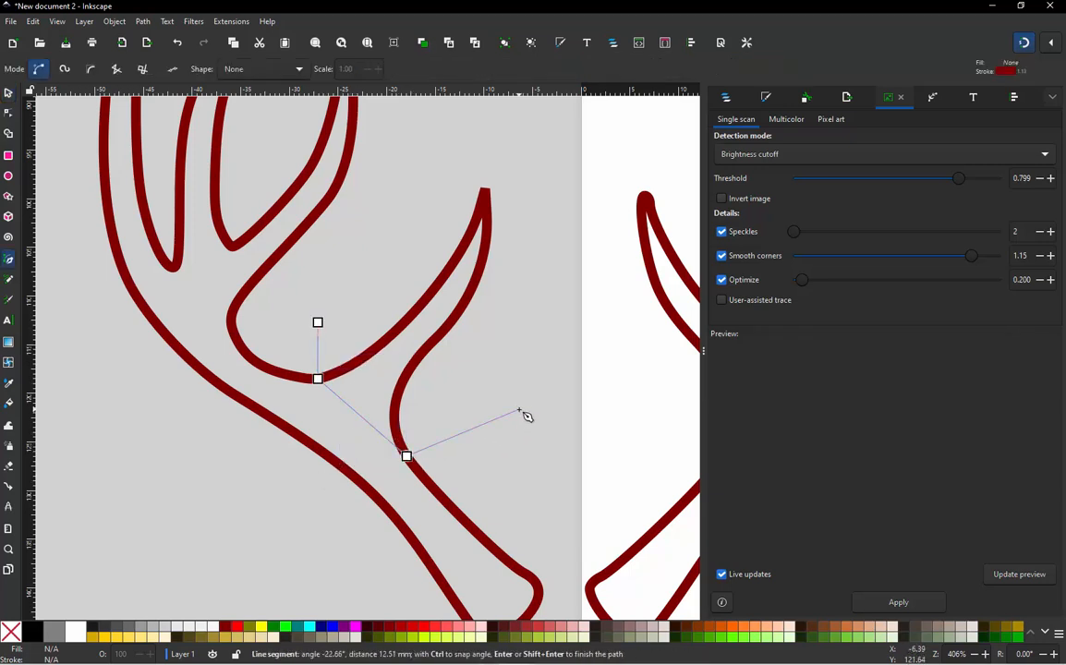
double_click(515, 411)
key(n)
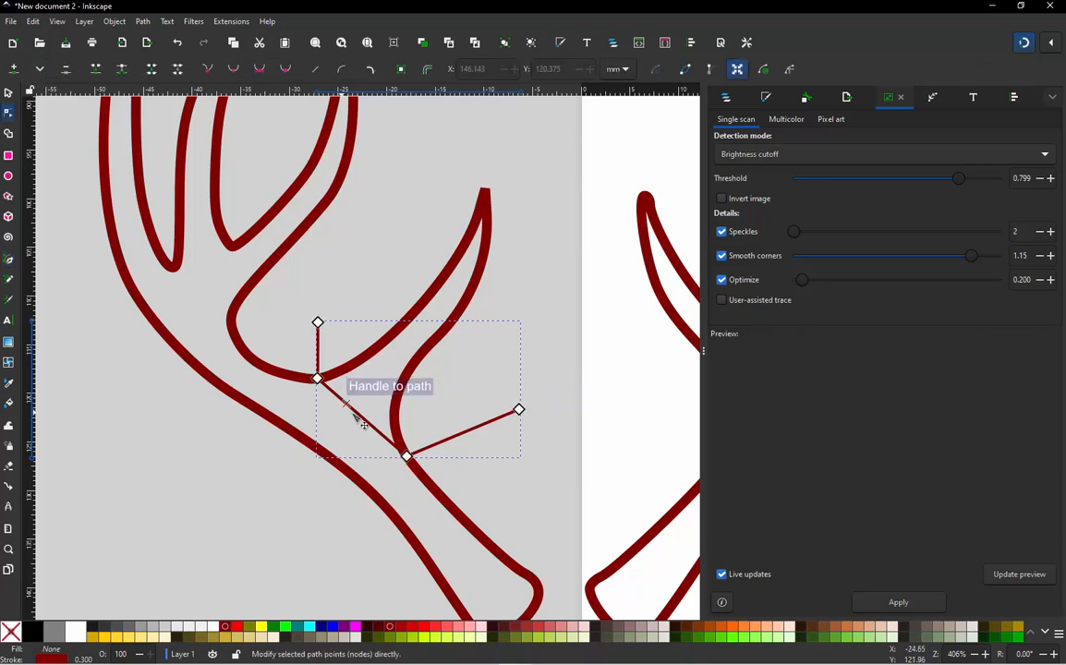
drag(365, 416, 366, 419)
Divide the traced antlers along the cut path so the lowest left tine becomes a separate shape
click(8, 95)
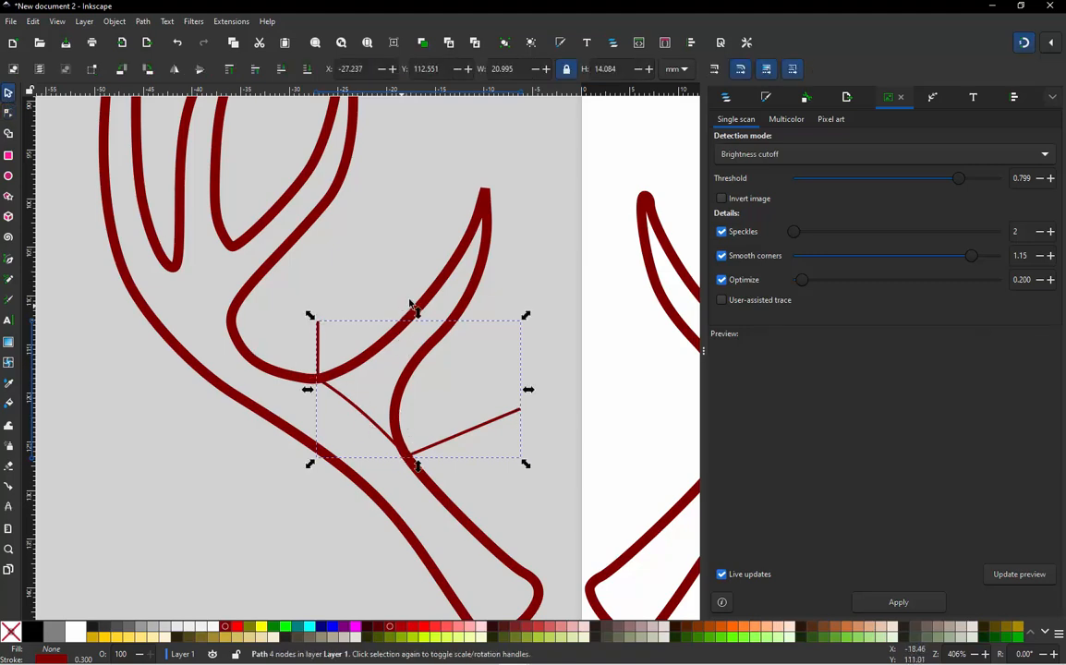
shift+click(439, 288)
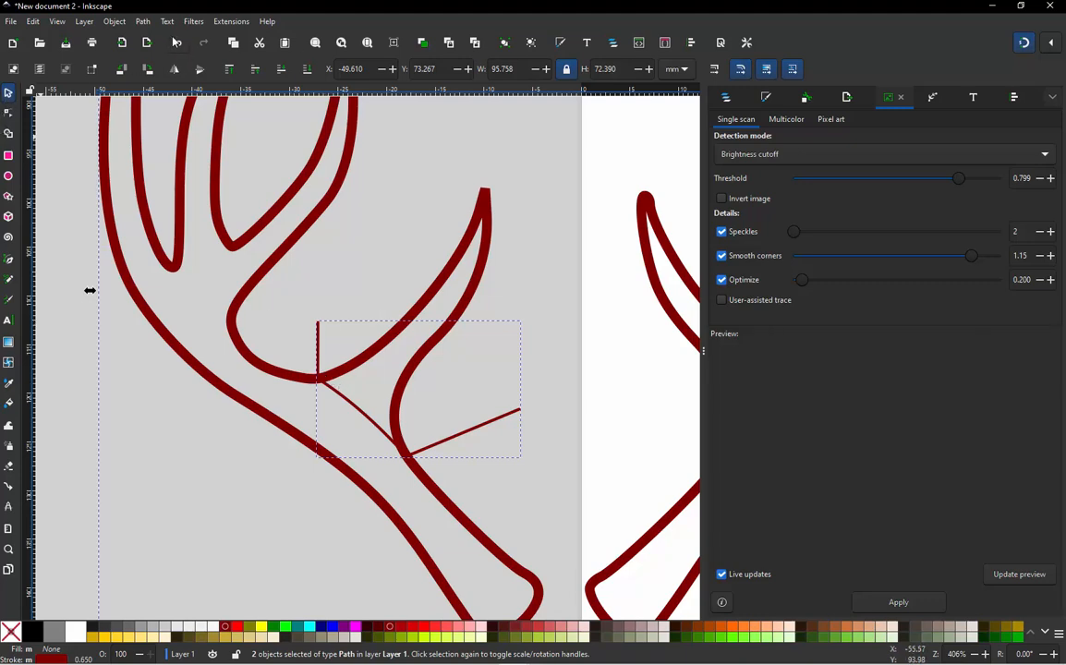
click(143, 22)
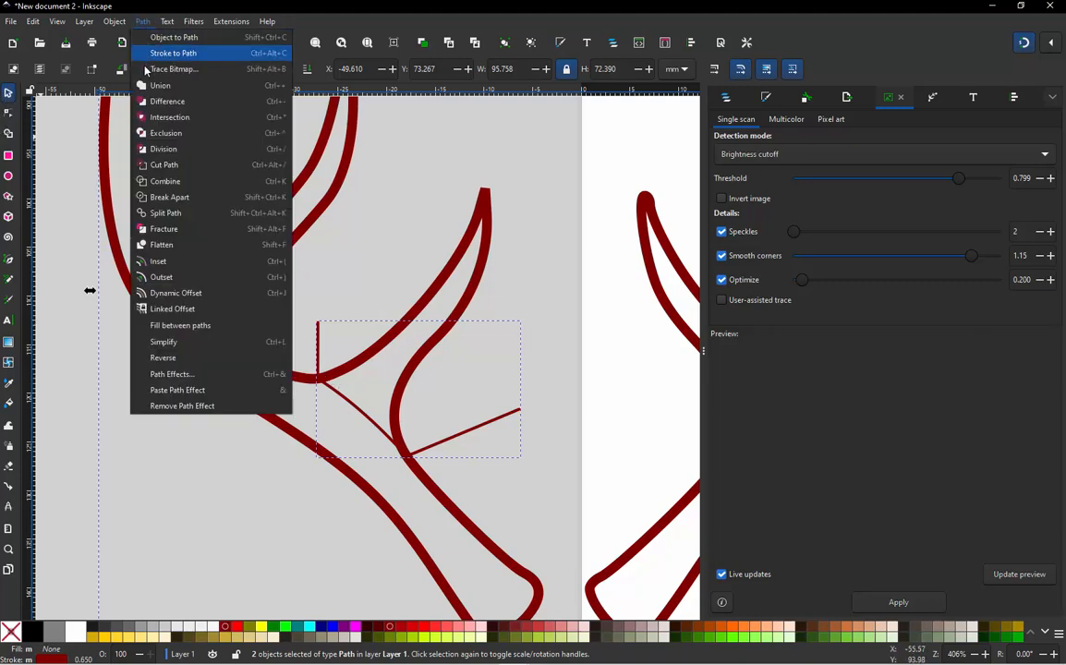
click(174, 163)
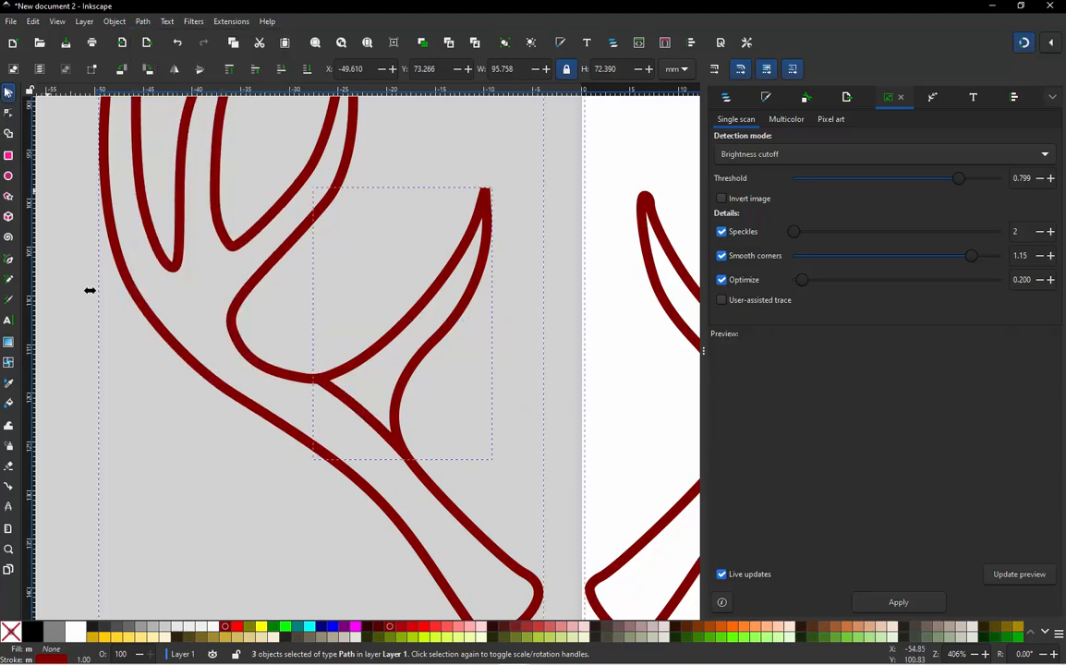
Try moving the separated tine up and away from the left antler, and undo the move
click(395, 306)
click(420, 305)
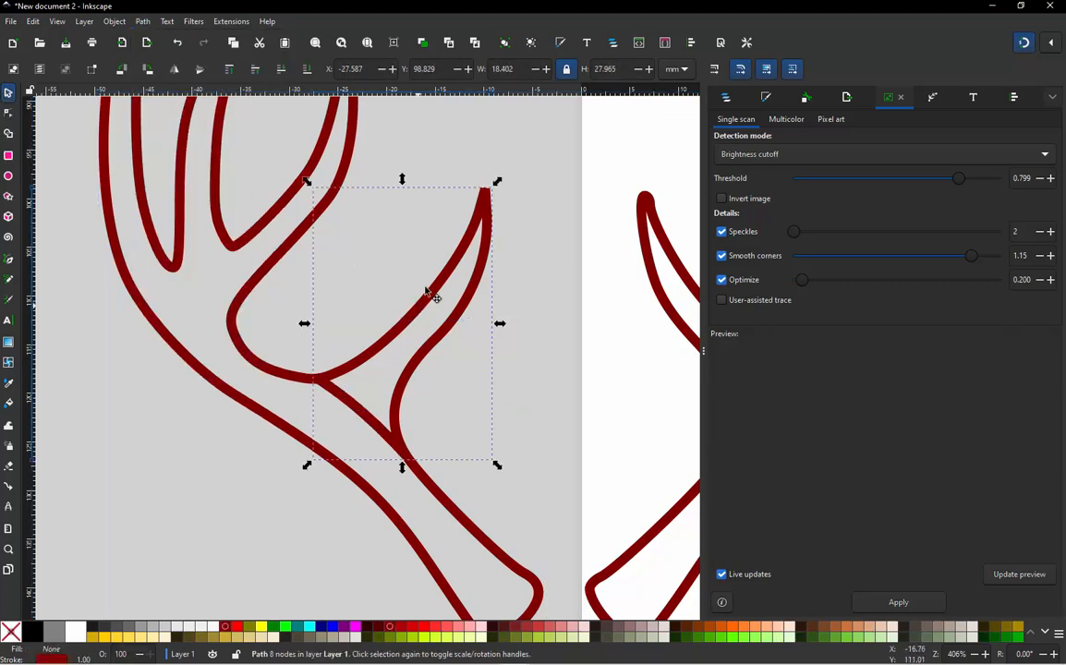
drag(420, 306, 443, 242)
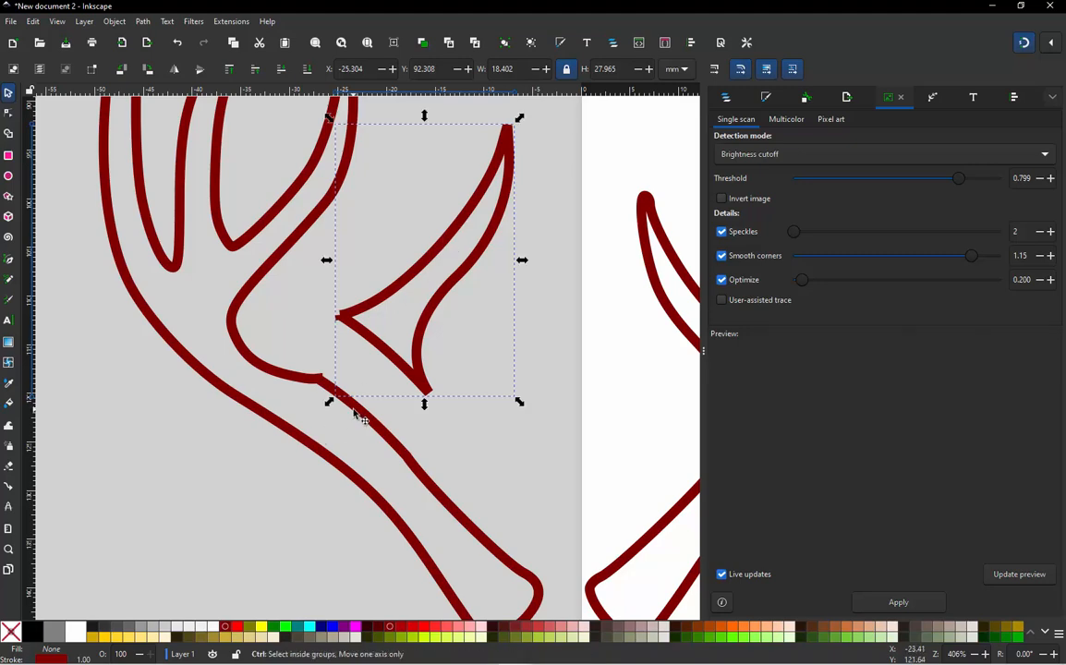
key(ctrl+z)
Delete all pieces of the red-outlined traced antlers beside the satin design
scroll(431, 381, down, 2)
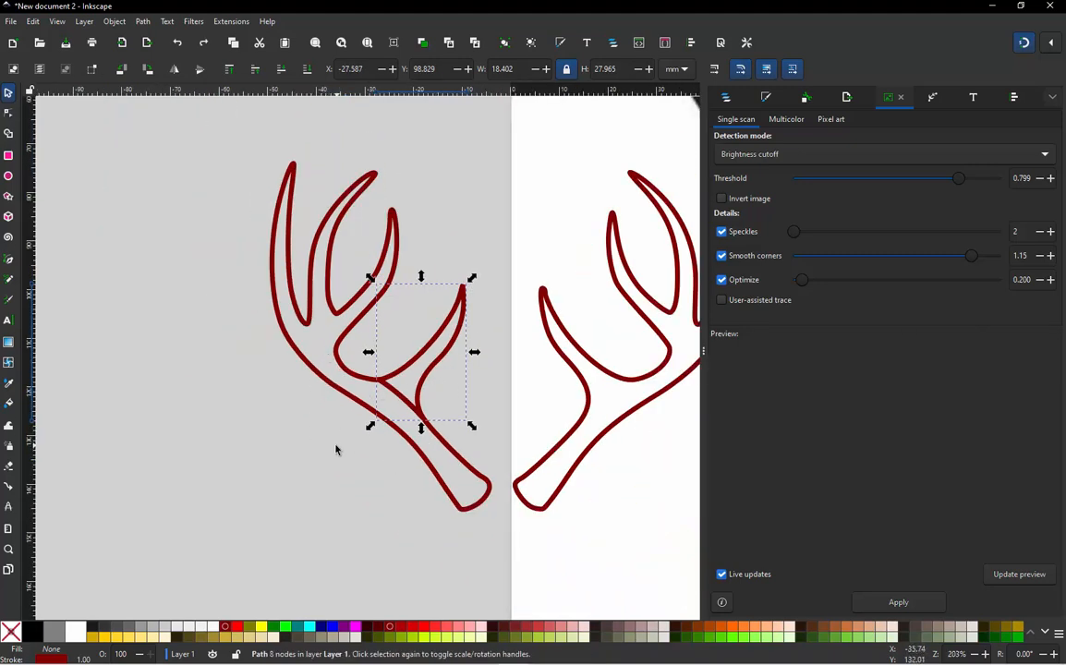
scroll(334, 448, down, 2)
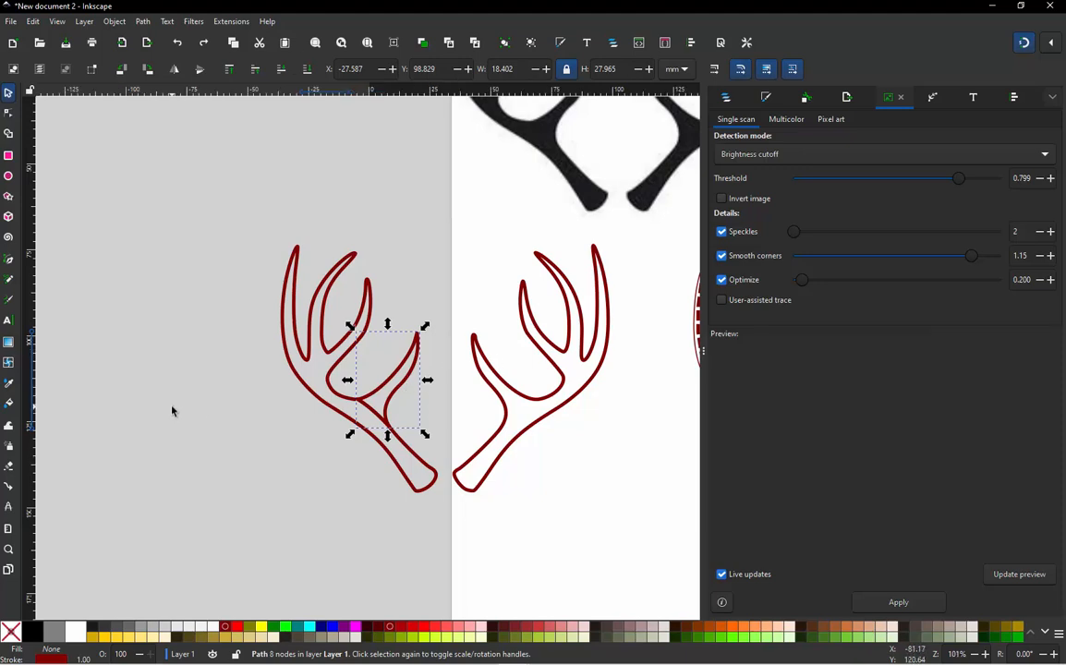
scroll(328, 327, down, 1)
scroll(597, 393, up, 1)
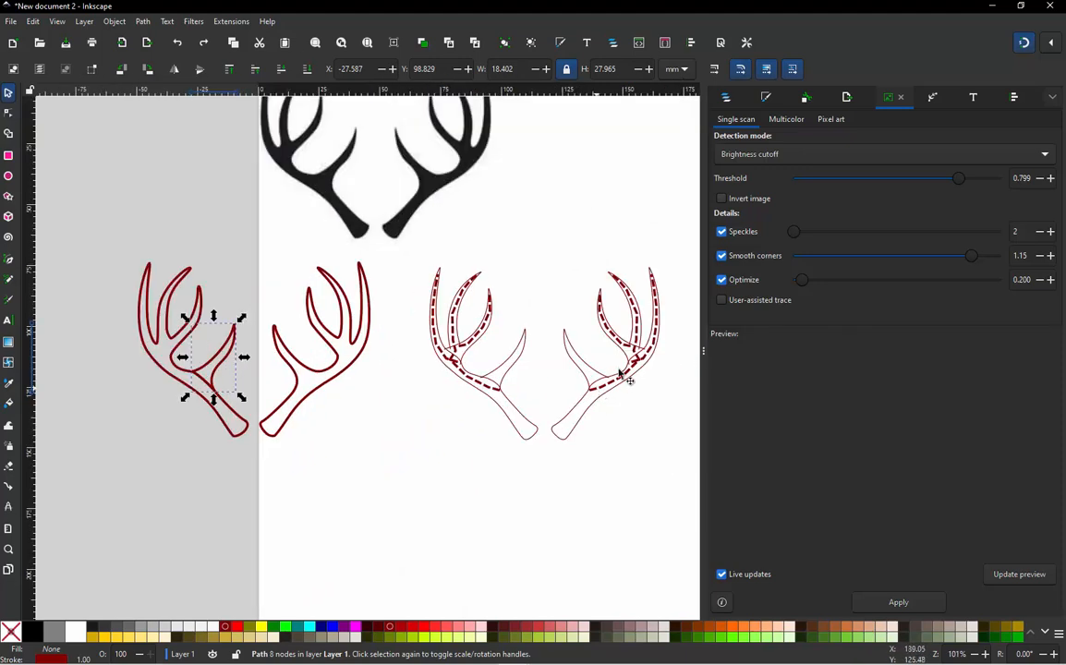
click(301, 446)
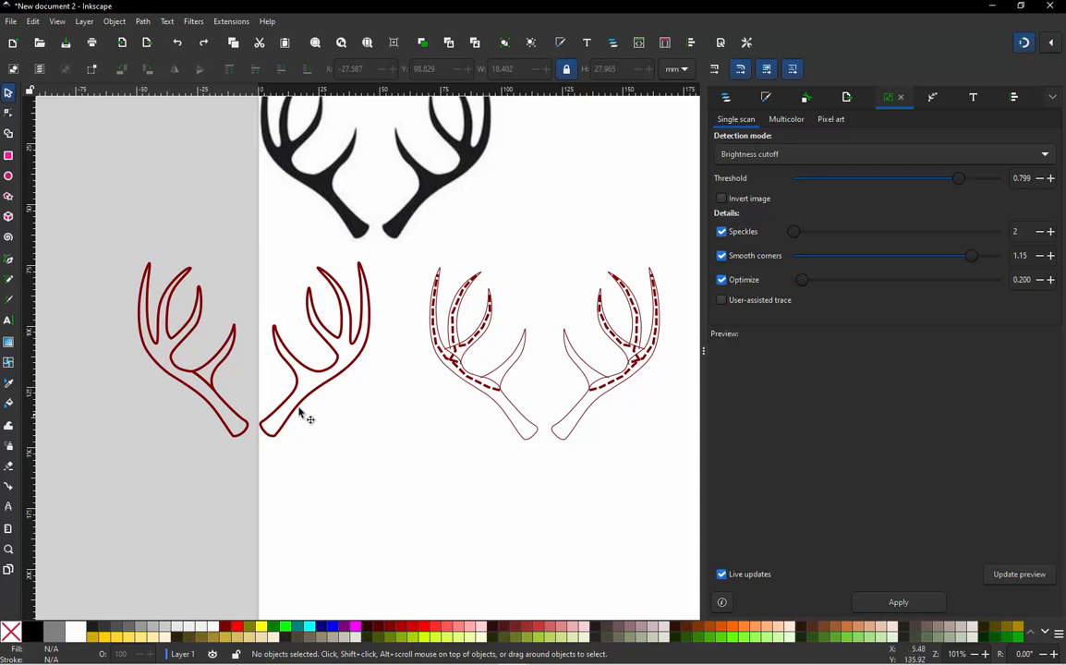
drag(110, 249, 381, 467)
drag(92, 224, 404, 482)
key(Delete)
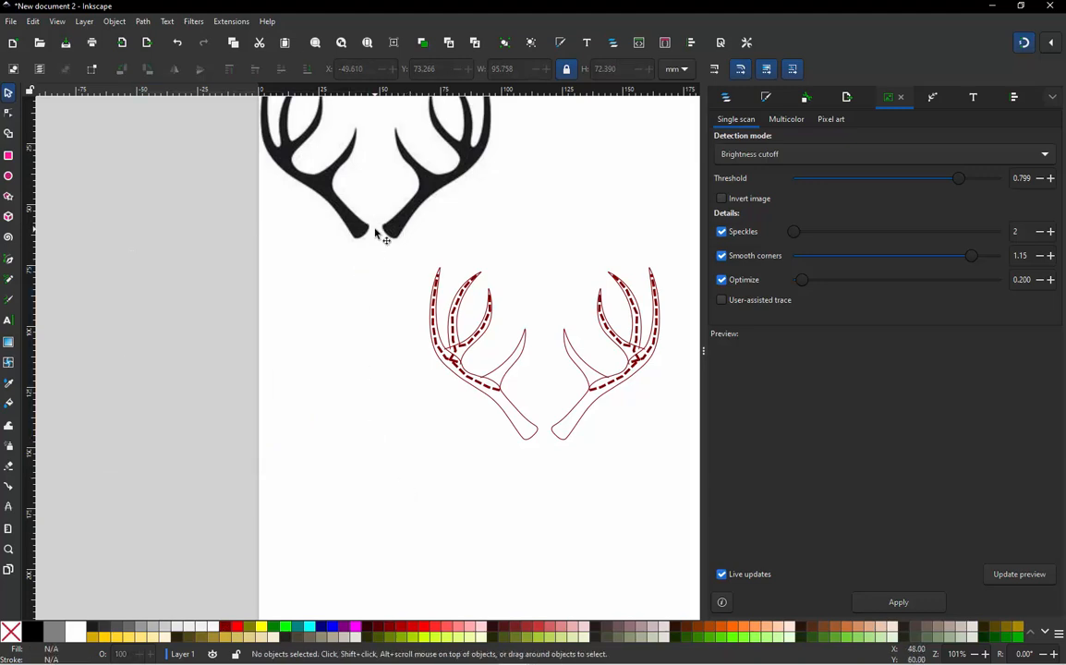
Examine the edges of the reference image's left antler around its lowest fork and base
scroll(325, 181, up, 3)
scroll(325, 181, up, 3)
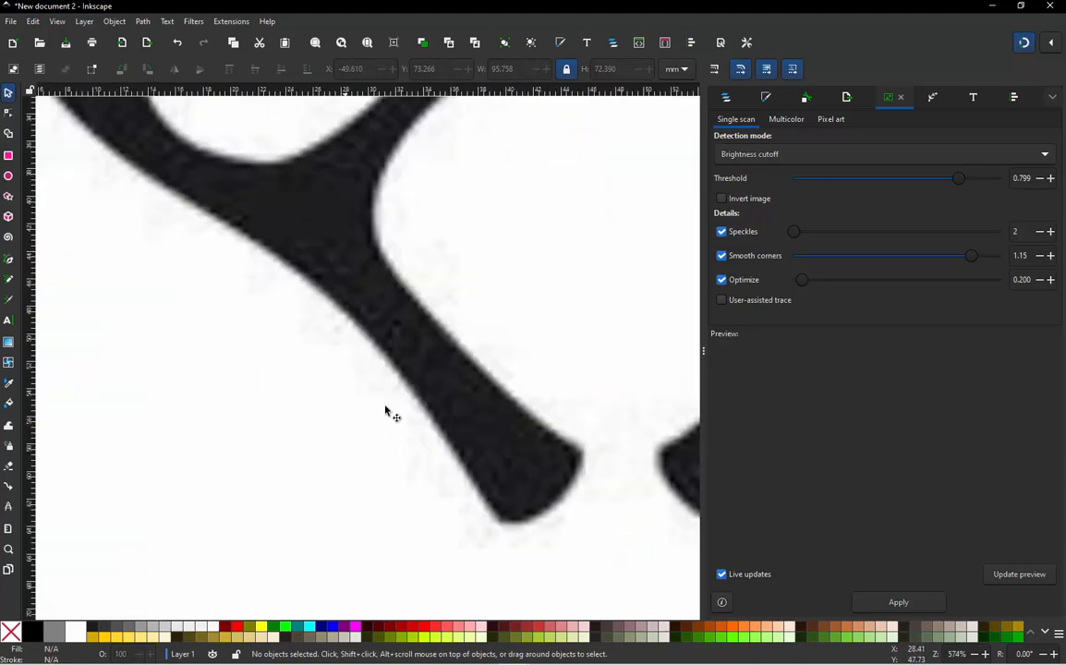
scroll(388, 406, up, 1)
scroll(347, 499, down, 3)
scroll(348, 414, up, 2)
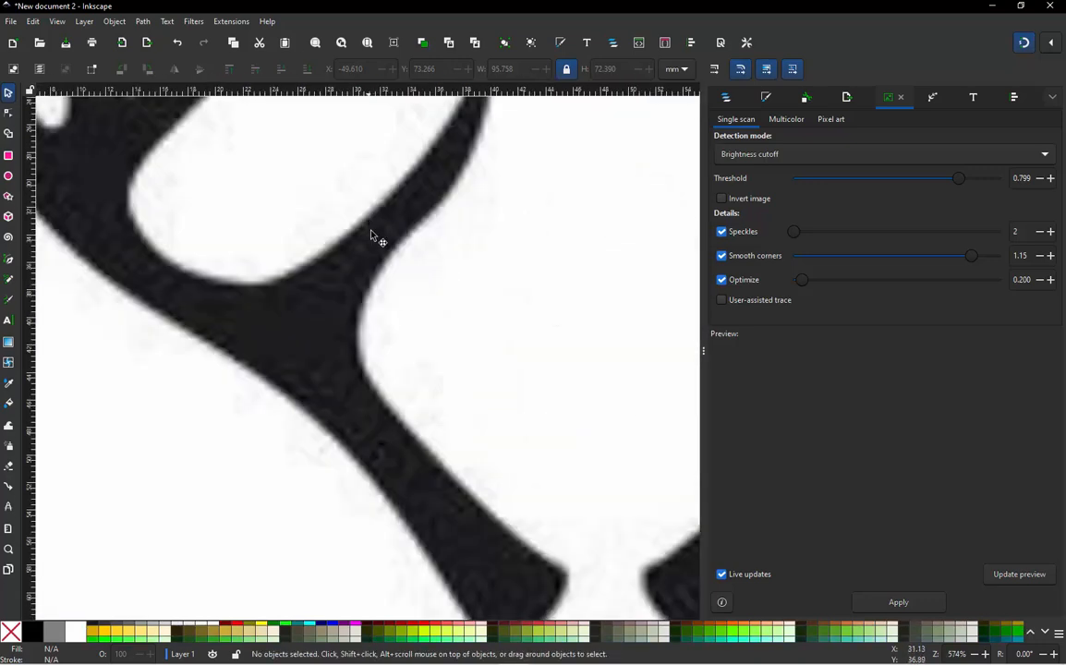
scroll(372, 236, up, 1)
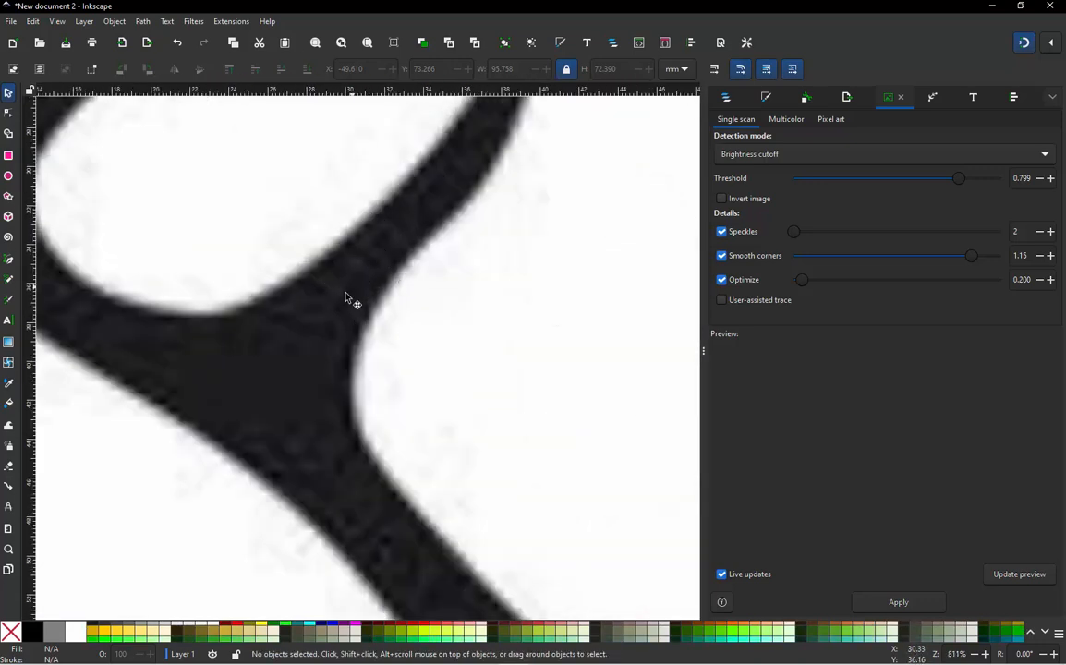
scroll(244, 342, down, 3)
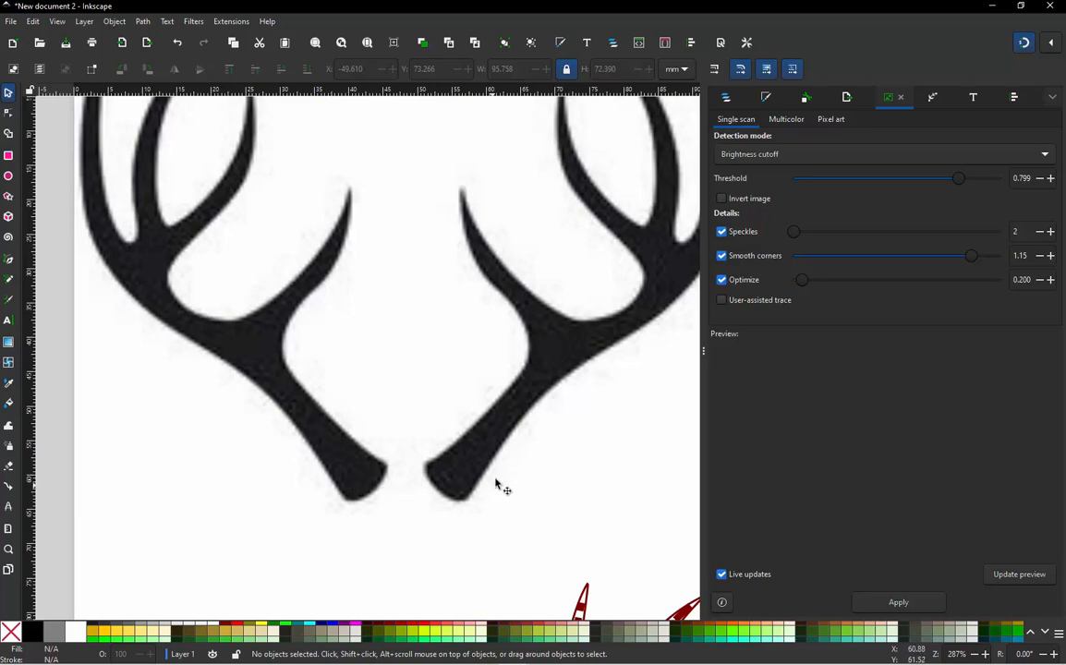
scroll(215, 398, down, 1)
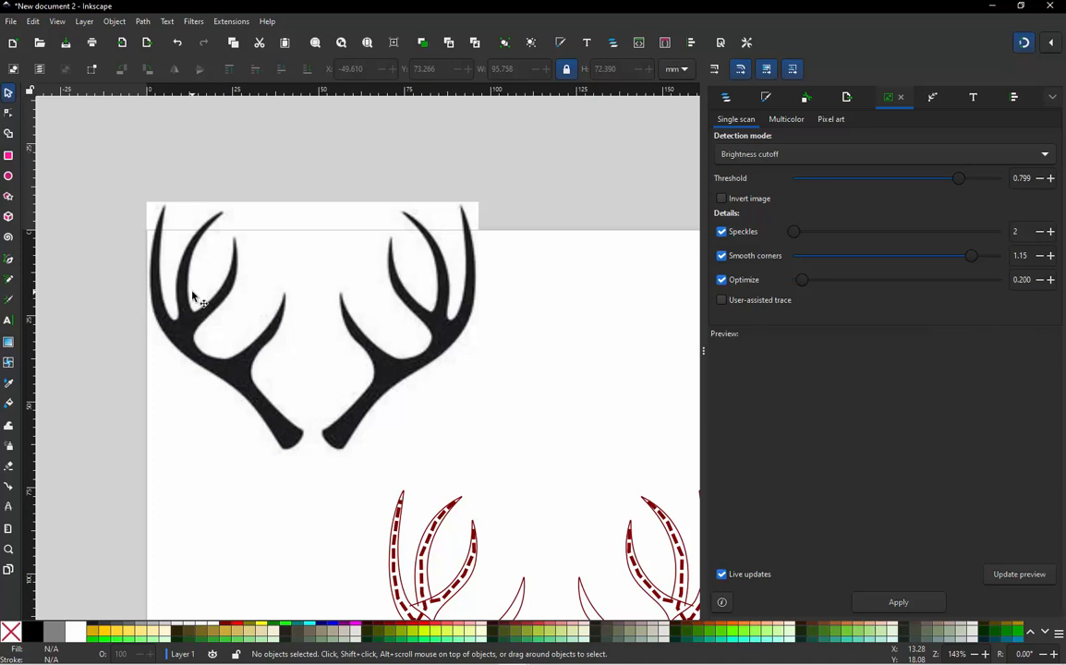
Trace the reference image again with Smooth corners 0.22 and move the traced path off the left side of the page
click(373, 357)
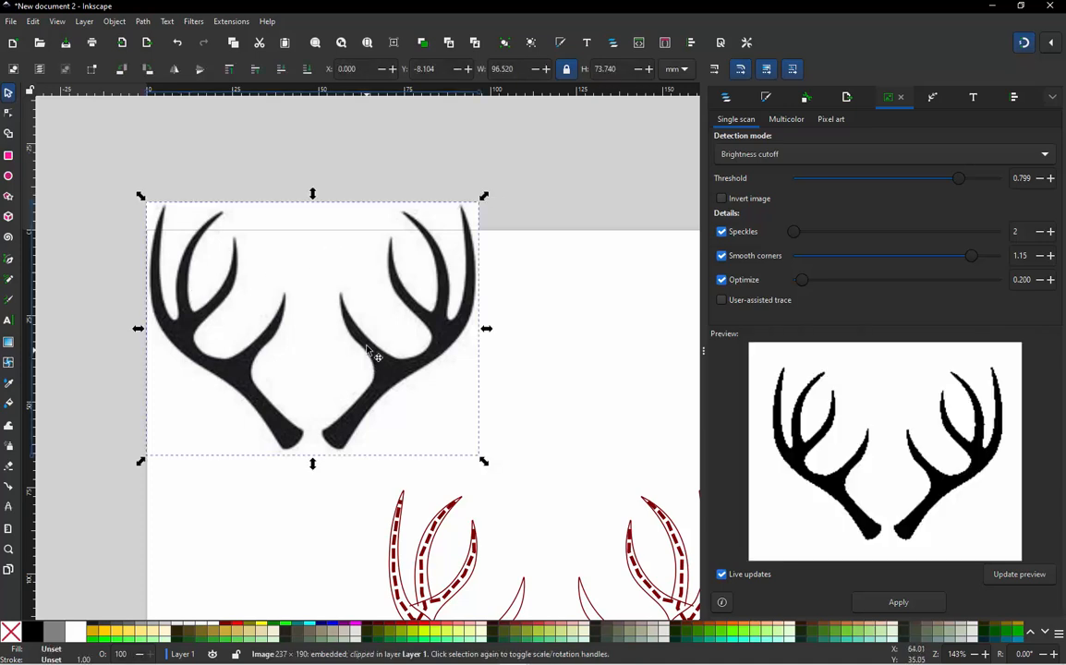
click(829, 262)
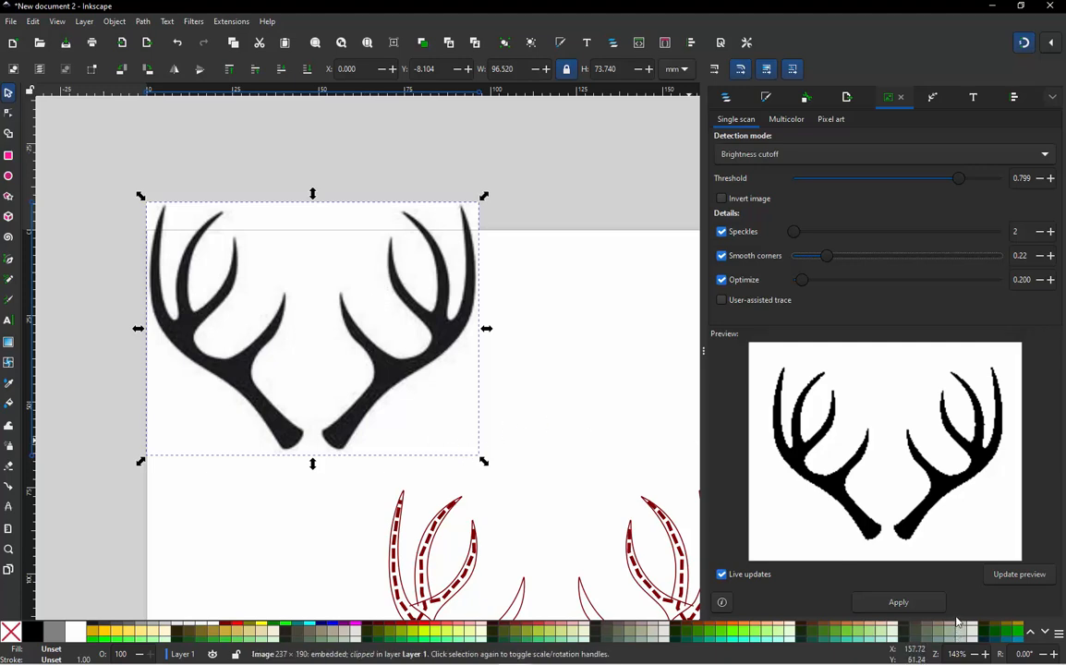
click(913, 604)
scroll(529, 287, down, 1)
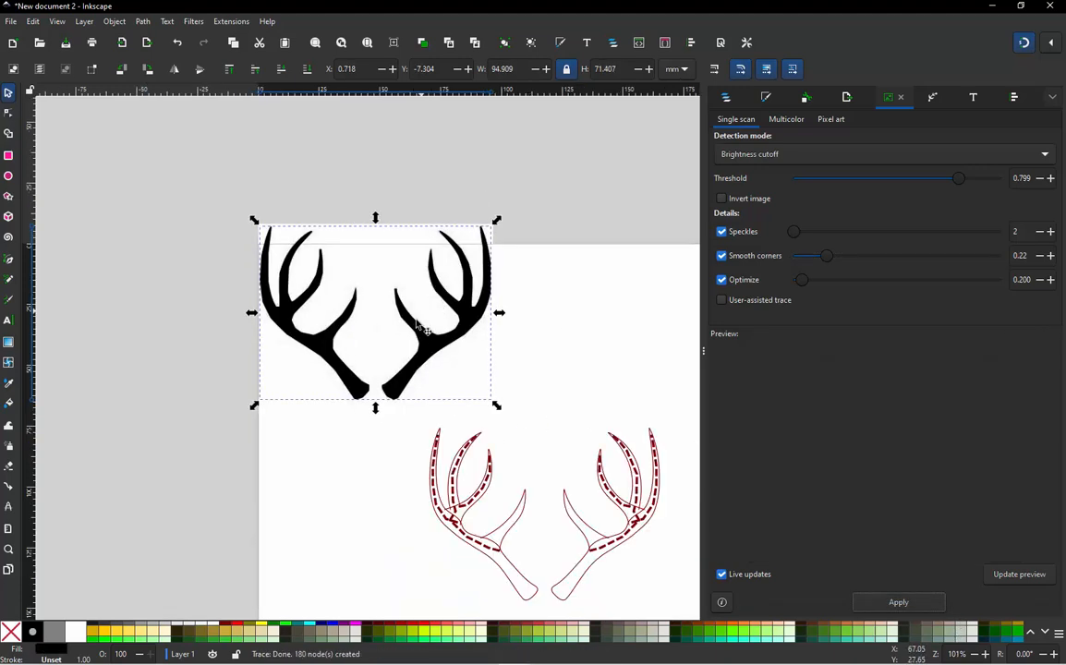
mouse_move(370, 362)
mouse_down()
mouse_move(255, 464)
mouse_move(214, 519)
mouse_up()
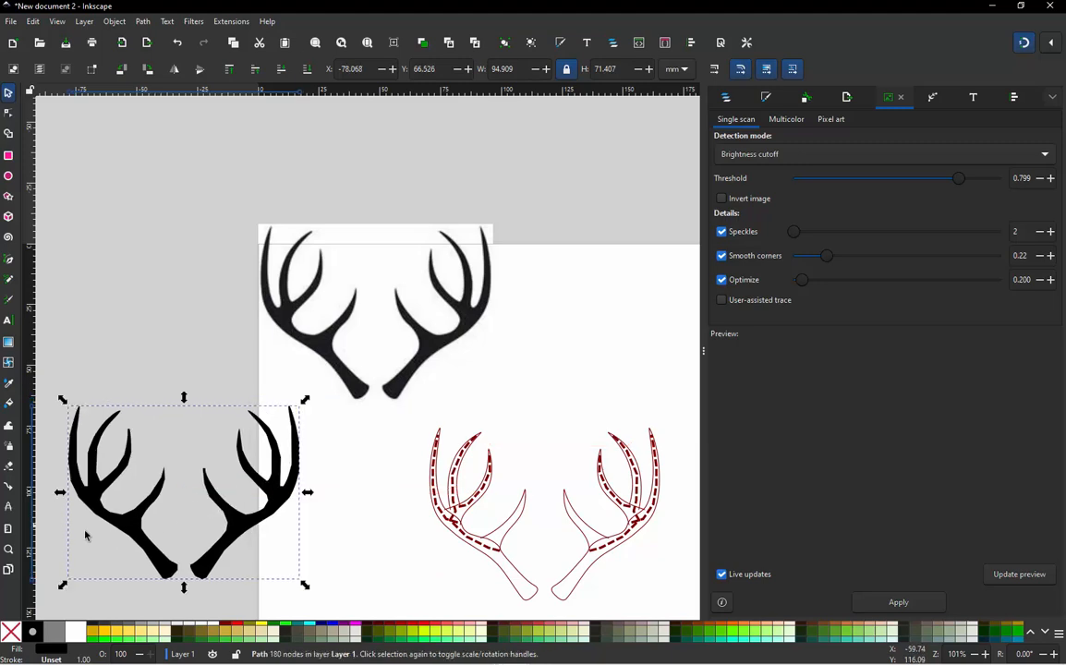
Sharpen the flat tip of the traced left antler's third tine by raising its middle node to about X -53.4, Y 74.5 mm
scroll(184, 493, up, 3)
scroll(184, 492, up, 3)
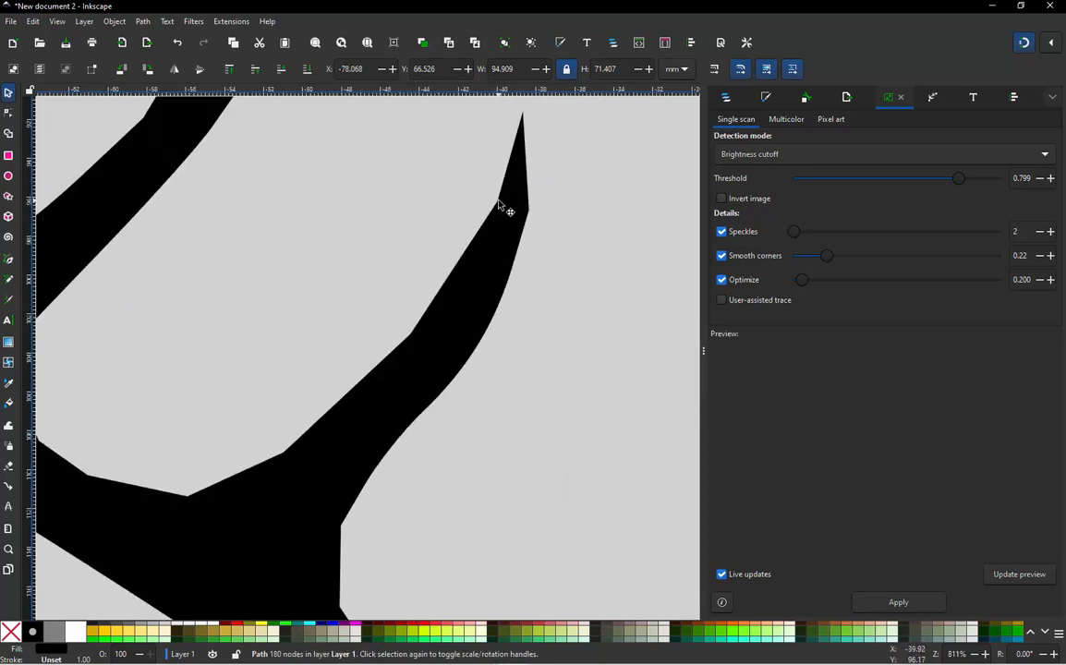
scroll(498, 204, down, 3)
scroll(178, 457, down, 3)
scroll(243, 349, up, 3)
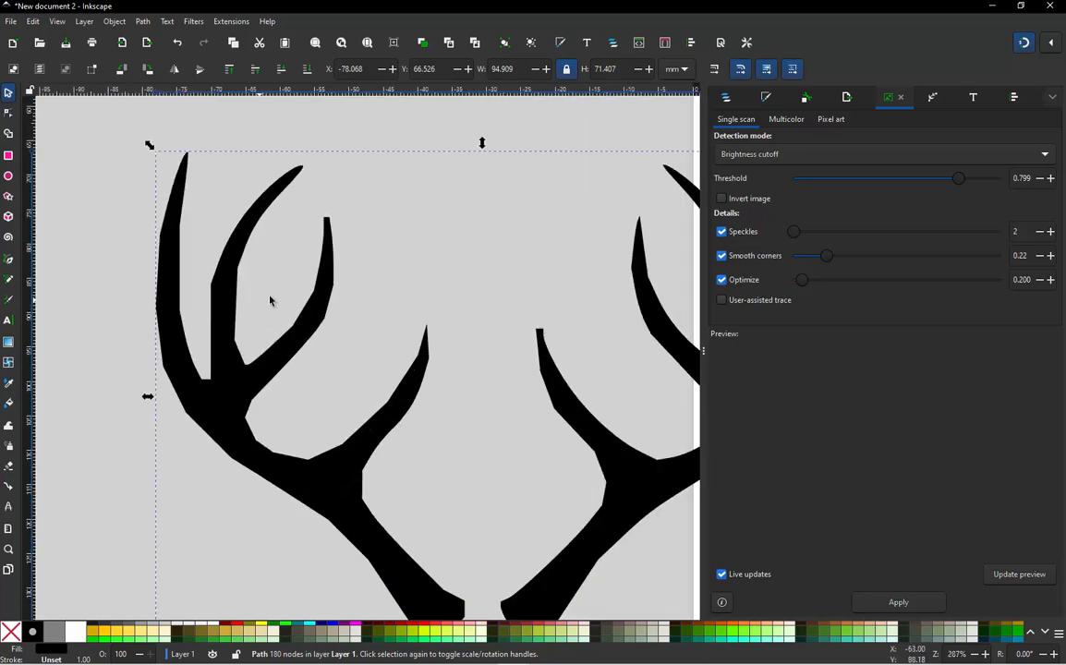
key(n)
scroll(308, 270, up, 2)
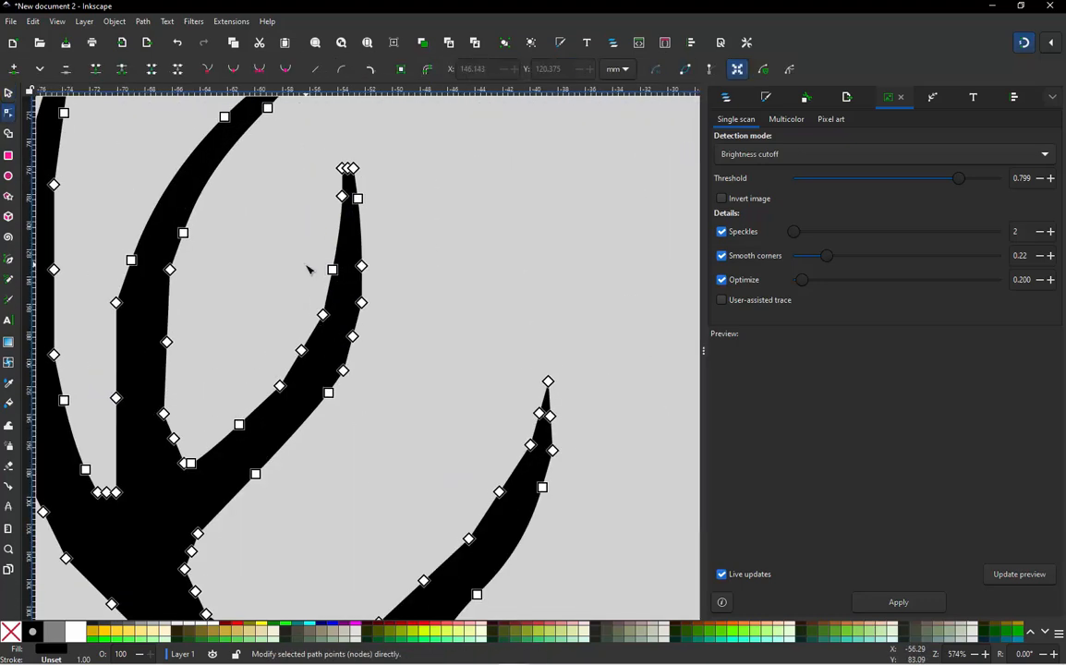
scroll(338, 141, up, 5)
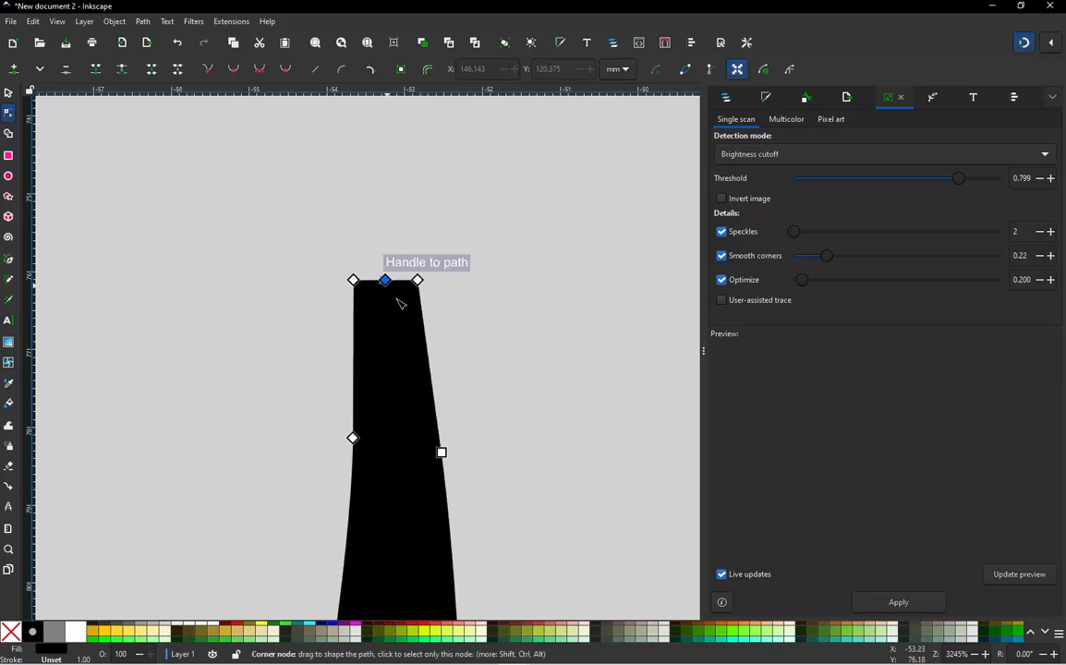
drag(386, 281, 371, 151)
scroll(371, 157, down, 1)
scroll(371, 164, down, 6)
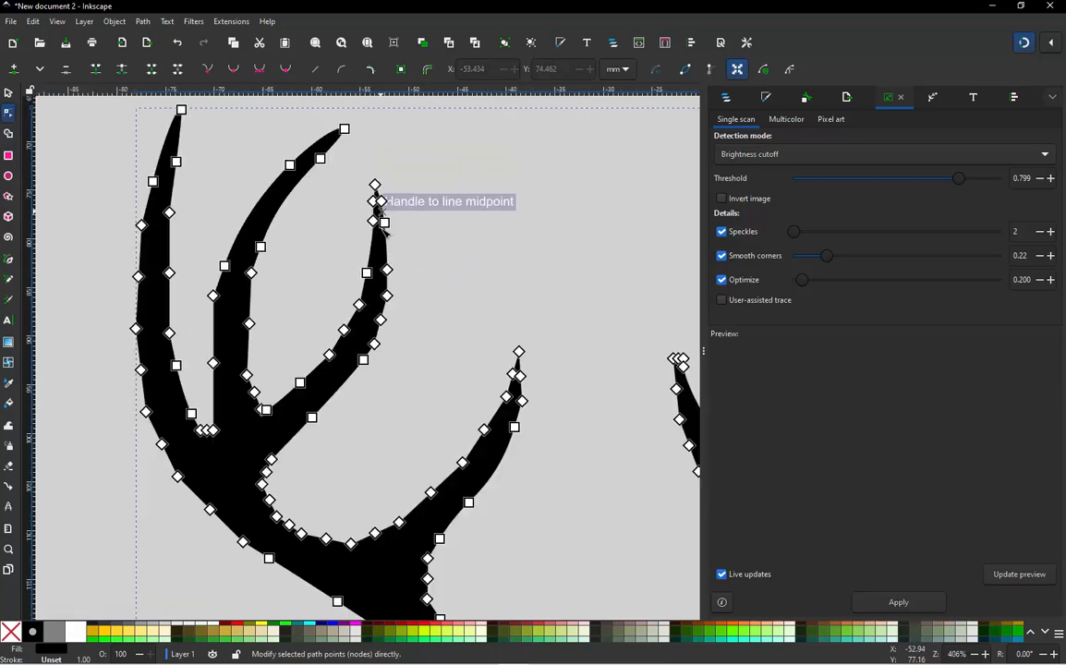
Delete the nodes along both sides of the left antler's third tine, keeping its tip node
click(289, 334)
scroll(337, 259, up, 1)
click(341, 230)
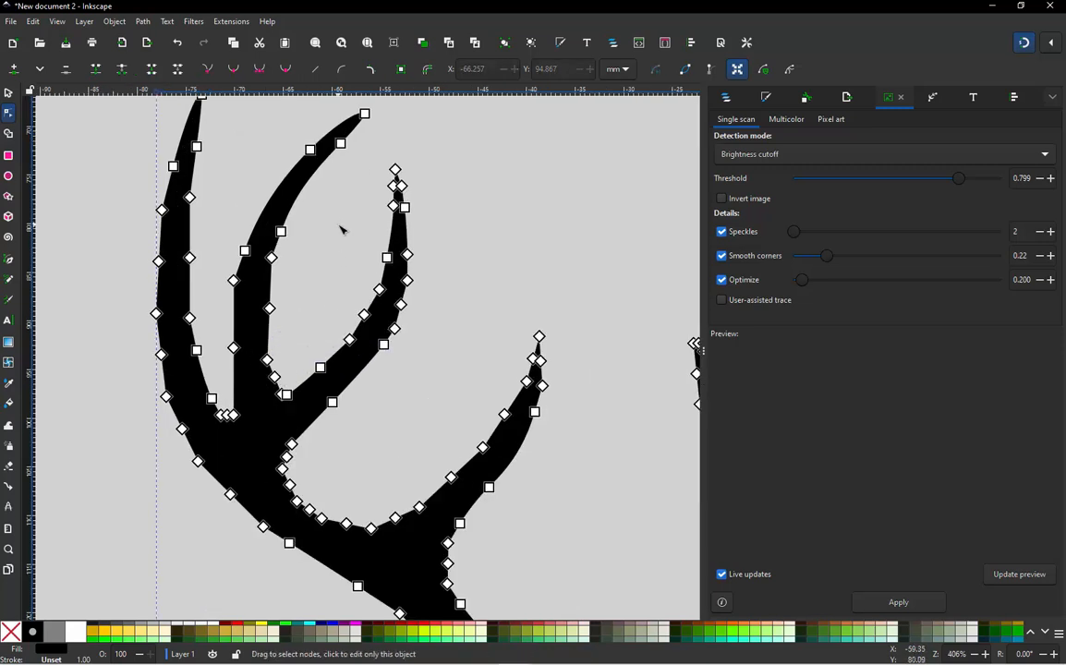
mouse_move(360, 197)
mouse_down()
mouse_move(385, 178)
mouse_move(438, 182)
mouse_move(444, 275)
mouse_move(393, 409)
mouse_move(314, 436)
mouse_up()
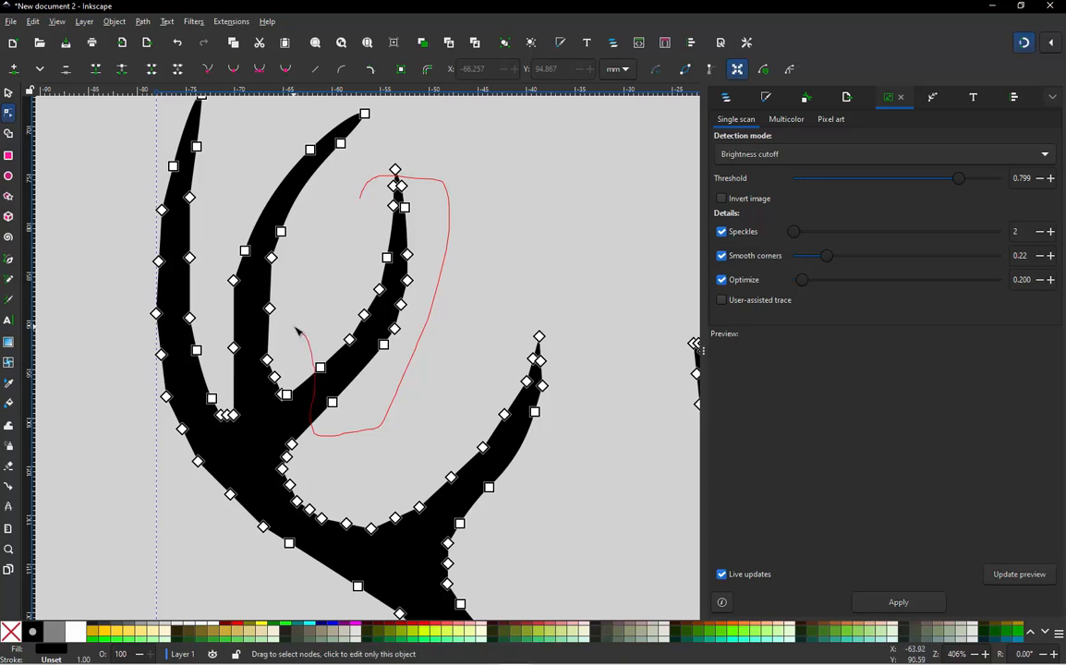
key(Delete)
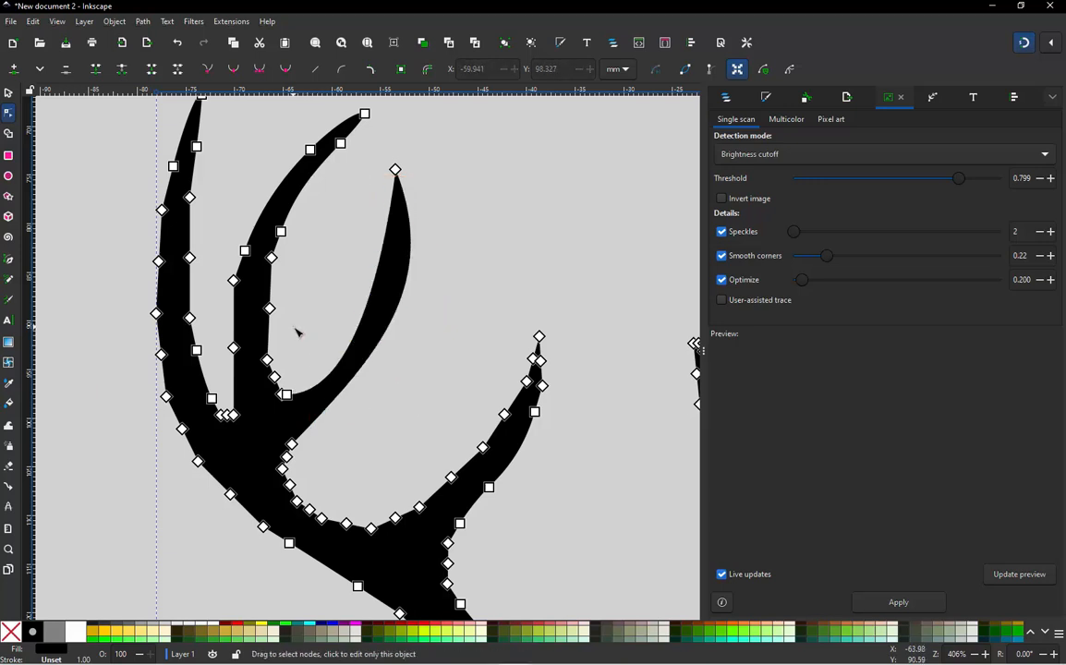
Make the node at the third tine's inner base a cusp and adjust the base and outer tip handles to slim the left antler's tine
click(286, 394)
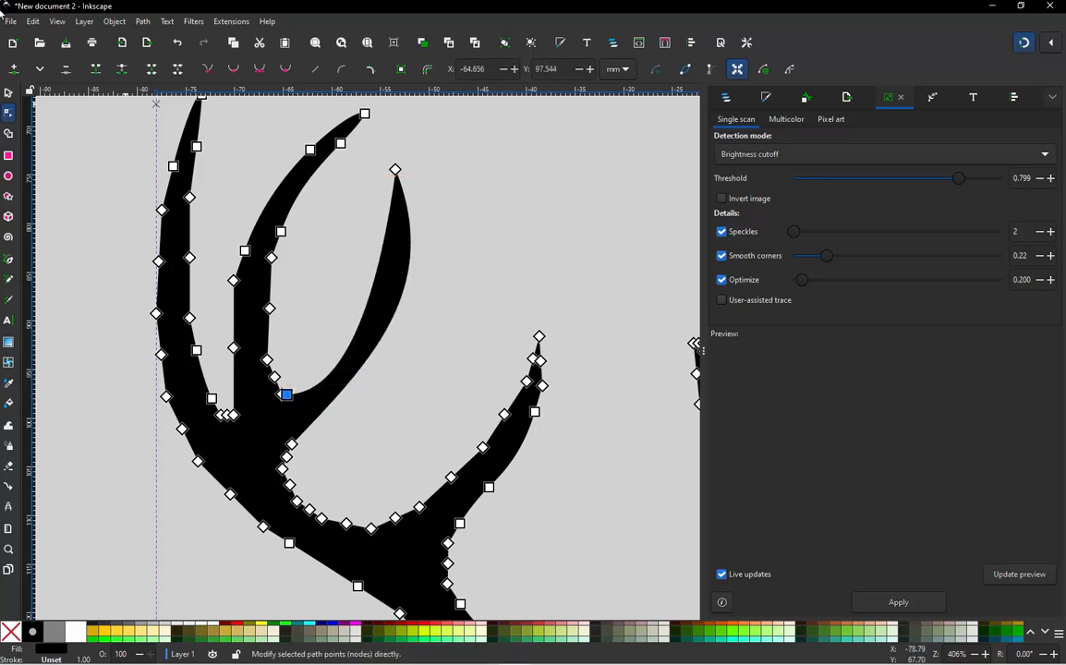
click(715, 71)
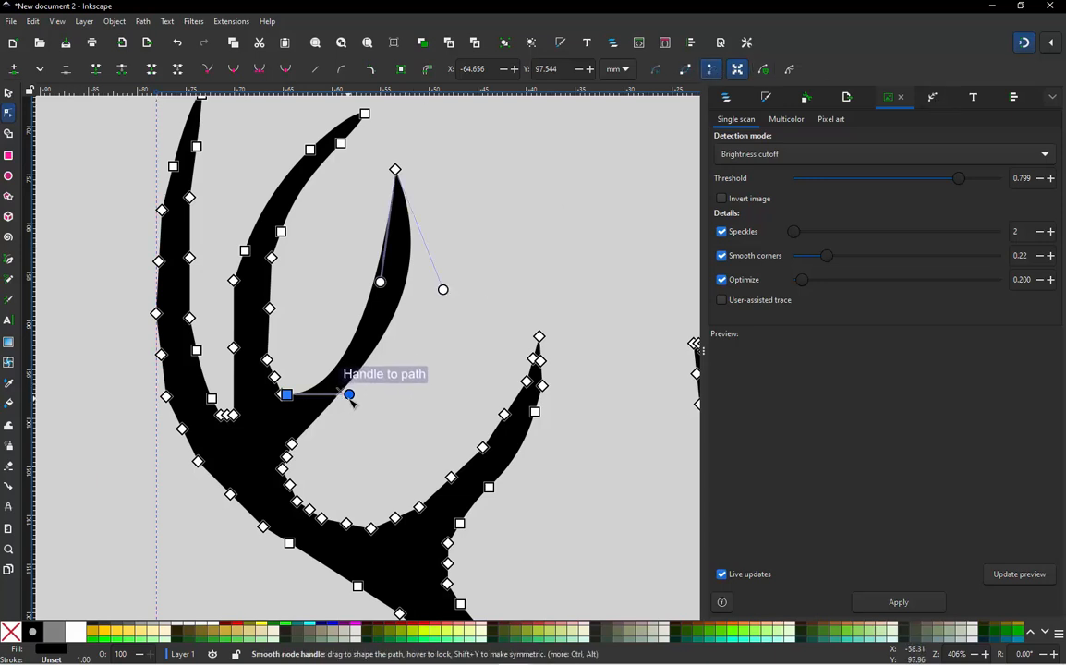
drag(349, 395, 345, 396)
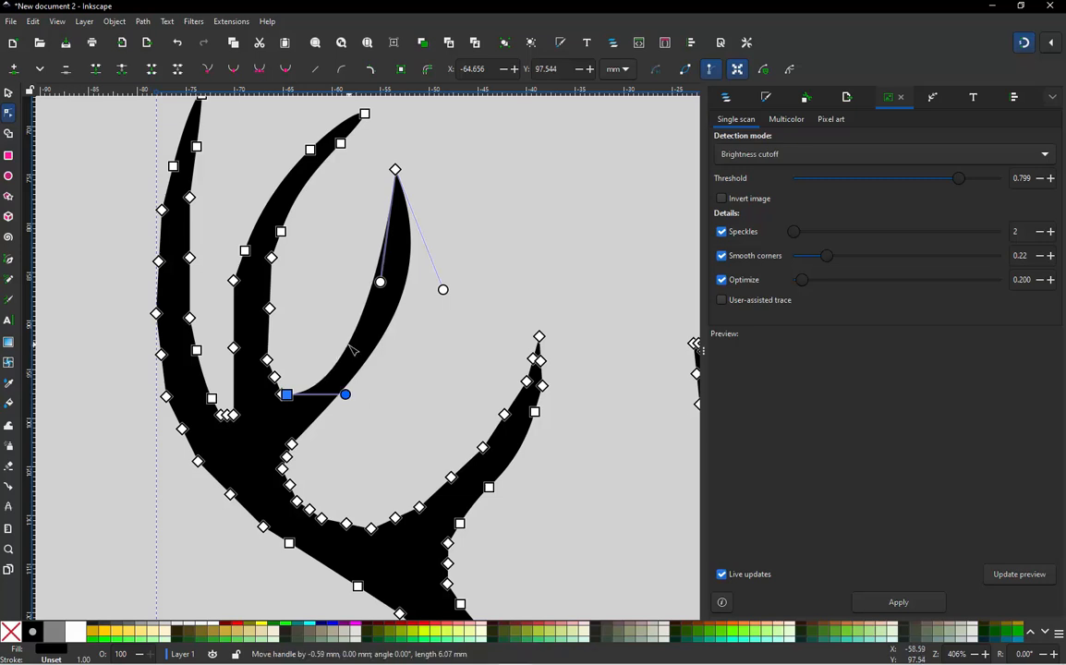
click(210, 71)
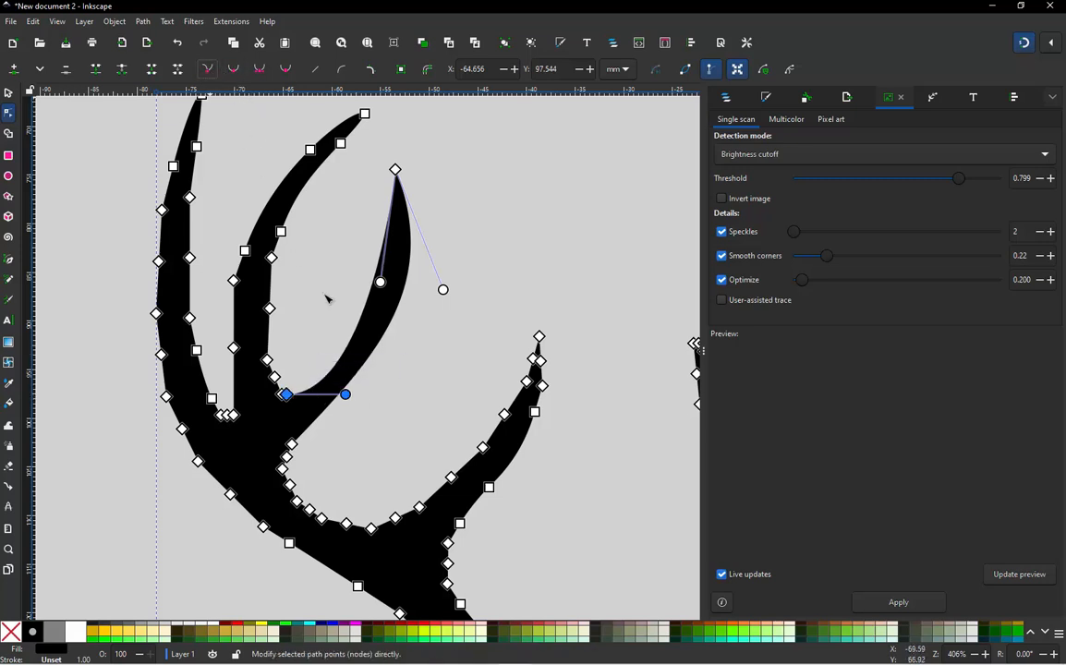
drag(345, 396, 354, 342)
drag(444, 293, 416, 316)
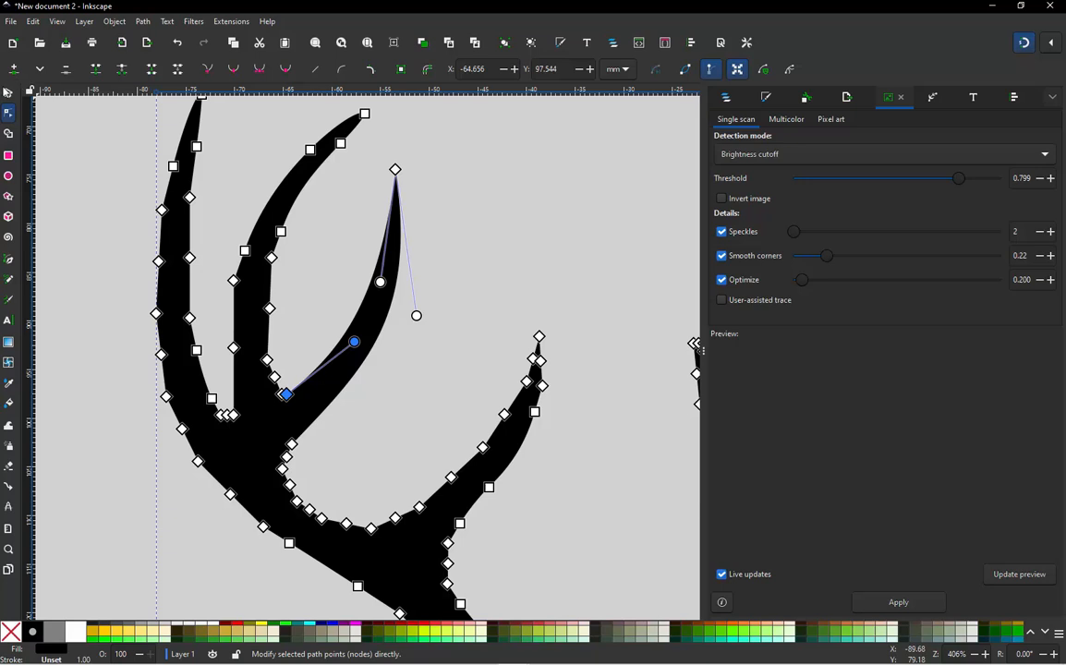
key(s)
click(490, 244)
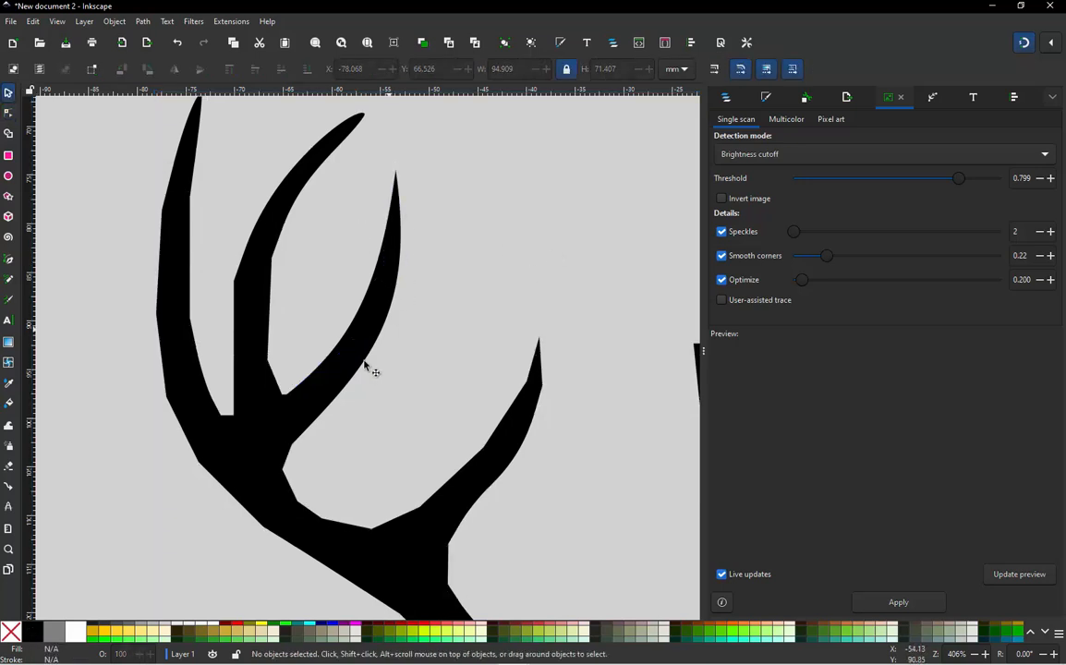
Delete the nodes along both sides of the left antler's second tine, keeping its tip and base nodes
double_click(265, 255)
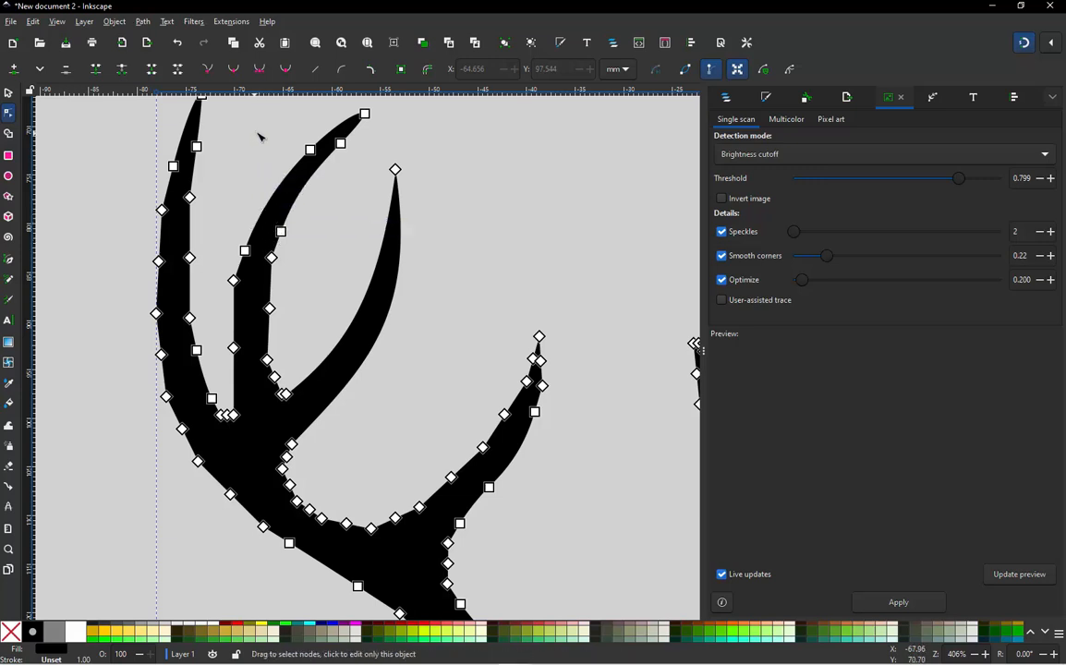
mouse_move(260, 136)
mouse_down()
mouse_move(350, 135)
mouse_move(368, 153)
mouse_move(281, 393)
mouse_up()
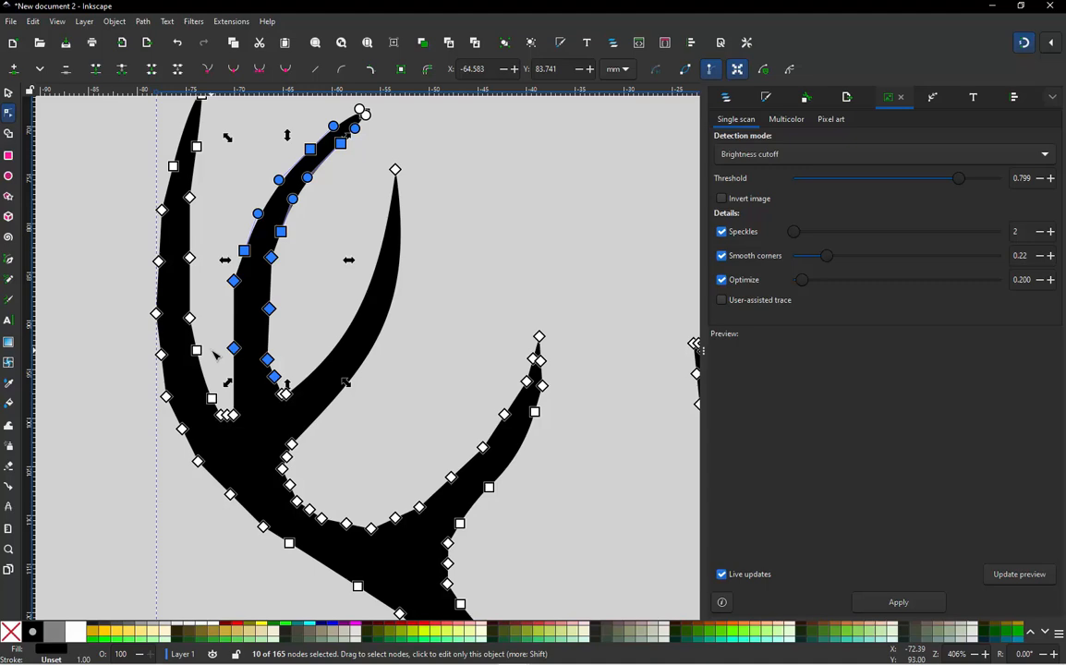
key(Delete)
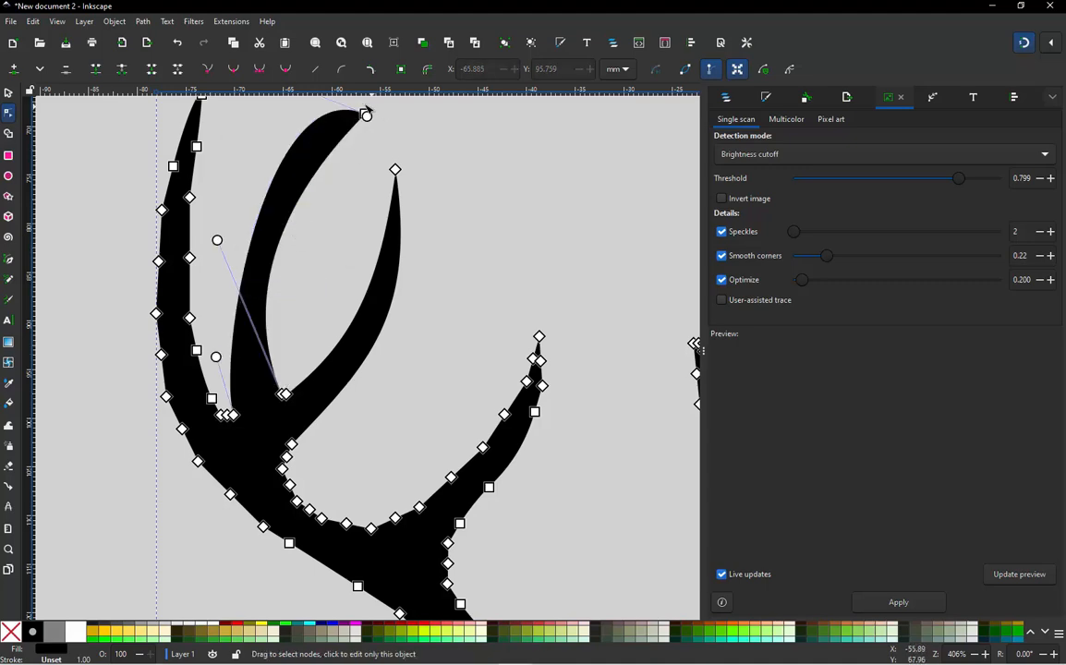
Reshape the second tine's outer edge by pulling its curve inward near the tip so the tine tapers to a point
click(366, 113)
scroll(404, 340, down, 2)
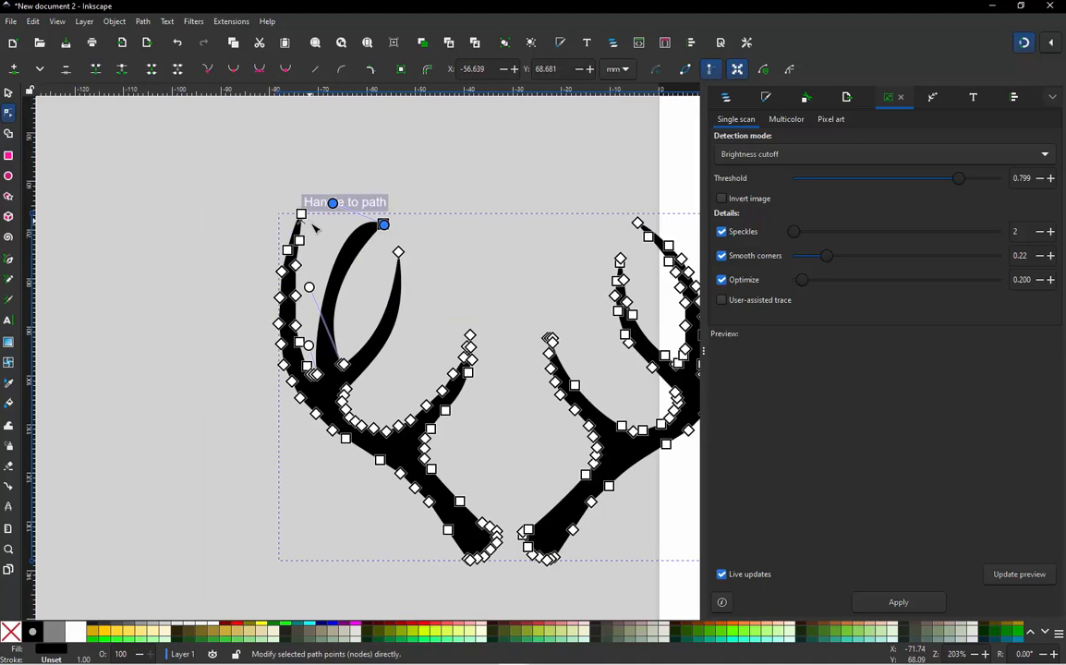
scroll(312, 226, up, 3)
click(442, 254)
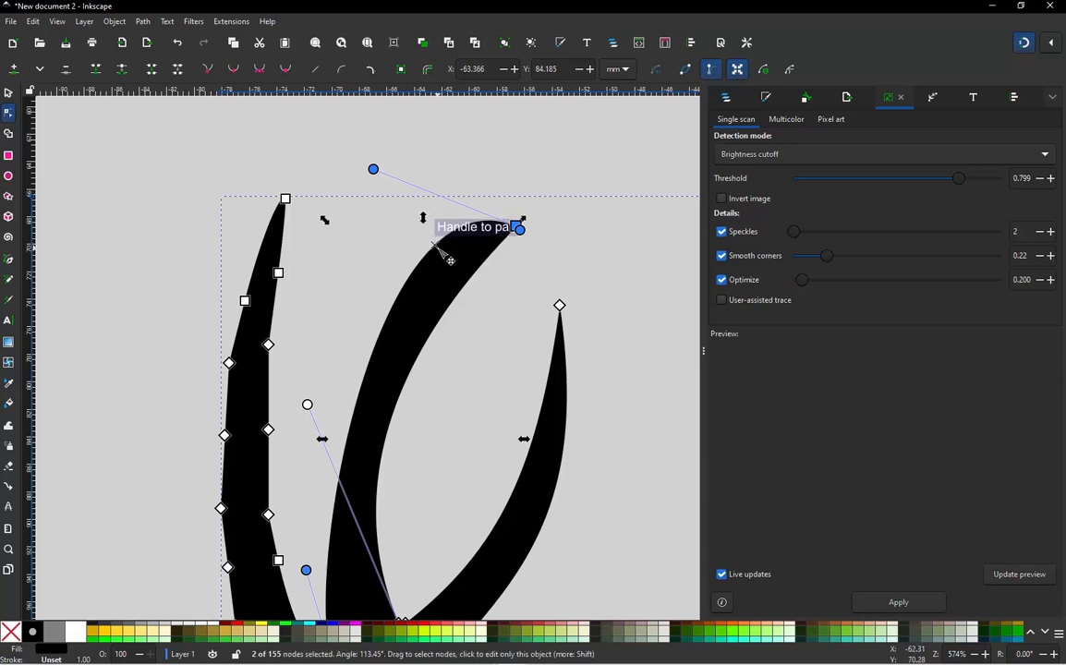
drag(433, 244, 418, 300)
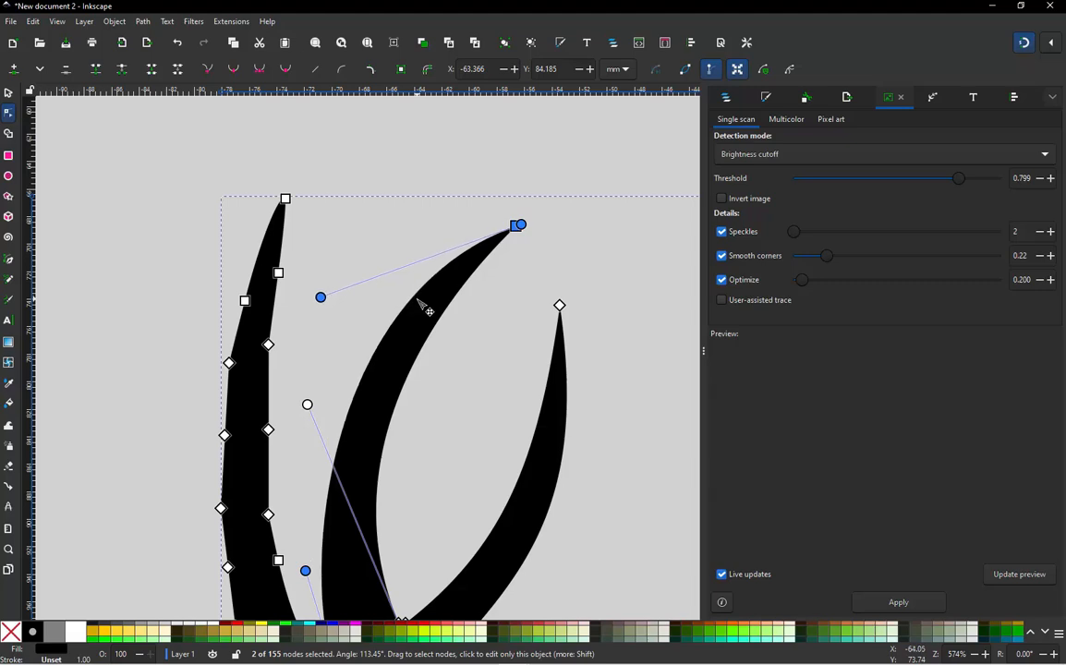
scroll(440, 174, down, 2)
scroll(430, 354, up, 1)
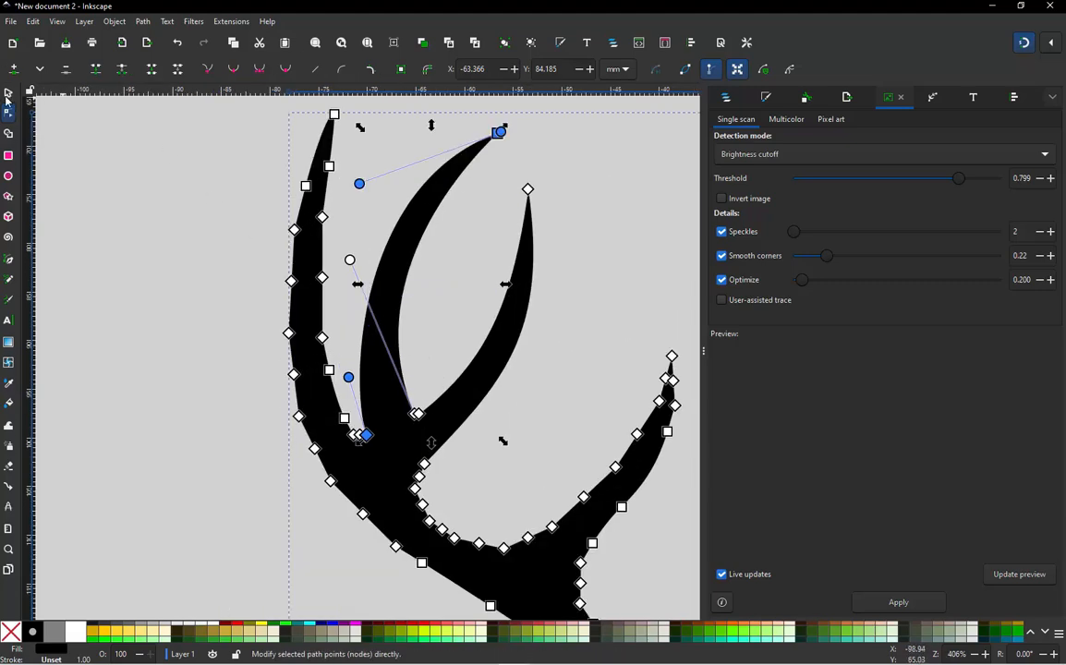
click(10, 95)
click(148, 278)
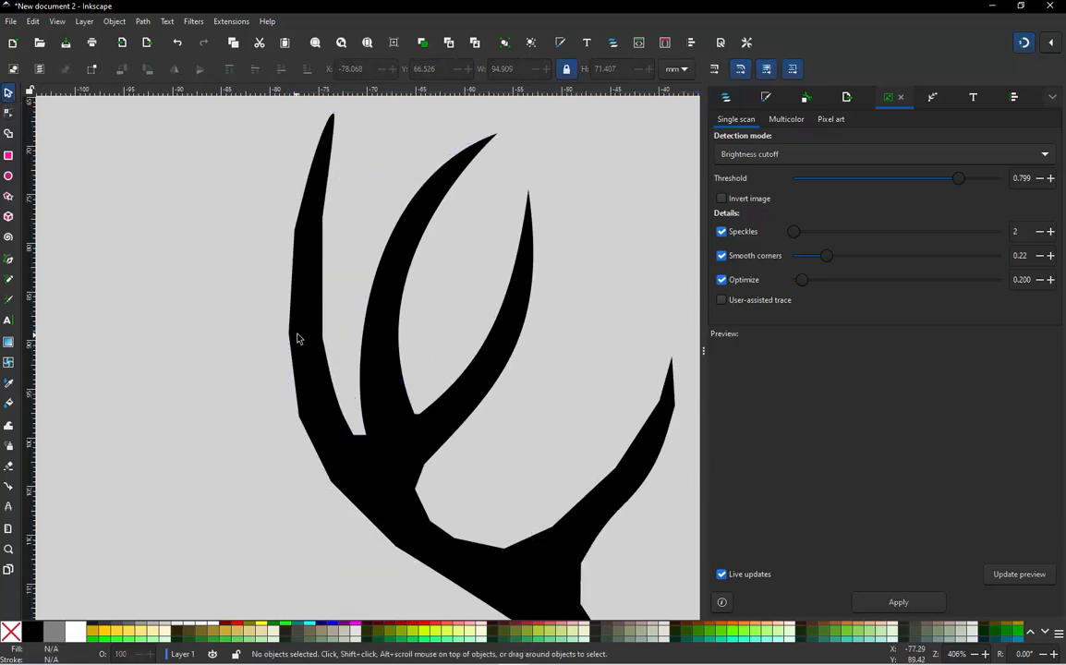
Convert the nodes along the curved edge between the left antler's third and lowest tines to smooth nodes
scroll(296, 336, down, 1)
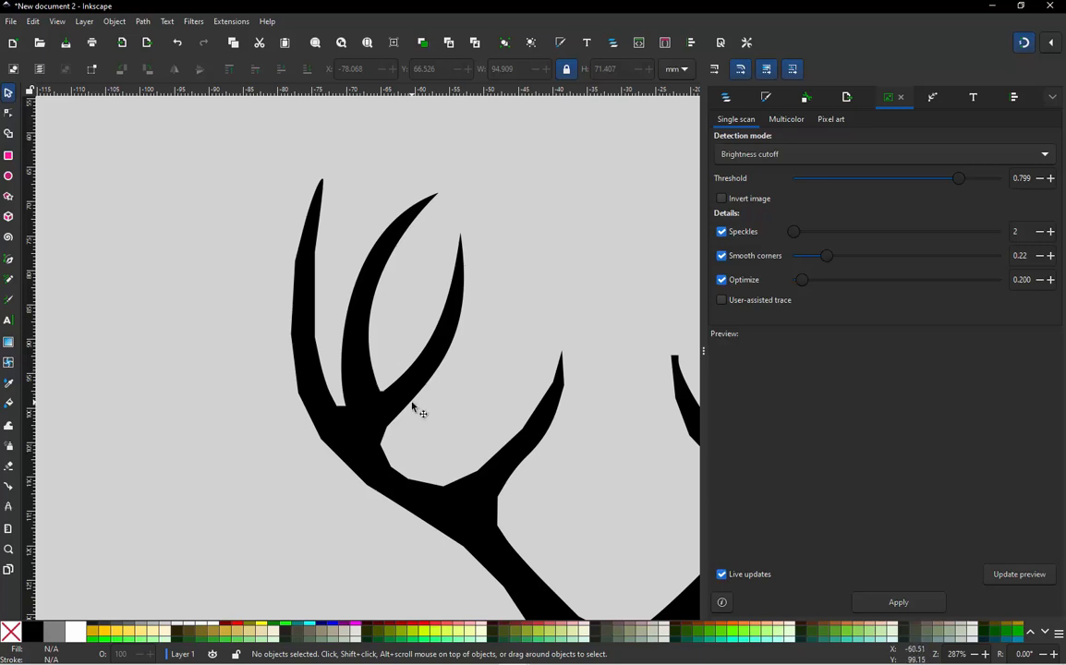
scroll(298, 399, down, 2)
scroll(365, 429, up, 4)
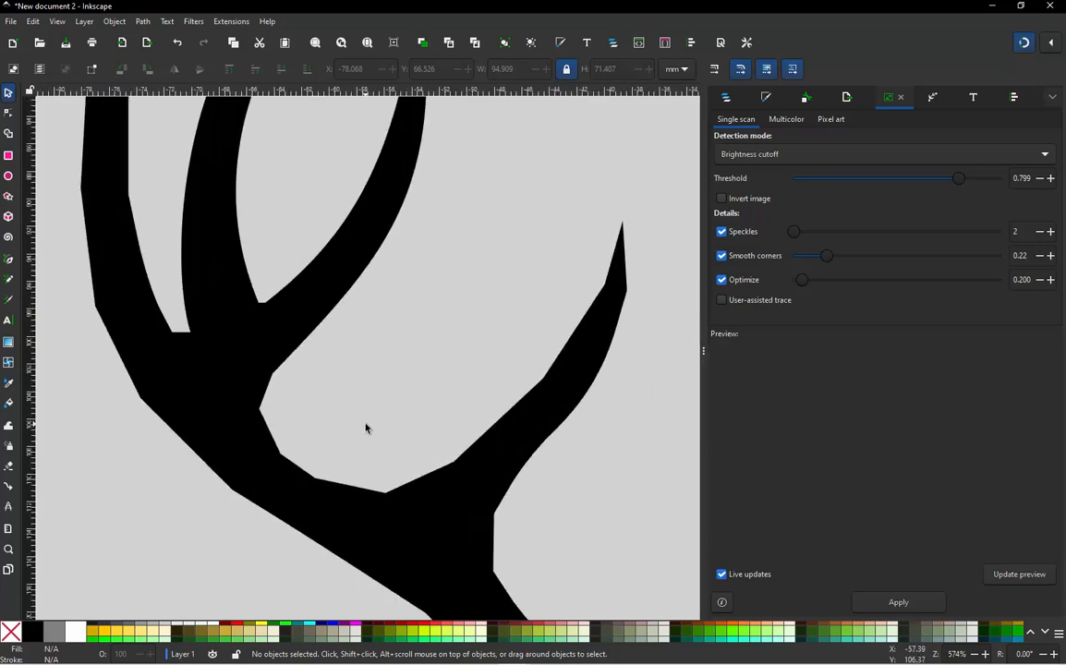
double_click(260, 429)
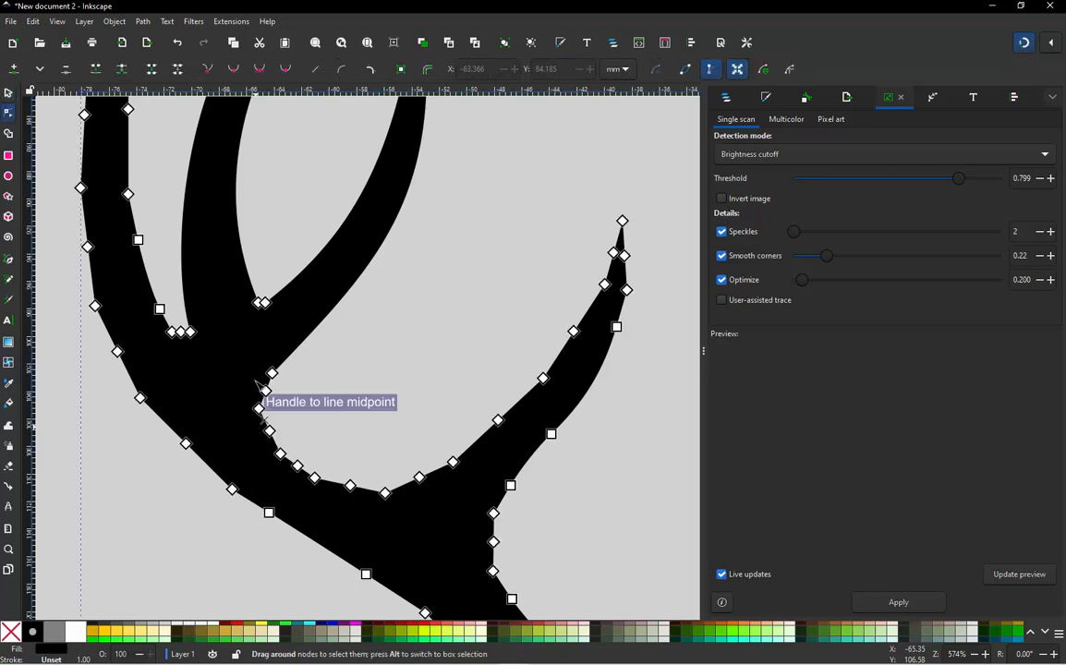
drag(244, 358, 615, 522)
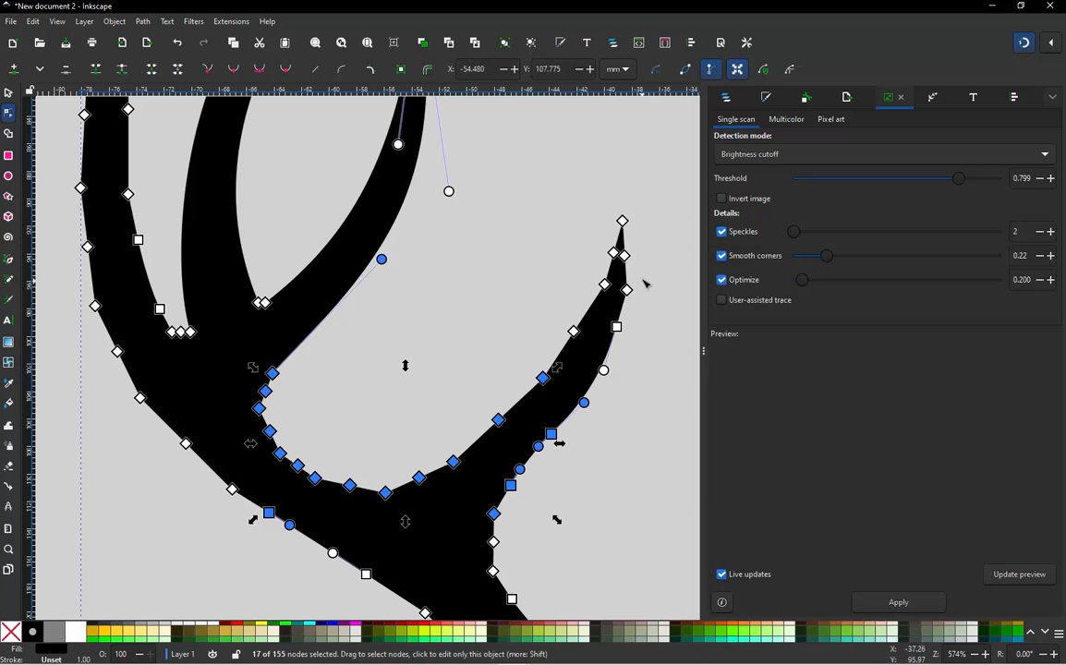
click(234, 73)
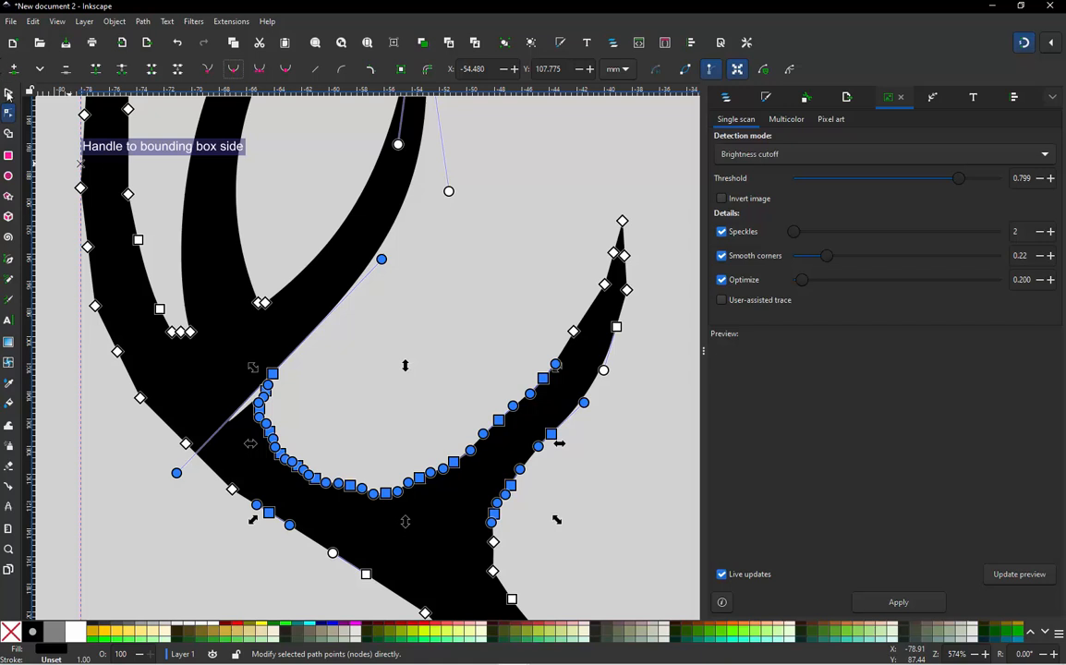
click(8, 93)
click(452, 358)
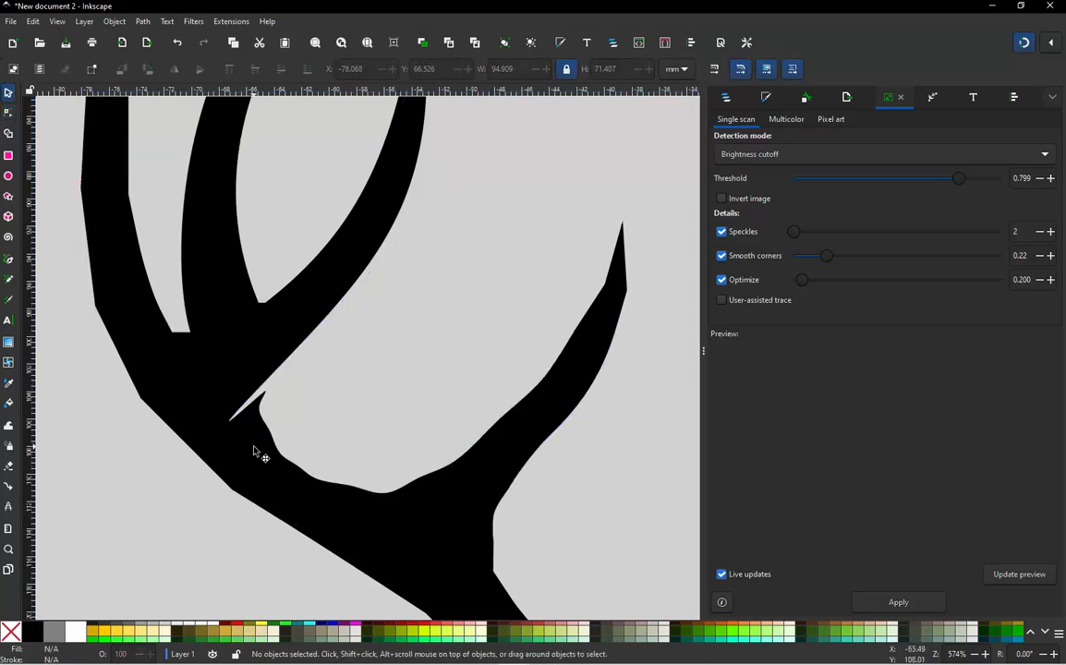
Delete the nodes along the curve between the third and lowest tines up to the lowest tine's tip, keeping the tip node
double_click(254, 451)
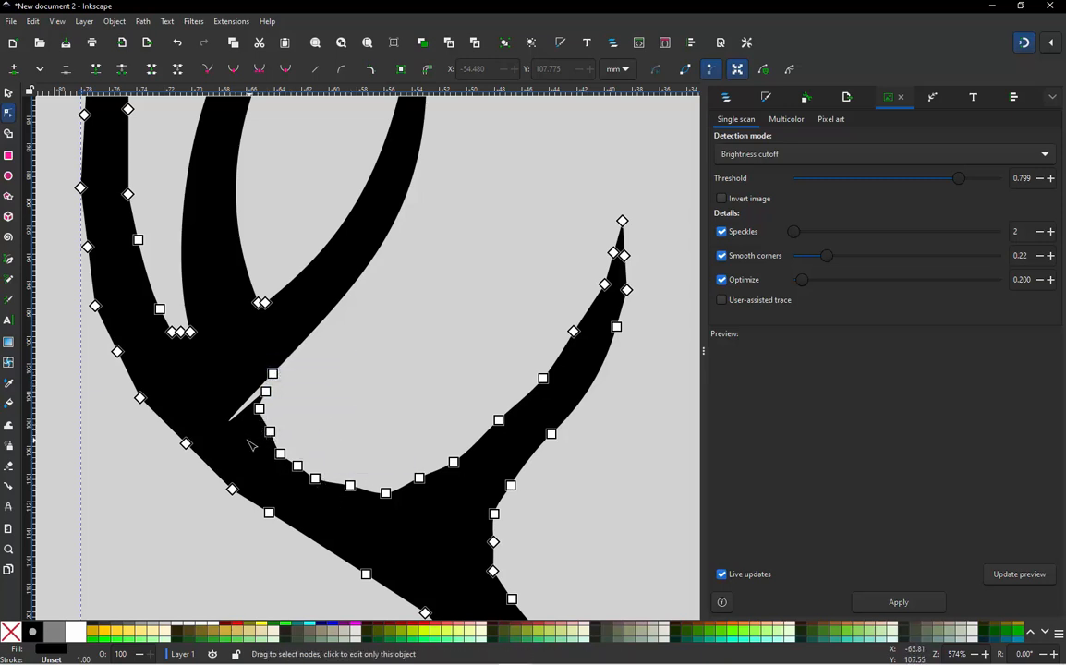
mouse_move(266, 430)
mouse_down()
mouse_move(397, 412)
mouse_move(573, 264)
mouse_move(609, 233)
mouse_up()
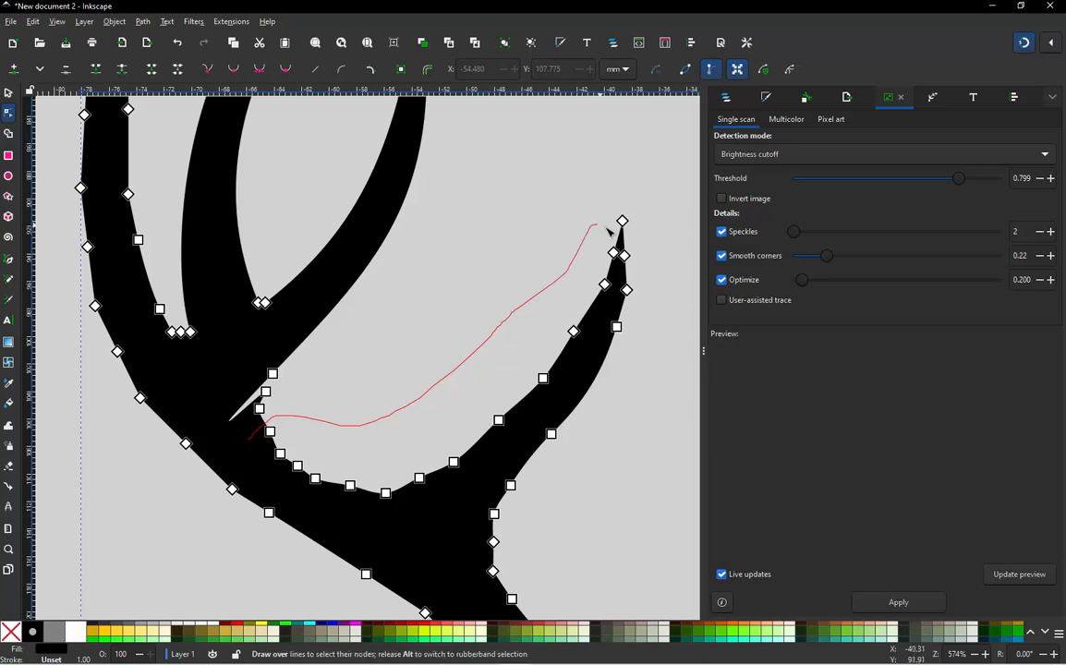
mouse_move(585, 341)
mouse_down()
mouse_move(516, 453)
mouse_move(459, 491)
mouse_move(273, 506)
mouse_move(251, 465)
mouse_up()
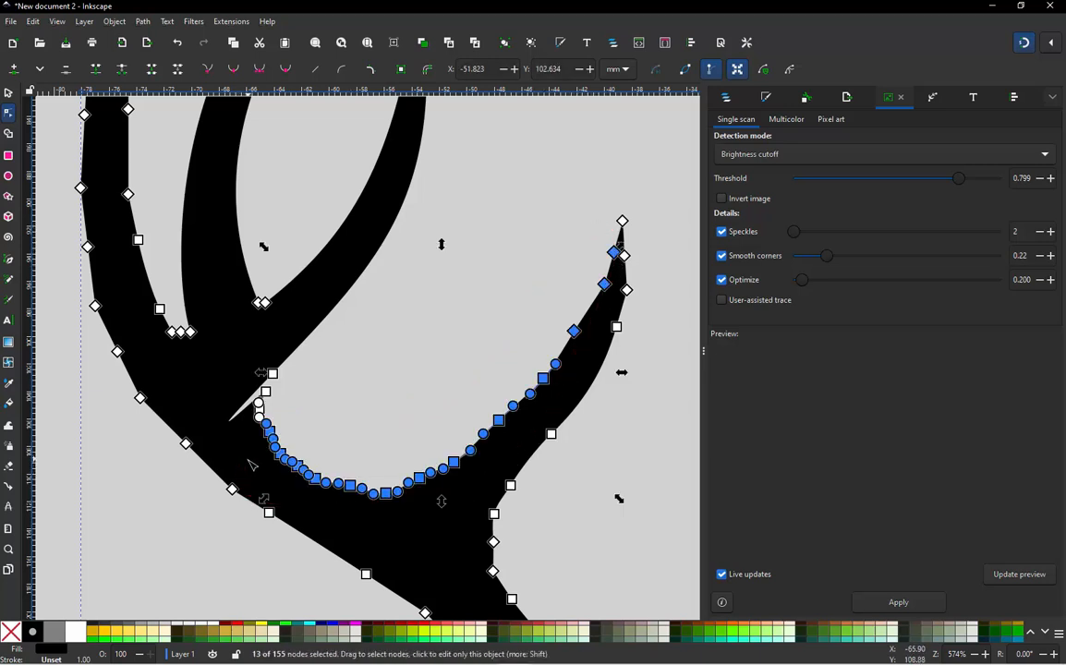
key(Delete)
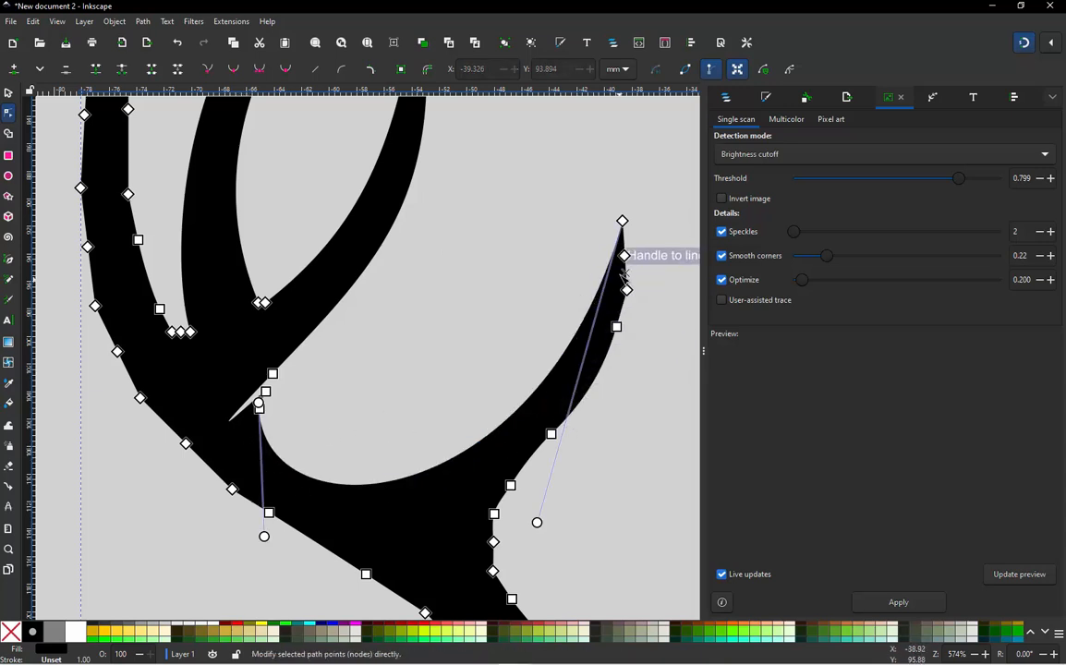
Delete the nodes along the outer edge of the left antler's lowest tine, keeping its tip node
drag(594, 257, 670, 309)
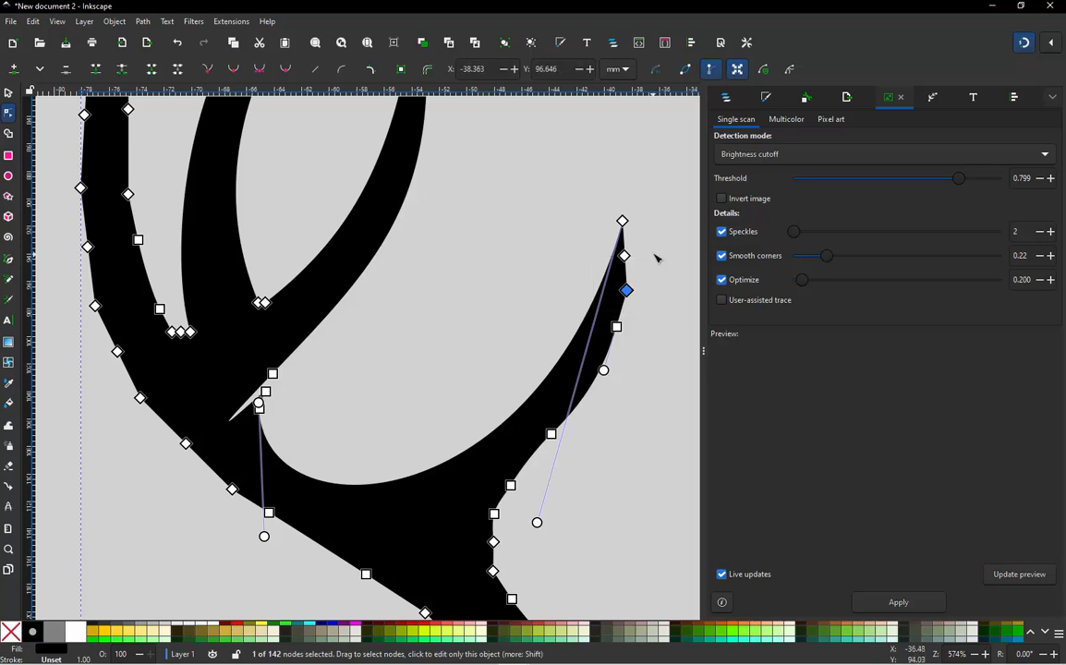
click(653, 252)
drag(648, 246, 528, 458)
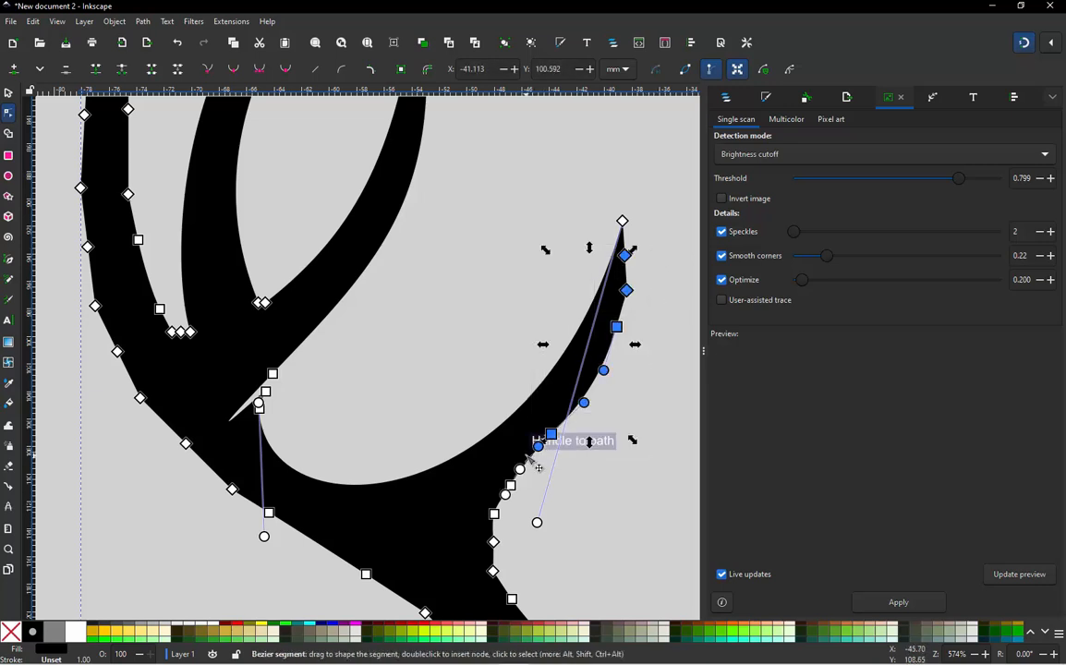
key(Delete)
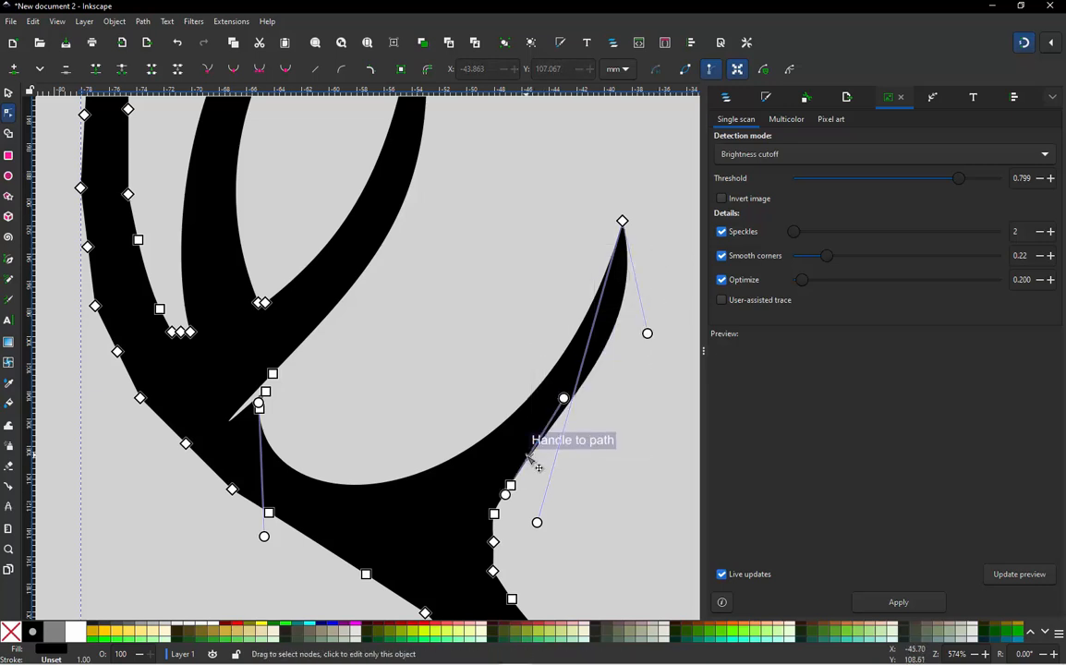
click(643, 466)
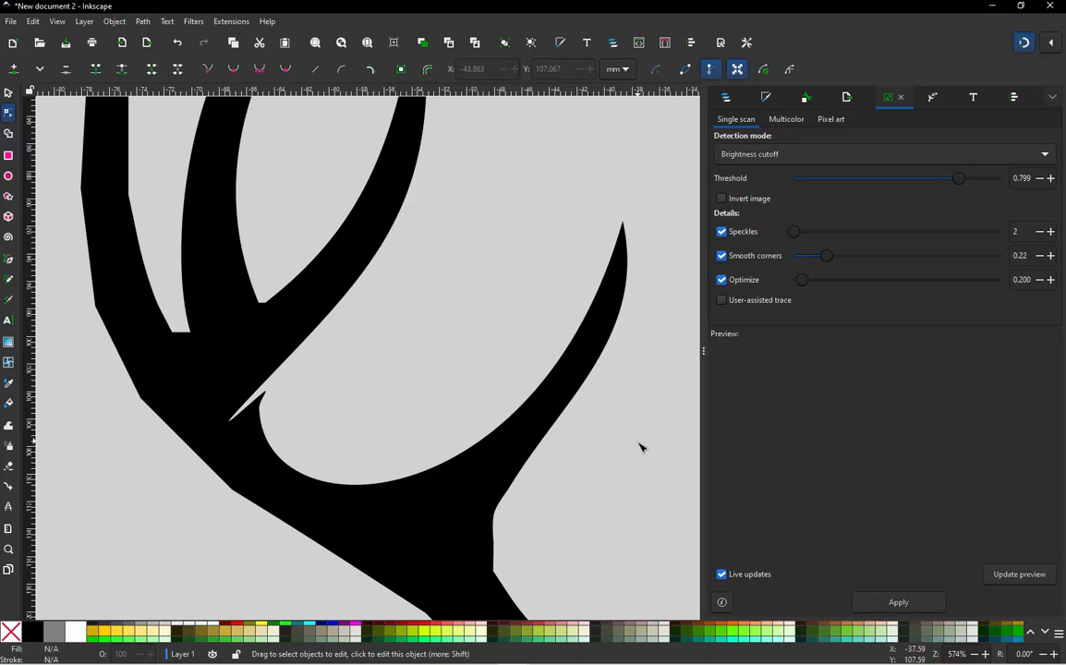
Make the node at the third tine's lower base a cusp and shorten its lower handle to remove the sliver cutting into the antler
click(262, 407)
click(266, 392)
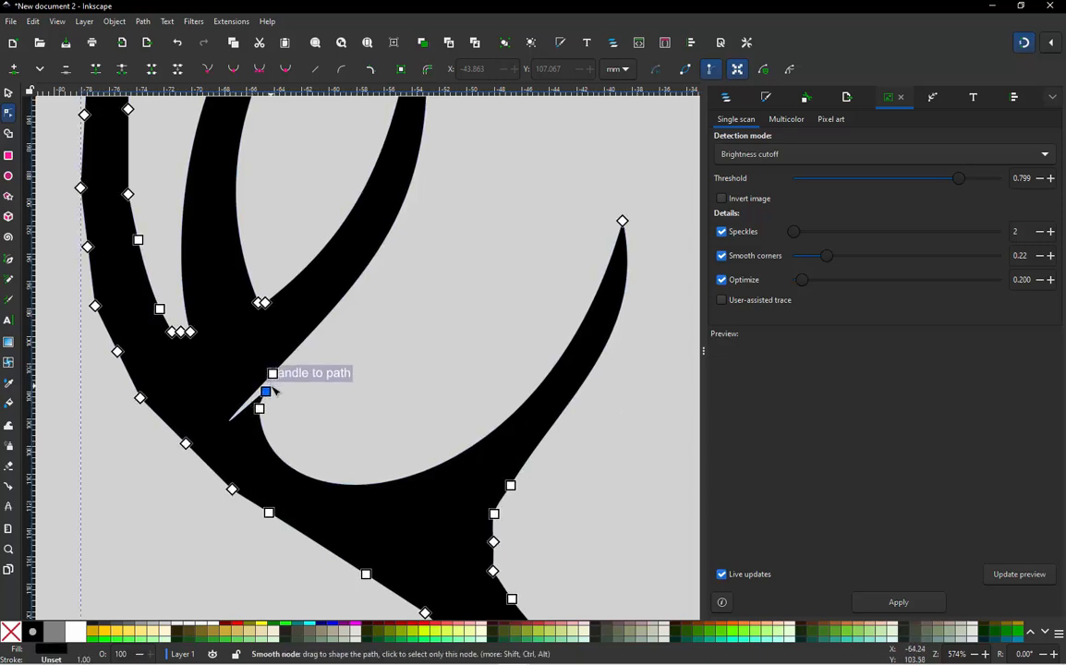
click(272, 374)
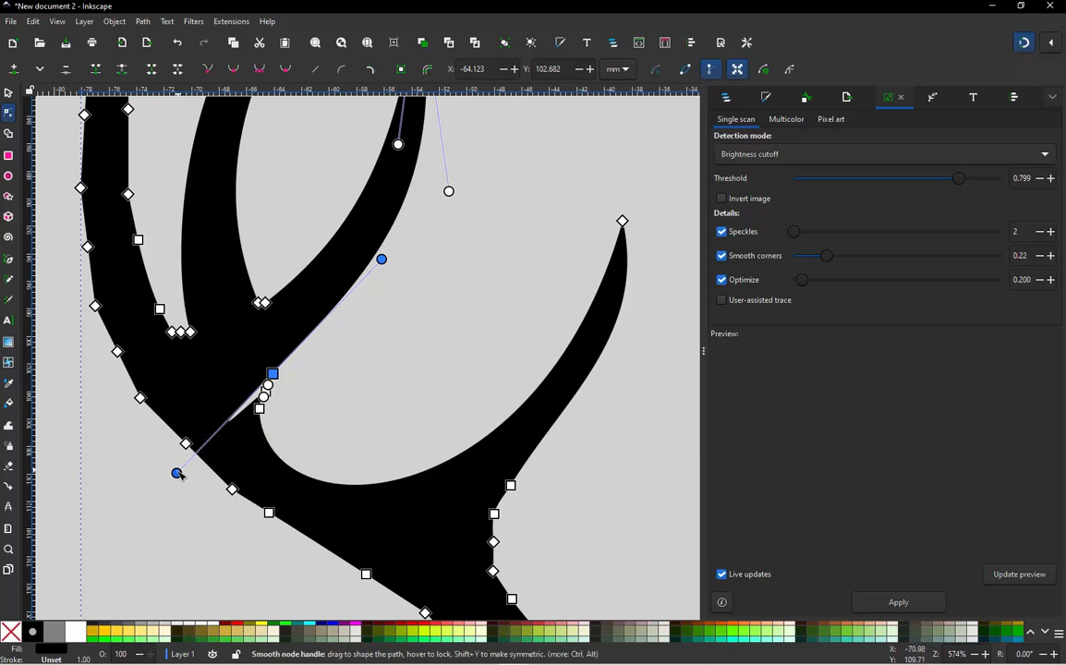
mouse_move(177, 472)
mouse_down()
mouse_move(270, 358)
mouse_move(242, 368)
mouse_move(254, 478)
mouse_move(181, 465)
mouse_up()
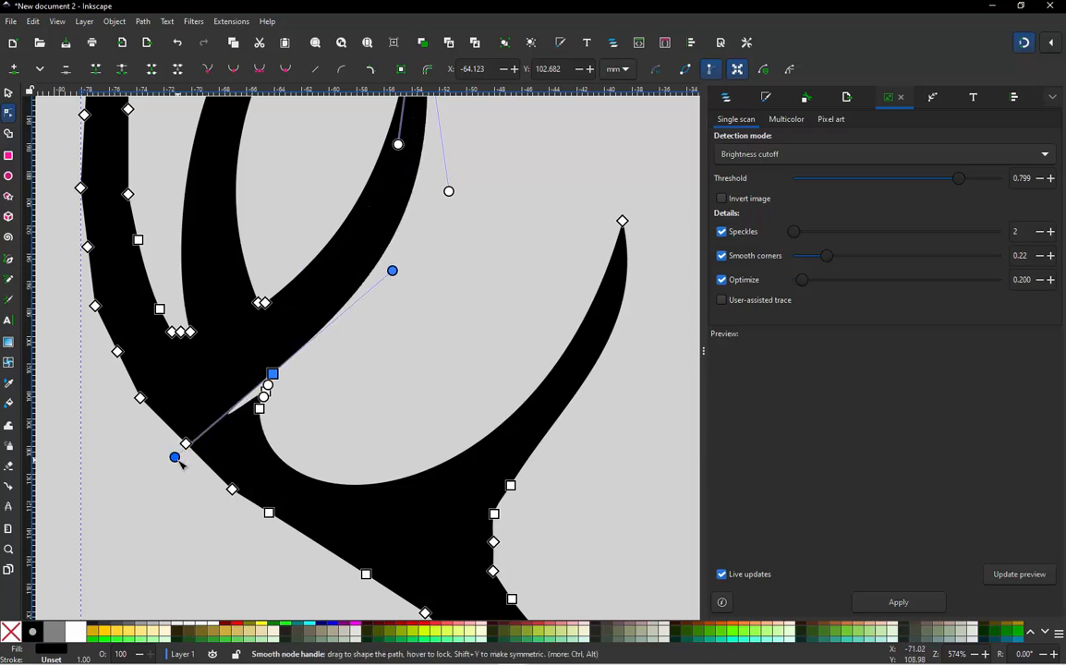
key(ctrl+z)
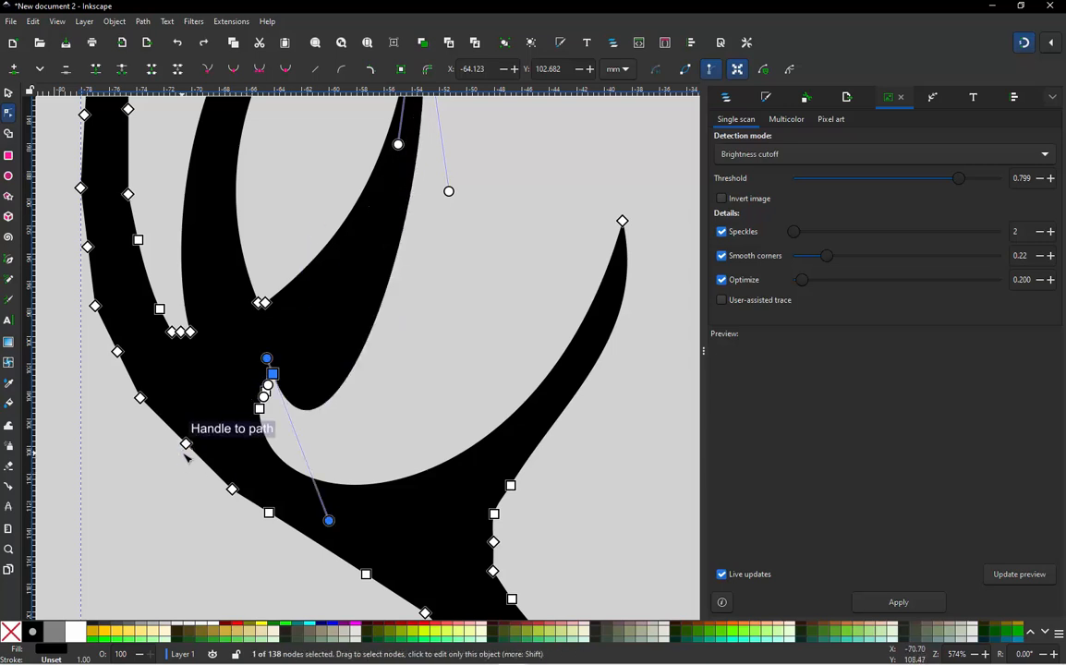
key(ctrl+shift+z)
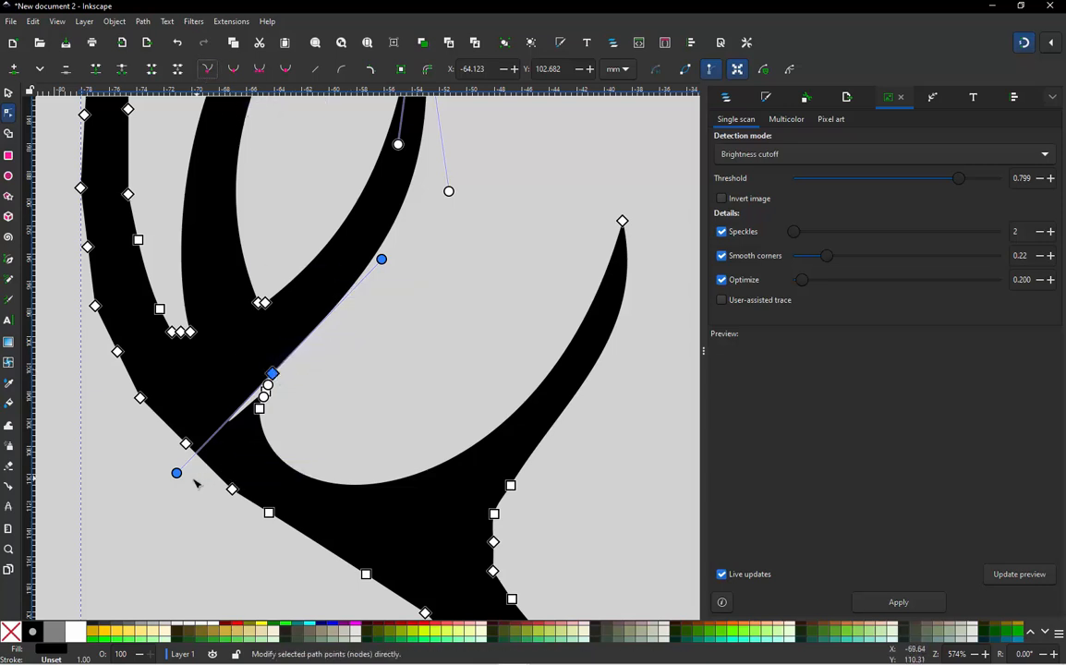
drag(176, 473, 197, 433)
drag(312, 348, 270, 372)
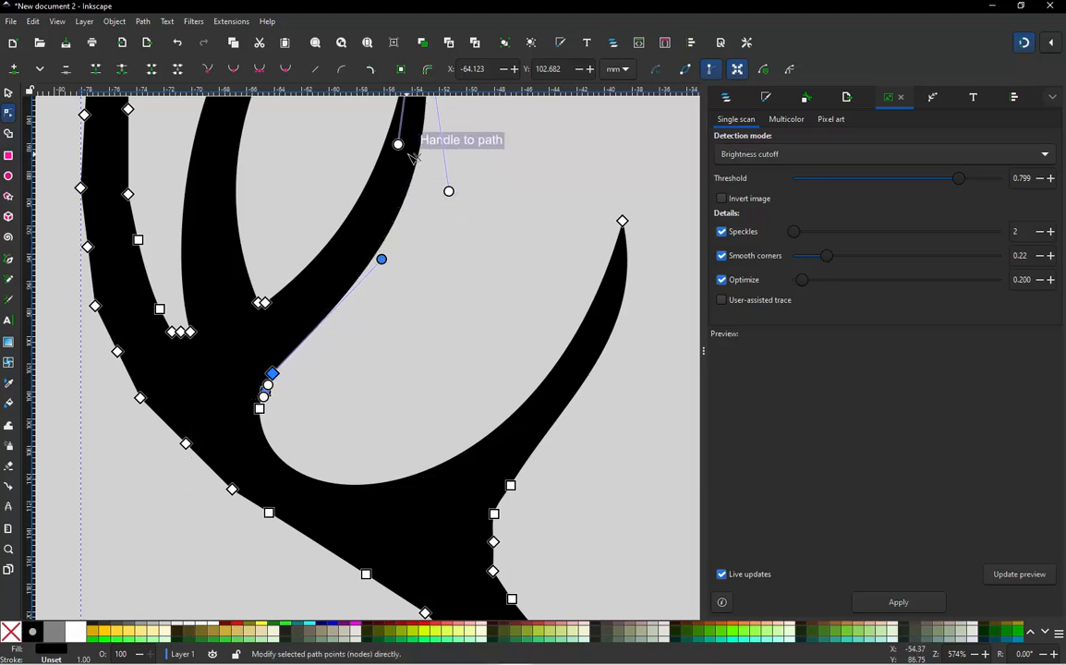
scroll(376, 314, down, 2)
scroll(352, 341, up, 1)
scroll(352, 341, up, 6)
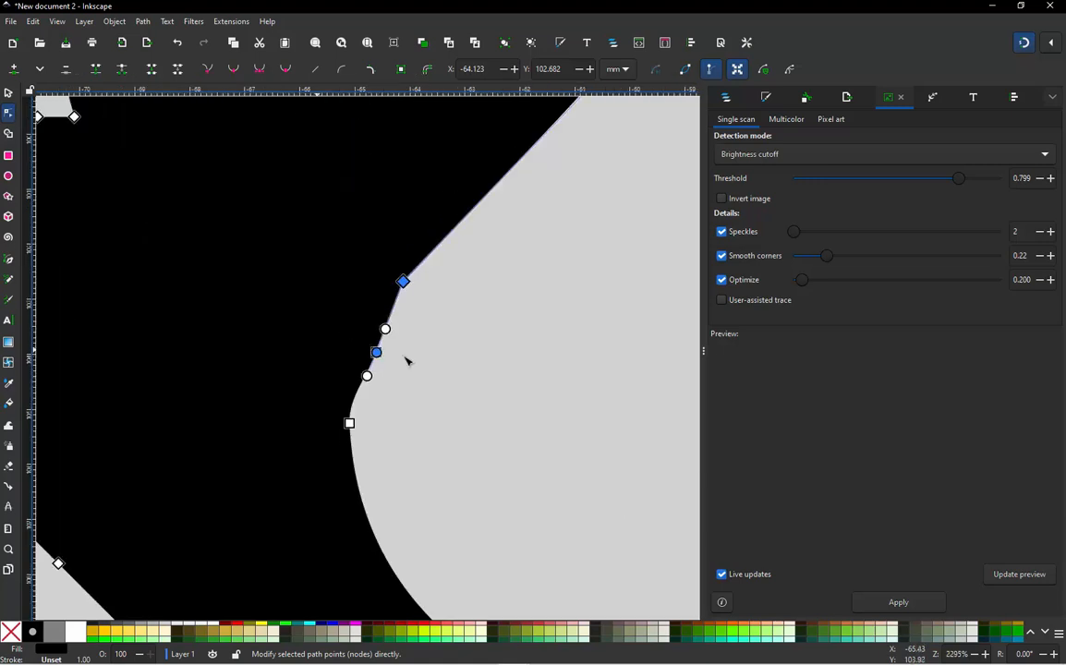
Add a node on the straight edge above the corner at the third tine's lower base and another on the curve below it
drag(417, 302, 268, 443)
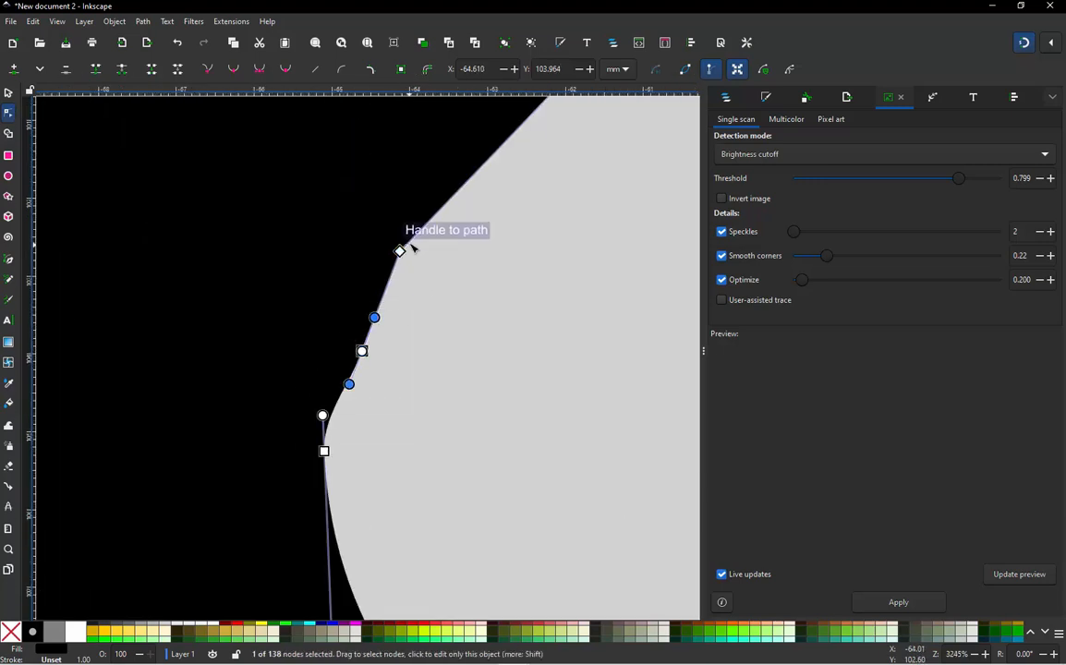
double_click(472, 181)
key(Escape)
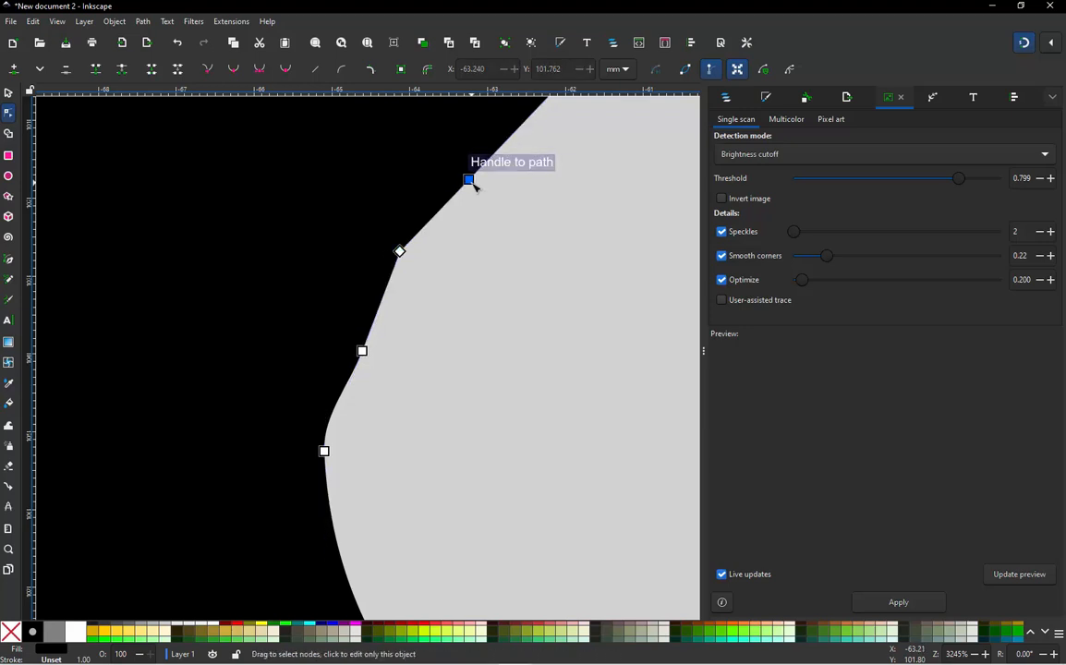
key(Escape)
click(287, 536)
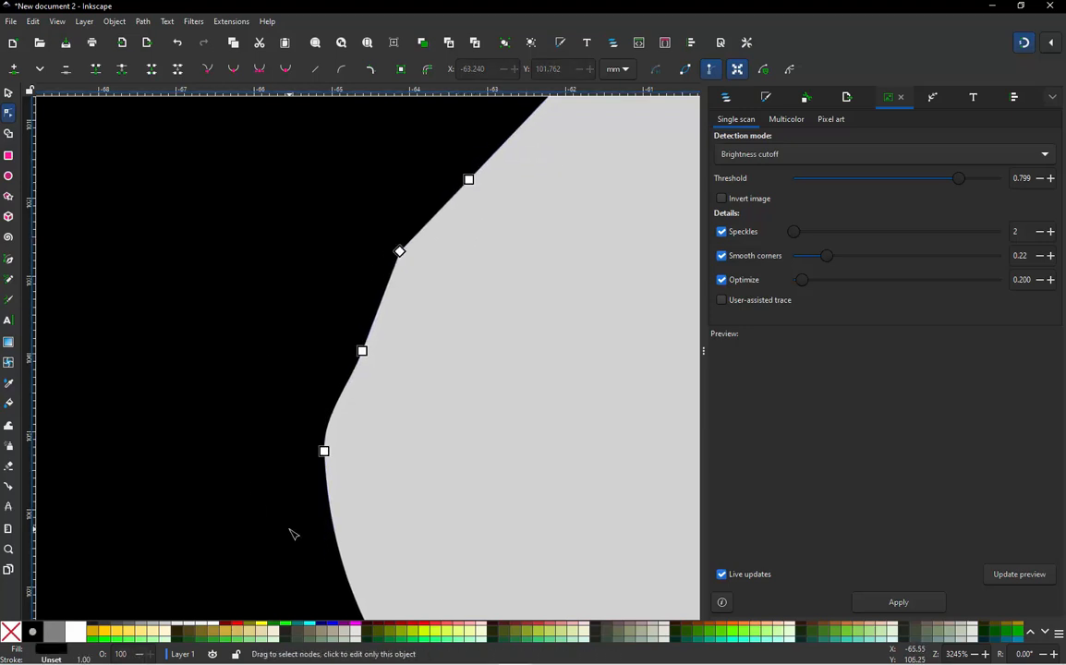
scroll(335, 435, down, 2)
click(378, 538)
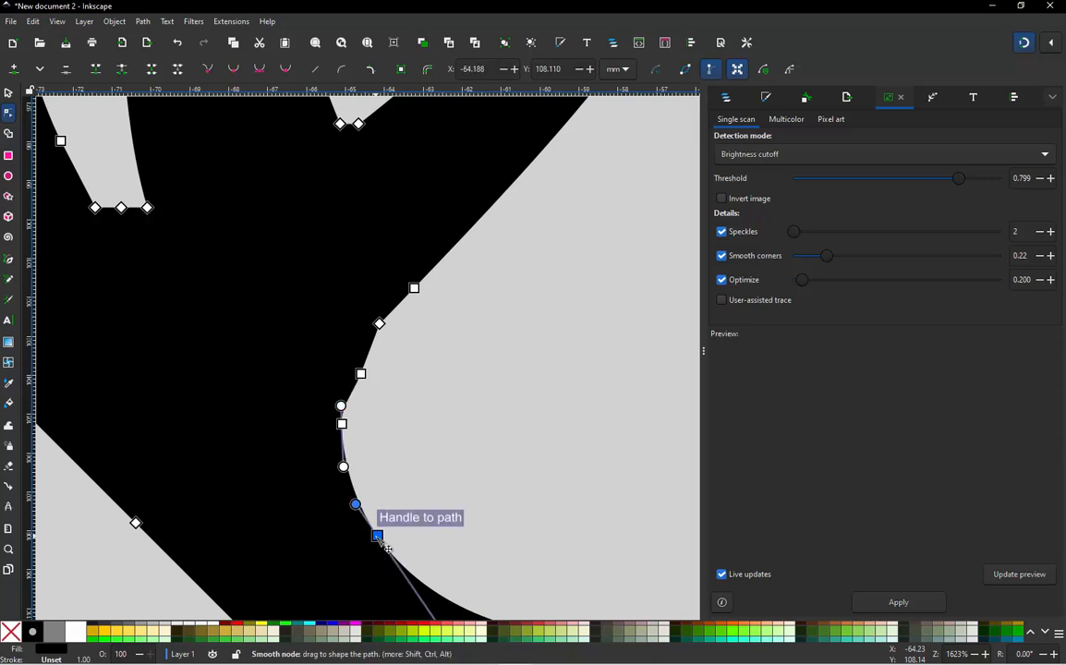
Delete the three nodes between the two added nodes at the third tine's lower base and deselect the antler
drag(331, 405, 293, 496)
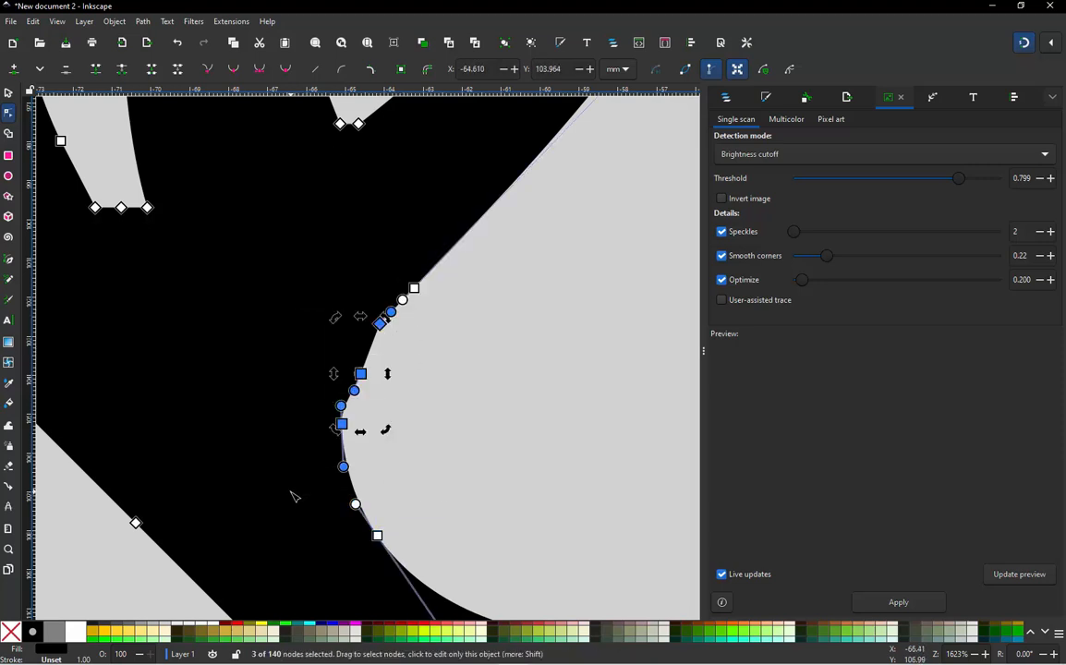
key(Delete)
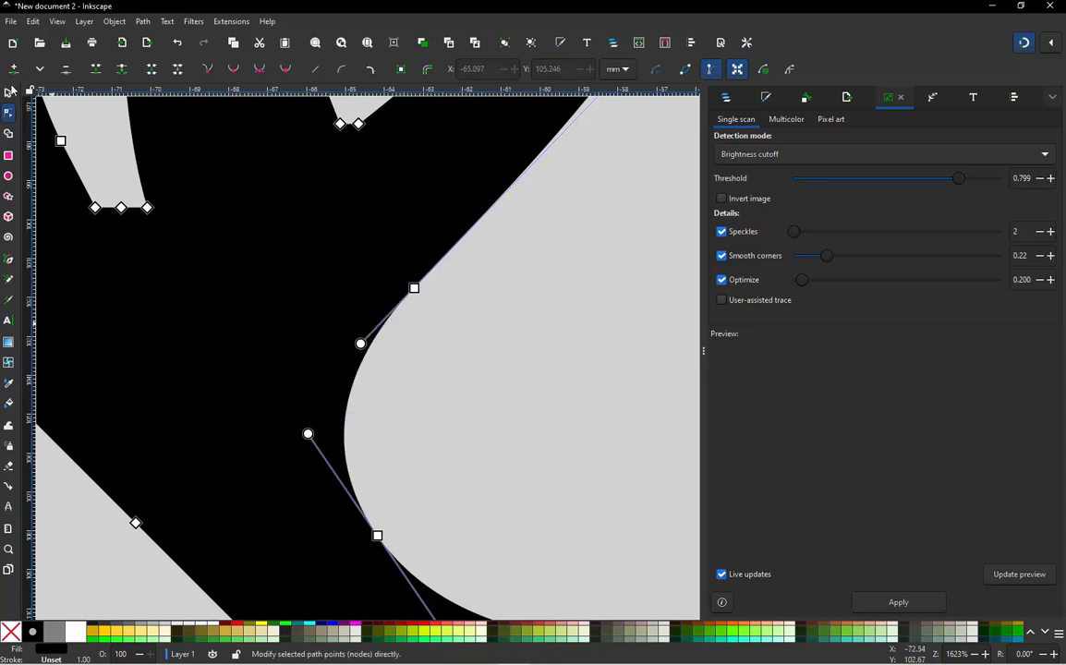
click(8, 94)
click(553, 400)
scroll(318, 430, down, 6)
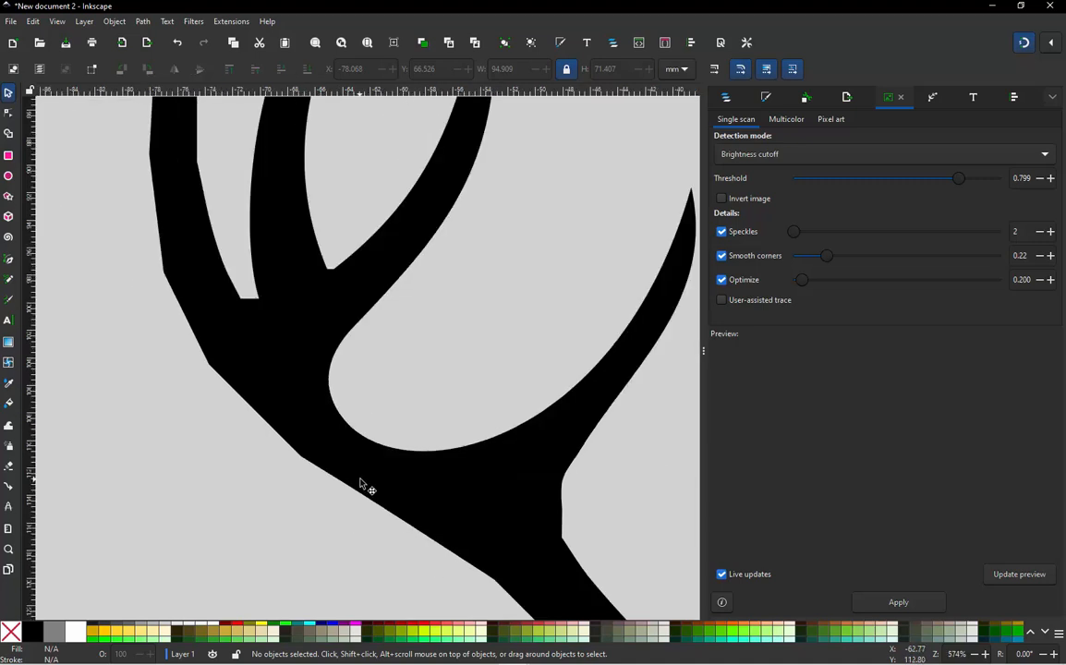
scroll(355, 348, up, 1)
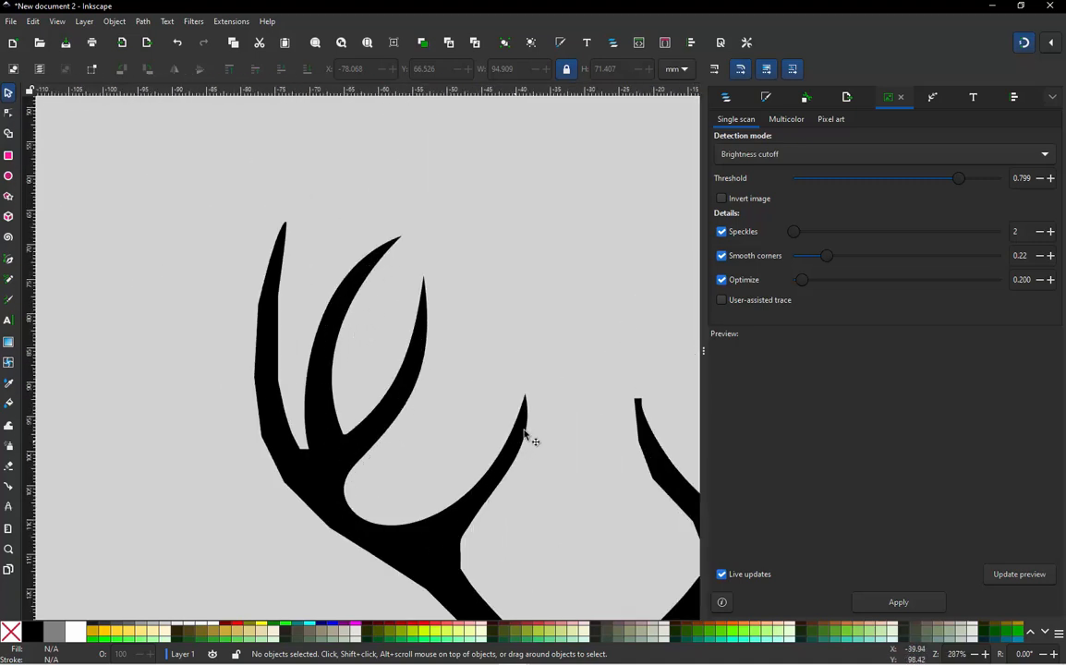
scroll(368, 317, down, 2)
scroll(393, 416, up, 4)
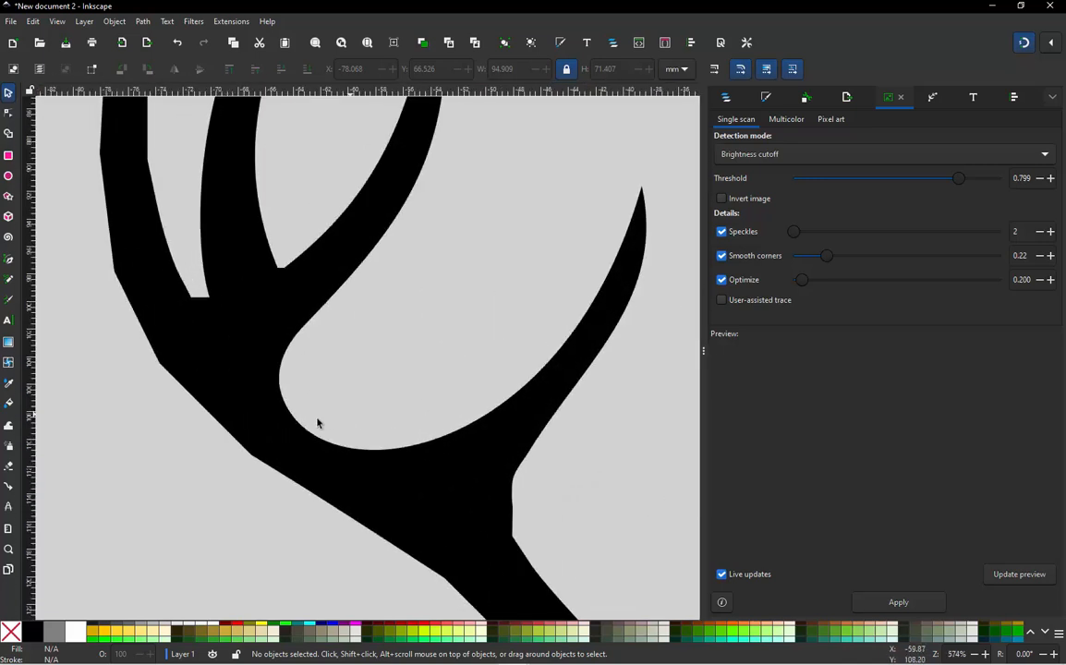
Delete the lower added node on the left antler's curve between the third and lowest tines
click(296, 423)
key(n)
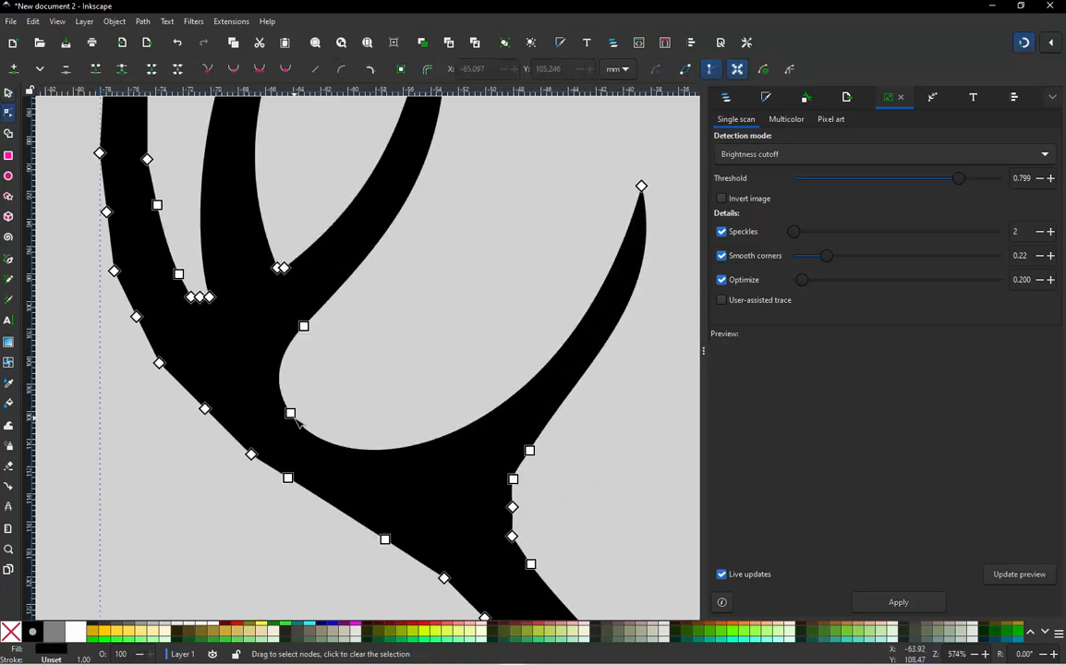
click(292, 415)
key(shift+s)
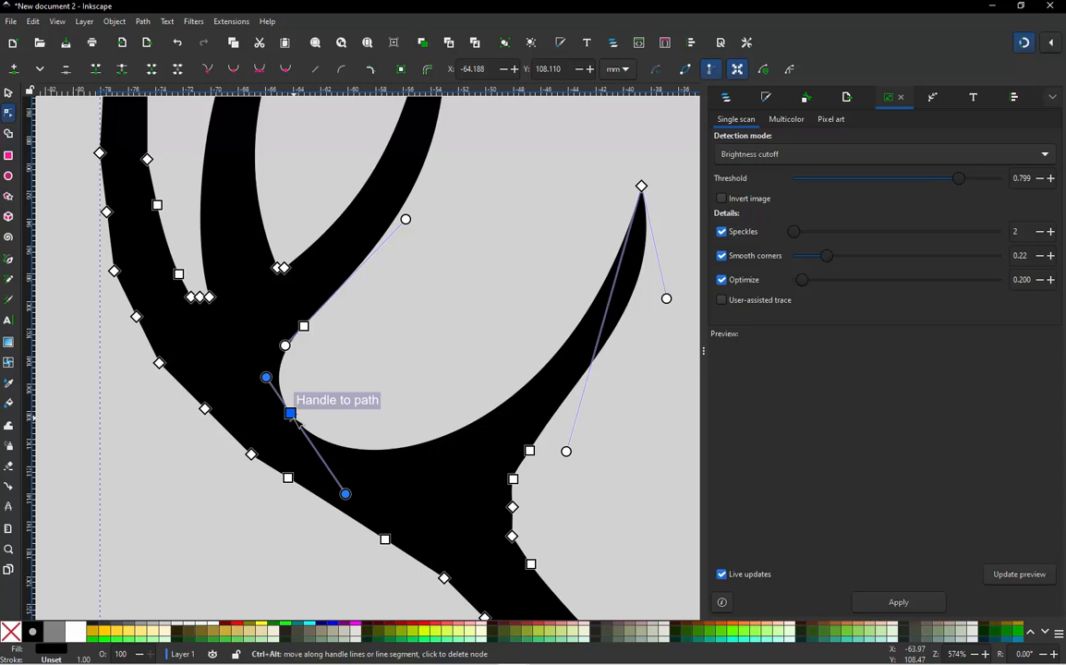
key(Delete)
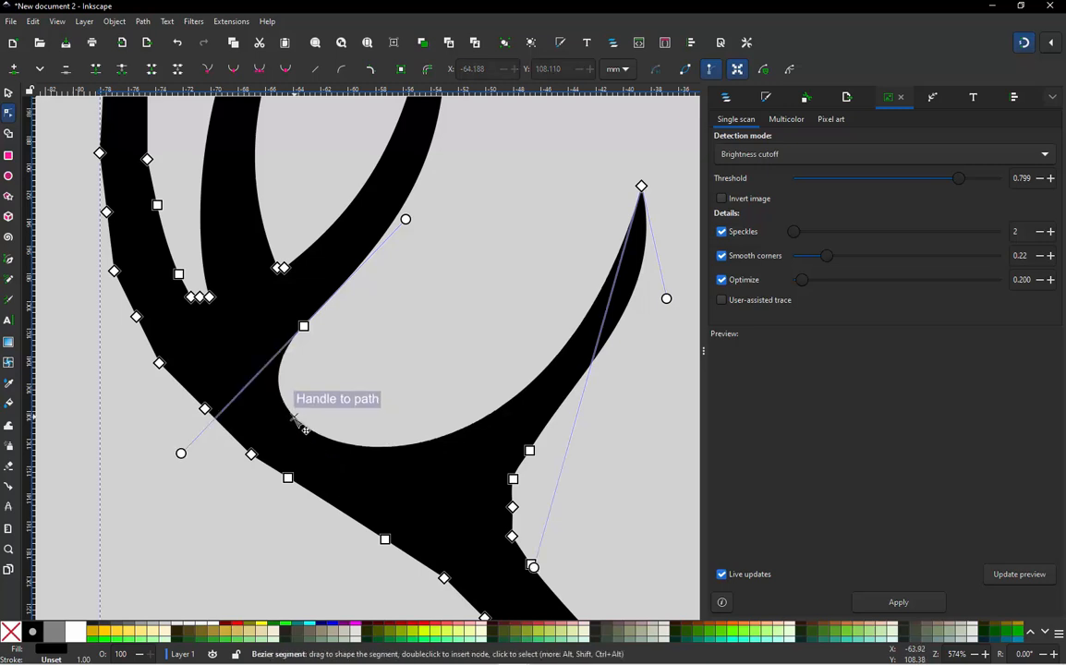
Pull the curve segment between the third and lowest tines slightly up and inward into the gap, and deselect the antler
mouse_move(298, 423)
mouse_down()
mouse_move(311, 431)
mouse_move(316, 399)
mouse_move(323, 405)
mouse_move(309, 406)
mouse_up()
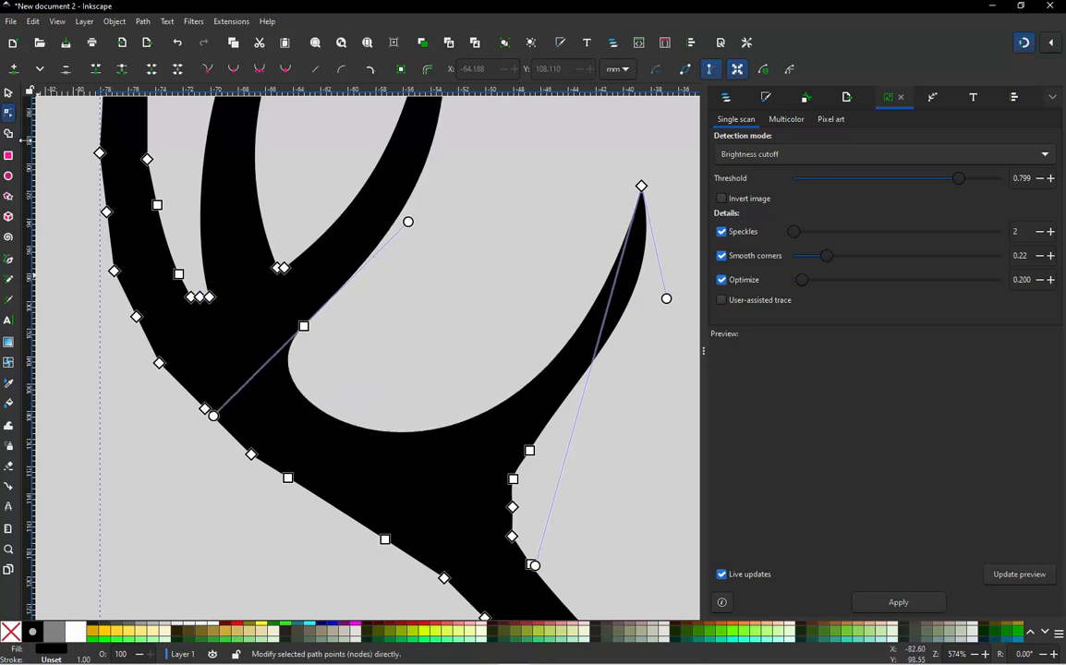
click(9, 93)
click(434, 369)
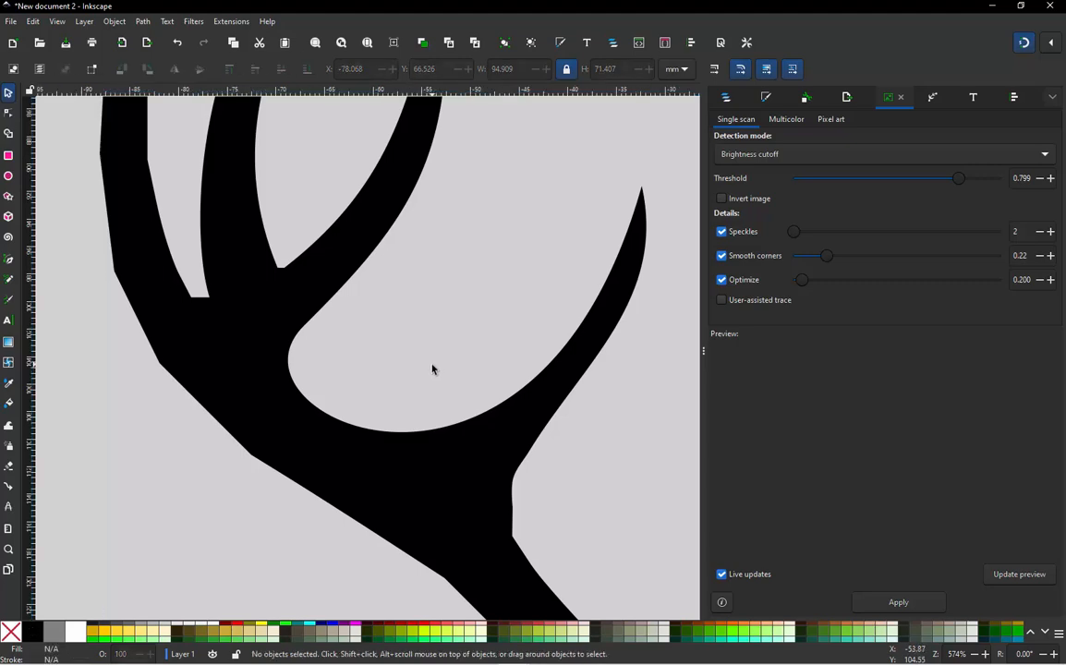
ctrl+scroll(433, 368, down, 4)
ctrl+scroll(422, 334, up, 1)
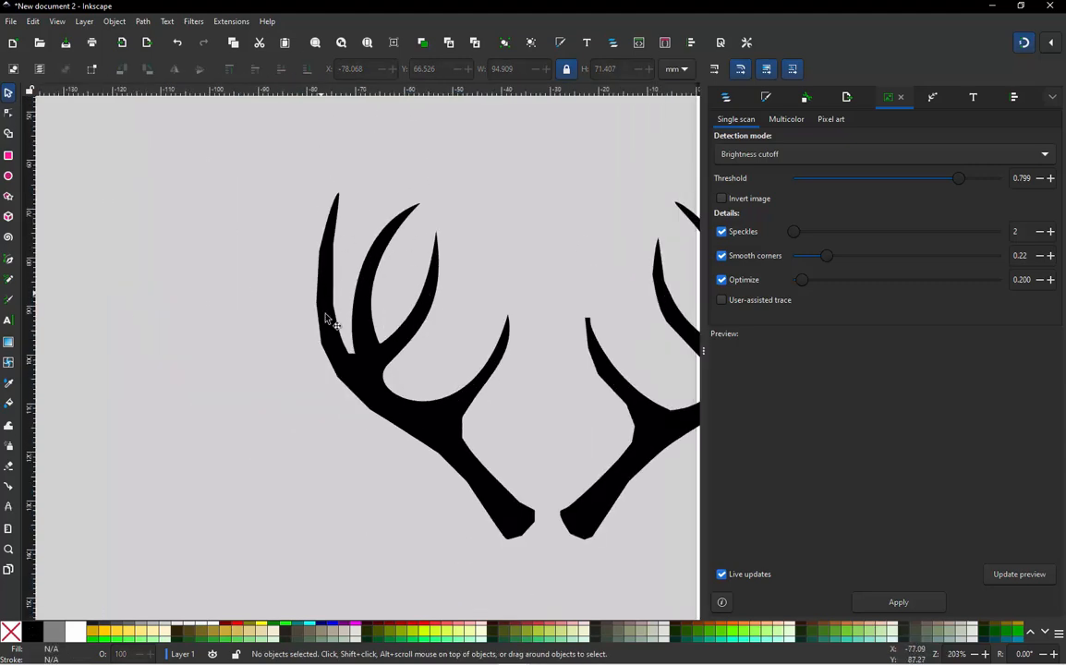
ctrl+scroll(517, 457, down, 1)
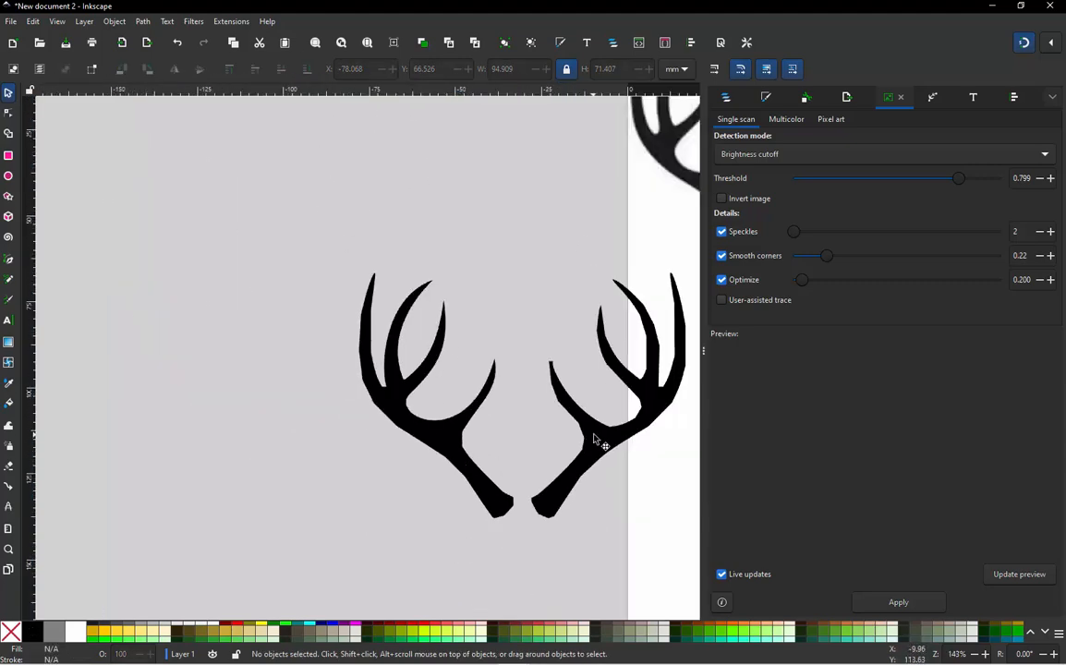
ctrl+scroll(582, 411, up, 3)
ctrl+scroll(531, 395, down, 1)
ctrl+scroll(368, 405, down, 1)
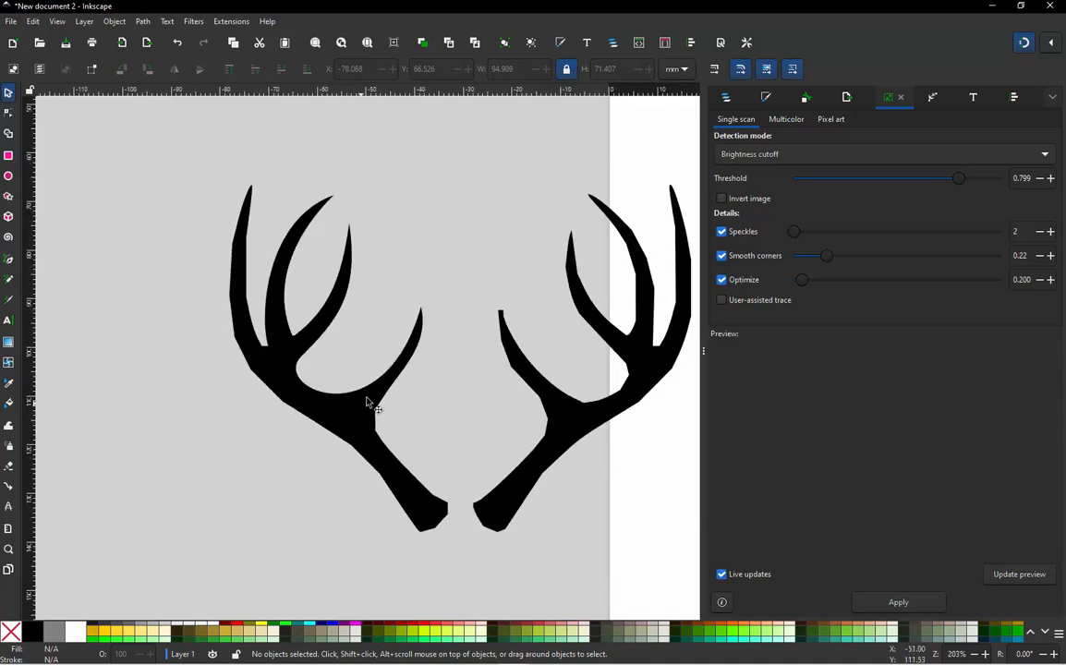